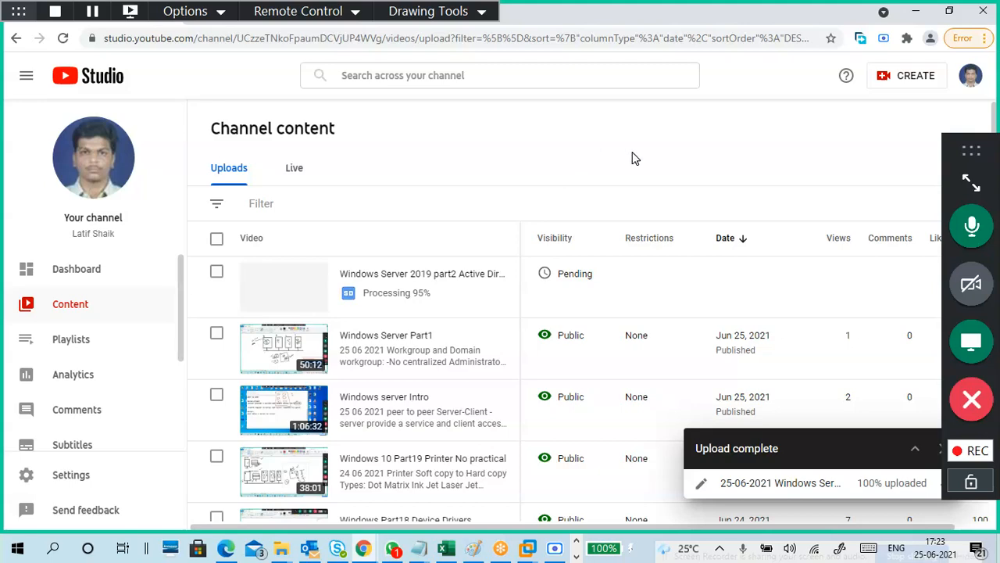
Minimize the YouTube Studio page so the server's 25-6.txt Notepad notes come forward.
click(916, 14)
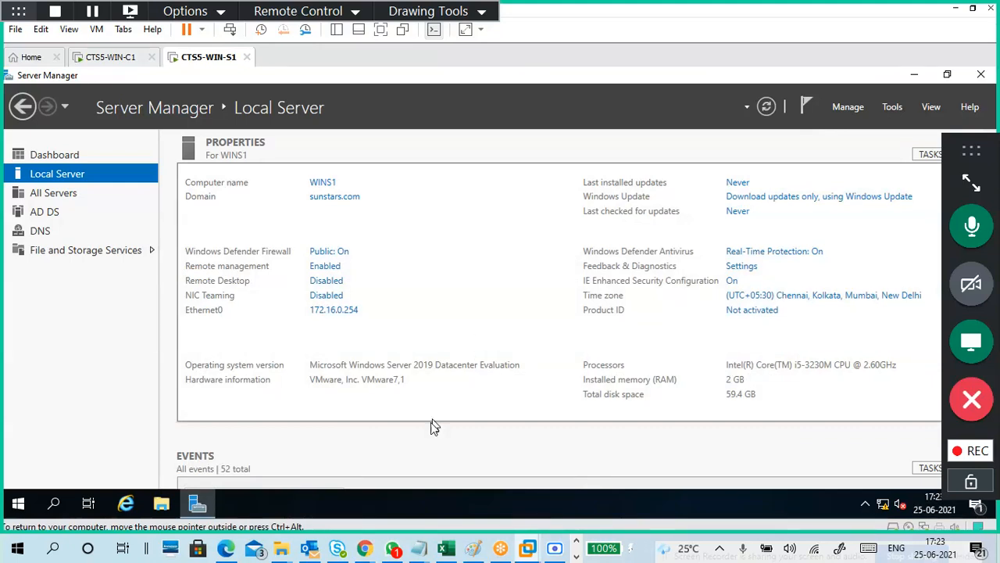
Bring up 25-6.txt and place the caret on the empty line below the AD database notes.
mouse_move(419, 546)
click(483, 487)
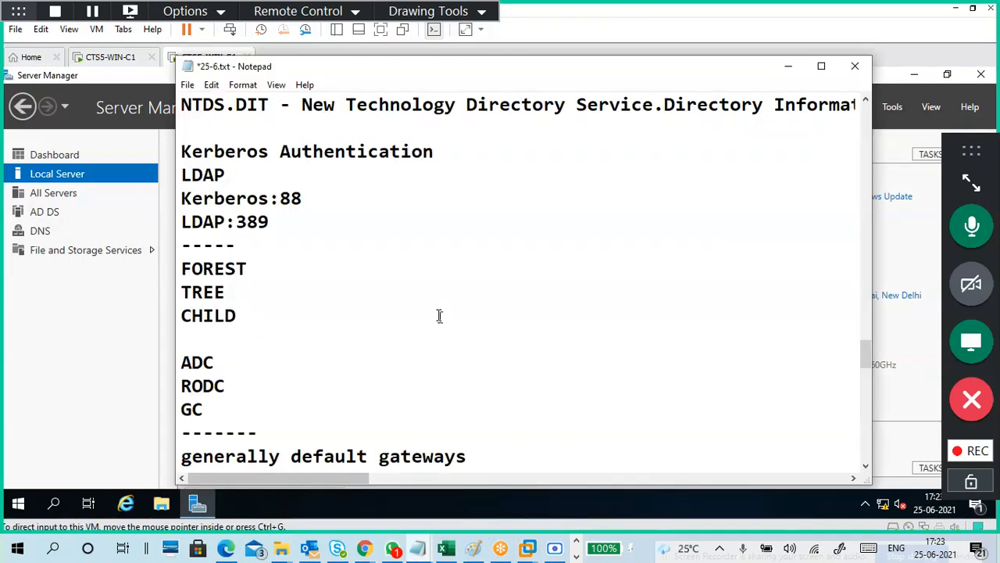
scroll(438, 315, down, 7)
scroll(424, 315, up, 1)
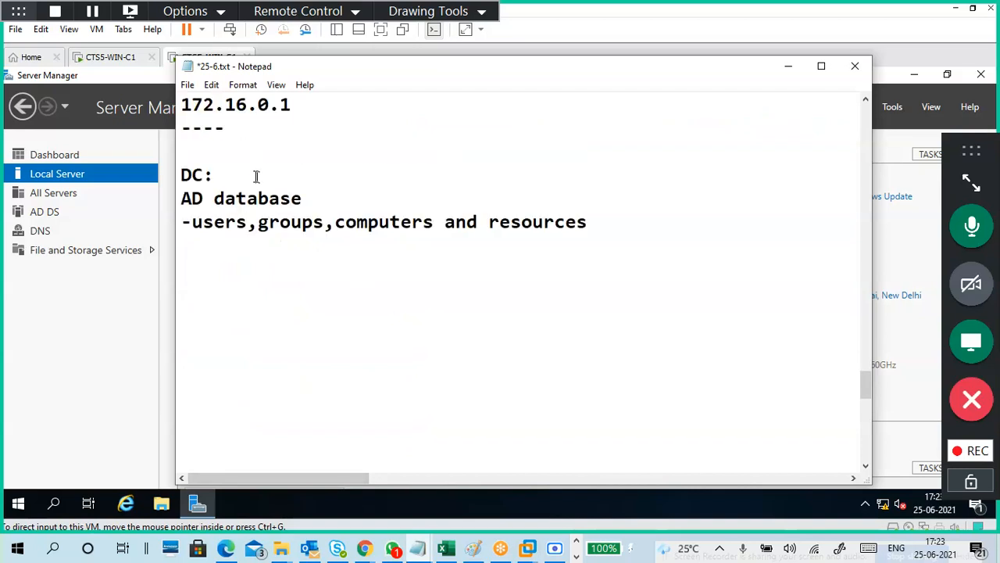
drag(305, 198, 163, 211)
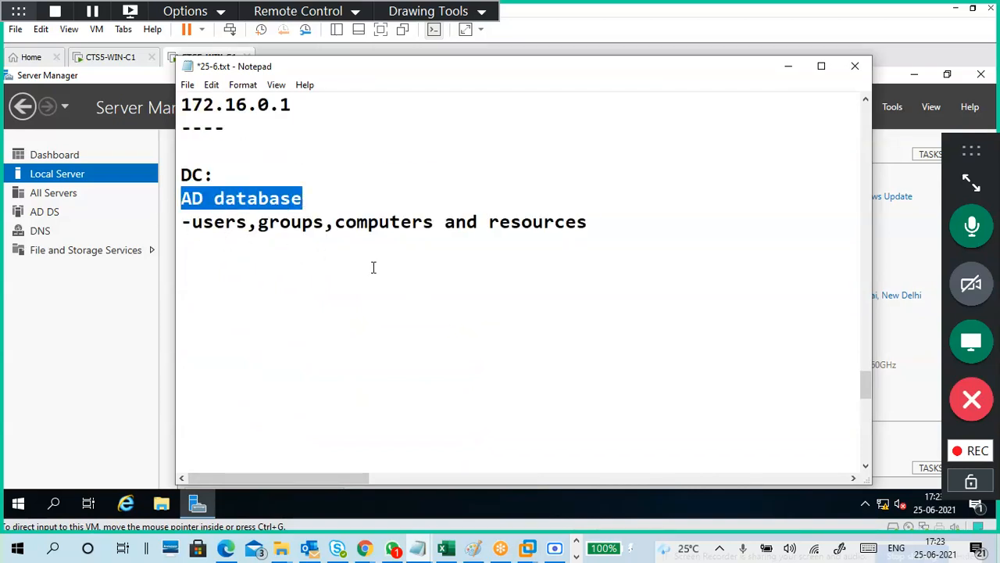
click(306, 197)
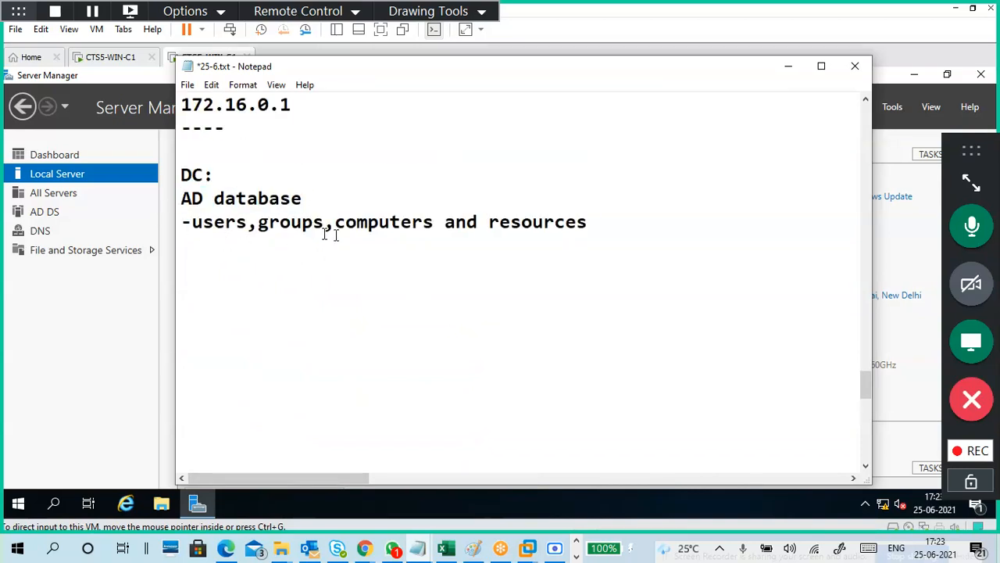
drag(599, 221, 180, 222)
click(250, 272)
Type 'add users' as the first DC task line.
text(users)
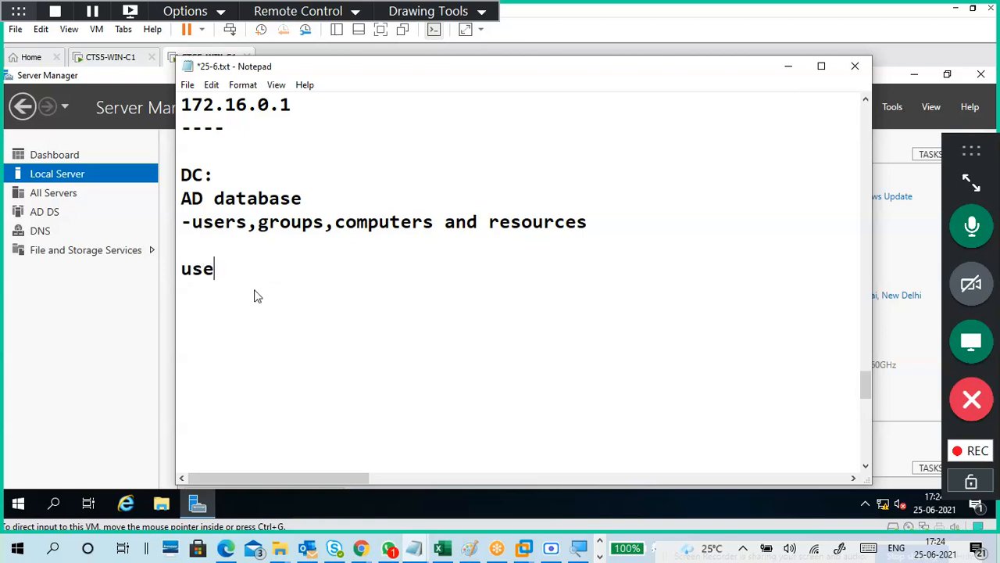
key(Left)
key(Left)
key(Left)
key(Left)
key(Left)
text(add)
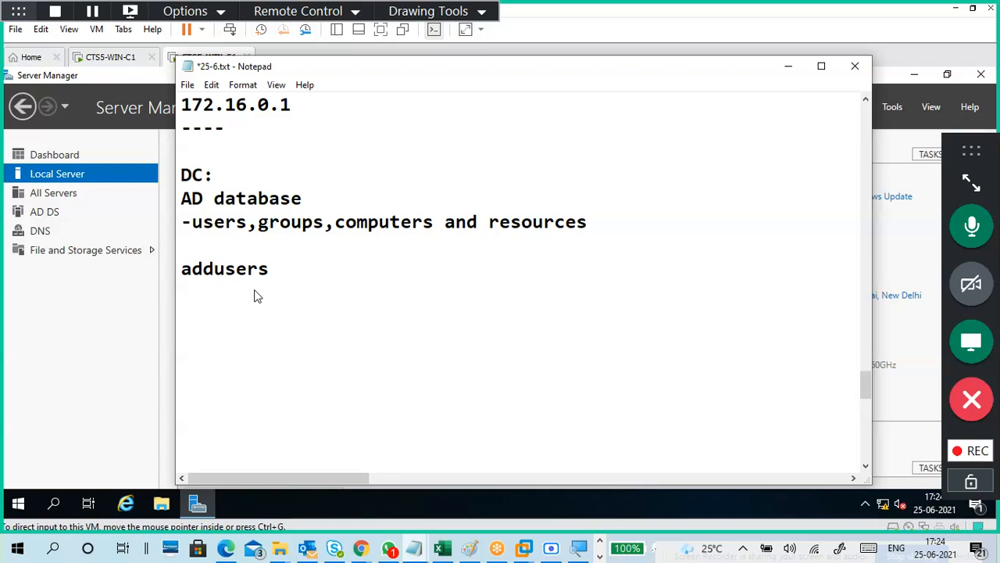
key(Right)
key(Right)
key(Right)
key(Right)
key(Right)
key(Return)
Add 'add/join computer' and 'add group' on the following lines.
text(add)
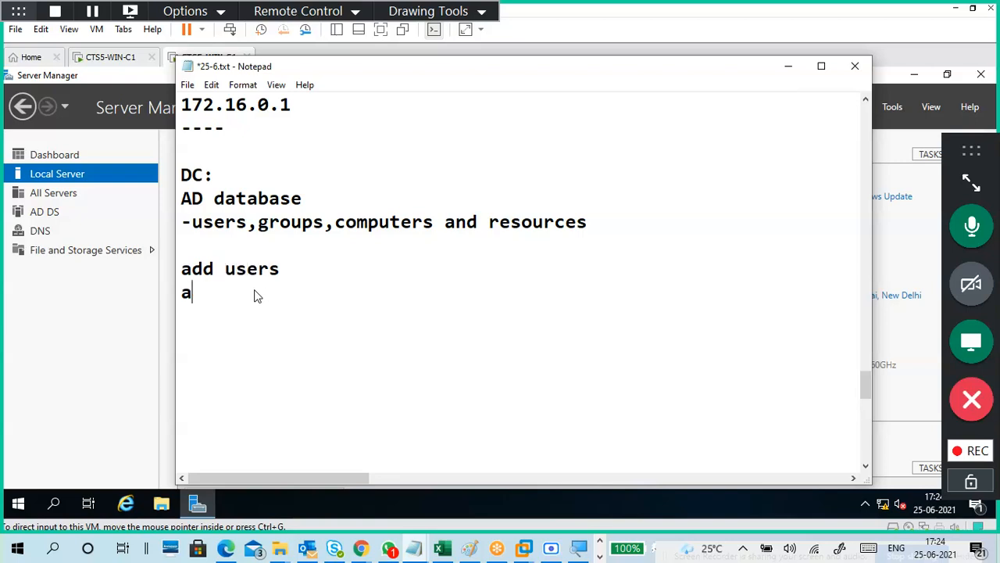
text(/j)
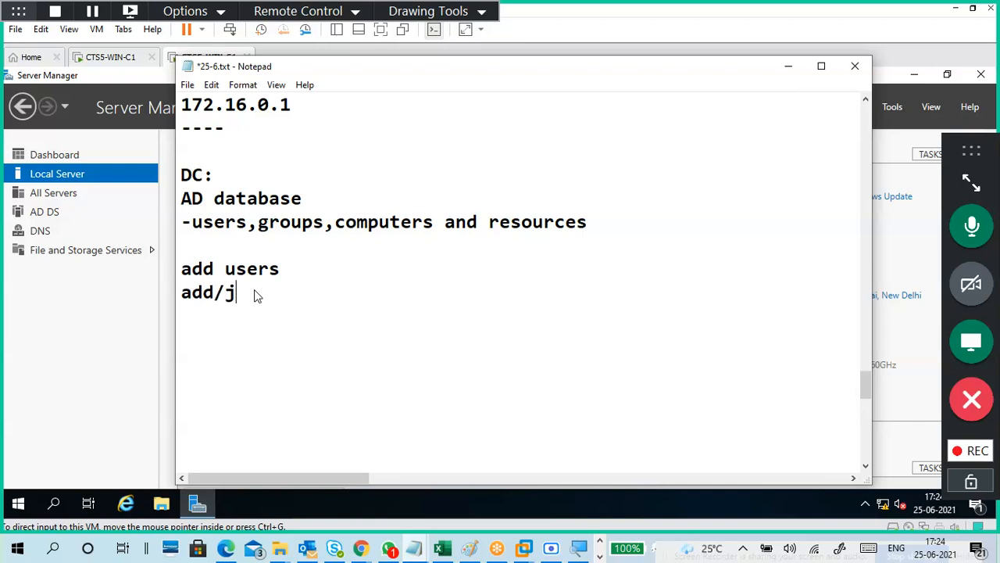
text(oin comput)
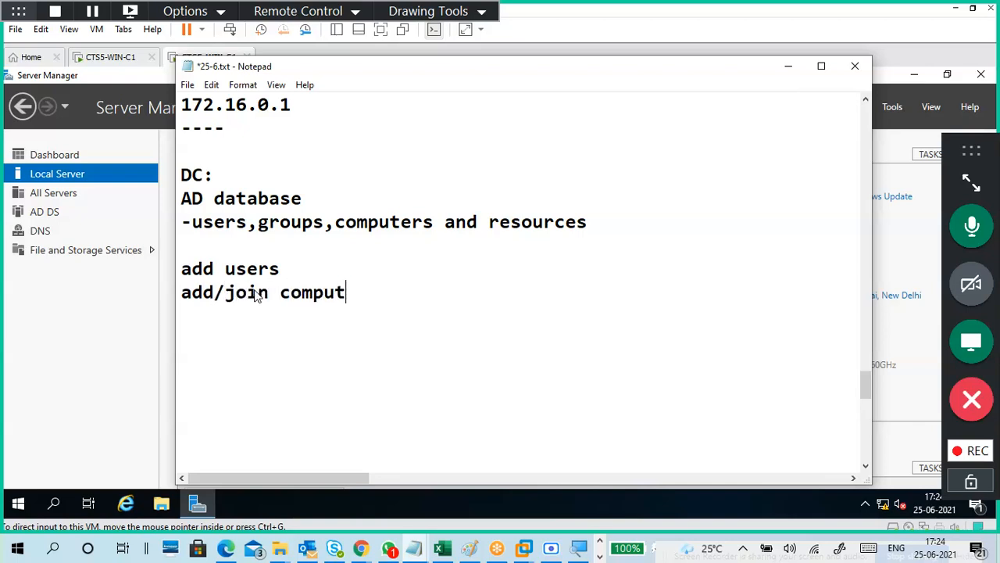
text(er in)
key(BackSpace)
key(BackSpace)
key(Return)
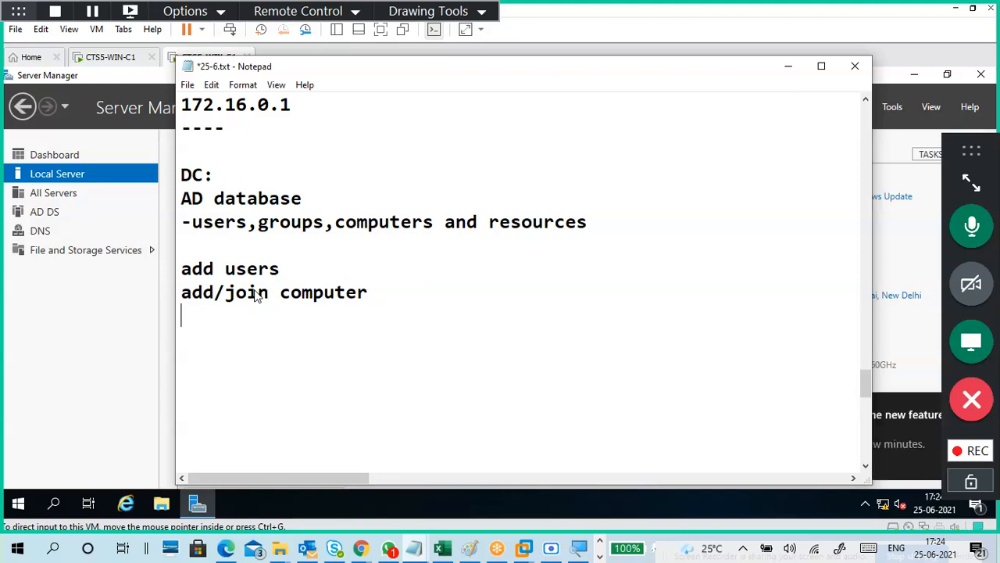
text(add gr)
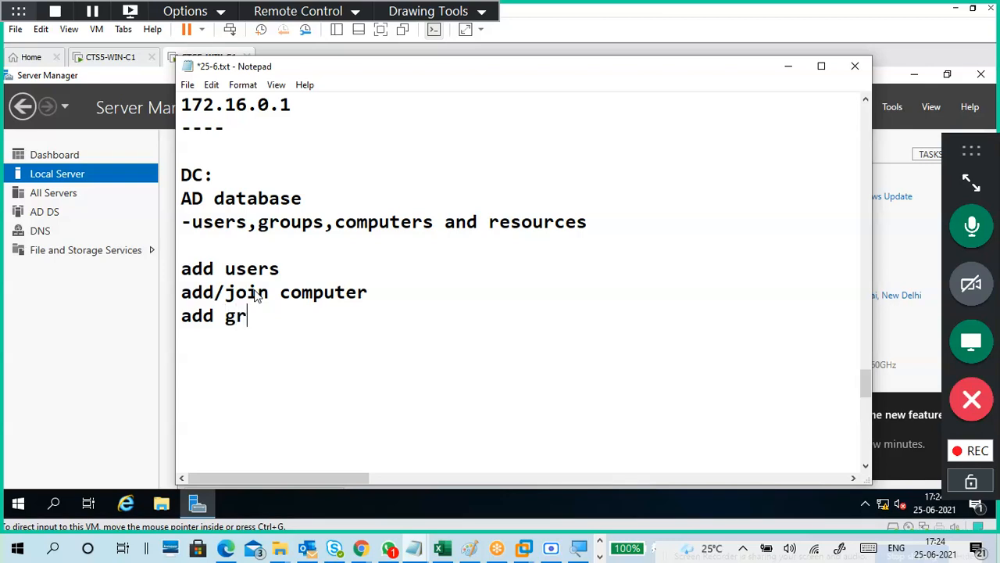
text(oup)
key(Return)
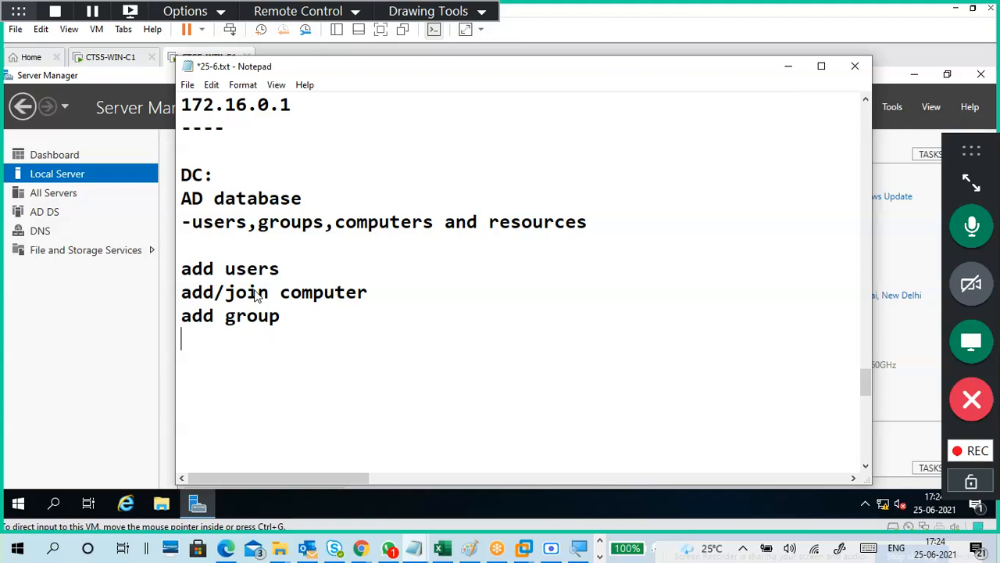
key(Return)
drag(286, 267, 179, 269)
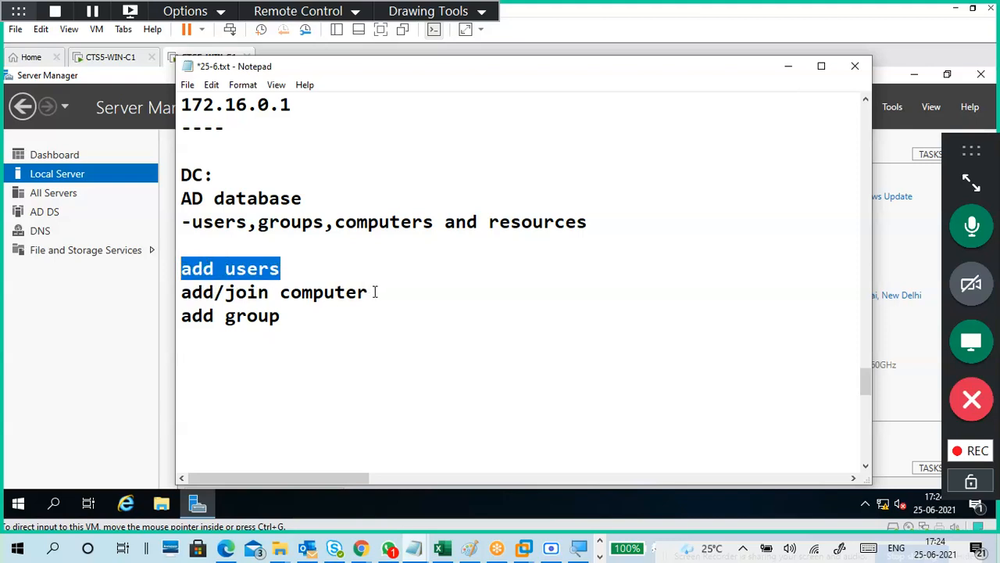
drag(376, 290, 182, 305)
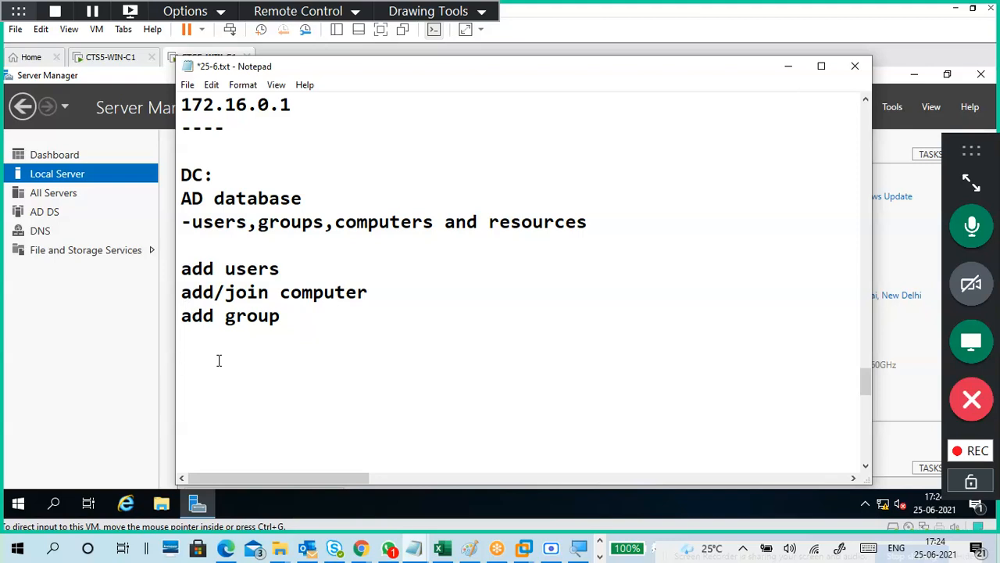
Type 'user login to computer' and prefix add users, add/join computer and add group with dashes.
text(user login t)
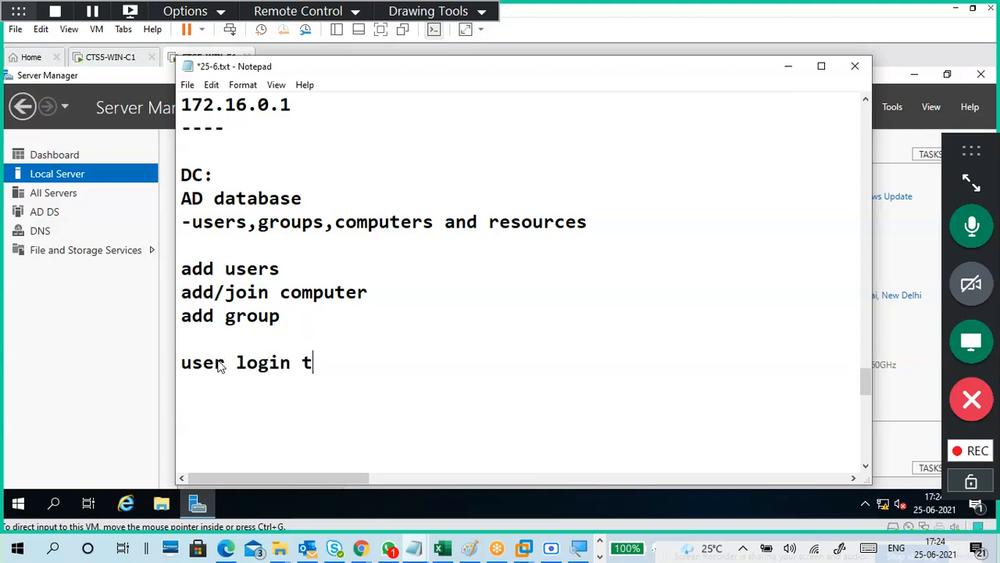
text(o computer)
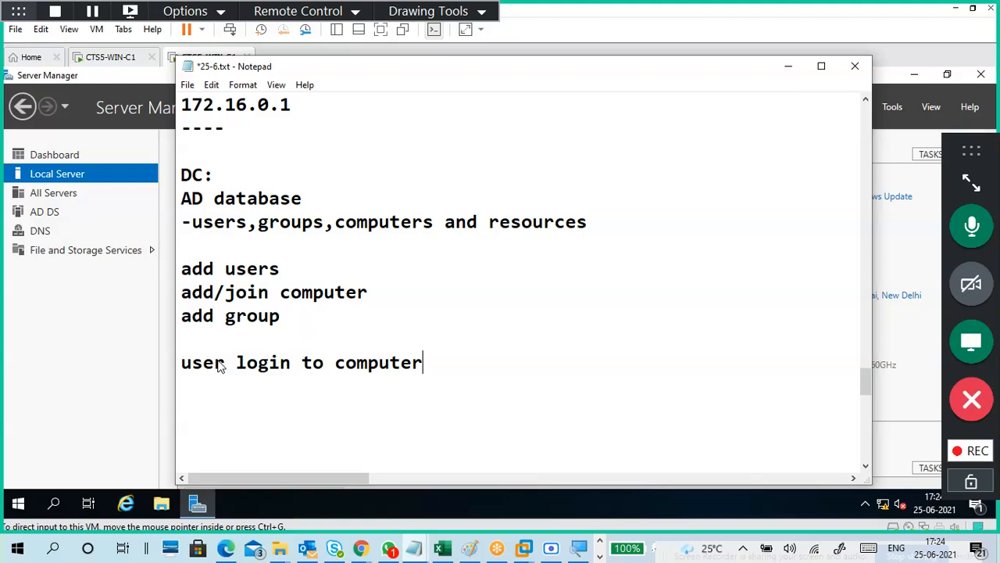
click(209, 339)
click(280, 269)
click(181, 269)
text(-)
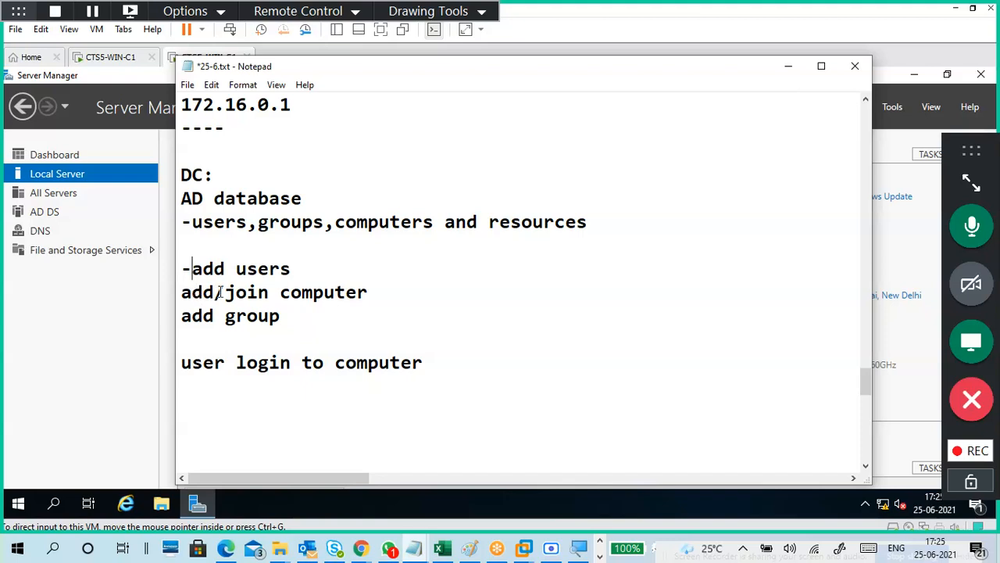
click(218, 292)
click(182, 292)
text(-)
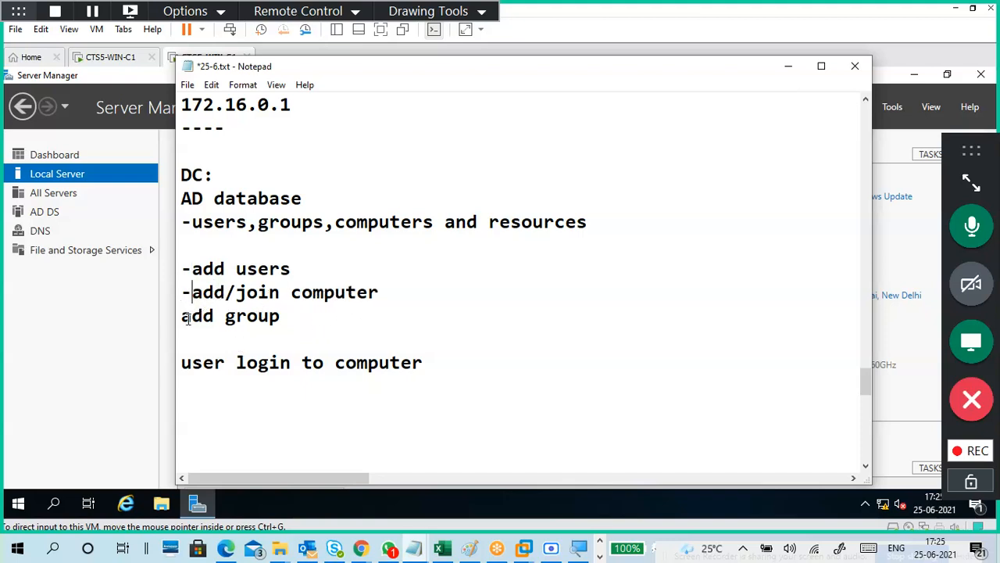
click(188, 319)
text(---)
key(BackSpace)
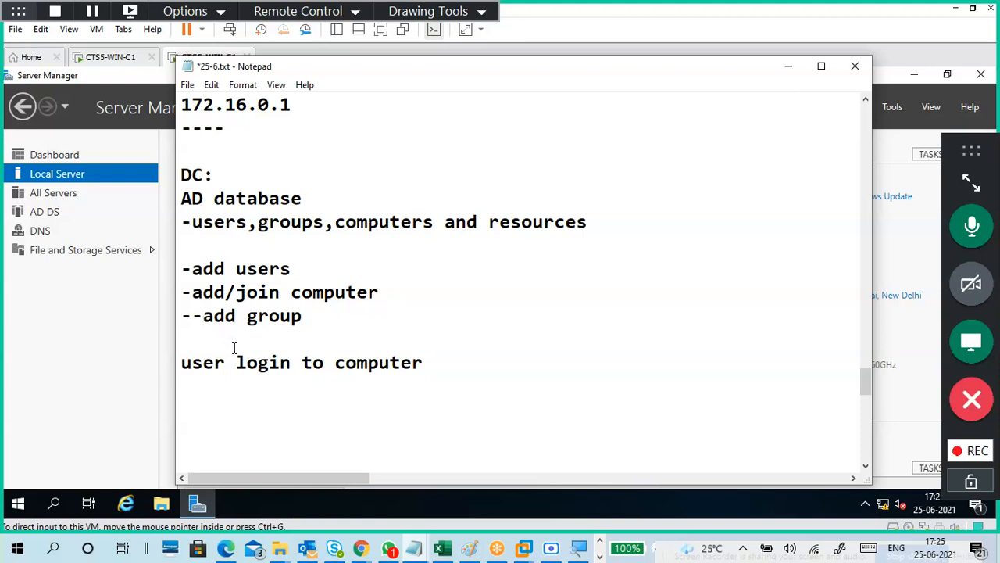
Prefix the 'user login to computer' line with a dash.
click(234, 345)
drag(424, 362, 180, 364)
click(250, 386)
click(434, 362)
drag(434, 361, 175, 365)
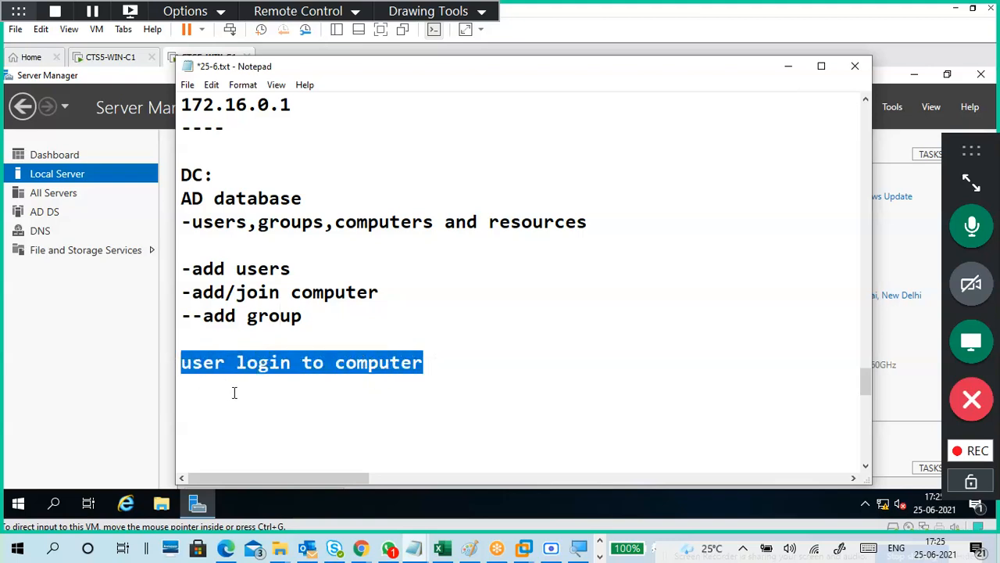
click(235, 390)
click(181, 361)
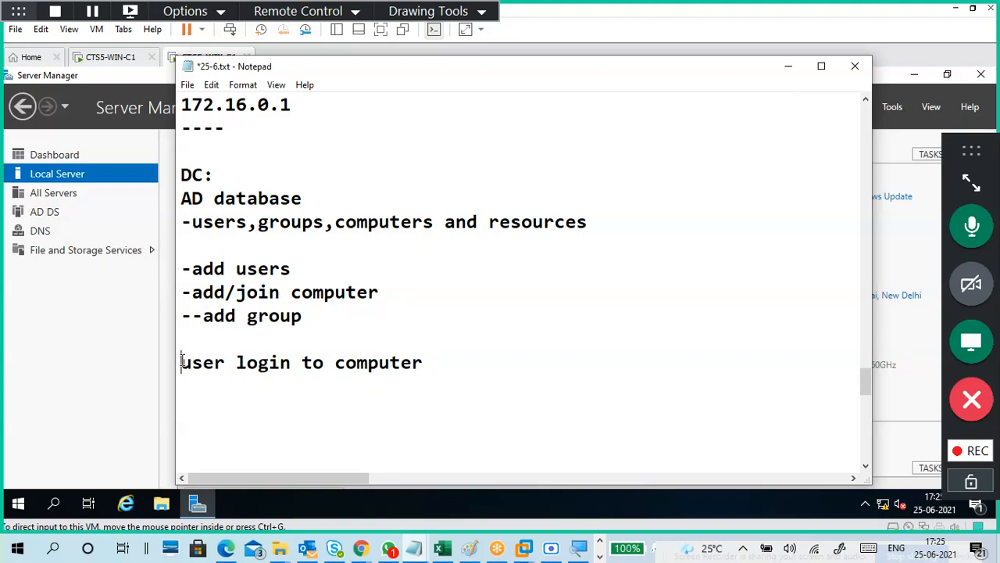
text(-)
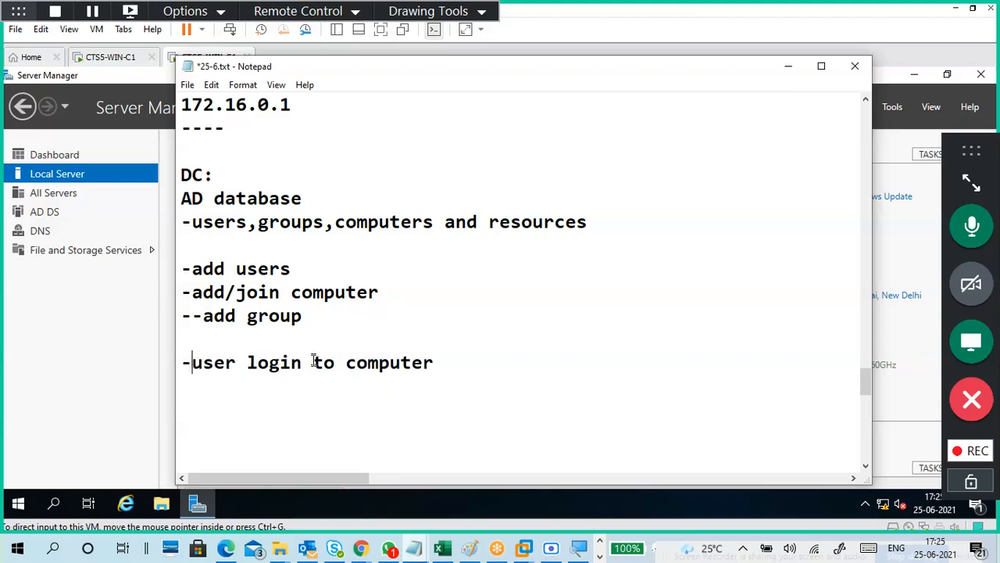
drag(315, 362, 192, 368)
click(250, 389)
Remove the blank line so '-user login to computer' sits directly under add group.
drag(291, 268, 247, 268)
scroll(273, 347, down, 1)
scroll(273, 347, down, 1)
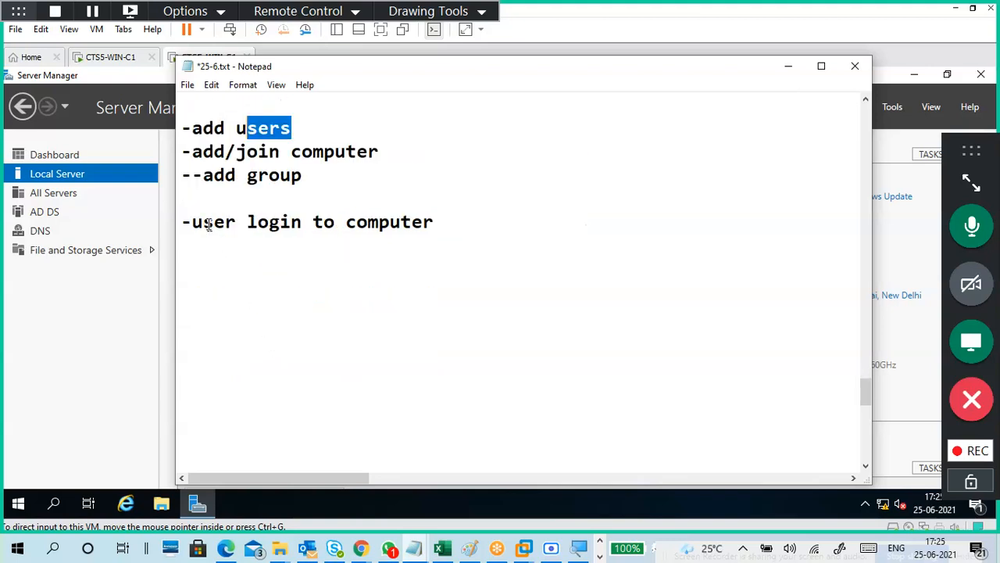
click(204, 200)
key(BackSpace)
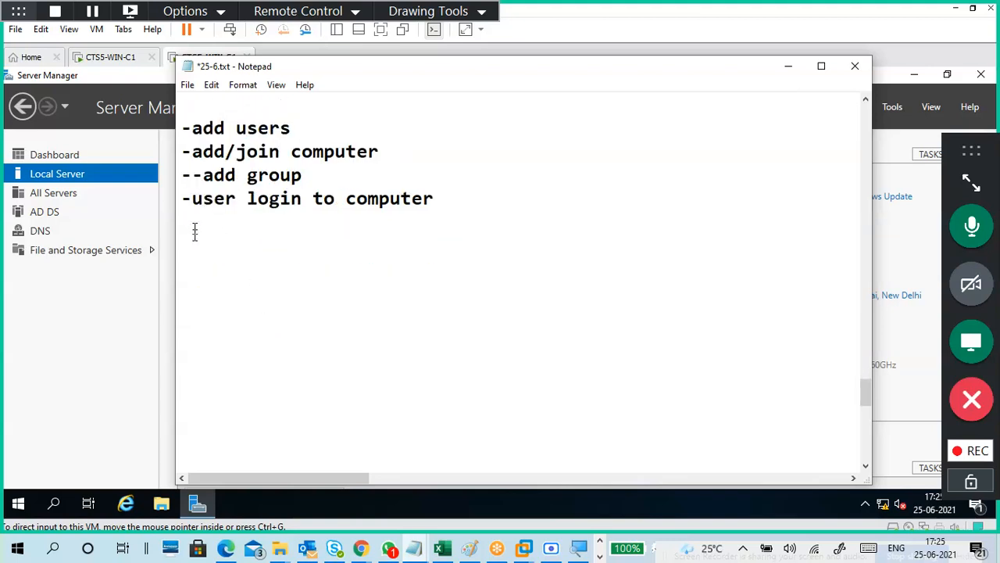
click(206, 238)
Add an 'S1:' heading below the last DC entry.
click(203, 224)
text(---)
text(ver:)
key(BackSpace)
key(BackSpace)
key(BackSpace)
text(1:)
key(Return)
key(BackSpace)
Under S1:, write 'Server manager - tools' followed by '-AD users and computer'.
key(Page_Down)
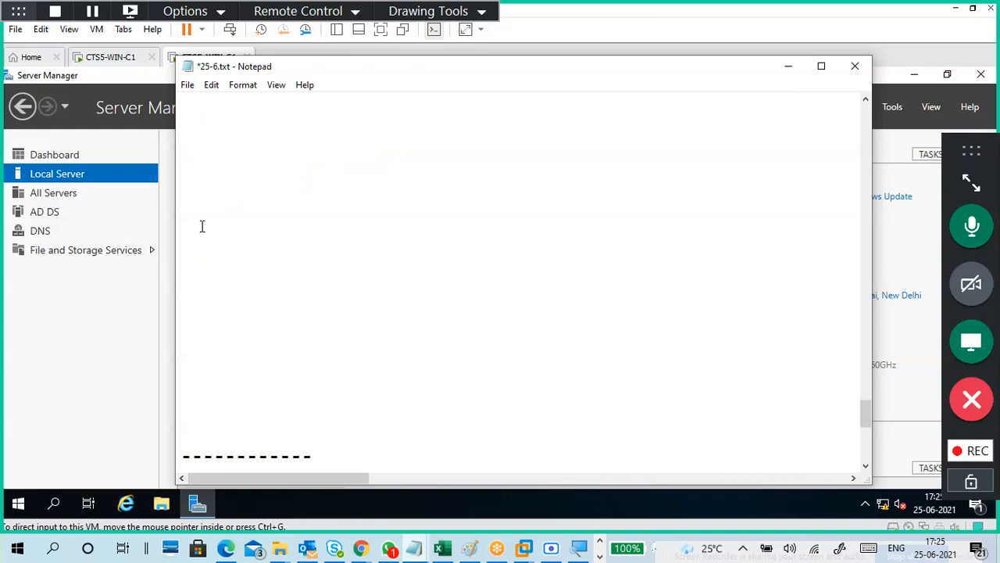
scroll(205, 228, up, 6)
click(208, 358)
scroll(226, 308, down, 1)
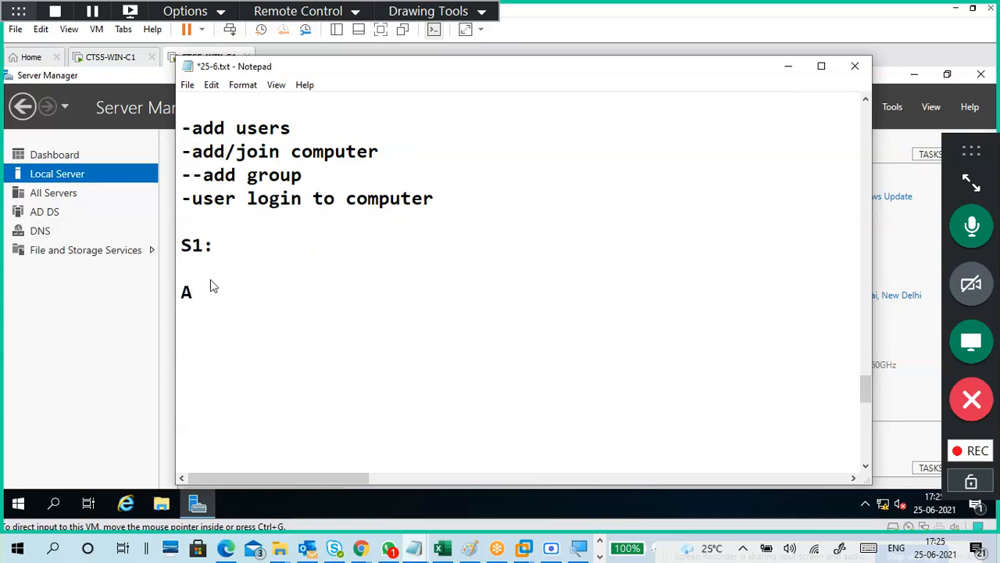
text(AD users and computer)
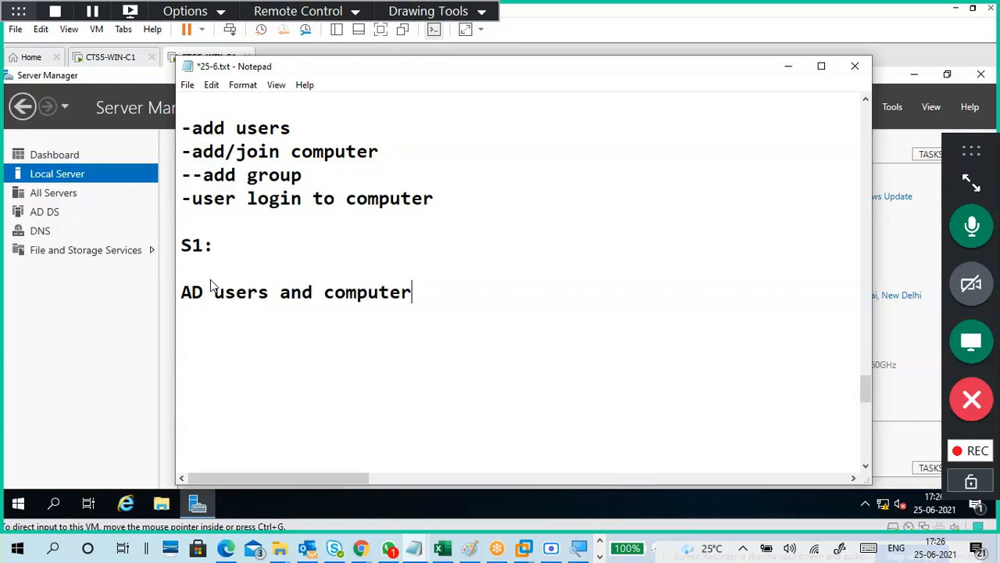
click(211, 279)
text(Server manage)
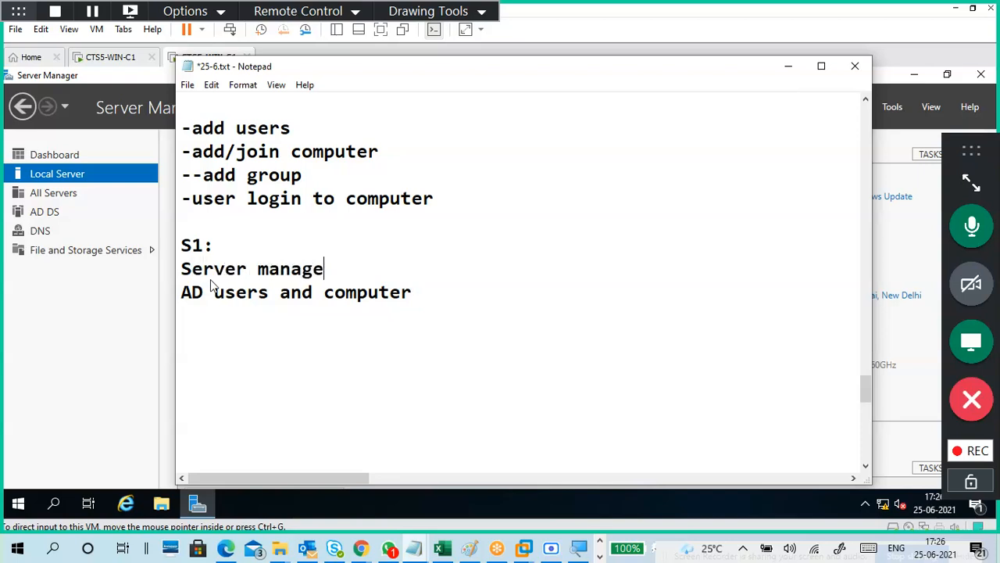
text(r - tools)
key(Return)
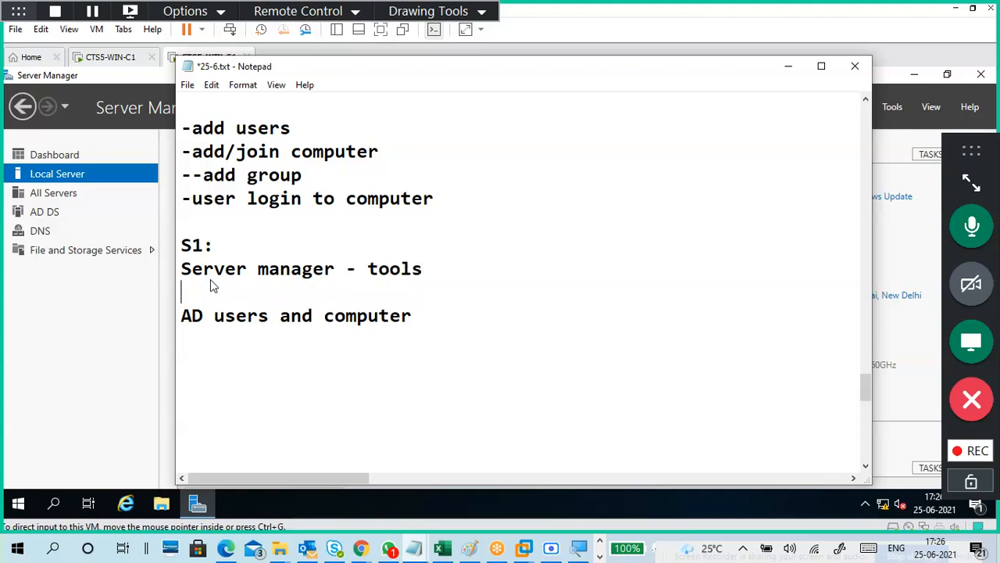
text(-)
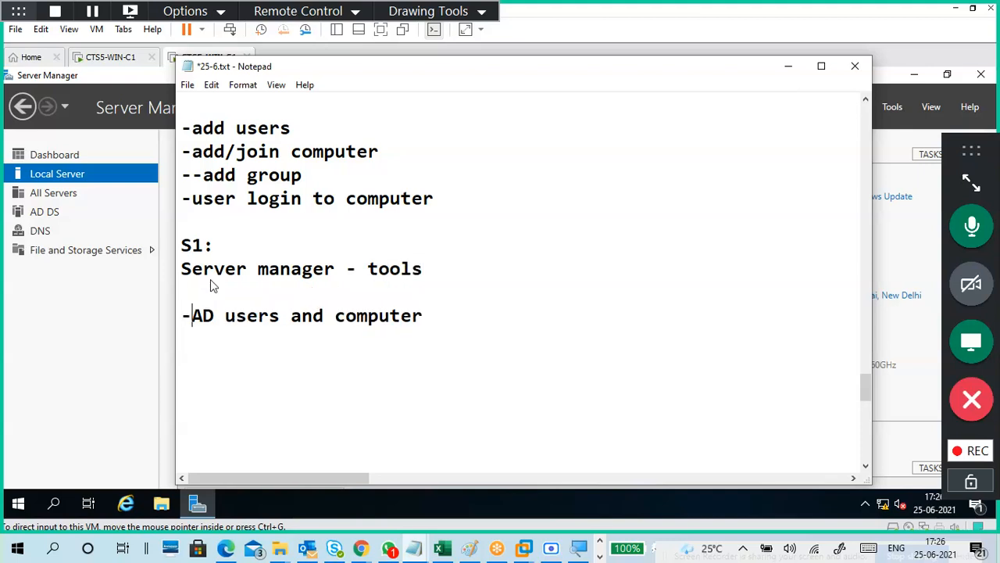
key(Down)
key(Down)
Add the line 'OU - organizational unit' below them.
text(OU - organi)
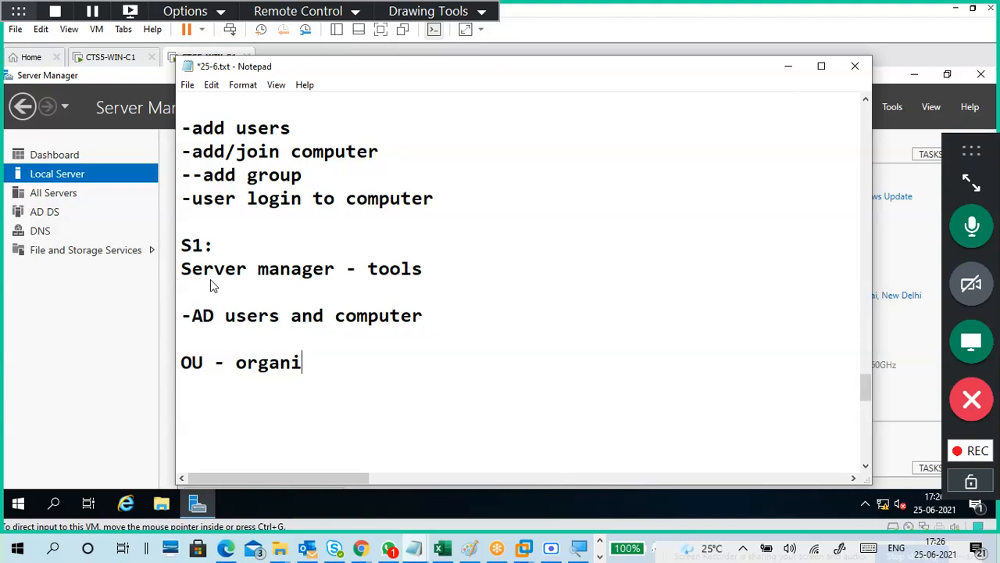
text(zation)
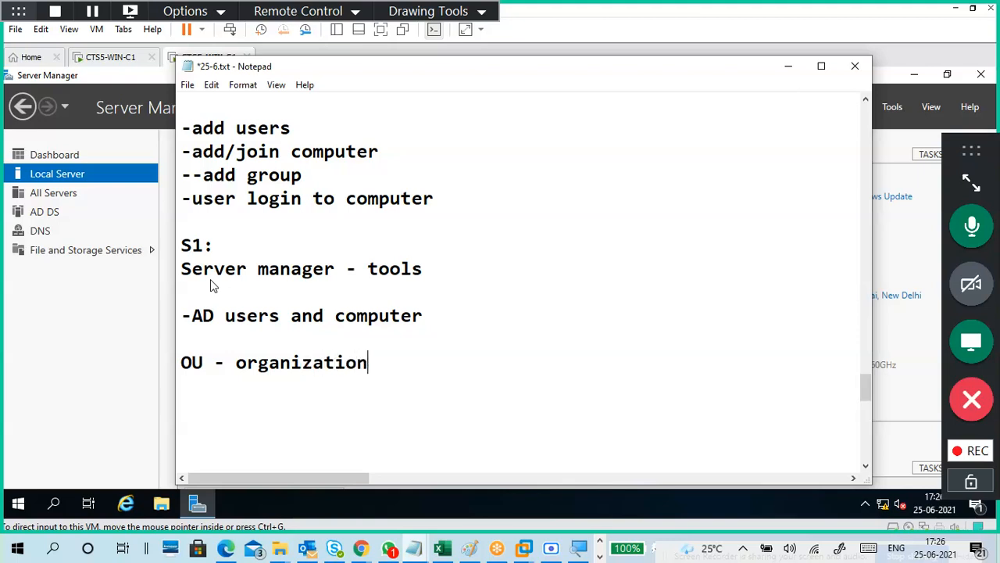
text(al UNi)
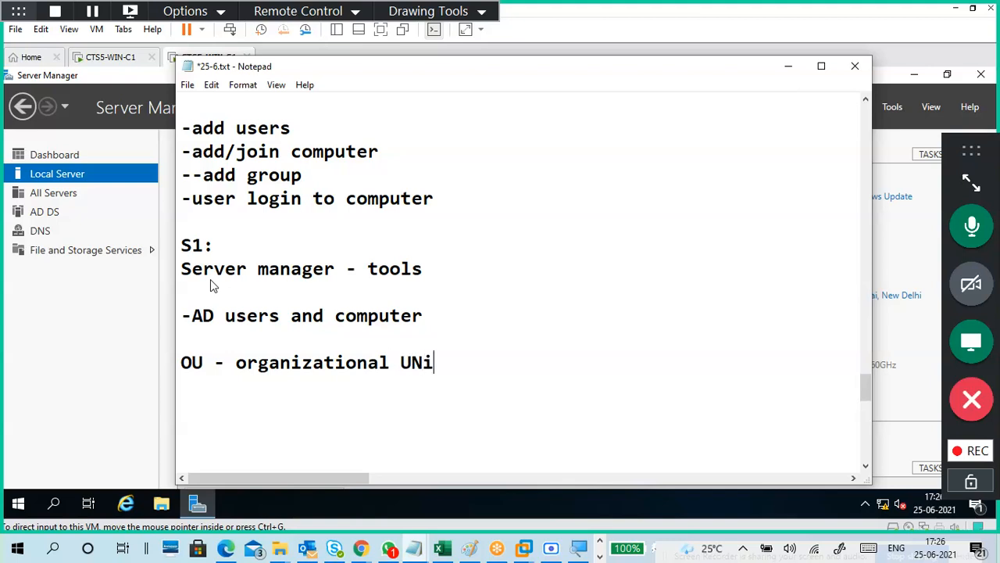
key(BackSpace)
key(BackSpace)
key(BackSpace)
text(unit)
key(Return)
key(Return)
key(Return)
key(Return)
key(Return)
key(Return)
key(Return)
key(Return)
key(BackSpace)
key(BackSpace)
key(BackSpace)
key(BackSpace)
key(BackSpace)
key(BackSpace)
key(BackSpace)
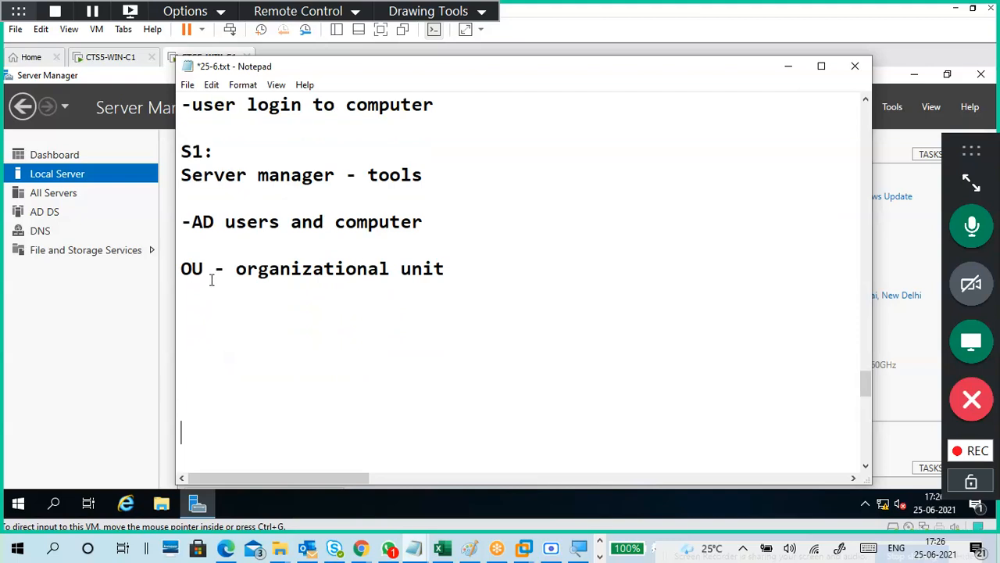
key(Return)
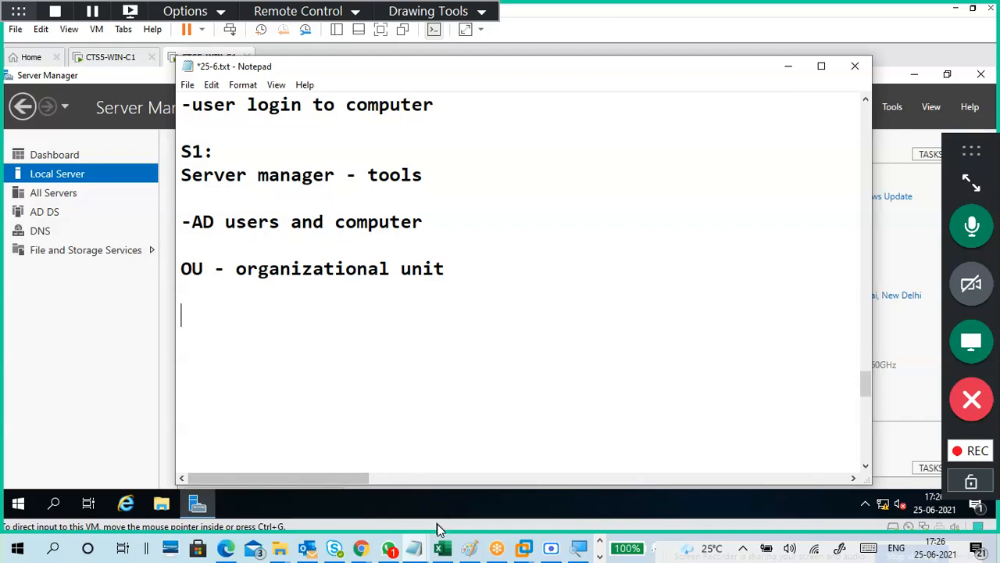
click(448, 550)
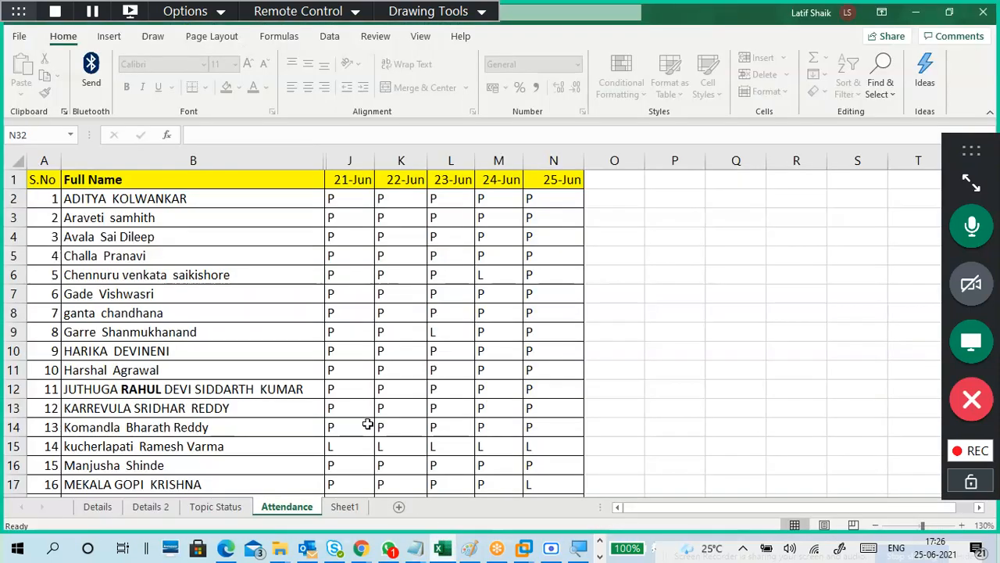
click(349, 510)
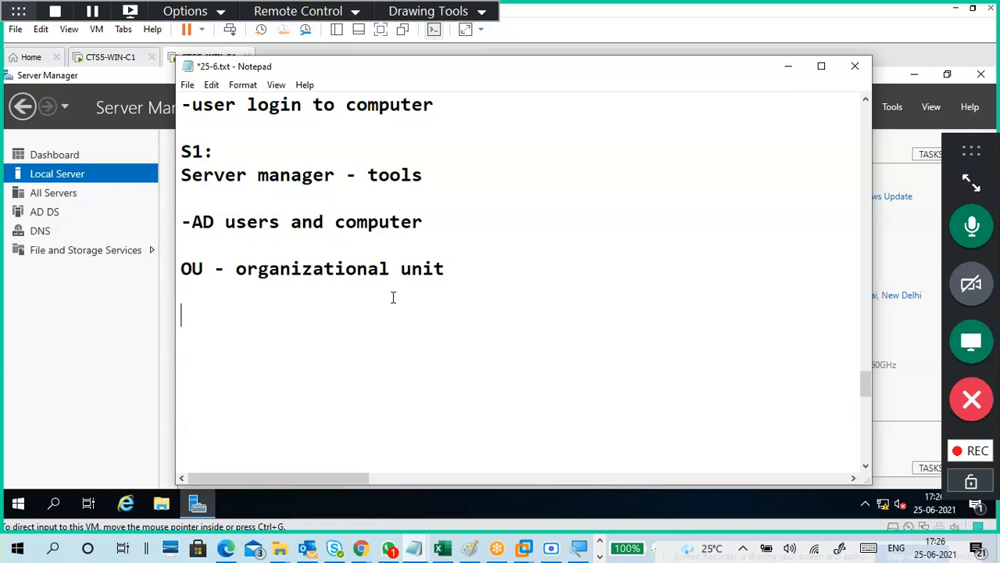
text(eee)
key(Return)
key(Return)
text(cse)
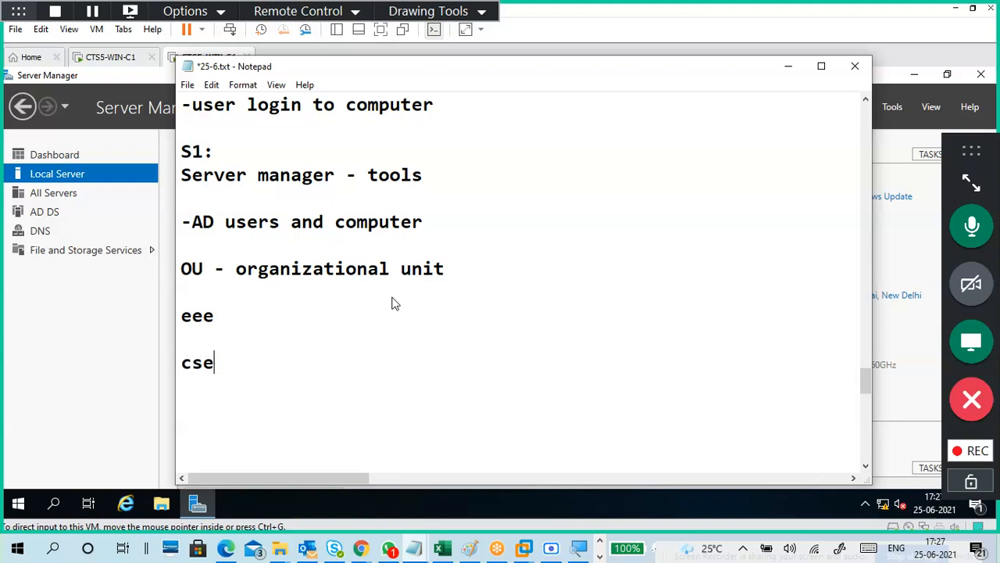
key(Return)
key(Return)
text(it)
key(Return)
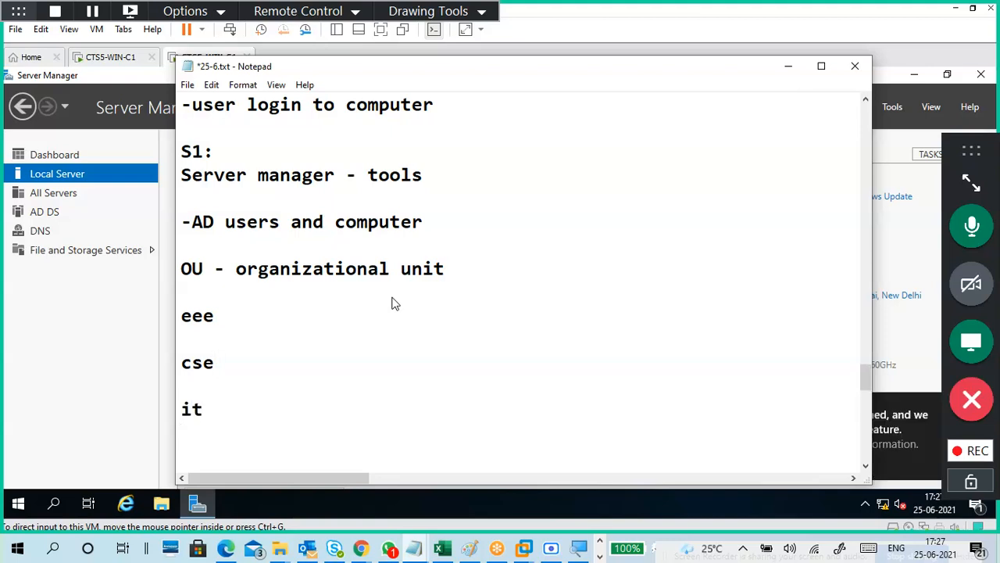
text(mech)
key(Up)
key(Return)
scroll(394, 301, down, 1)
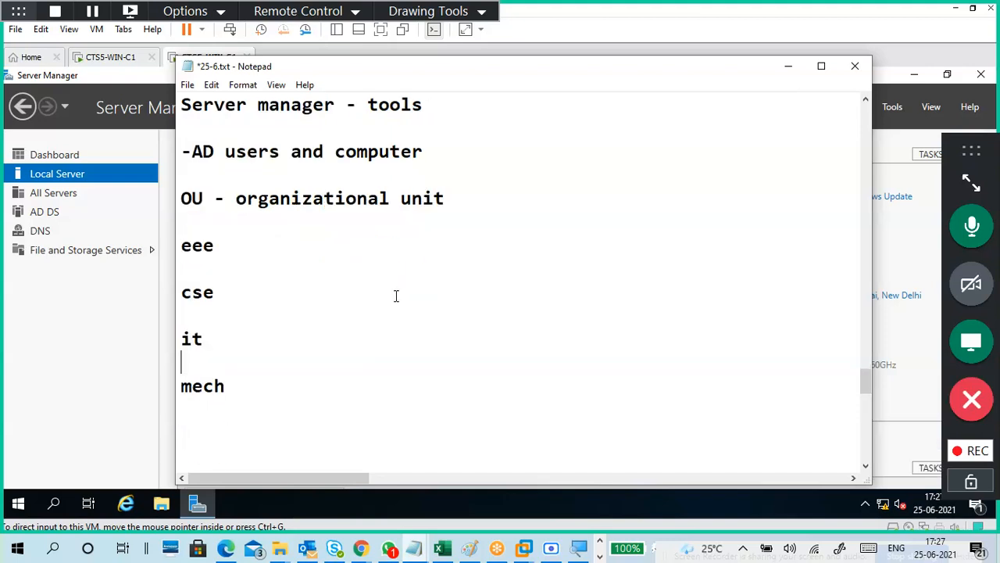
drag(268, 401, 181, 242)
click(206, 200)
click(219, 245)
click(236, 294)
click(232, 337)
click(242, 390)
drag(245, 385, 167, 384)
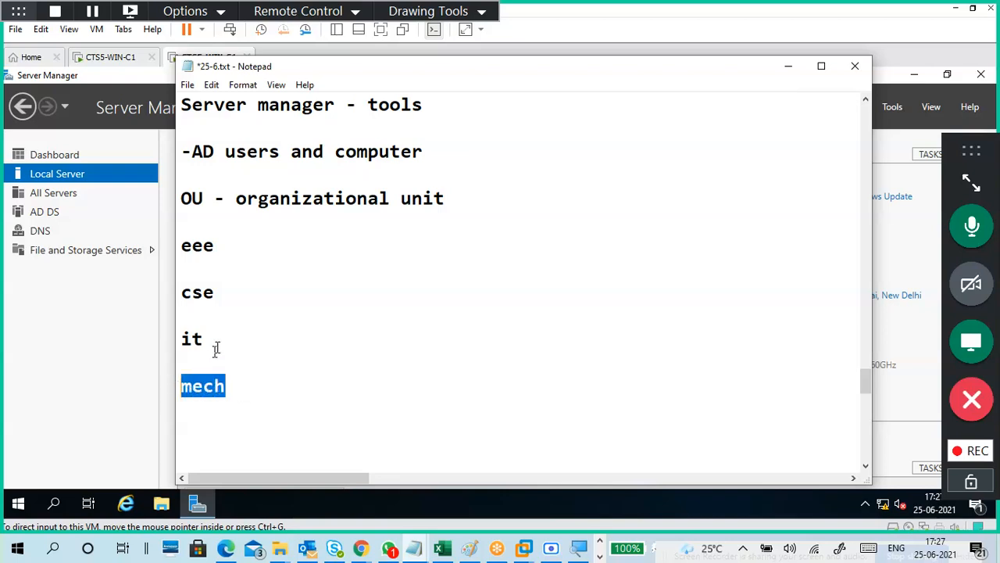
click(245, 385)
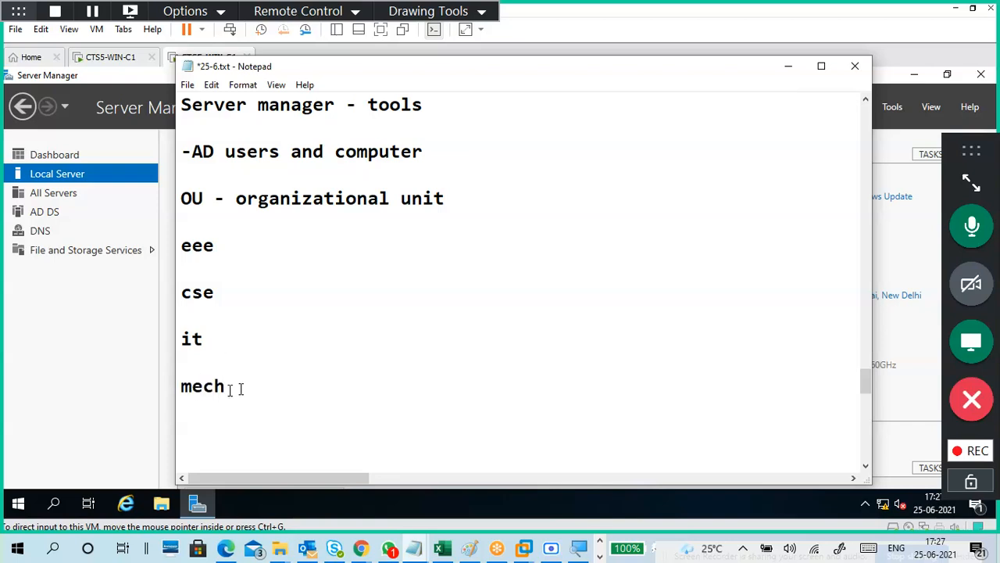
drag(235, 387, 167, 400)
key(BackSpace)
key(BackSpace)
key(BackSpace)
key(BackSpace)
key(BackSpace)
key(BackSpace)
key(BackSpace)
key(BackSpace)
key(BackSpace)
key(BackSpace)
key(BackSpace)
key(BackSpace)
key(BackSpace)
key(BackSpace)
key(BackSpace)
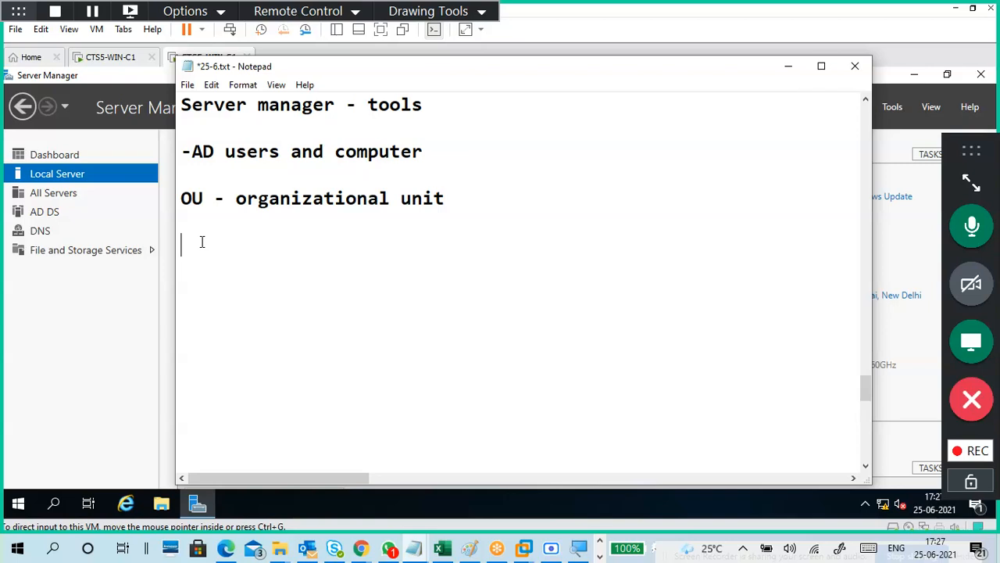
List the OUs ITsupport, HR and Developer on separate lines.
text(ITsuppo)
key(BackSpace)
text(port)
key(Return)
key(Return)
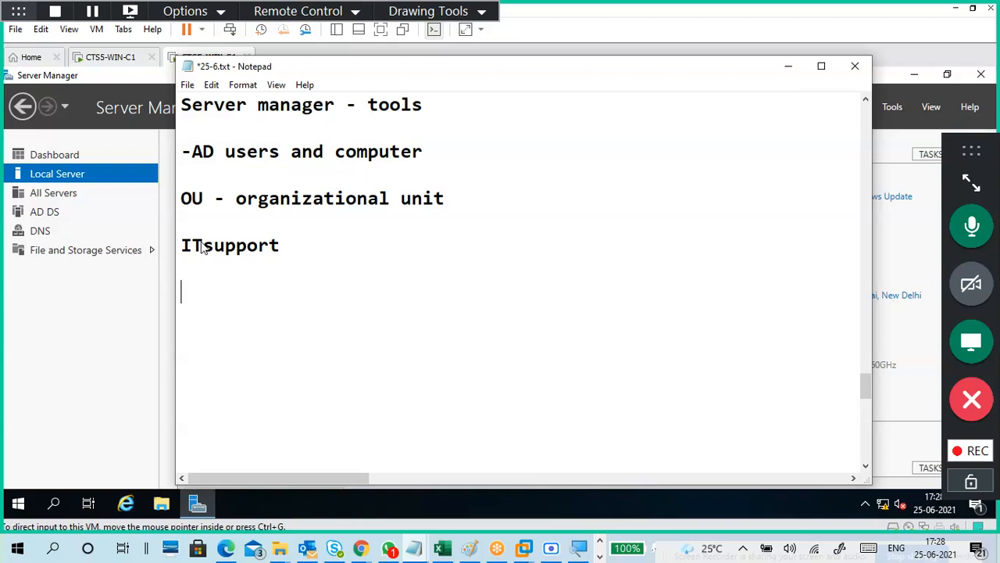
text(HR)
key(Return)
text(De)
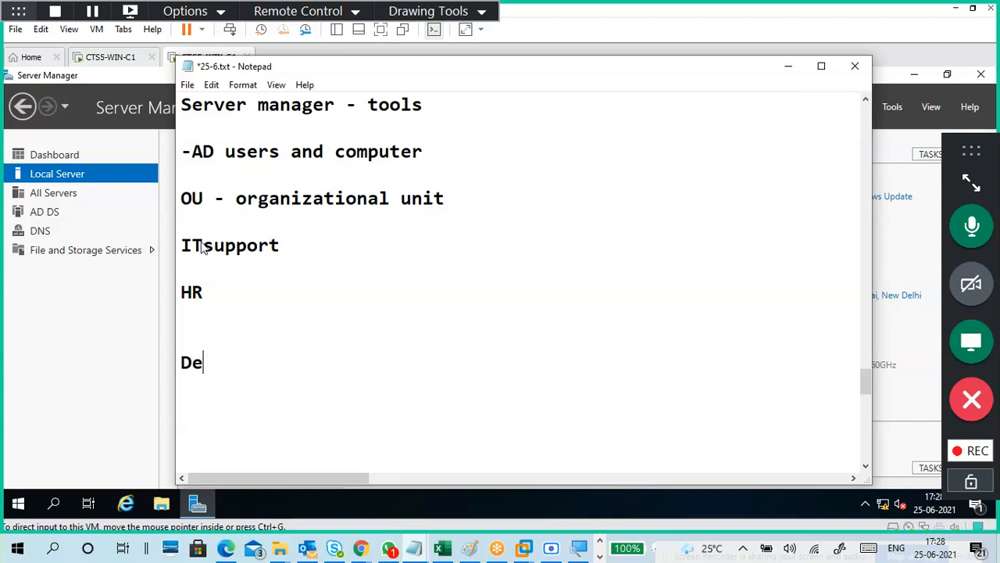
text(veloper)
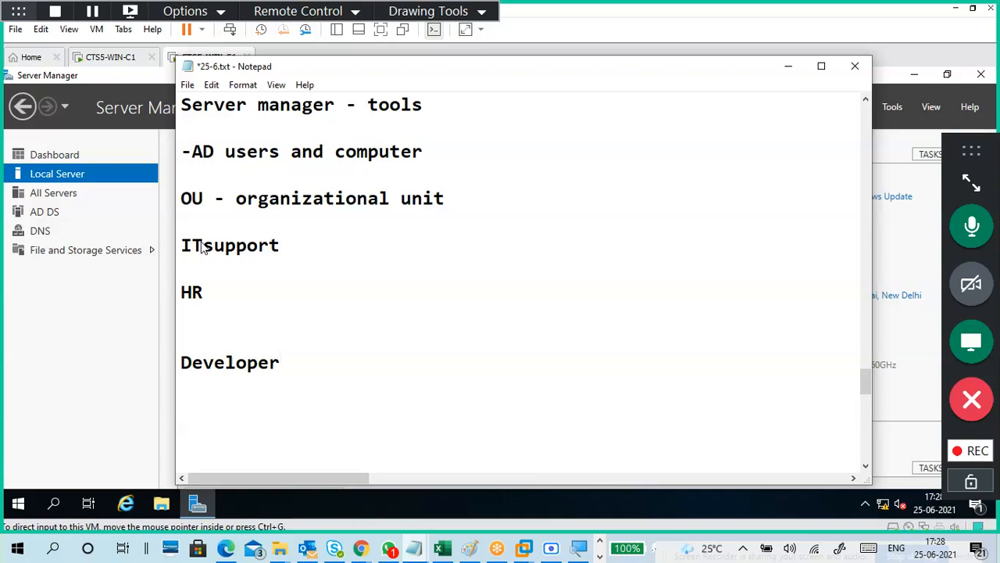
key(Return)
Add -Java and -Python sub-items under Developer.
text(--)
key(BackSpace)
key(Return)
text(-)
scroll(205, 239, down, 2)
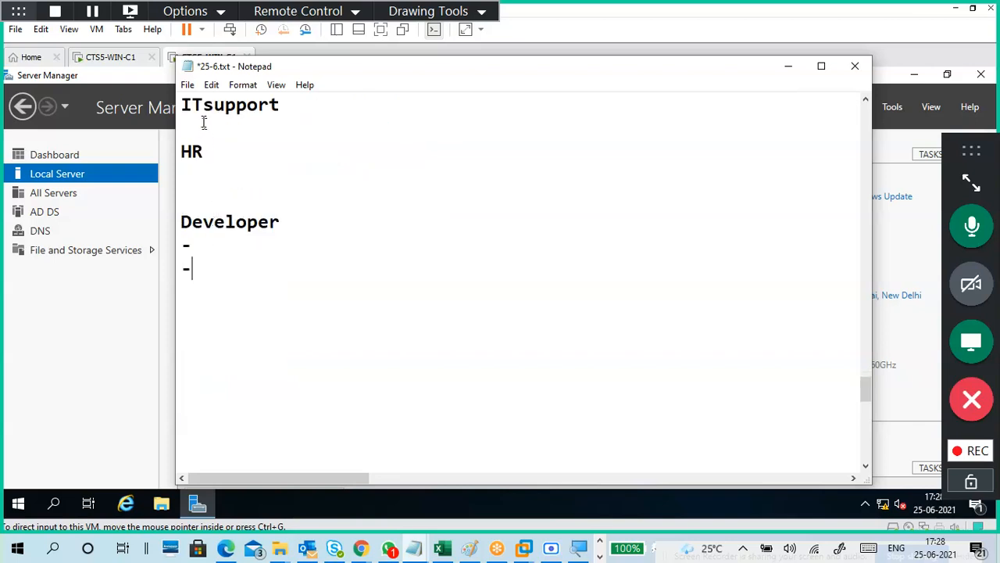
click(215, 244)
text(Java)
key(Down)
text(Pyt)
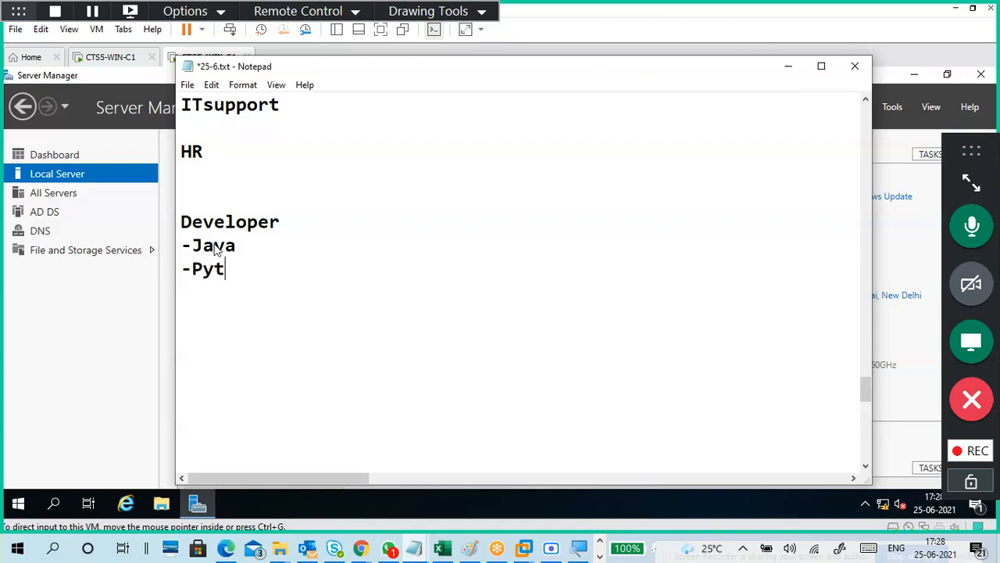
text(hon)
Add -DotNet and -Testing below -Python.
key(Return)
text(-Dotne)
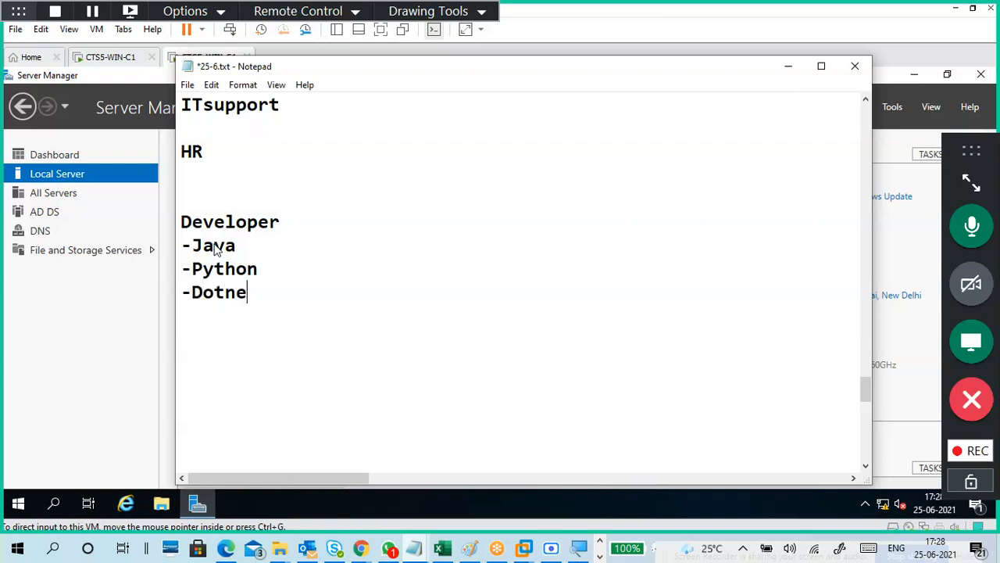
text(t)
key(Left)
key(Left)
key(BackSpace)
text(N)
key(Right)
key(Right)
key(Return)
text(-Tester)
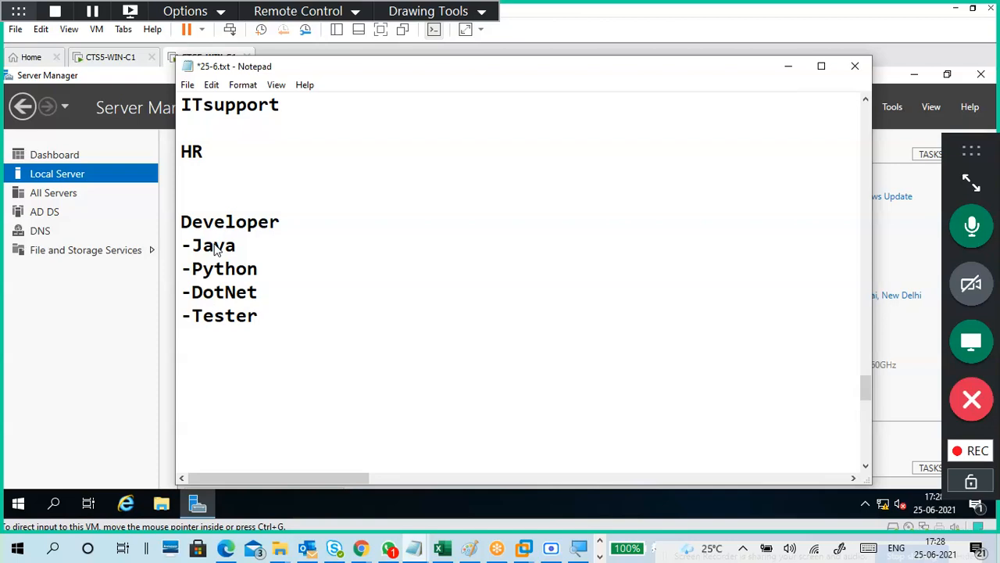
text(s)
key(BackSpace)
key(BackSpace)
key(BackSpace)
text(ing)
Indent -Java, -Python, -DotNet and -Testing under Developer.
click(284, 223)
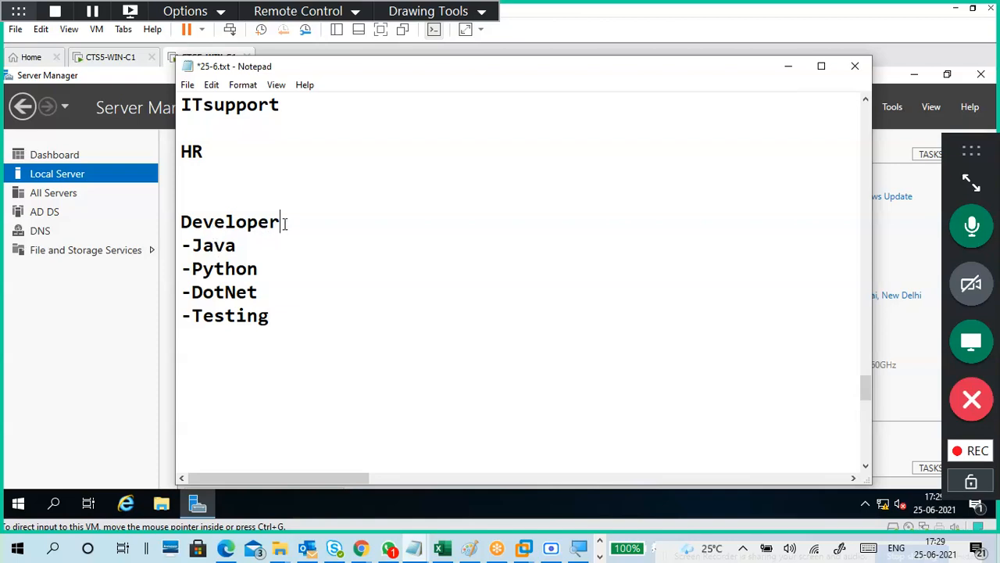
click(184, 245)
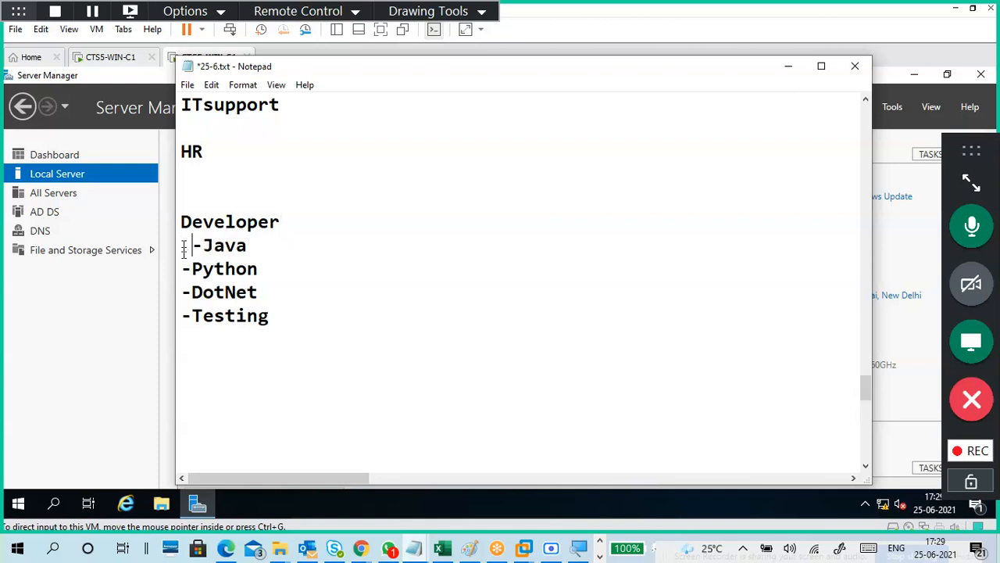
click(185, 268)
click(186, 292)
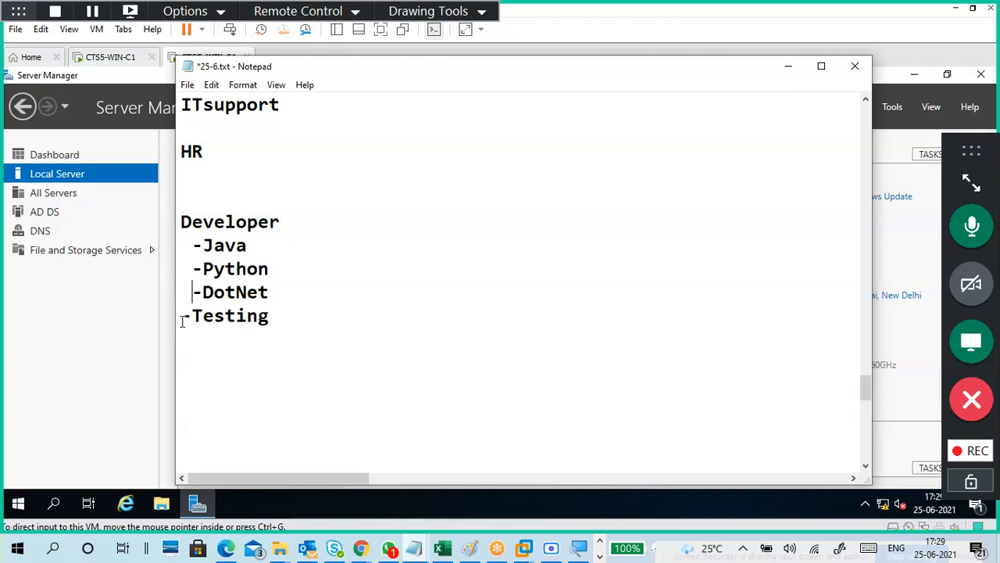
click(185, 316)
Delete the extra blank line above Developer.
click(289, 228)
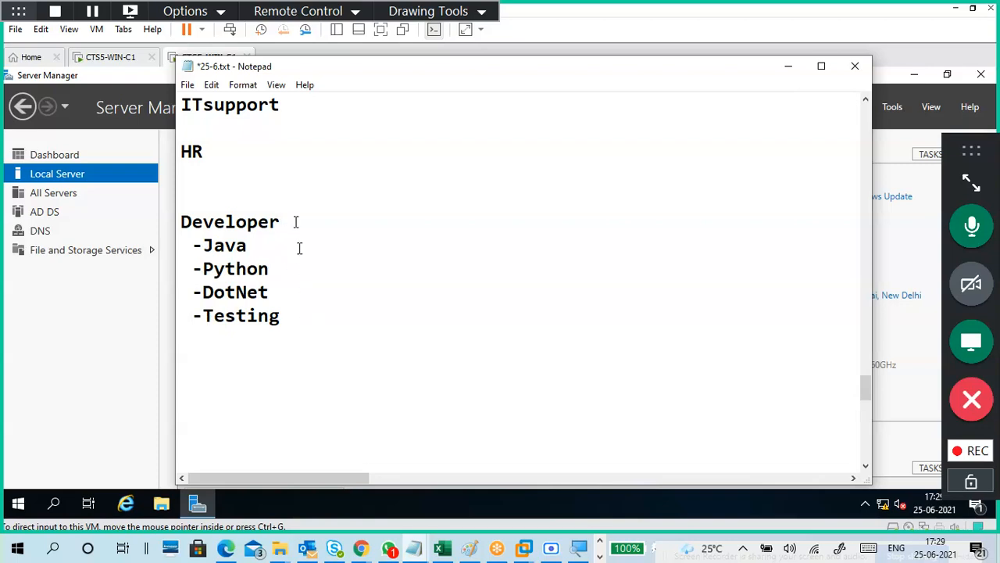
scroll(307, 297, up, 3)
scroll(330, 292, down, 2)
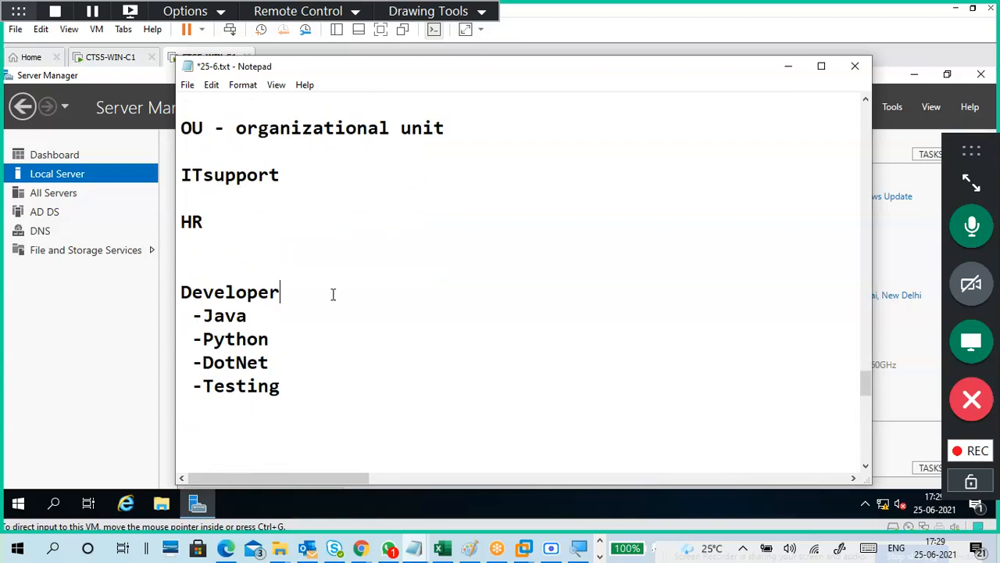
click(212, 261)
key(BackSpace)
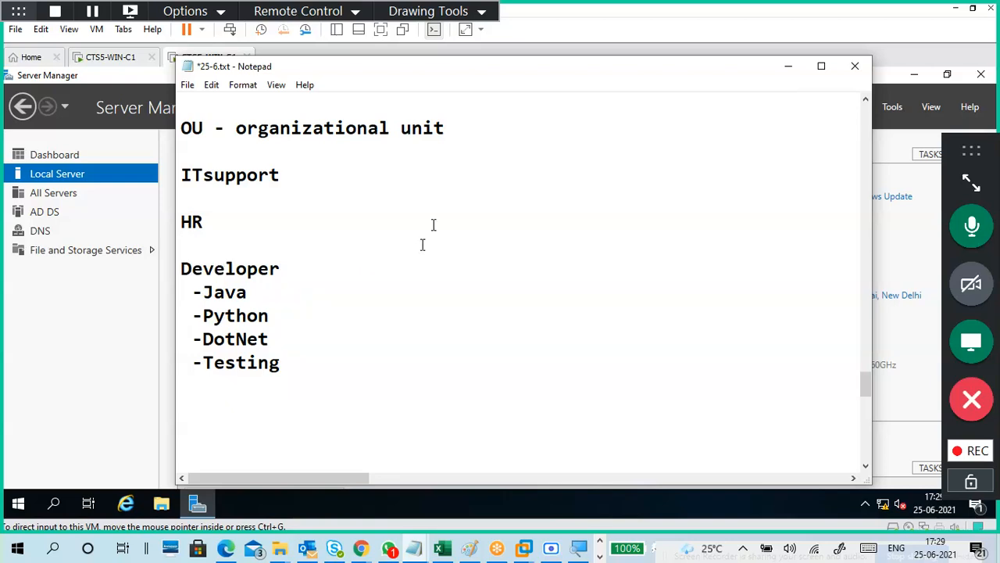
click(432, 11)
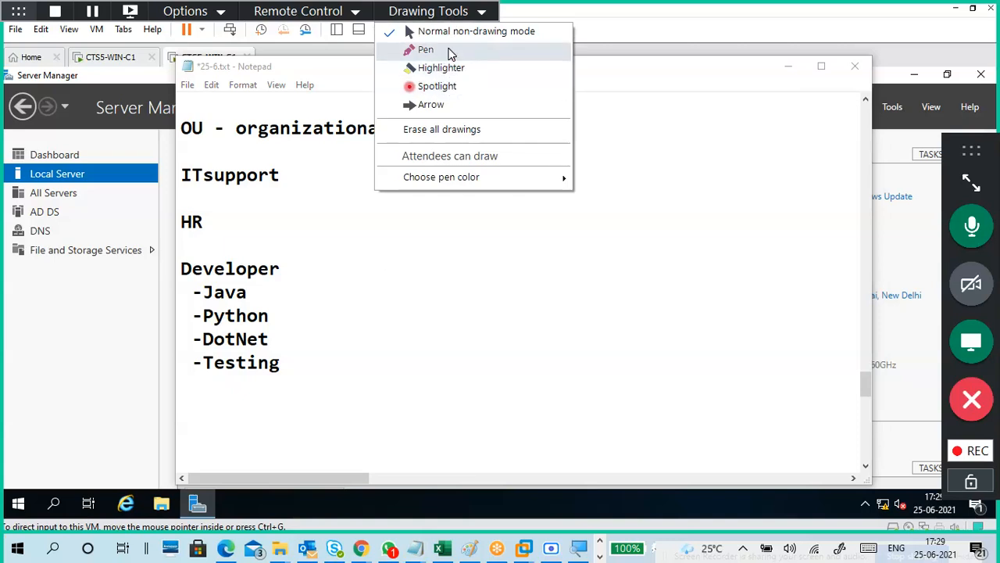
With the pen, draw a circled orange label and a box beside ITsupport.
click(424, 49)
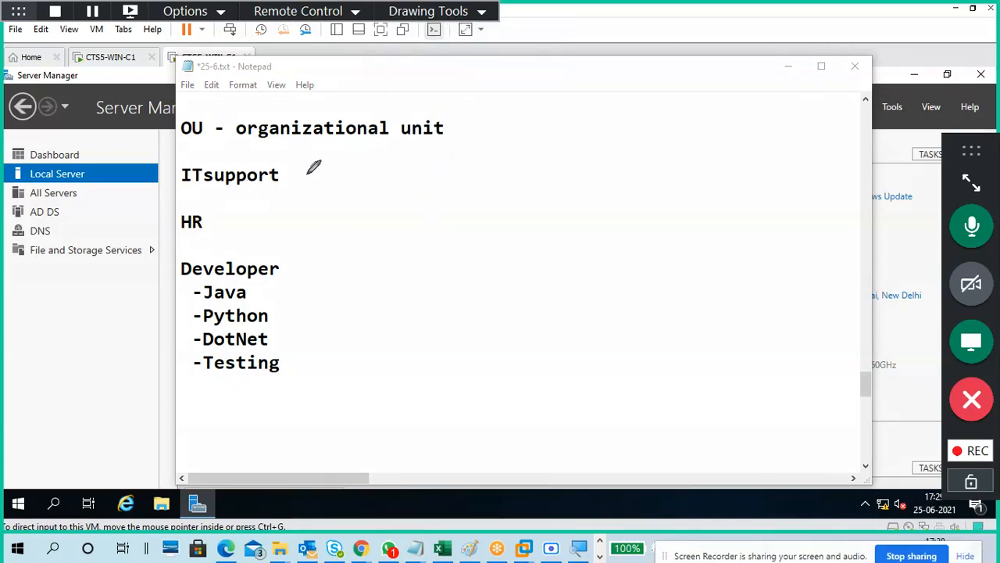
mouse_move(125, 166)
mouse_down()
mouse_move(148, 212)
mouse_move(156, 151)
mouse_move(180, 185)
mouse_move(137, 196)
mouse_move(152, 188)
mouse_up()
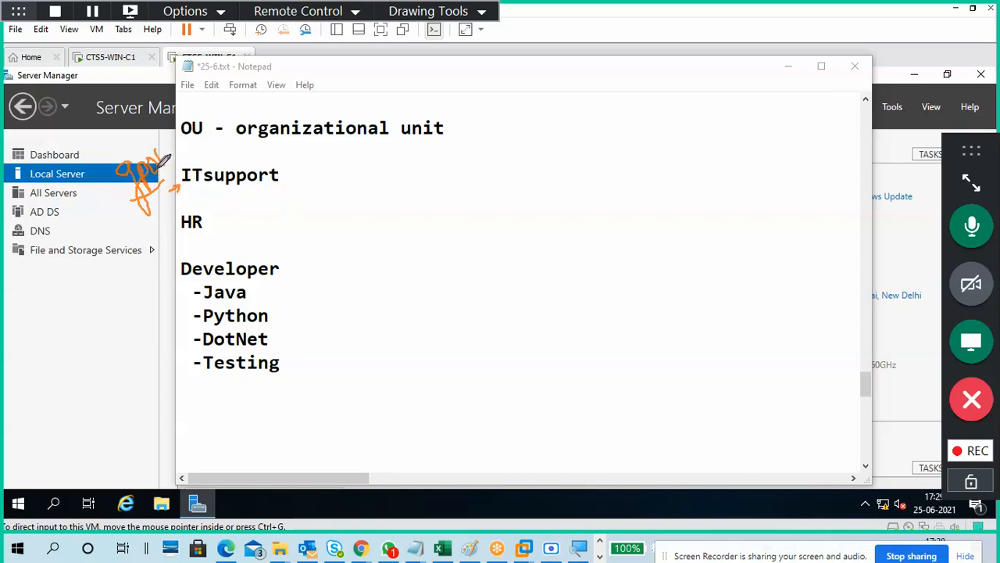
mouse_move(142, 141)
mouse_down()
mouse_move(111, 166)
mouse_move(123, 189)
mouse_move(160, 191)
mouse_move(175, 154)
mouse_move(147, 143)
mouse_move(109, 157)
mouse_up()
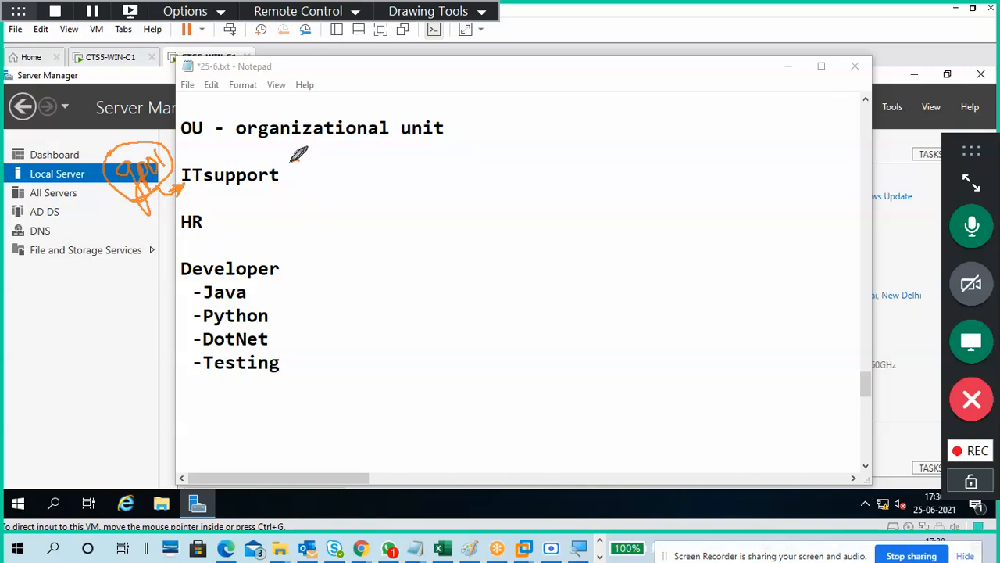
mouse_move(290, 162)
mouse_down()
mouse_move(297, 181)
mouse_move(374, 170)
mouse_move(342, 143)
mouse_move(294, 161)
mouse_move(352, 161)
mouse_up()
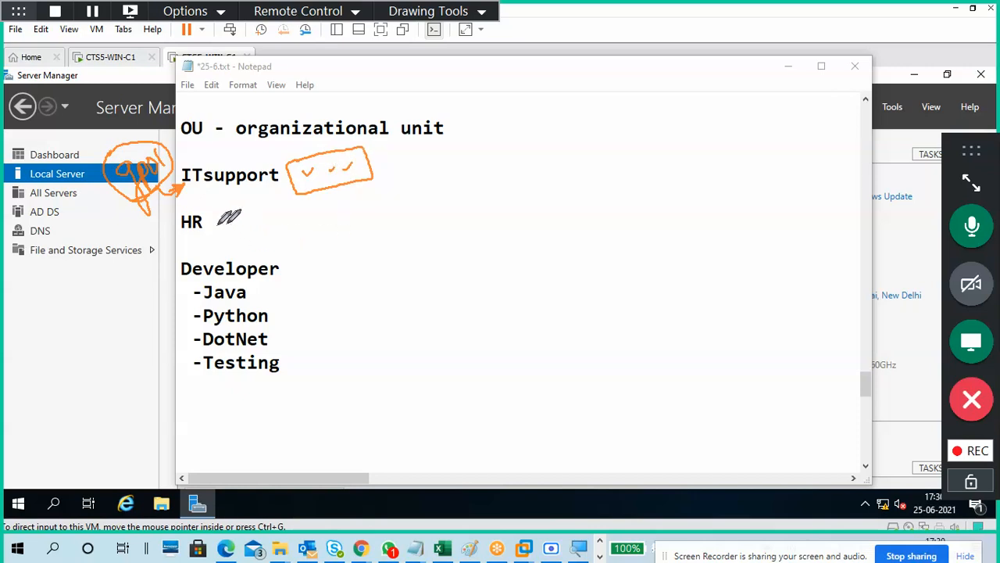
Draw gpo labels and boxes beside HR and Python.
drag(115, 248, 121, 254)
mouse_move(128, 279)
mouse_down()
mouse_move(142, 279)
mouse_move(127, 263)
mouse_move(148, 230)
mouse_move(145, 244)
mouse_move(182, 250)
mouse_move(188, 239)
mouse_up()
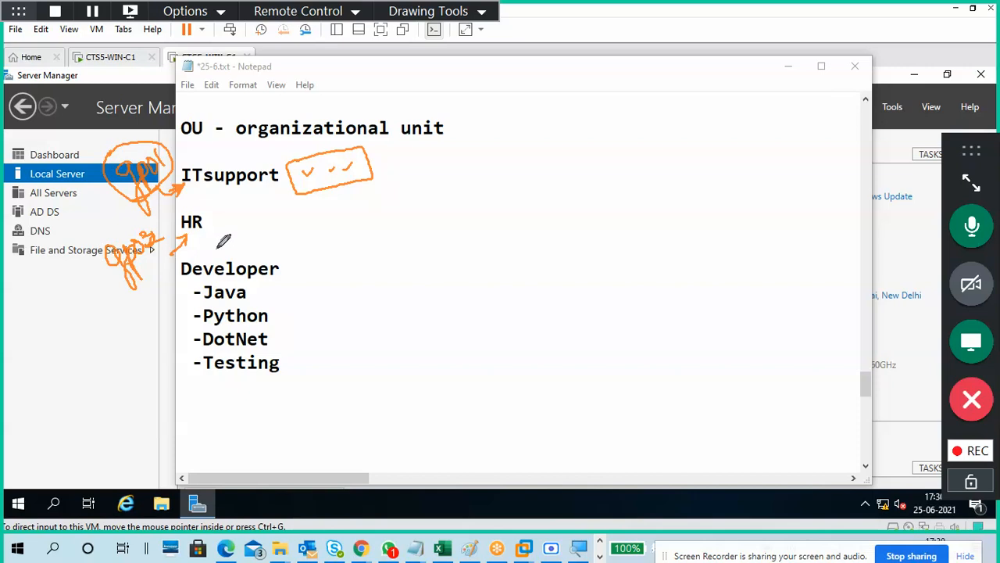
mouse_move(233, 213)
mouse_down()
mouse_move(224, 208)
mouse_move(228, 246)
mouse_move(324, 230)
mouse_move(312, 189)
mouse_move(219, 211)
mouse_move(247, 224)
mouse_move(291, 219)
mouse_up()
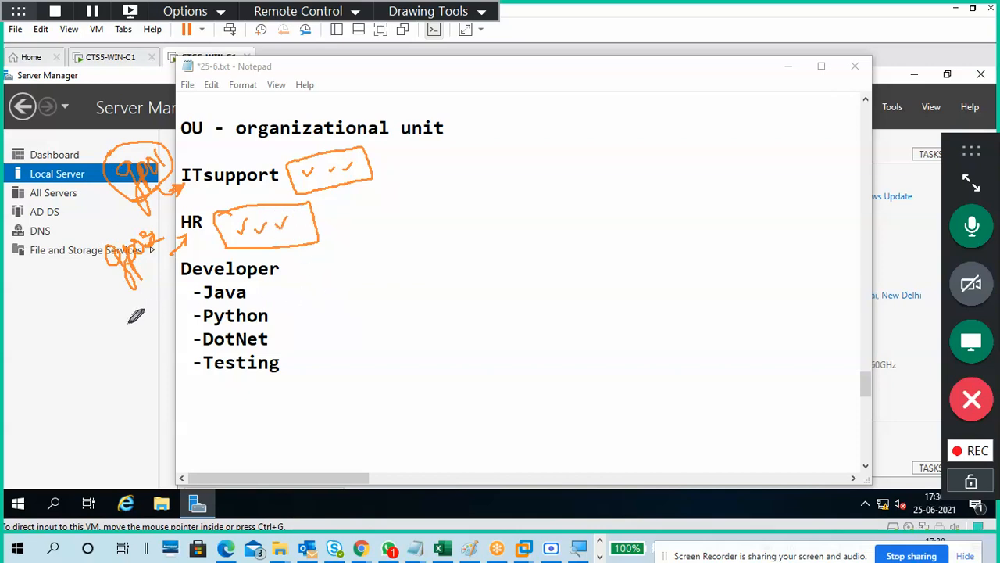
mouse_move(111, 303)
mouse_down()
mouse_move(134, 328)
mouse_move(134, 311)
mouse_move(146, 309)
mouse_move(161, 333)
mouse_move(196, 315)
mouse_up()
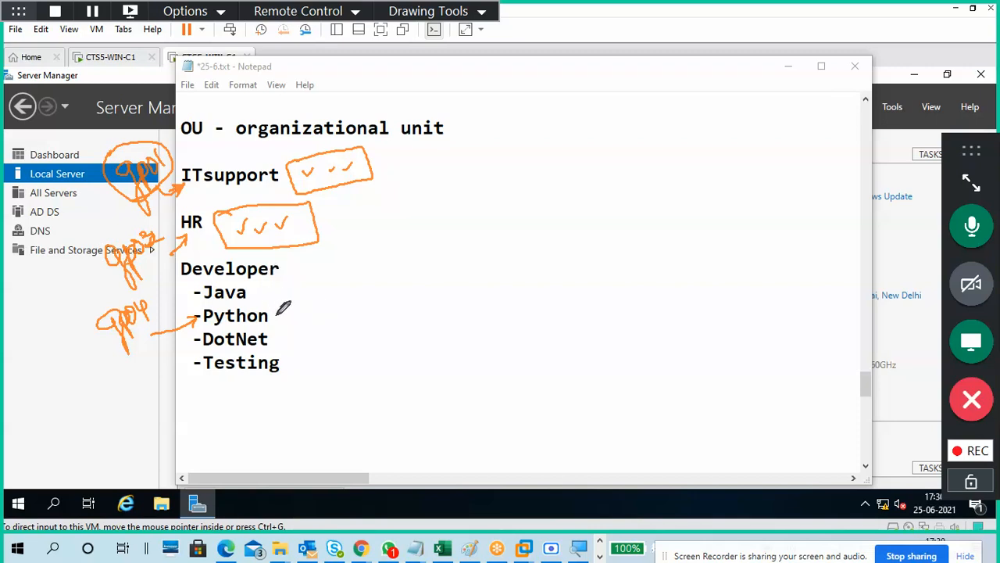
mouse_move(283, 307)
mouse_down()
mouse_move(286, 323)
mouse_move(330, 331)
mouse_move(378, 303)
mouse_move(290, 294)
mouse_move(332, 311)
mouse_move(357, 308)
mouse_up()
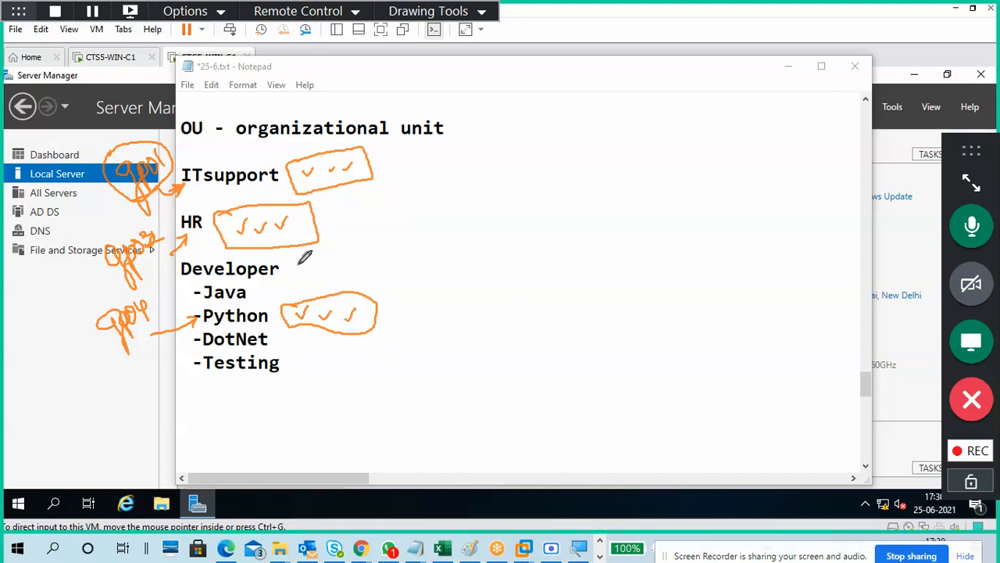
Draw a labelled arrow pointing at Developer and tick its sub-items.
drag(331, 254, 290, 267)
mouse_move(301, 260)
mouse_down()
mouse_move(291, 265)
mouse_move(355, 253)
mouse_move(350, 239)
mouse_move(368, 218)
mouse_up()
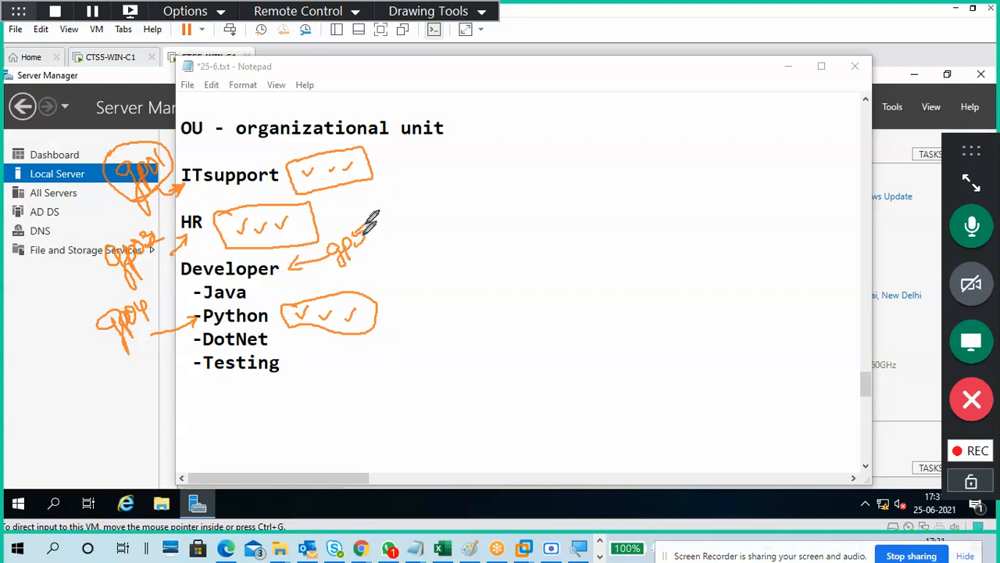
drag(283, 272, 264, 273)
drag(288, 270, 297, 255)
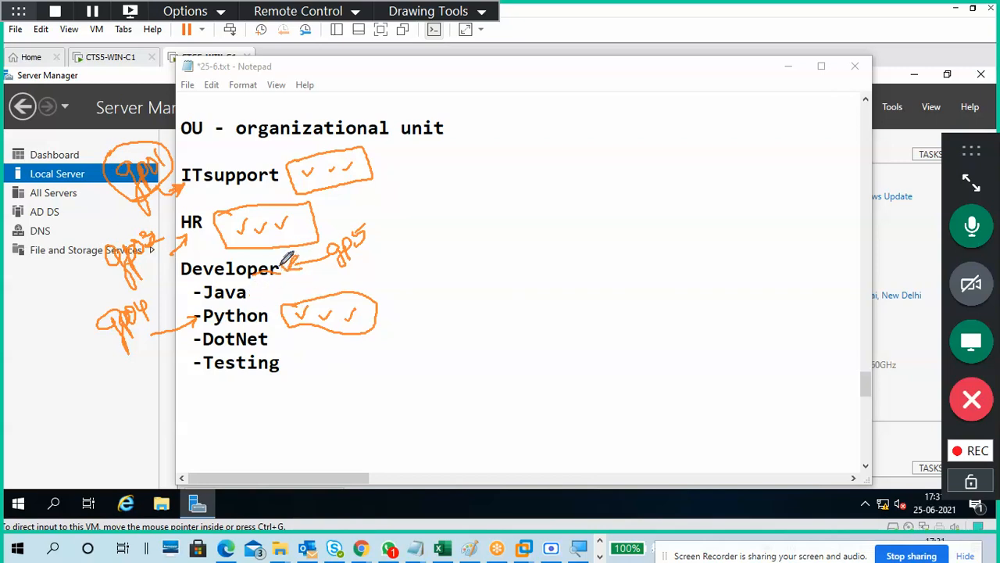
mouse_move(258, 290)
mouse_down()
mouse_move(286, 277)
mouse_move(281, 304)
mouse_move(296, 345)
mouse_up()
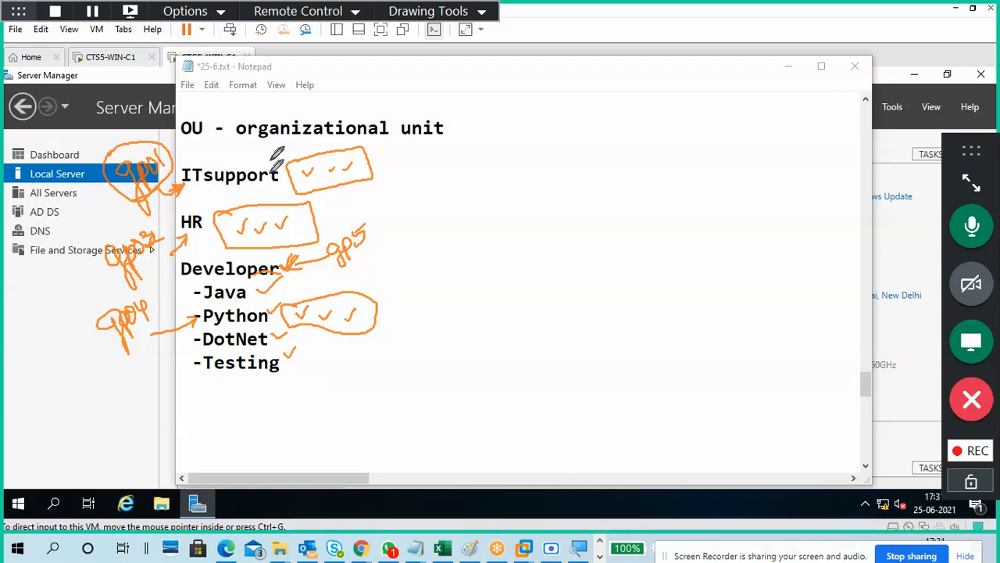
Circle the OU heading and jot 2 and 2+1 to its right.
mouse_move(205, 116)
mouse_down()
mouse_move(178, 124)
mouse_move(186, 140)
mouse_move(225, 127)
mouse_up()
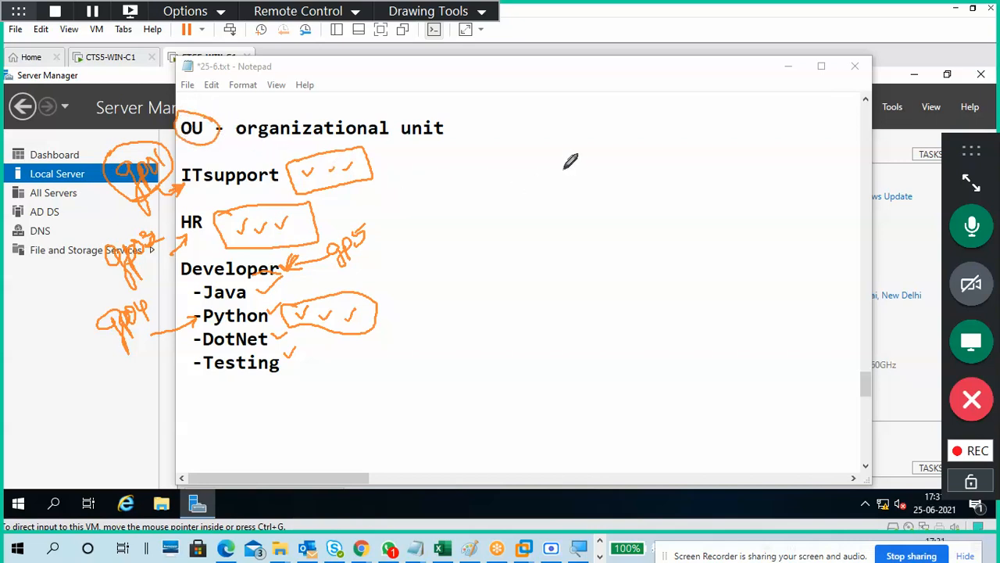
drag(569, 162, 588, 173)
mouse_move(619, 136)
mouse_down()
mouse_move(639, 150)
mouse_move(649, 139)
mouse_up()
Finish the 2+1 jotting above the 2 and underline 'organizational unit' in orange.
mouse_move(643, 133)
mouse_down()
mouse_move(643, 149)
mouse_move(661, 142)
mouse_up()
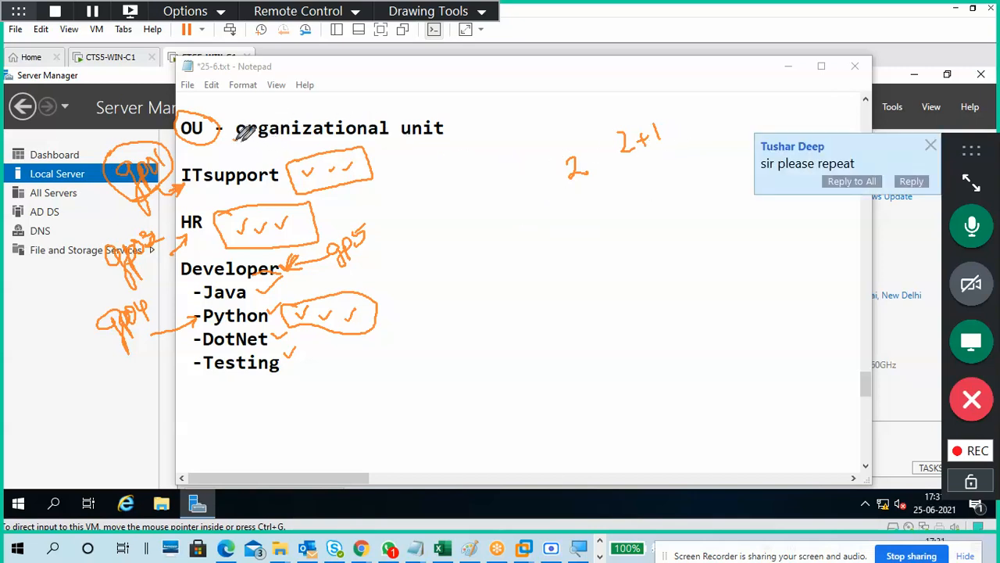
drag(234, 141, 393, 140)
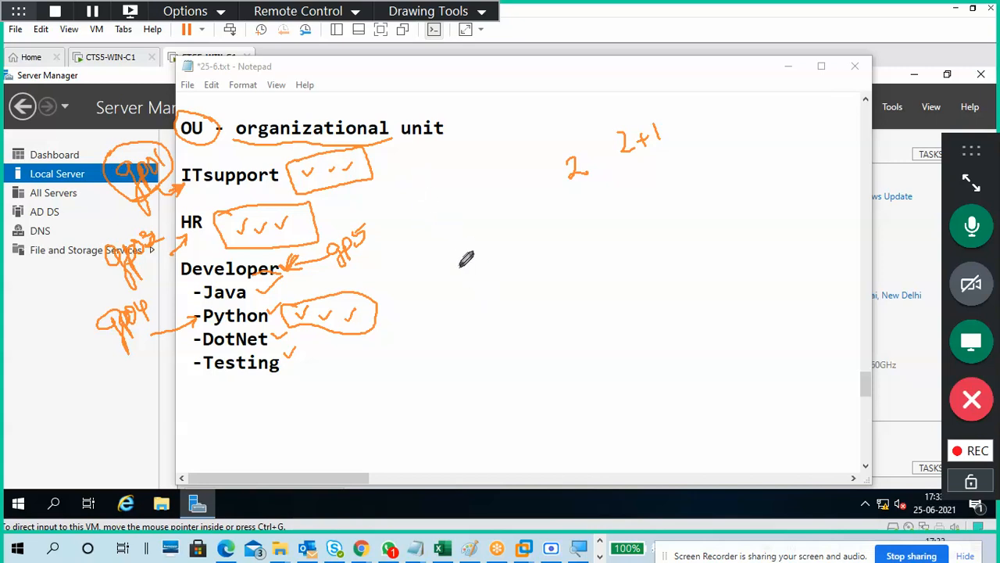
Draw labelled boxes right of the notes, with a row of small E, H, T, I boxes beneath.
mouse_move(456, 247)
mouse_down()
mouse_move(457, 286)
mouse_move(533, 211)
mouse_move(457, 222)
mouse_move(451, 258)
mouse_up()
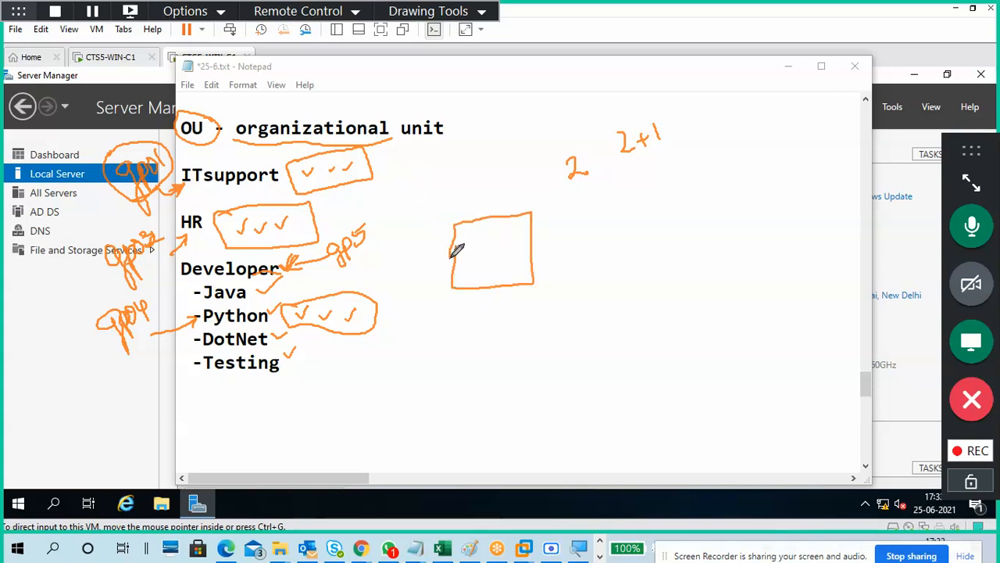
drag(465, 204, 510, 189)
mouse_move(571, 200)
mouse_down()
mouse_move(583, 264)
mouse_move(571, 197)
mouse_move(611, 172)
mouse_move(684, 254)
mouse_move(659, 182)
mouse_move(759, 153)
mouse_up()
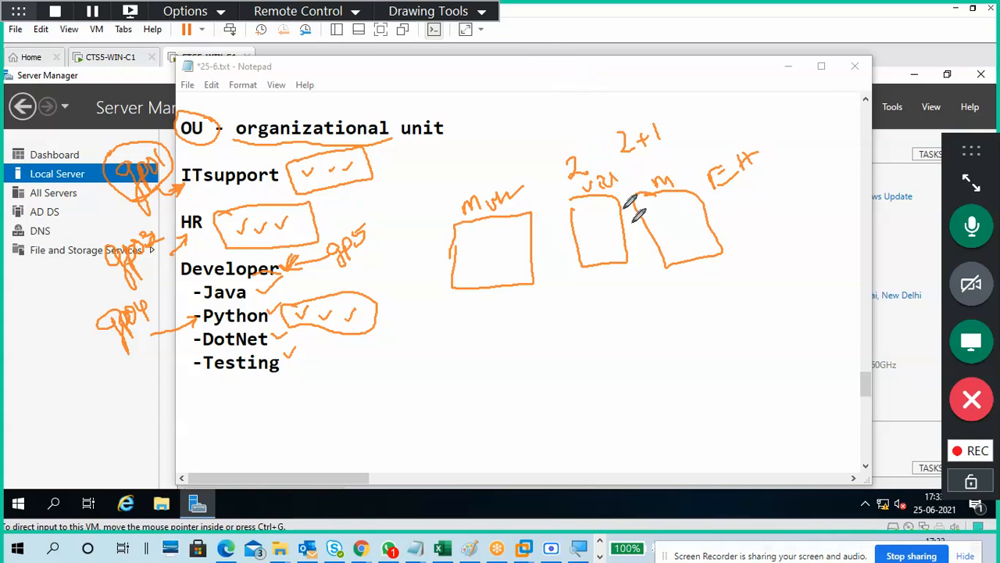
drag(674, 184, 708, 176)
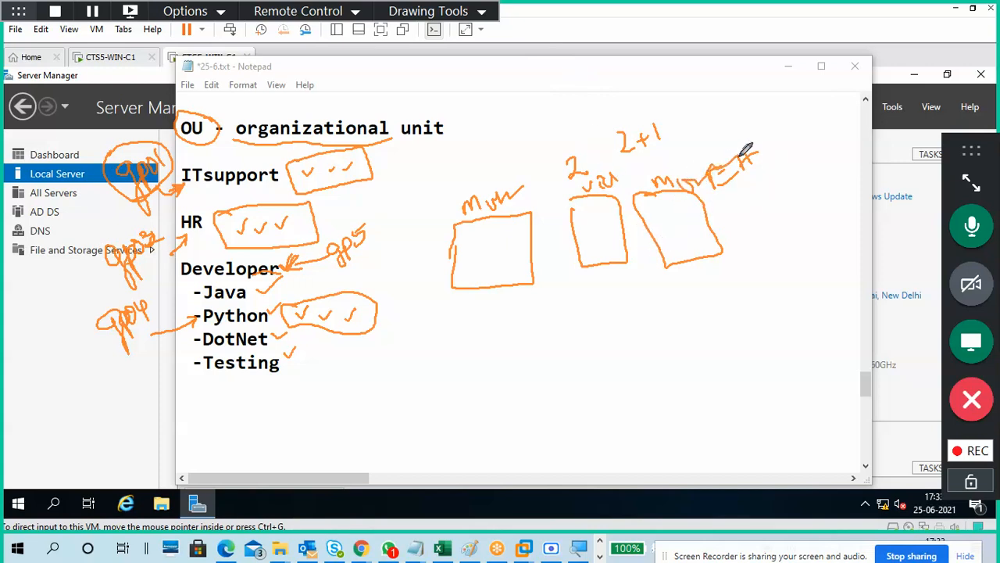
mouse_move(650, 295)
mouse_down()
mouse_move(663, 331)
mouse_move(704, 283)
mouse_move(677, 333)
mouse_move(669, 298)
mouse_move(683, 321)
mouse_move(733, 280)
mouse_move(772, 315)
mouse_move(743, 286)
mouse_move(766, 270)
mouse_move(788, 315)
mouse_move(786, 253)
mouse_move(781, 270)
mouse_move(792, 270)
mouse_move(826, 230)
mouse_move(806, 240)
mouse_move(837, 232)
mouse_move(827, 273)
mouse_up()
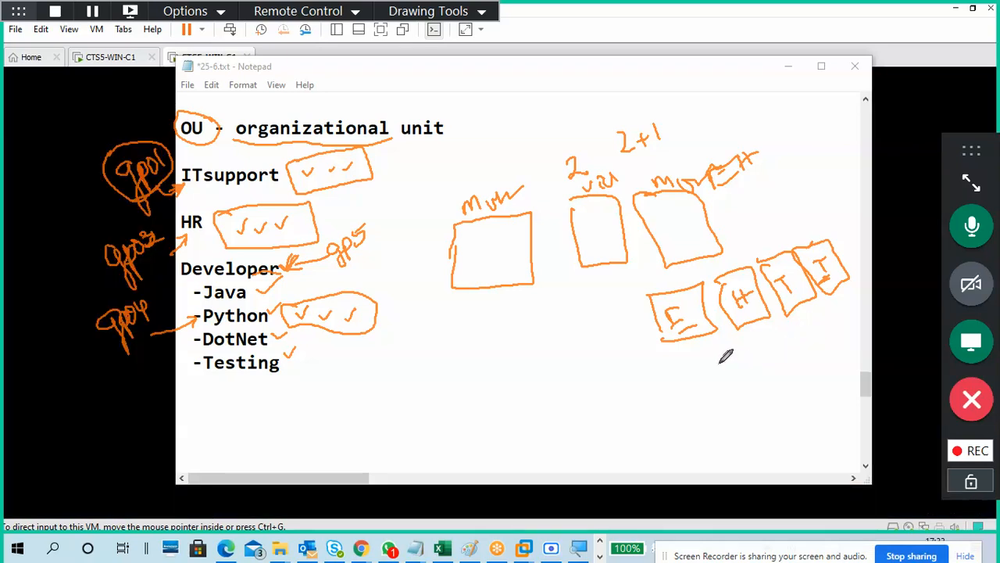
Connect the big box to the small boxes and draw a CTS box below it.
mouse_move(673, 210)
mouse_down()
mouse_move(670, 291)
mouse_move(756, 274)
mouse_up()
mouse_move(700, 219)
mouse_down()
mouse_move(793, 251)
mouse_move(771, 220)
mouse_move(830, 247)
mouse_up()
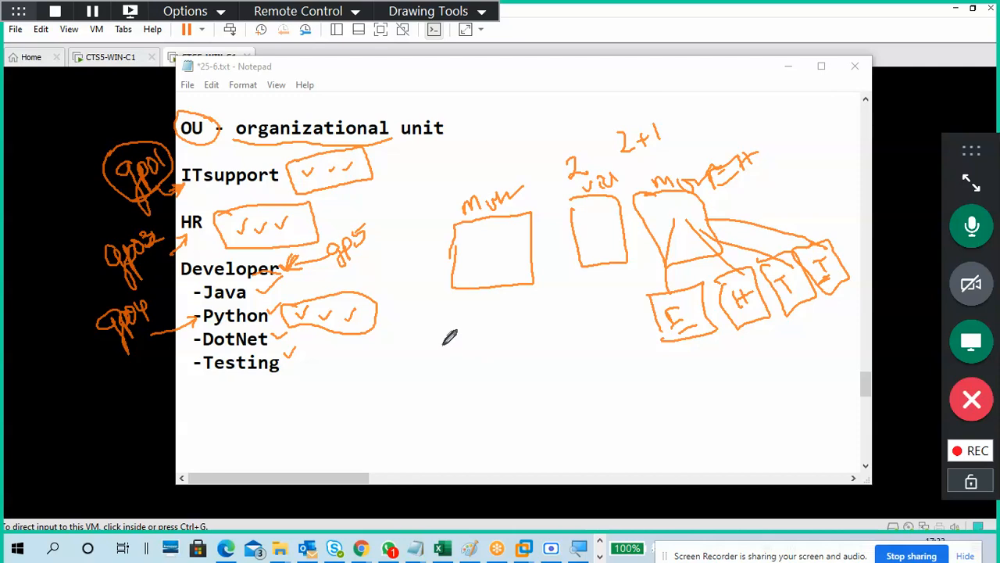
mouse_move(446, 342)
mouse_down()
mouse_move(536, 379)
mouse_move(451, 348)
mouse_move(474, 306)
mouse_move(477, 353)
mouse_move(529, 328)
mouse_move(524, 378)
mouse_move(534, 366)
mouse_up()
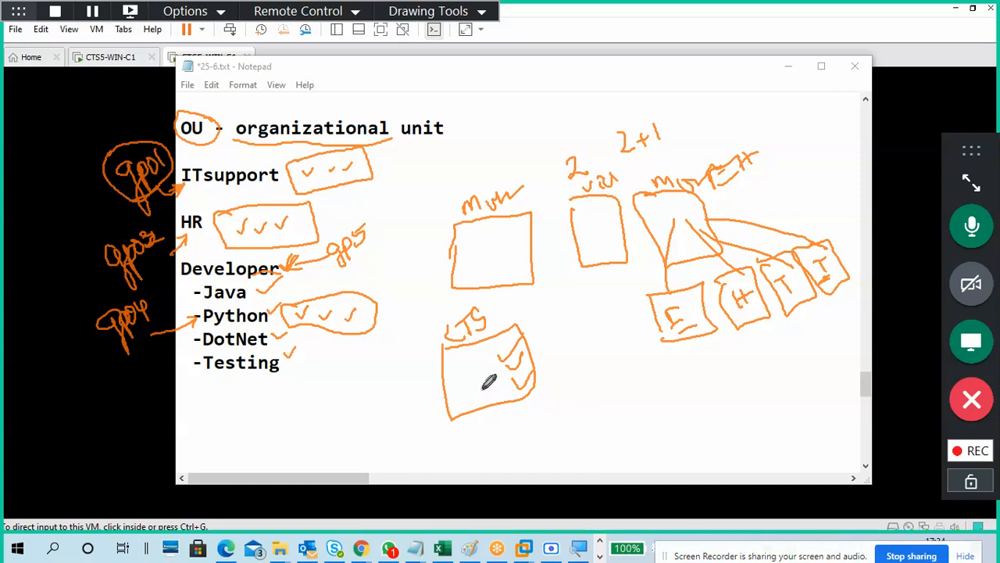
Tick the CTS box, circle its left check mark, and tick the E box.
drag(475, 377, 500, 365)
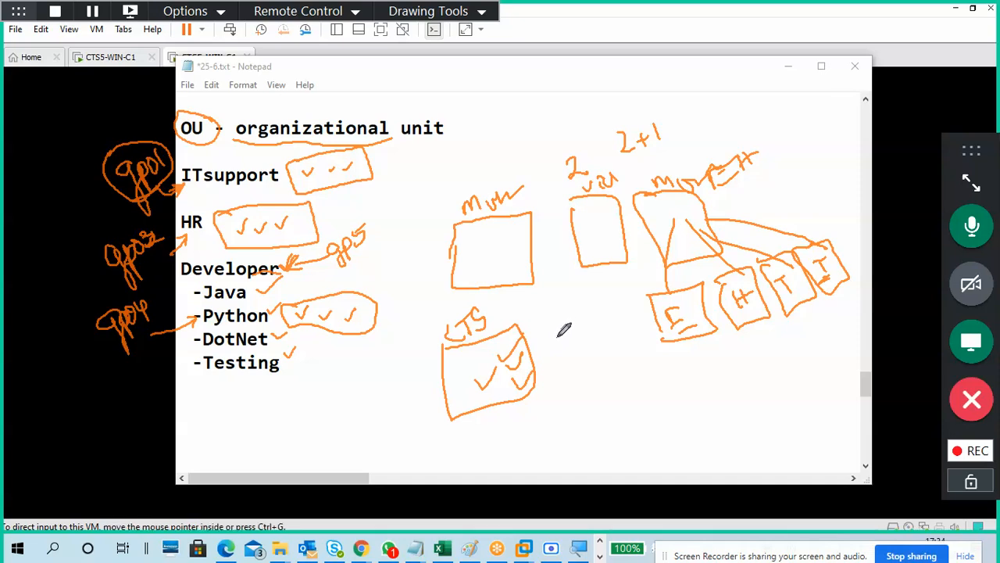
drag(475, 379, 485, 380)
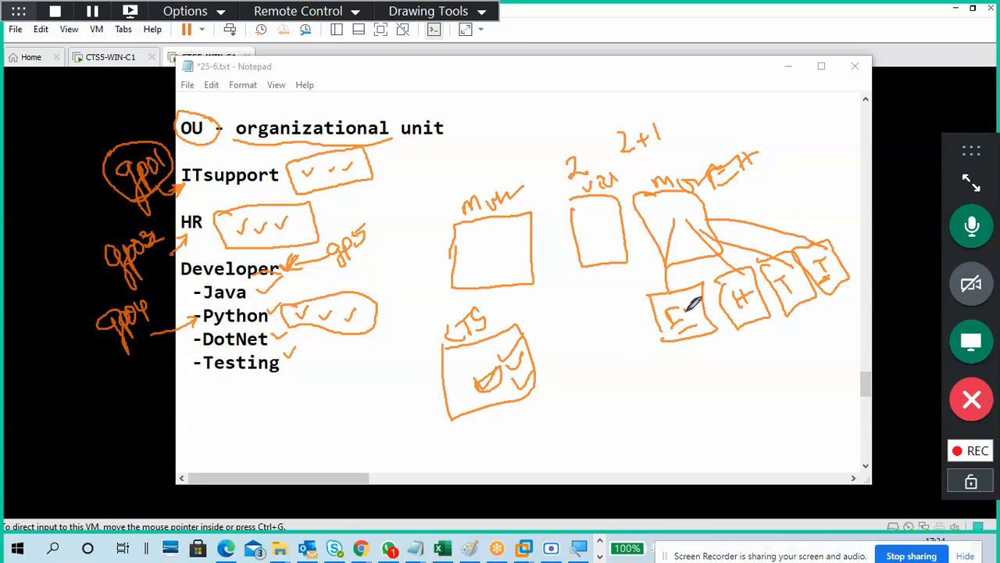
drag(678, 311, 708, 282)
click(450, 12)
Erase all ink, return to normal mode, and minimize the VMware window and Notepad.
click(466, 130)
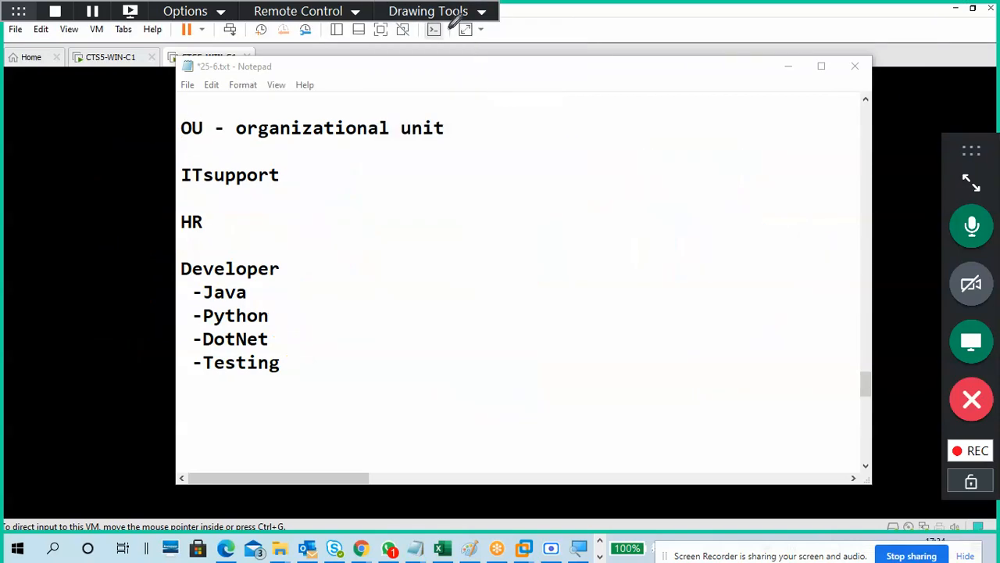
click(438, 10)
click(453, 31)
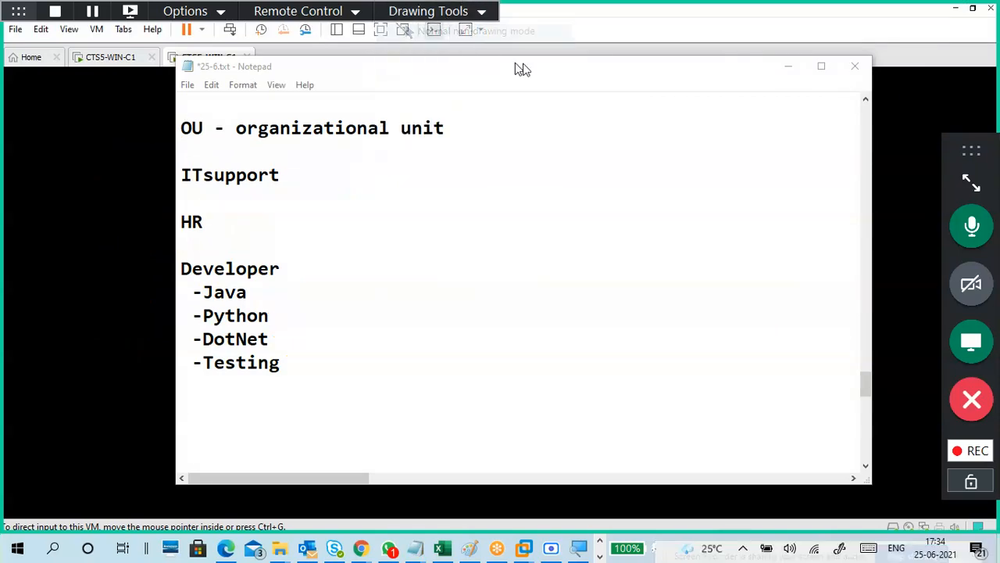
click(955, 8)
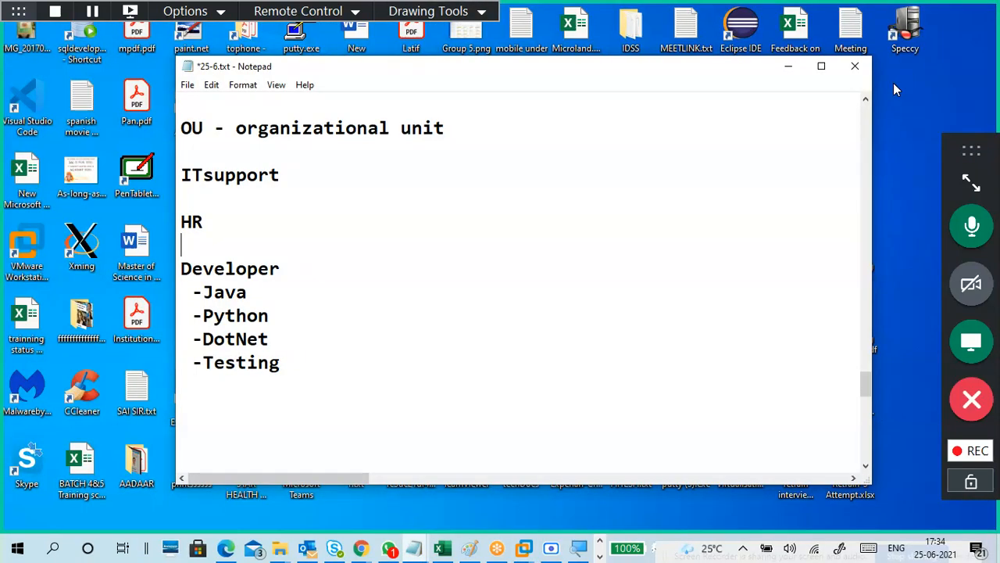
click(787, 73)
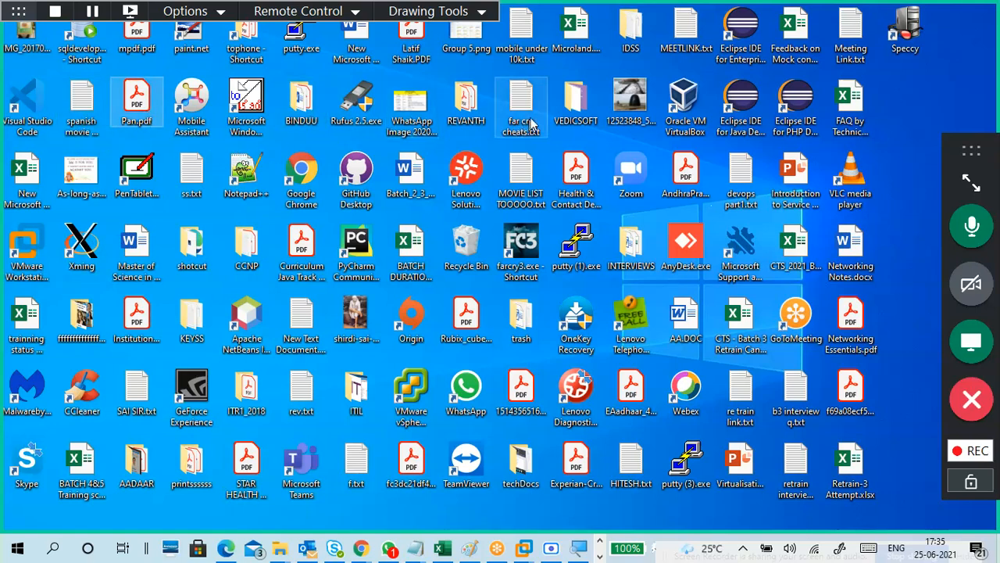
Select the FAQ by Technical Panel - FULL.xlsx file, then open and close the shotcut and printsssss folders.
click(483, 137)
click(846, 117)
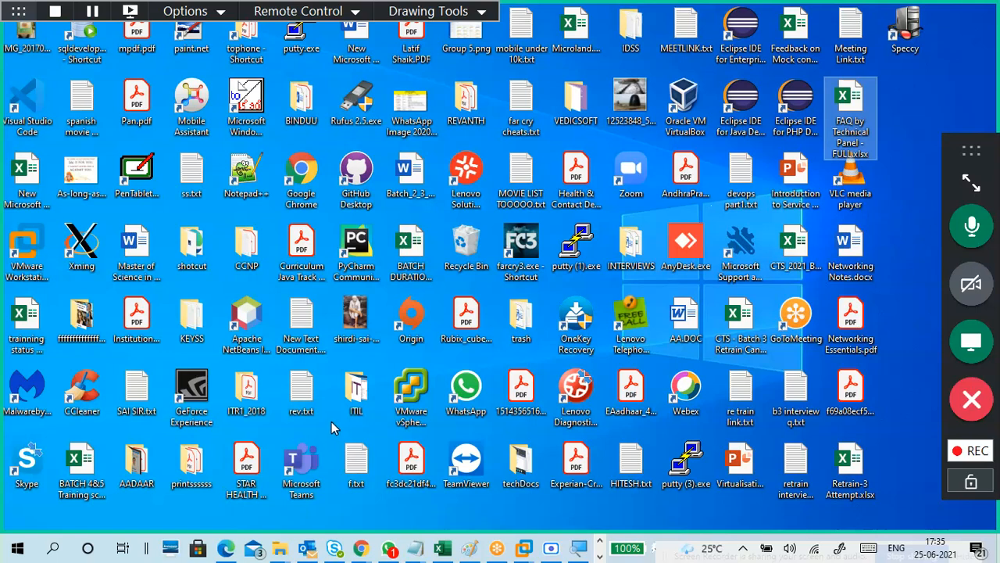
click(201, 246)
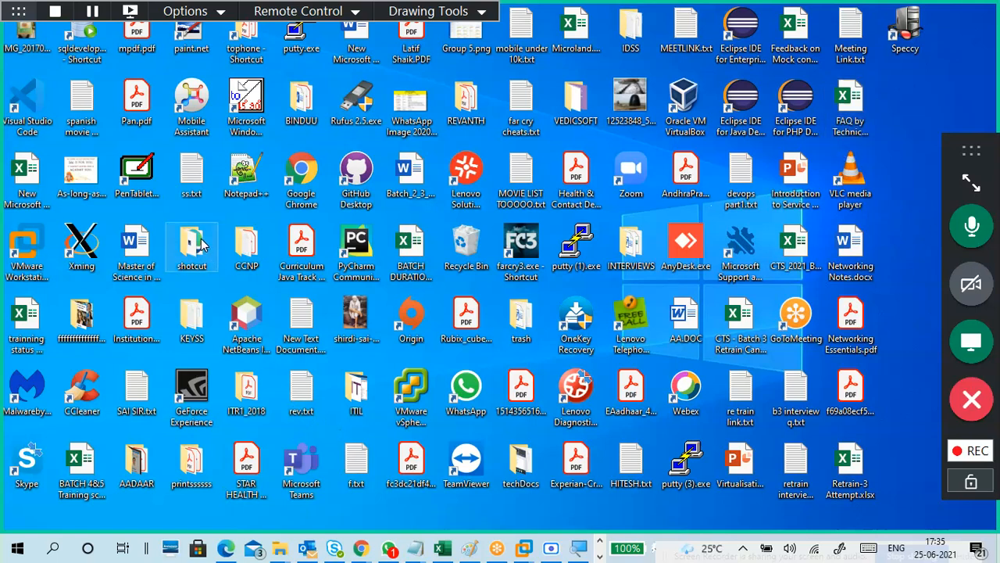
double_click(202, 249)
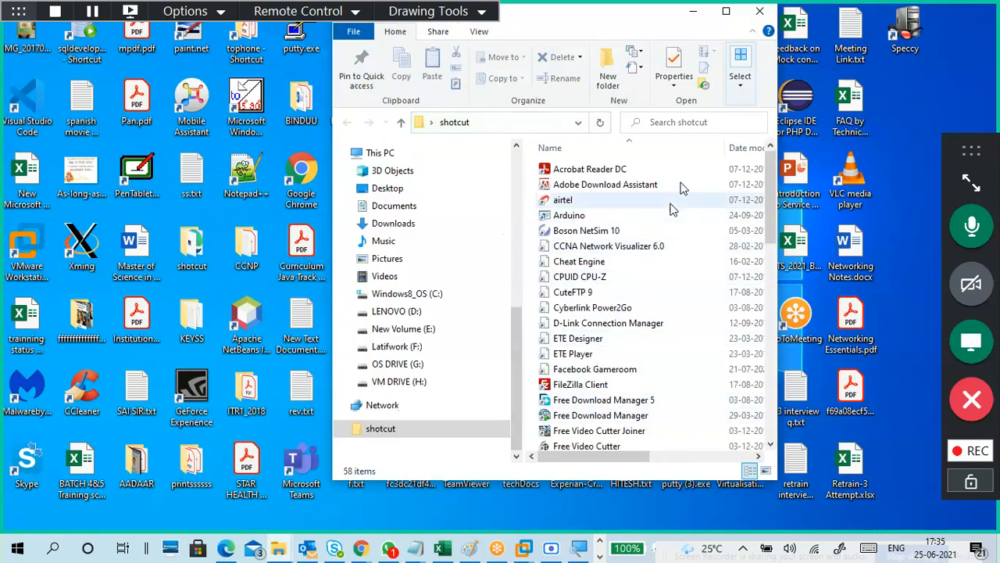
click(760, 11)
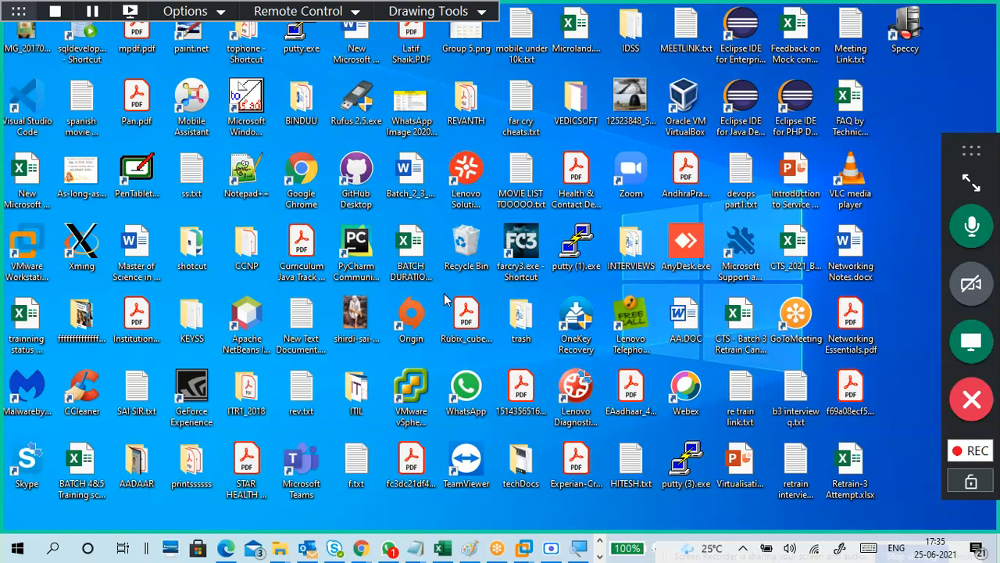
double_click(189, 456)
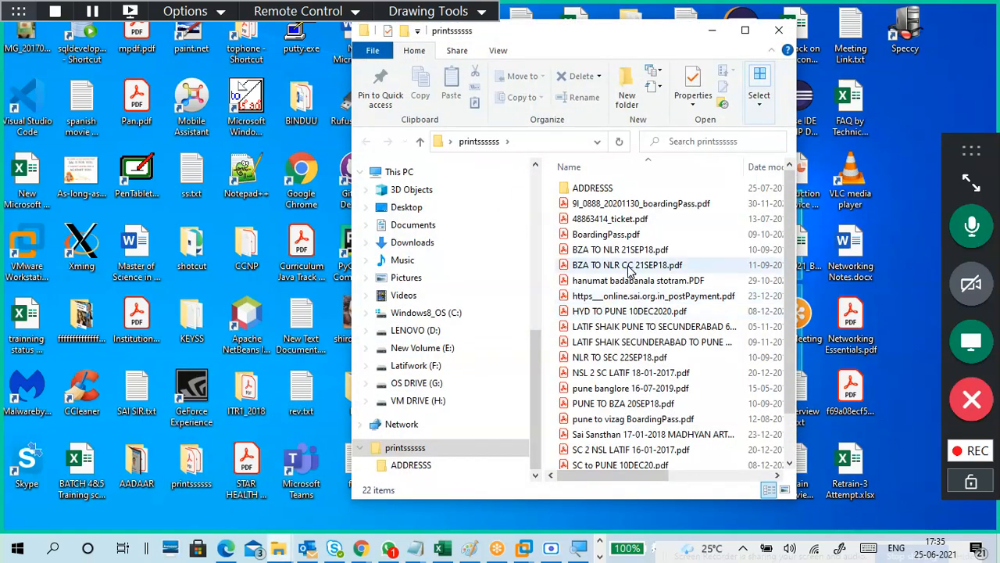
click(779, 31)
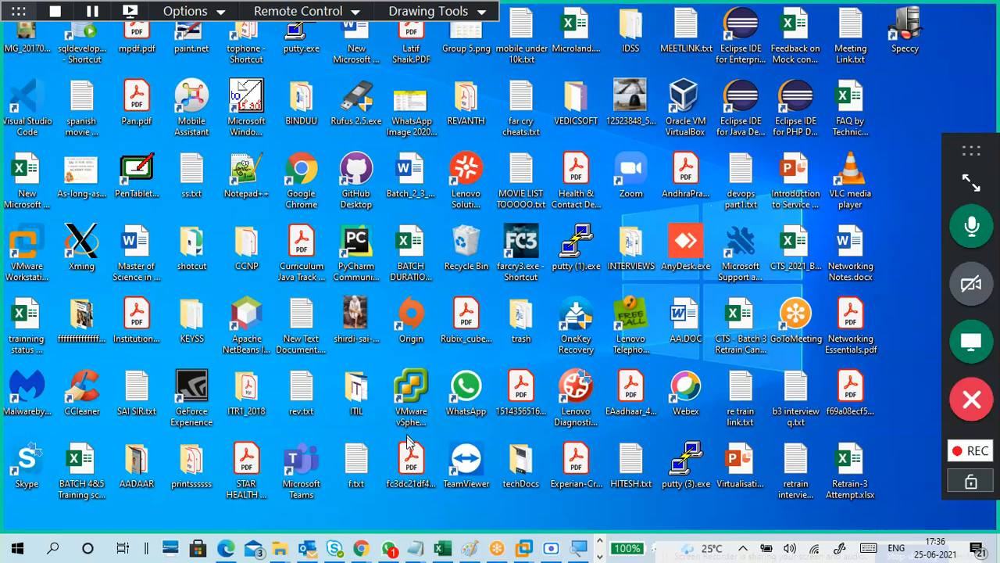
mouse_move(280, 547)
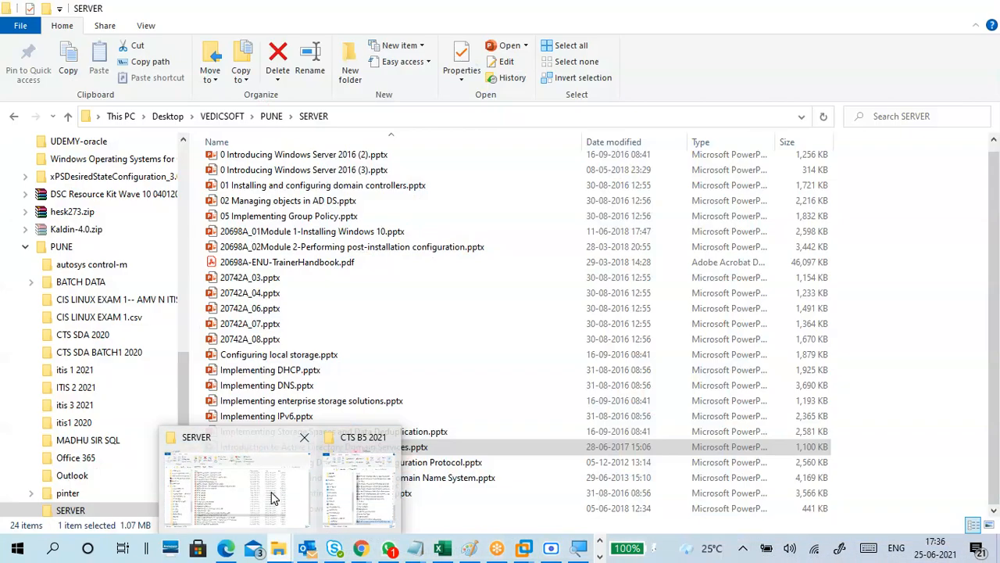
Minimize the SERVER window, then scroll through the VEDICSOFT folder and close it.
click(292, 499)
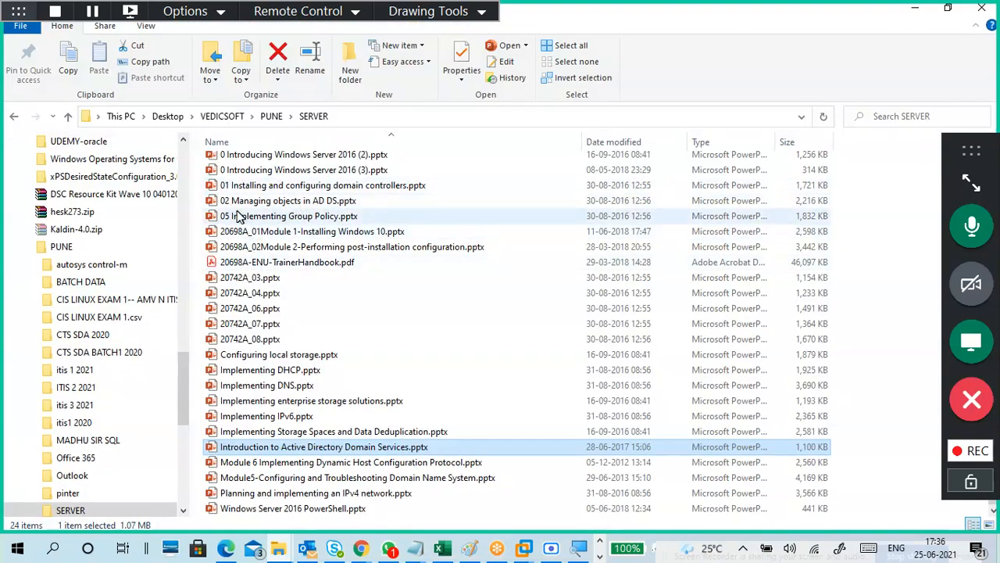
click(914, 11)
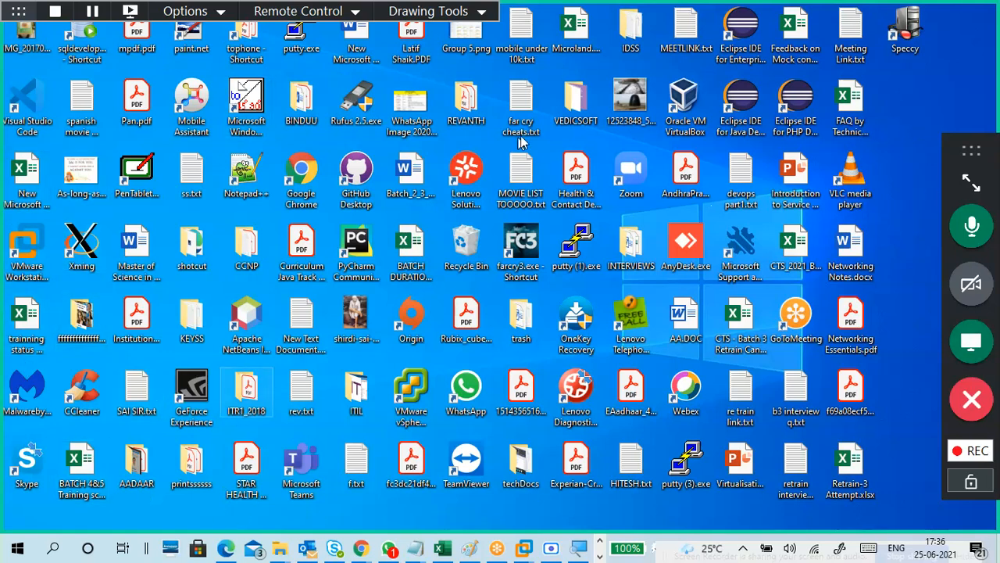
double_click(564, 114)
scroll(636, 419, down, 2)
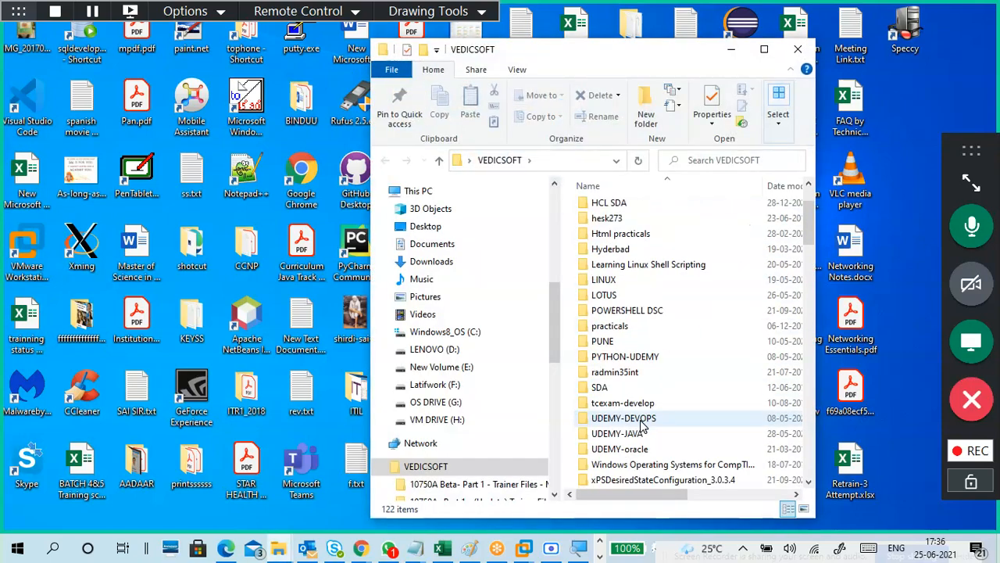
scroll(642, 425, down, 10)
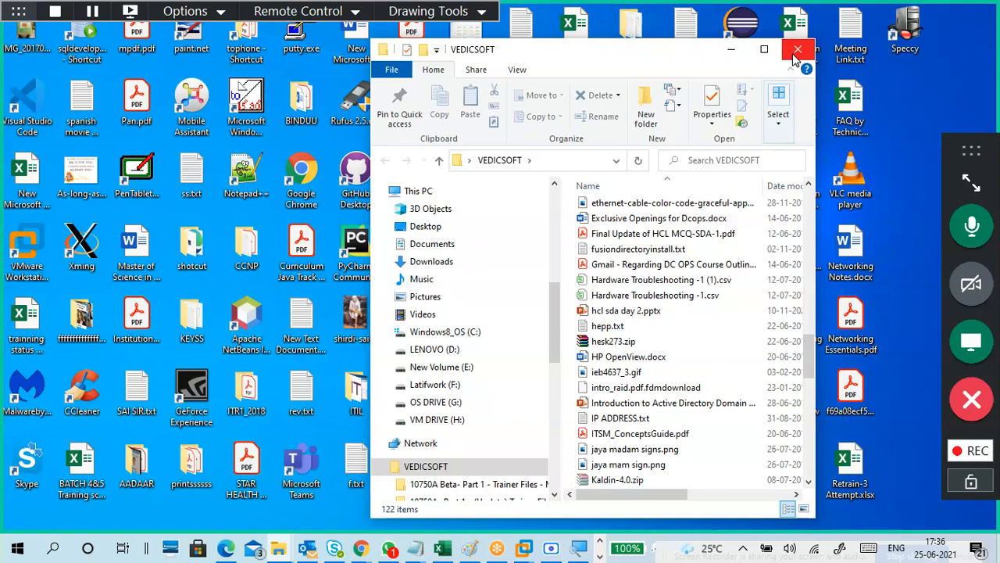
click(797, 52)
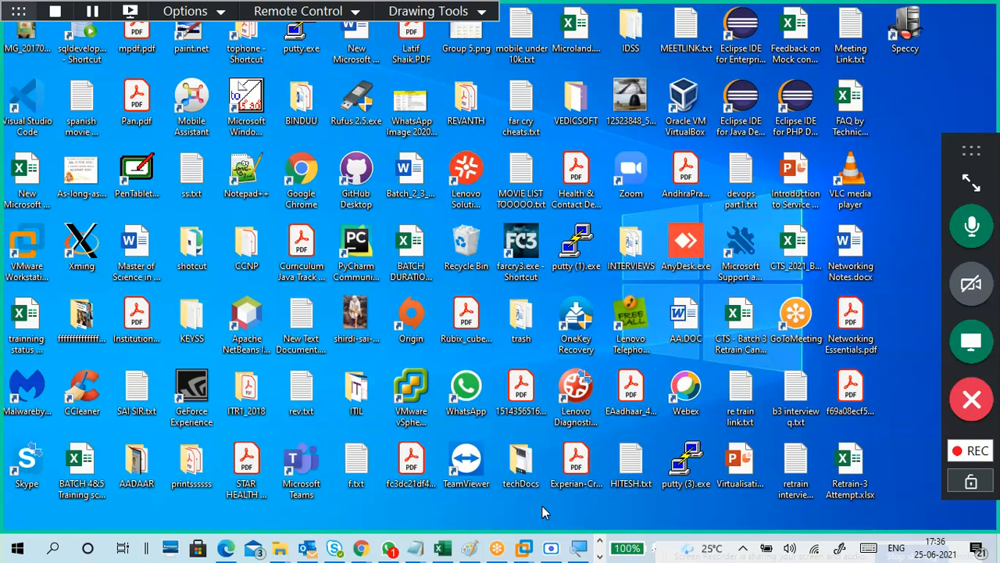
Open and close the shotcut folder again, then switch to the Pen annotation tool.
double_click(188, 247)
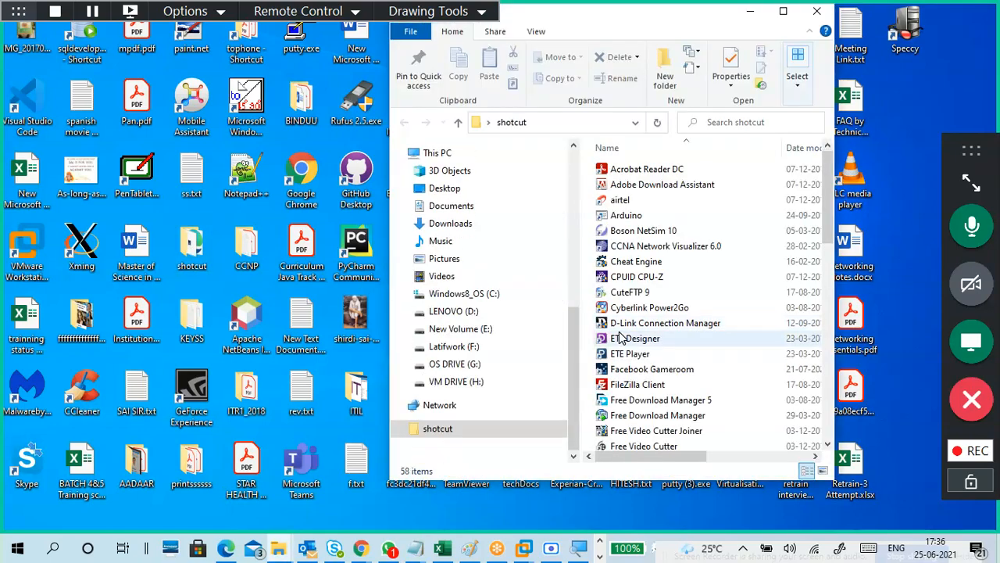
click(815, 19)
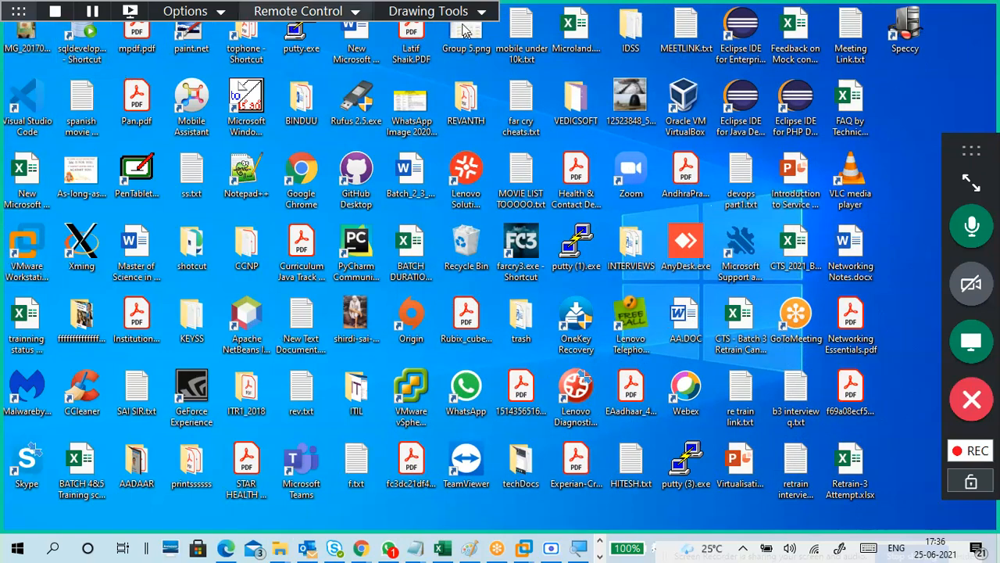
click(457, 14)
click(426, 50)
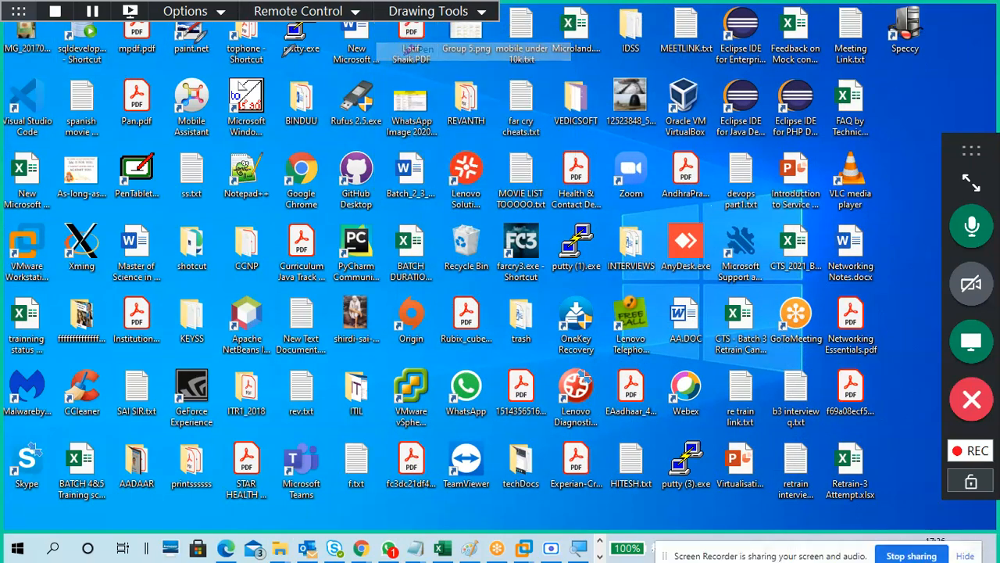
Draw a test red stroke, erase all drawings, and return to normal non-drawing mode.
mouse_move(11, 27)
mouse_down()
mouse_move(372, 52)
mouse_move(379, 373)
mouse_move(357, 464)
mouse_move(49, 477)
mouse_move(35, 40)
mouse_up()
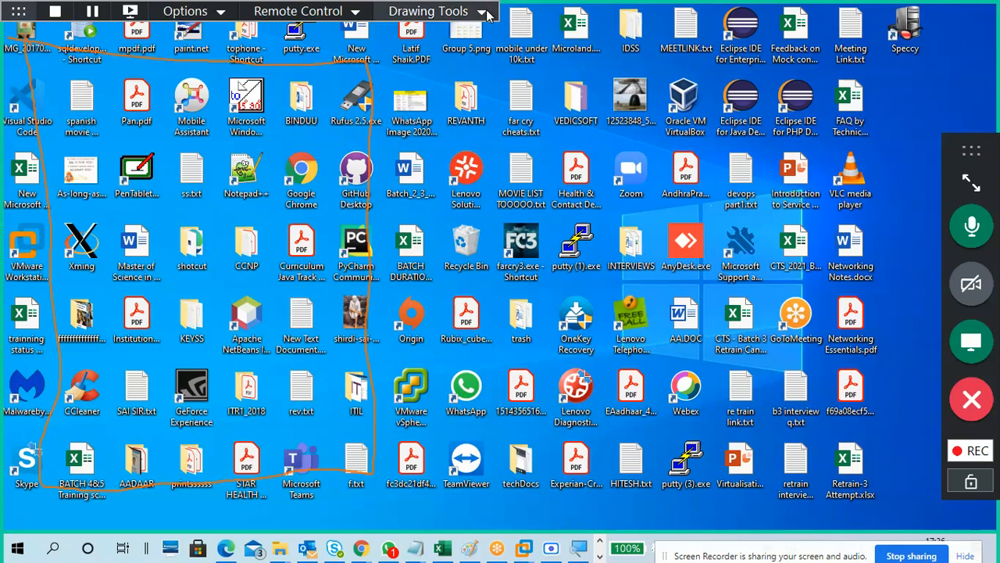
click(483, 11)
click(442, 130)
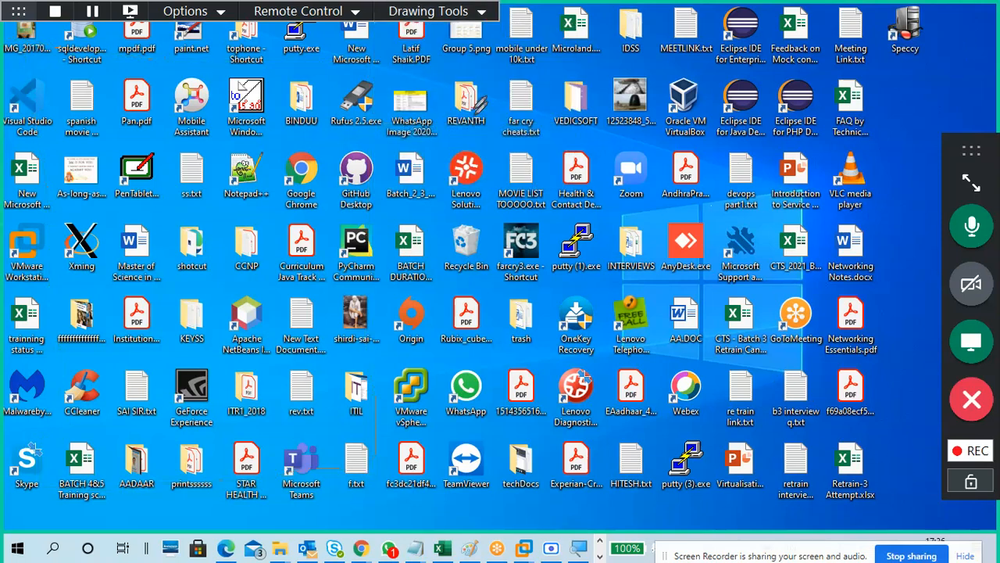
click(472, 14)
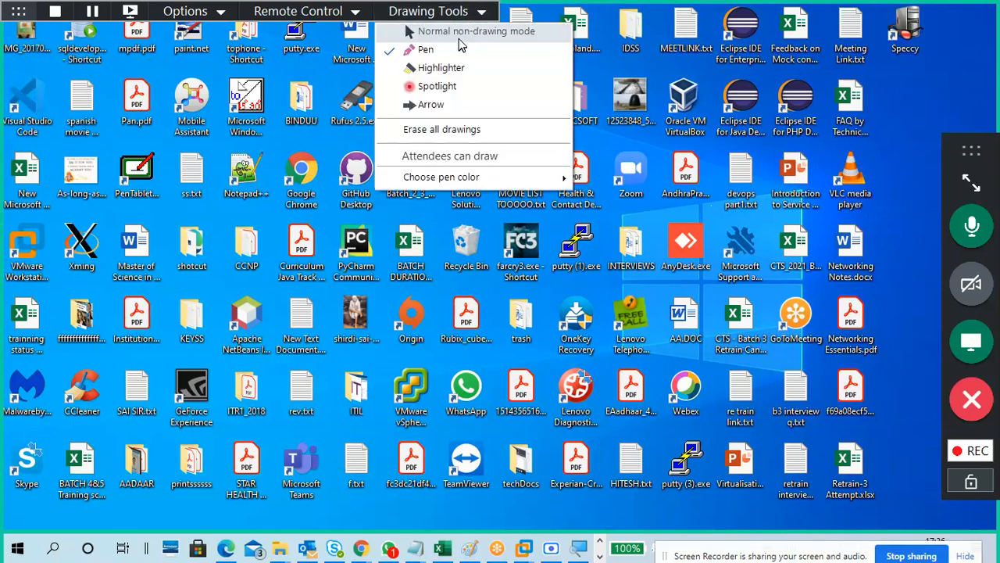
click(459, 39)
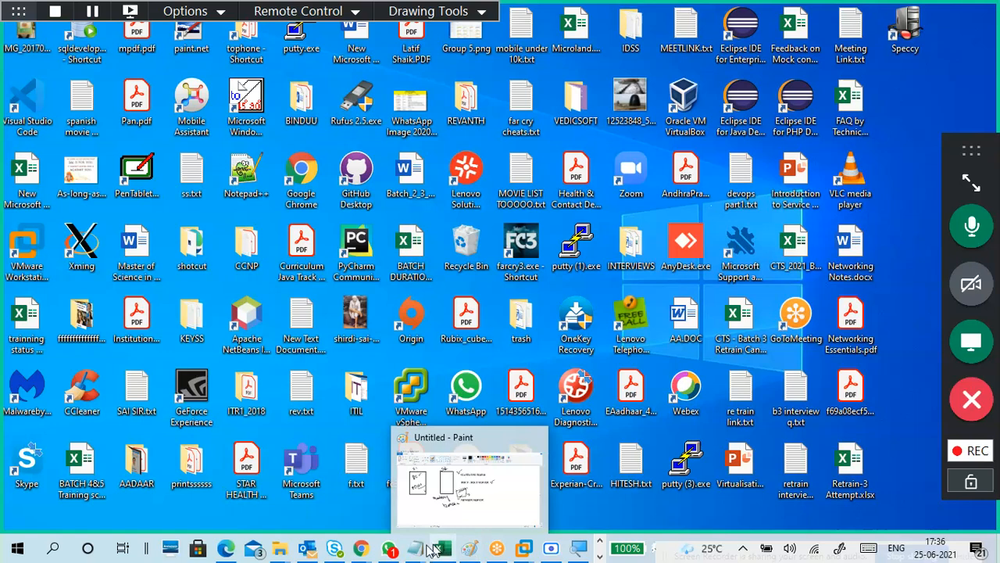
Bring the 25-6.txt notes forward and draw a pen bracket beside the ITsupport, HR, Developer list.
mouse_move(414, 550)
click(464, 492)
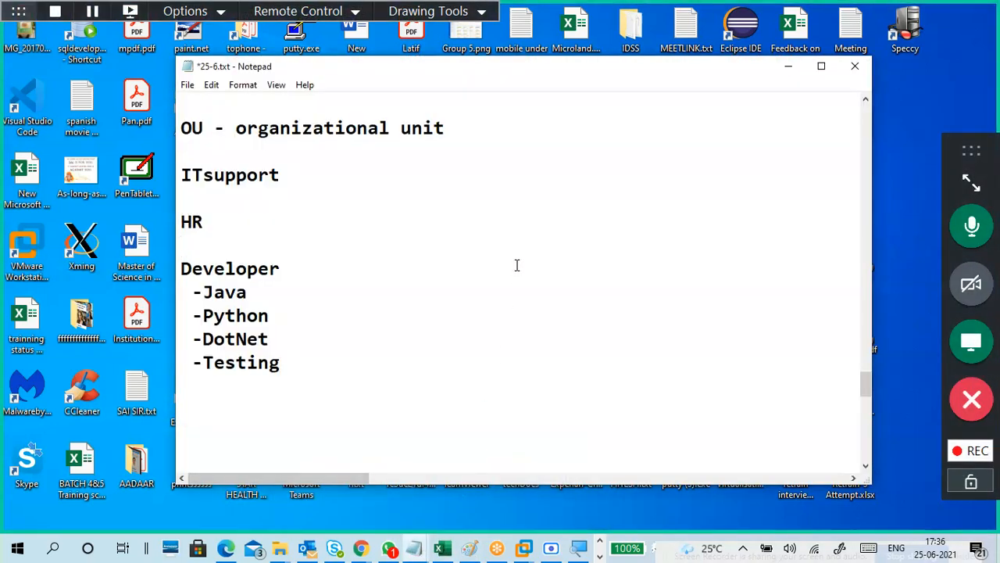
click(461, 14)
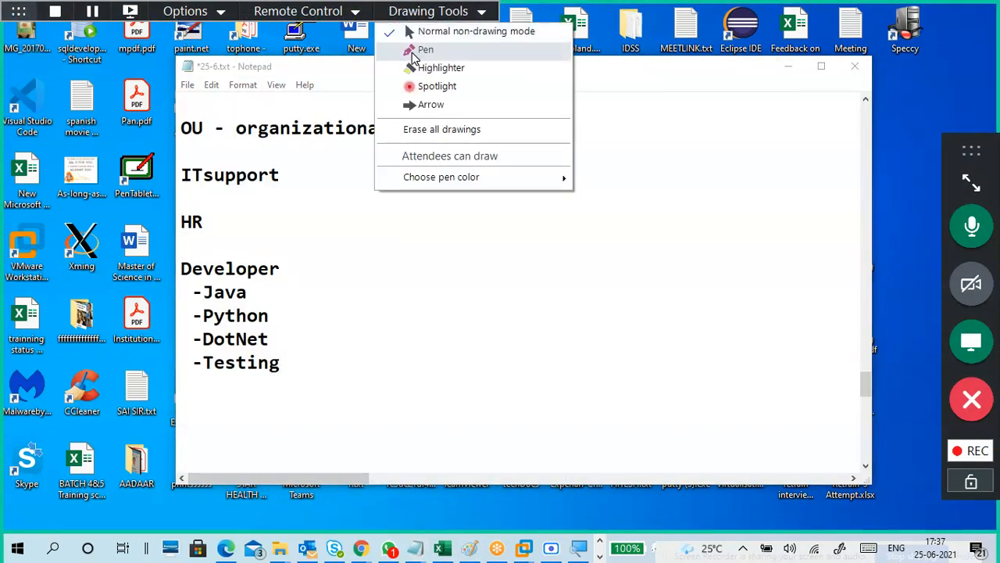
click(414, 46)
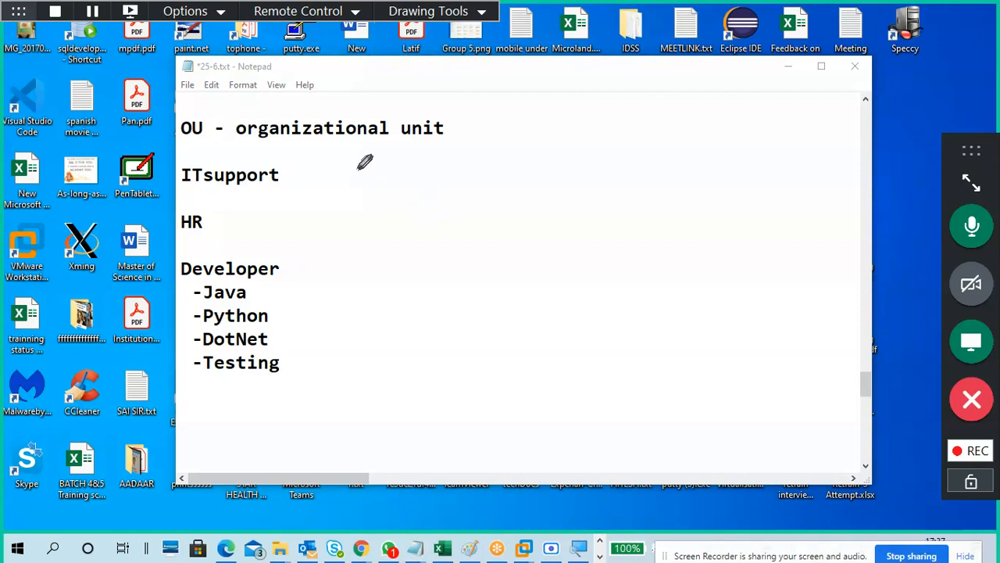
mouse_move(336, 153)
mouse_down()
mouse_move(357, 282)
mouse_move(348, 375)
mouse_move(306, 384)
mouse_up()
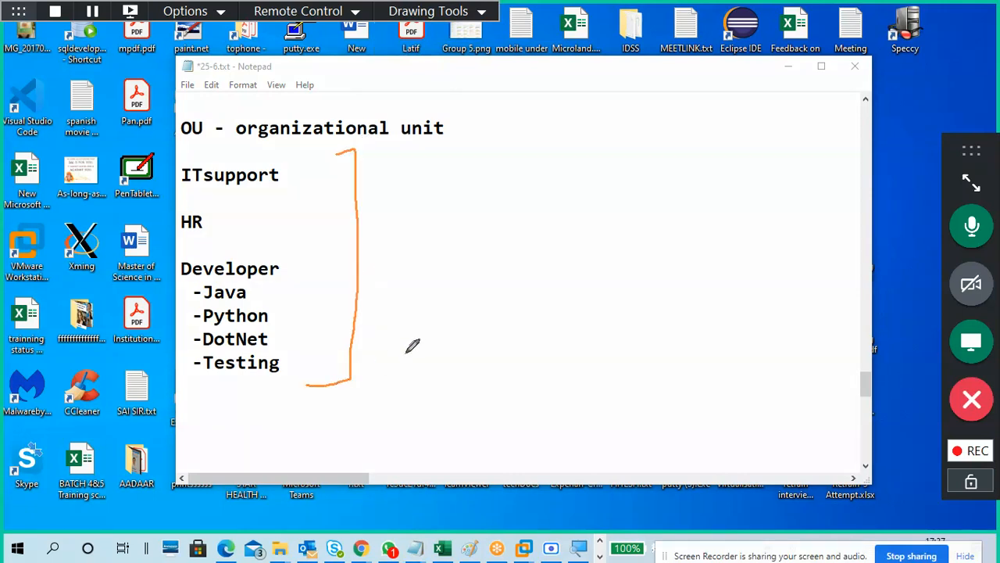
Draw an orange tick to the right of the 'organizational unit' heading.
drag(461, 124, 478, 117)
Circle the OU abbreviation and draw a circled 2 on the right.
mouse_move(214, 103)
mouse_down()
mouse_move(188, 143)
mouse_move(224, 108)
mouse_up()
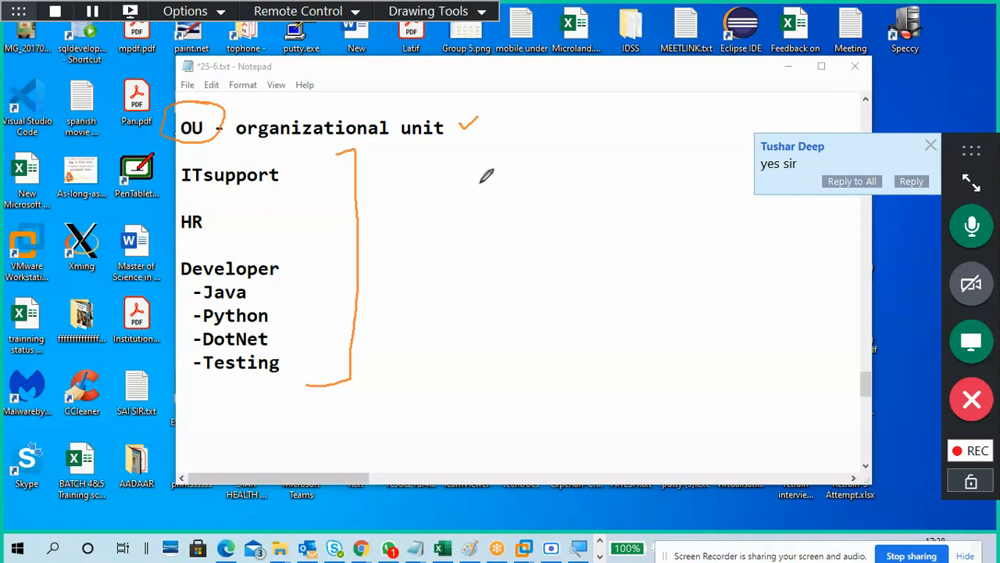
drag(522, 119, 526, 135)
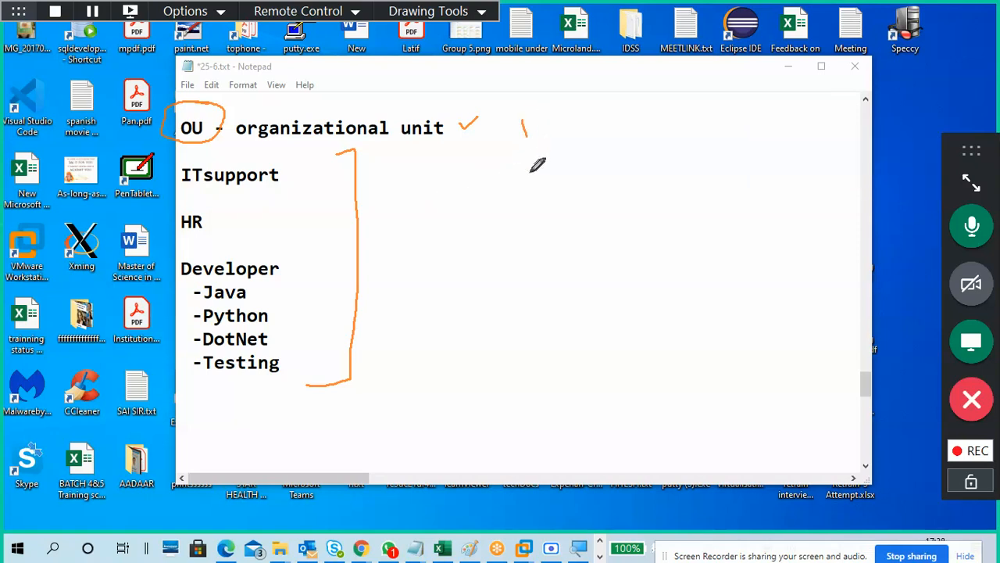
drag(530, 182, 544, 152)
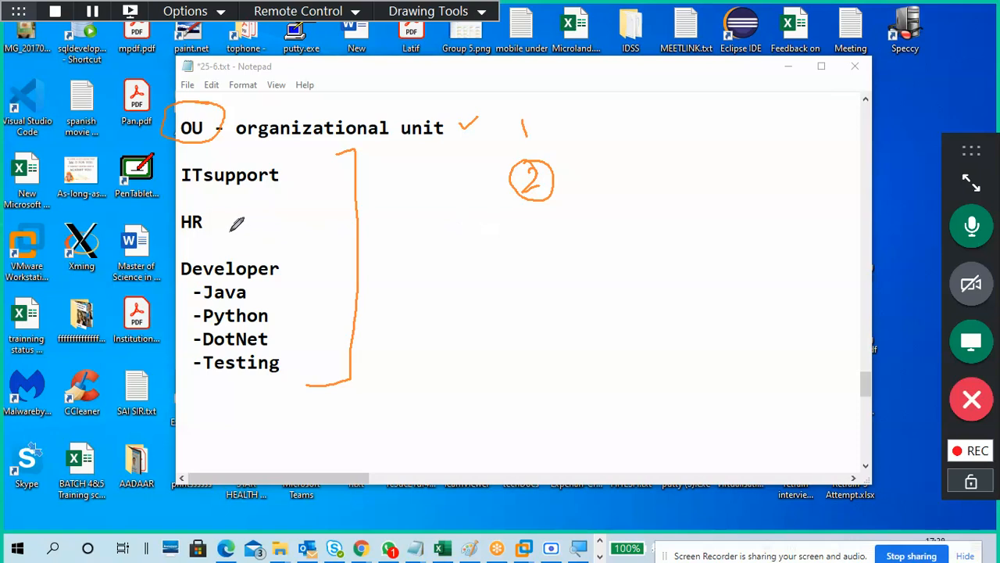
Box HR with a note and arrow, tick and label DotNet, and box below ITsupport.
mouse_move(228, 227)
mouse_down()
mouse_move(217, 254)
mouse_move(268, 251)
mouse_move(225, 225)
mouse_up()
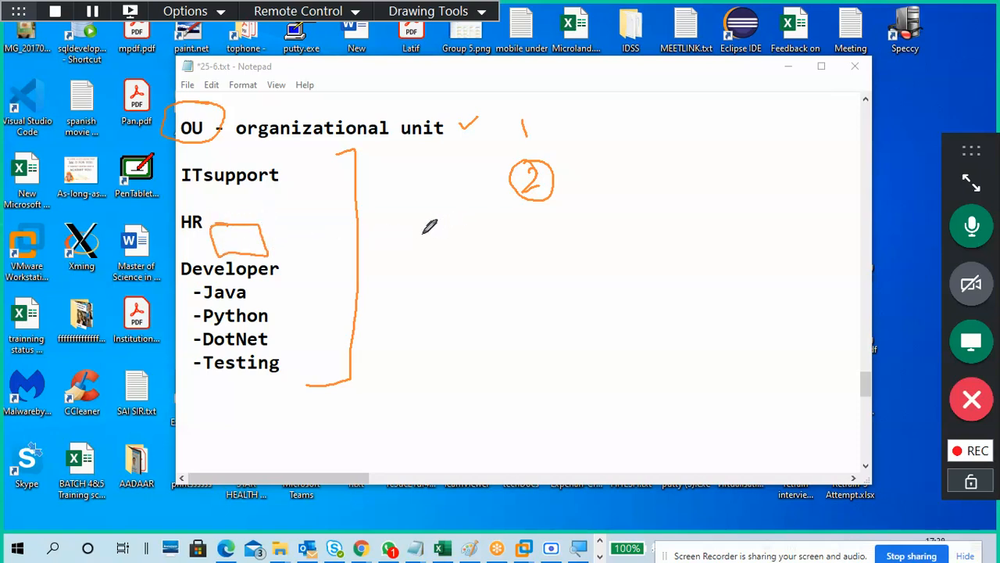
mouse_move(128, 216)
mouse_down()
mouse_move(149, 234)
mouse_move(159, 220)
mouse_move(163, 234)
mouse_up()
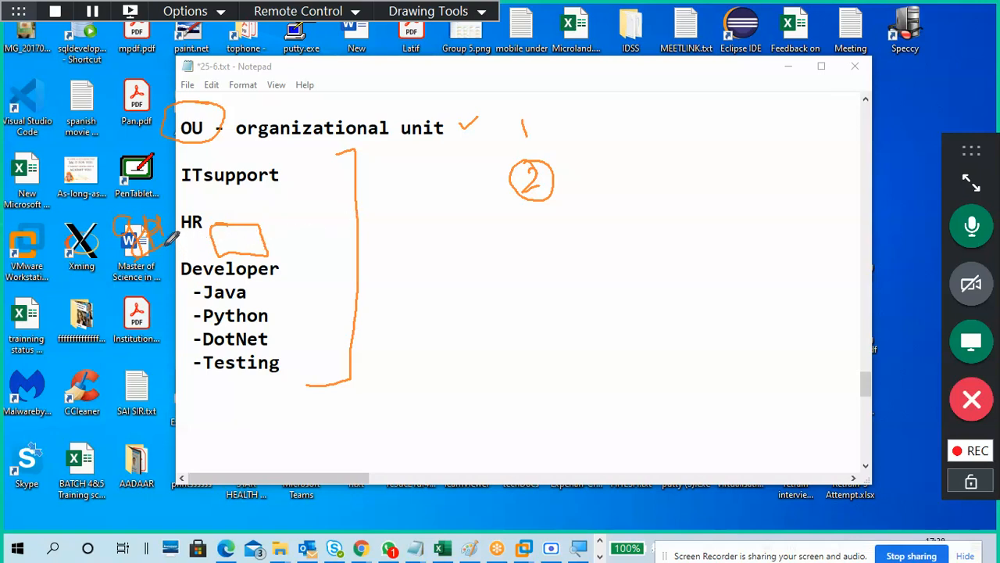
drag(167, 249, 198, 225)
drag(274, 336, 289, 330)
mouse_move(159, 337)
mouse_down()
mouse_move(147, 350)
mouse_move(156, 339)
mouse_move(190, 351)
mouse_up()
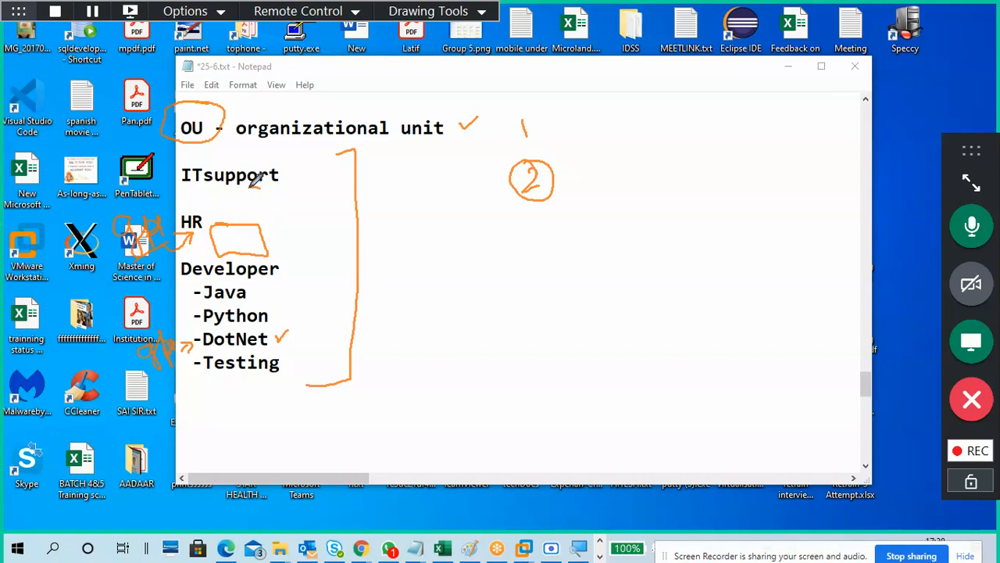
mouse_move(252, 184)
mouse_down()
mouse_move(247, 205)
mouse_move(310, 187)
mouse_move(250, 191)
mouse_up()
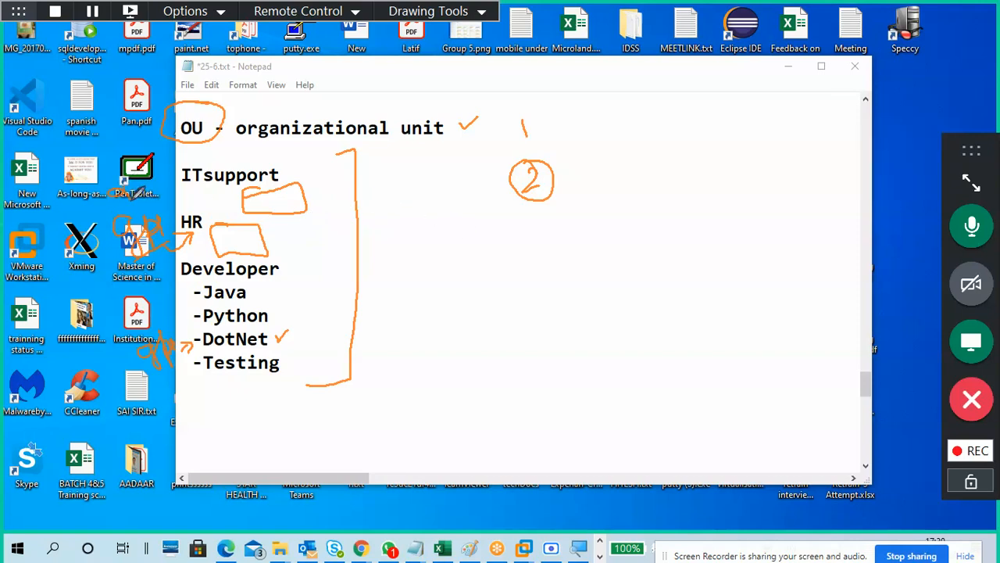
Arrow to and tick the ITsupport box, tick the circled 2, and draw a circled 3 below.
mouse_move(143, 175)
mouse_down()
mouse_move(156, 191)
mouse_move(219, 205)
mouse_up()
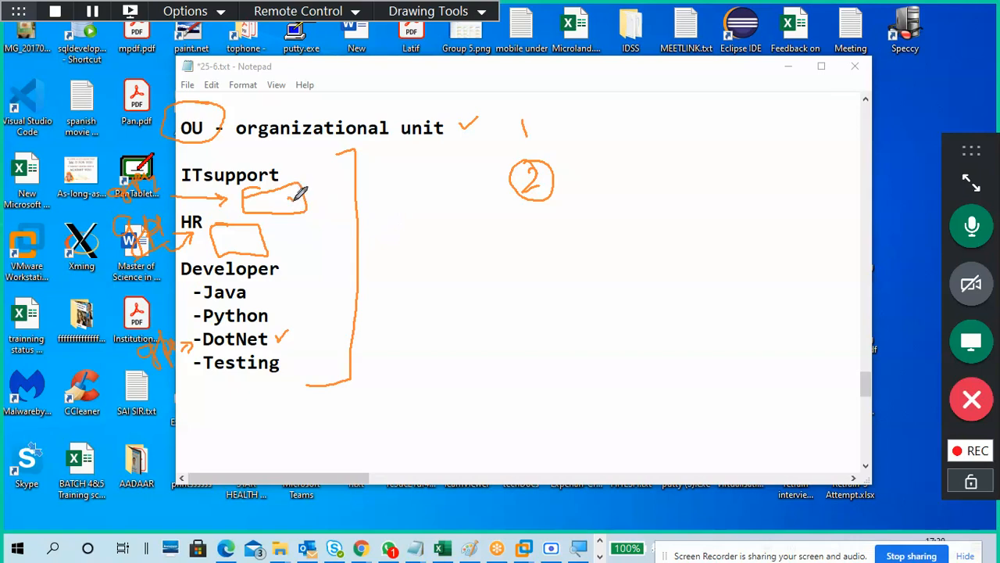
drag(287, 196, 315, 179)
drag(556, 166, 574, 163)
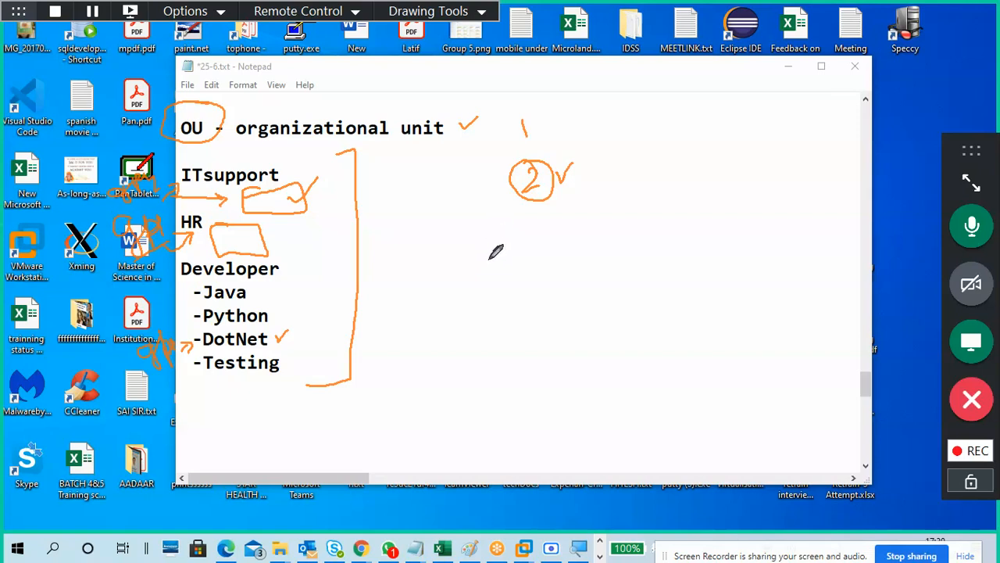
mouse_move(535, 221)
mouse_down()
mouse_move(557, 239)
mouse_move(538, 258)
mouse_move(565, 245)
mouse_move(513, 232)
mouse_up()
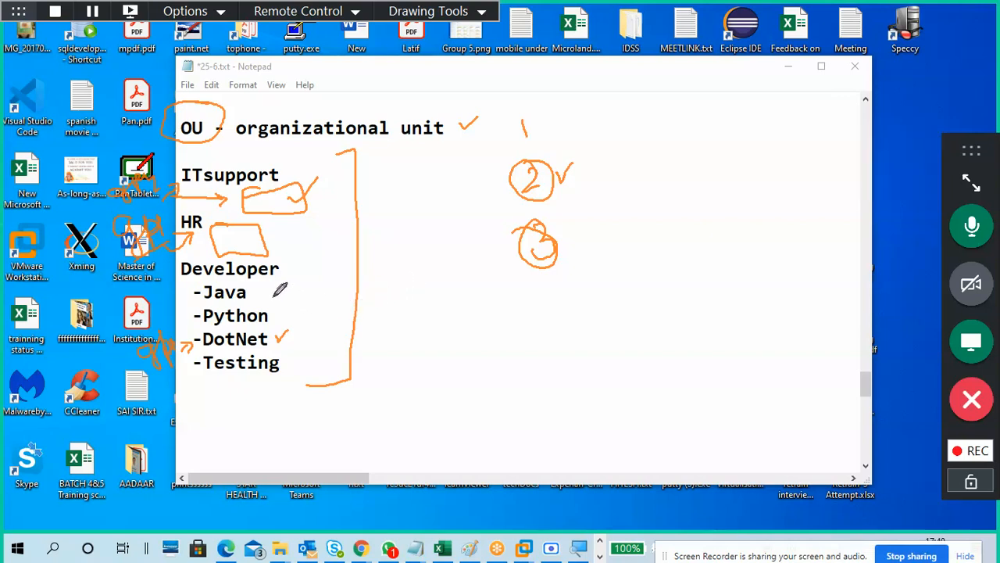
Draw an arrow from Java to an underlined note, then a dashed line to a vertical stroke.
mouse_move(266, 297)
mouse_down()
mouse_move(307, 306)
mouse_move(297, 314)
mouse_move(362, 277)
mouse_up()
drag(371, 272, 375, 290)
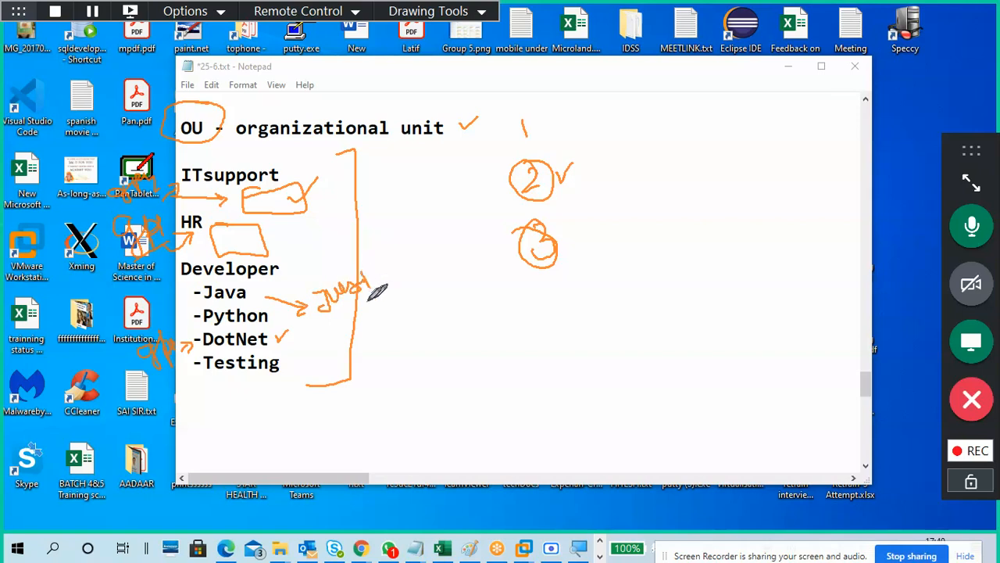
drag(321, 310, 376, 291)
mouse_move(484, 306)
mouse_down()
mouse_move(479, 333)
mouse_move(515, 294)
mouse_move(497, 314)
mouse_move(664, 292)
mouse_move(711, 361)
mouse_up()
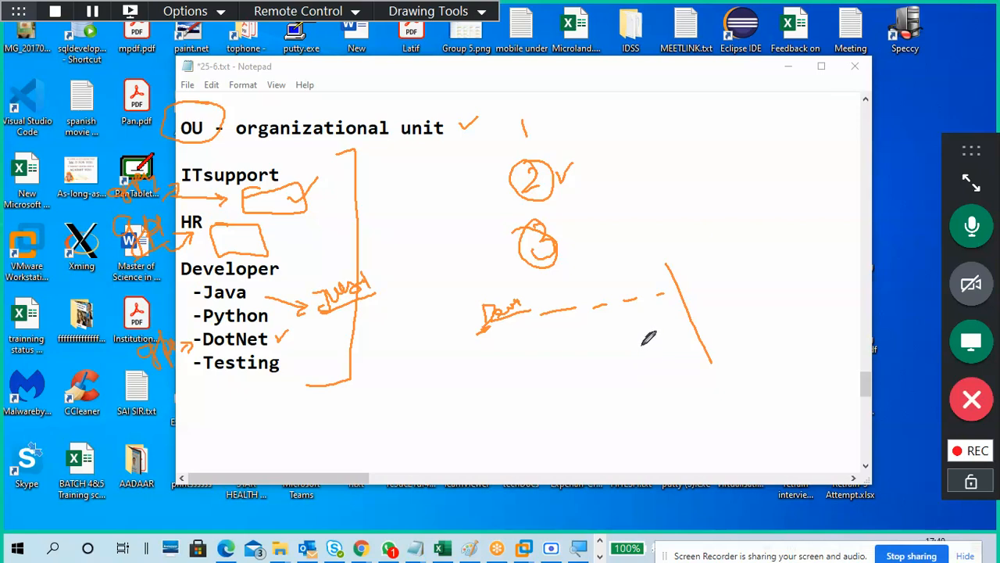
Extend the dashed line past the vertical stroke and circle the note beside Java.
drag(699, 280, 803, 232)
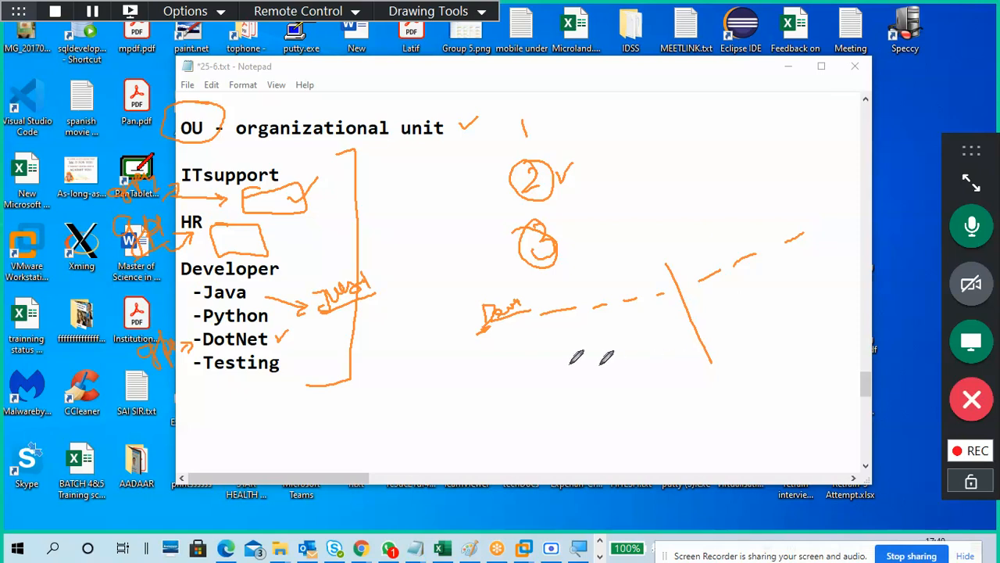
mouse_move(366, 262)
mouse_down()
mouse_move(311, 282)
mouse_move(348, 308)
mouse_move(378, 281)
mouse_up()
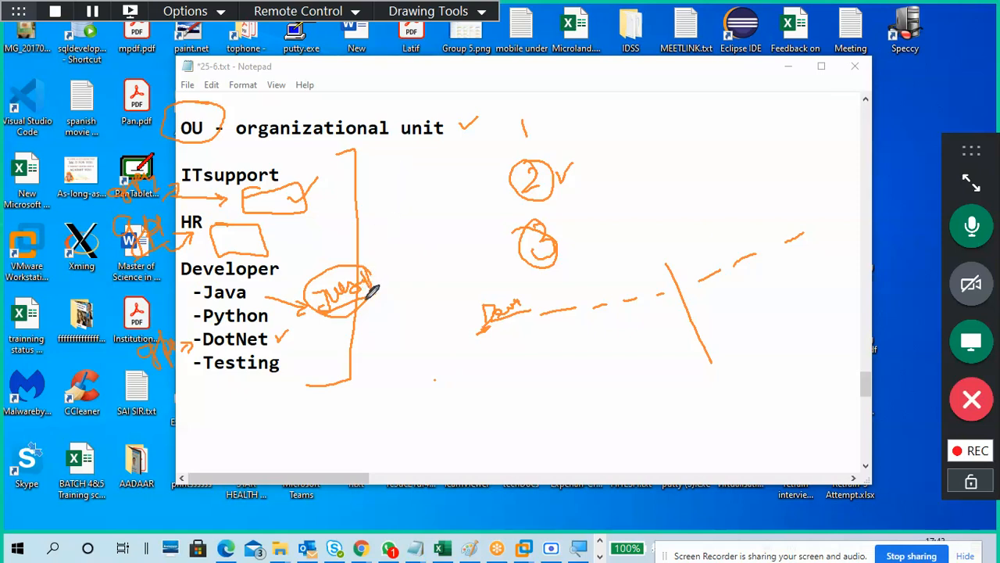
Circle the -Java entry under Developer in orange ink and add a tick to the handwritten note beside it.
mouse_move(253, 291)
mouse_down()
mouse_move(258, 276)
mouse_move(222, 306)
mouse_move(264, 283)
mouse_up()
drag(375, 280, 383, 271)
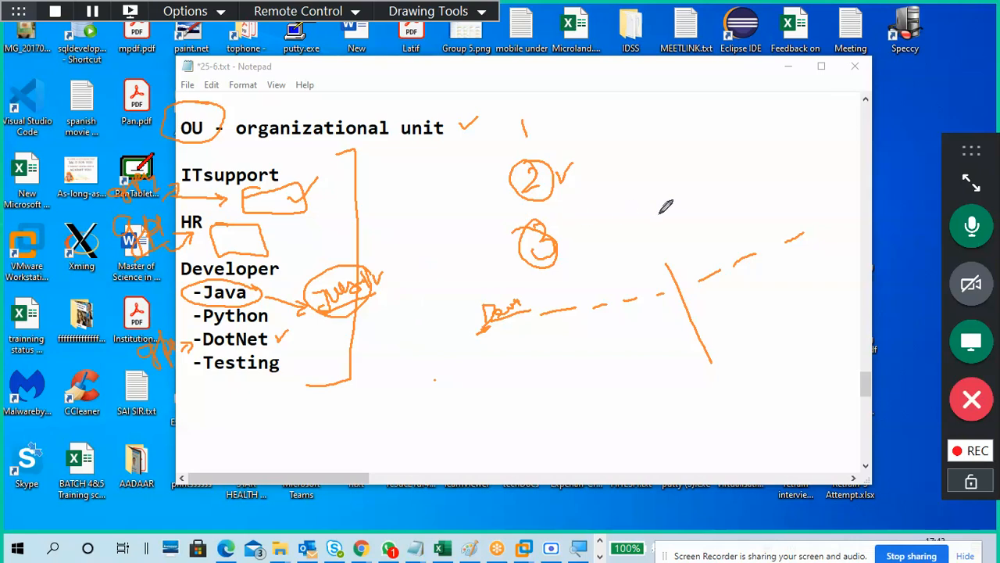
Handwrite 'Con' and an underlined 'Should' at top right, then 'Java' with an arrowed note below.
drag(665, 114, 672, 139)
mouse_move(678, 132)
mouse_down()
mouse_move(708, 104)
mouse_move(711, 136)
mouse_up()
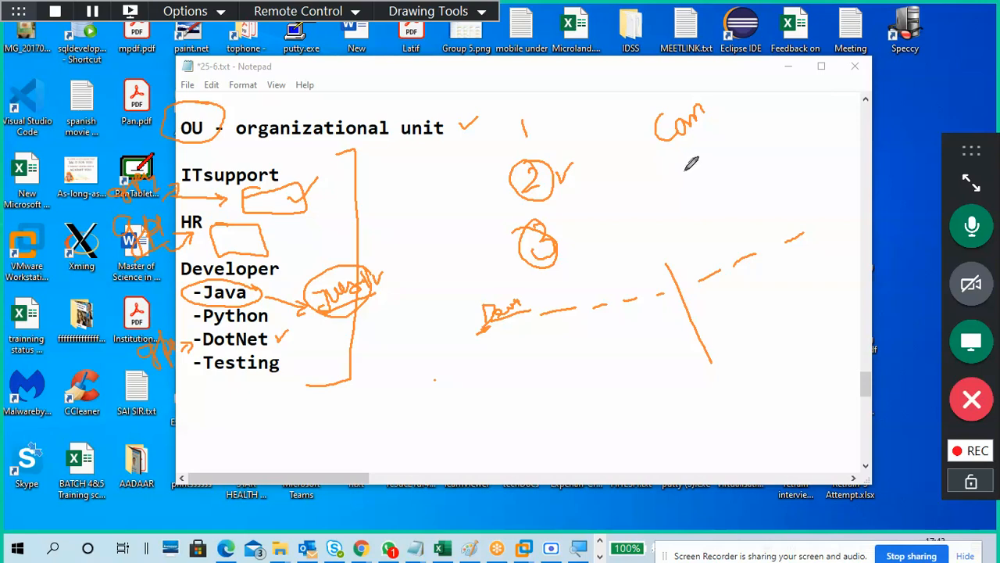
mouse_move(696, 170)
mouse_down()
mouse_move(691, 190)
mouse_move(726, 149)
mouse_move(730, 123)
mouse_move(737, 130)
mouse_move(752, 116)
mouse_up()
drag(696, 207, 754, 149)
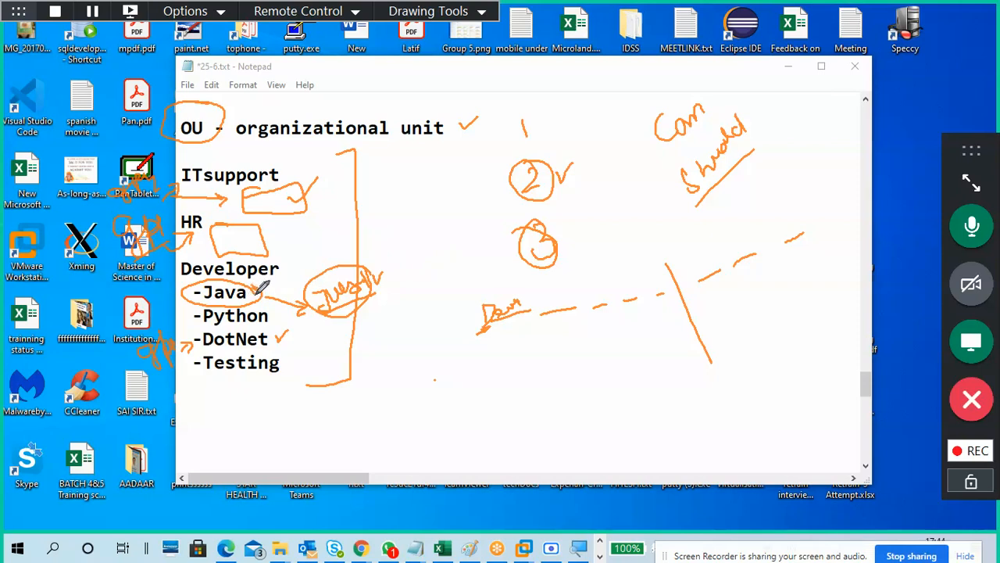
mouse_move(434, 239)
mouse_down()
mouse_move(414, 267)
mouse_move(474, 231)
mouse_up()
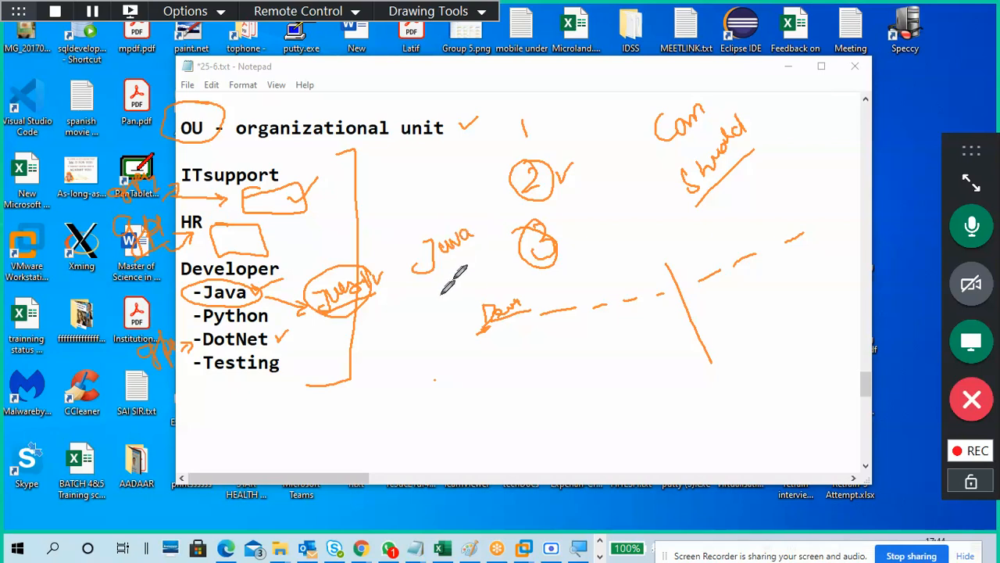
mouse_move(383, 300)
mouse_down()
mouse_move(412, 307)
mouse_move(423, 295)
mouse_move(451, 297)
mouse_move(453, 283)
mouse_up()
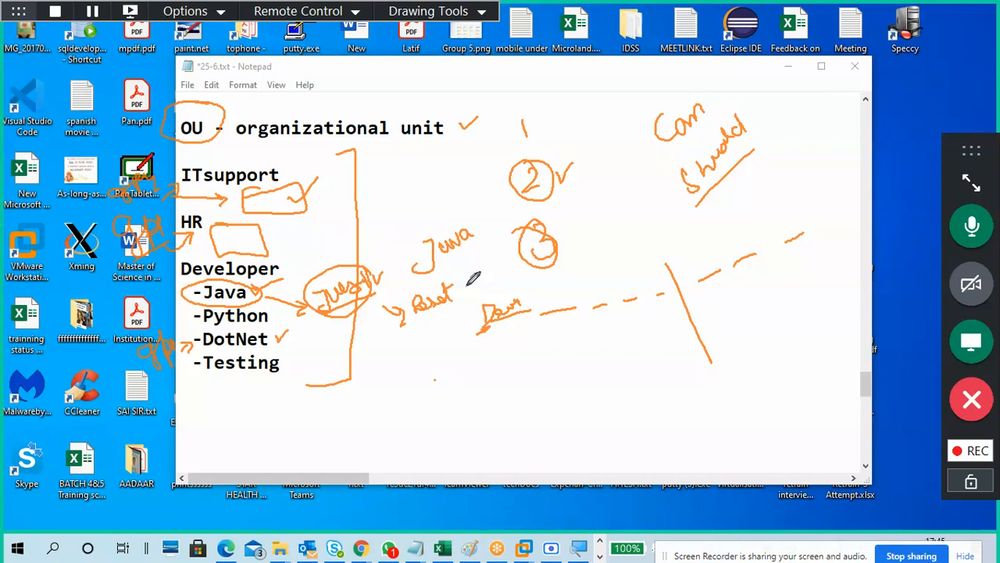
Tick circle 3, circle the number 1, bracket items 1–3, and underline 'organizational unit'.
drag(567, 226, 599, 216)
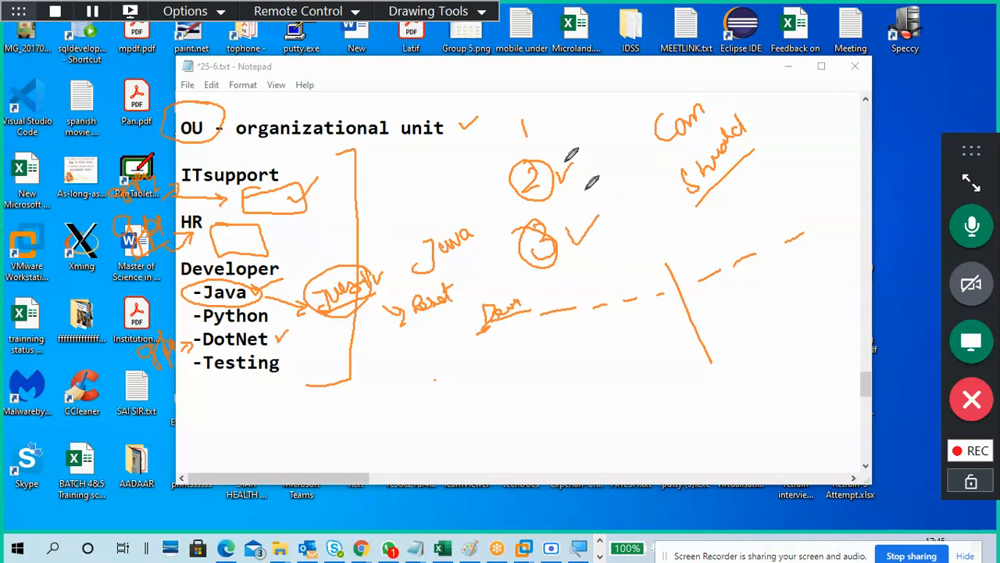
mouse_move(524, 94)
mouse_down()
mouse_move(518, 123)
mouse_move(532, 89)
mouse_up()
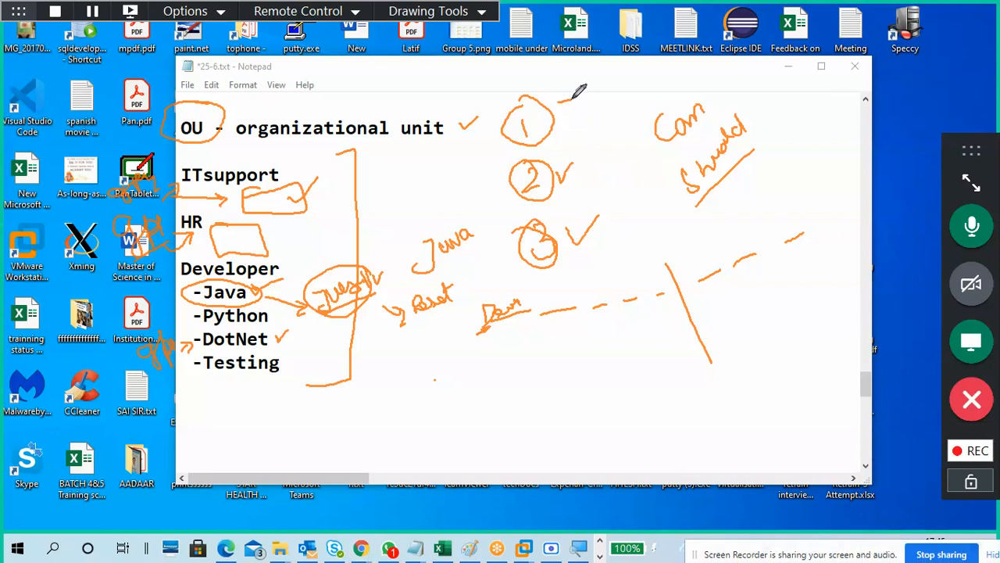
drag(577, 97, 594, 260)
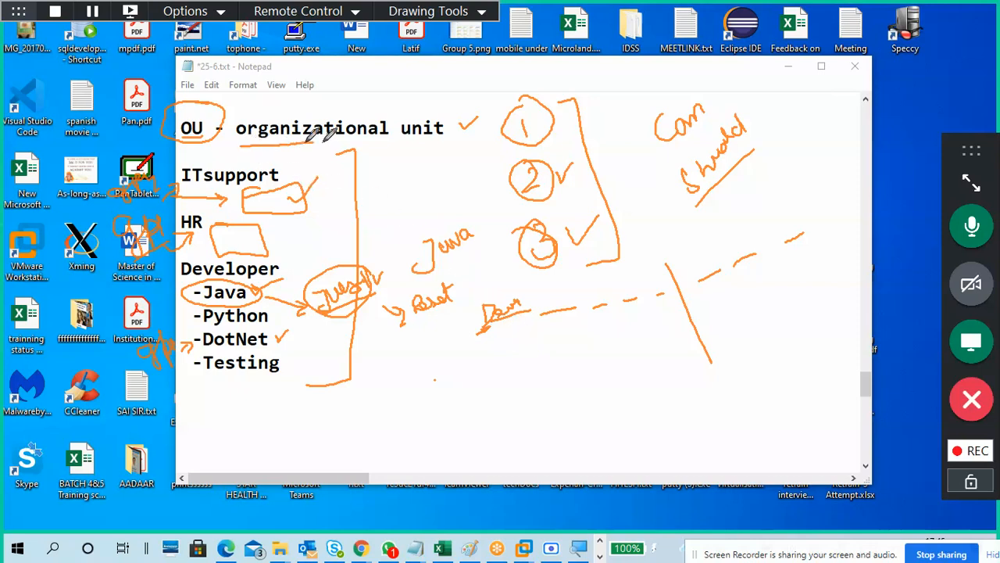
drag(307, 143, 443, 137)
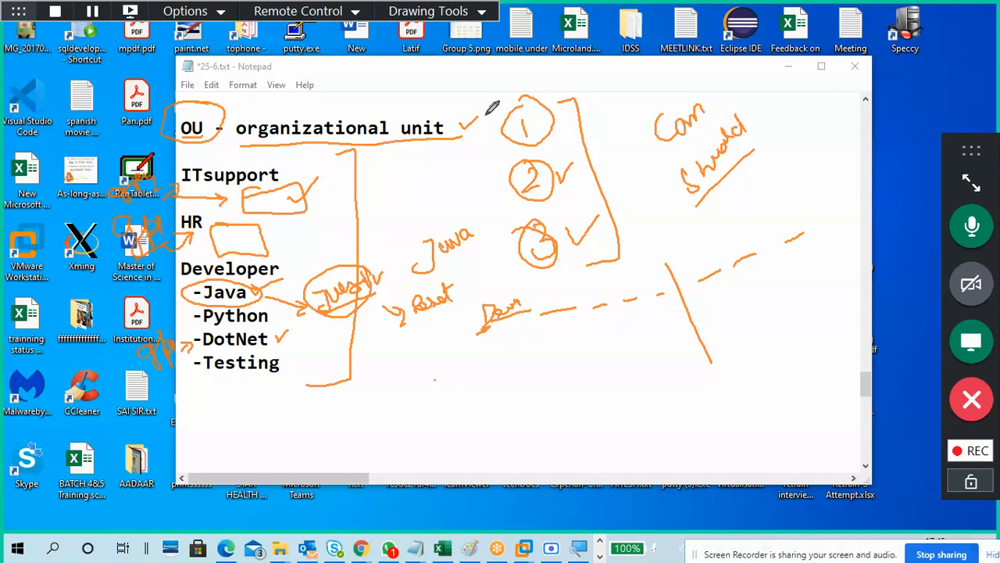
Draw orange check marks beside circles 1, 2 and 3.
drag(486, 114, 504, 131)
drag(483, 182, 512, 159)
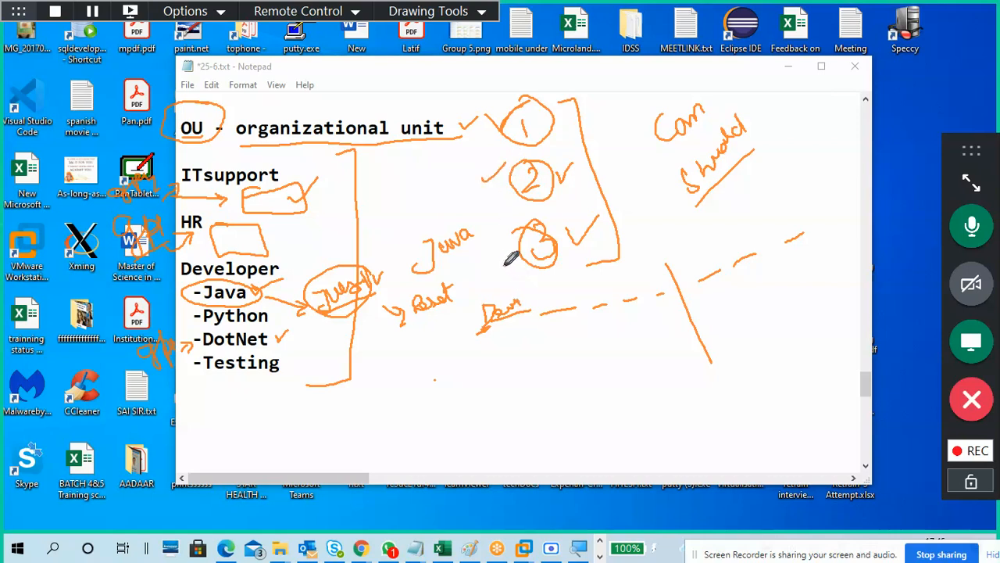
drag(495, 252, 518, 234)
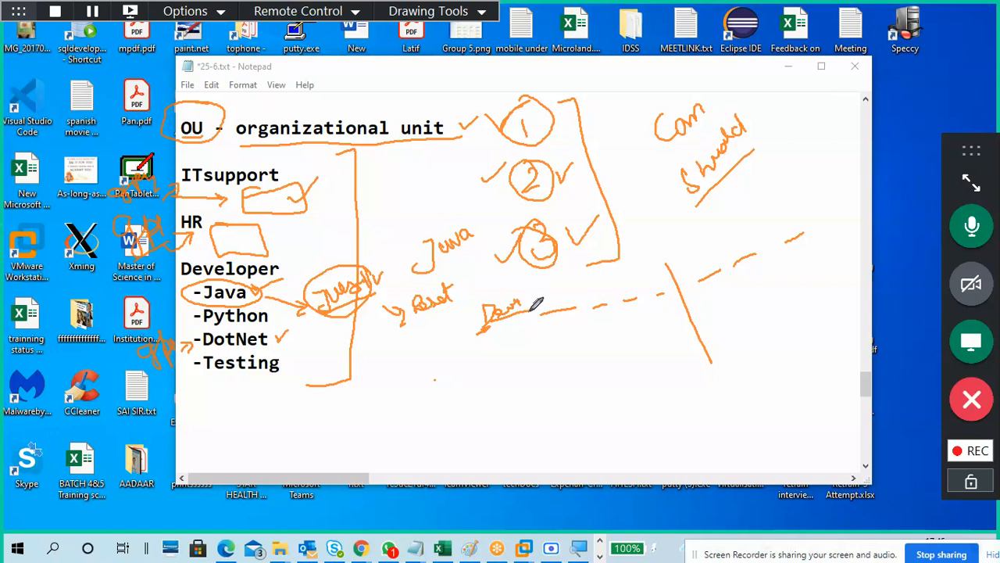
click(460, 11)
Erase all ink annotations, leave drawing mode, and type a dashed line under -Testing.
click(475, 130)
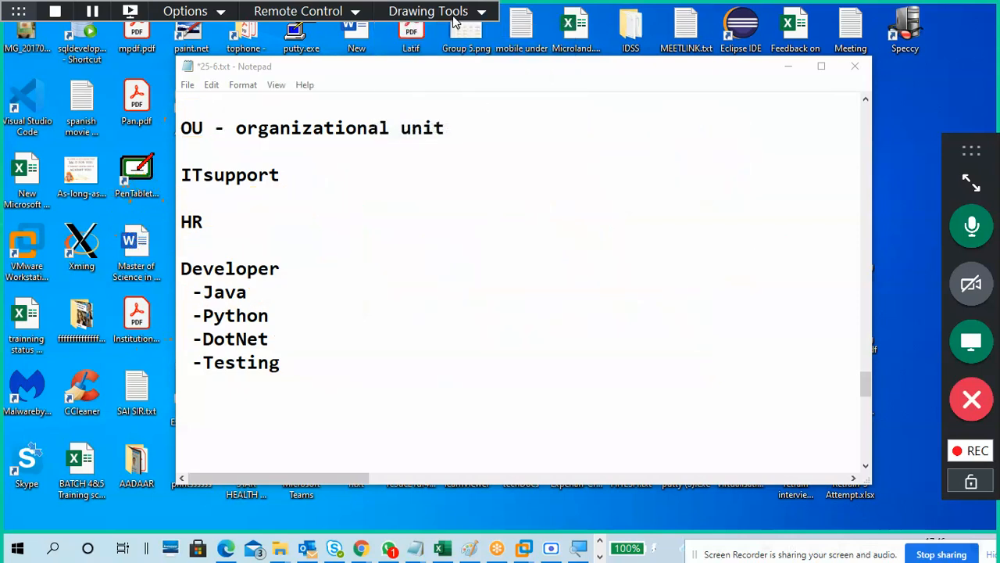
click(457, 12)
click(455, 31)
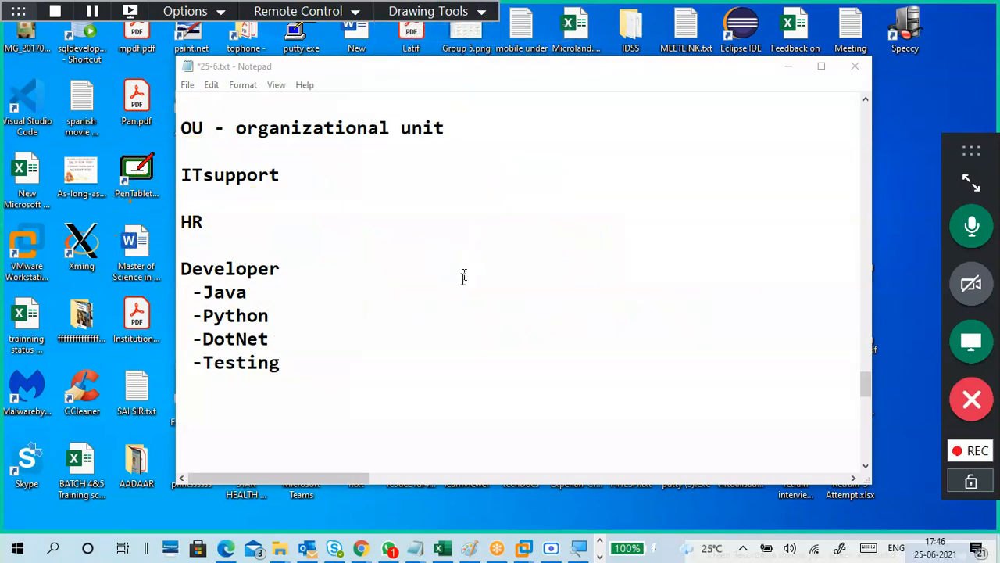
click(394, 384)
text(-------------)
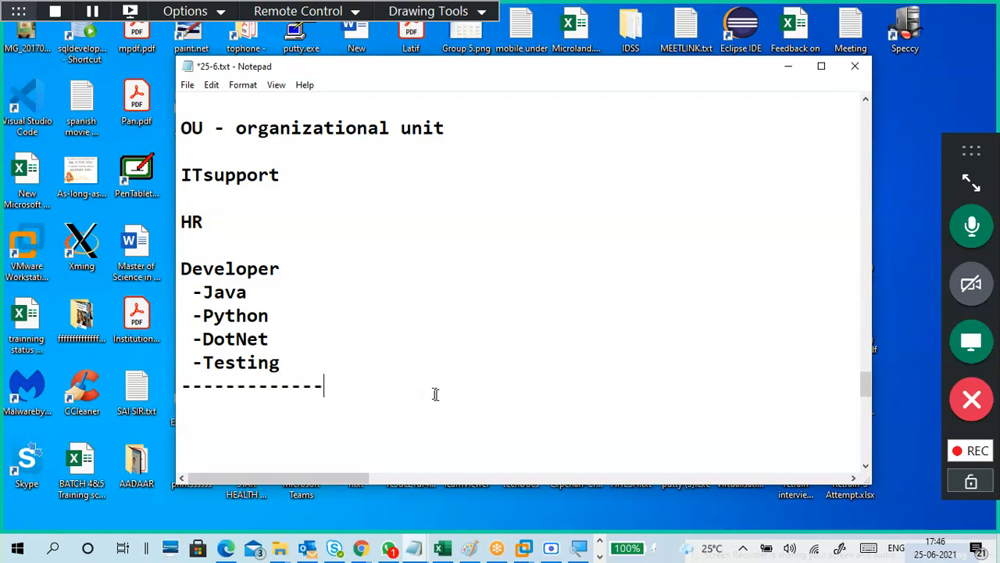
Switch to the CTS5-WIN-S1 VM and sign in as administrator with Ctrl+Alt+Insert and the password.
mouse_move(524, 548)
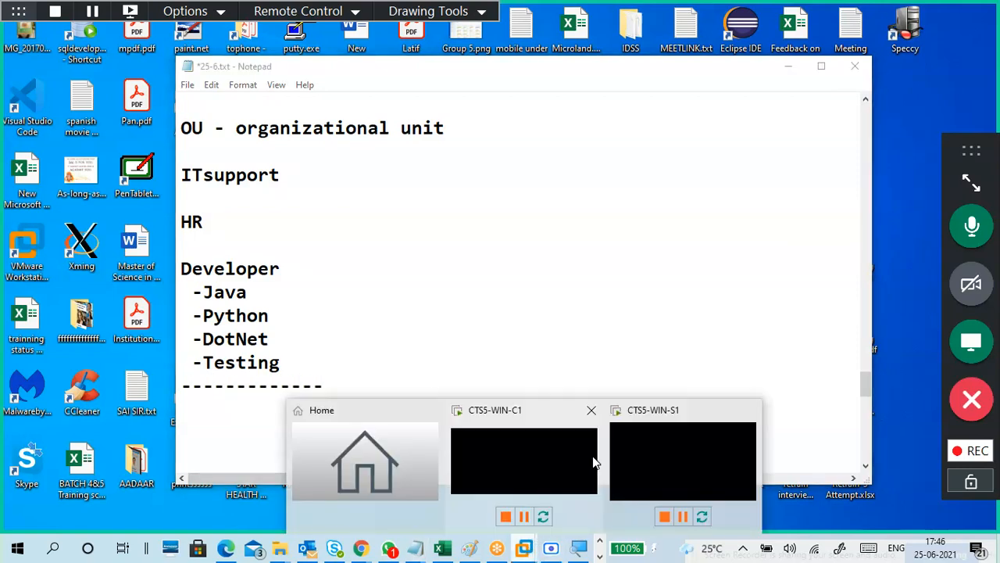
mouse_move(579, 454)
click(682, 453)
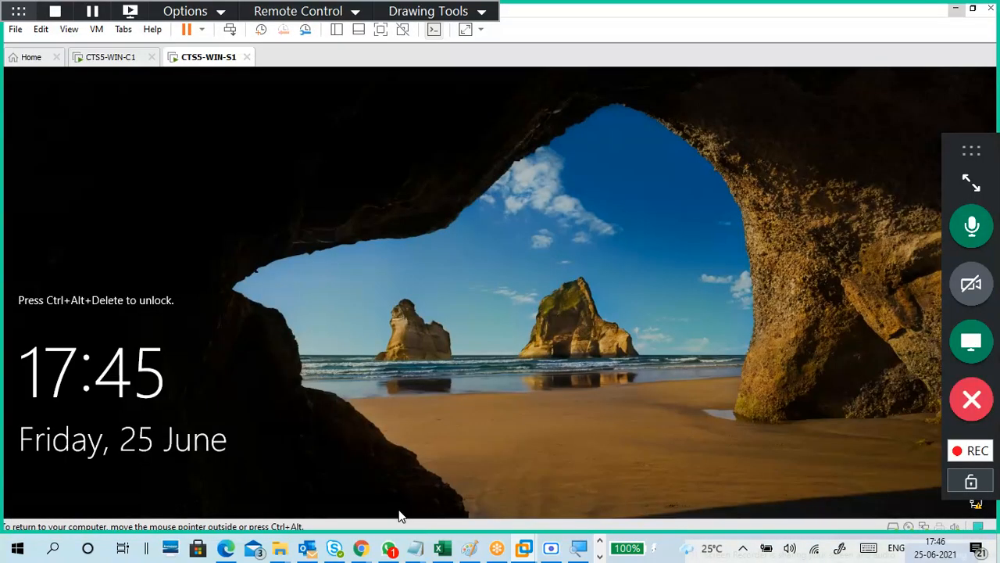
key(ctrl+alt+Insert)
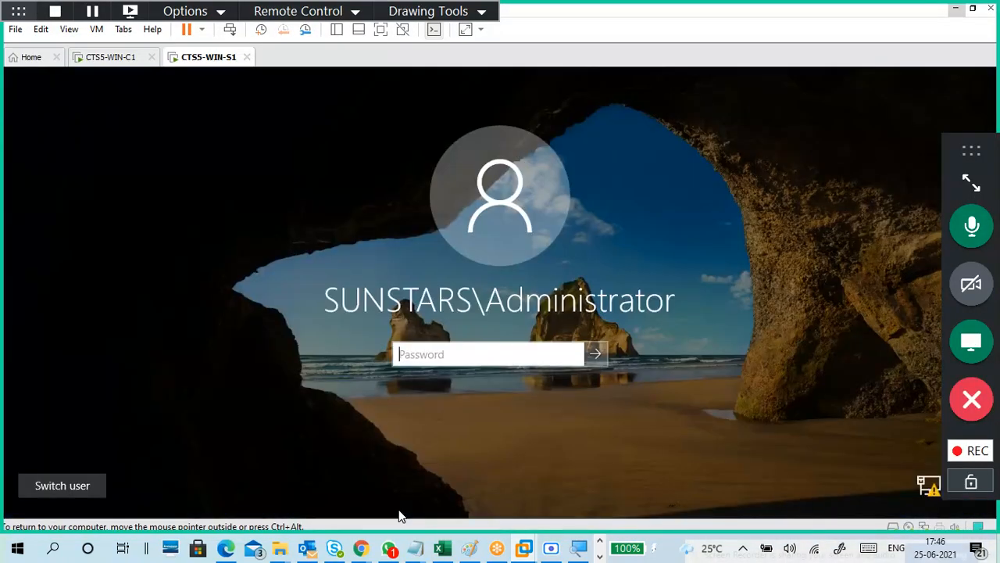
text(**********)
key(Return)
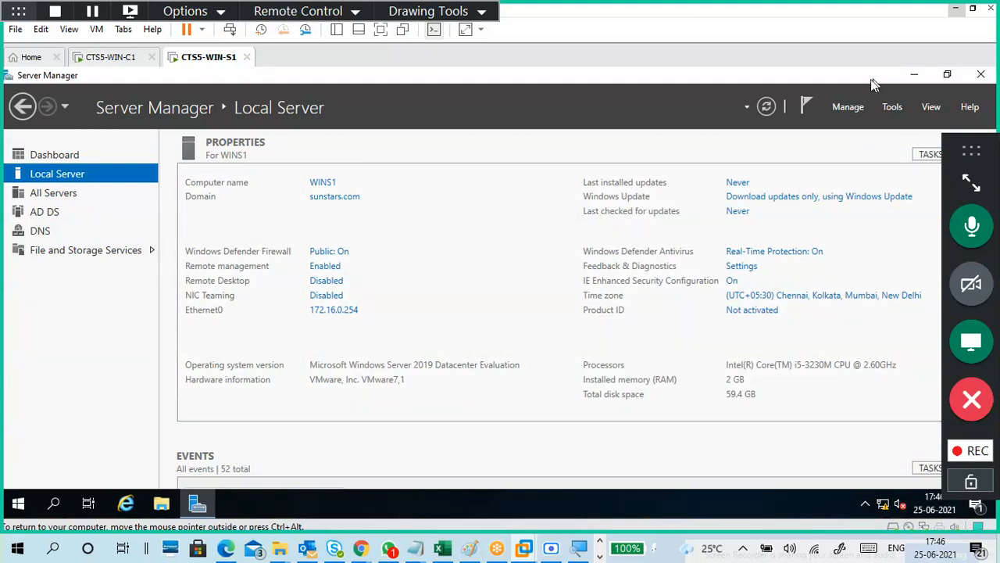
Start Magnifier at 125% and launch Active Directory Users and Computers from Server Manager's Tools menu.
click(582, 548)
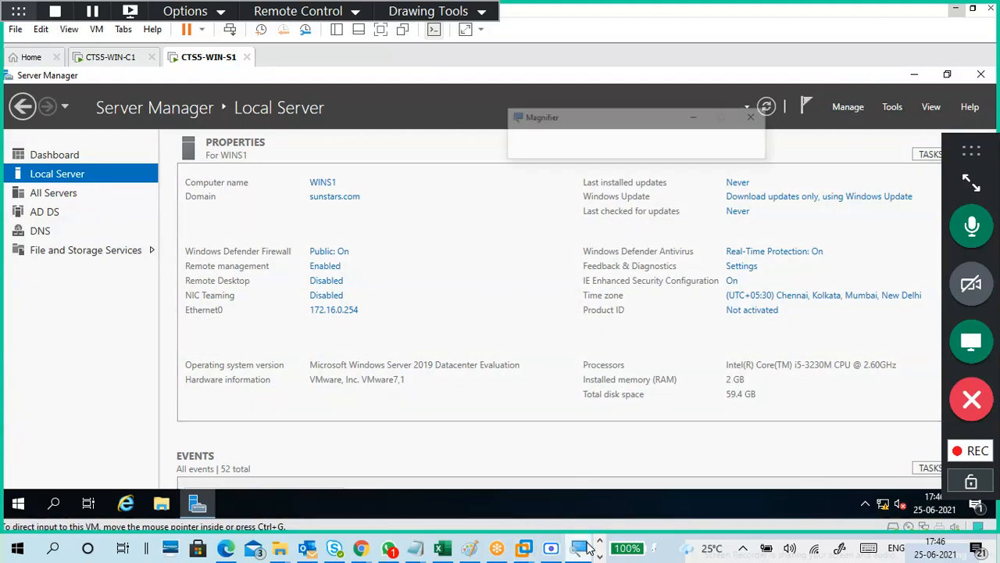
click(591, 67)
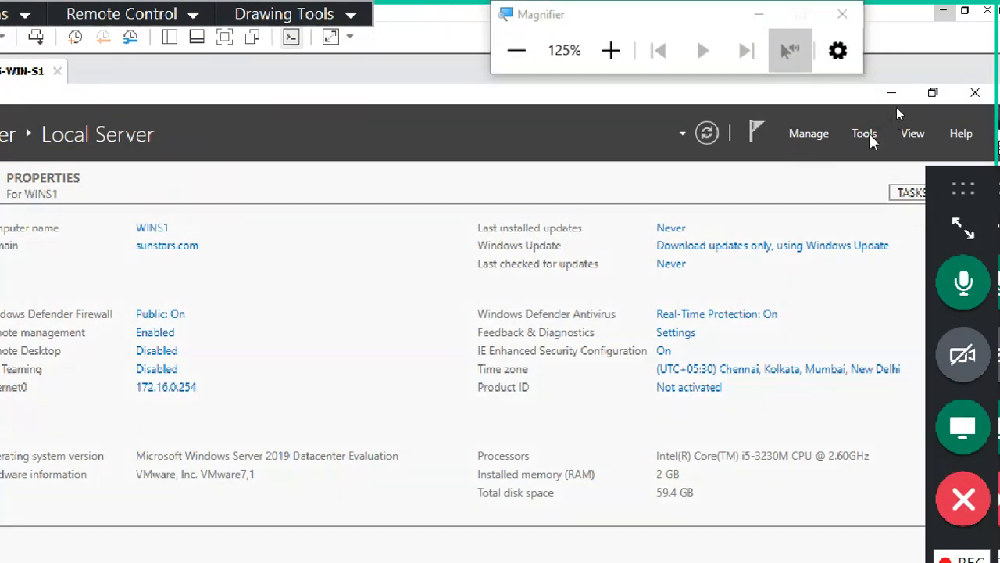
click(869, 133)
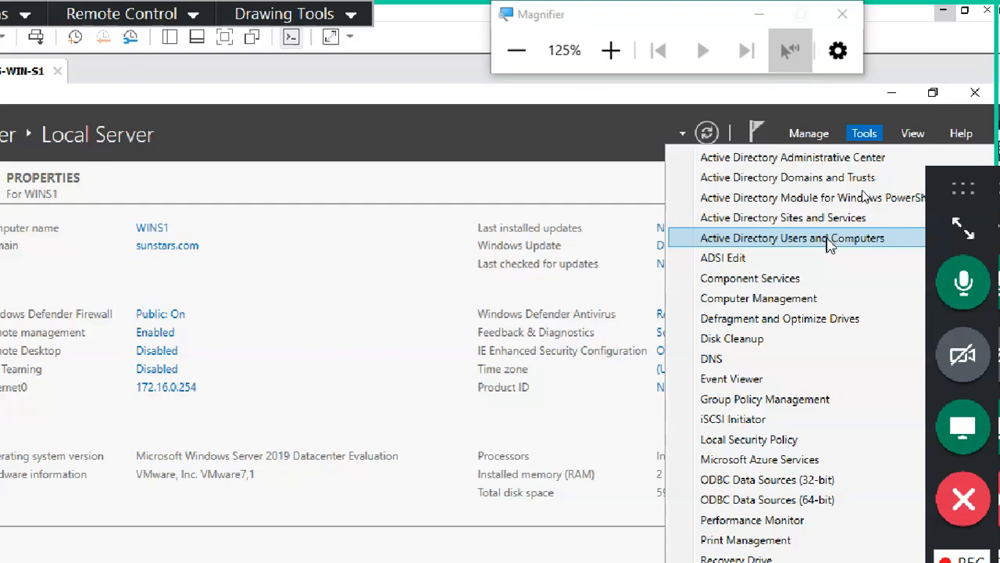
click(831, 244)
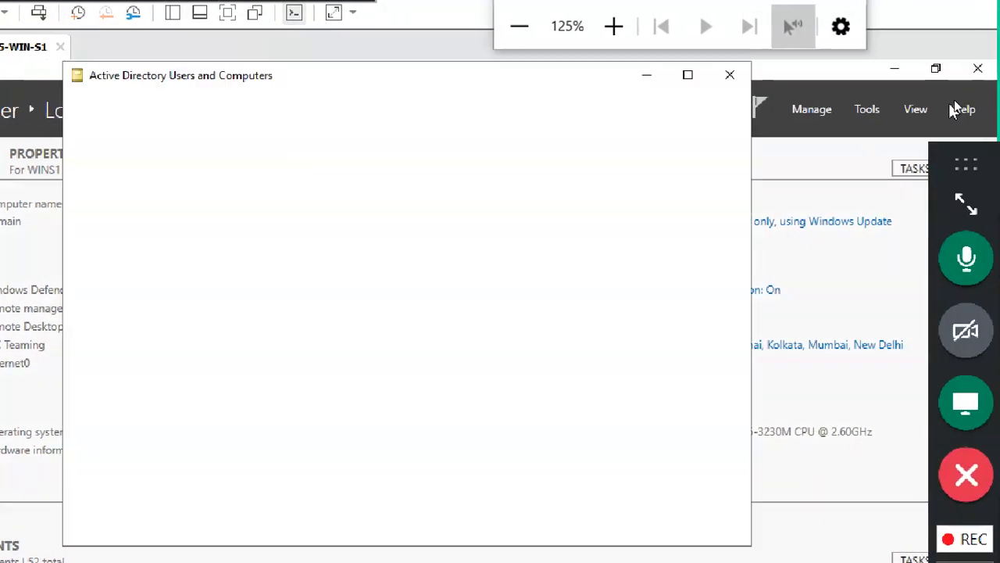
Minimize Server Manager, browse the Users, Builtin and Computers containers, then return to sunstars.com's top level.
click(892, 72)
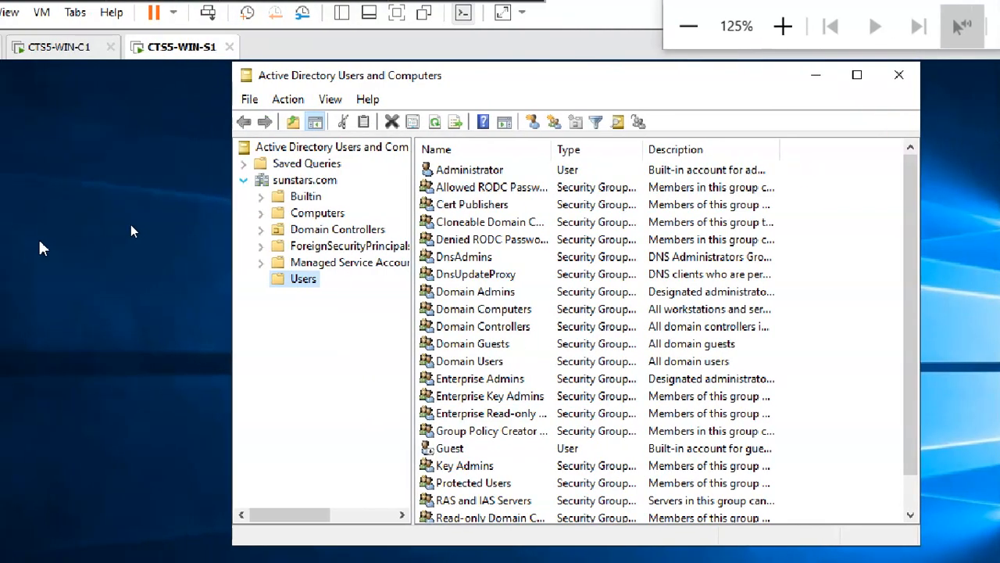
click(307, 280)
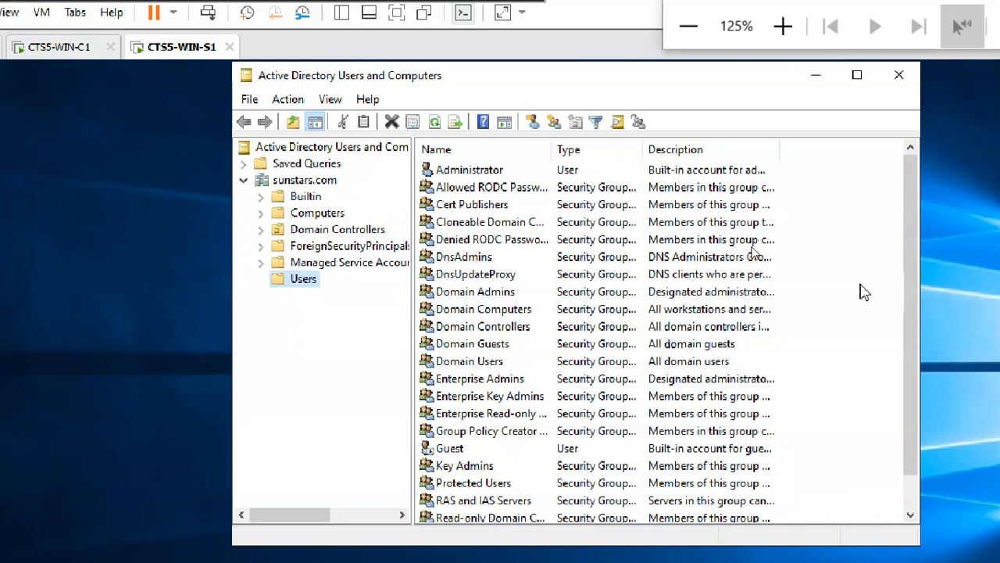
scroll(882, 292, down, 1)
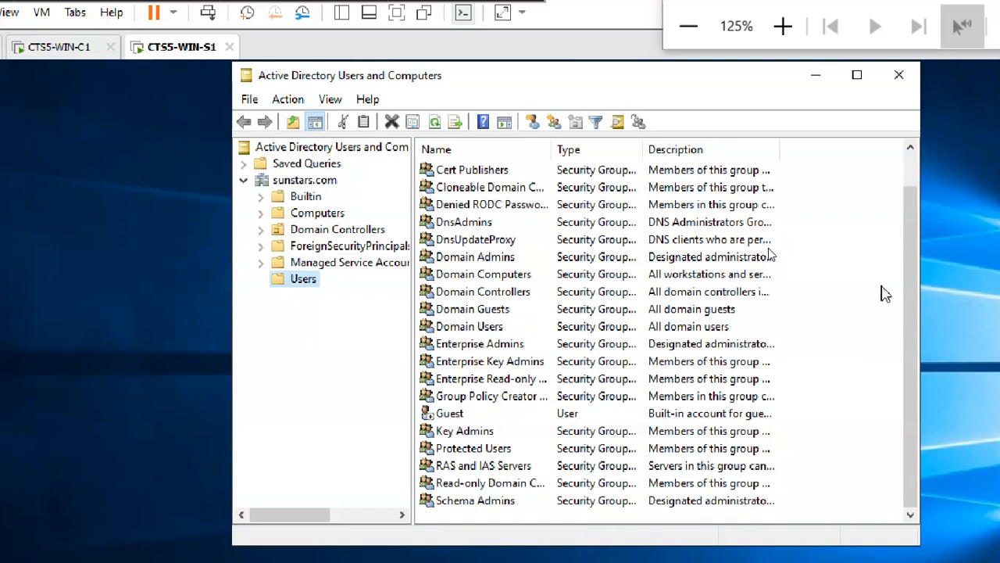
scroll(884, 293, up, 1)
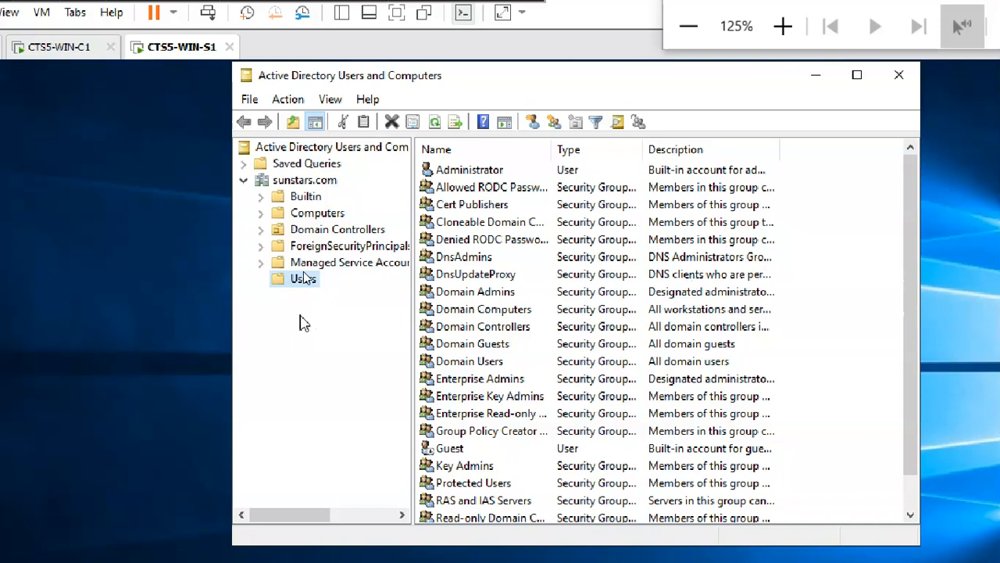
click(306, 197)
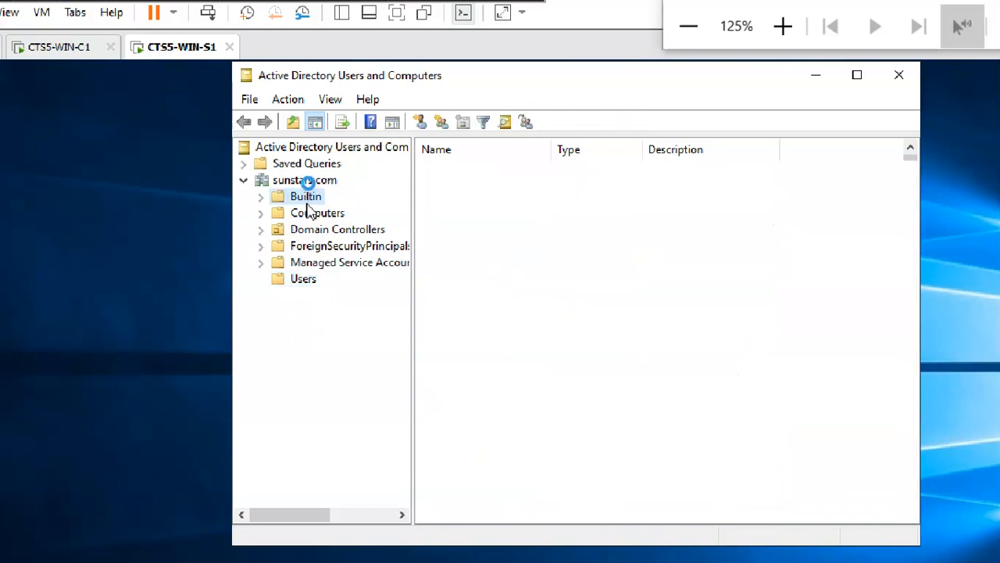
click(313, 214)
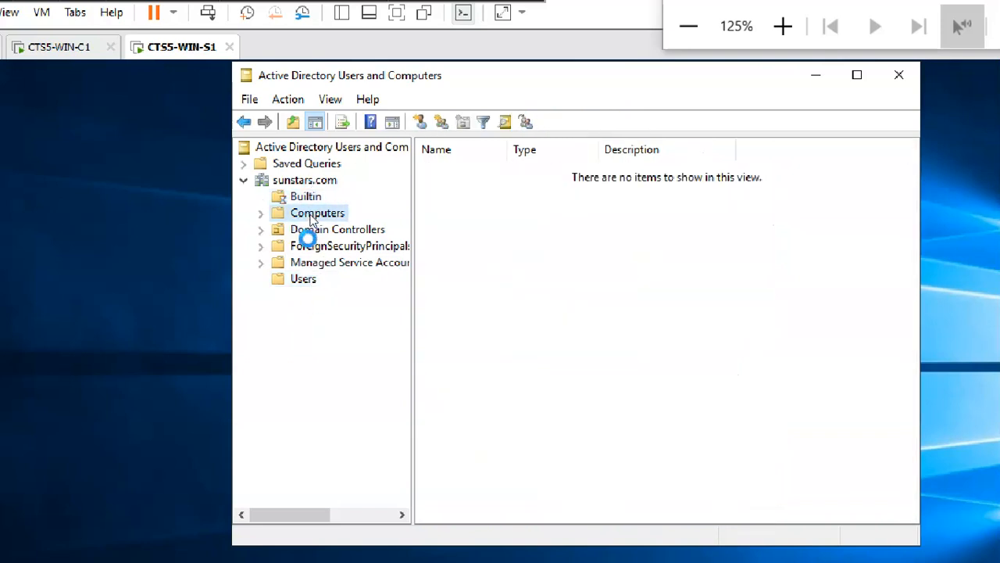
click(307, 281)
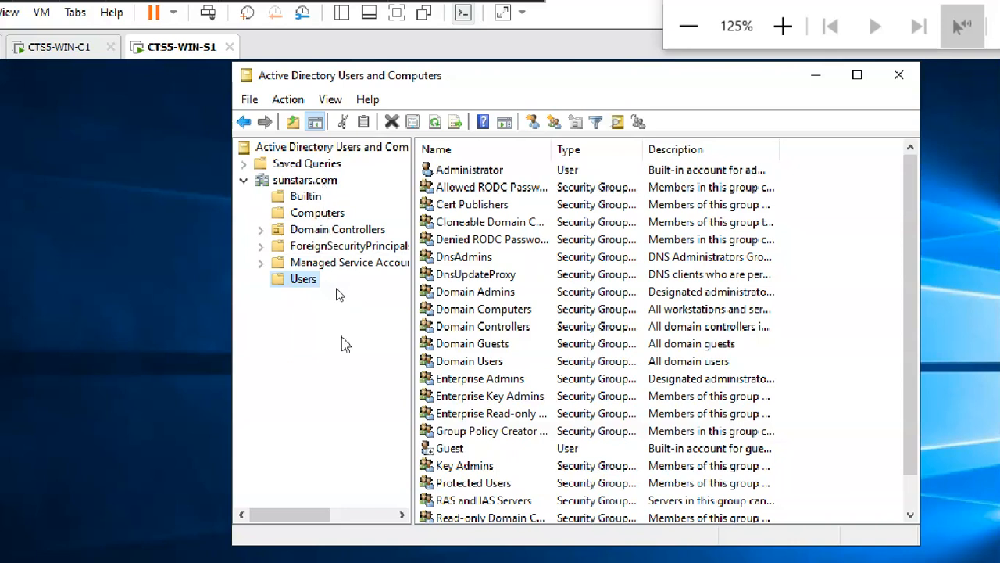
click(321, 181)
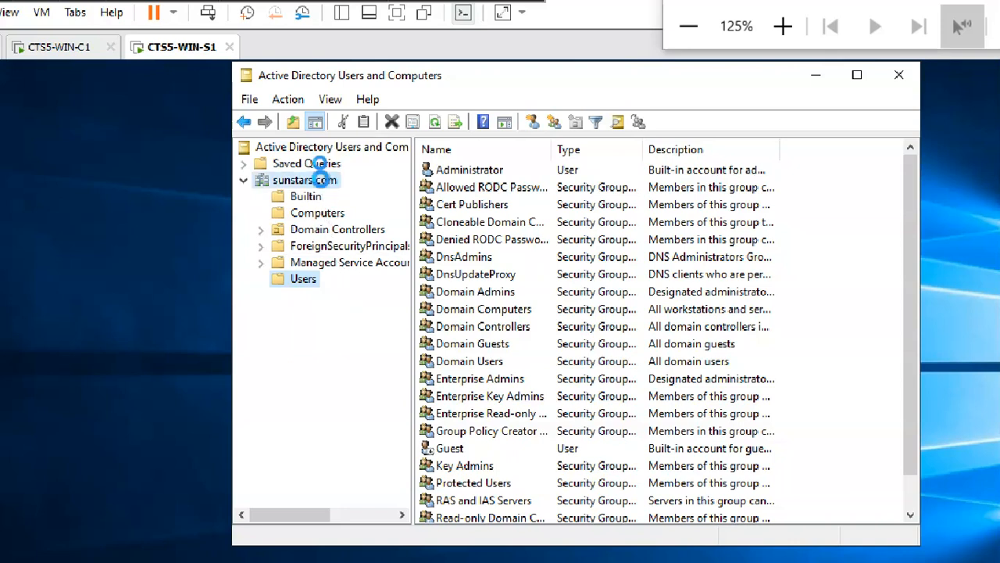
Right-click sunstars.com and open the New submenu showing Organizational Unit, User, Group and Computer.
right_click(306, 179)
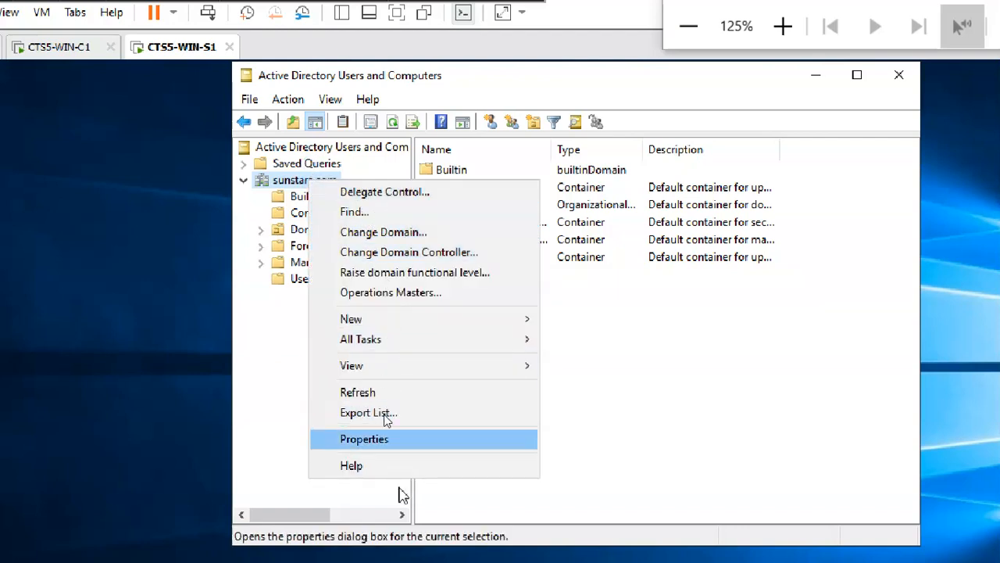
click(282, 351)
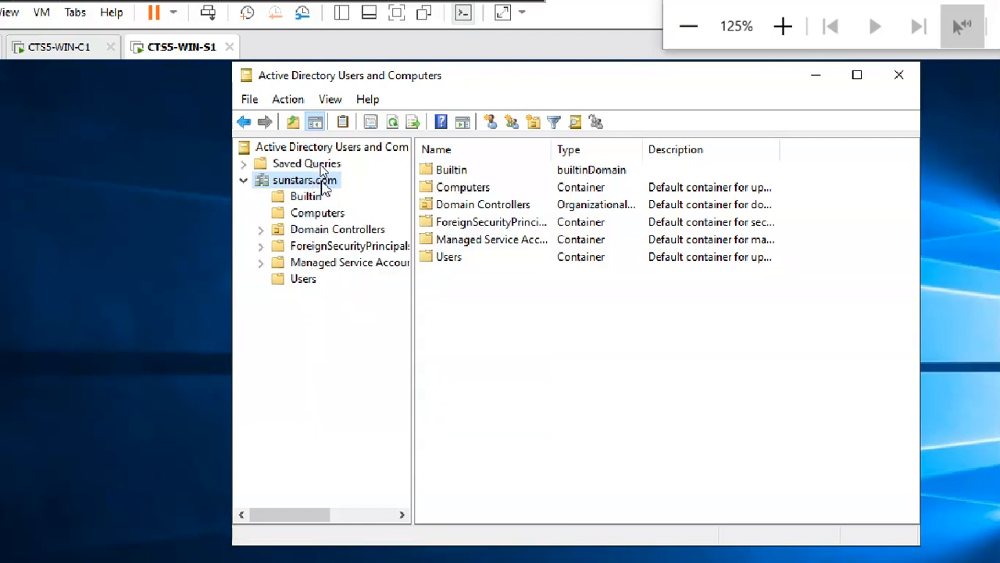
right_click(322, 181)
mouse_move(361, 326)
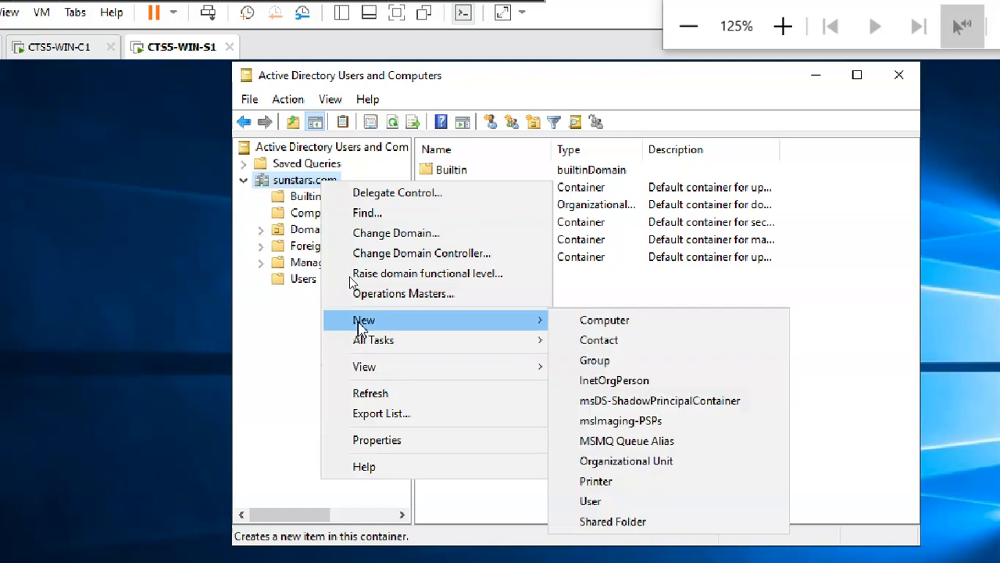
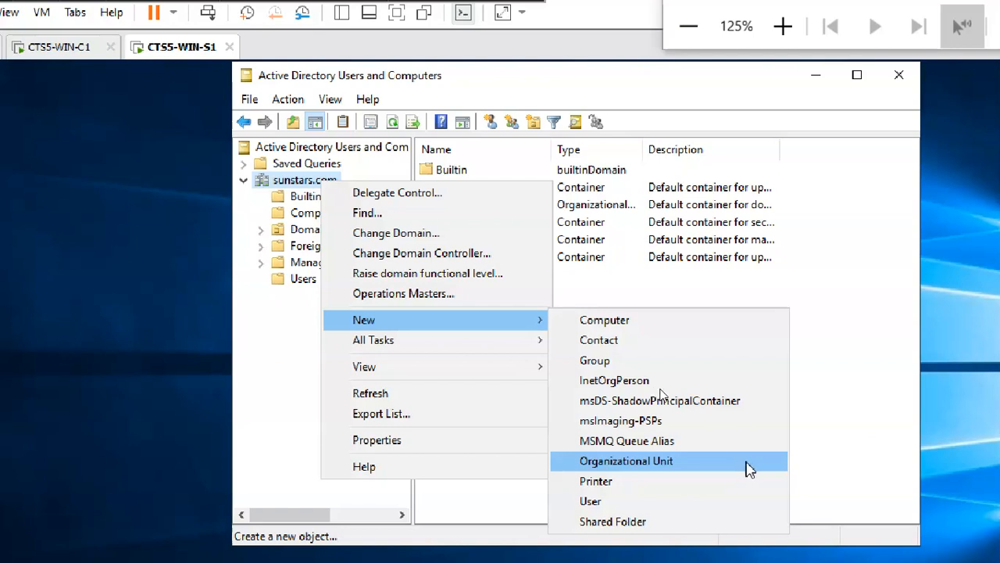
Open the New Object – Organizational Unit dialog for the sunstars.com domain.
click(746, 463)
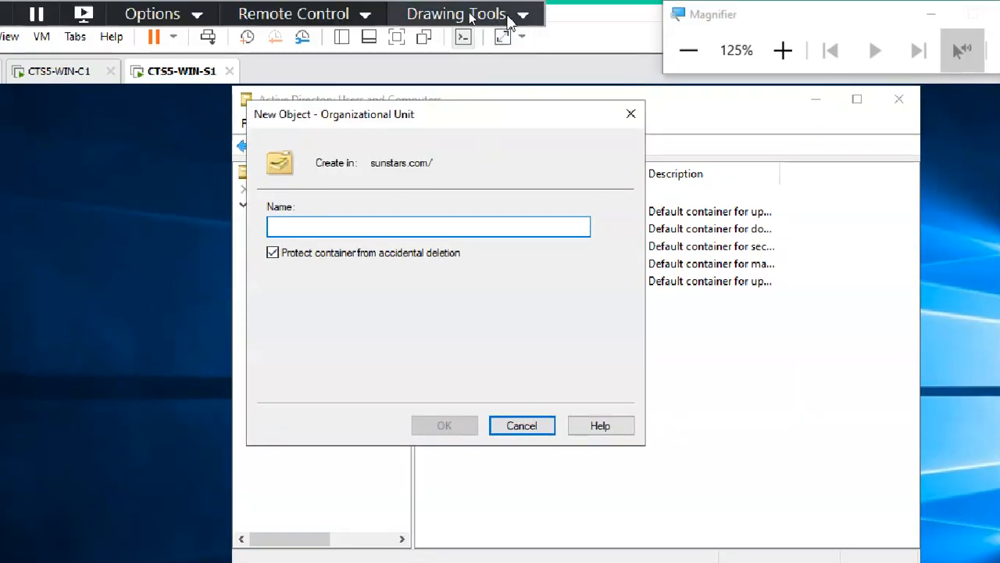
click(469, 14)
Create organizational unit ou1 under sunstars.com with accidental-deletion protection unchecked.
click(469, 62)
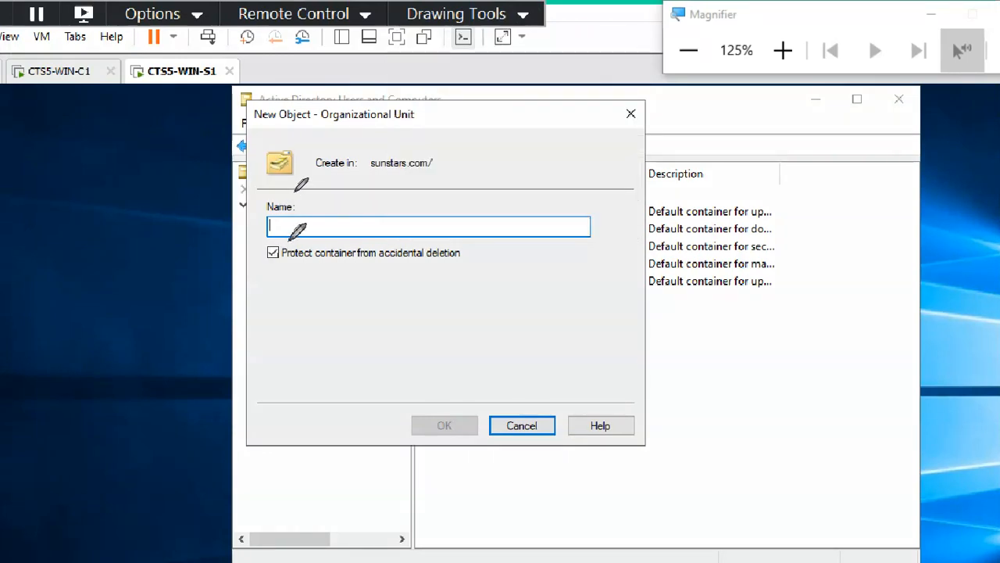
mouse_move(290, 233)
mouse_down()
mouse_move(252, 270)
mouse_move(322, 231)
mouse_up()
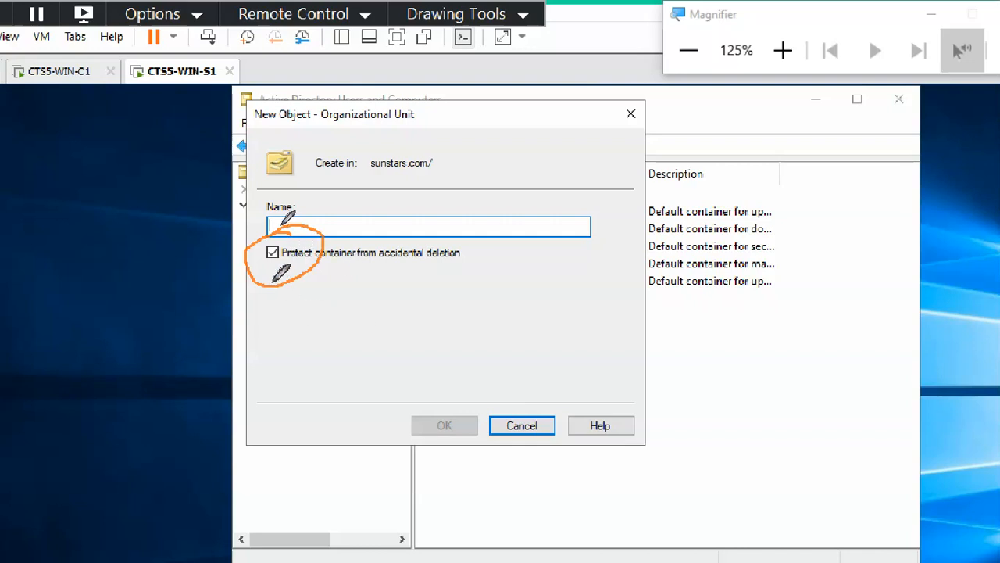
click(523, 14)
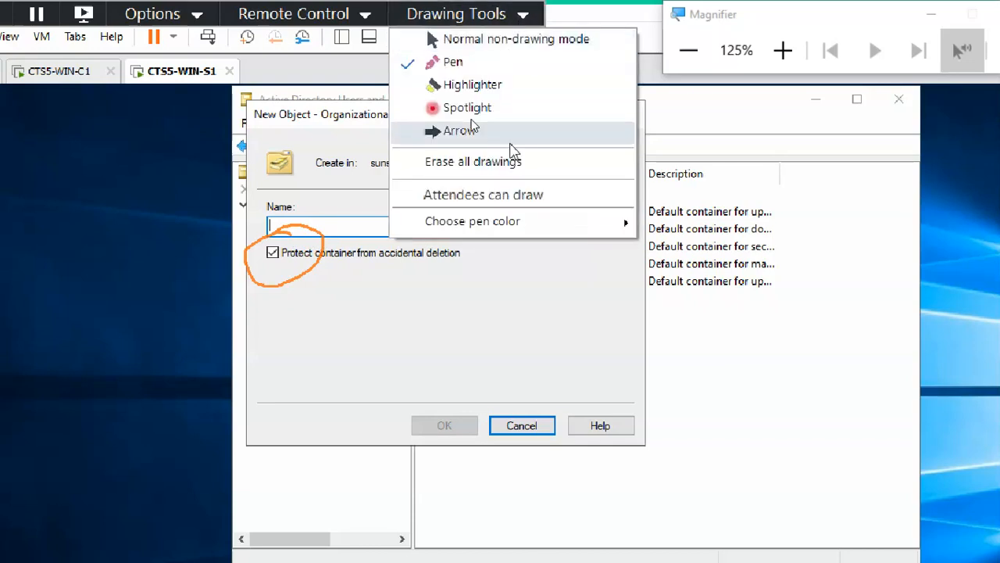
click(511, 162)
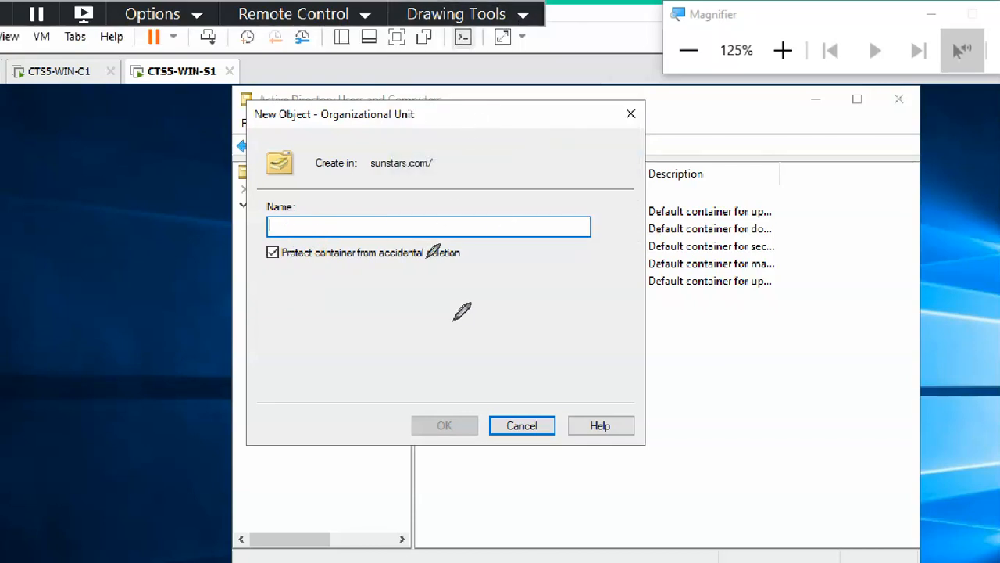
click(457, 16)
click(490, 39)
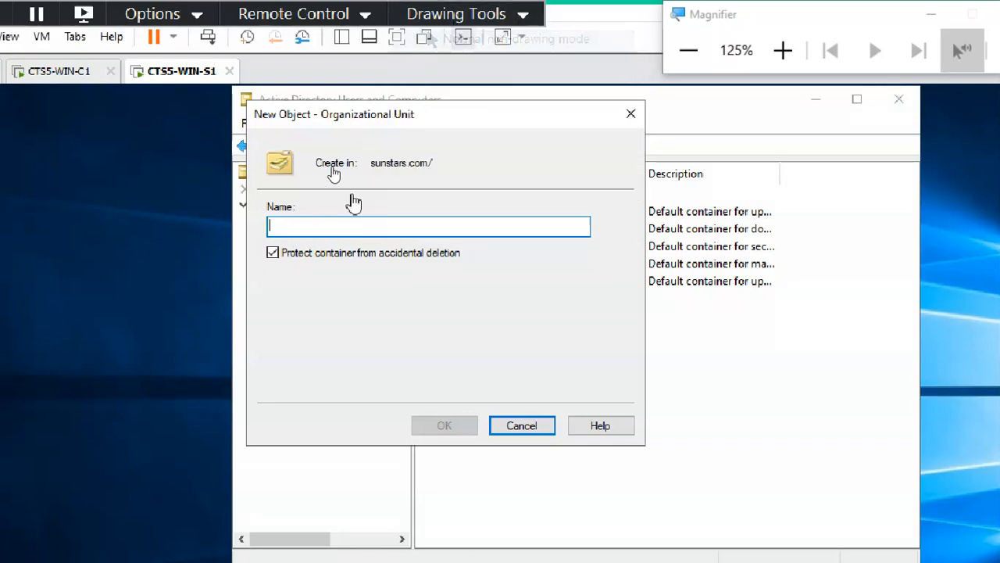
click(273, 253)
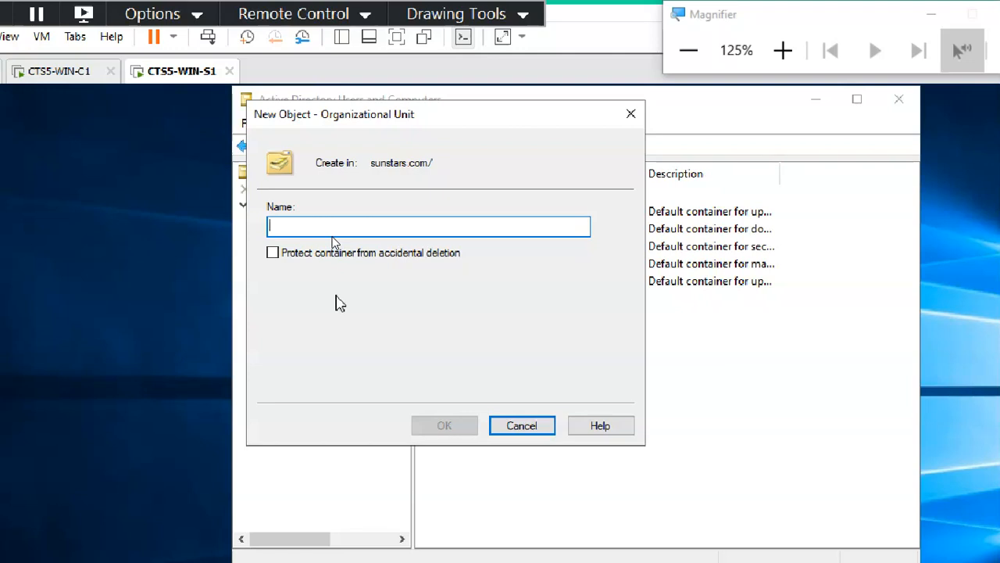
text(ou1)
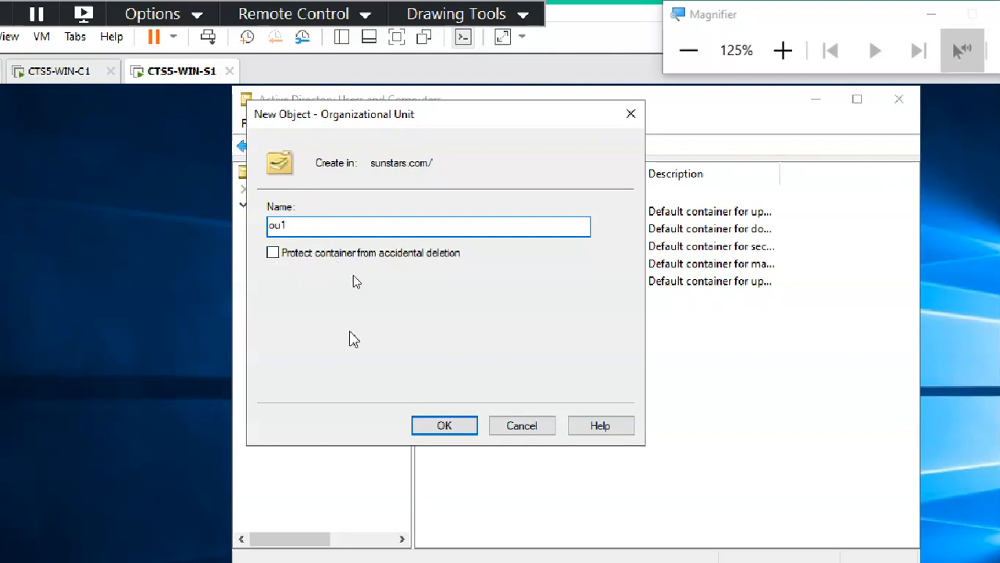
click(443, 426)
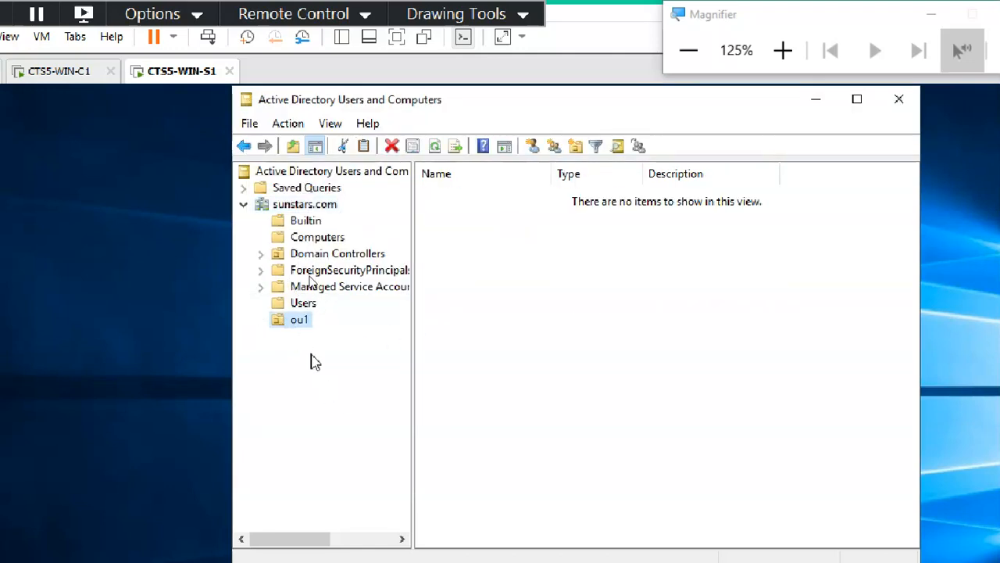
Delete the ou1 organizational unit and confirm the removal with Yes.
click(300, 322)
click(311, 389)
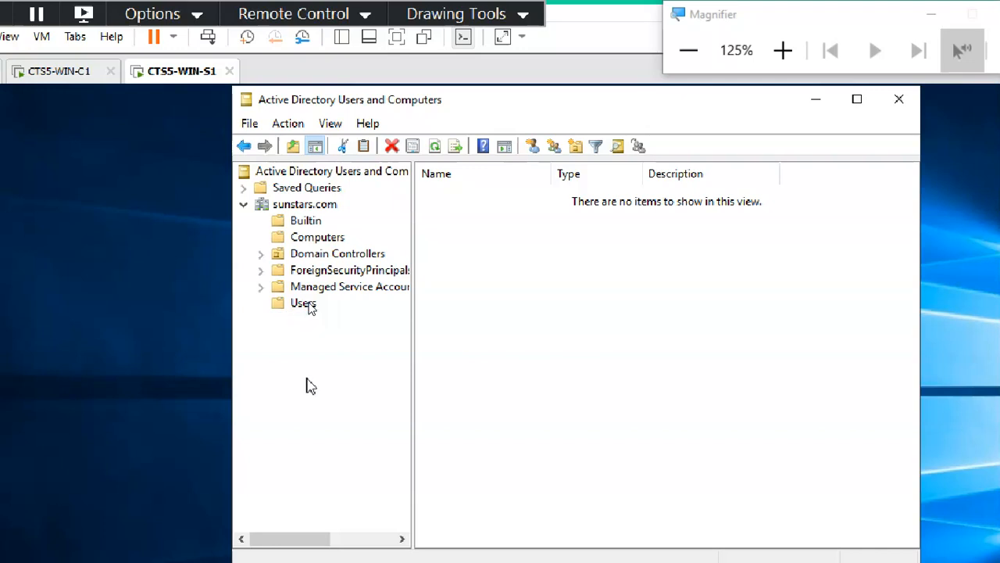
right_click(302, 328)
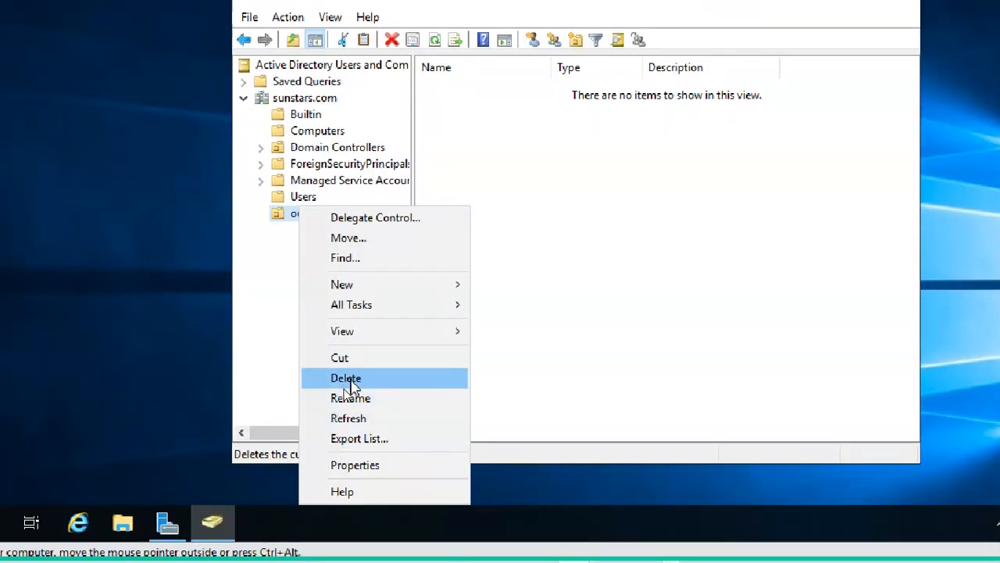
click(351, 383)
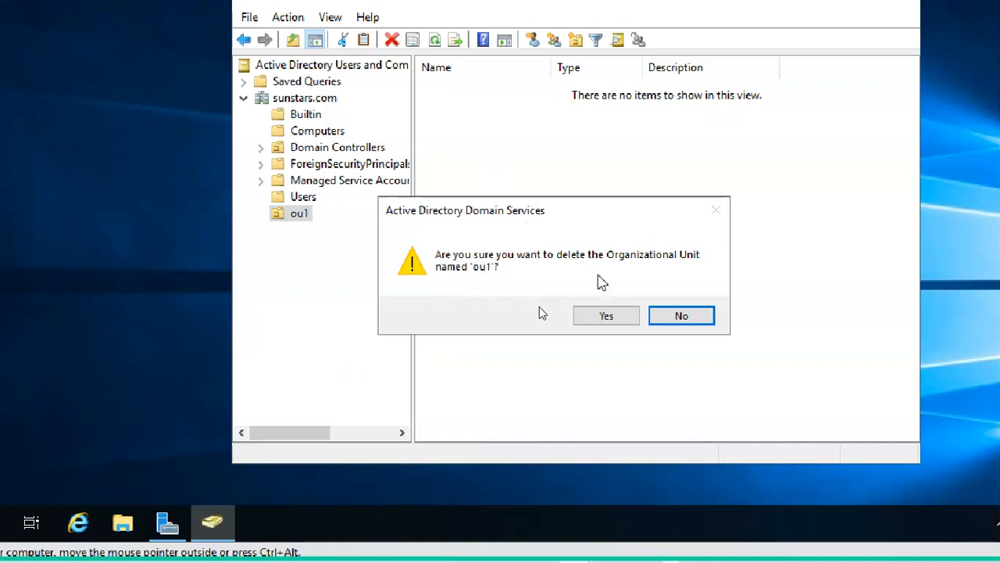
click(594, 317)
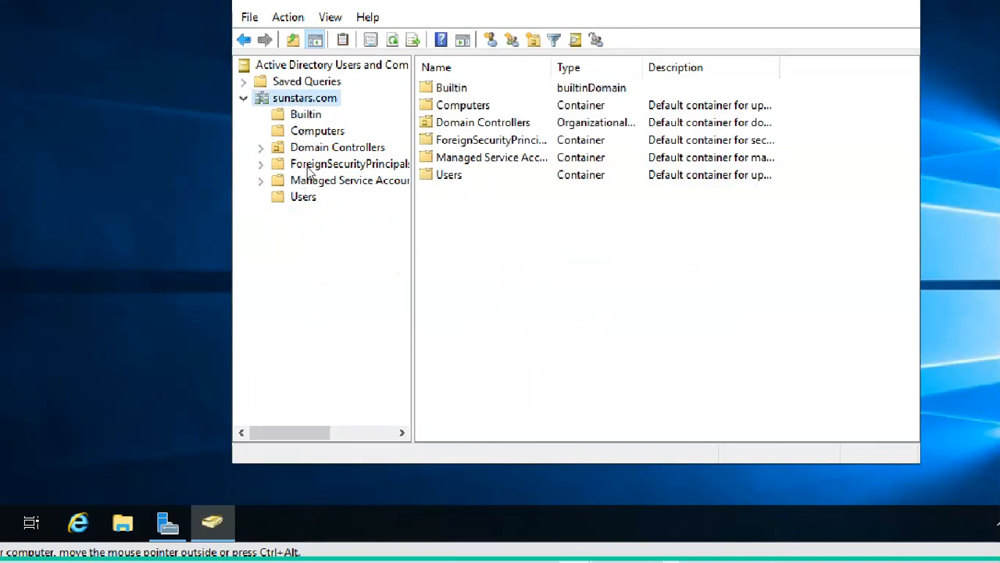
right_click(306, 102)
mouse_move(372, 248)
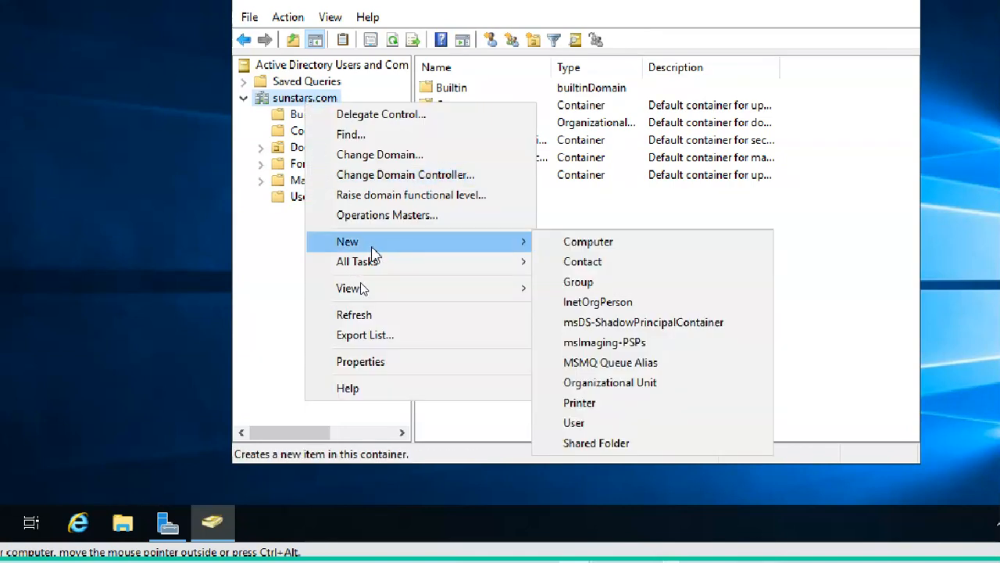
Create organizational unit ITSUPPORT under sunstars.com, leaving deletion protection on.
click(284, 100)
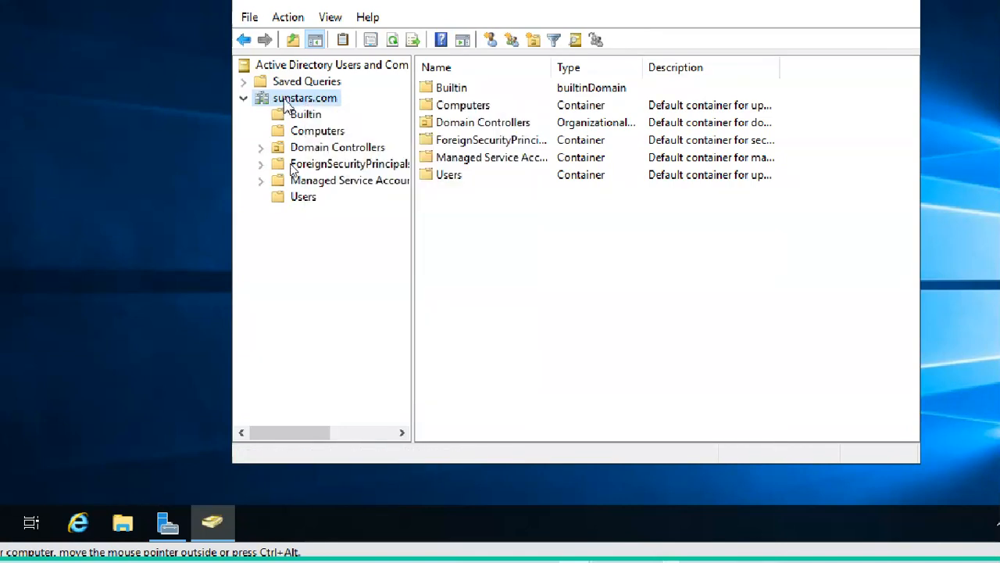
right_click(284, 99)
mouse_move(383, 242)
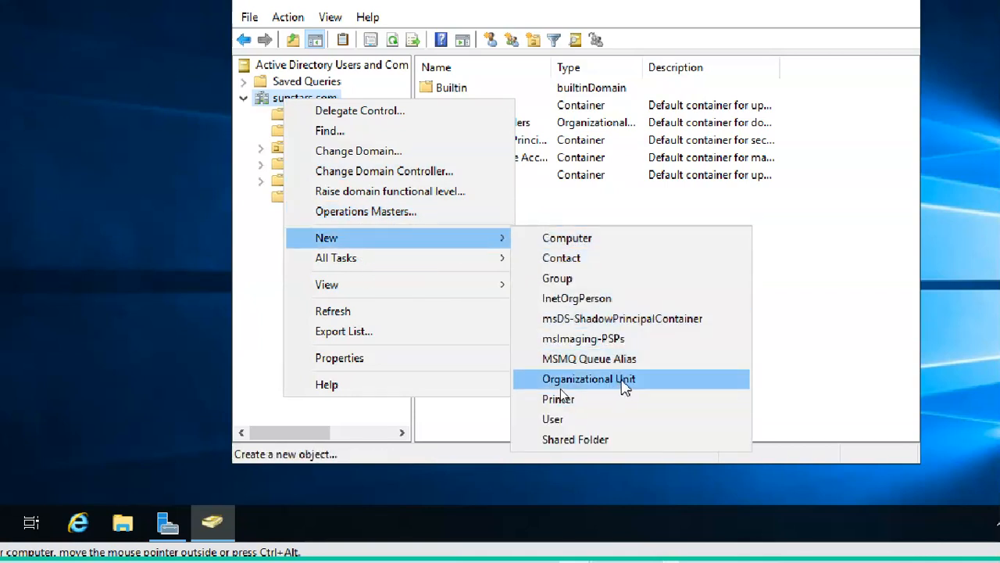
click(625, 383)
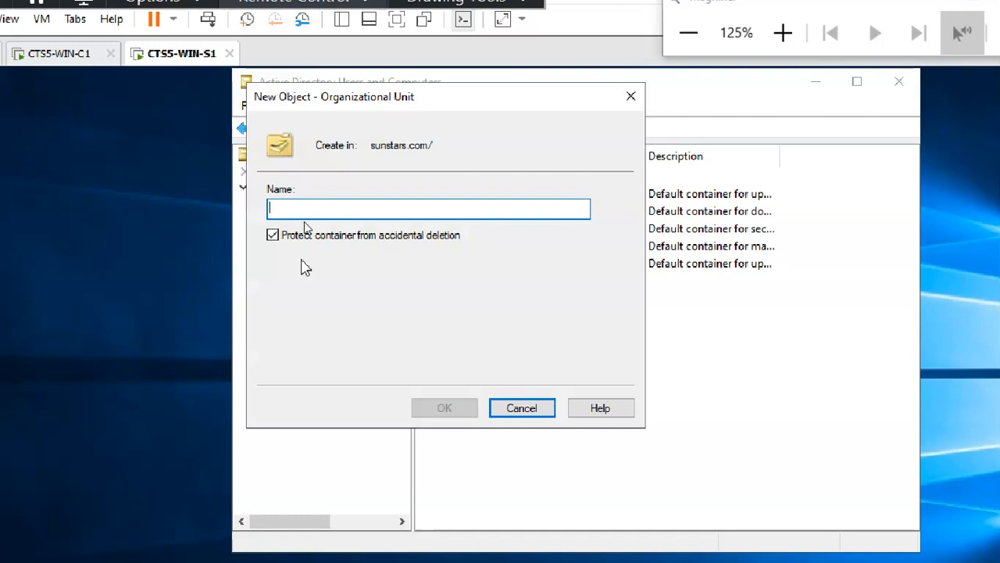
text(I)
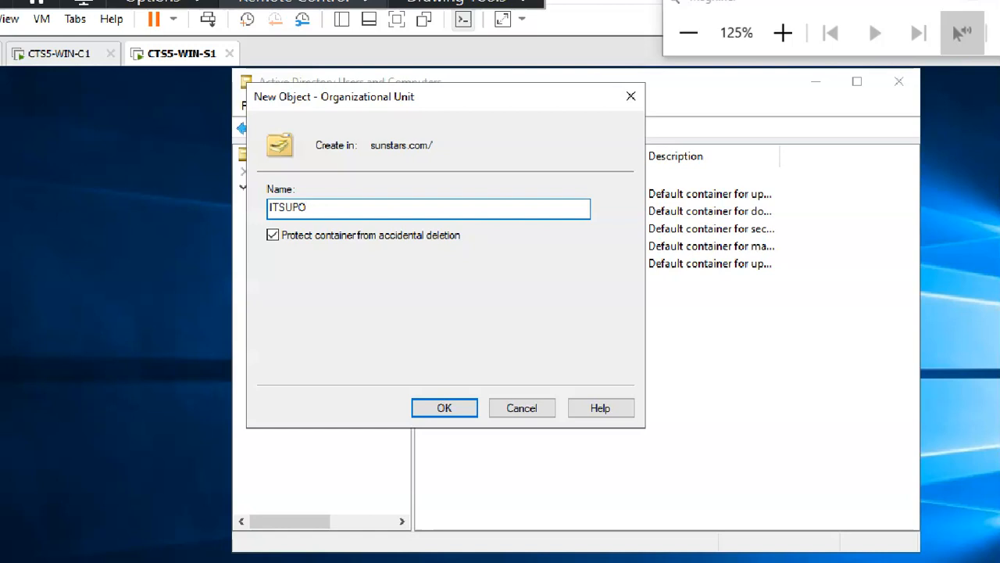
text(TSUPPORT)
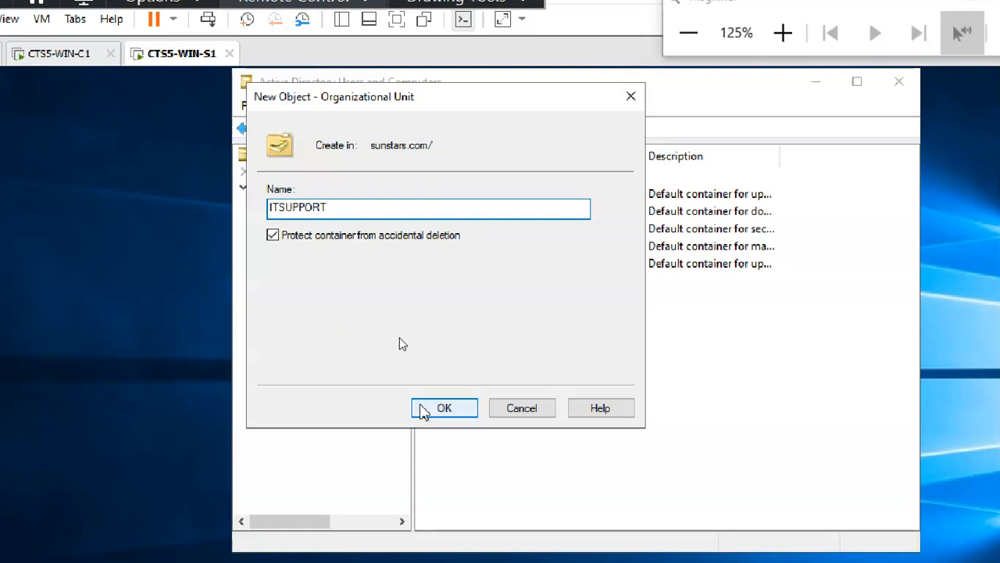
click(423, 411)
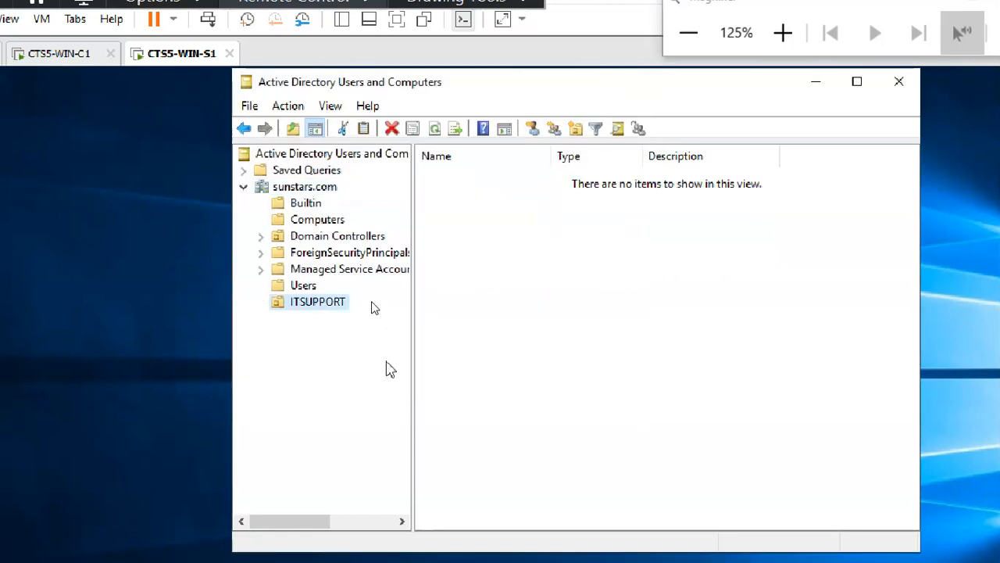
Try deleting ITSUPPORT, dismiss the insufficient-privileges error, then reselect sunstars.com.
click(335, 308)
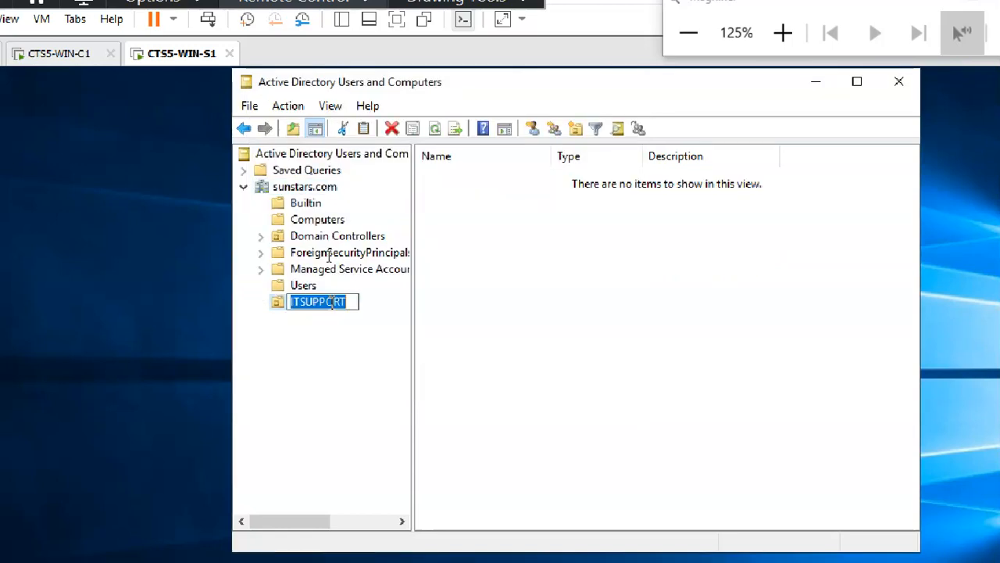
right_click(334, 311)
click(297, 344)
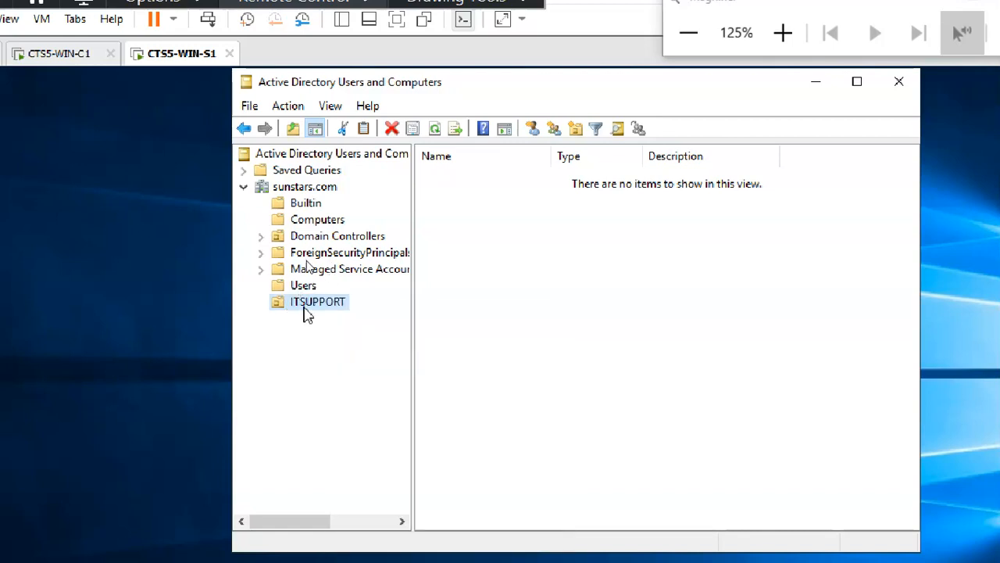
right_click(304, 297)
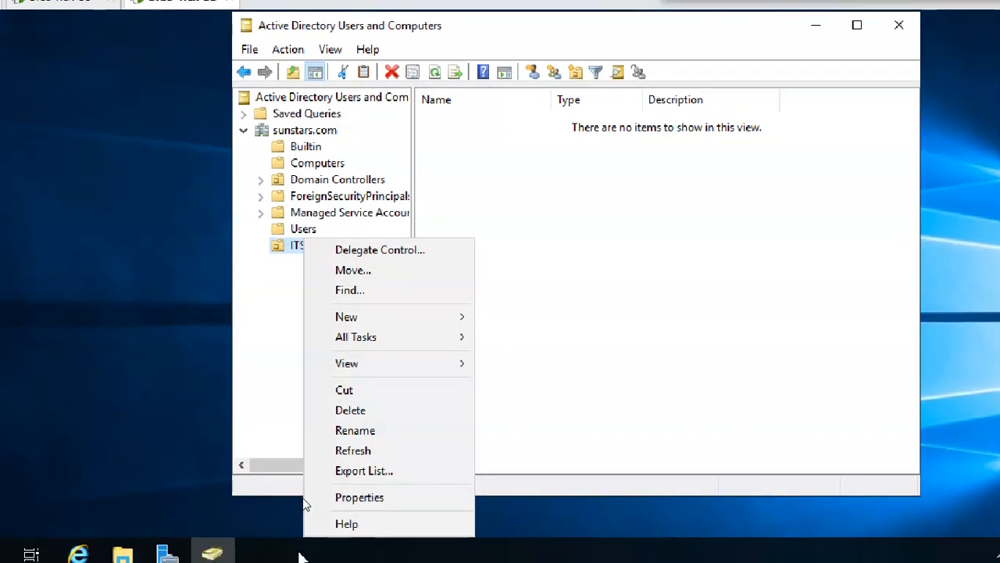
click(382, 411)
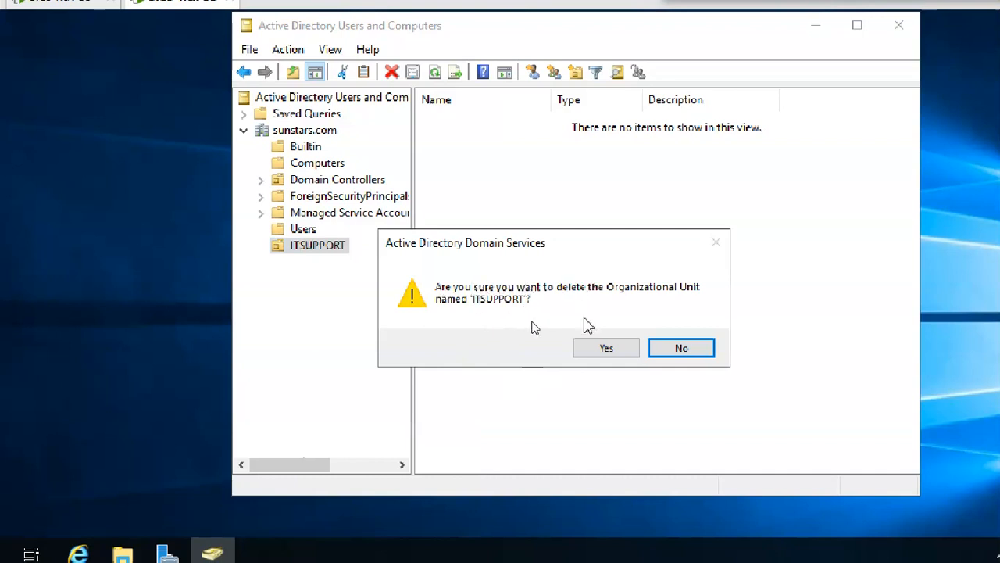
click(603, 351)
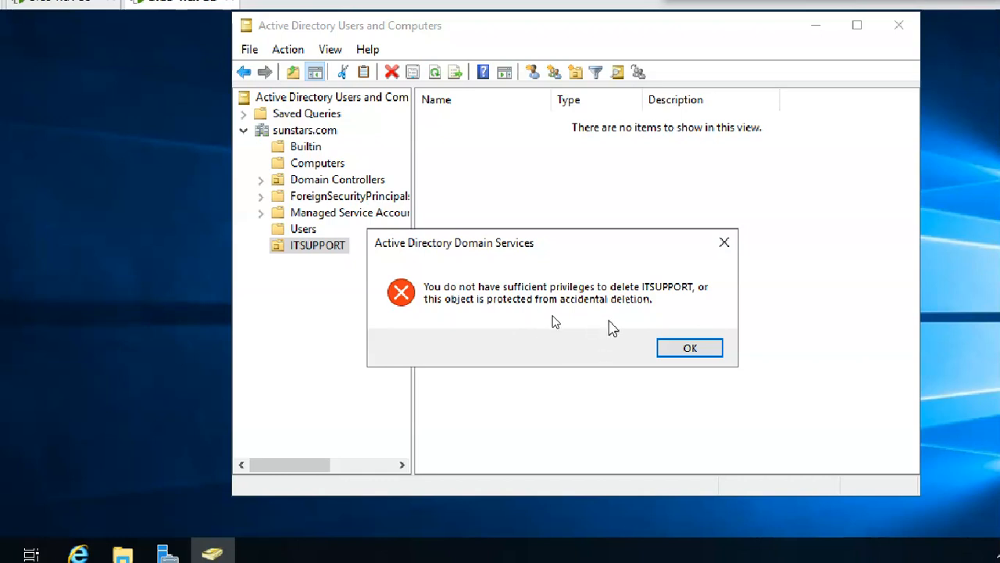
click(672, 352)
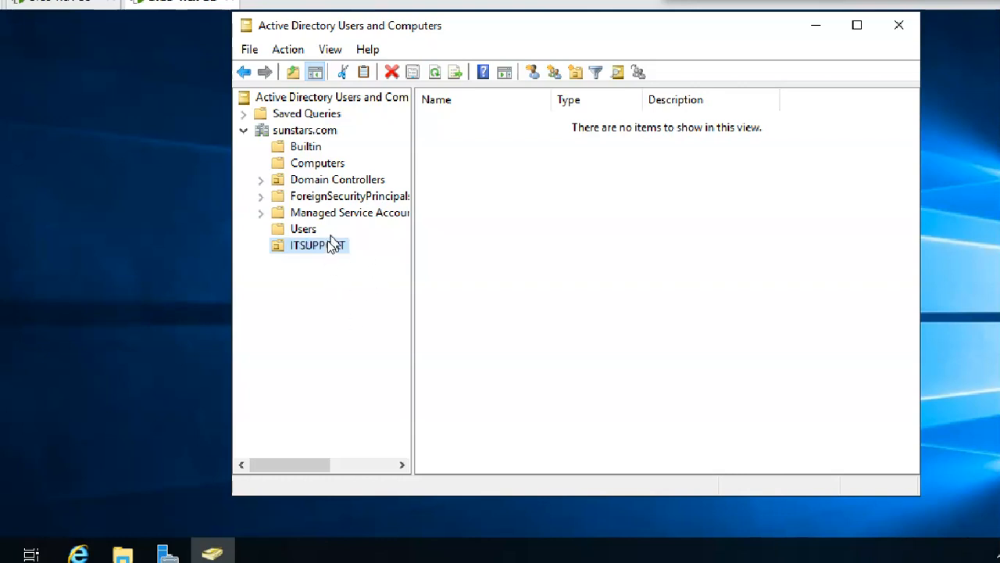
click(306, 131)
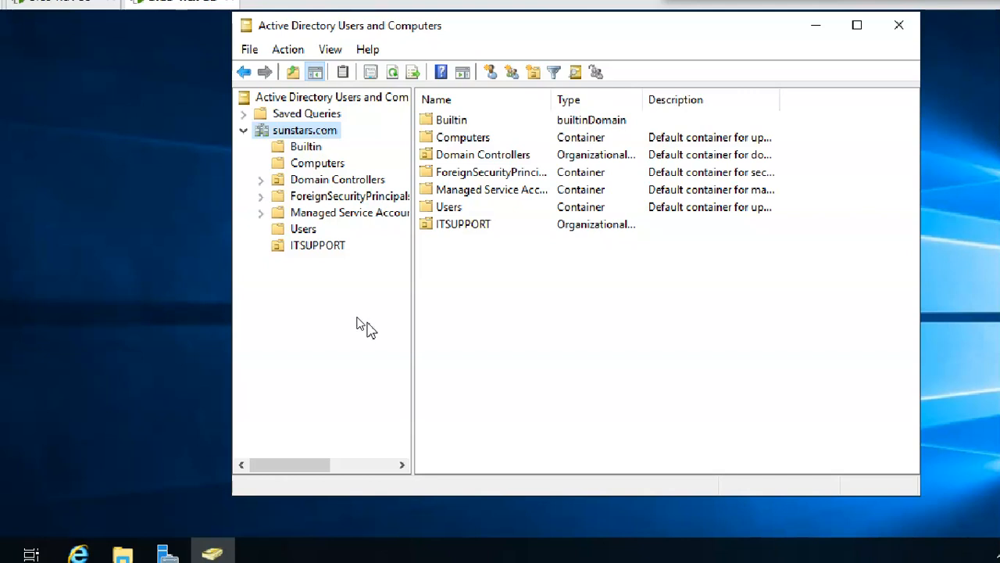
Create an organizational unit named HR under sunstars.com, next to ITSUPPORT.
right_click(319, 136)
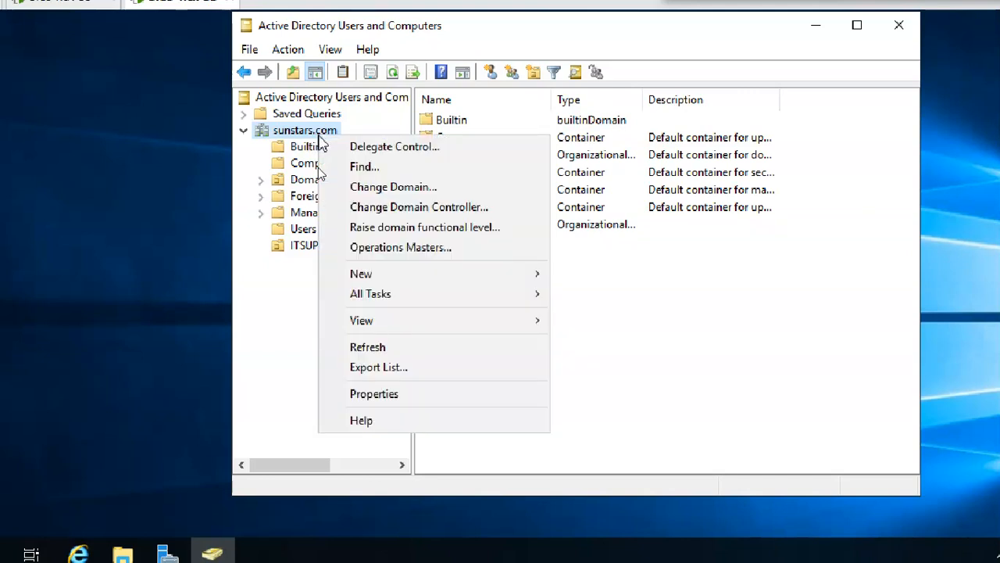
click(295, 332)
right_click(310, 137)
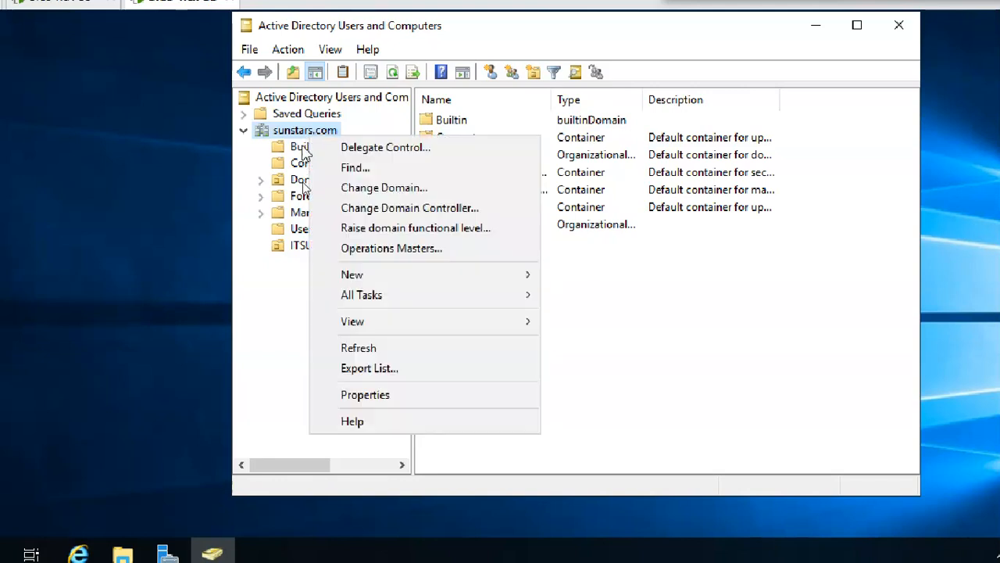
mouse_move(367, 280)
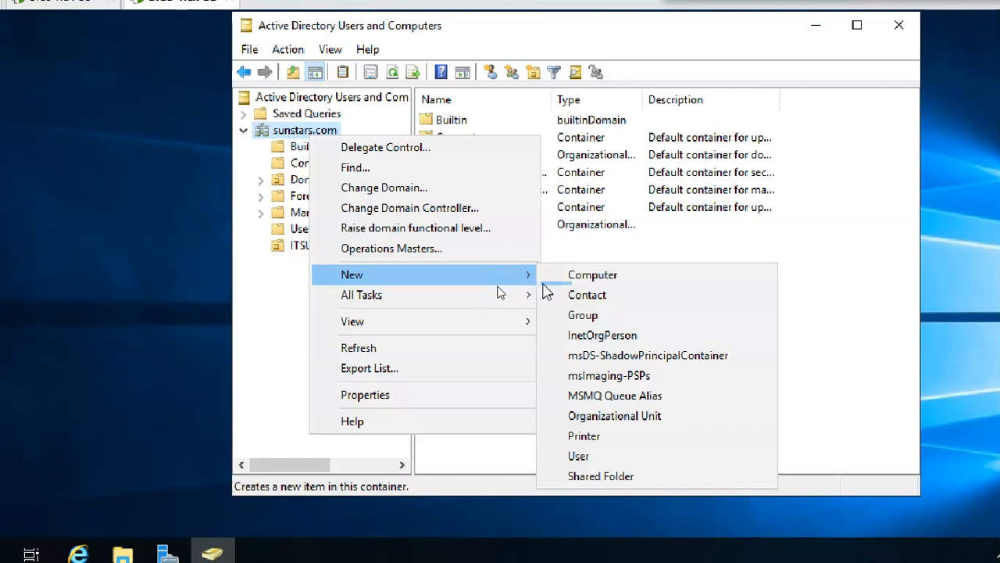
click(695, 422)
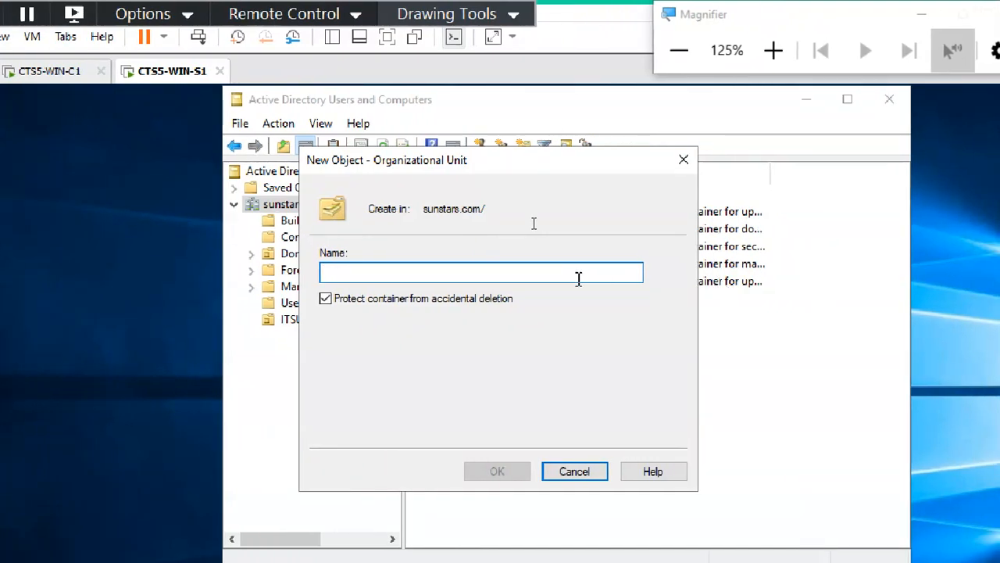
text(HR)
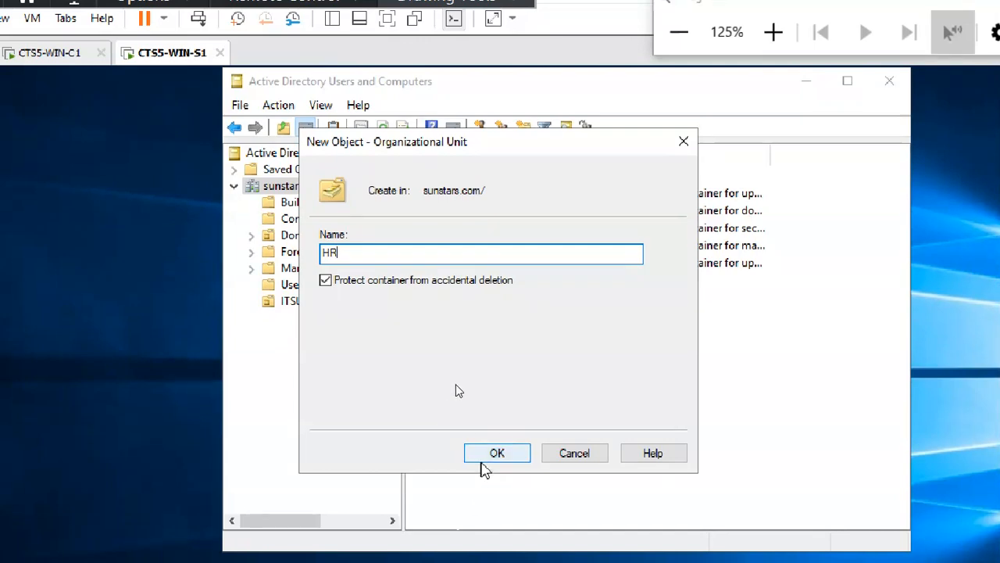
click(492, 455)
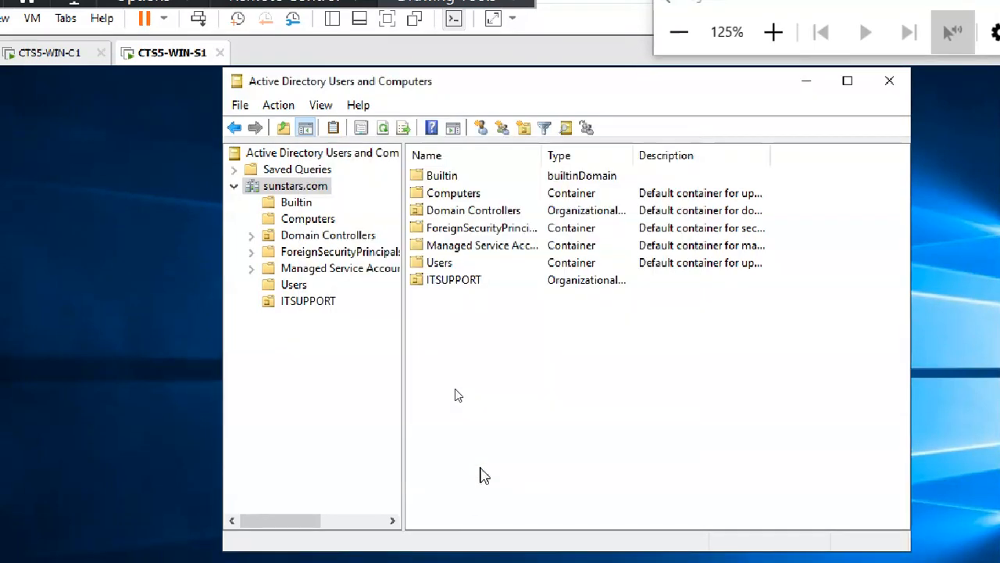
click(296, 187)
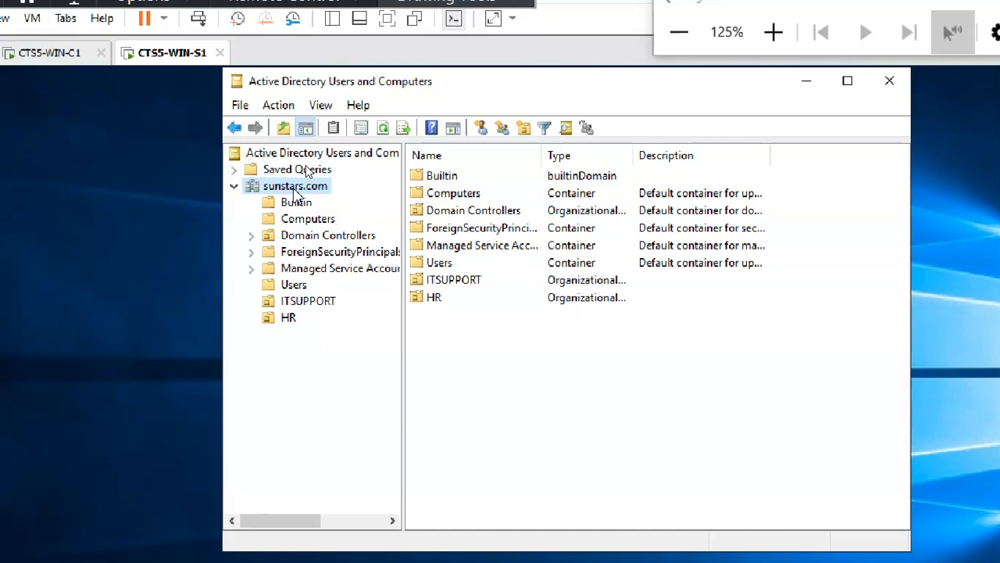
Create an organizational unit named DEVELOPER under sunstars.com.
right_click(295, 191)
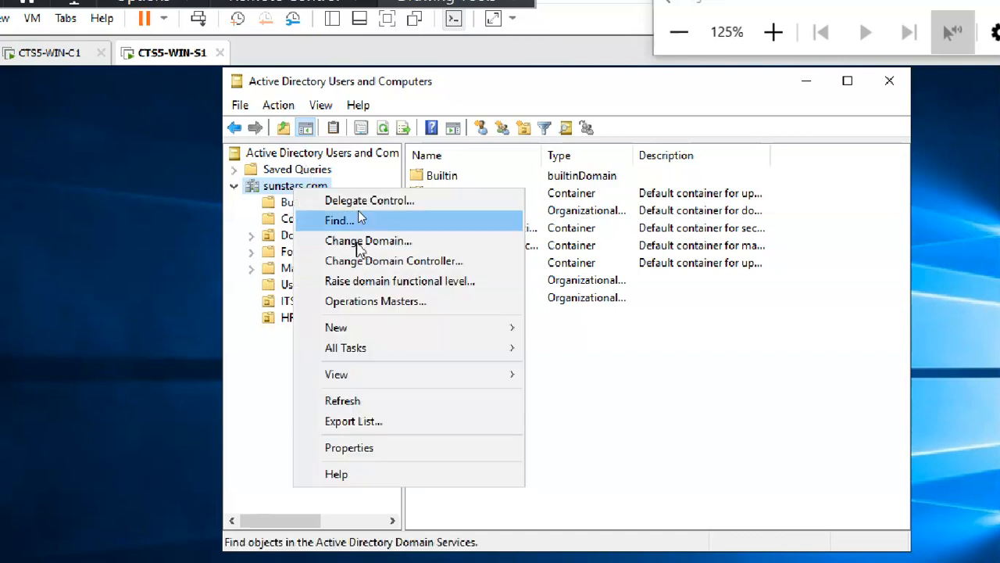
mouse_move(411, 329)
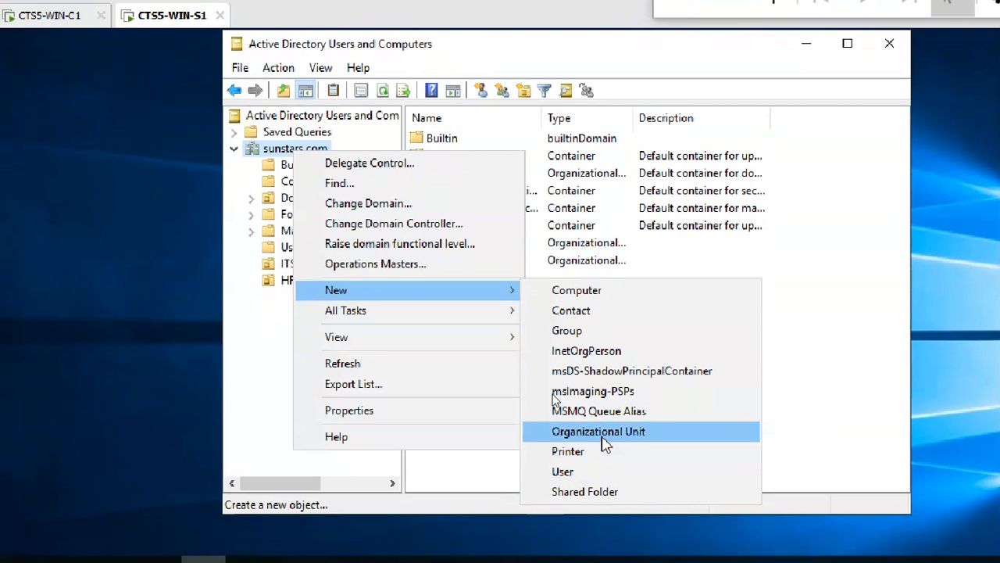
click(603, 436)
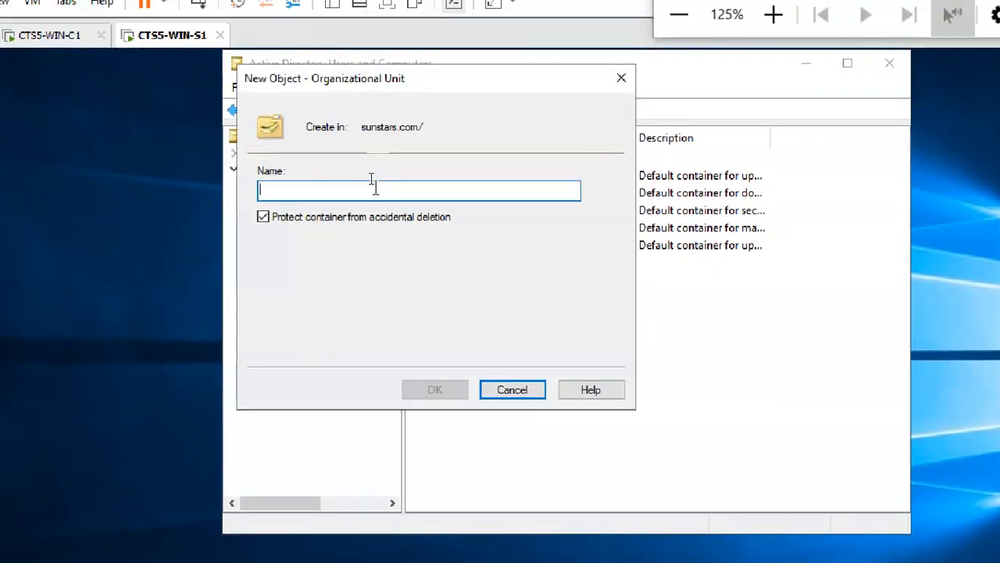
text(DEVELOPER)
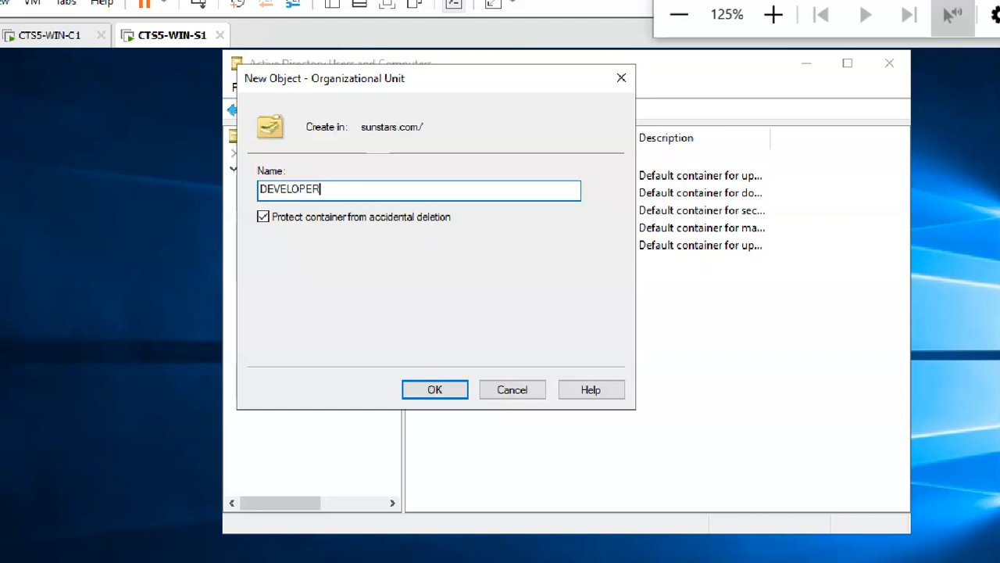
click(440, 392)
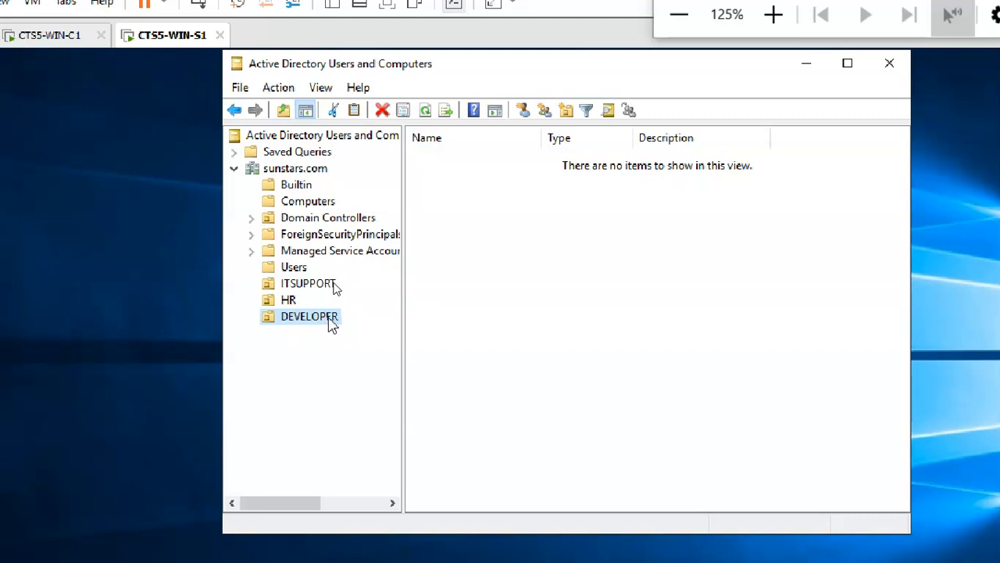
Create a JAVA organizational unit inside DEVELOPER after abandoning an empty first attempt.
right_click(332, 322)
mouse_move(445, 362)
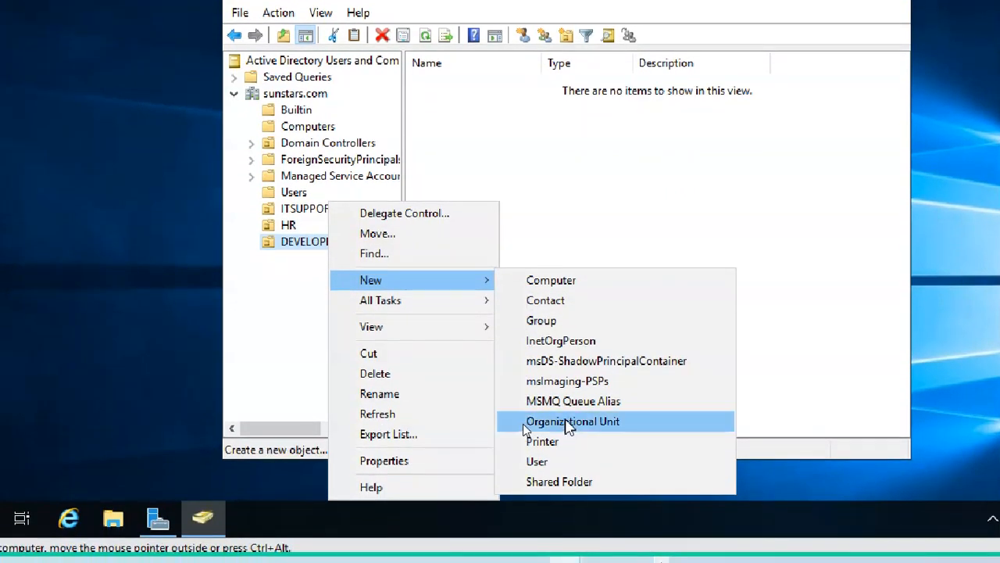
click(523, 497)
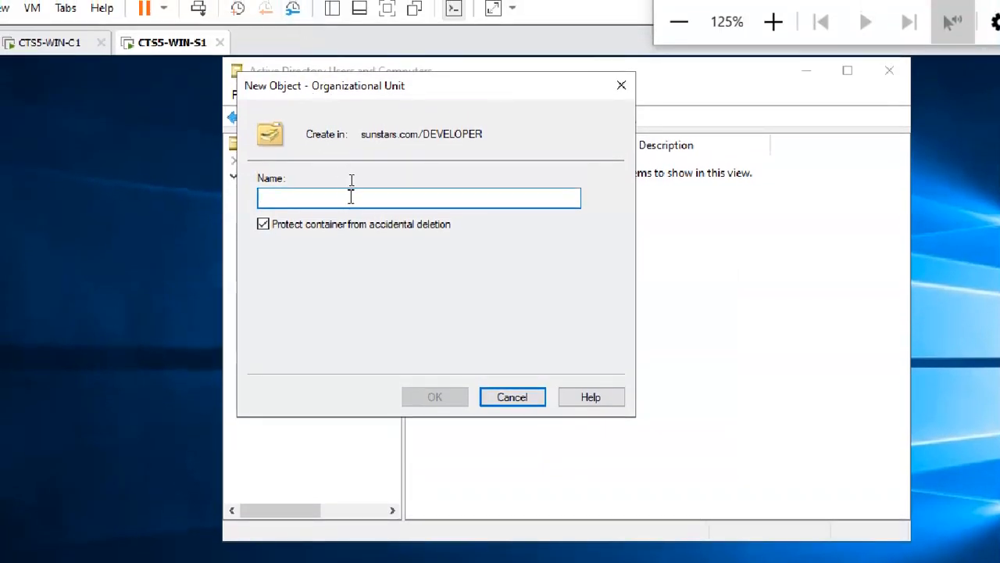
click(539, 398)
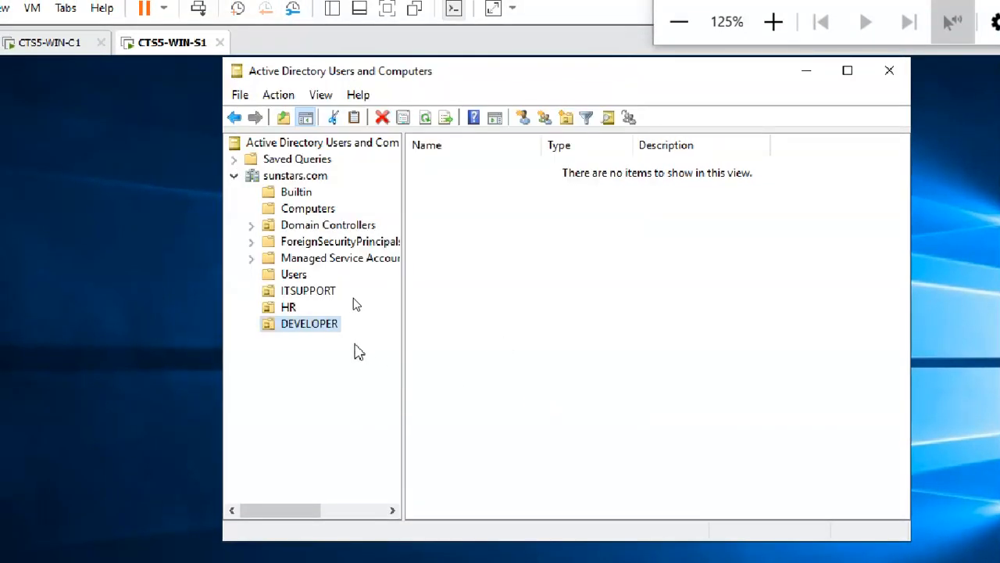
click(317, 328)
right_click(305, 176)
right_click(316, 331)
mouse_move(328, 365)
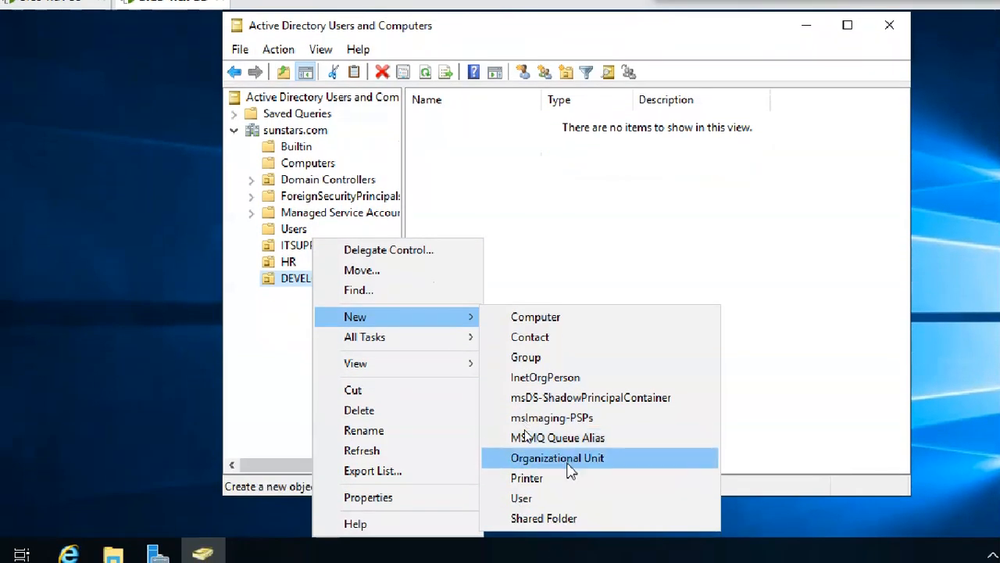
click(565, 505)
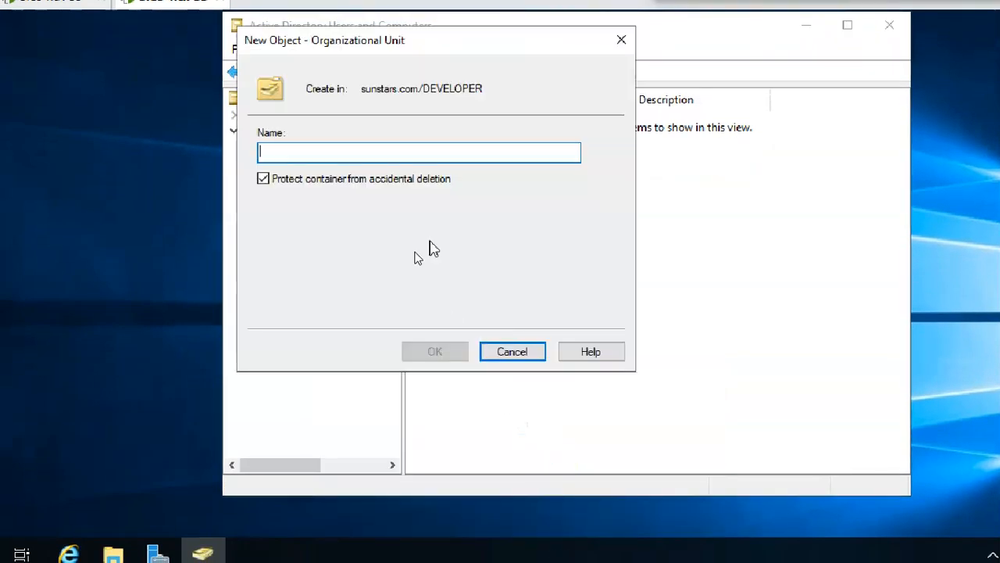
text(JAVA)
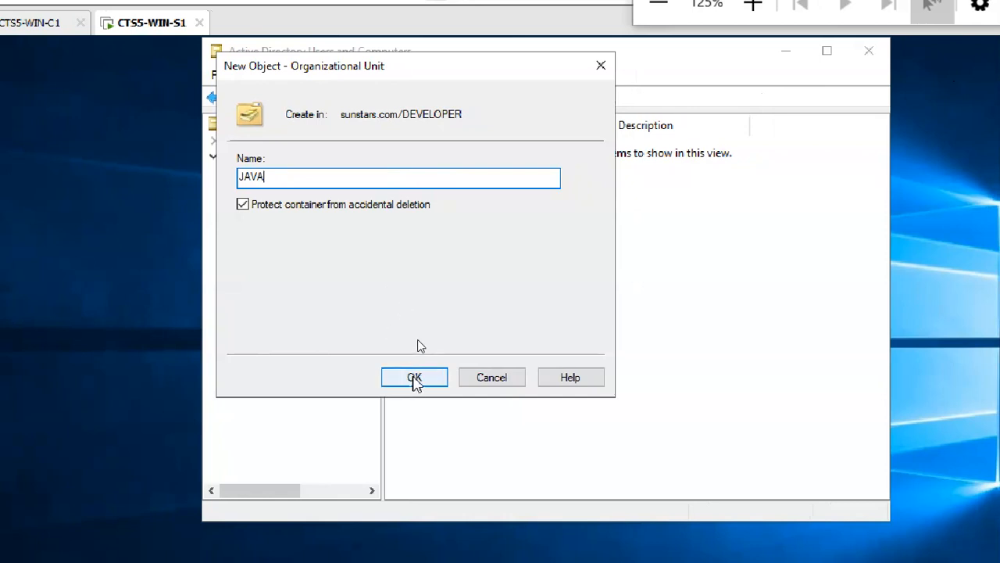
click(414, 377)
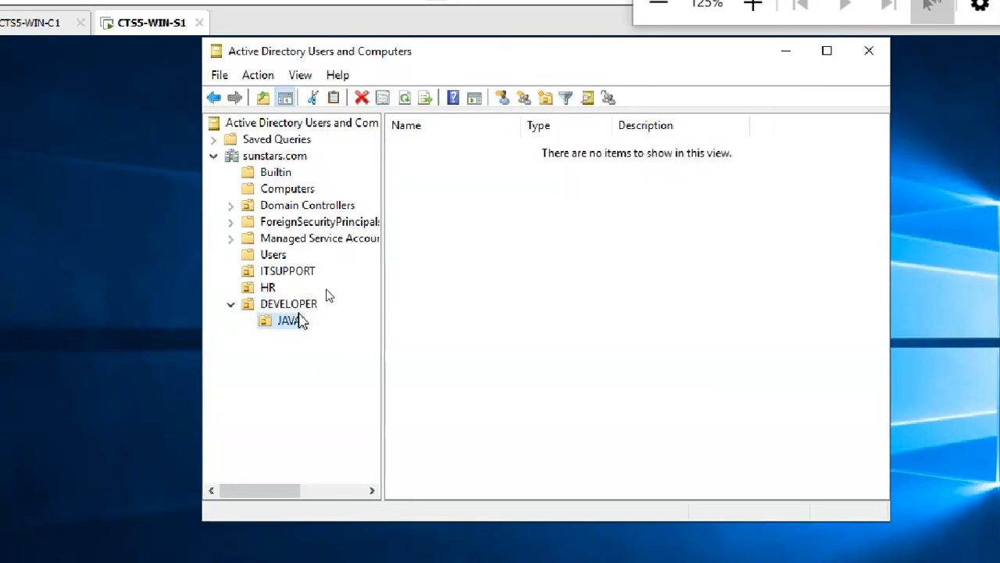
Add PYHTON and DOTNET organizational units inside DEVELOPER.
click(297, 308)
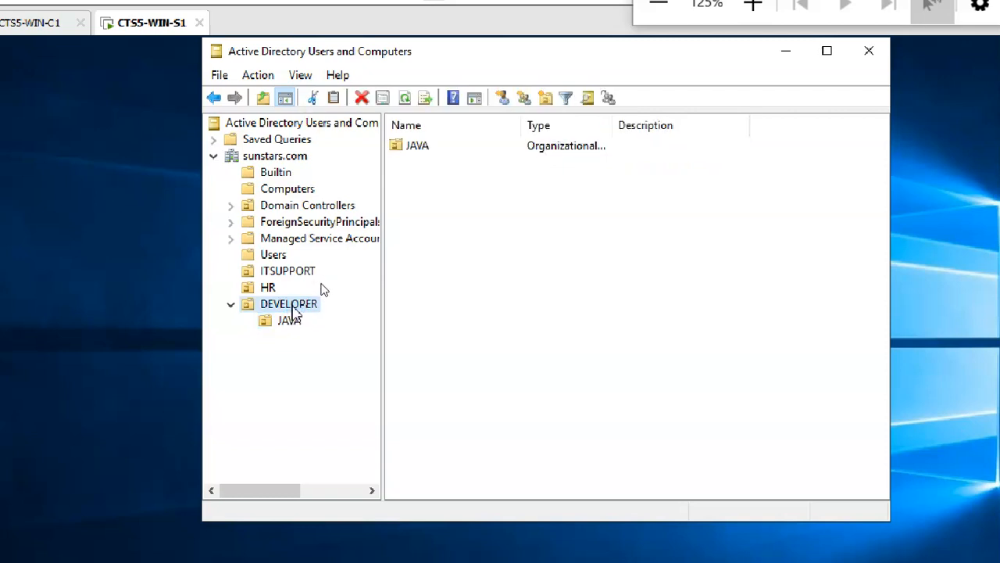
right_click(294, 310)
mouse_move(437, 342)
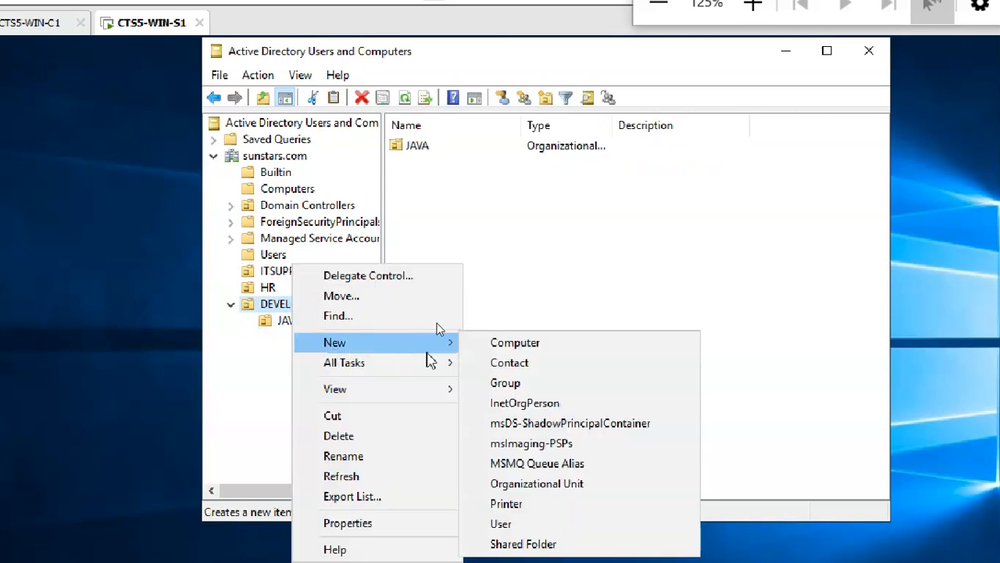
click(545, 485)
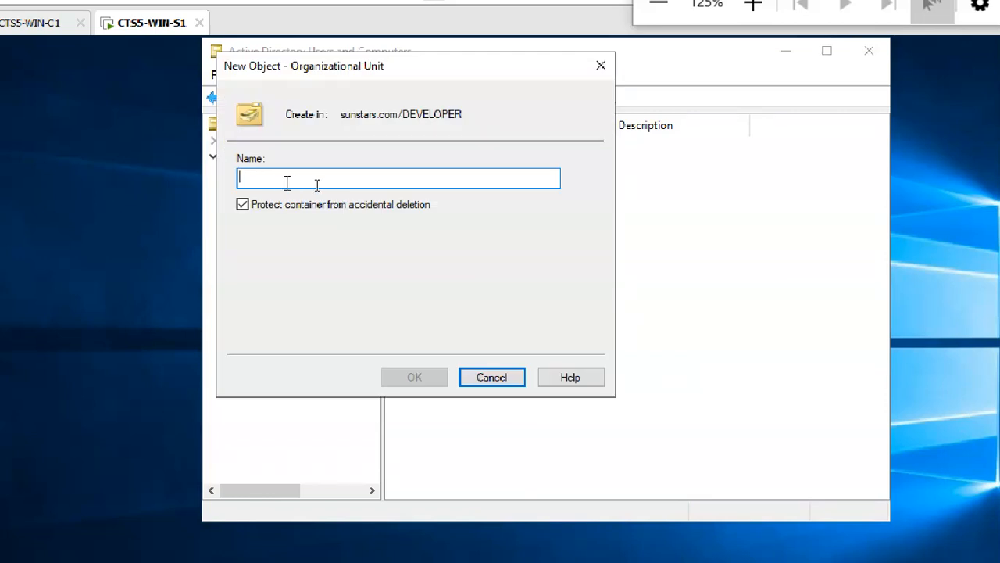
text(PYHTON)
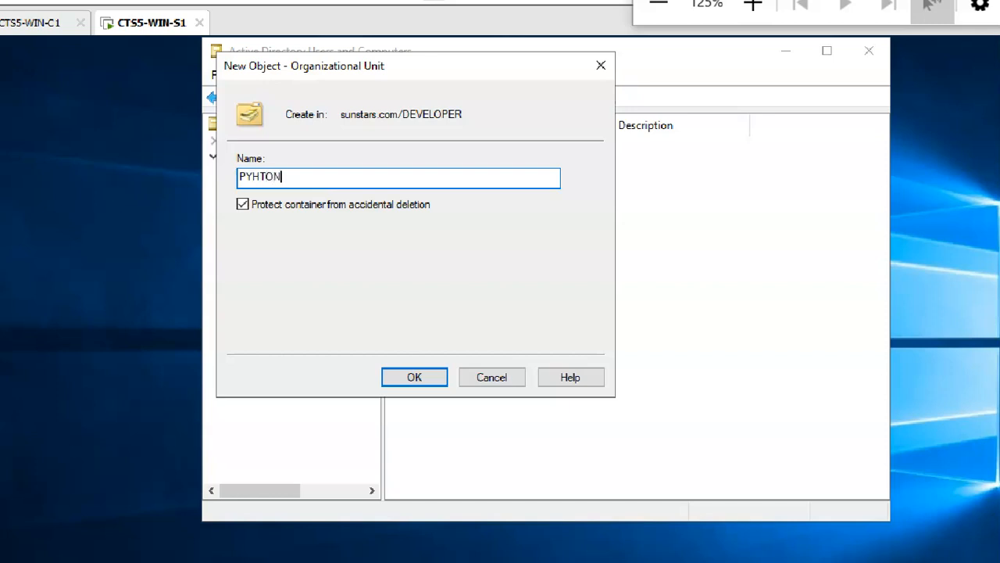
click(414, 377)
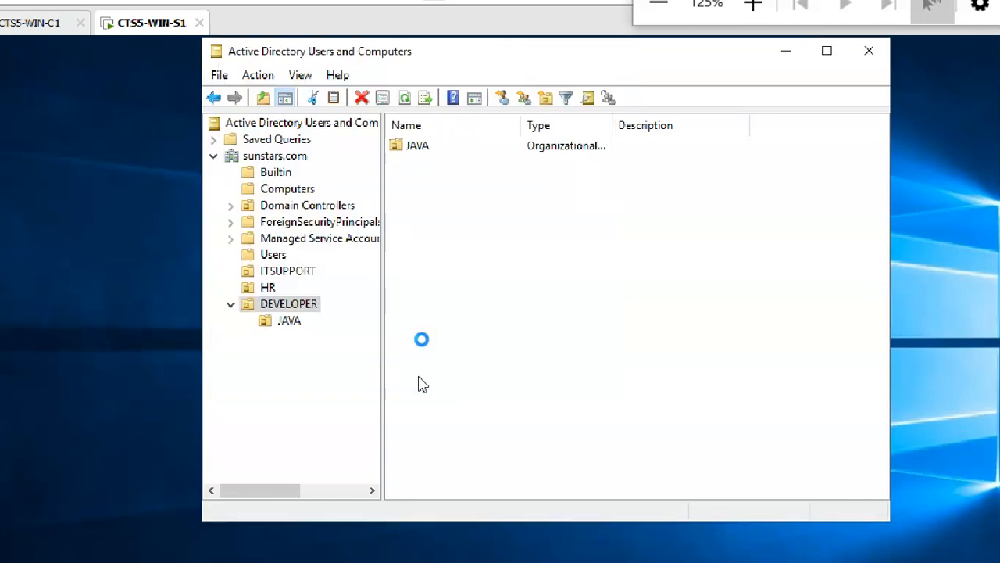
right_click(302, 306)
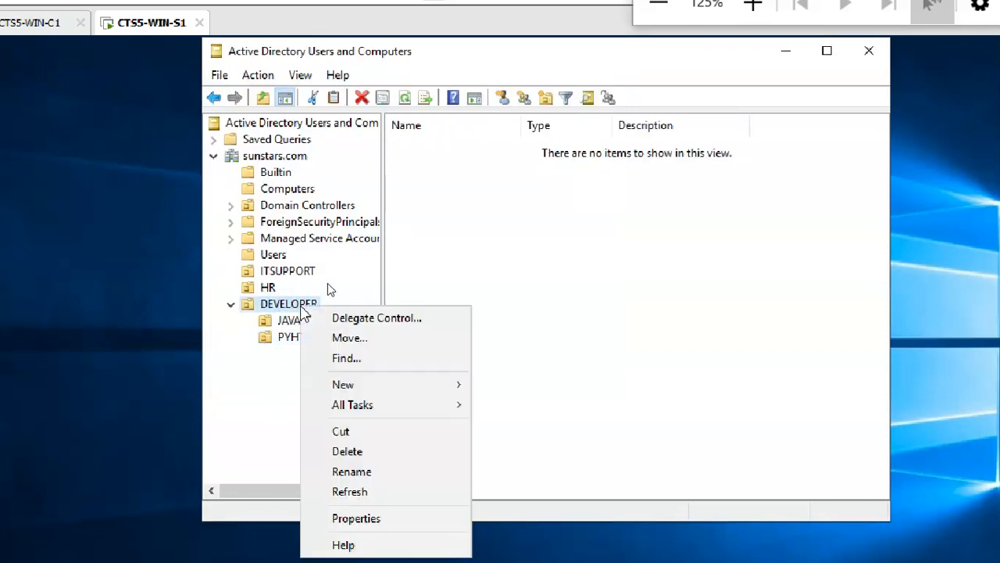
mouse_move(373, 388)
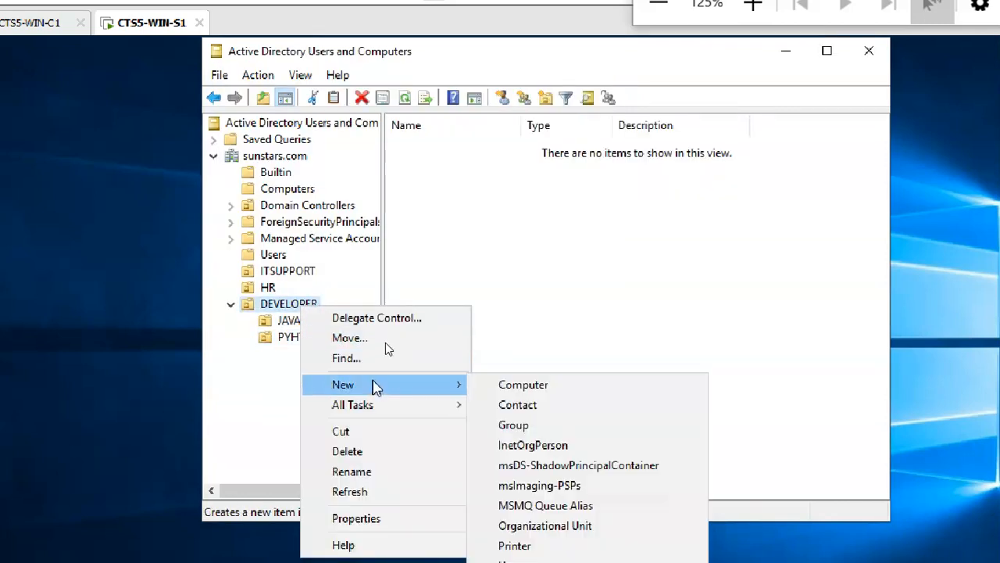
click(538, 525)
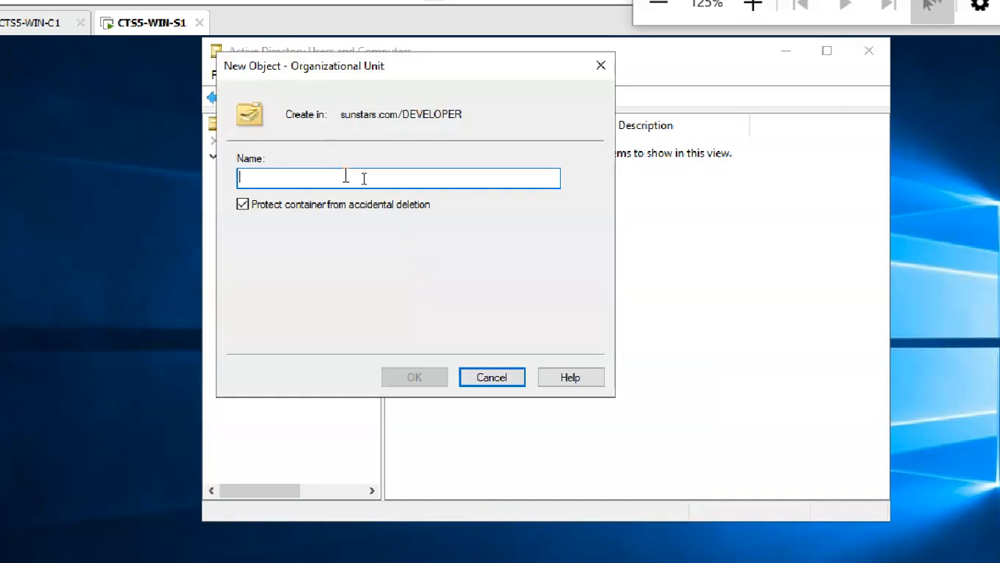
text(DOTNET)
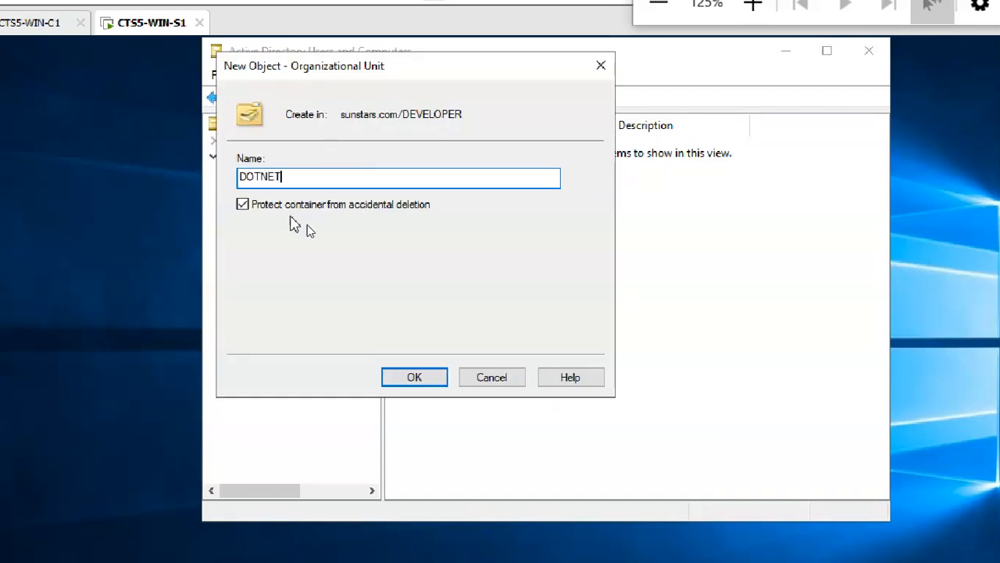
click(414, 377)
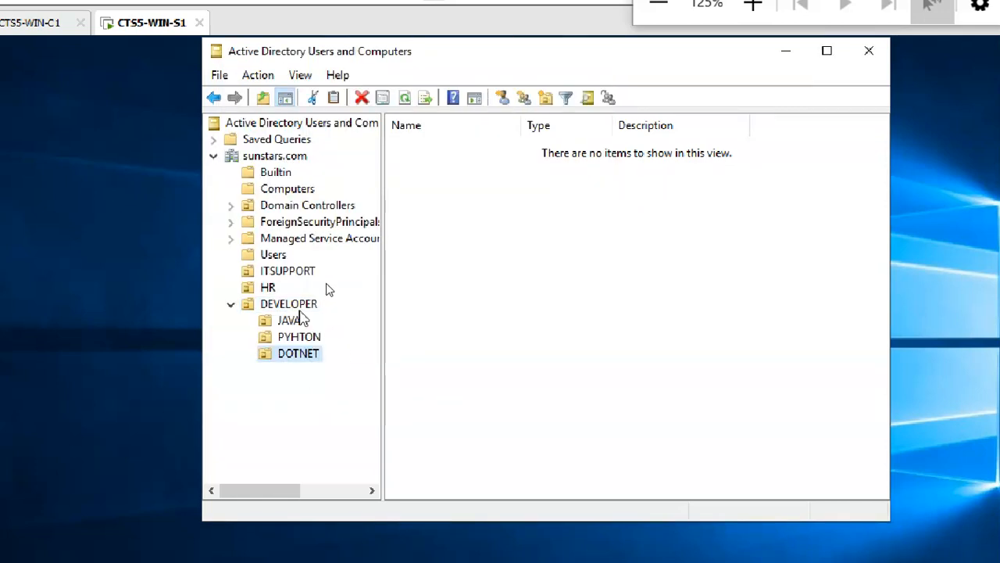
click(309, 271)
click(272, 288)
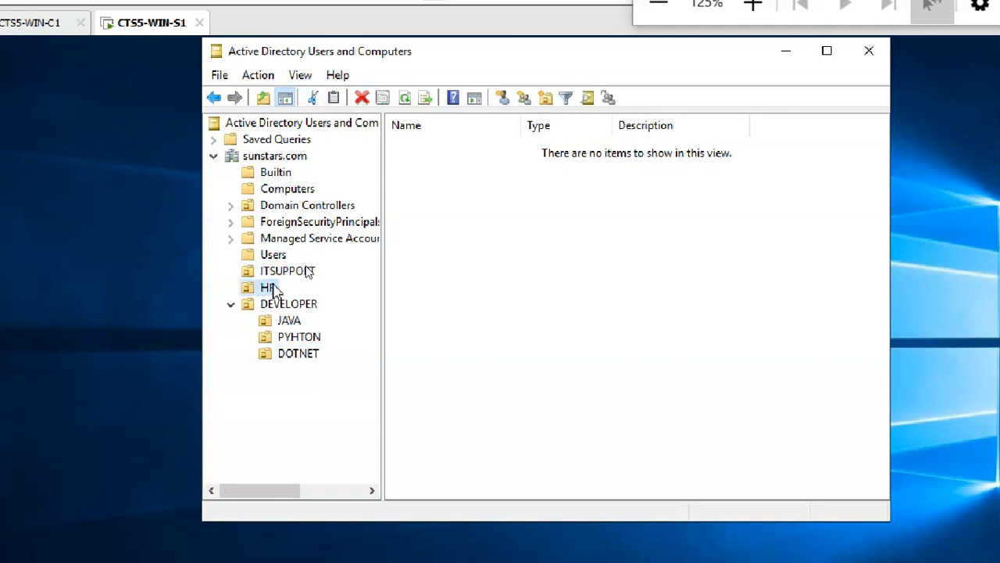
click(296, 305)
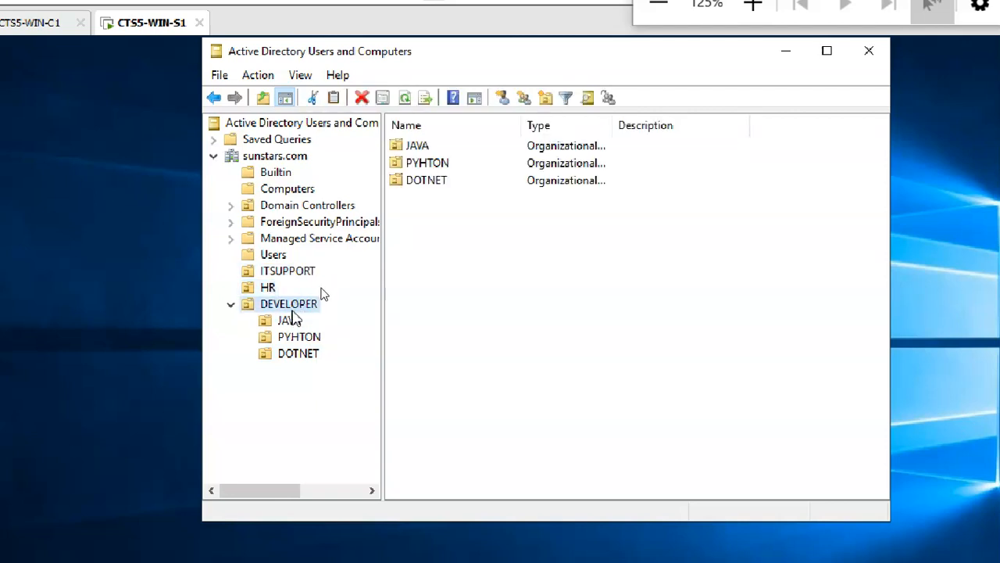
click(297, 322)
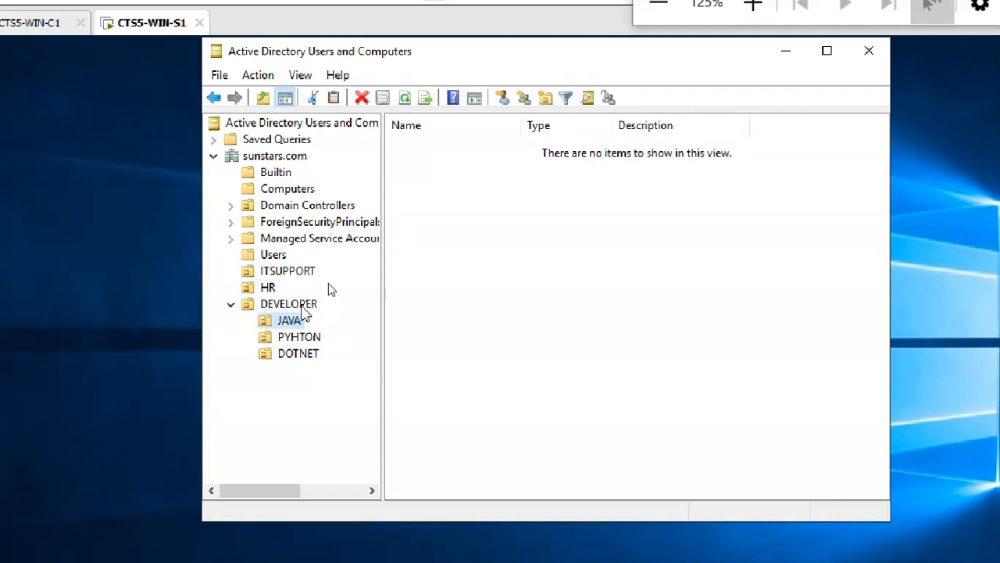
click(297, 304)
click(311, 336)
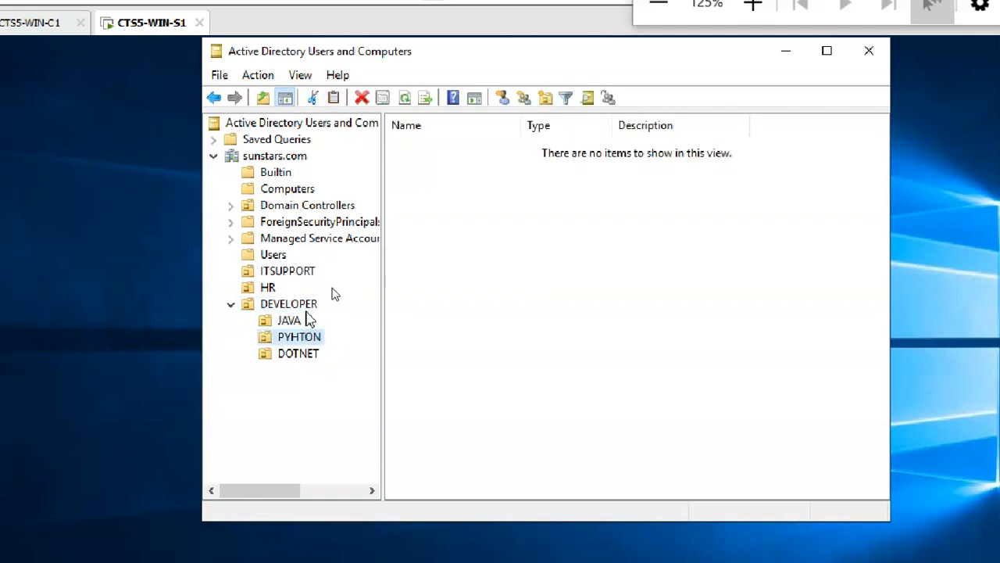
click(317, 356)
click(305, 306)
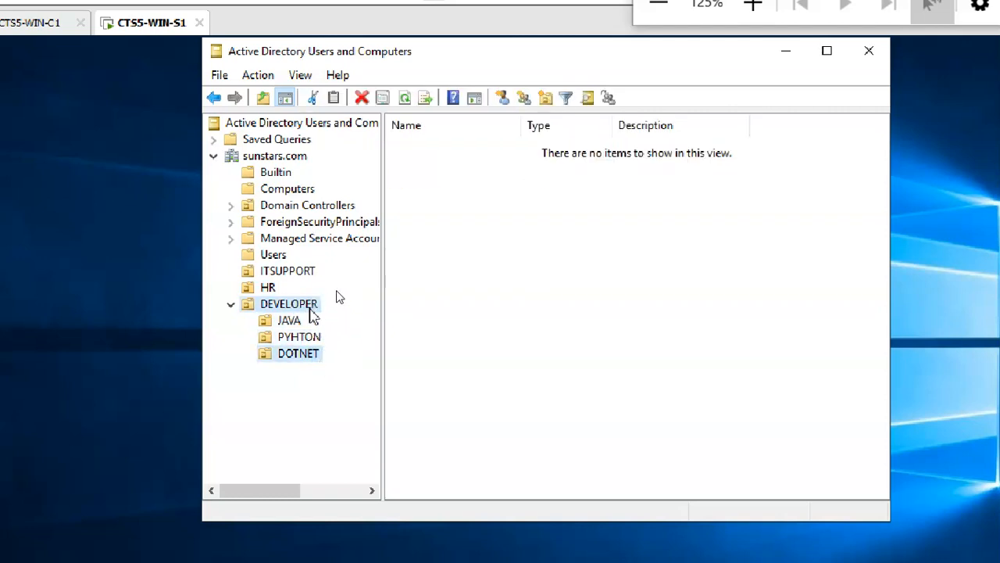
click(281, 272)
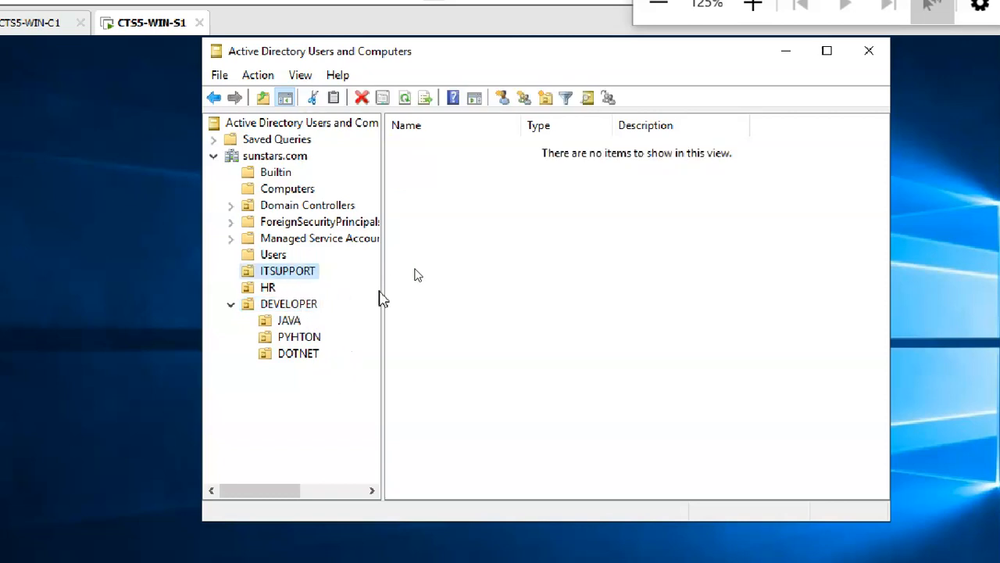
right_click(473, 199)
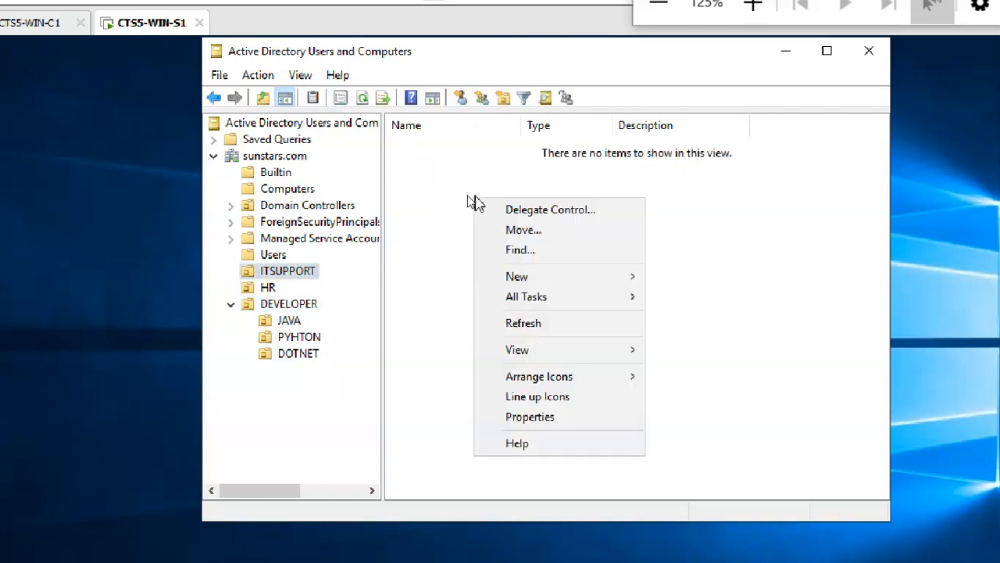
click(310, 269)
click(447, 269)
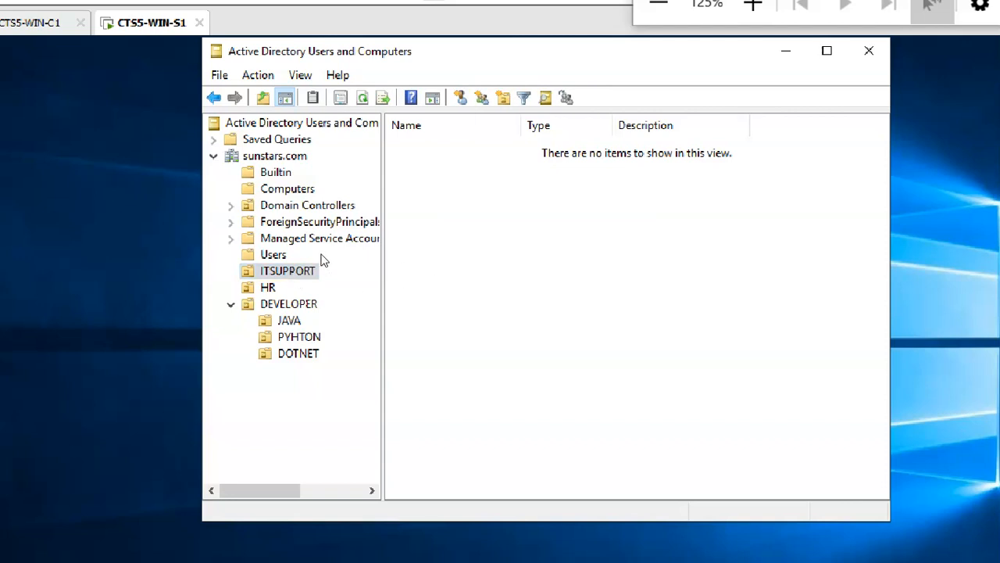
right_click(322, 262)
click(496, 226)
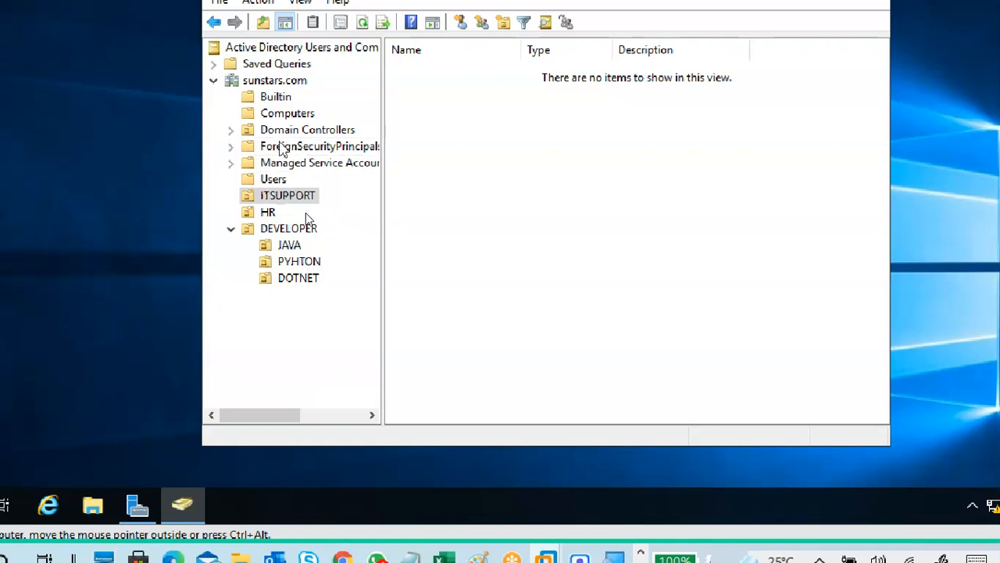
Review the Domain Controllers, Builtin, Computers, ForeignSecurityPrincipals, Managed Service Accounts and Users containers.
click(272, 202)
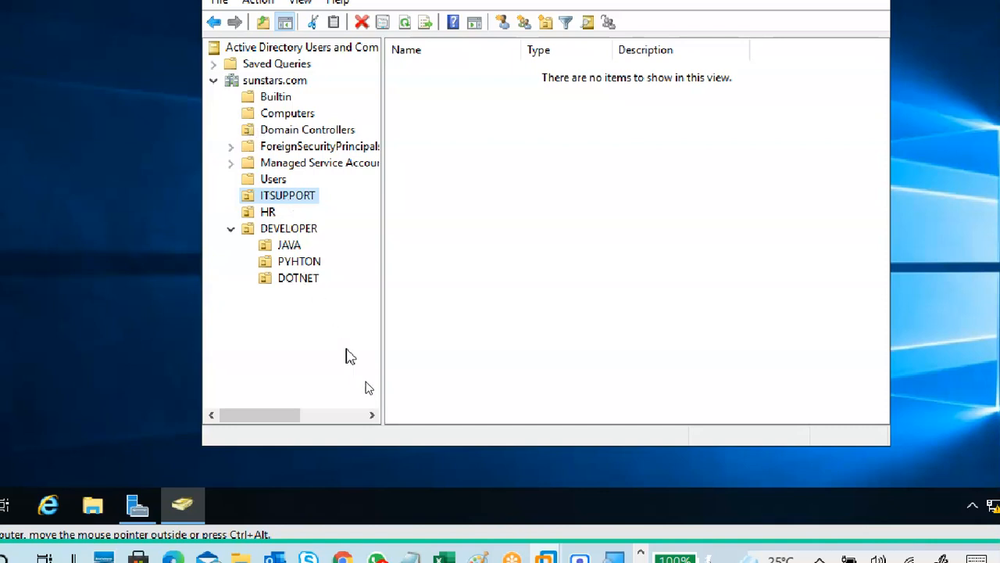
click(324, 131)
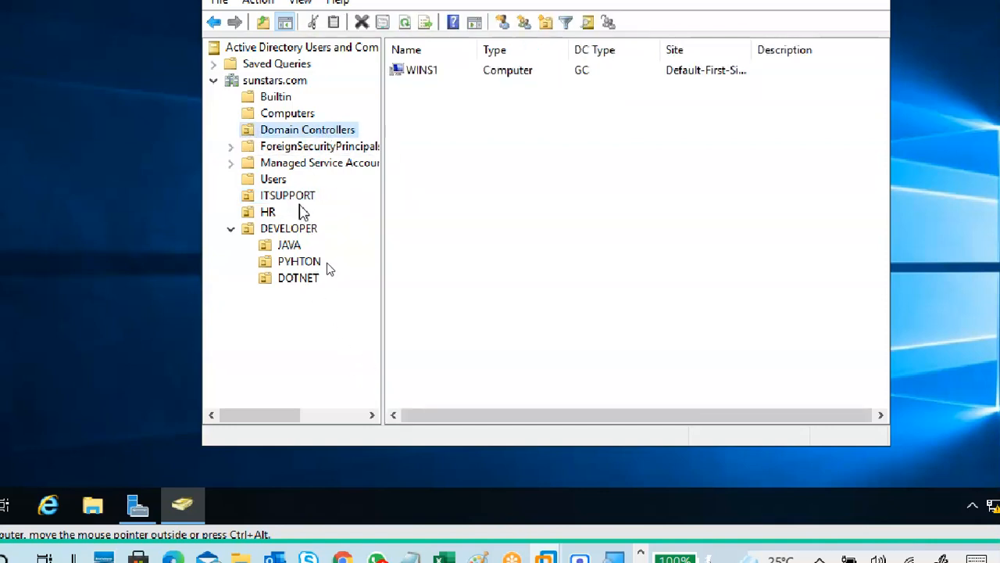
click(302, 200)
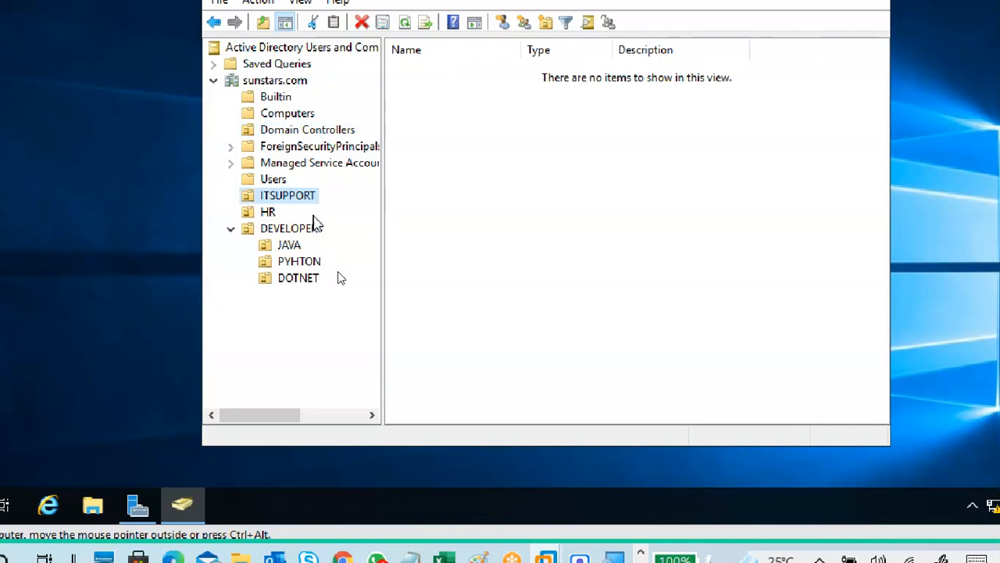
click(280, 99)
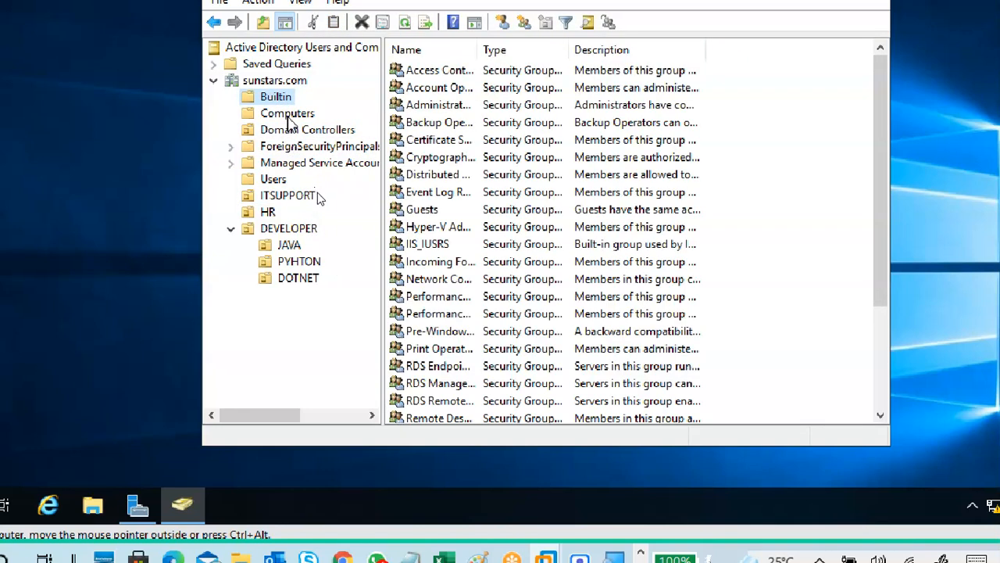
click(287, 116)
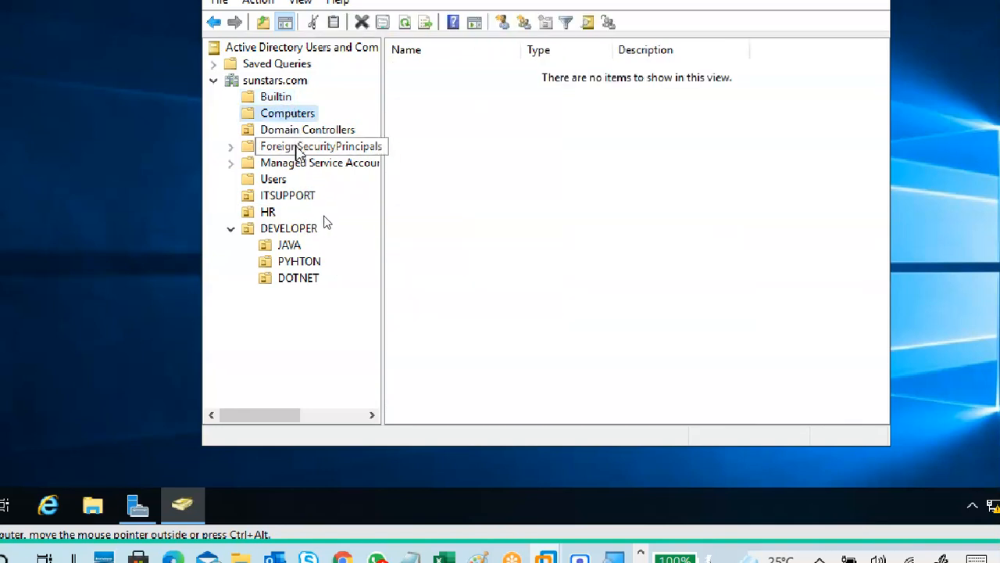
click(297, 148)
click(289, 164)
click(281, 181)
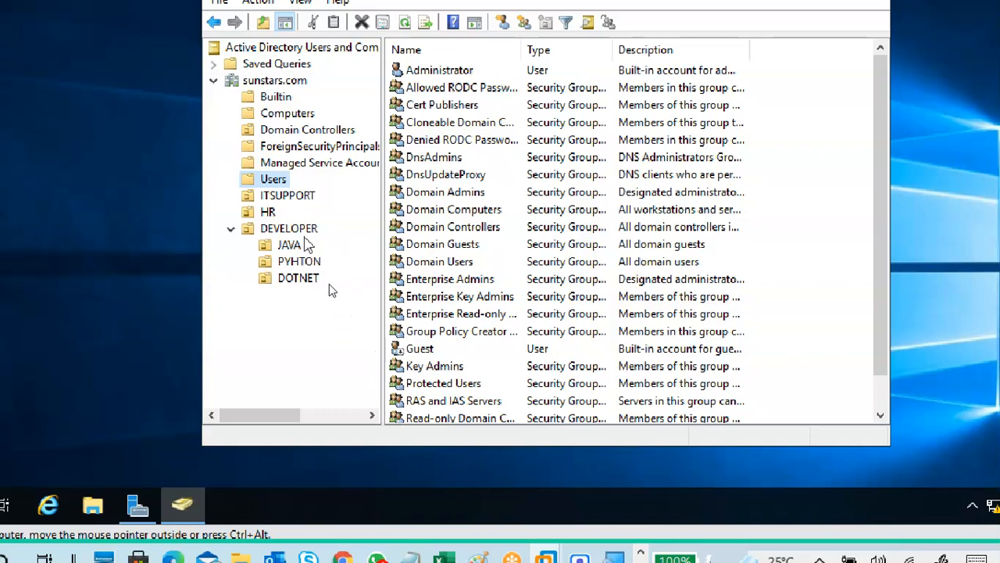
click(281, 130)
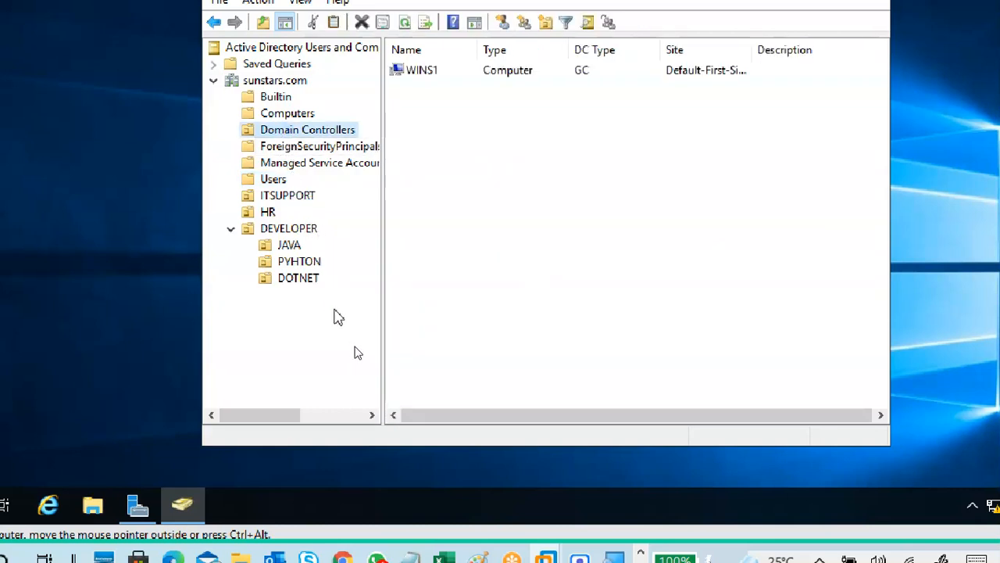
Review sunstars.com's top level and the ITSUPPORT, HR and DEVELOPER units.
click(278, 81)
click(291, 133)
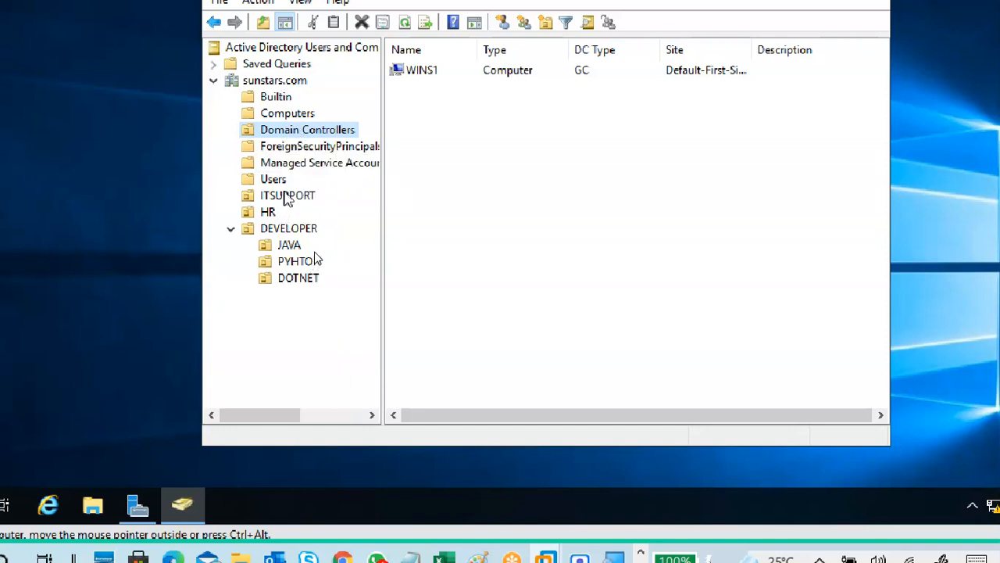
click(287, 197)
click(273, 211)
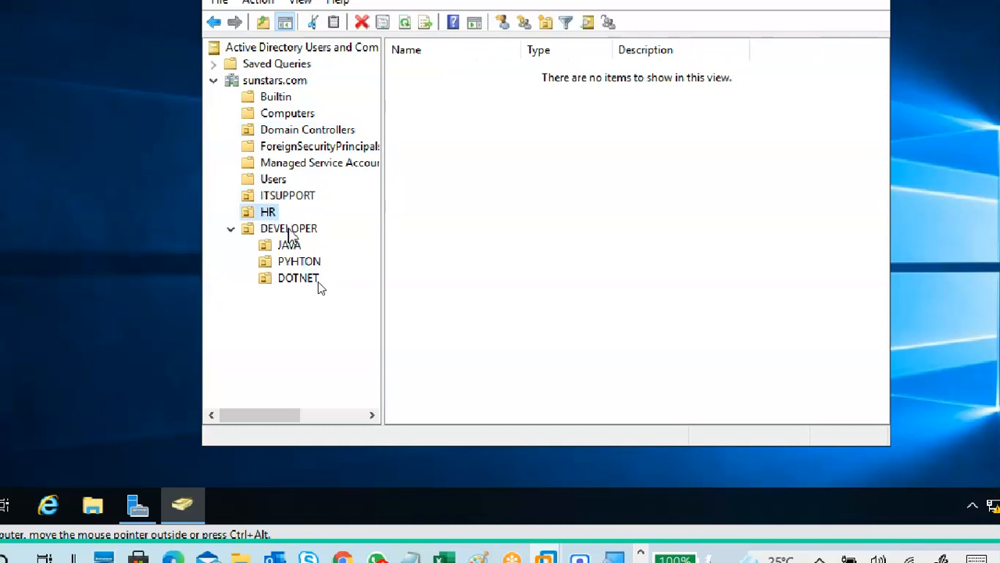
click(286, 228)
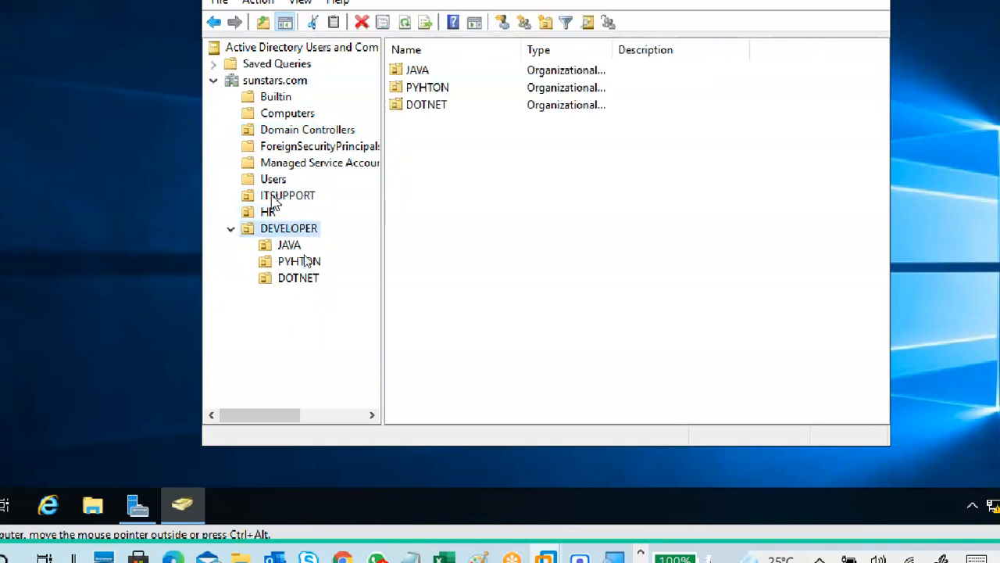
click(281, 131)
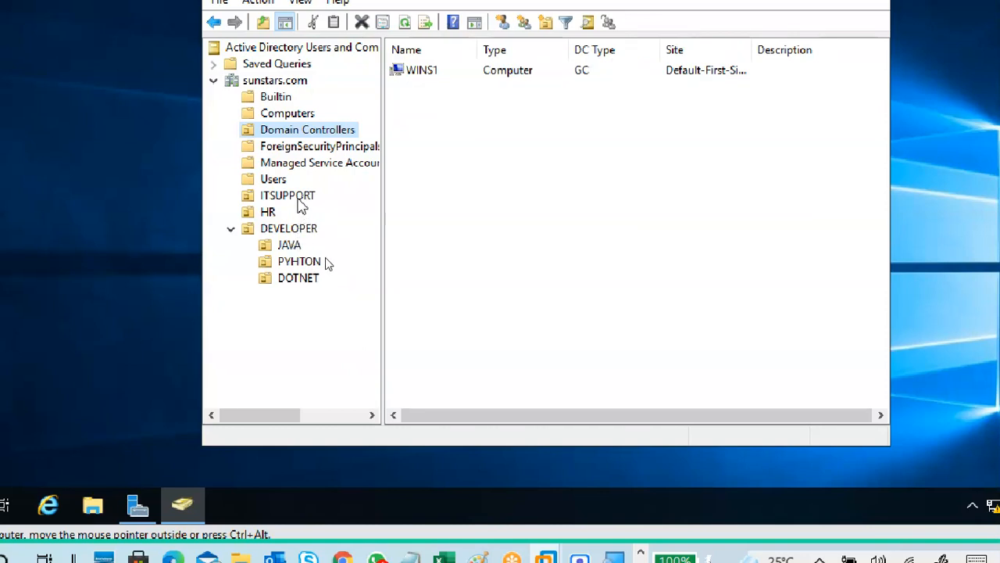
click(299, 197)
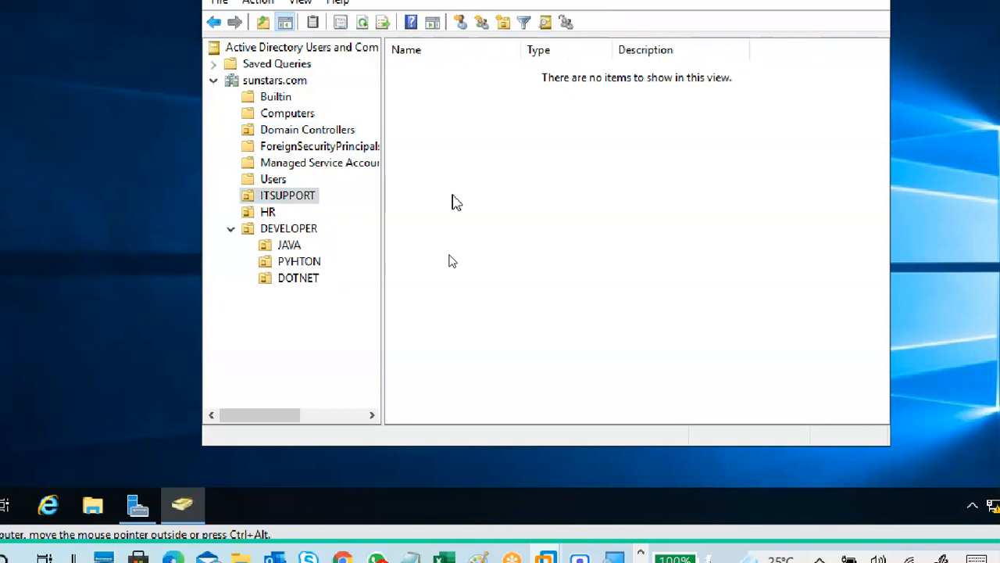
Reselect ITSUPPORT, backing out of a rename so its name stays unchanged.
click(252, 330)
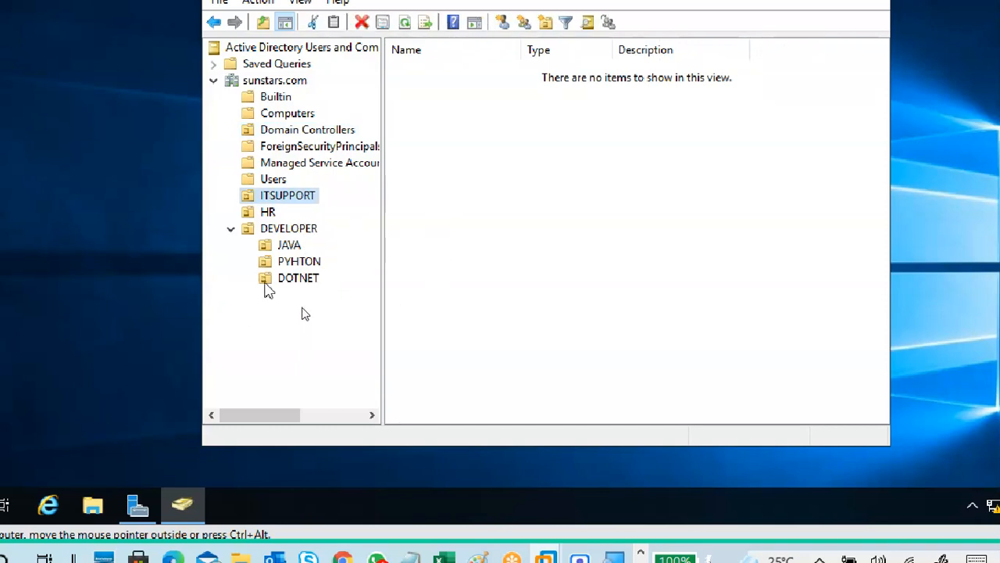
click(273, 198)
click(297, 213)
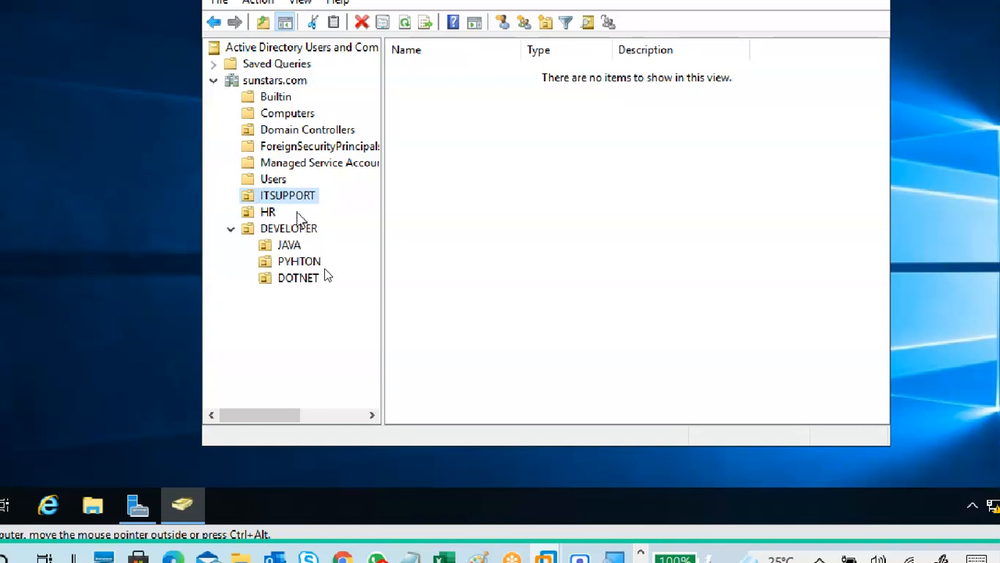
right_click(282, 200)
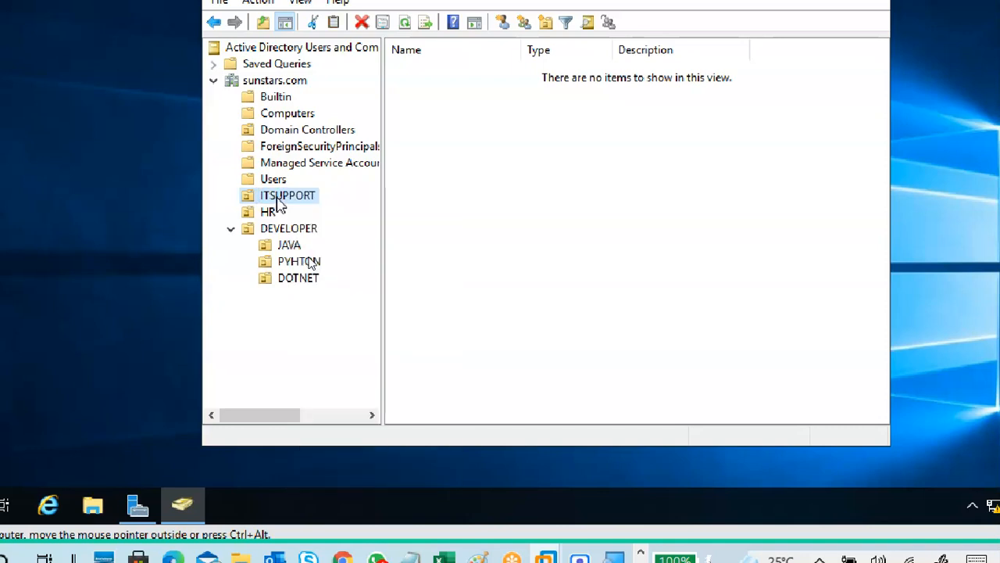
right_click(277, 202)
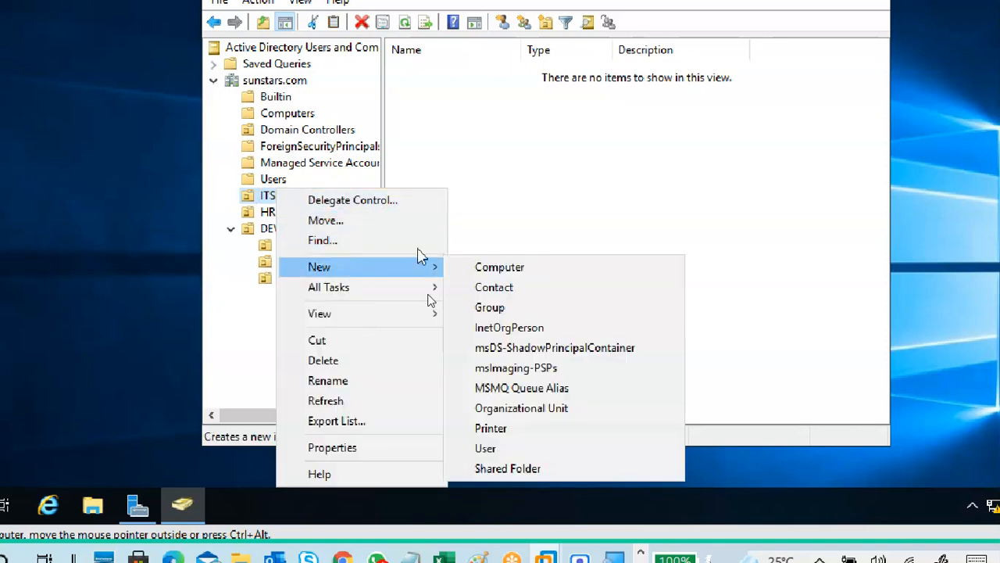
click(240, 308)
click(286, 199)
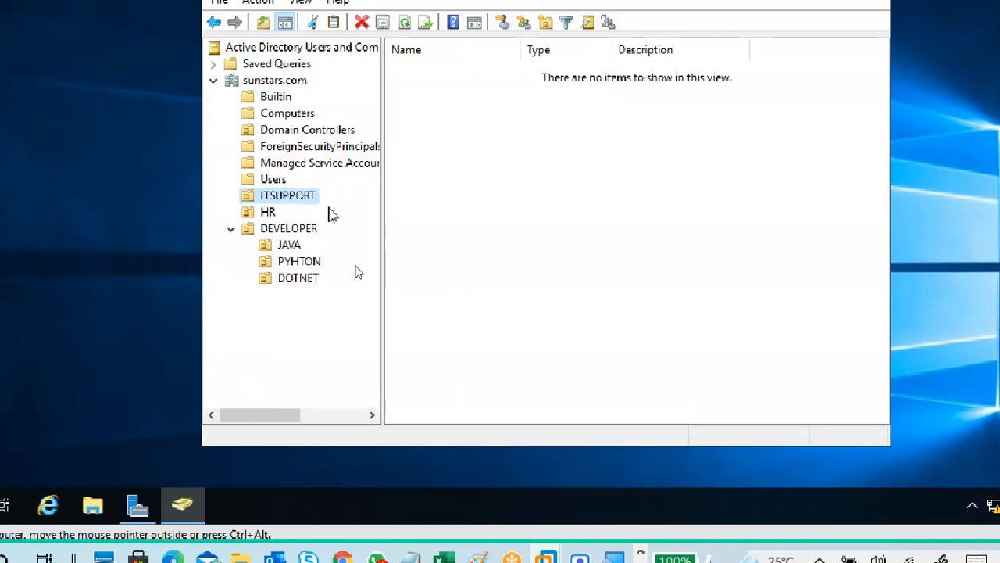
click(614, 178)
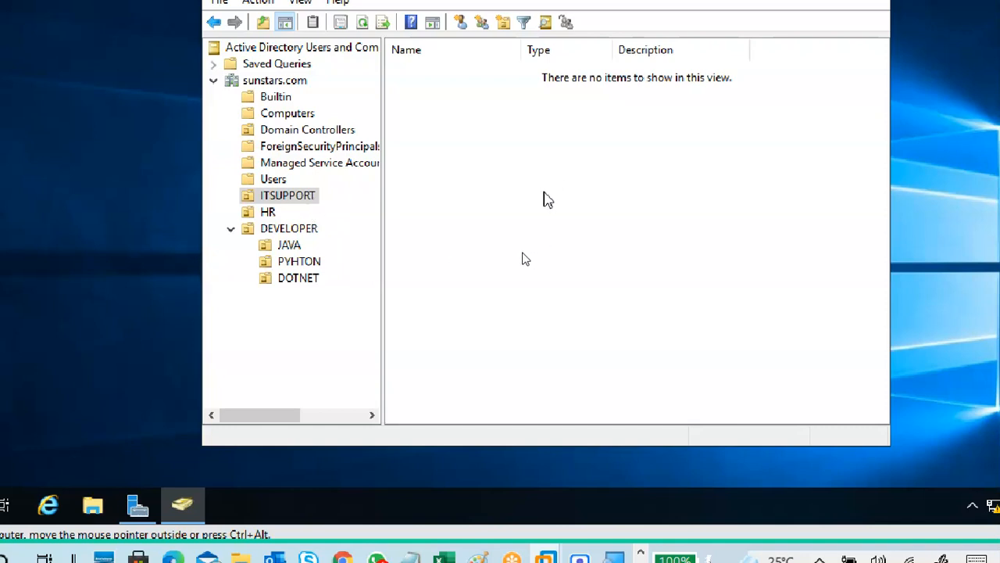
click(301, 116)
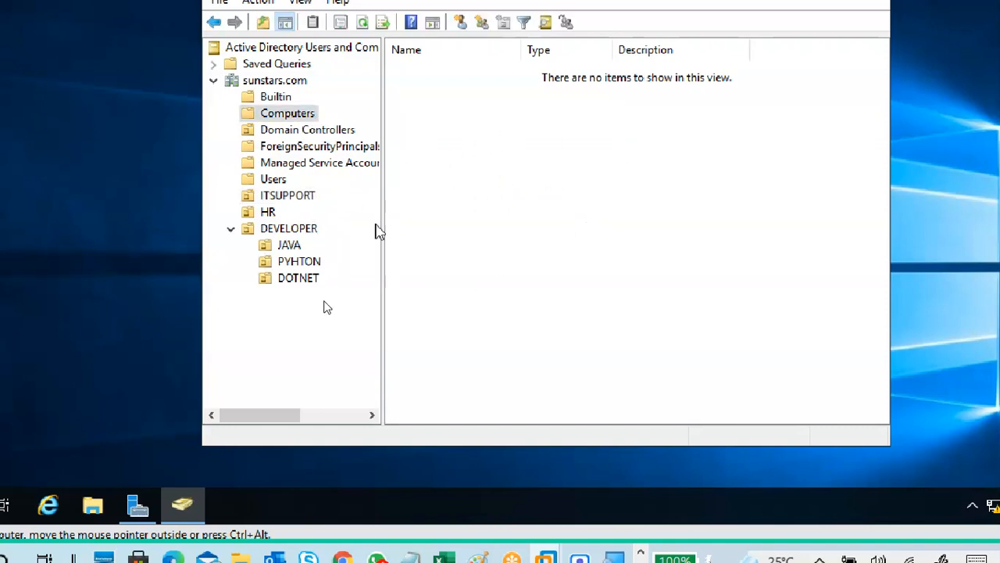
click(282, 199)
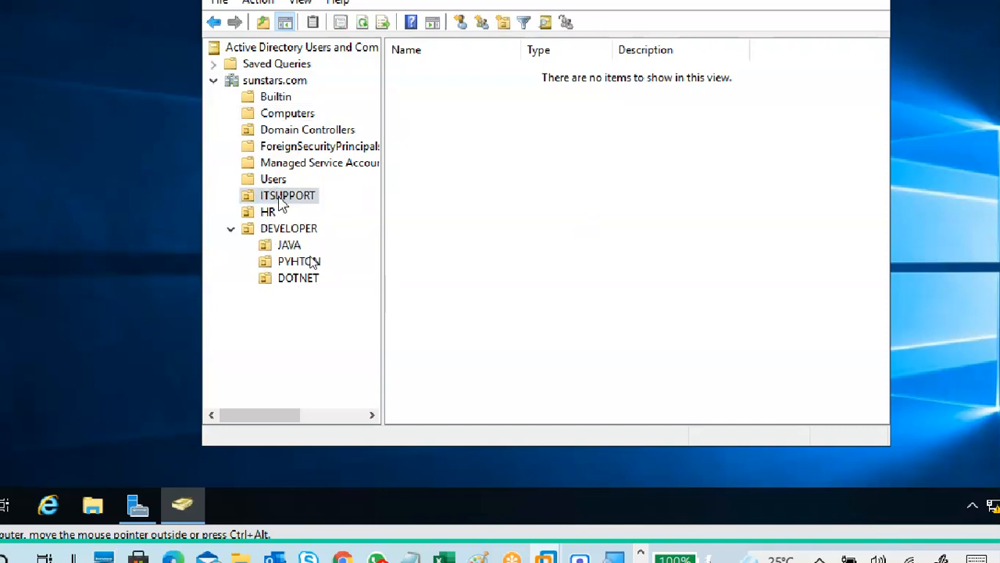
Start a new user in ITSUPPORT with first name ITUSER1 and last name VEDIC.
right_click(282, 200)
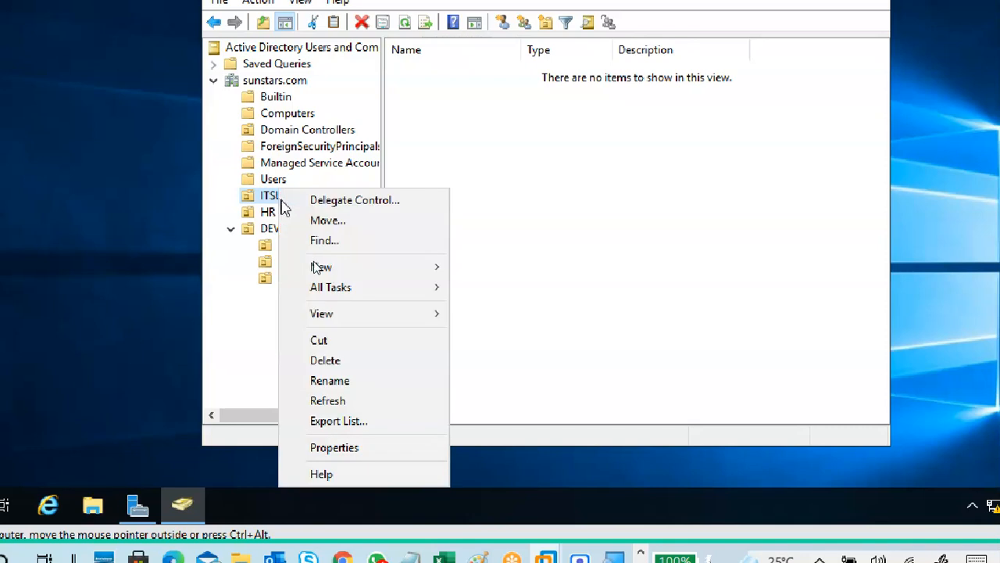
mouse_move(414, 275)
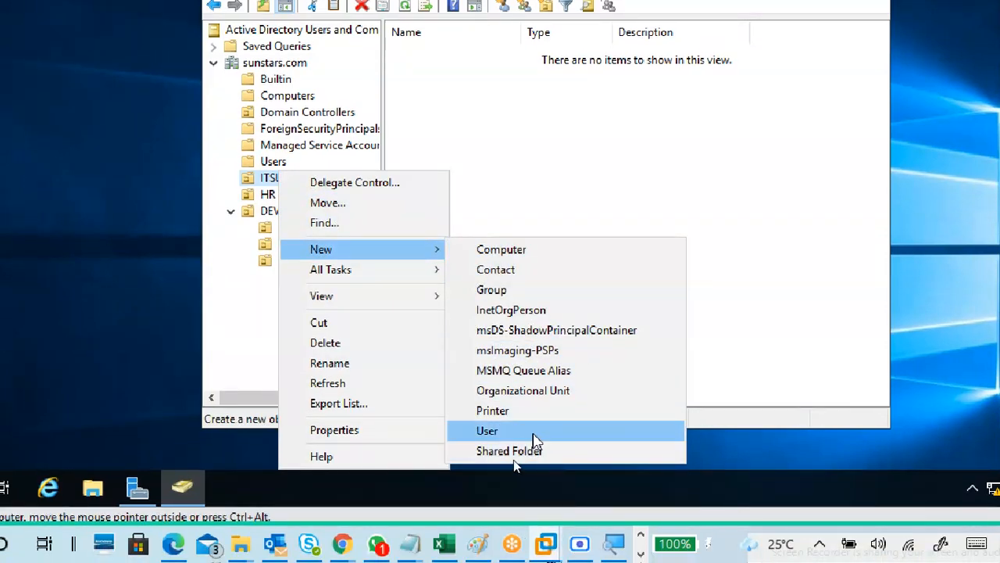
click(533, 435)
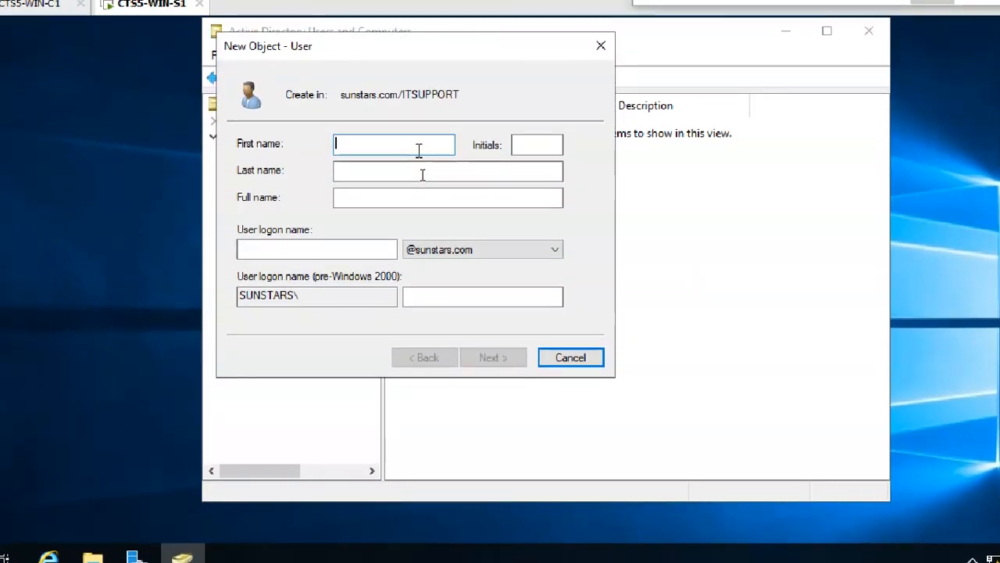
text(ITUSER1)
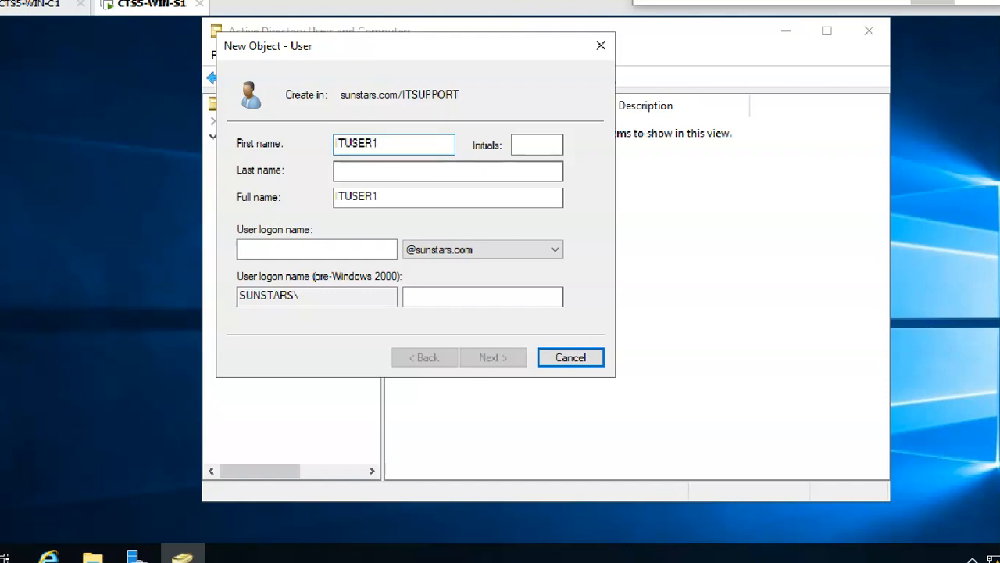
key(Tab)
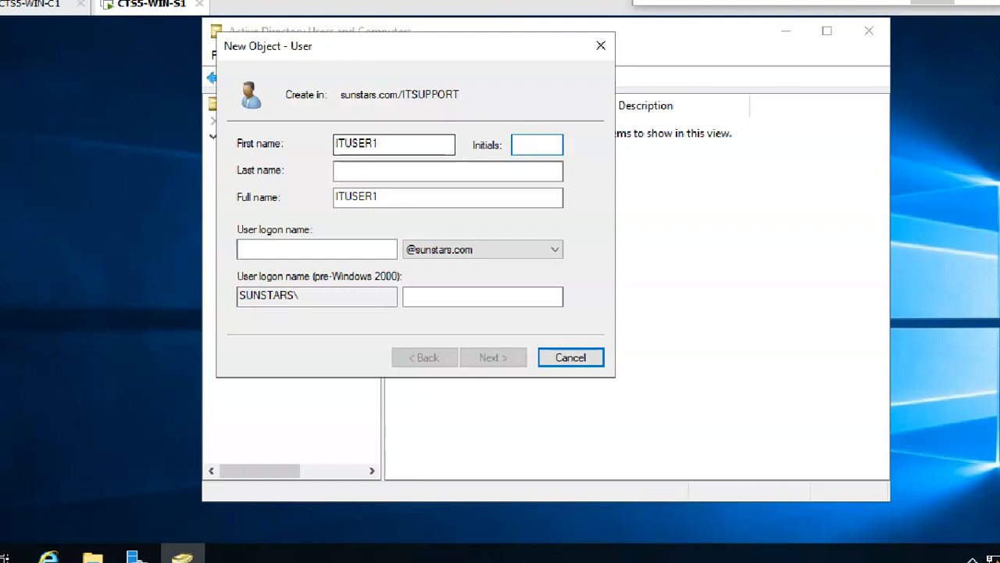
click(404, 169)
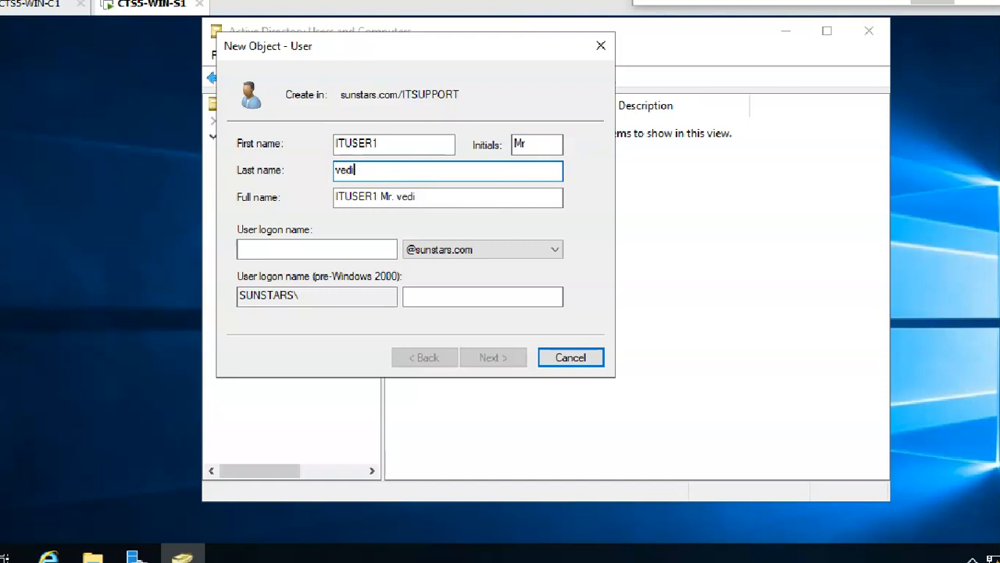
text(VEDIC)
Set the user logon name to ITUSER1 by copying it from the first name.
click(324, 250)
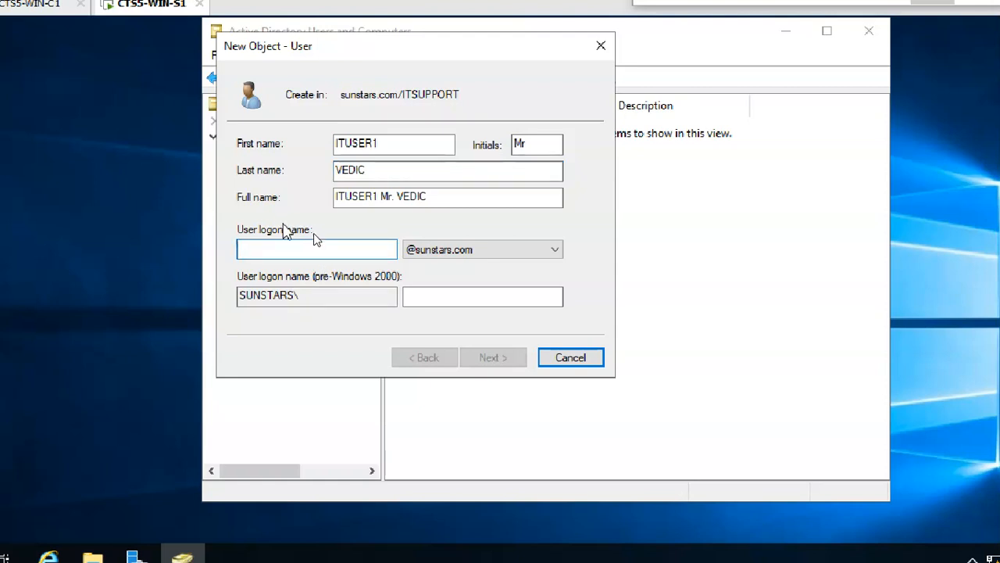
click(395, 143)
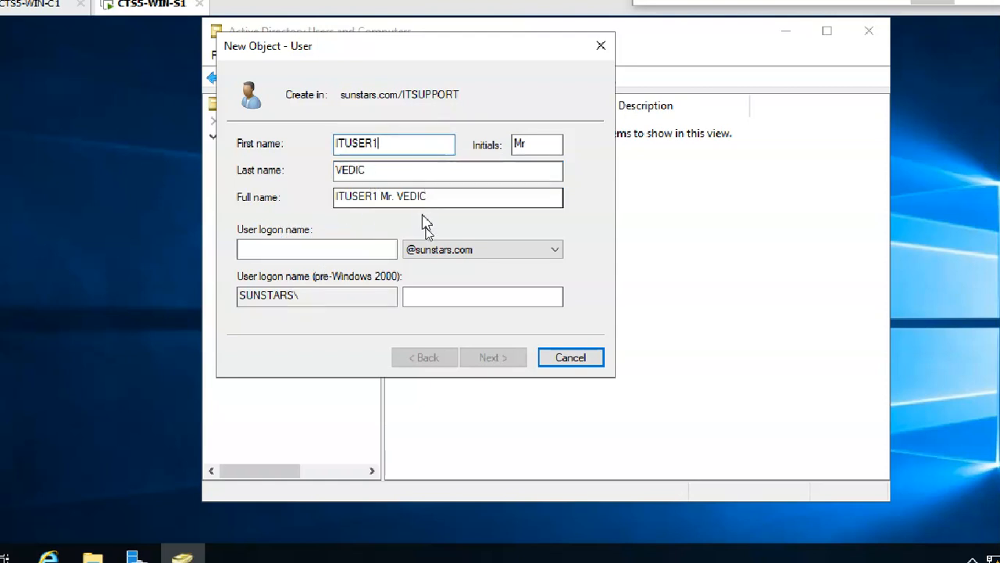
click(359, 248)
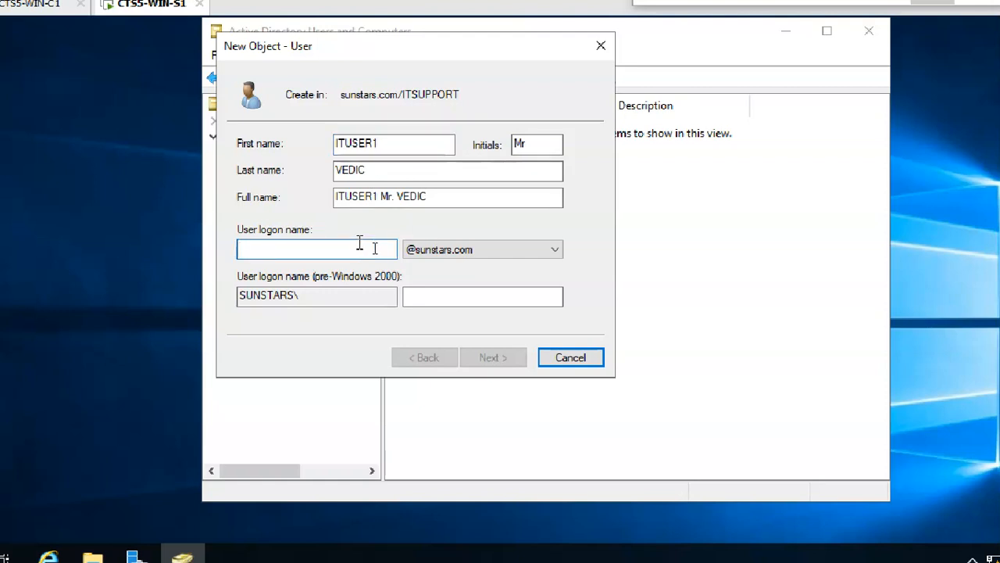
text(SDFDS)
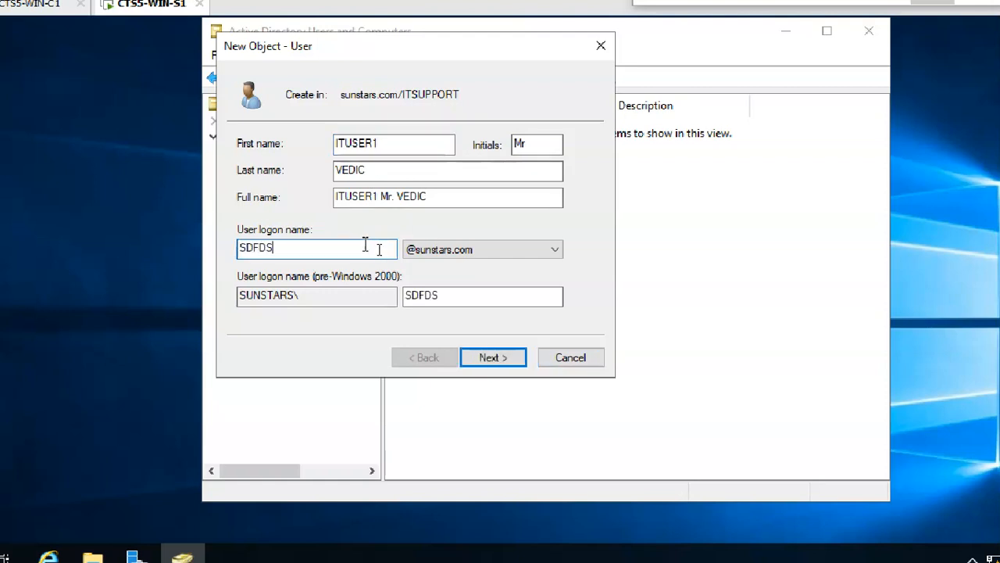
key(BackSpace)
key(BackSpace)
key(BackSpace)
key(BackSpace)
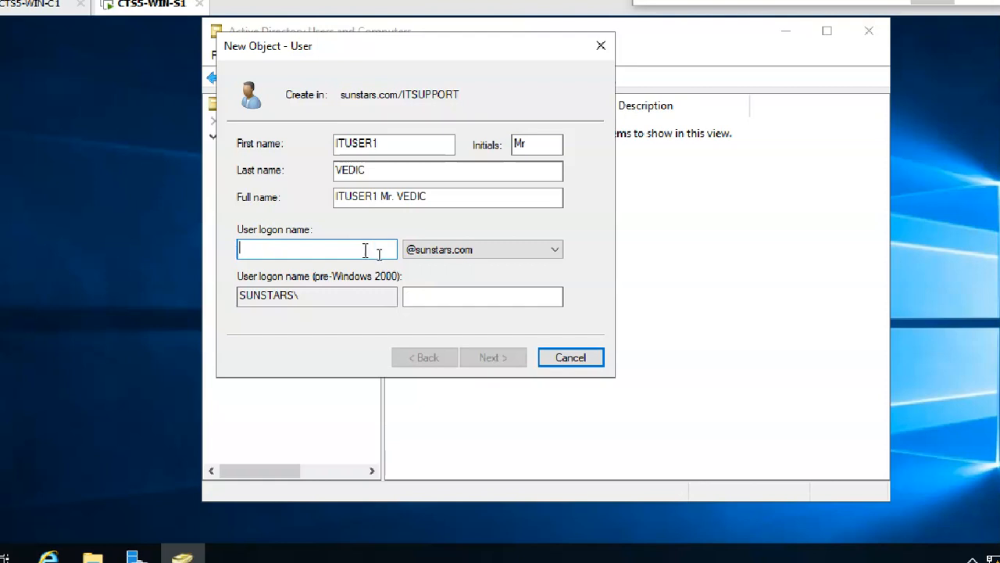
click(402, 144)
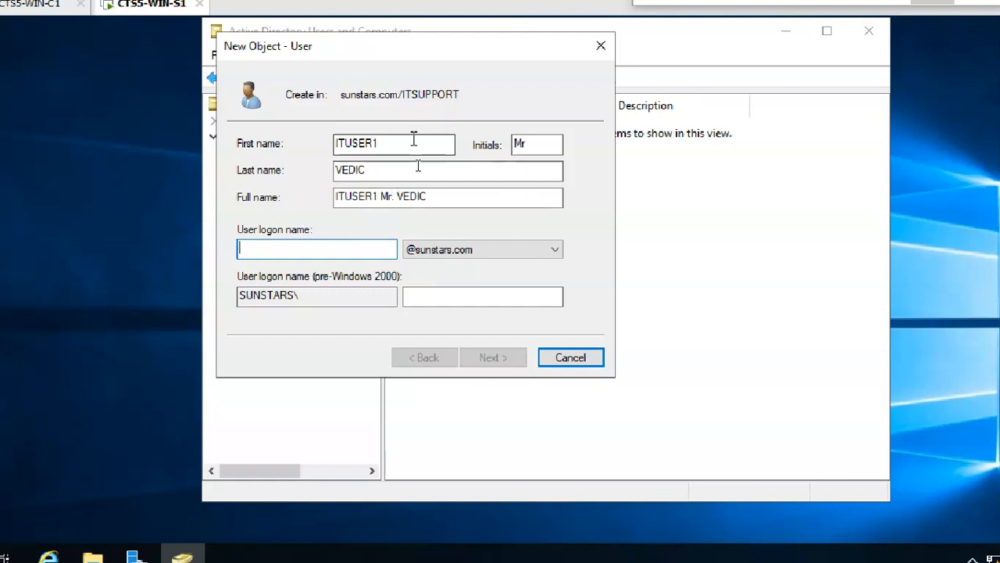
drag(360, 131, 306, 136)
key(ctrl+c)
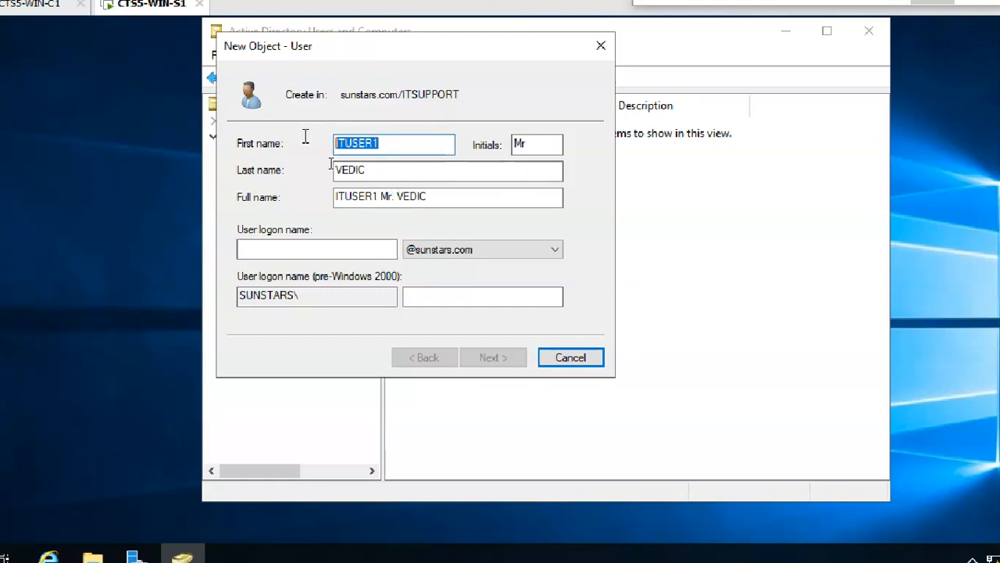
click(309, 252)
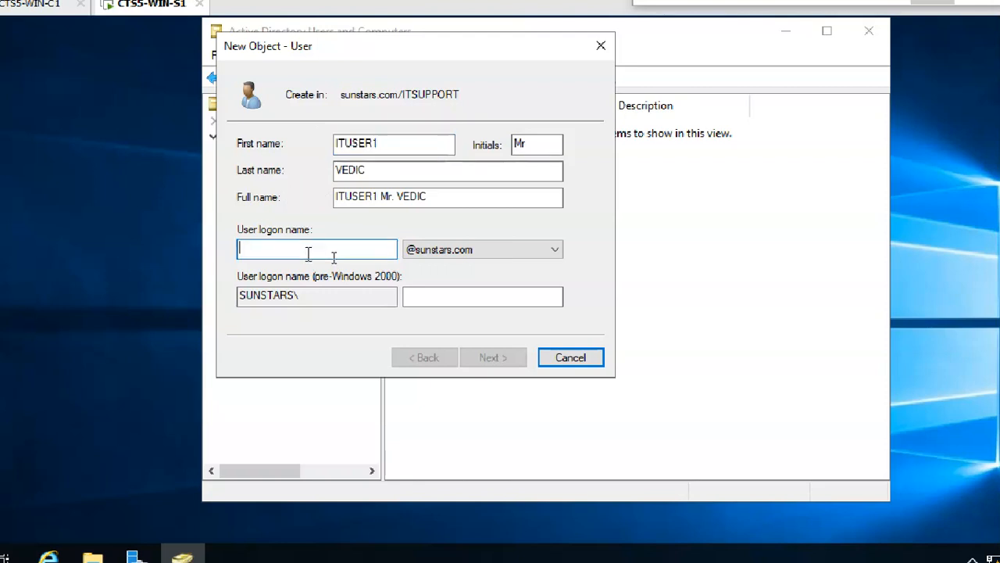
key(ctrl+v)
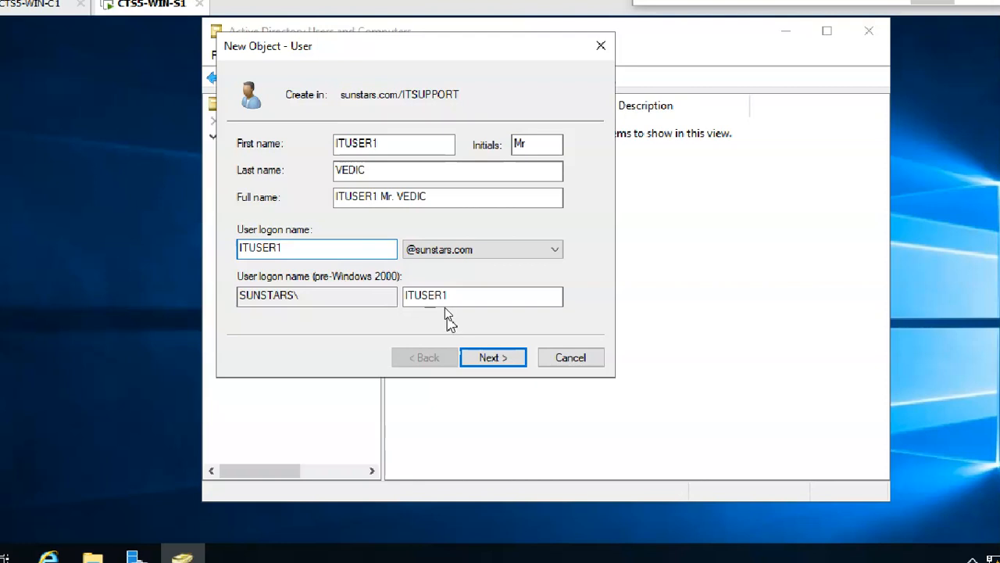
On the password page, untick 'User must change password at next logon' and enter the ITSUPPORT user's password.
click(487, 366)
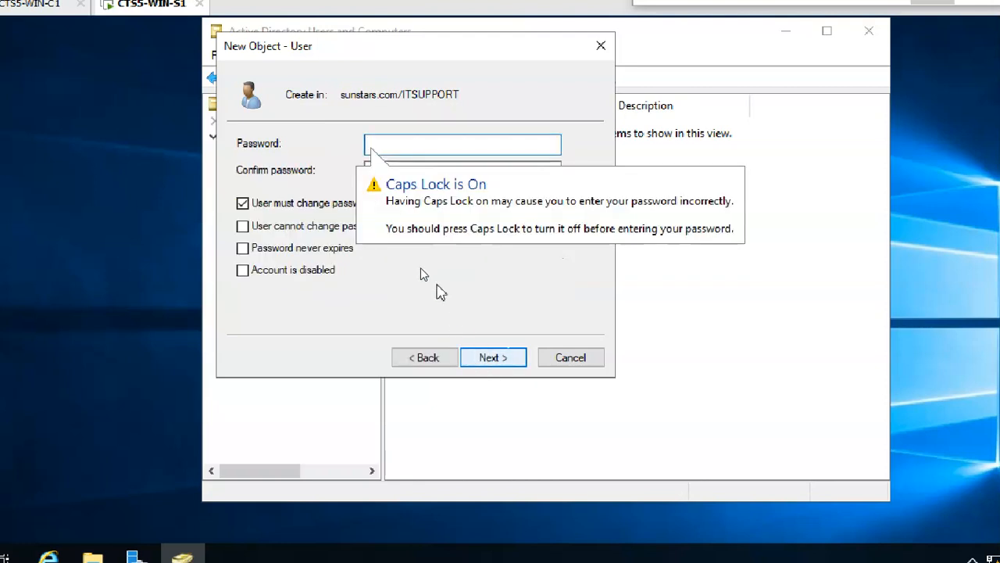
key(Caps_Lock)
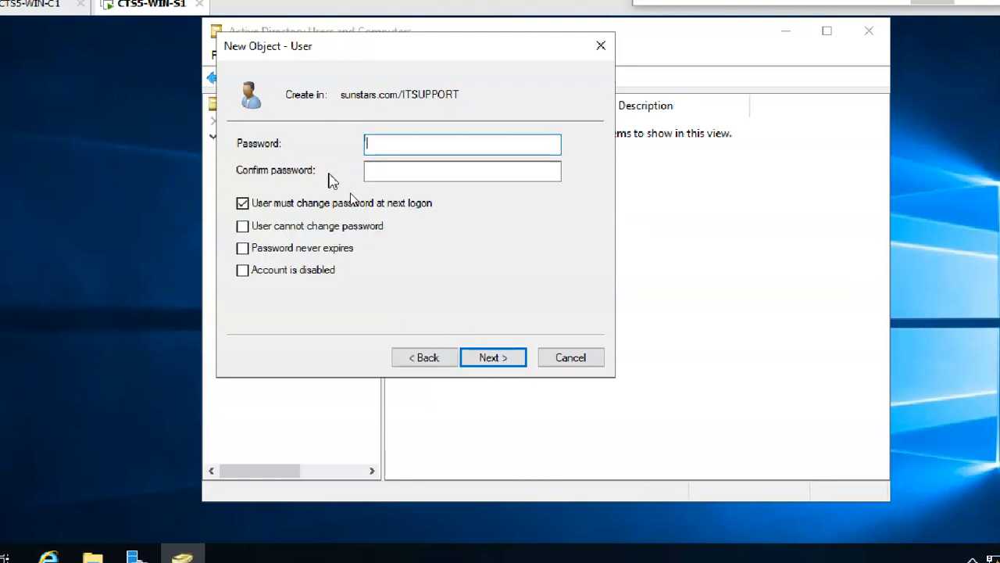
click(330, 204)
click(261, 206)
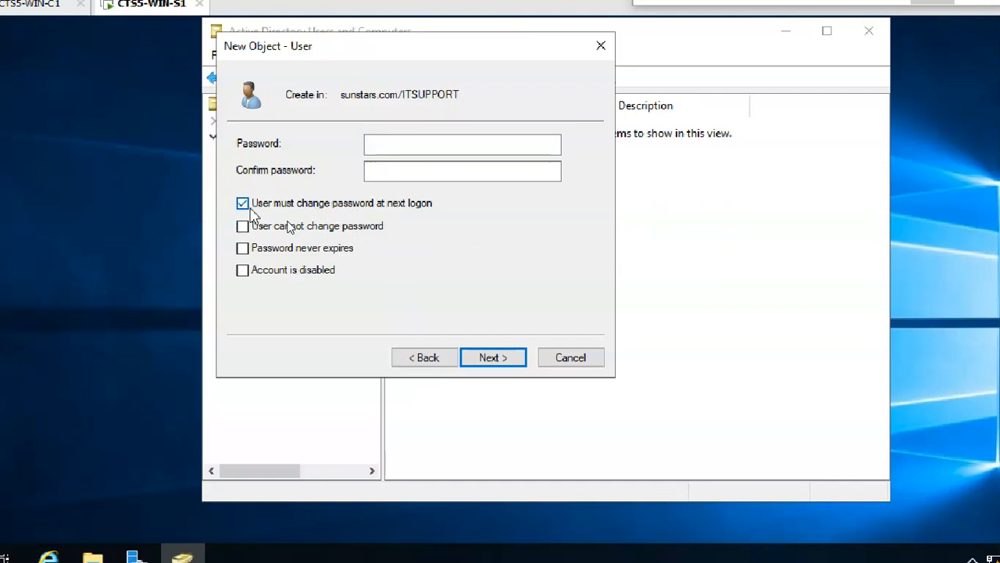
click(277, 205)
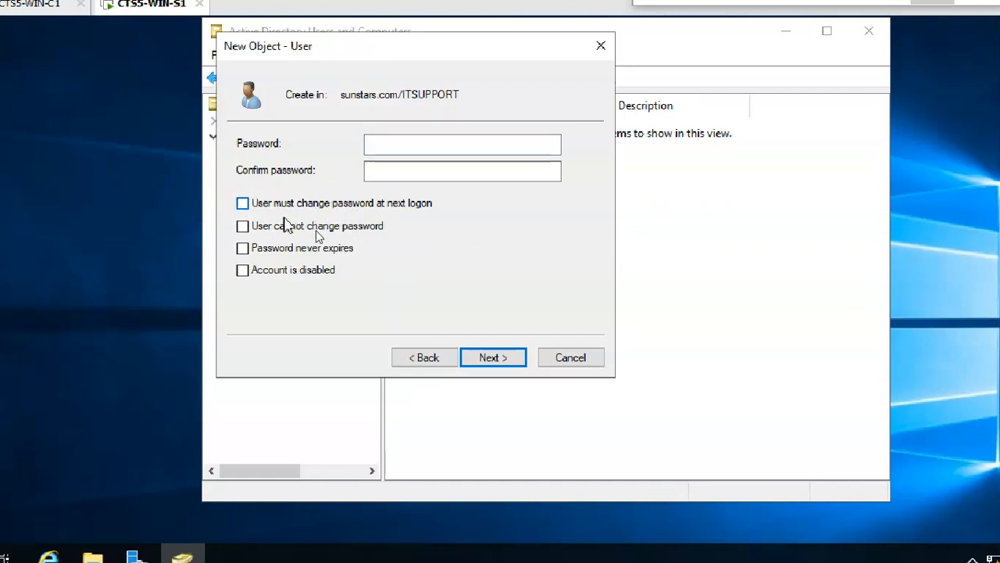
click(429, 147)
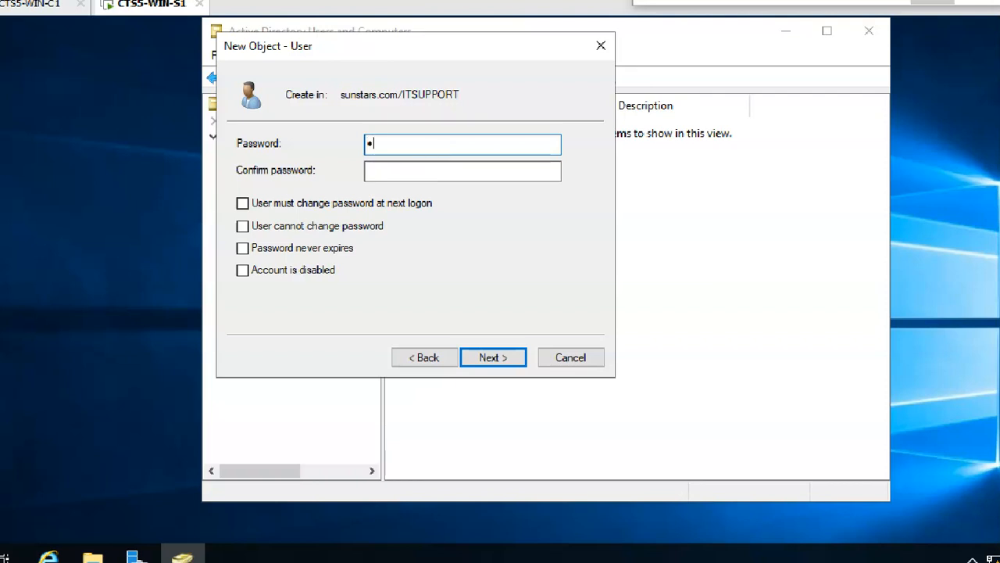
key(BackSpace)
key(BackSpace)
key(BackSpace)
text(•••••)
key(Tab)
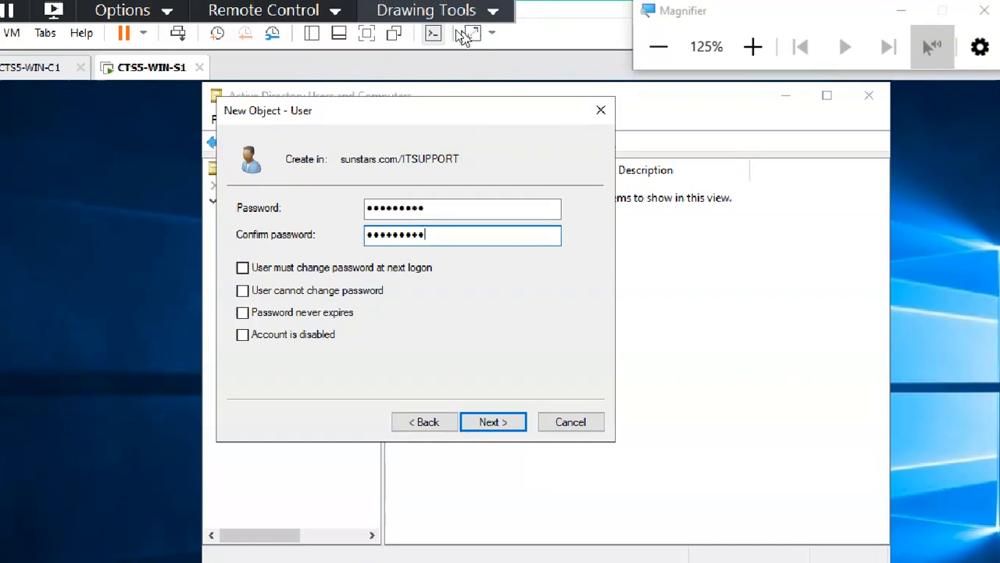
click(468, 35)
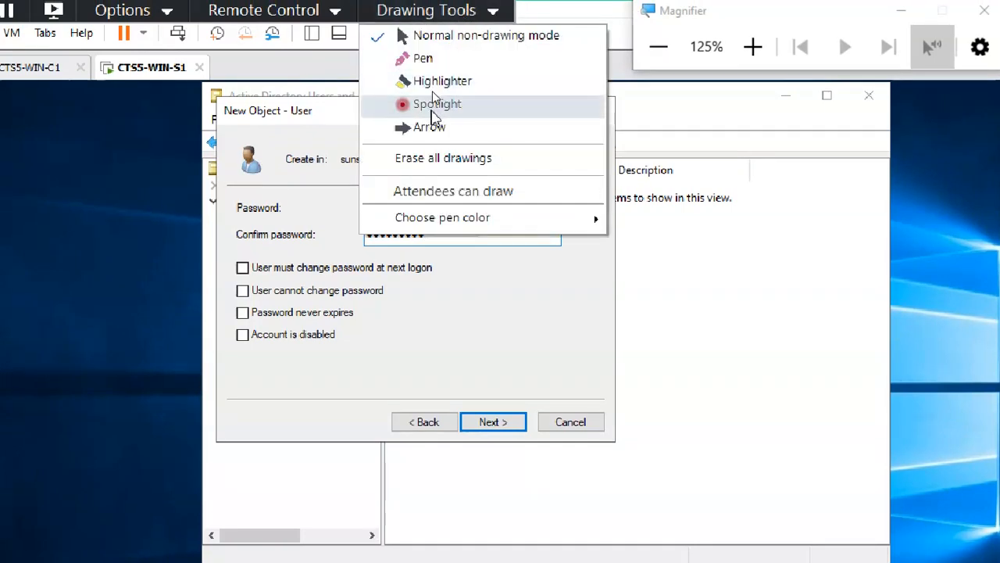
click(416, 61)
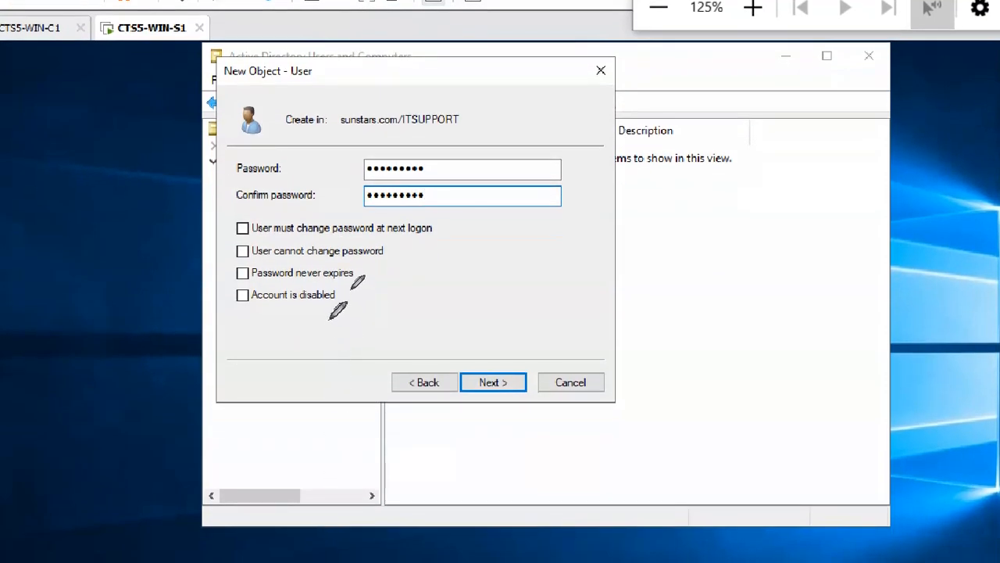
drag(326, 311, 354, 305)
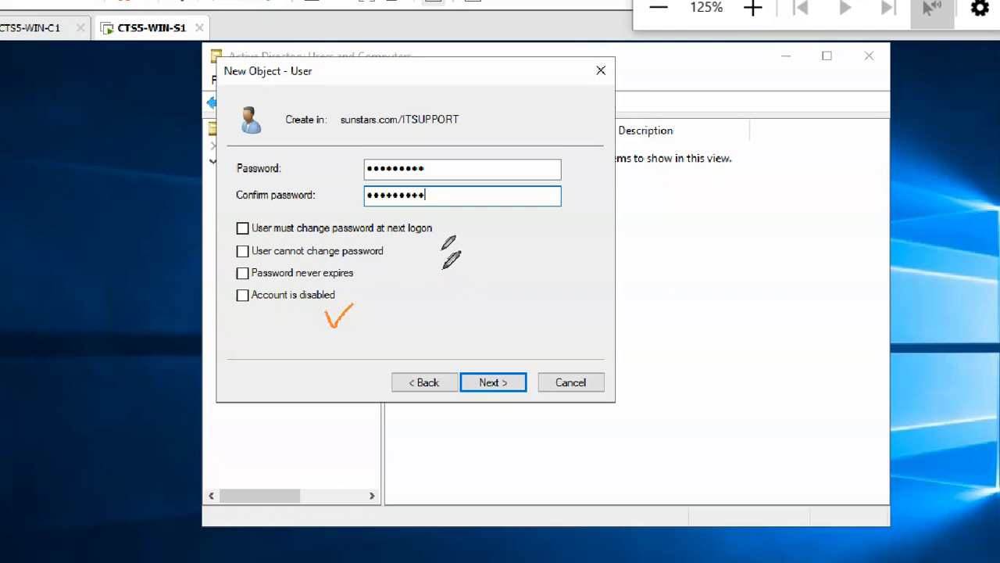
mouse_move(493, 249)
mouse_down()
mouse_move(508, 285)
mouse_move(536, 259)
mouse_move(539, 279)
mouse_up()
mouse_move(537, 244)
mouse_down()
mouse_move(559, 270)
mouse_move(605, 227)
mouse_move(609, 248)
mouse_move(655, 181)
mouse_move(668, 208)
mouse_move(706, 194)
mouse_move(727, 160)
mouse_move(754, 153)
mouse_move(774, 168)
mouse_up()
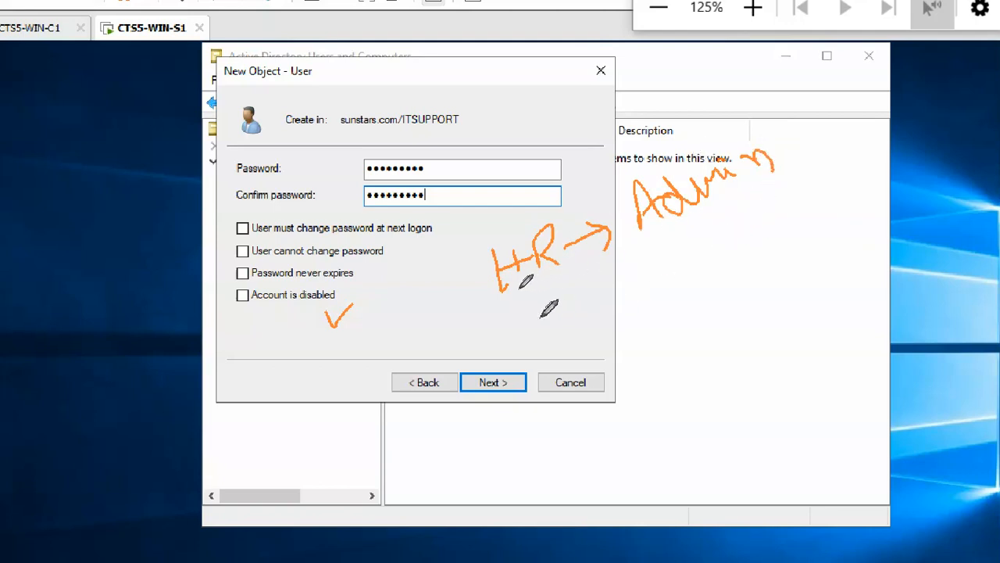
mouse_move(536, 340)
mouse_down()
mouse_move(547, 321)
mouse_move(570, 332)
mouse_move(614, 326)
mouse_up()
mouse_move(549, 277)
mouse_down()
mouse_move(569, 309)
mouse_move(631, 297)
mouse_move(661, 231)
mouse_move(623, 332)
mouse_up()
drag(617, 293, 637, 330)
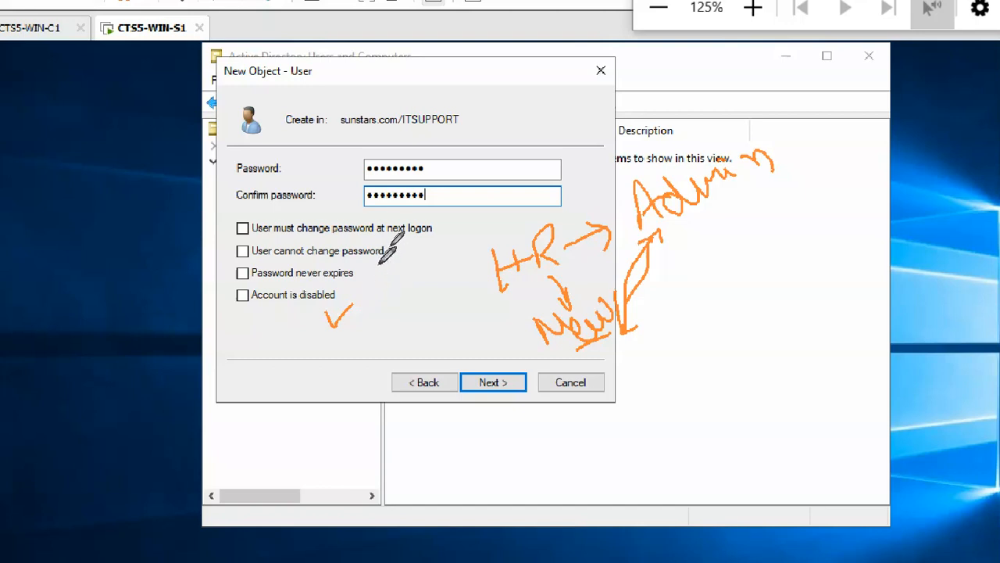
drag(237, 223, 270, 202)
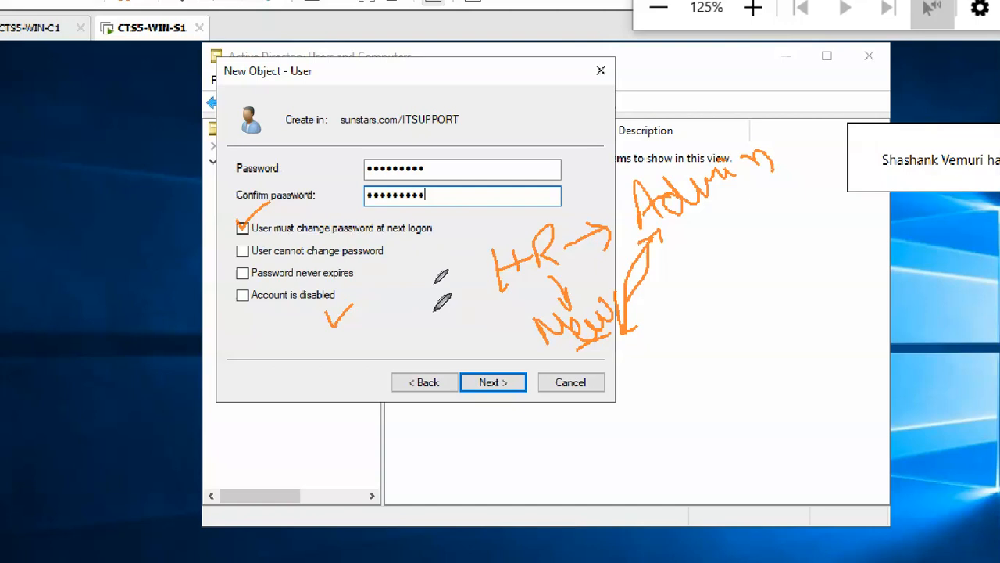
mouse_move(660, 295)
mouse_down()
mouse_move(625, 283)
mouse_move(547, 344)
mouse_move(663, 296)
mouse_up()
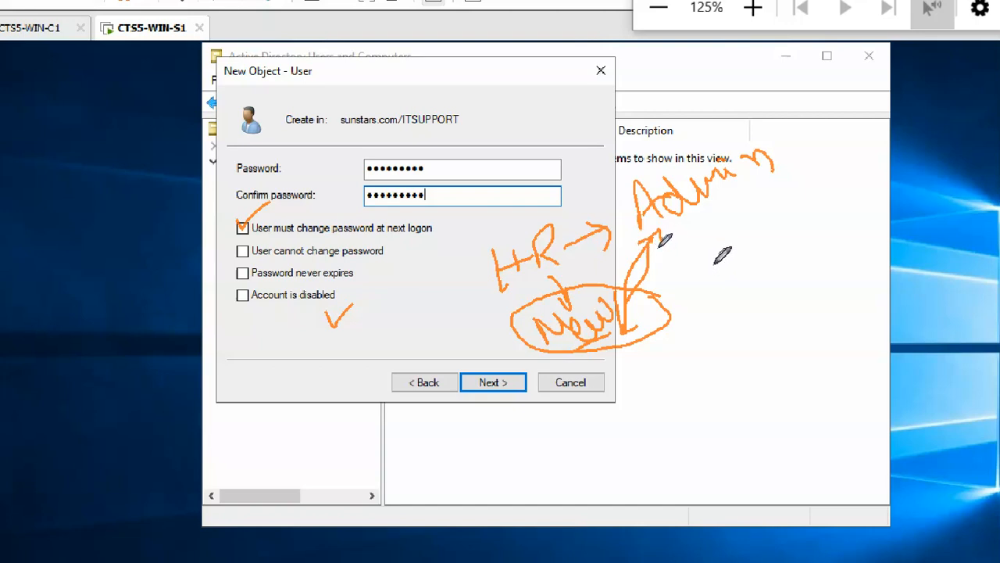
mouse_move(722, 255)
mouse_down()
mouse_move(726, 263)
mouse_move(754, 233)
mouse_move(751, 248)
mouse_move(767, 247)
mouse_move(765, 270)
mouse_up()
drag(756, 241, 773, 226)
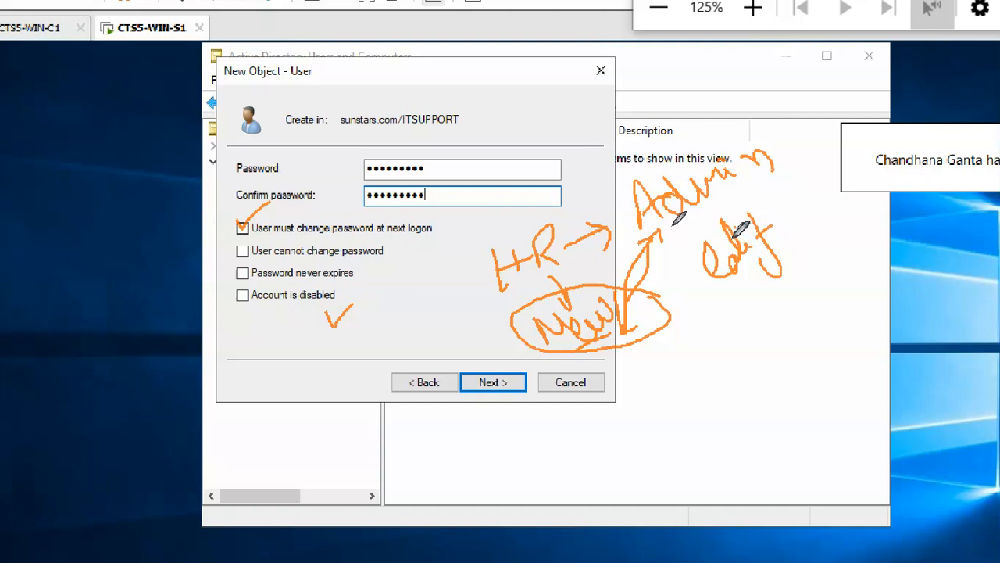
drag(701, 341, 830, 290)
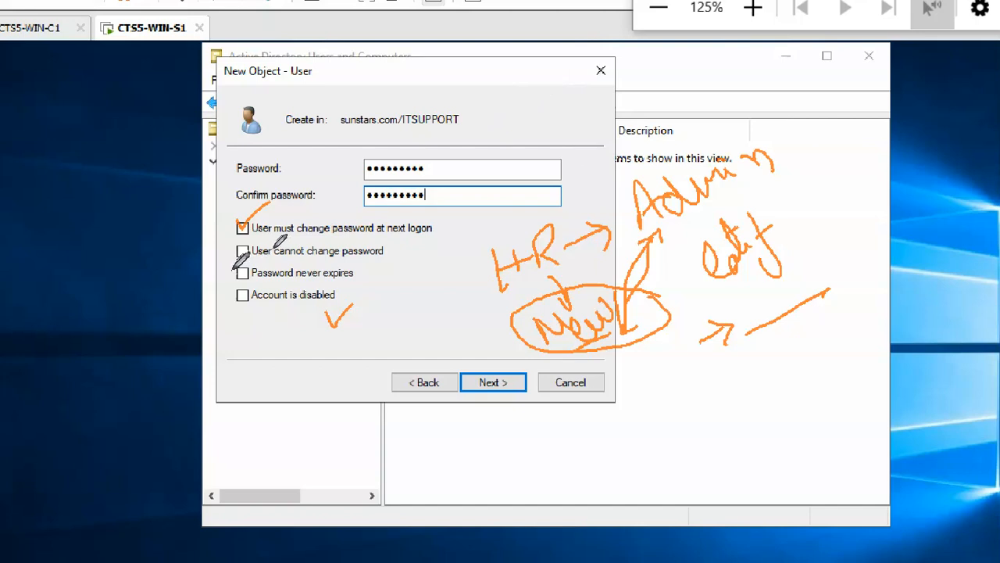
drag(230, 257, 268, 245)
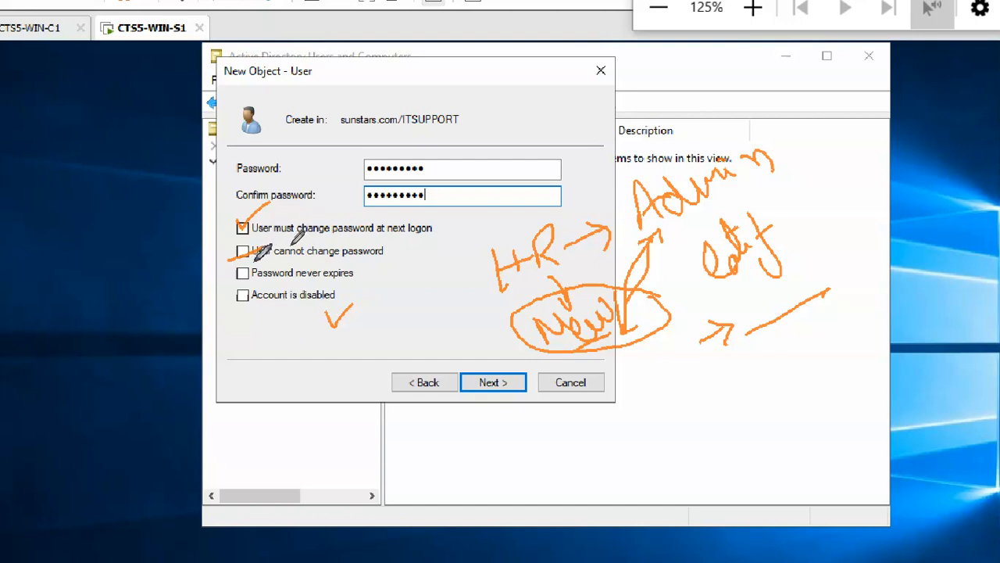
Draw pen annotations over the password page and its account option checkboxes.
drag(222, 284, 258, 261)
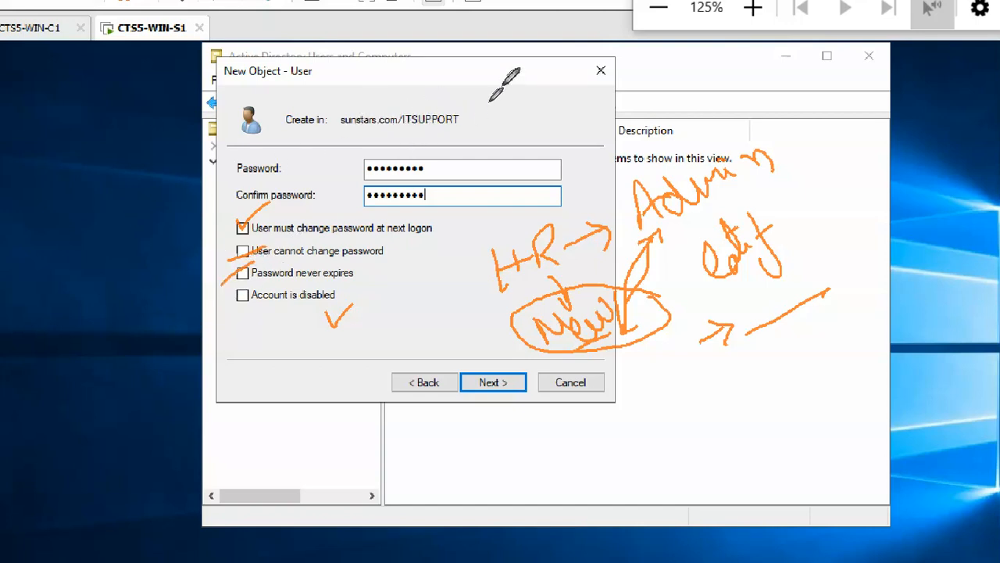
drag(501, 85, 525, 127)
drag(541, 90, 567, 114)
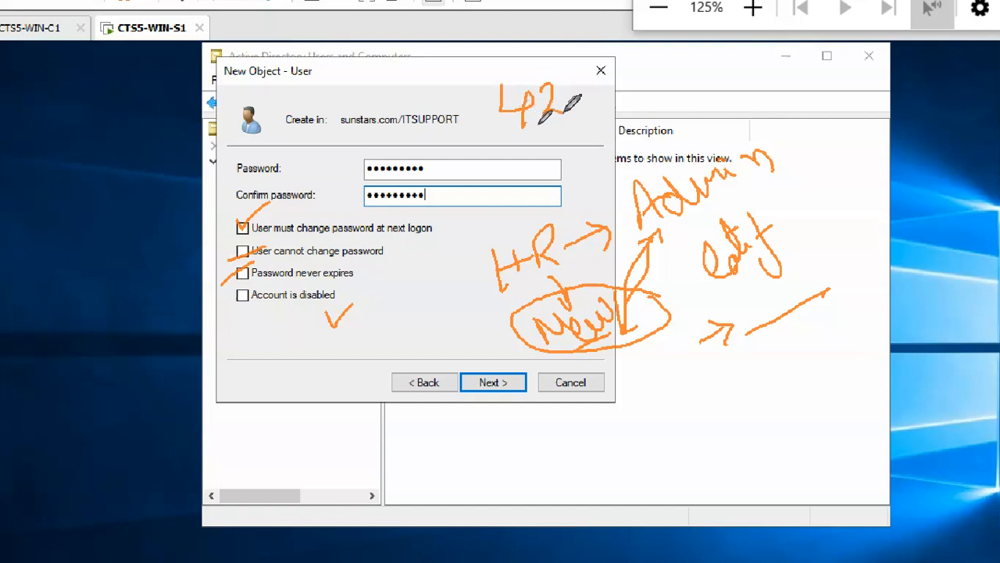
mouse_move(520, 137)
mouse_down()
mouse_move(550, 131)
mouse_move(572, 111)
mouse_move(608, 111)
mouse_move(620, 144)
mouse_move(604, 127)
mouse_up()
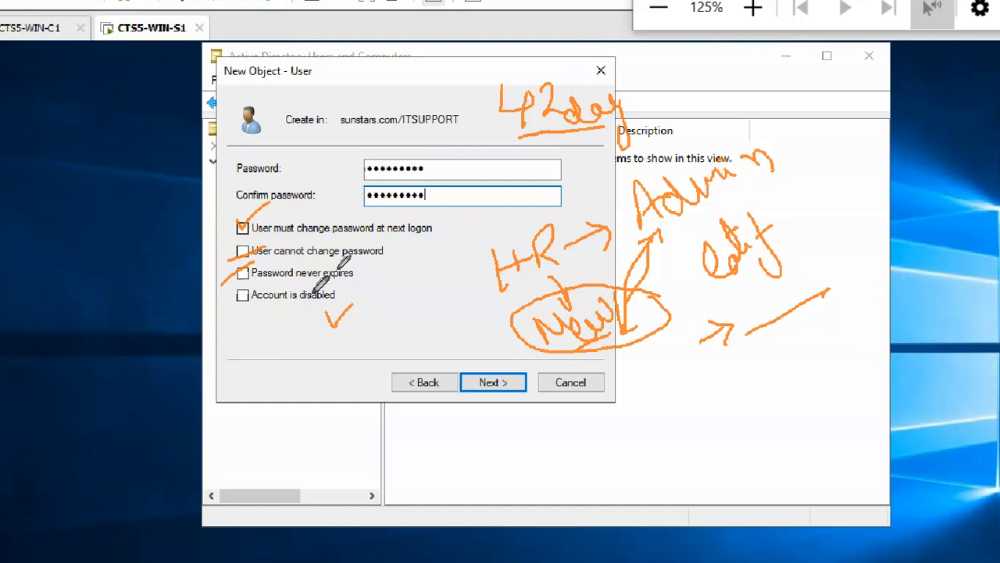
drag(367, 275, 402, 250)
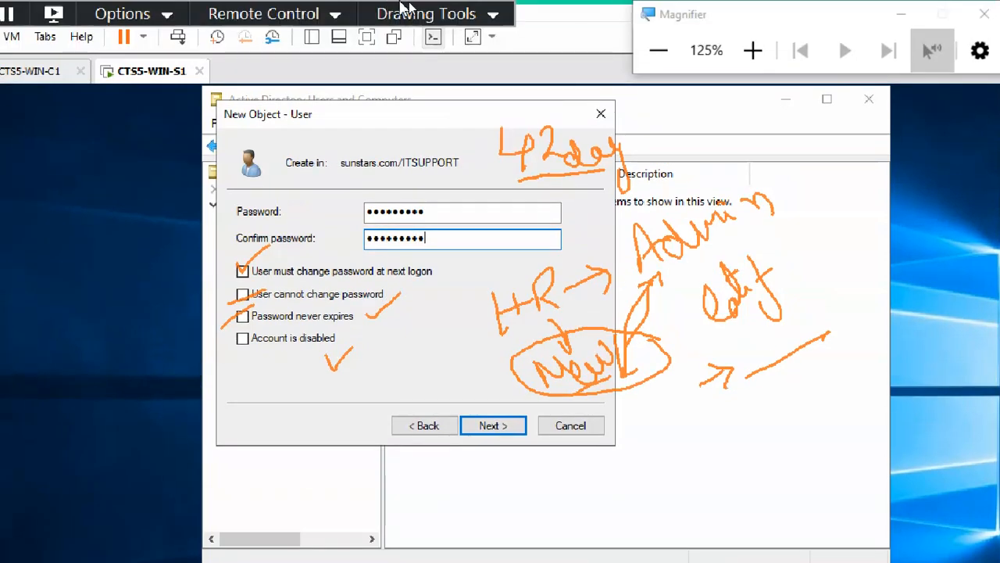
click(426, 15)
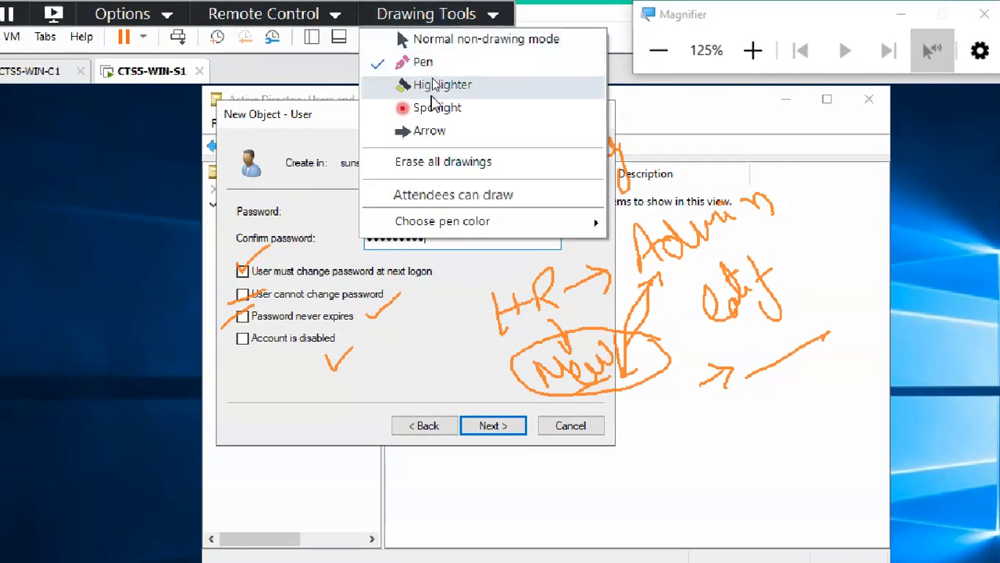
click(449, 164)
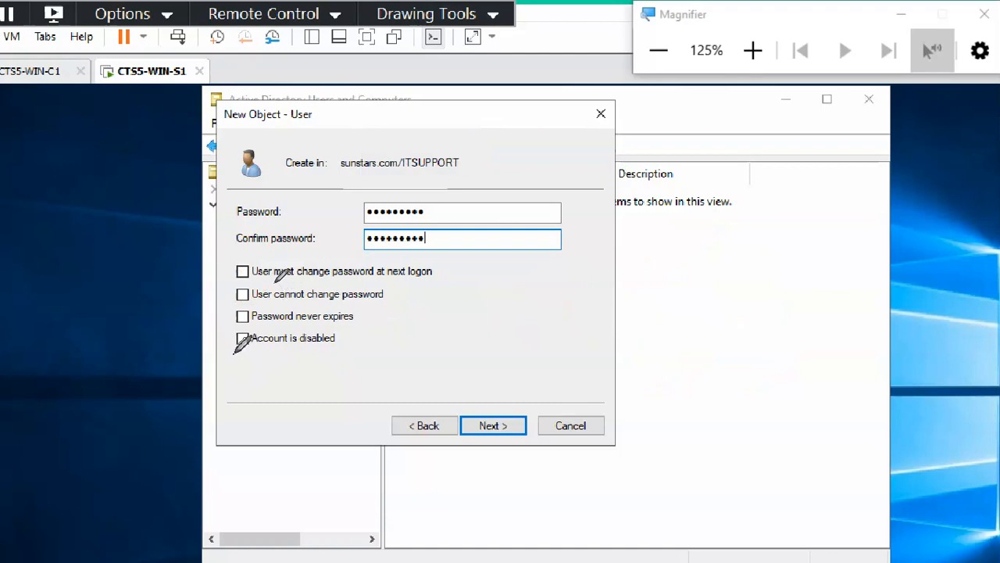
drag(228, 358, 255, 338)
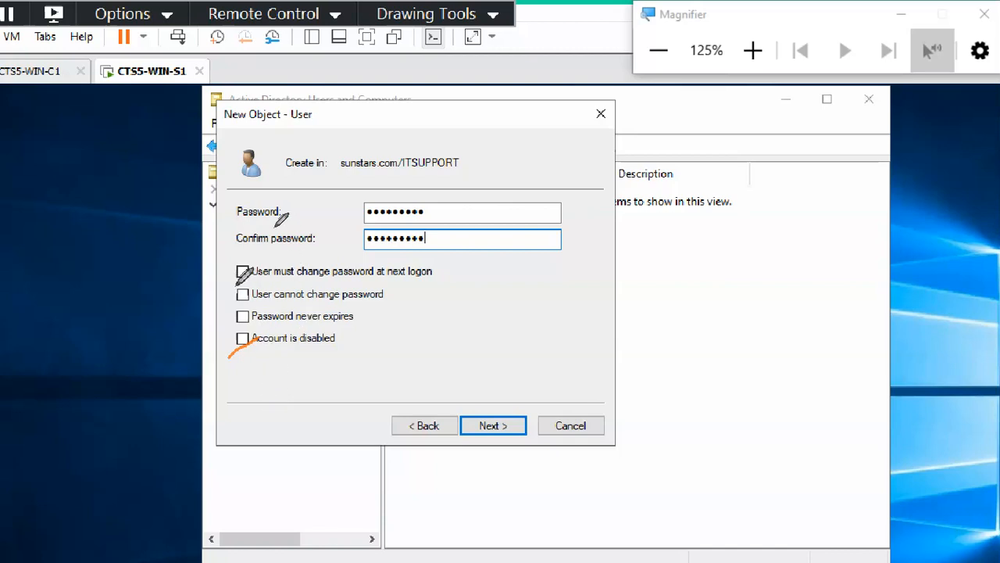
drag(228, 281, 268, 251)
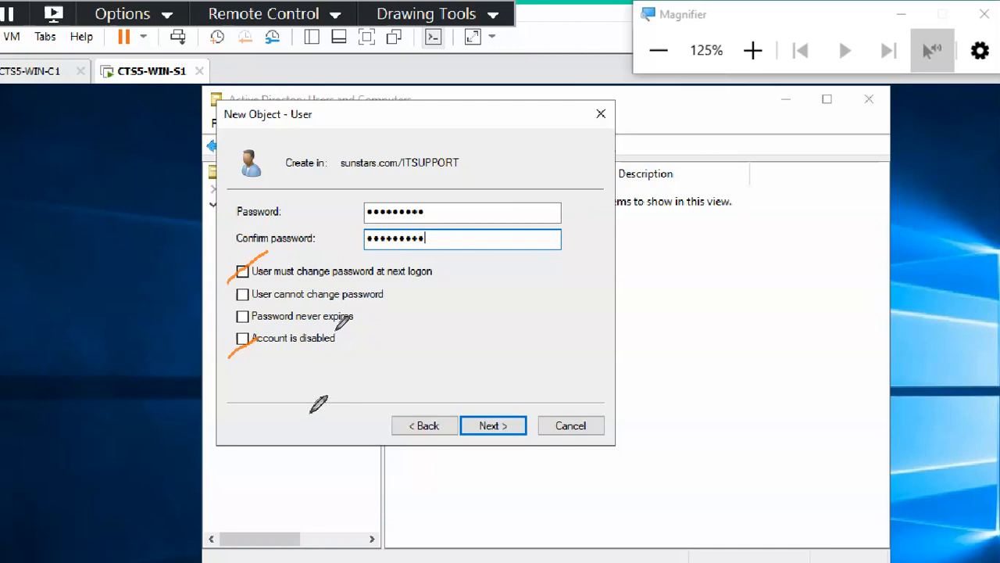
click(462, 17)
click(494, 162)
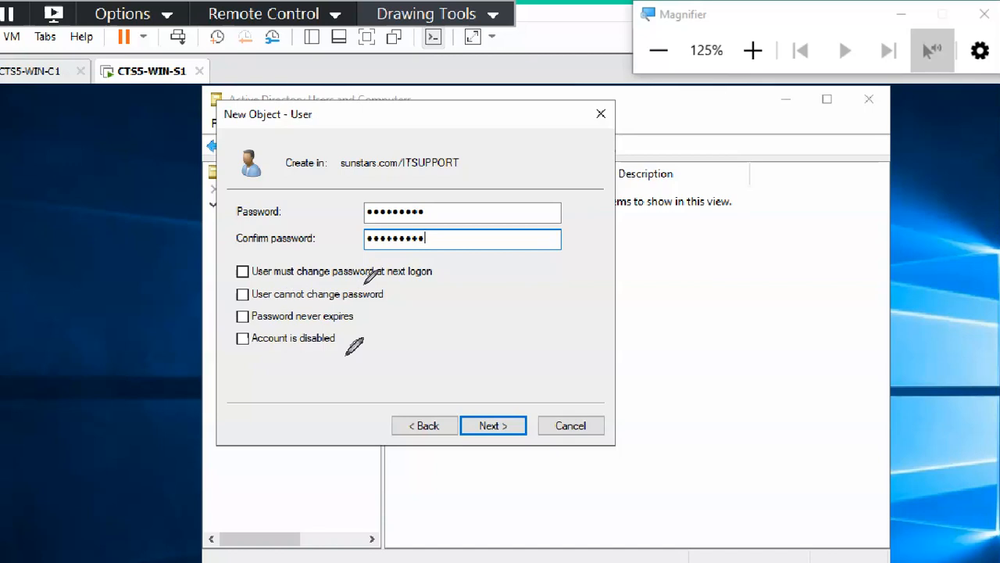
mouse_move(350, 343)
mouse_down()
mouse_move(336, 359)
mouse_move(355, 365)
mouse_up()
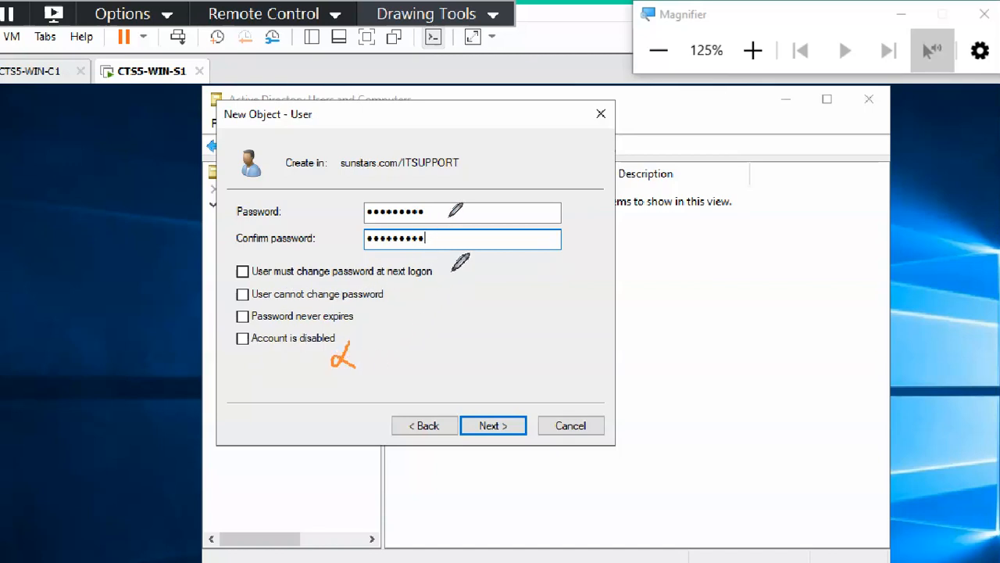
drag(451, 265, 455, 285)
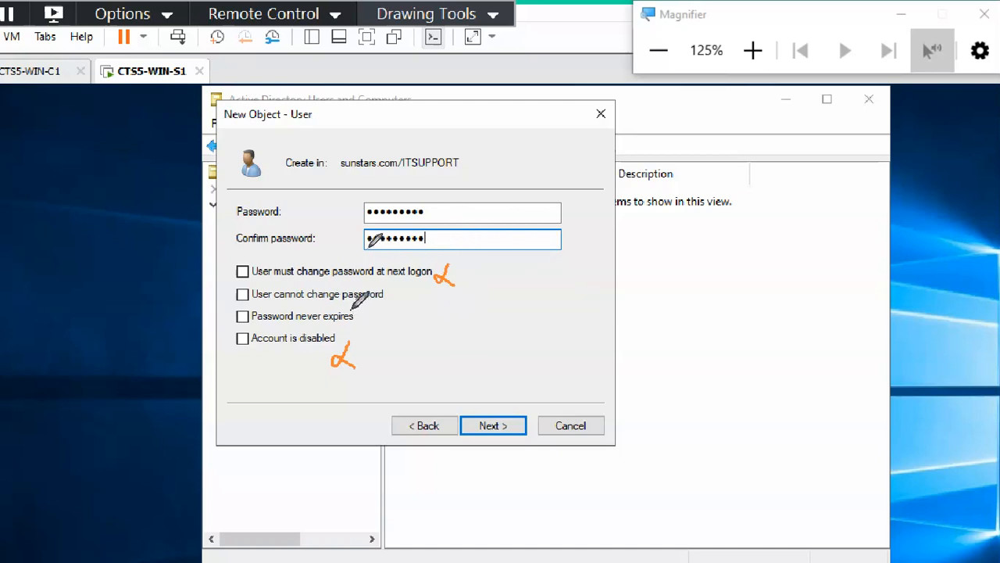
drag(227, 291, 242, 321)
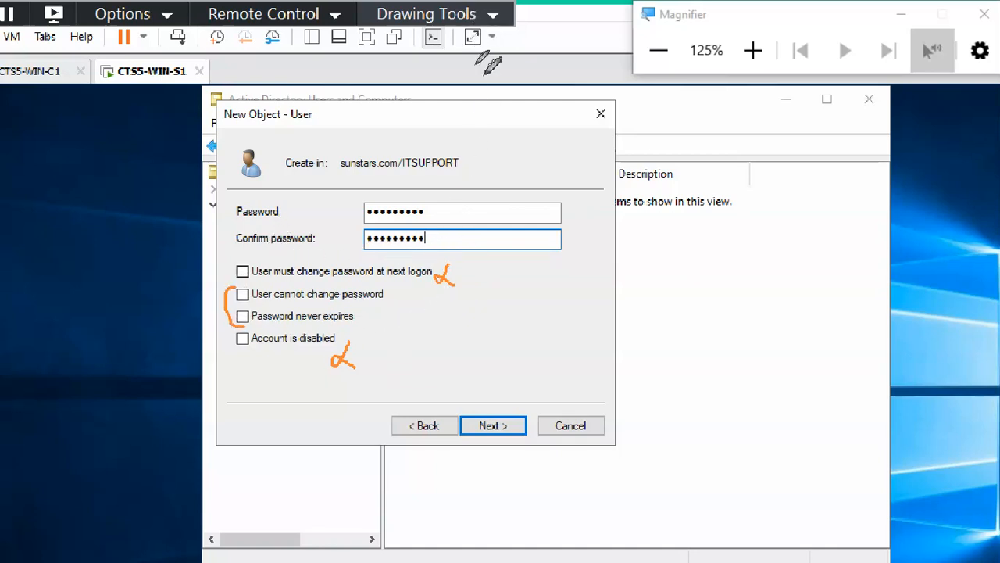
click(479, 17)
click(485, 166)
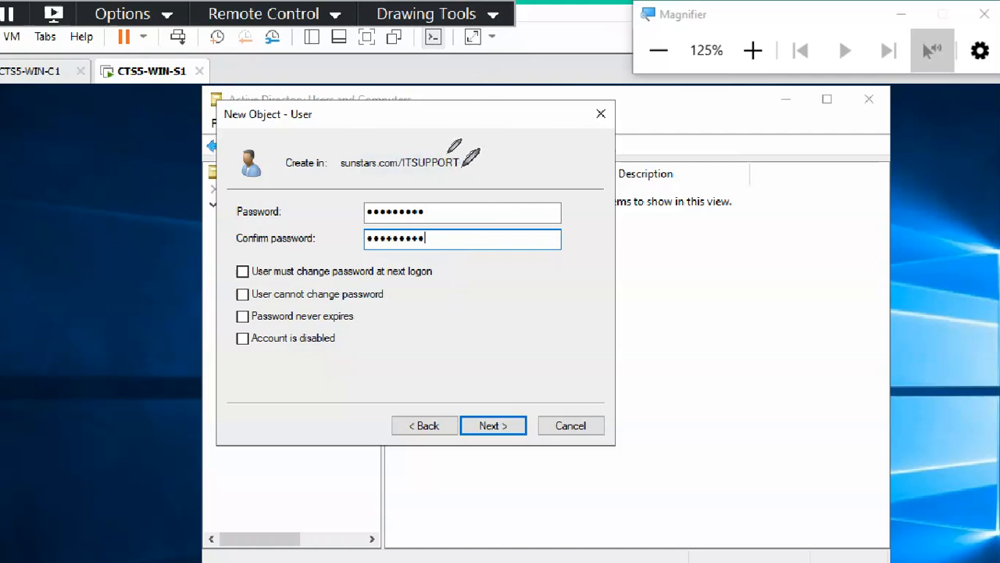
Leave annotation mode and submit the new ITSUPPORT user, triggering the password policy error.
click(461, 15)
click(458, 38)
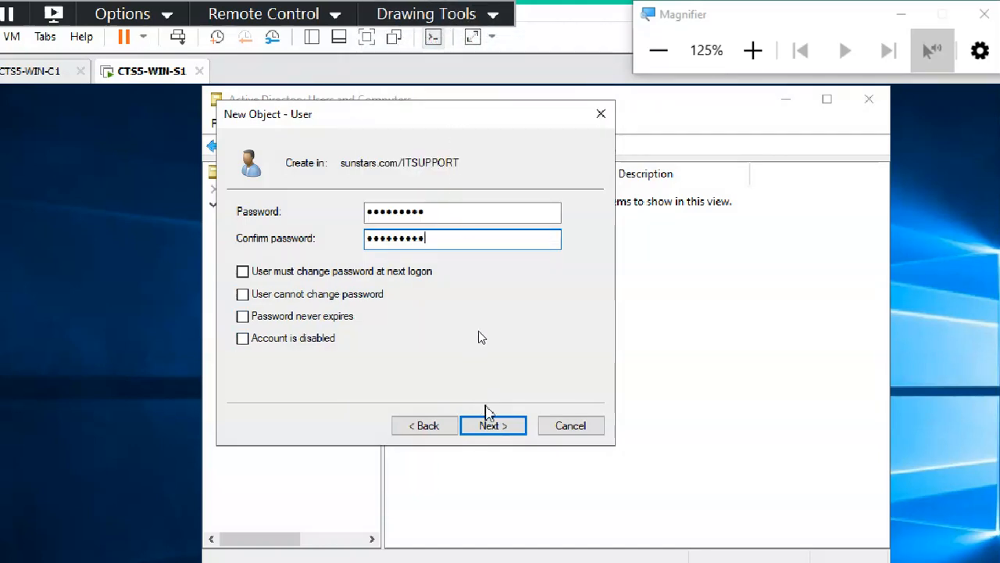
click(500, 426)
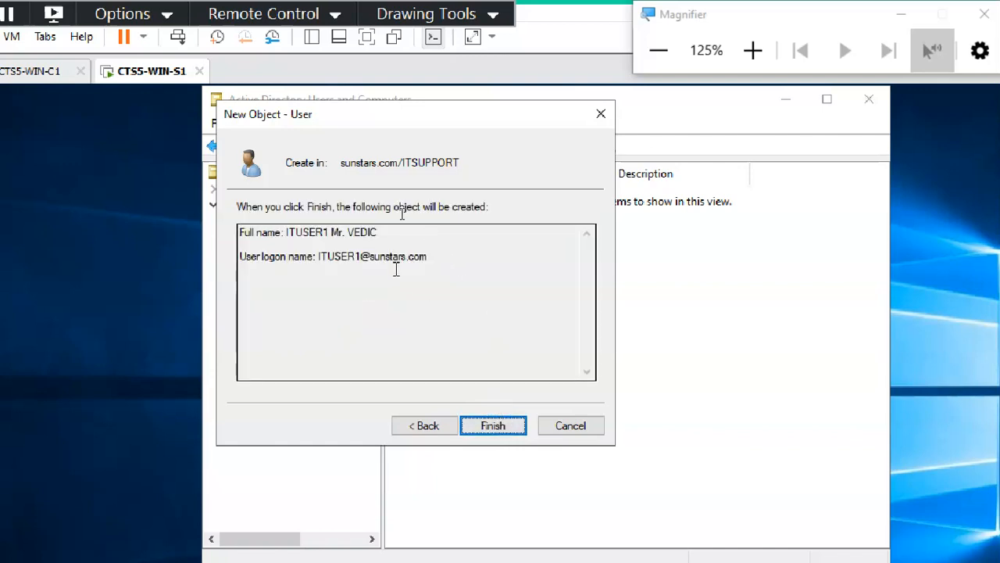
click(485, 422)
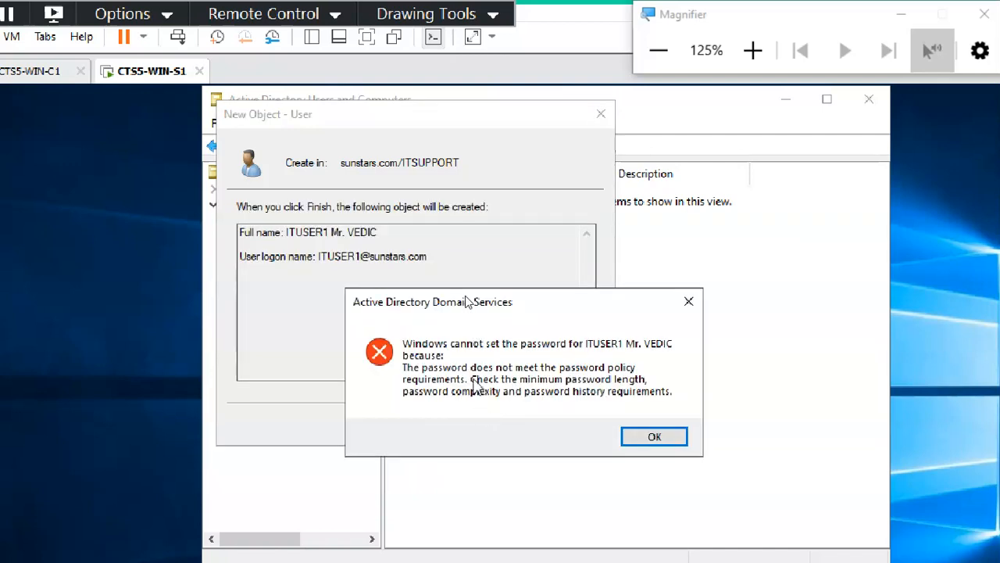
Dismiss the policy error and replace the password and its confirmation with a longer one.
click(636, 436)
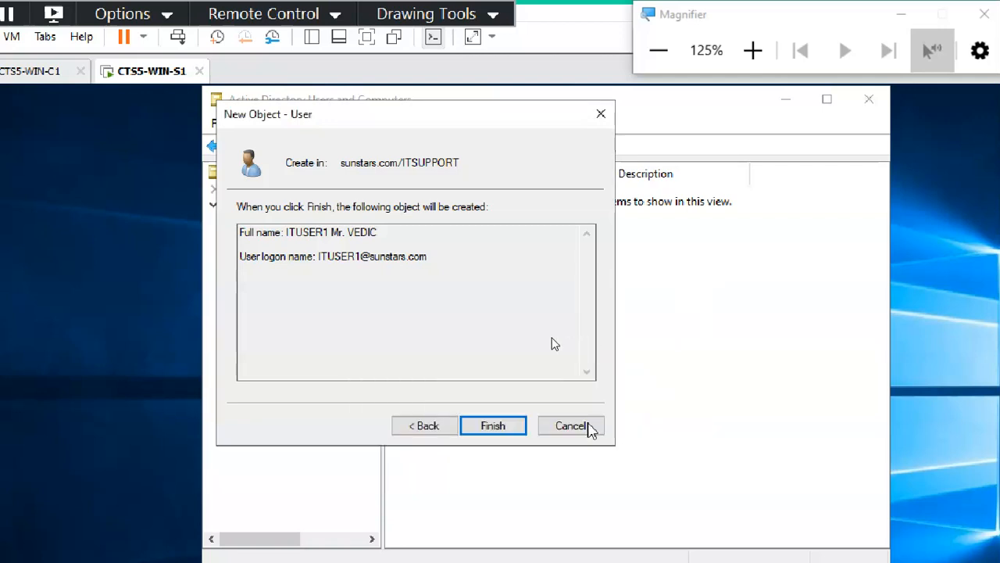
click(442, 427)
click(441, 211)
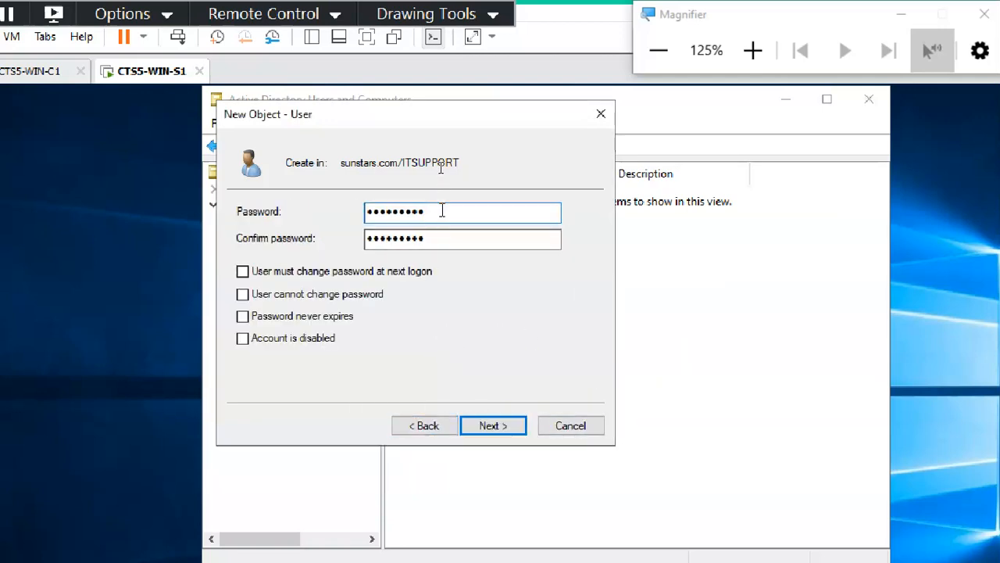
drag(442, 211, 307, 218)
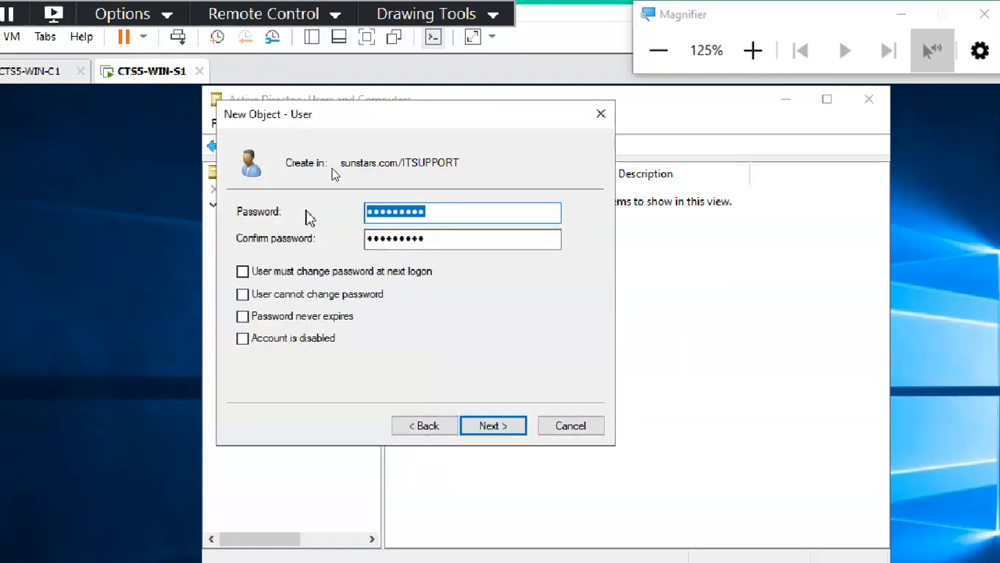
text(•••••)
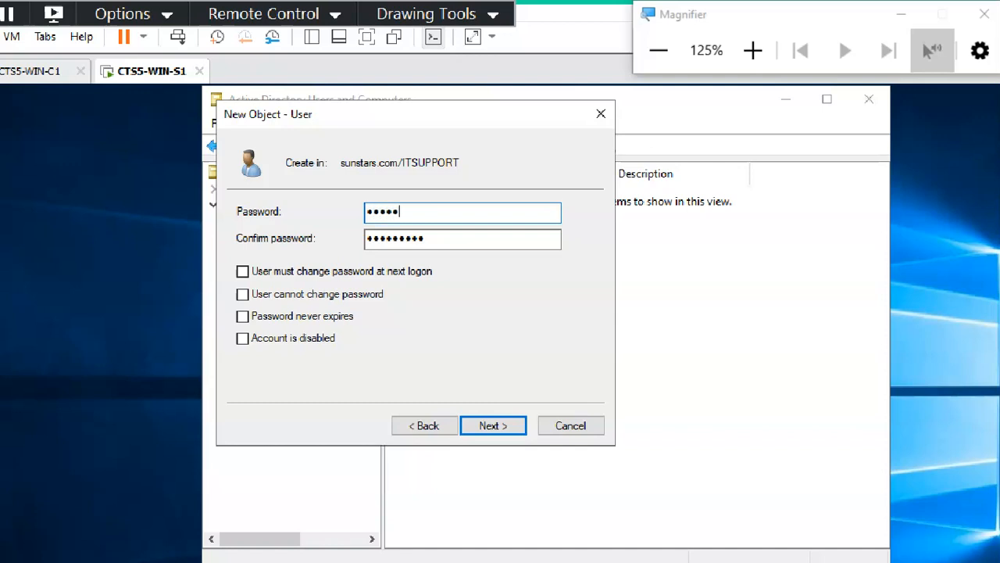
text(••••••)
key(Tab)
text(•••••)
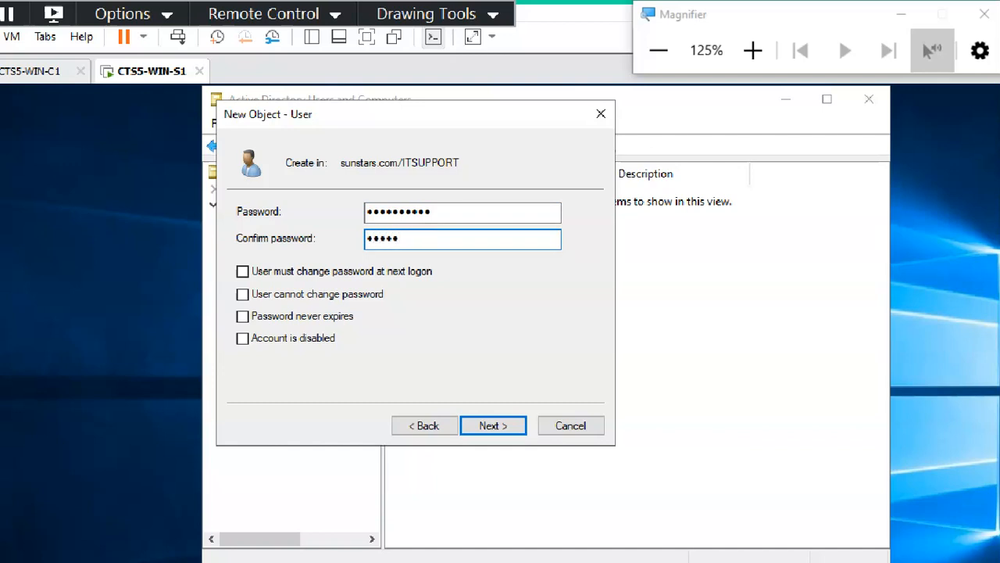
text(••••••)
Submit the user again, dismiss the repeated policy error, and return to the password page.
click(510, 426)
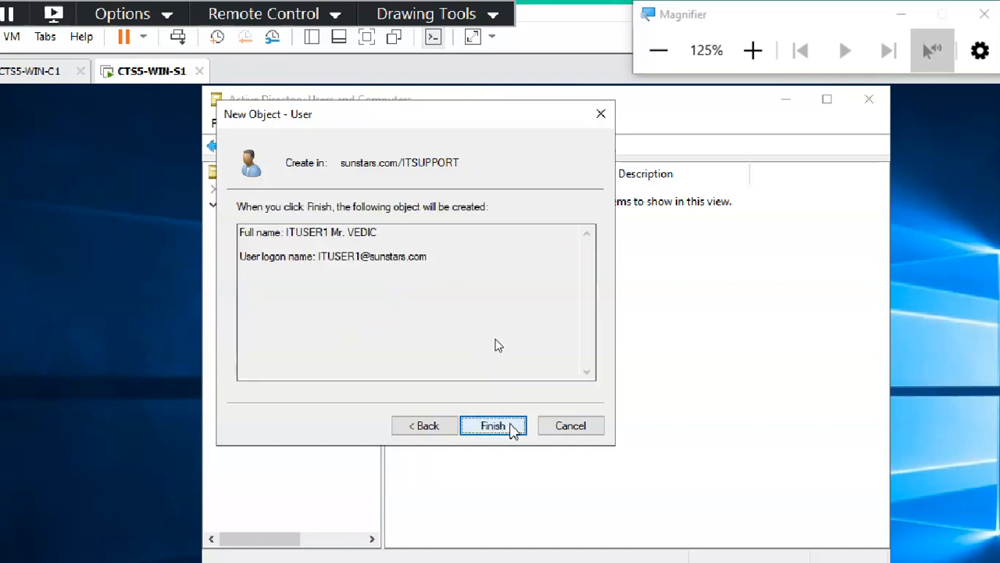
click(512, 434)
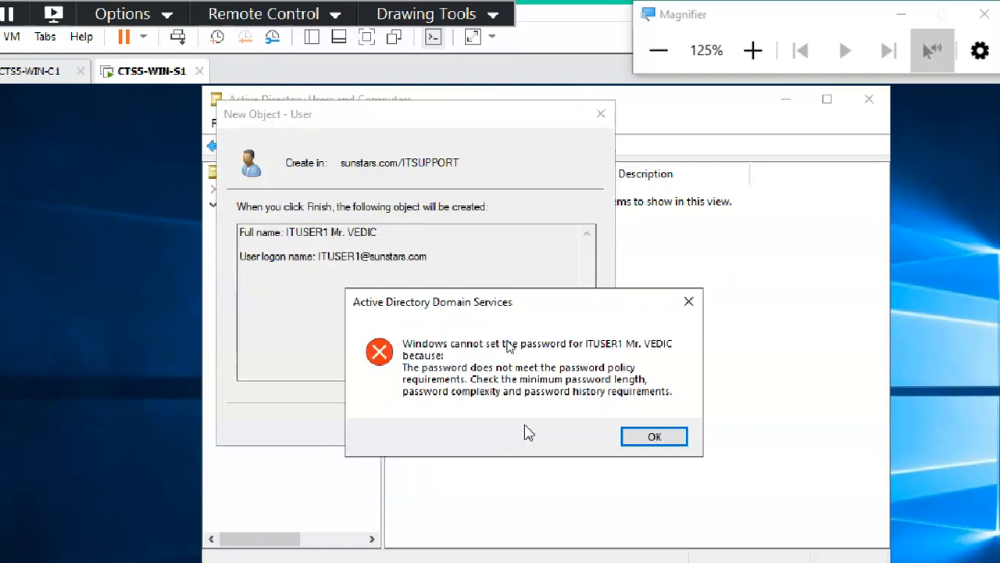
click(661, 449)
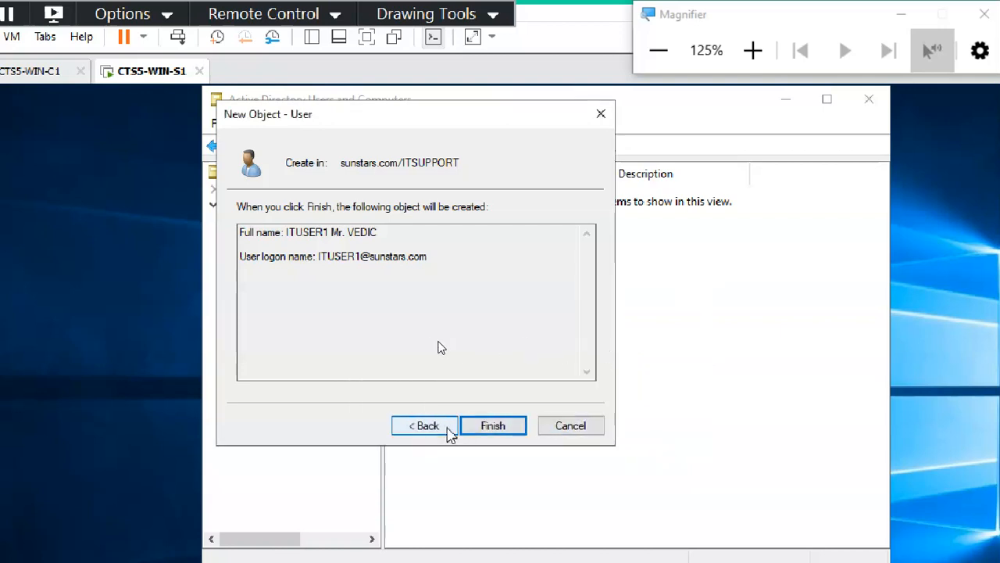
click(446, 428)
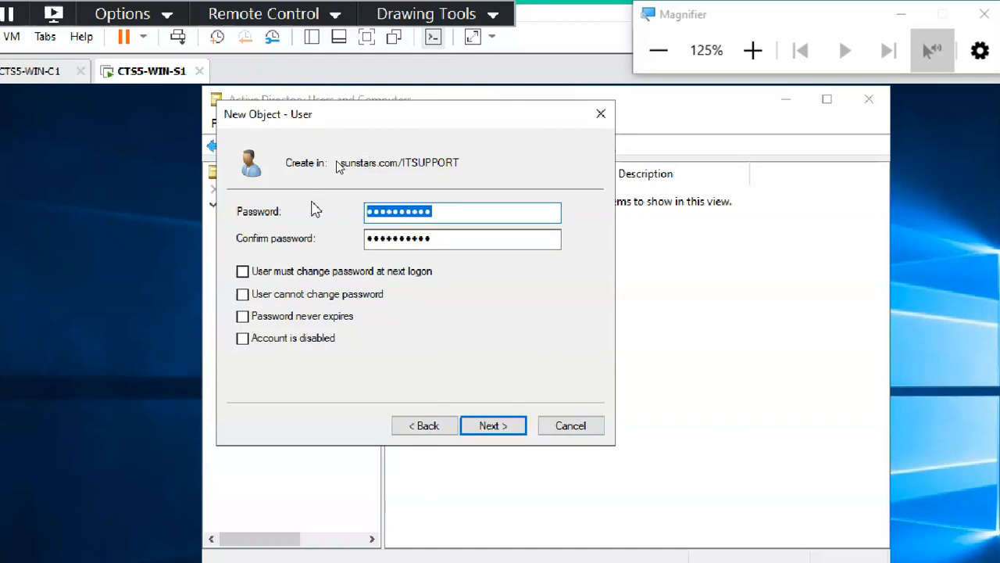
Enter a complex password in both password fields and finish creating the ITSUPPORT user.
text(P)
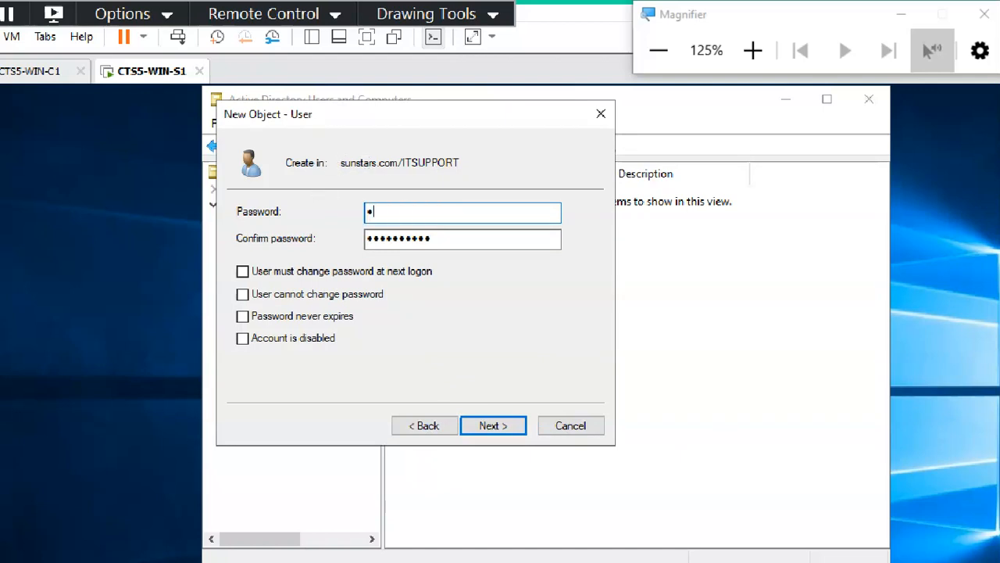
text(assword12)
key(Tab)
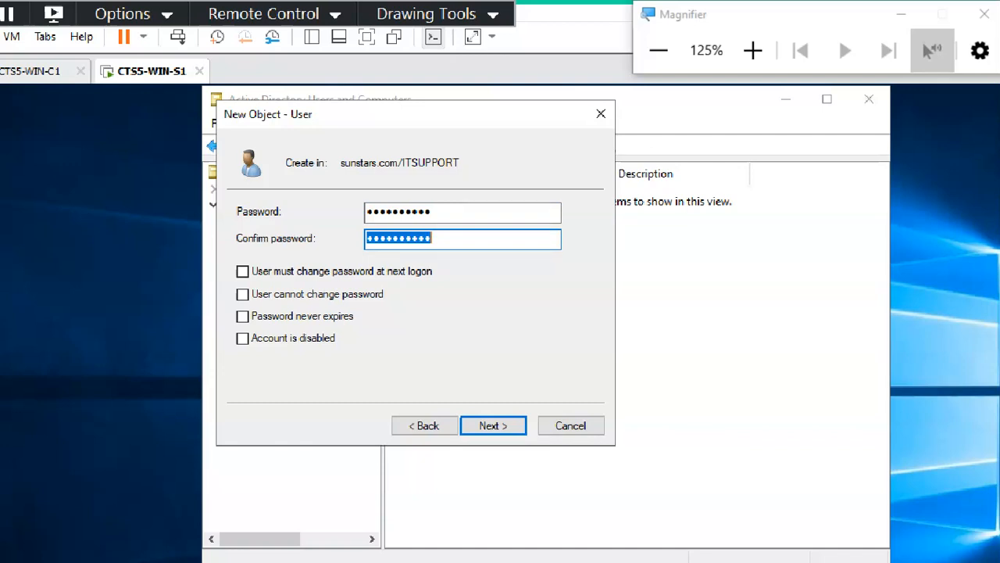
key(shift+Tab)
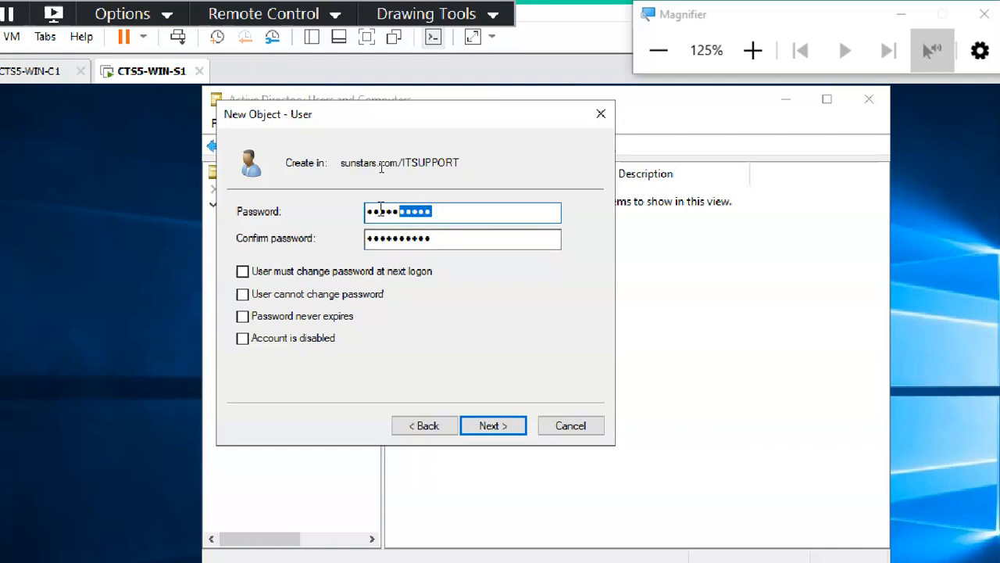
text(P)
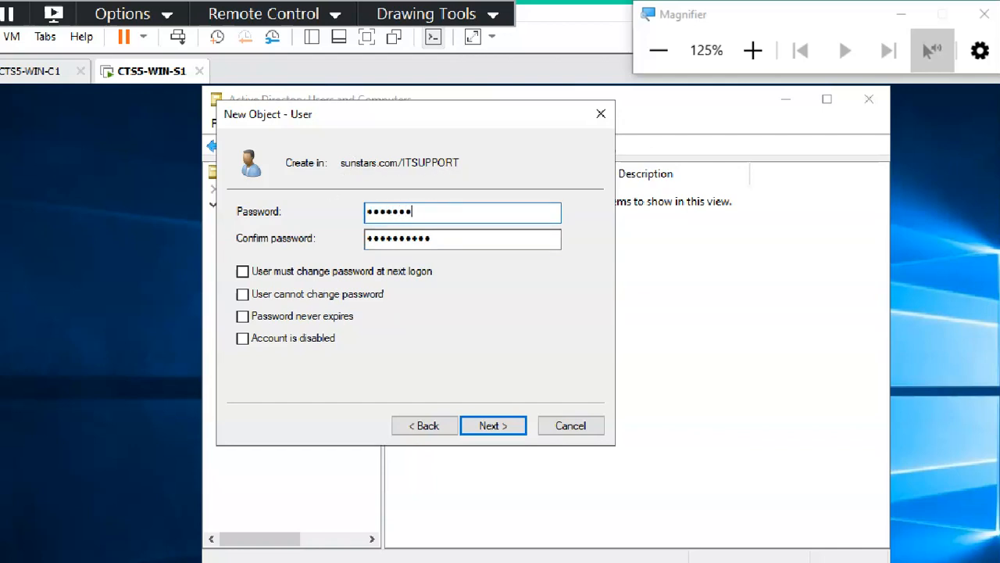
key(Tab)
text(P)
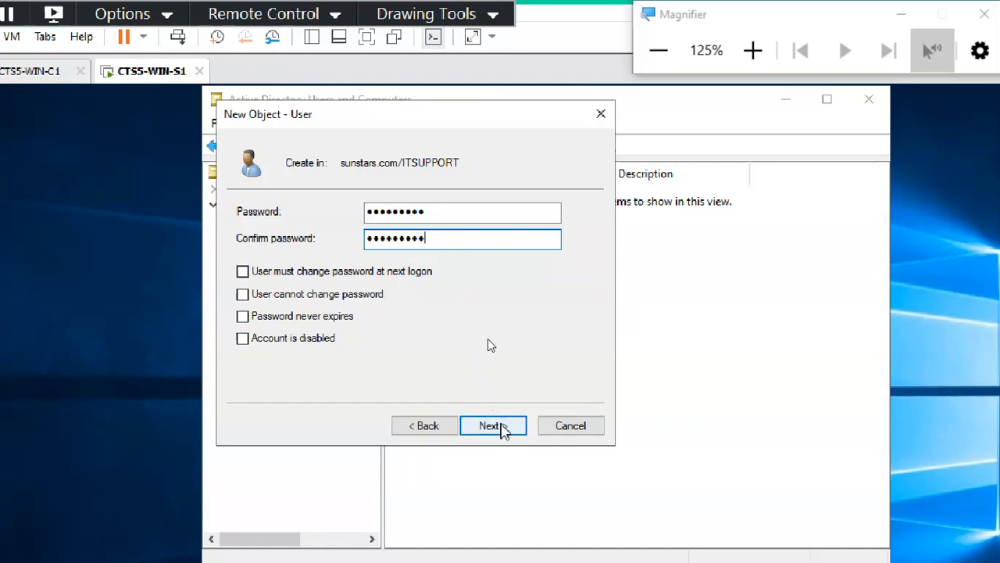
click(501, 425)
click(499, 422)
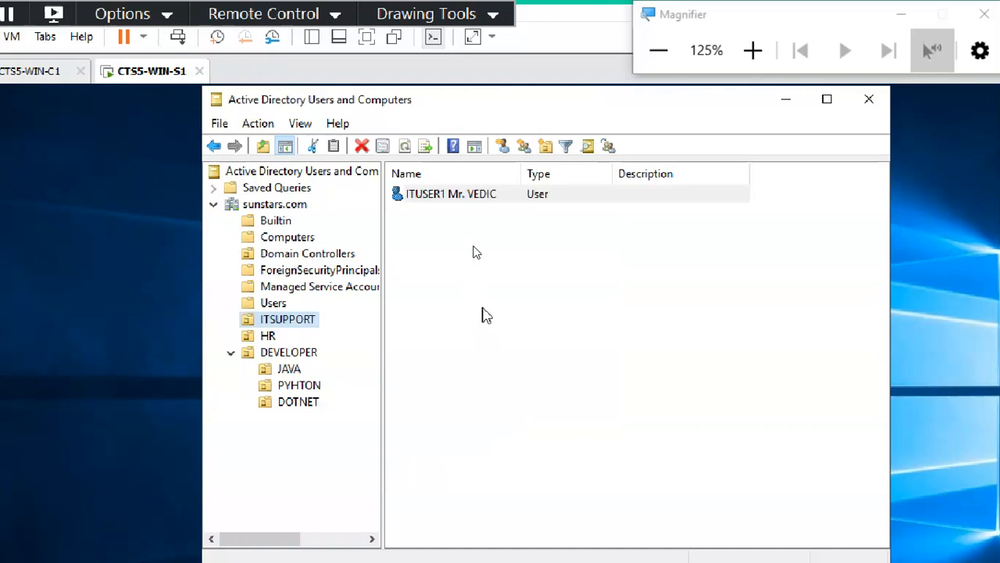
Refresh ITSUPPORT, open a New User form in DEVELOPER/JAVA, and switch to the trainee spreadsheet.
click(469, 287)
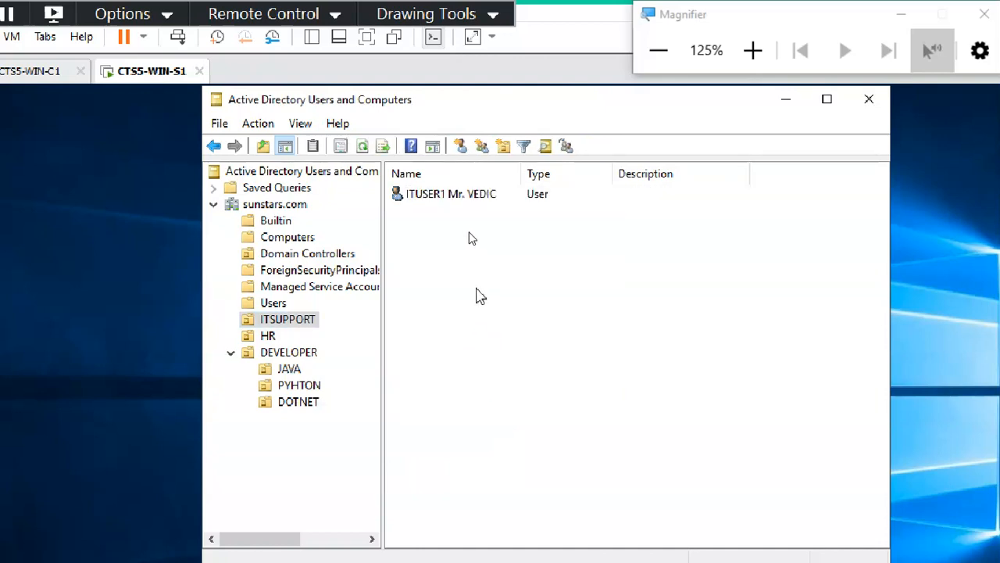
click(362, 146)
click(288, 370)
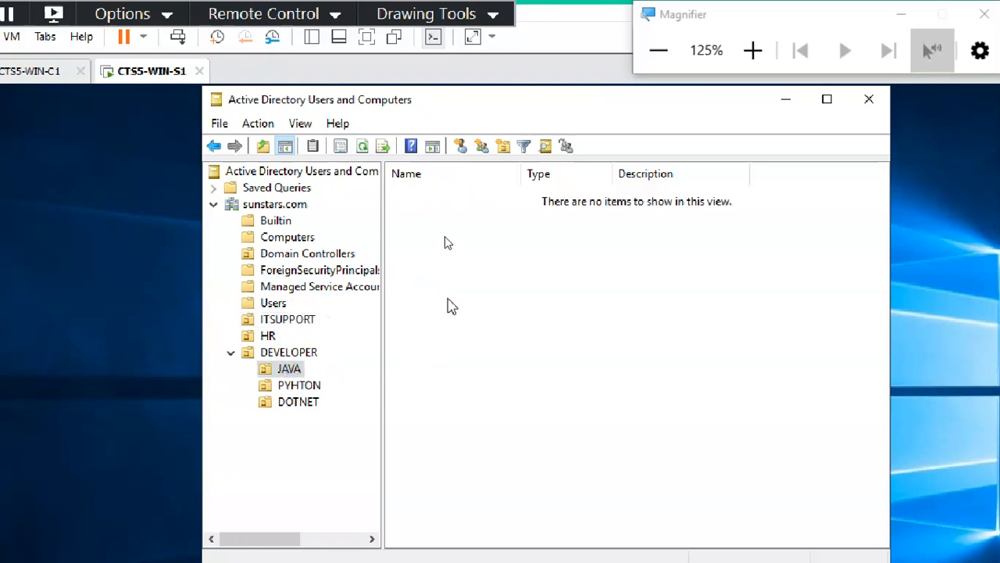
drag(524, 105, 474, 103)
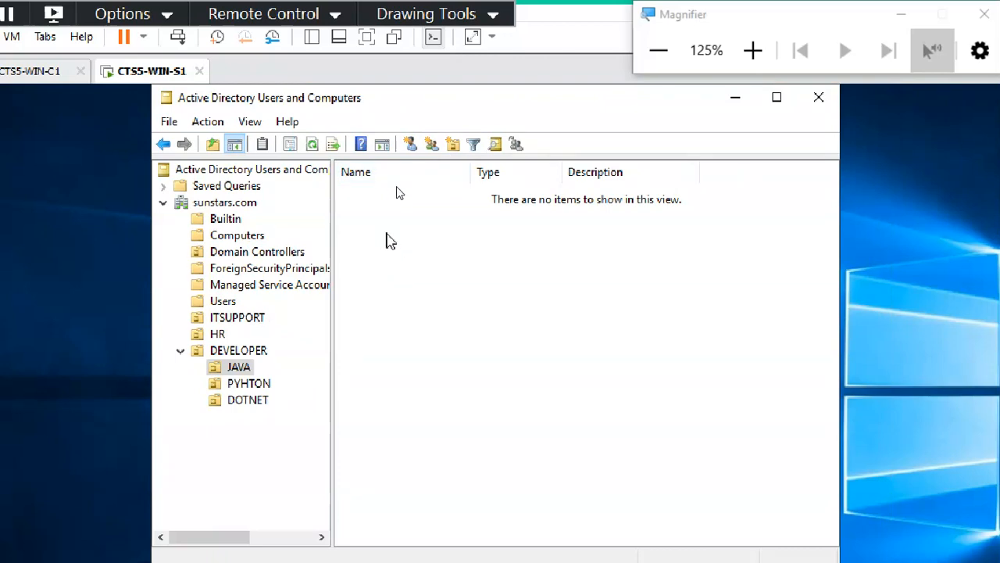
right_click(390, 236)
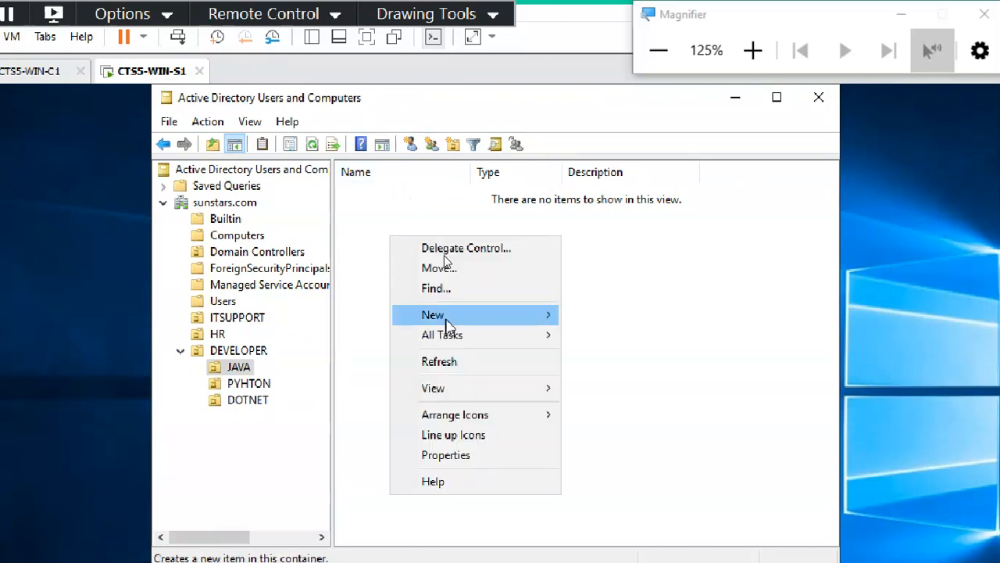
mouse_move(445, 318)
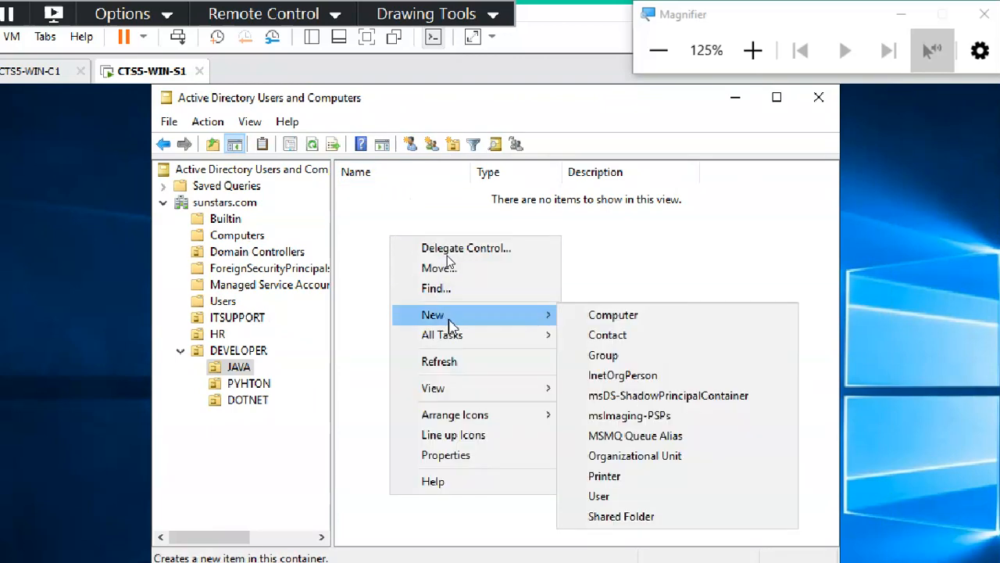
click(647, 497)
drag(414, 108, 514, 145)
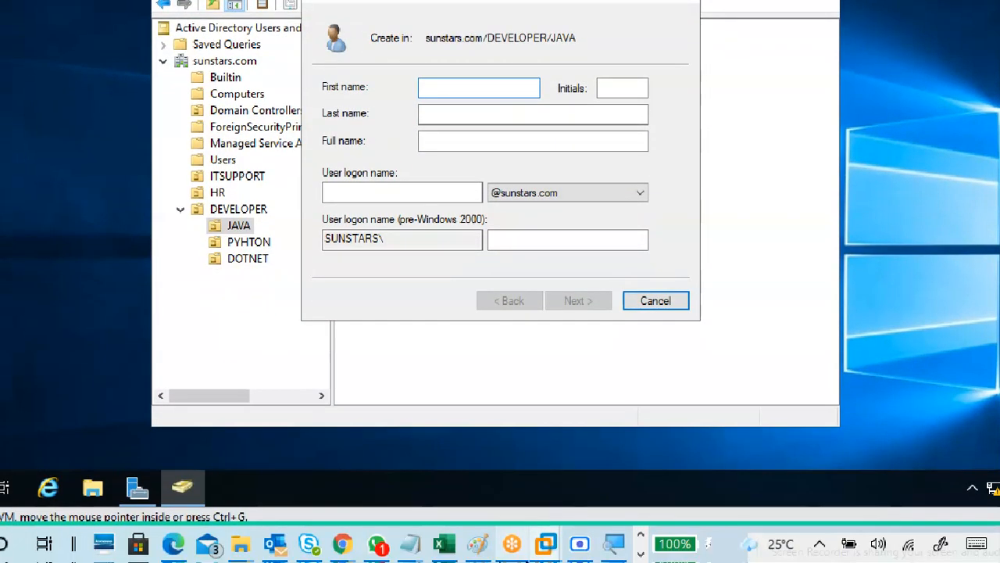
click(443, 545)
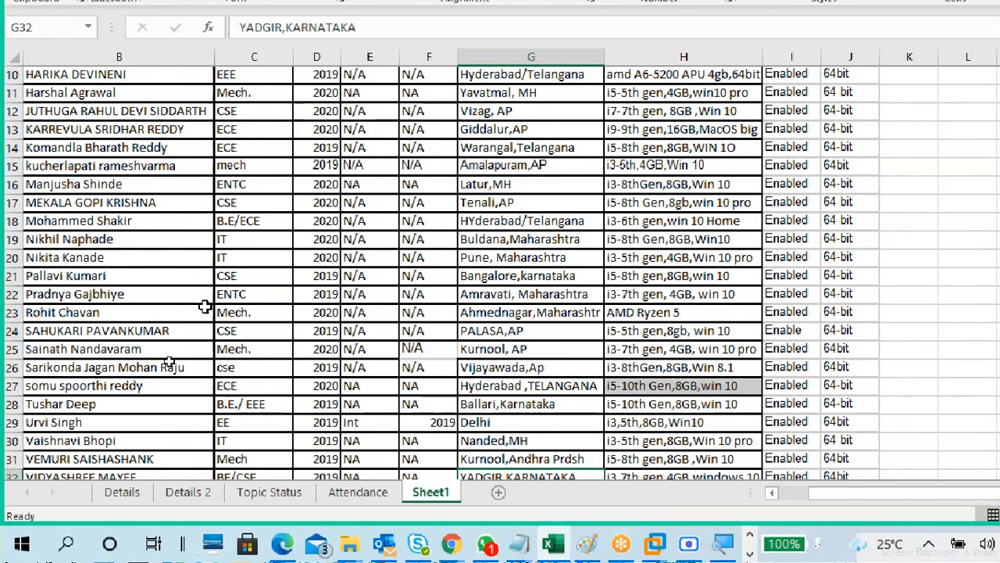
Scroll Sheet1 to the top, select the trainee in cell C8, and return to the server VM.
scroll(281, 315, down, 3)
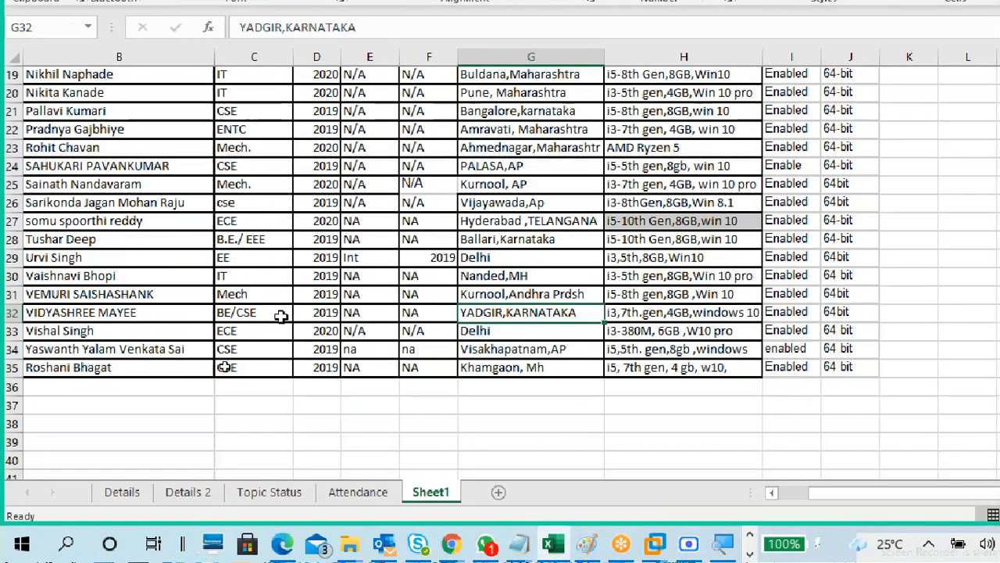
scroll(281, 315, up, 3)
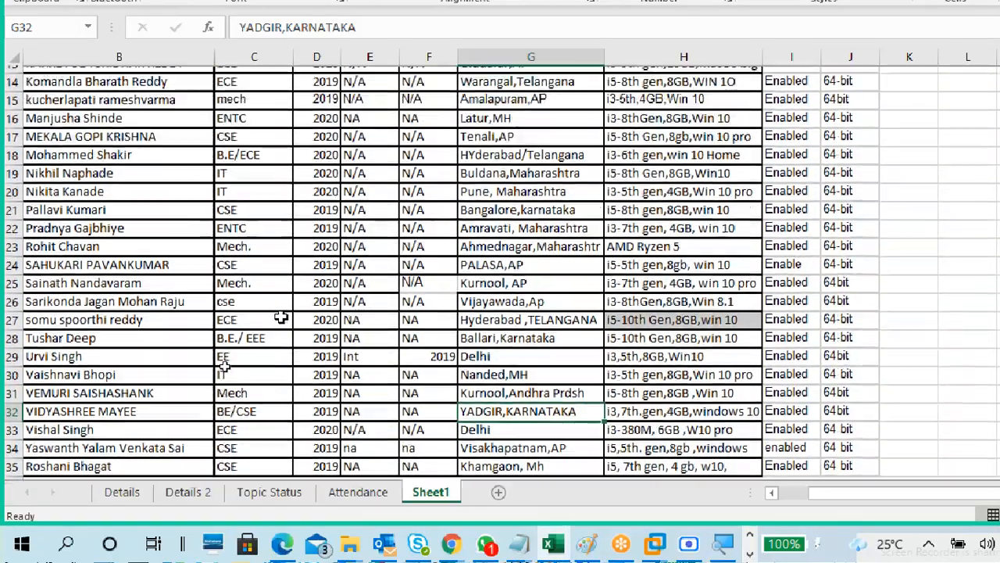
scroll(280, 317, up, 2)
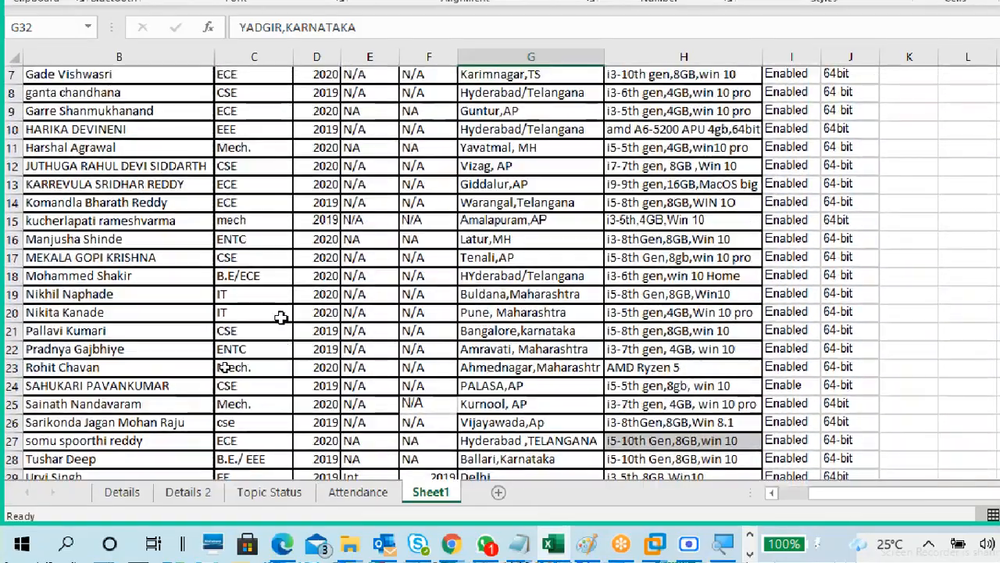
scroll(280, 317, up, 1)
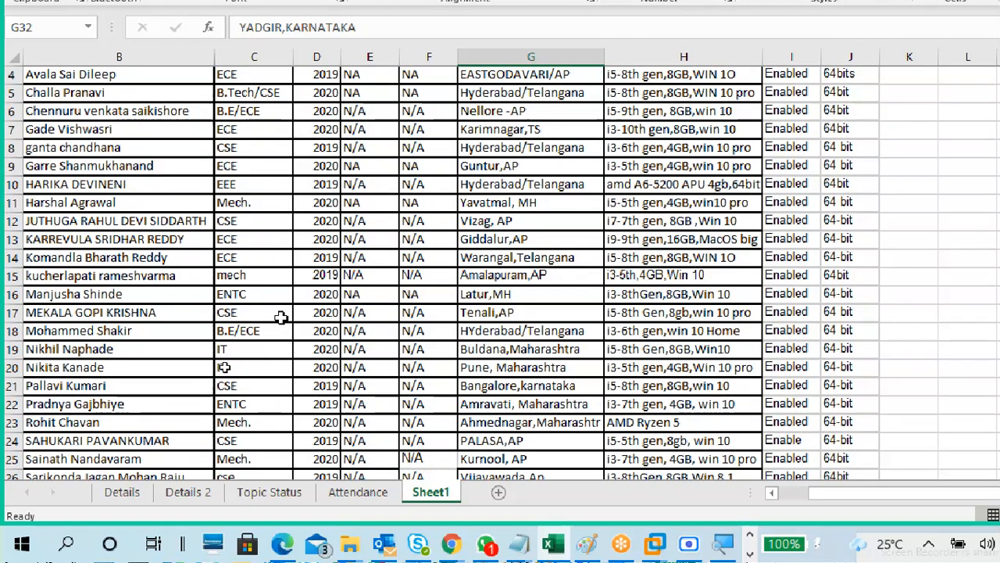
scroll(280, 317, up, 1)
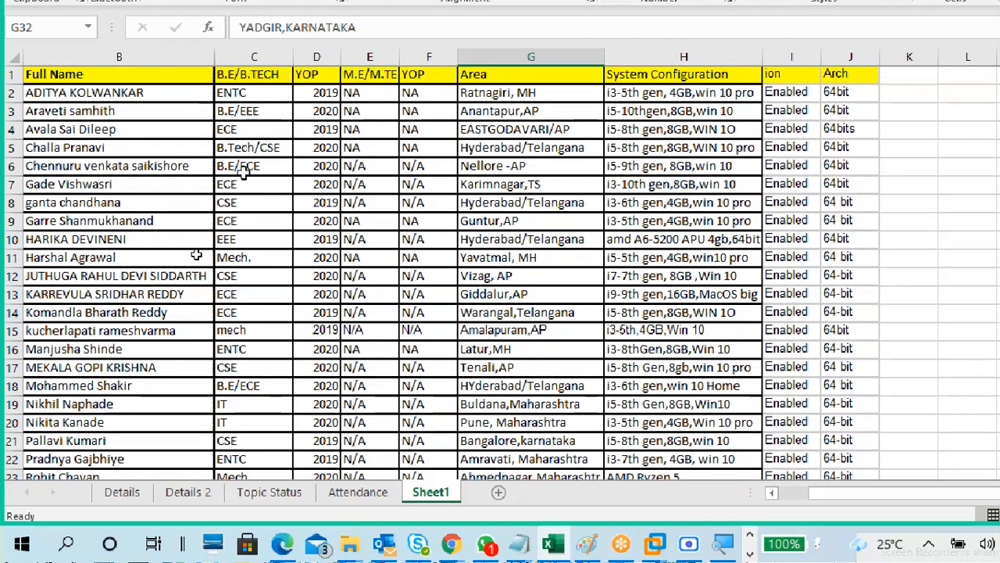
click(249, 208)
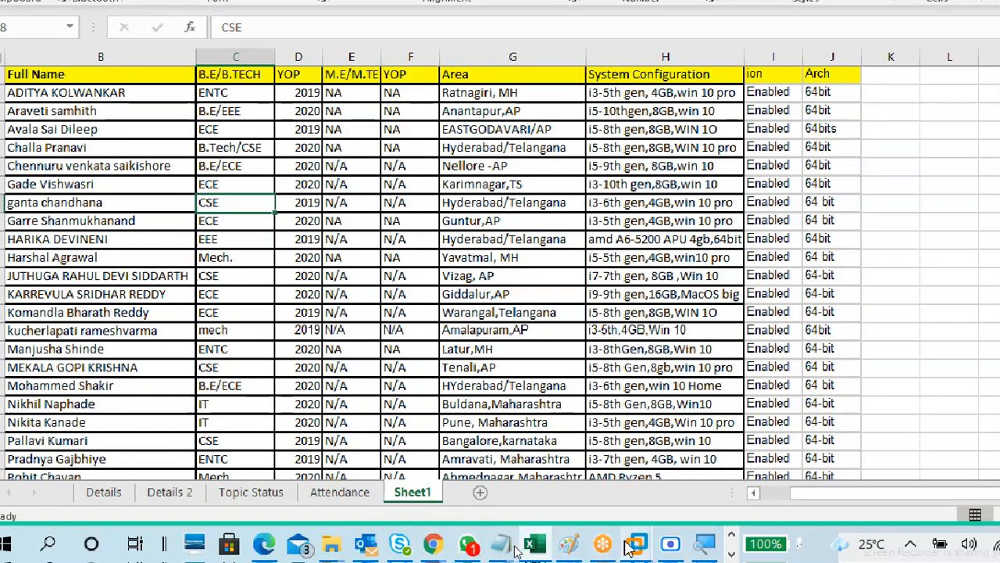
mouse_move(639, 545)
click(772, 452)
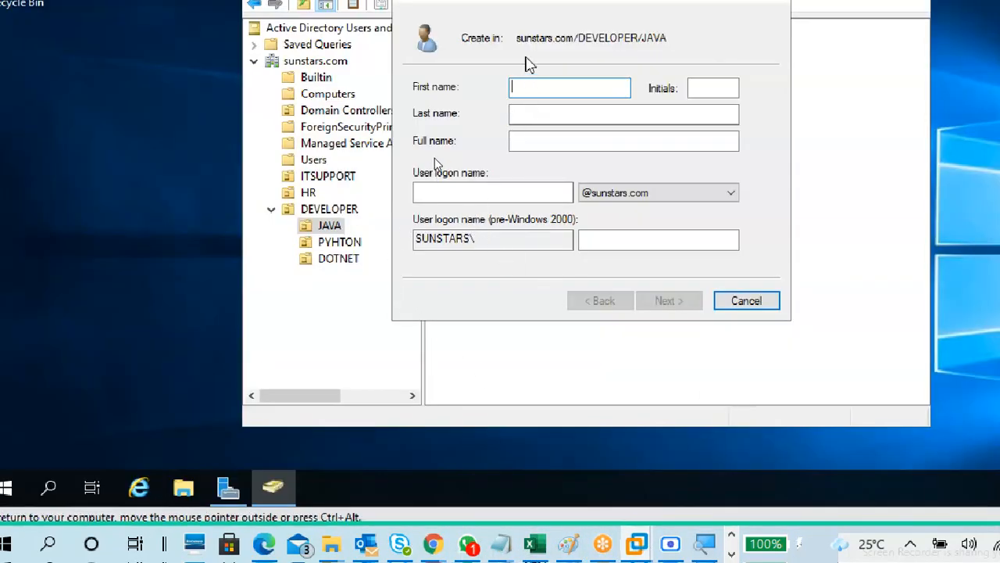
Enter the trainee's first name and paste it as the user logon name.
text(chandana)
click(707, 85)
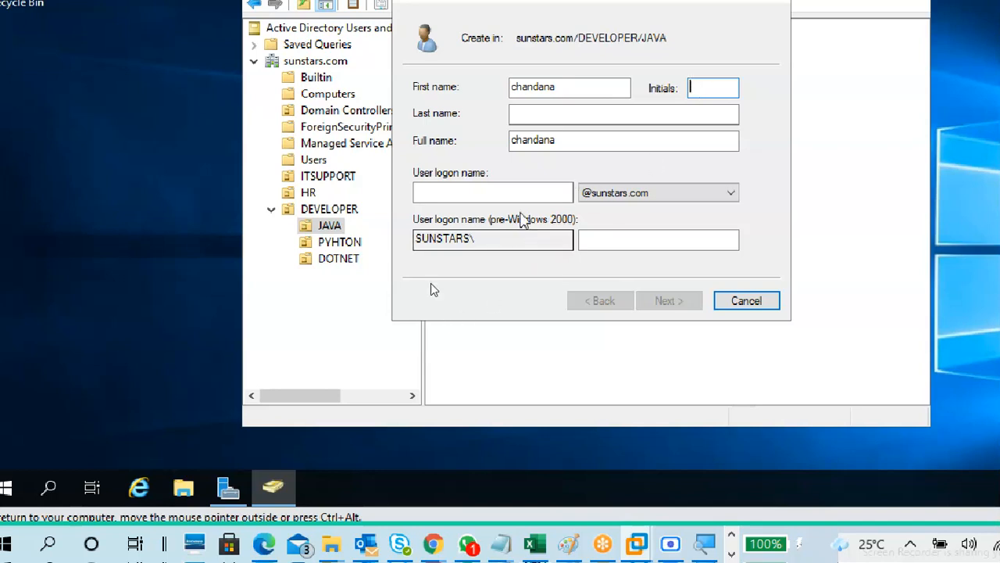
click(516, 192)
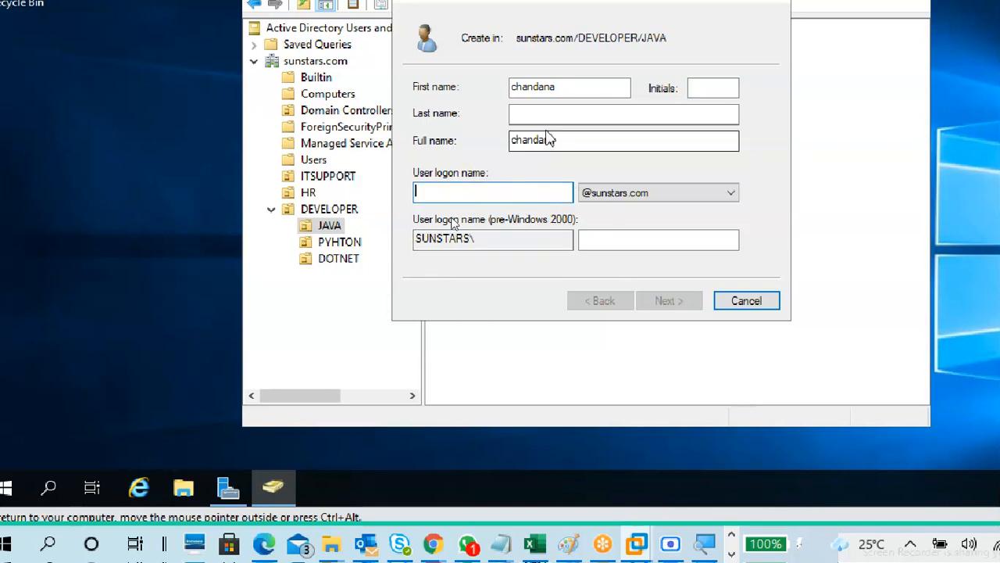
drag(558, 88, 498, 92)
key(ctrl+c)
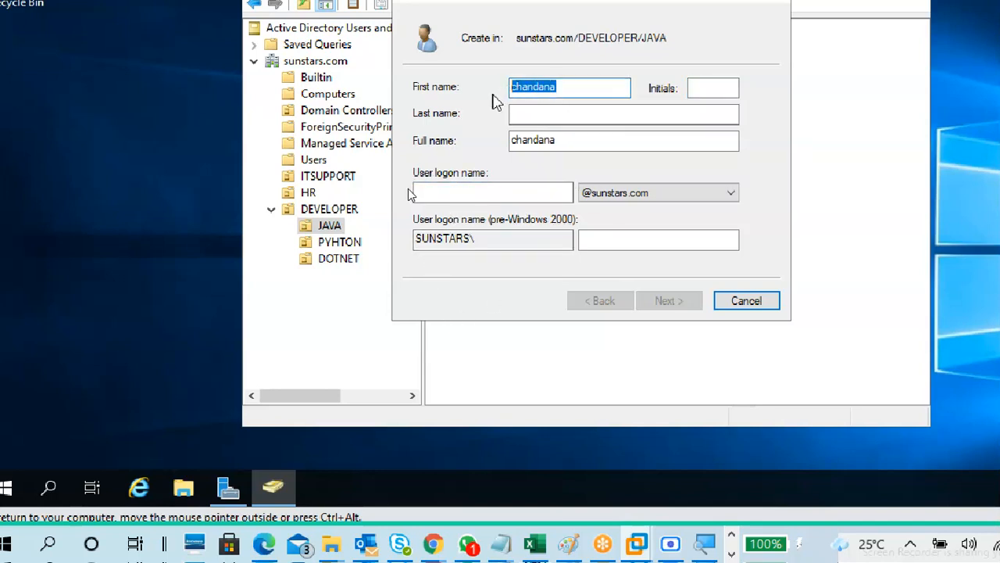
click(507, 188)
key(ctrl+v)
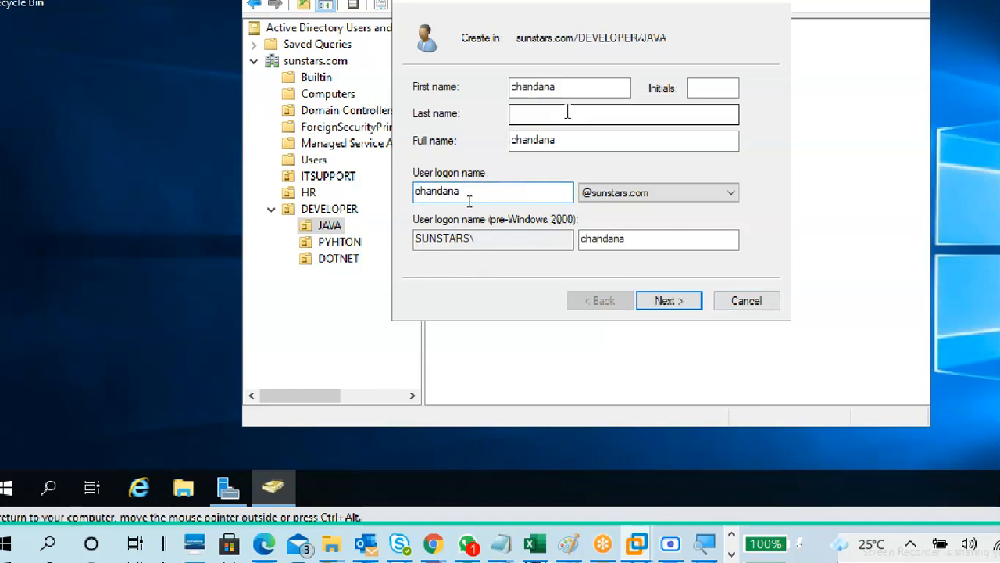
Fill in the last name and initials Ms, then bring up the annotation tools.
click(641, 114)
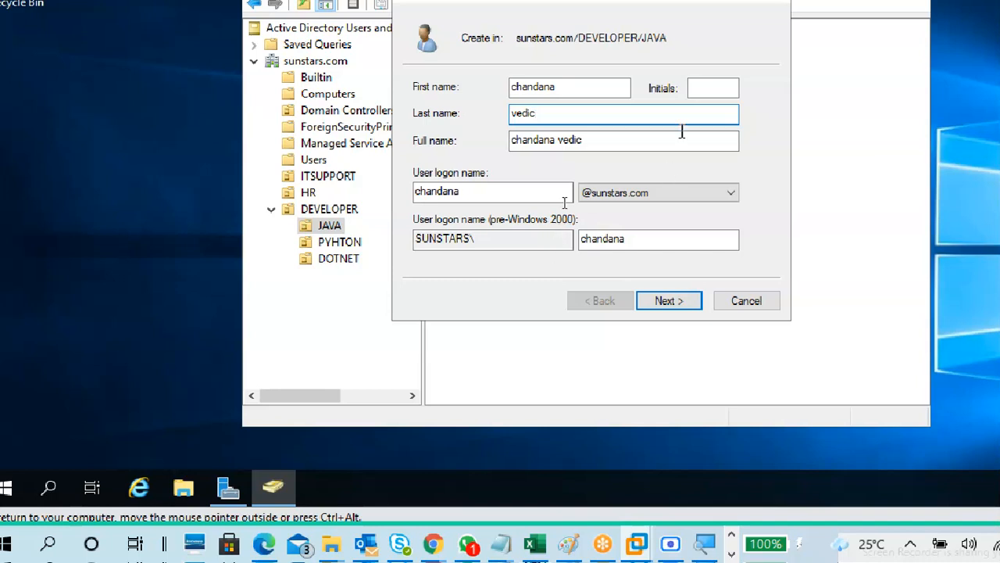
click(705, 86)
text(Ms)
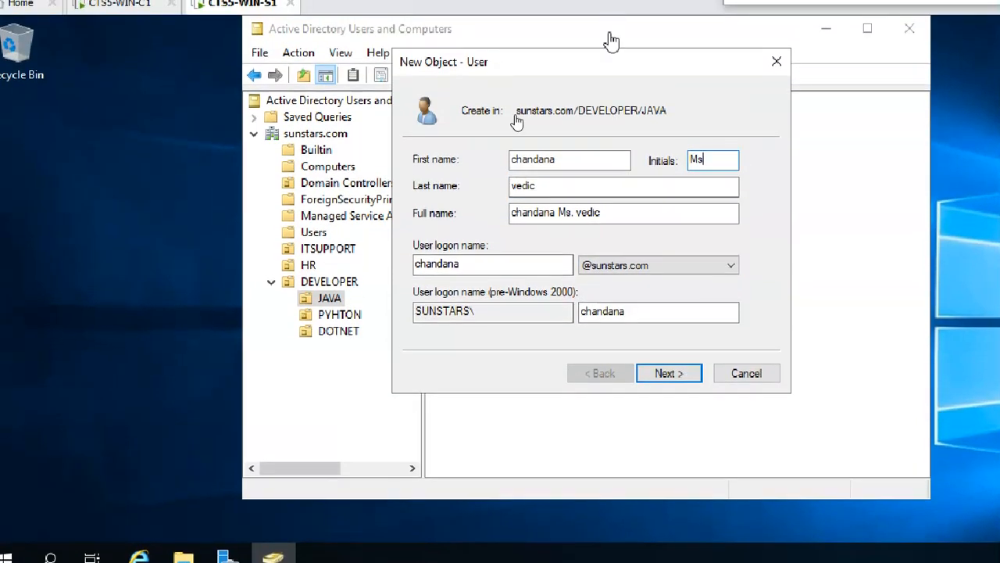
click(505, 262)
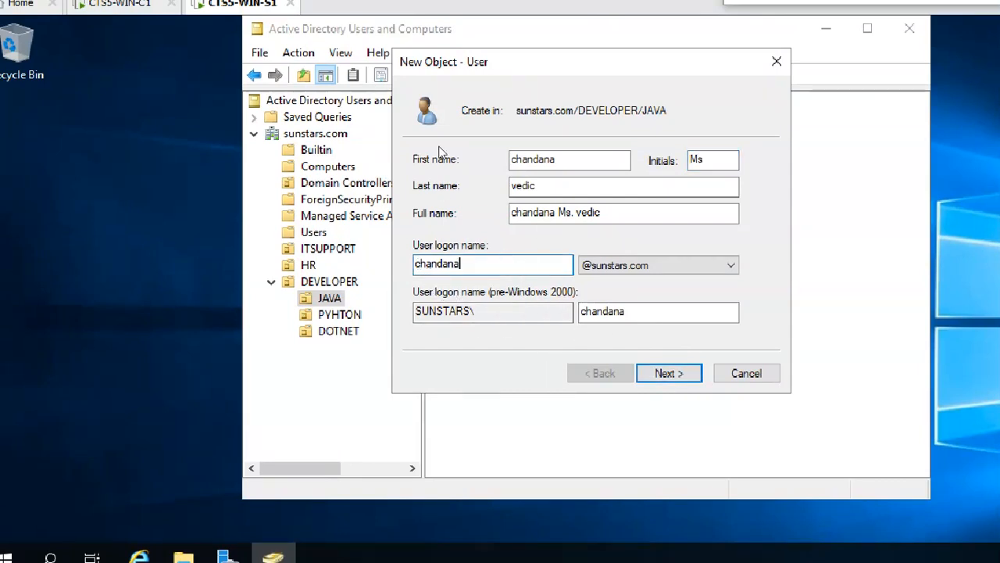
click(540, 14)
click(533, 62)
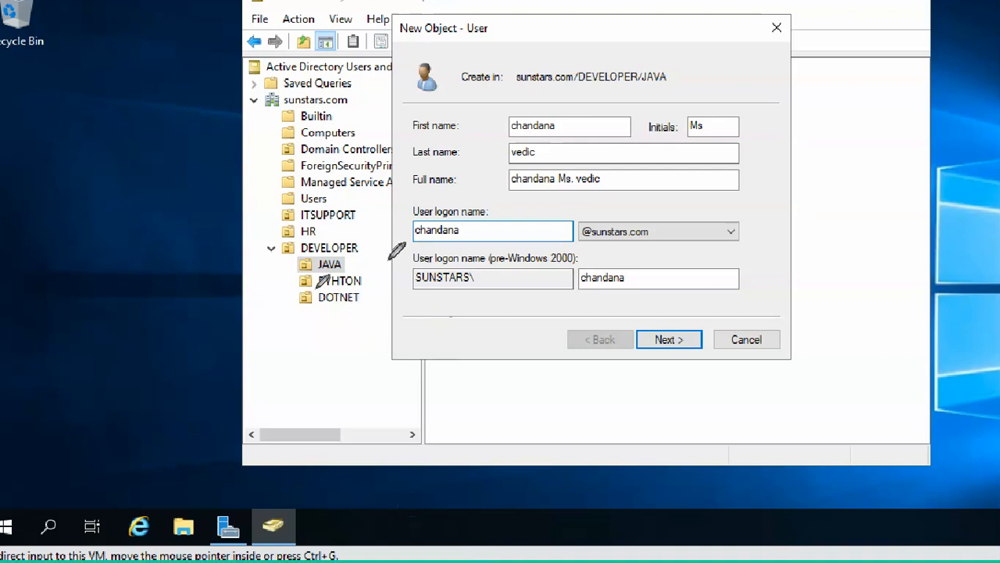
drag(345, 252, 415, 222)
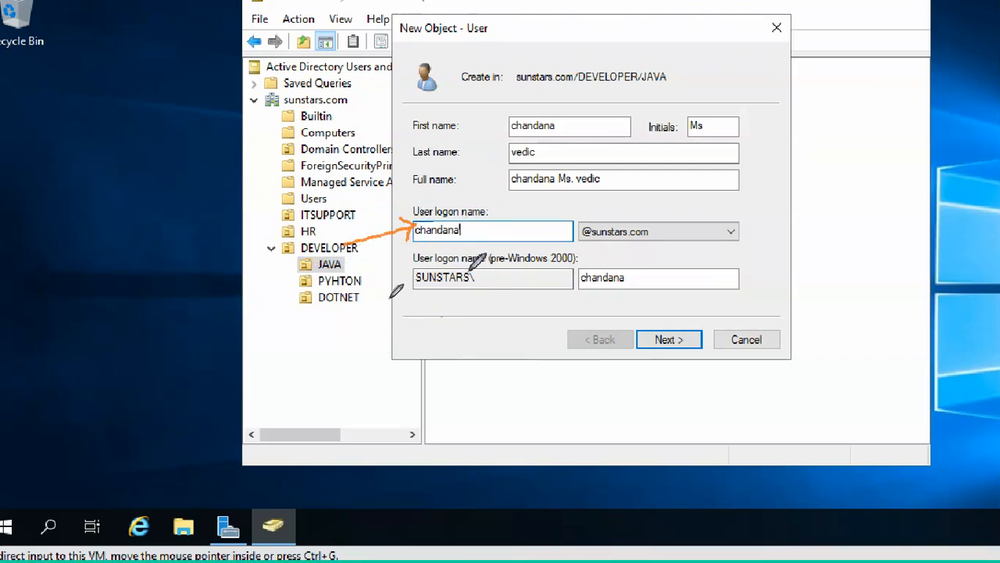
mouse_move(396, 316)
mouse_down()
mouse_move(415, 295)
mouse_move(418, 311)
mouse_move(494, 299)
mouse_up()
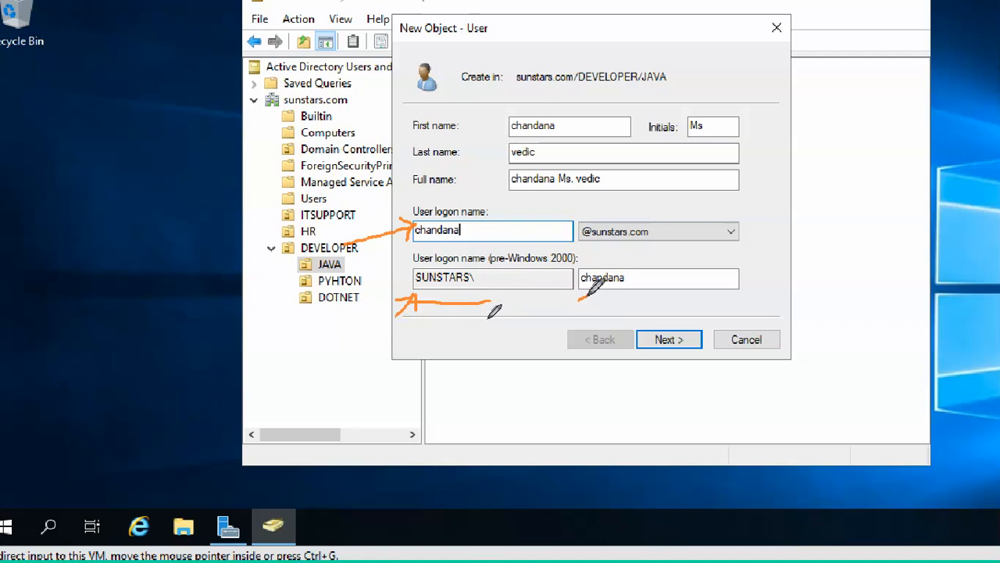
drag(579, 300, 634, 294)
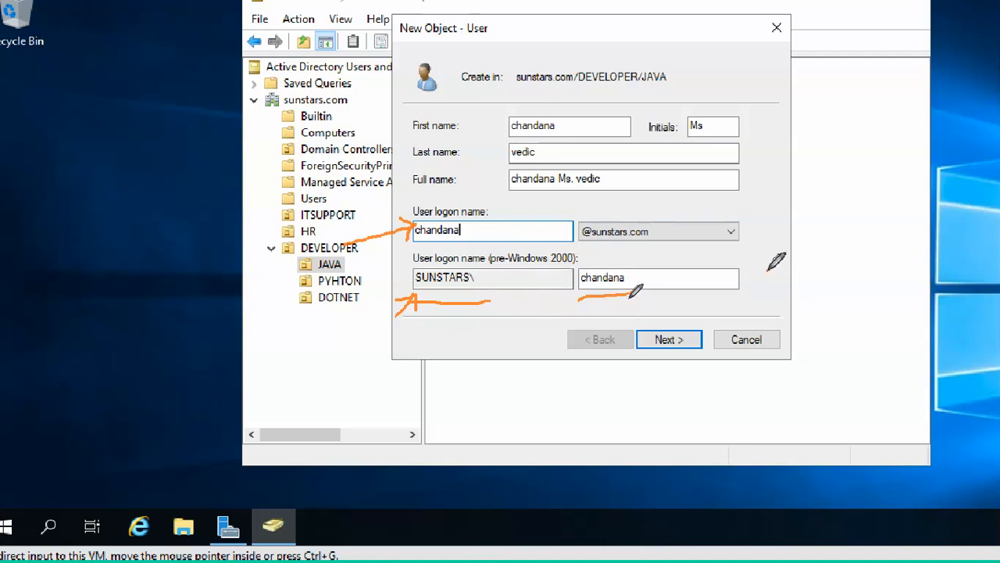
mouse_move(758, 273)
mouse_down()
mouse_move(755, 294)
mouse_move(794, 284)
mouse_move(800, 258)
mouse_move(816, 261)
mouse_move(846, 234)
mouse_move(838, 228)
mouse_move(851, 232)
mouse_move(878, 205)
mouse_up()
drag(774, 314, 879, 251)
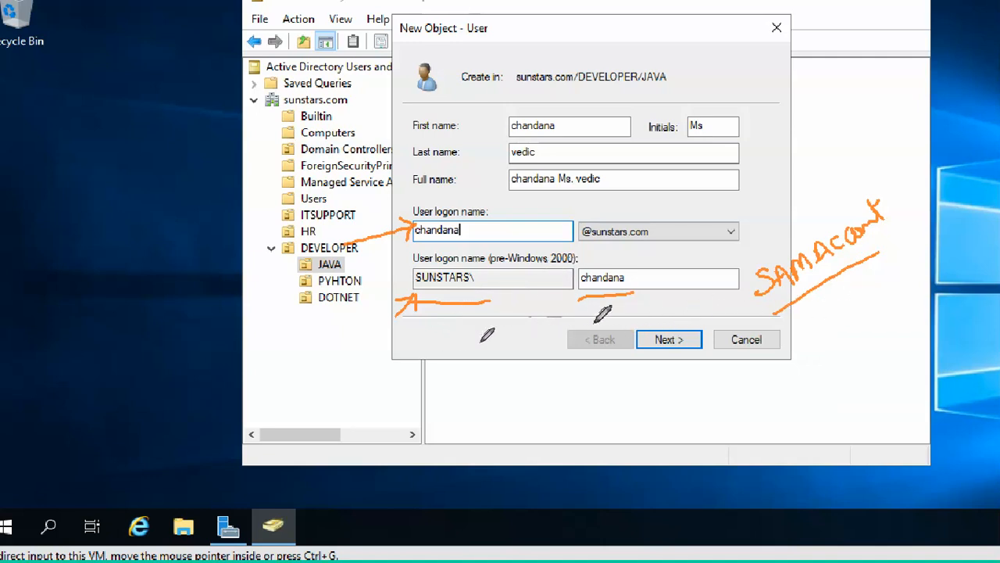
drag(427, 252, 400, 310)
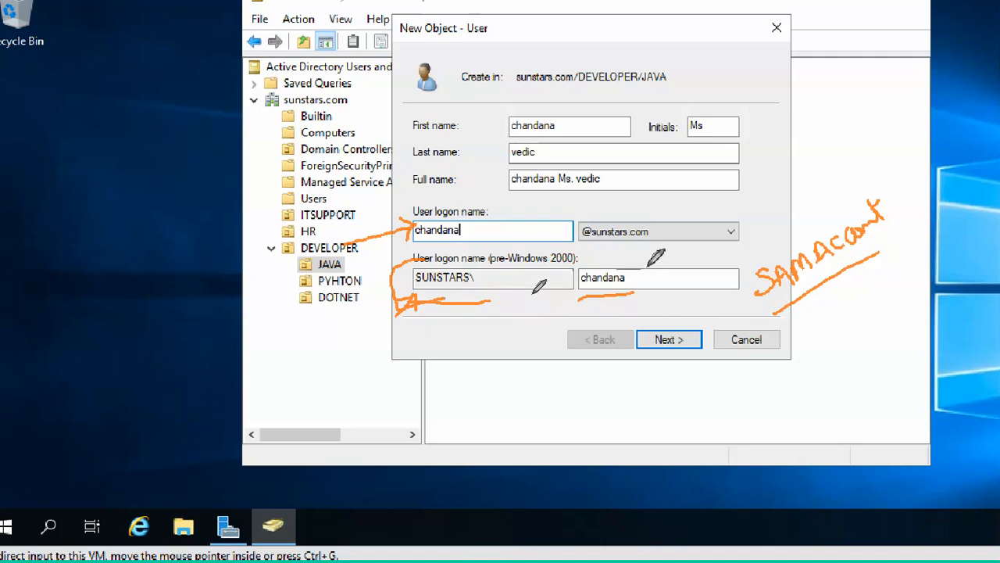
mouse_move(621, 255)
mouse_down()
mouse_move(654, 277)
mouse_move(632, 305)
mouse_move(582, 303)
mouse_up()
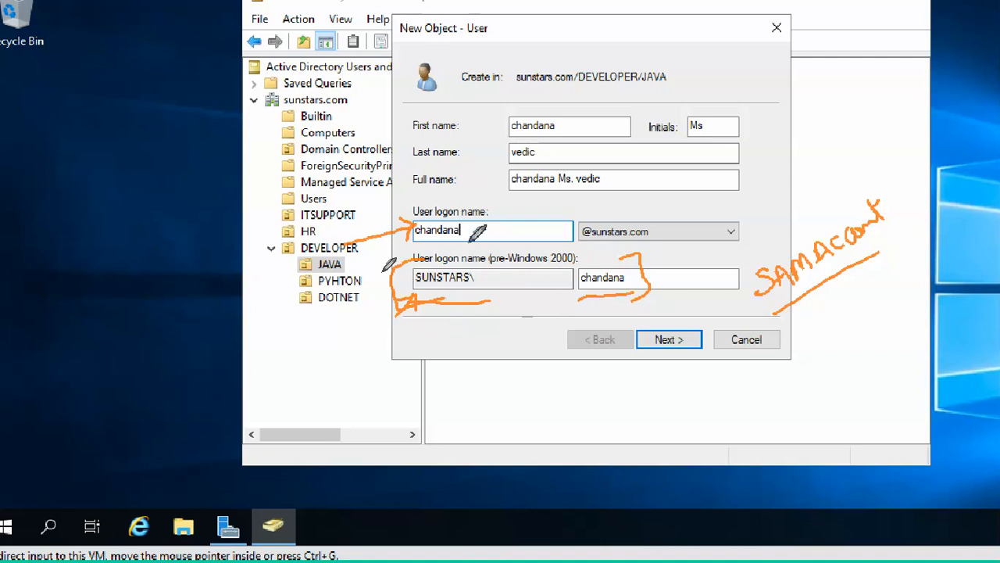
drag(427, 197, 394, 243)
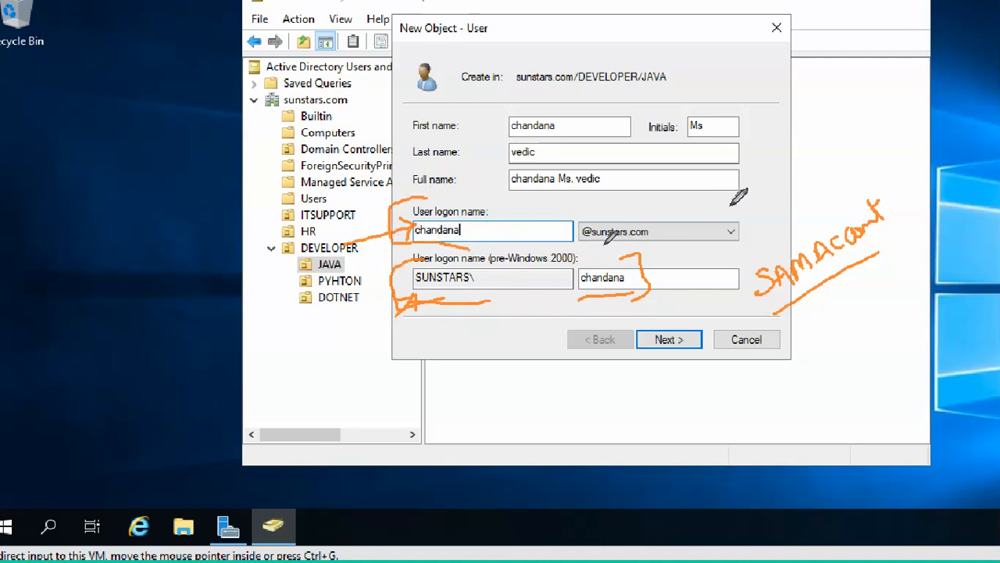
mouse_move(737, 201)
mouse_down()
mouse_move(762, 213)
mouse_move(727, 251)
mouse_up()
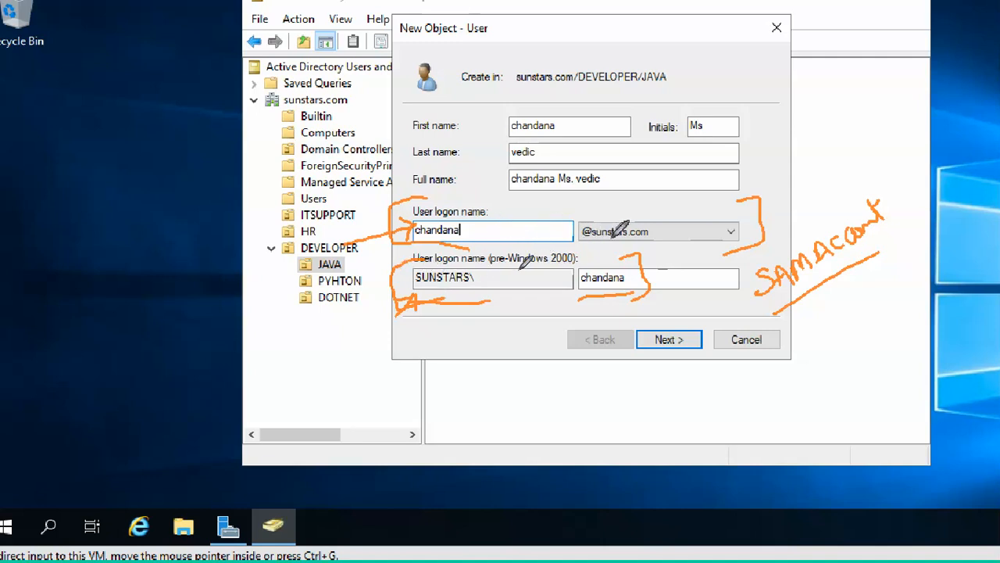
mouse_move(703, 203)
mouse_down()
mouse_move(708, 209)
mouse_move(721, 192)
mouse_up()
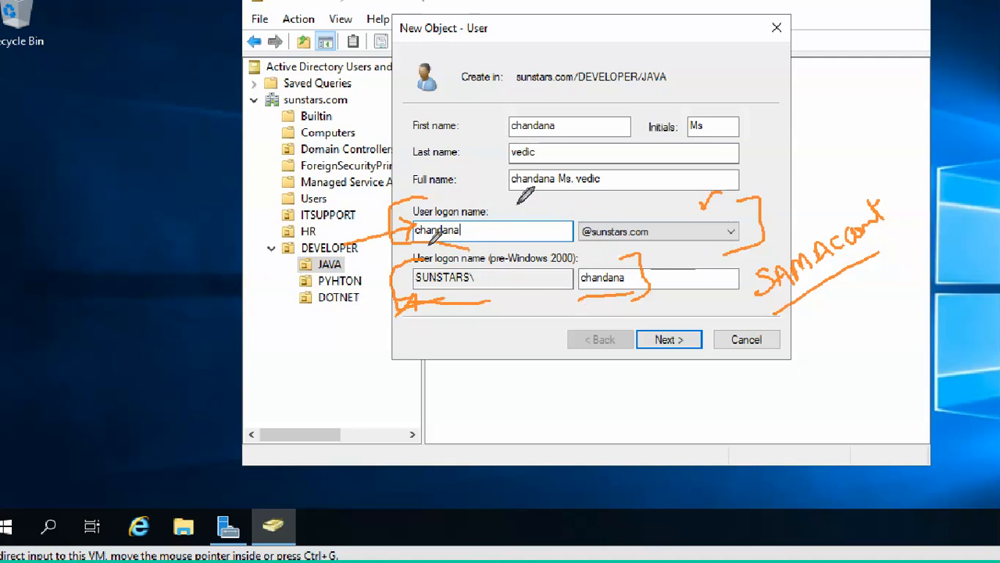
mouse_move(516, 202)
mouse_down()
mouse_move(537, 220)
mouse_move(566, 200)
mouse_move(582, 205)
mouse_up()
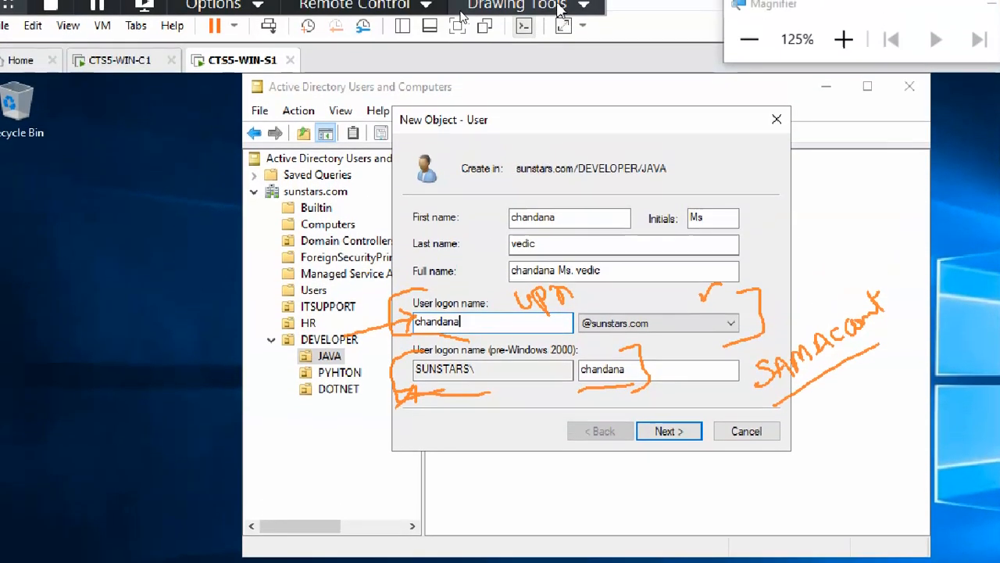
click(517, 5)
Erase all on-screen annotations and return to normal non-drawing mode.
click(539, 152)
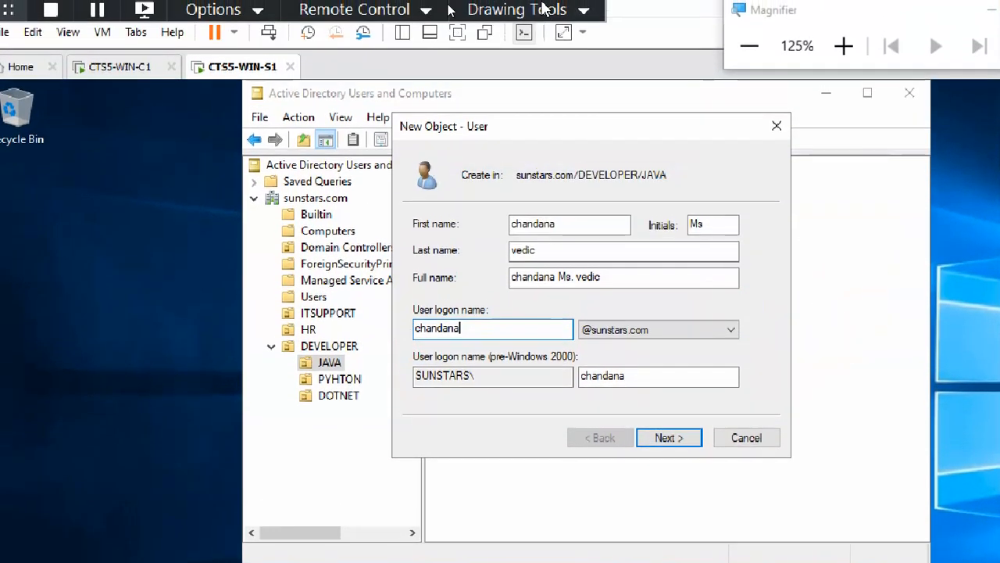
click(517, 5)
click(547, 39)
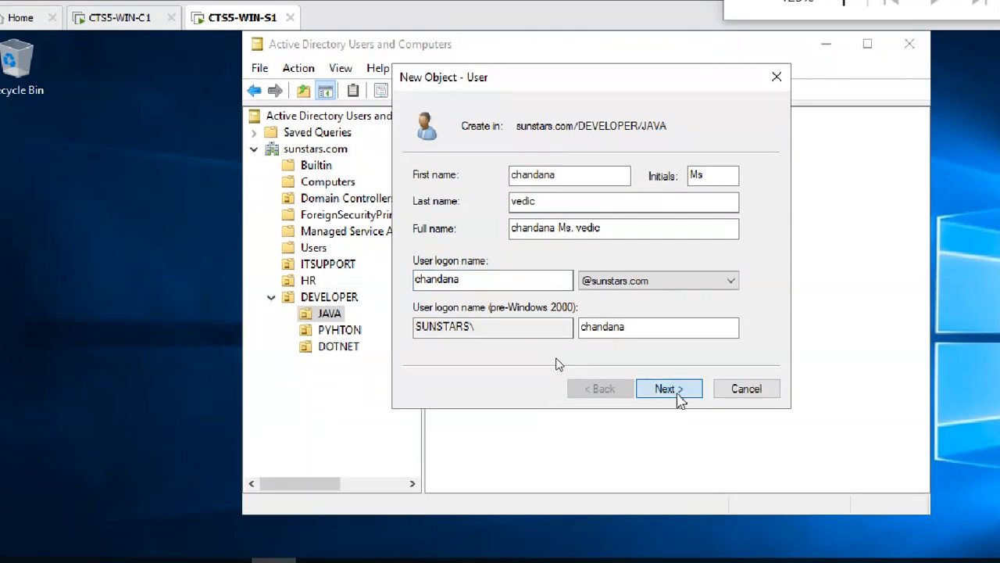
Untick forced password change, enter and confirm the JAVA user's password, and submit the page.
click(676, 392)
click(497, 239)
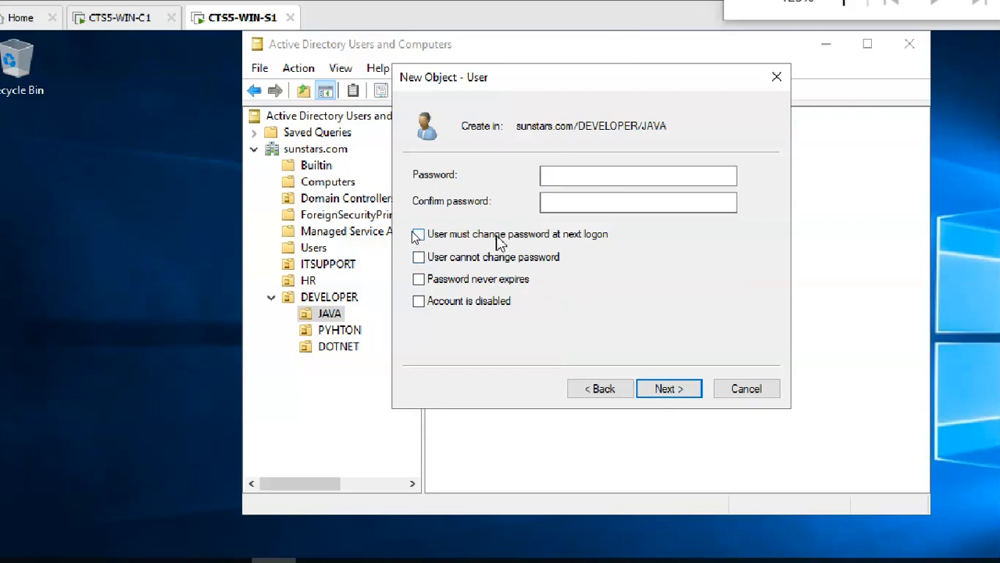
click(571, 177)
text(•••)
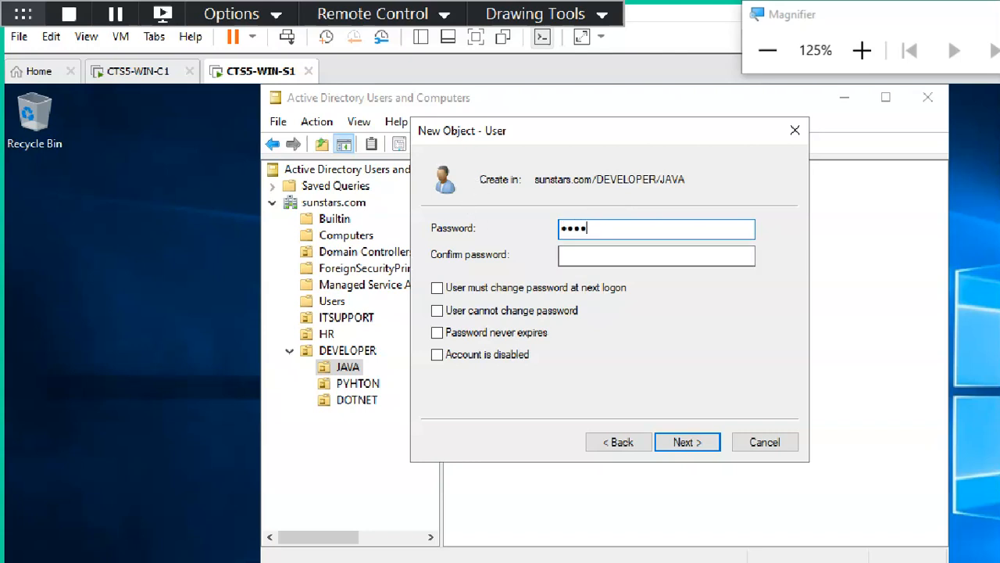
click(656, 255)
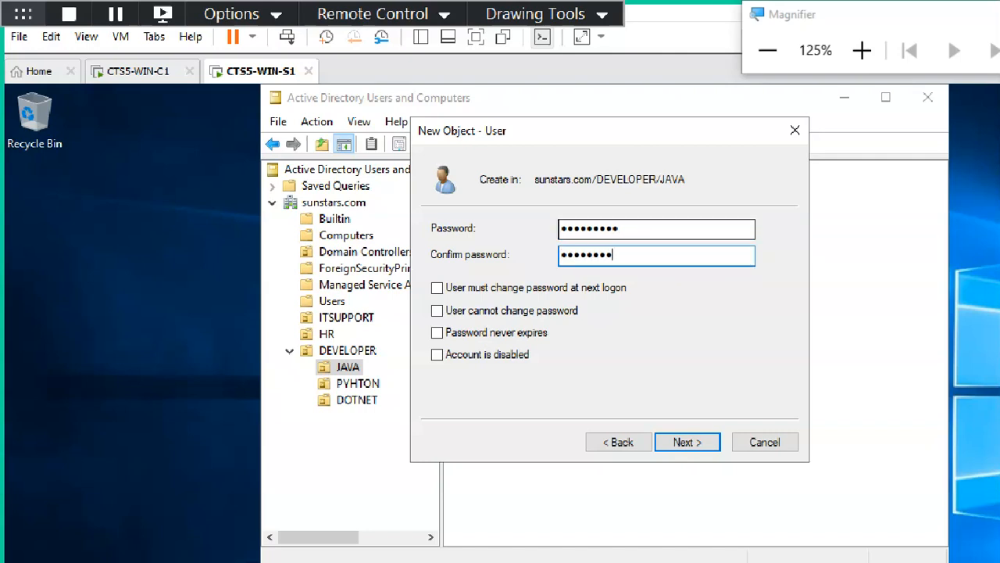
key(Return)
key(Return)
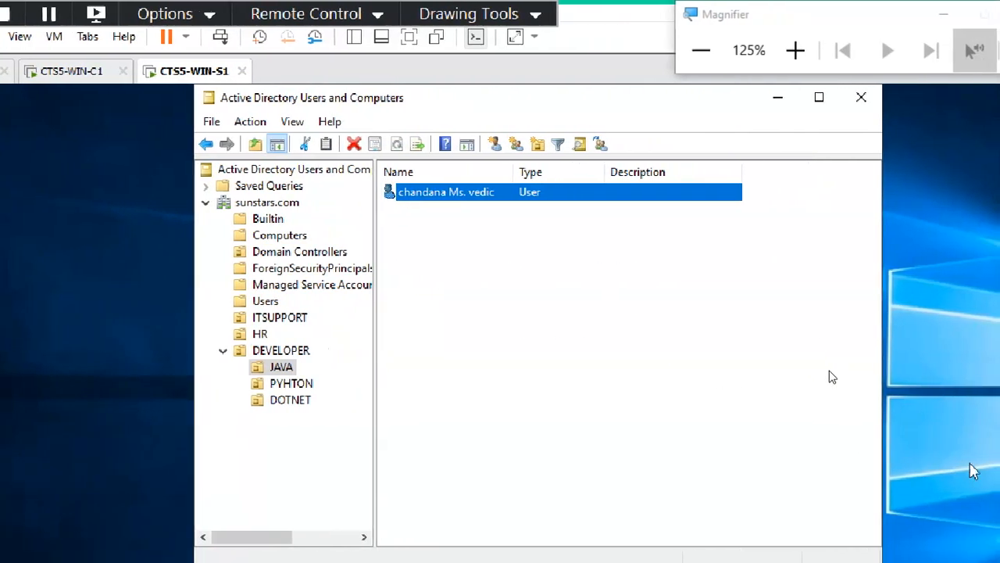
Check the ITSUPPORT and JAVA users, then open a New User form in the PYHTON OU.
click(599, 418)
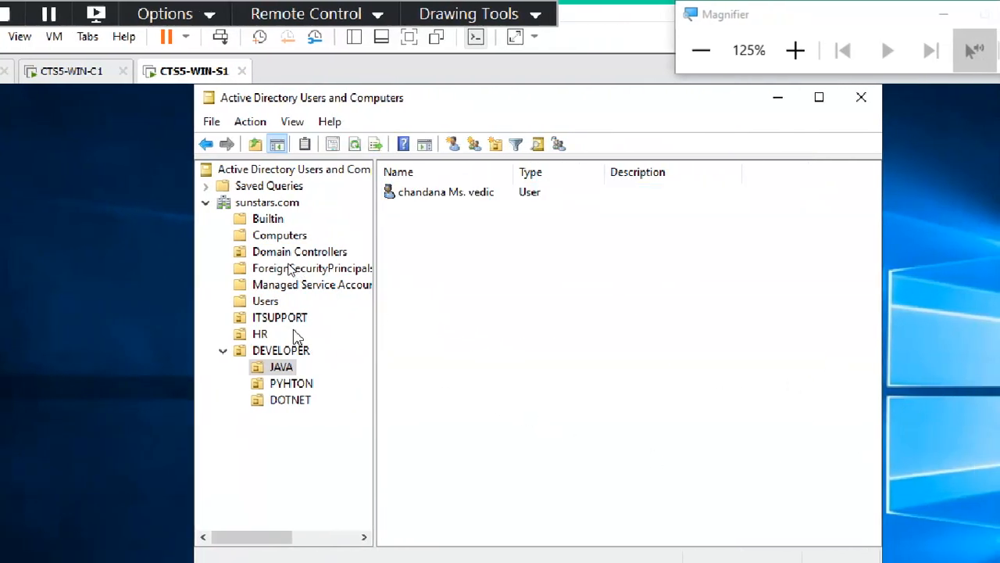
click(296, 319)
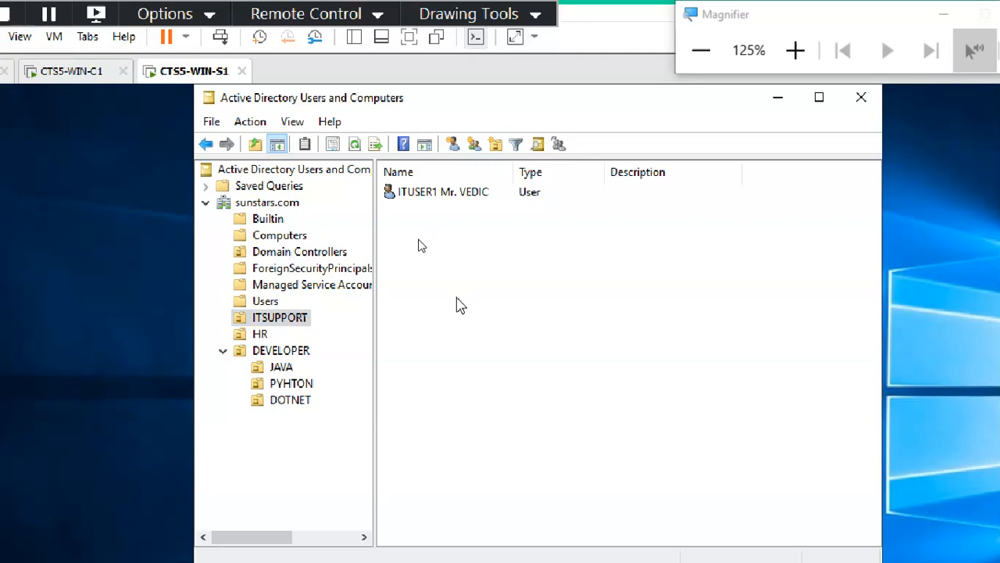
click(283, 368)
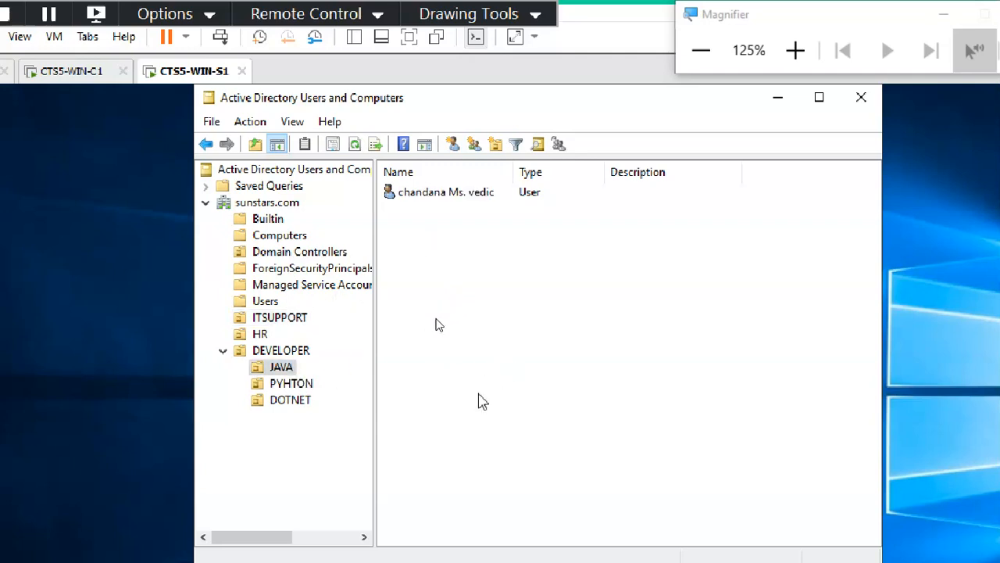
click(302, 385)
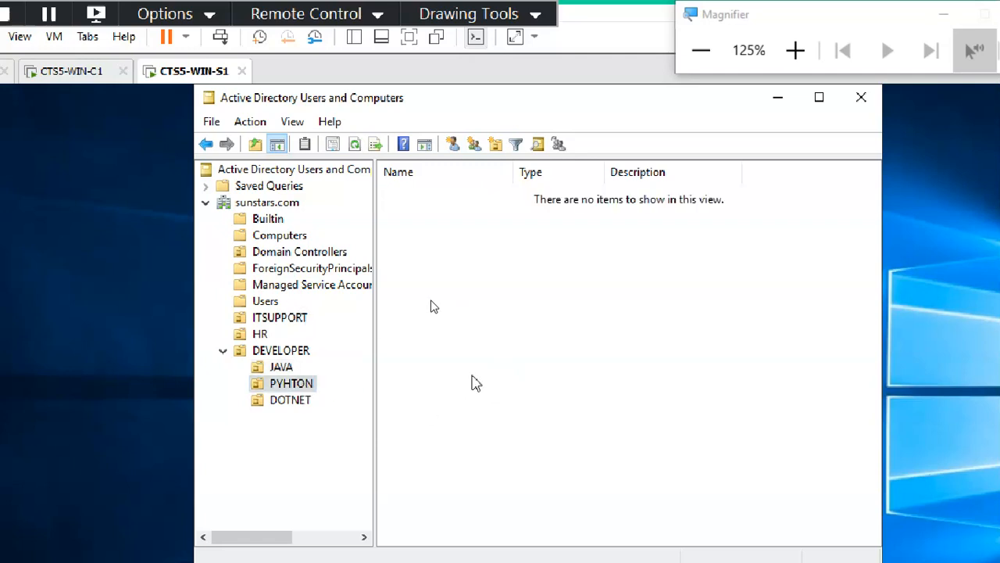
right_click(481, 270)
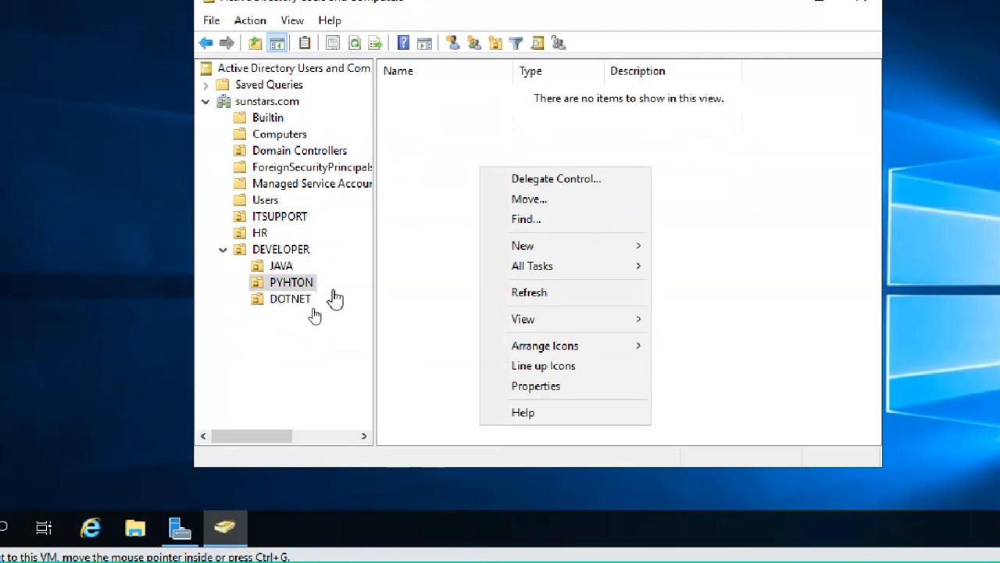
mouse_move(565, 247)
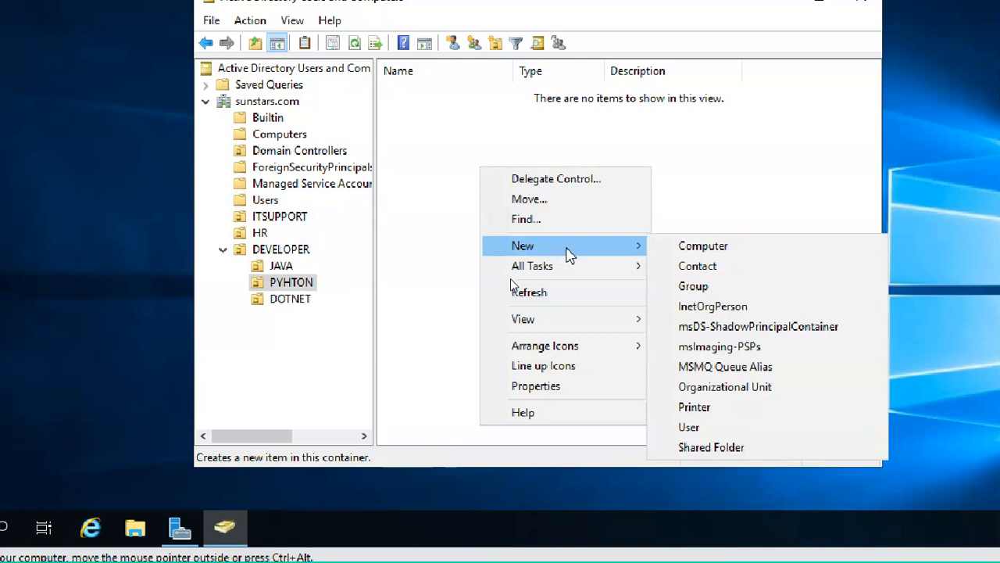
click(696, 427)
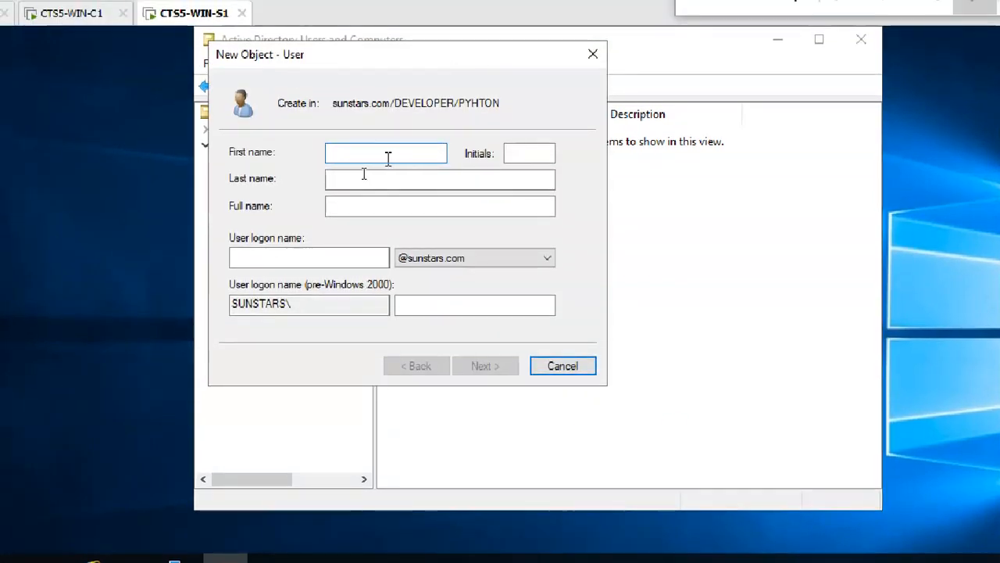
Enter the new user's first name, initials Mr and last name in capitals.
text(i)
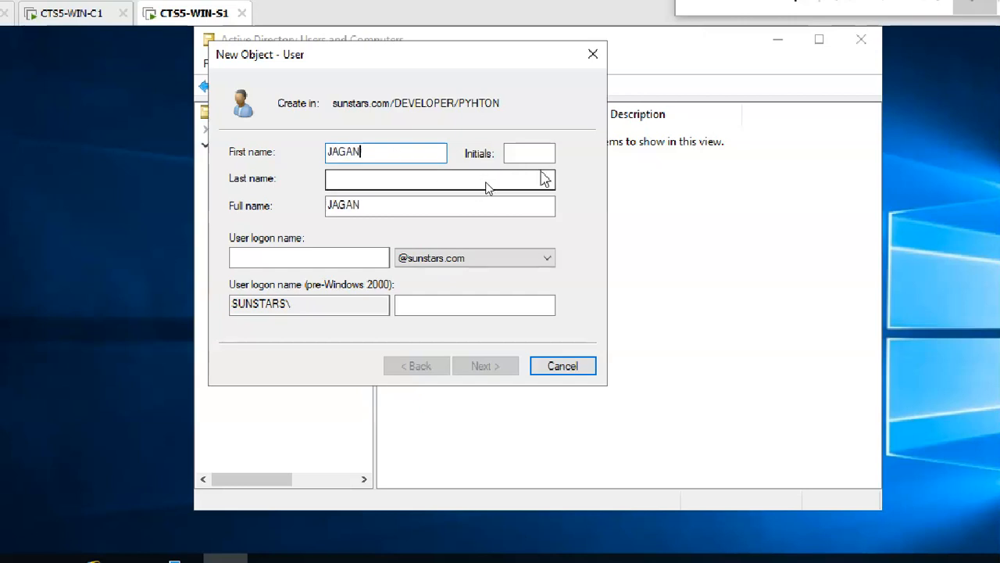
click(509, 153)
text(M)
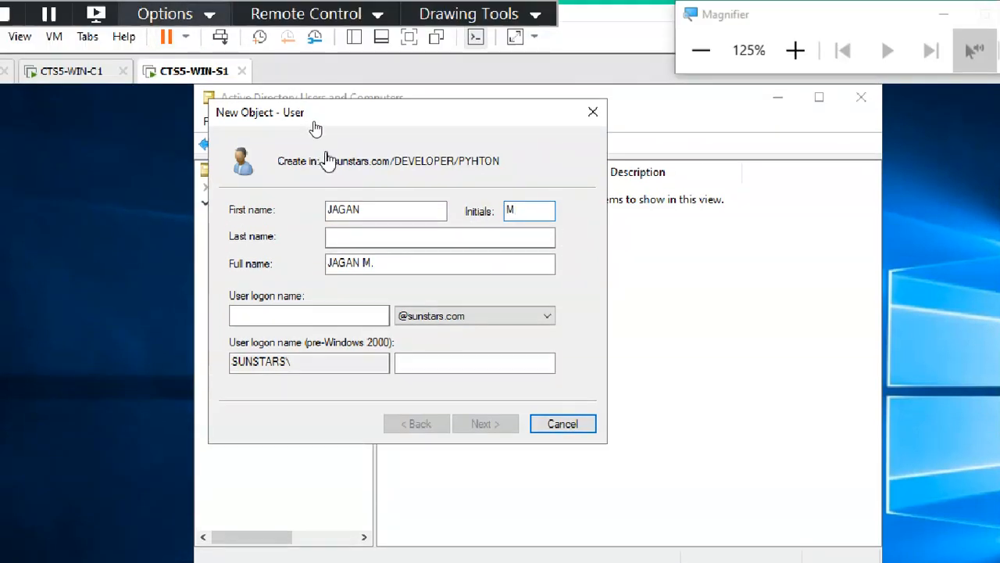
click(509, 236)
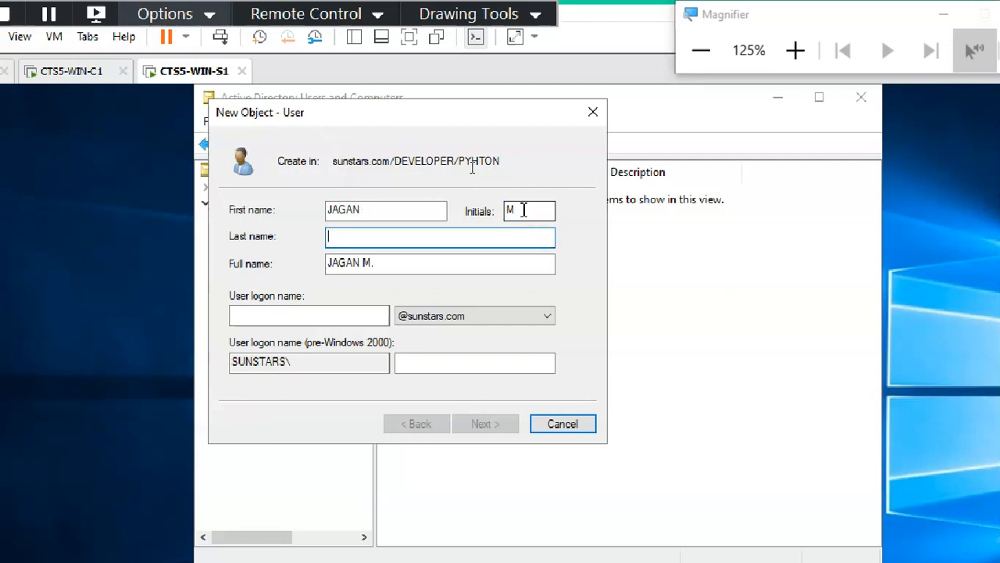
click(524, 210)
text(R)
click(506, 236)
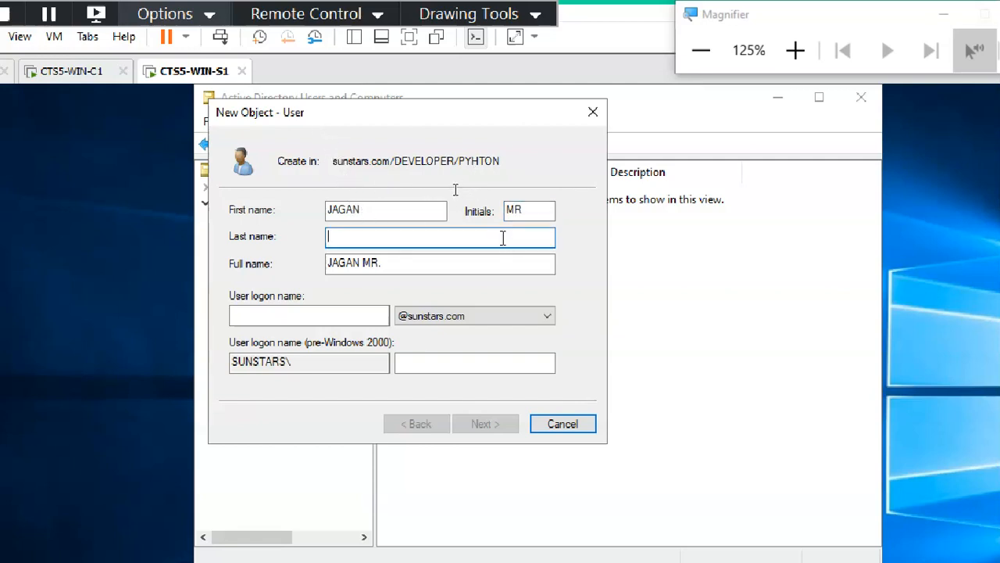
click(538, 214)
text(r)
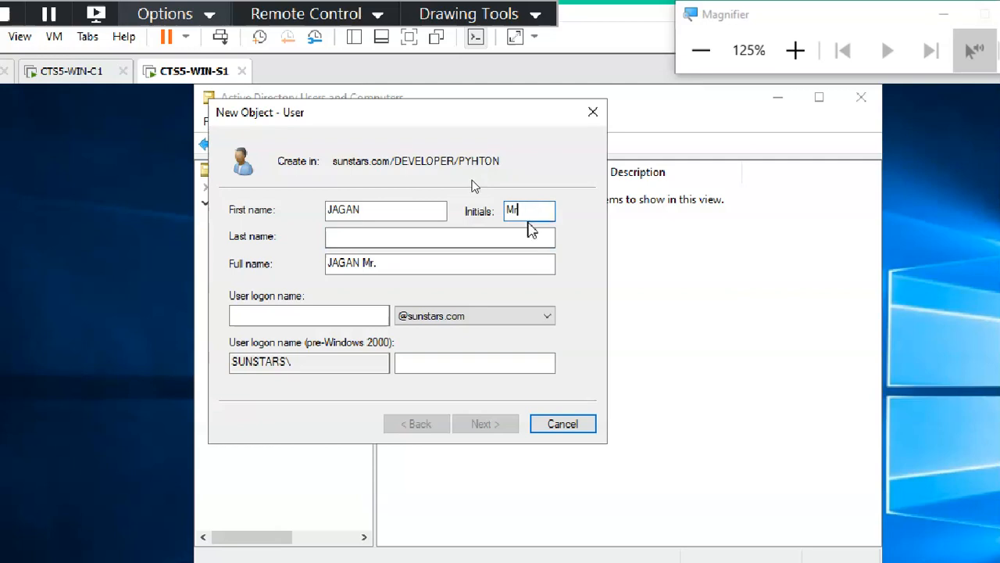
click(508, 239)
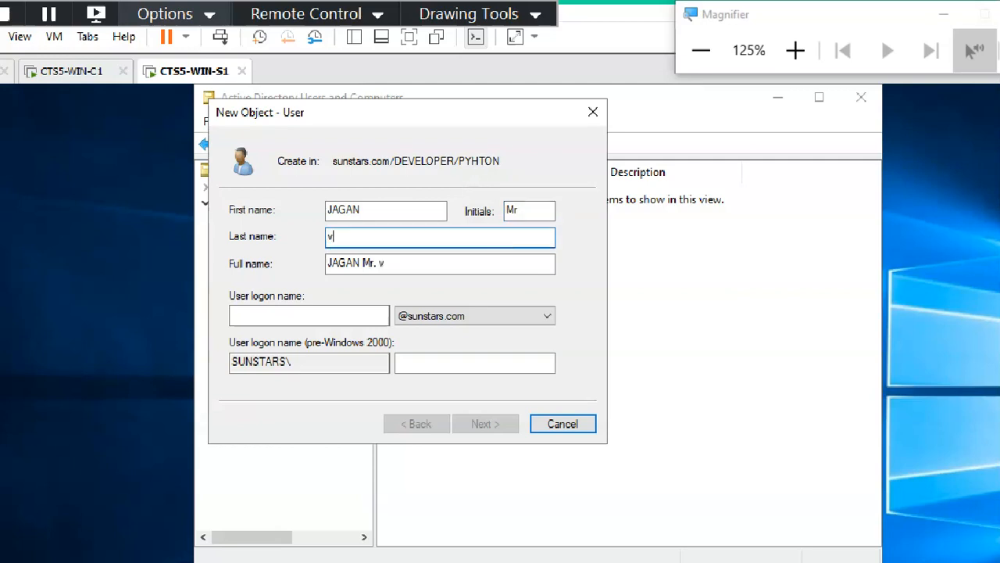
text(v)
key(BackSpace)
text(VEDI)
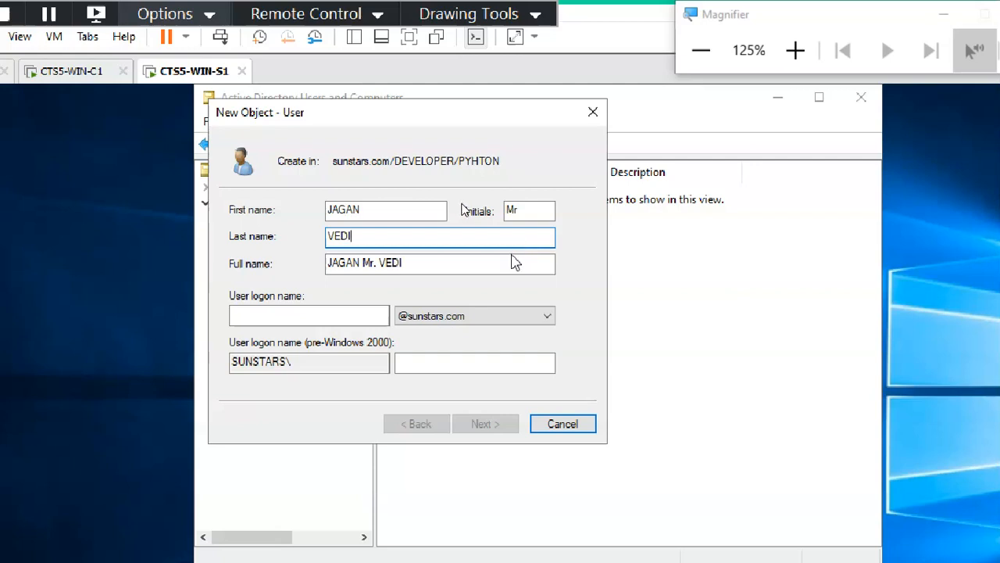
text(C)
Copy the first name into User logon name and advance to the password page.
click(320, 314)
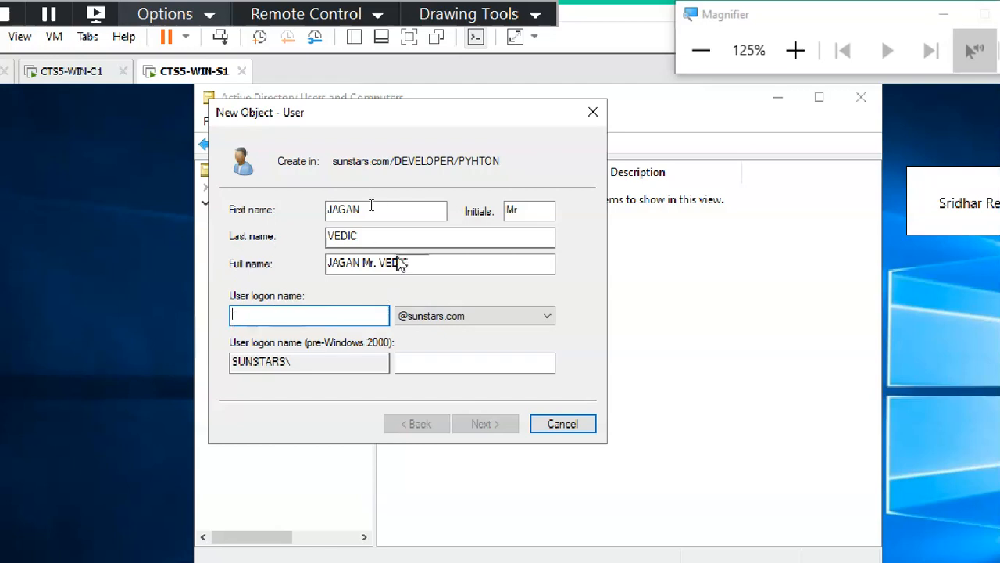
drag(370, 208, 313, 206)
key(ctrl+c)
click(309, 321)
key(ctrl+v)
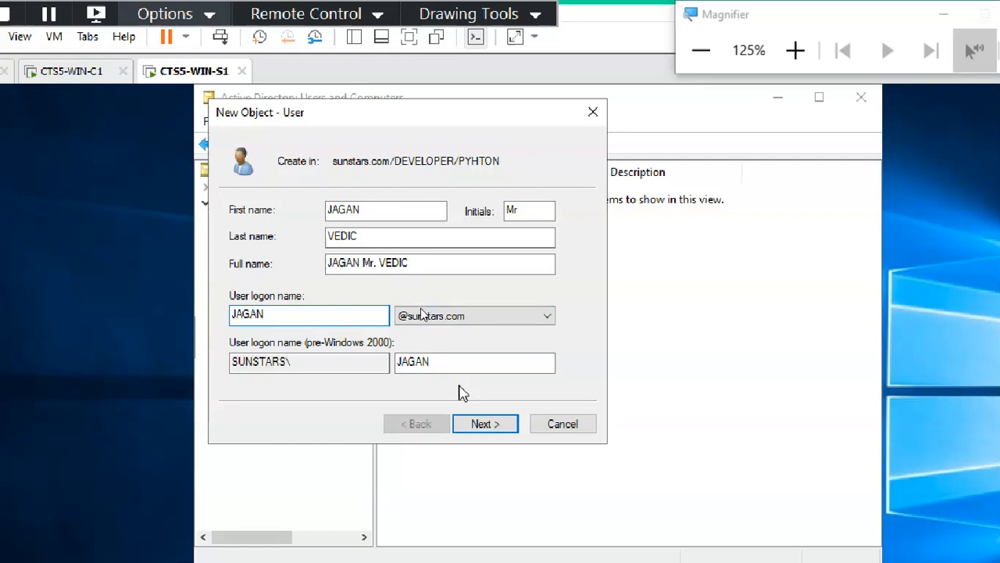
click(493, 425)
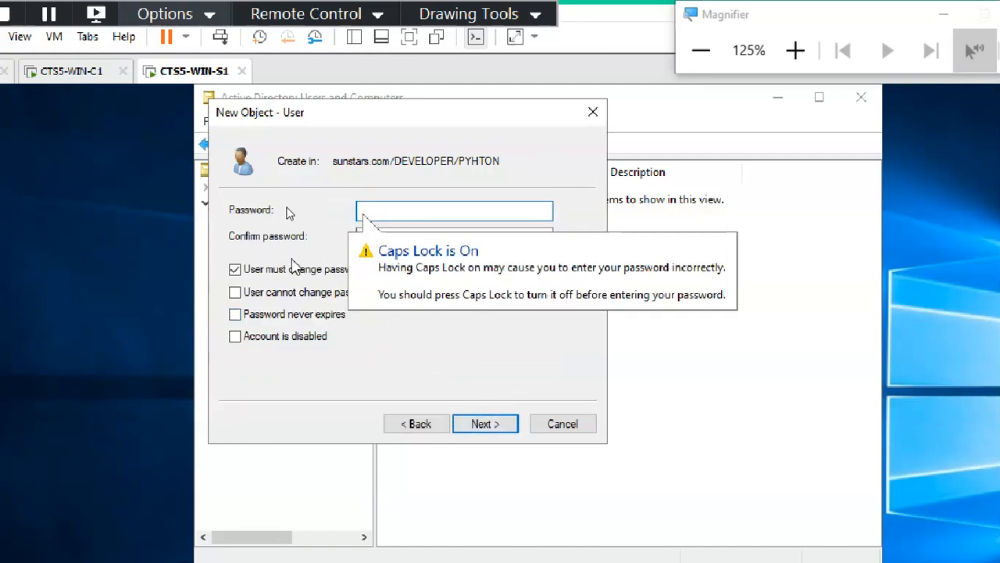
Clear 'User must change password at next logon', then enter and confirm the password.
click(310, 270)
click(372, 212)
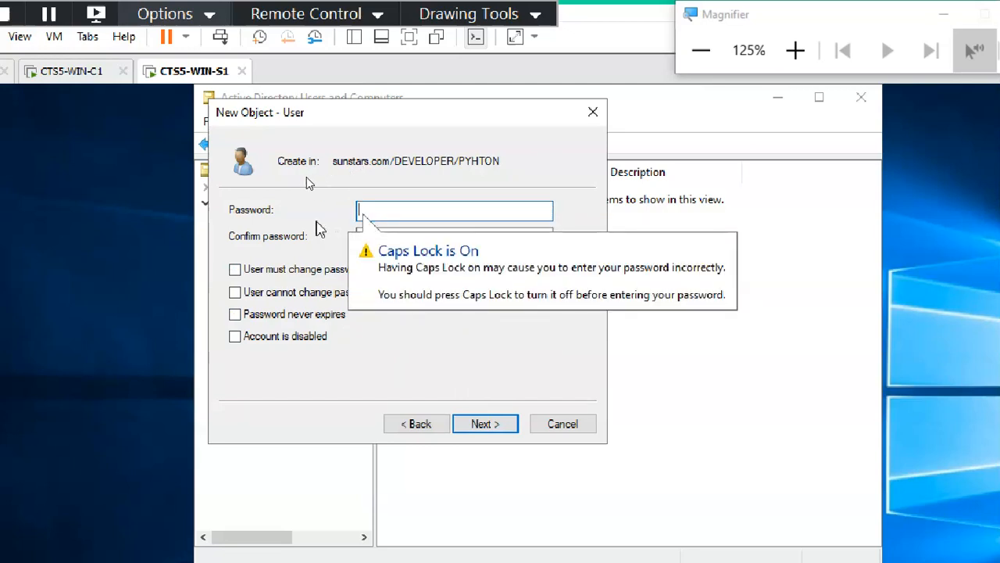
key(Caps_Lock)
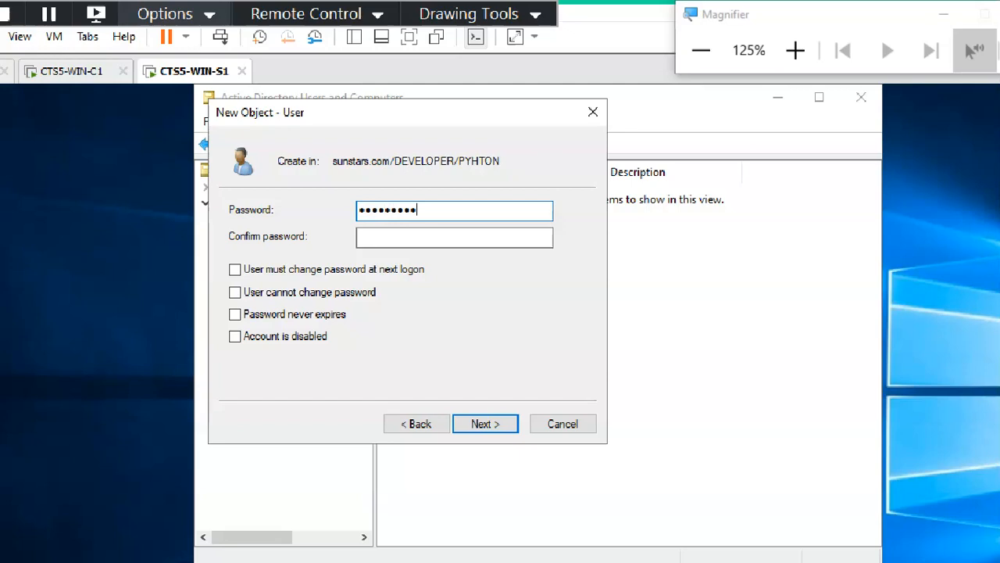
key(Tab)
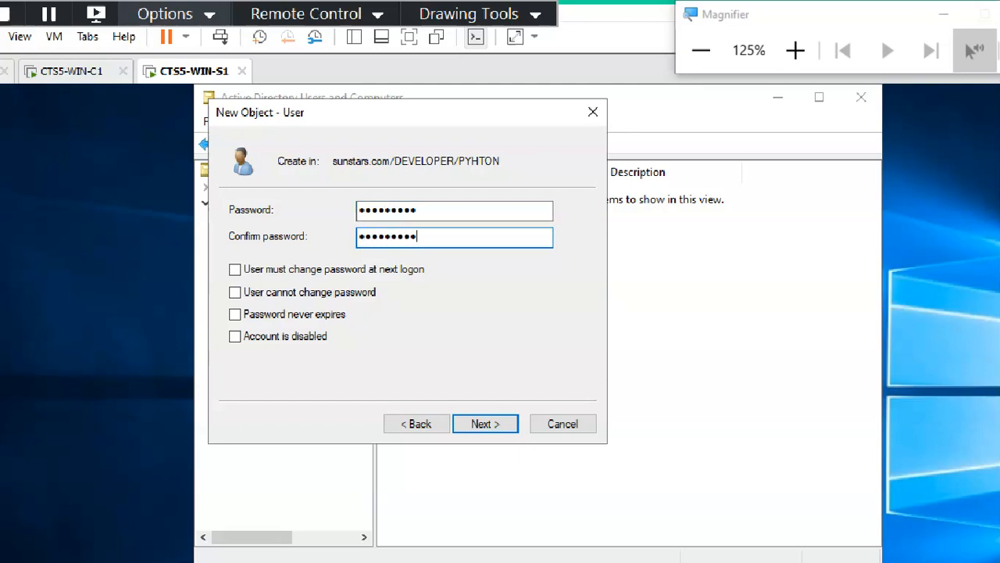
click(502, 423)
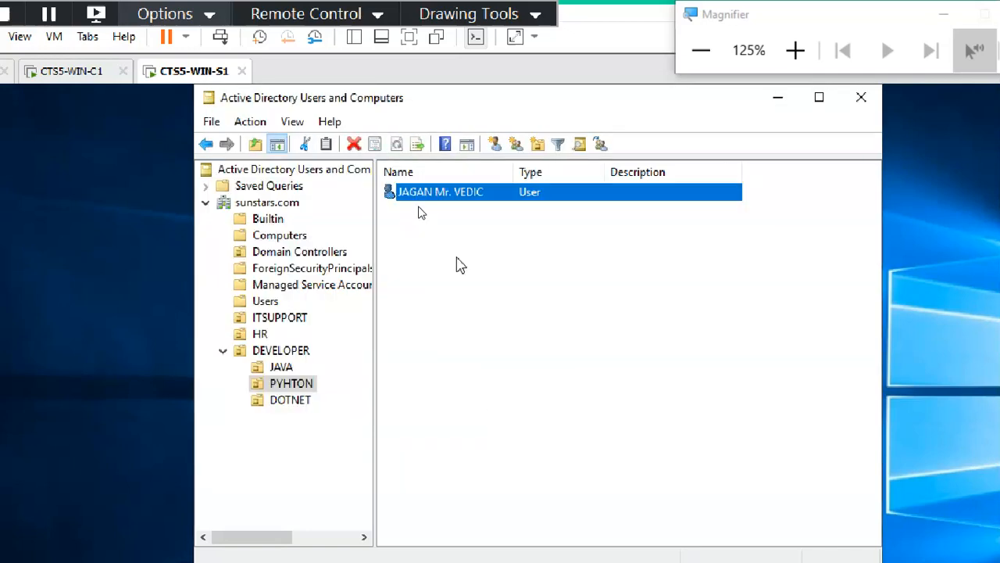
Compare the users in the JAVA and PYHTON OUs and select the PYHTON user.
click(447, 333)
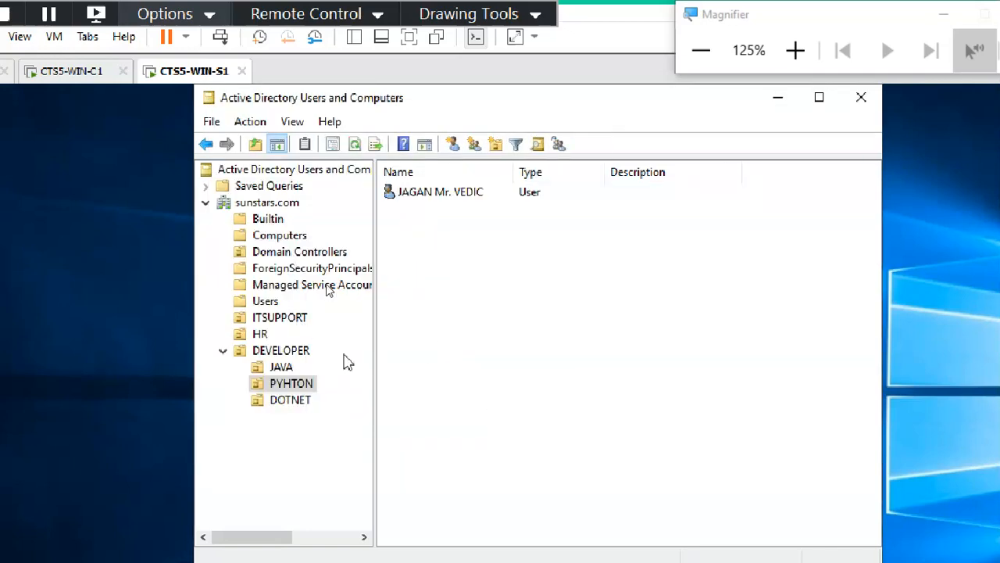
click(289, 366)
click(293, 383)
click(447, 197)
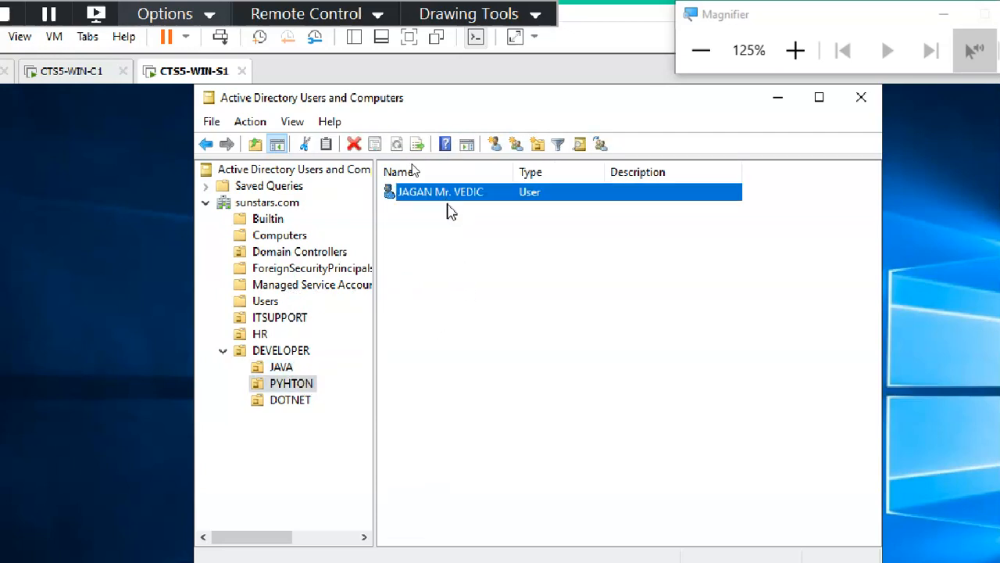
click(283, 367)
click(305, 383)
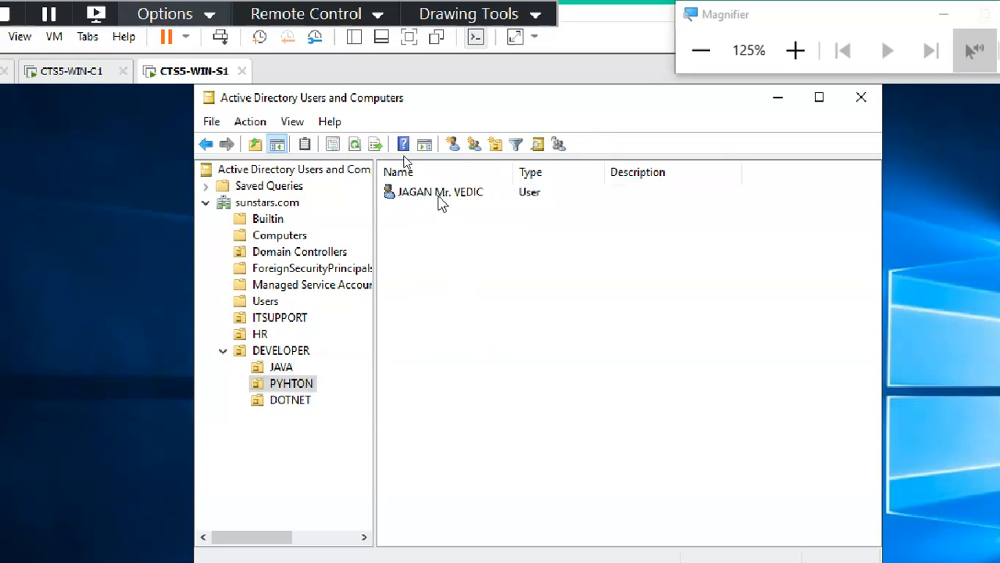
click(439, 195)
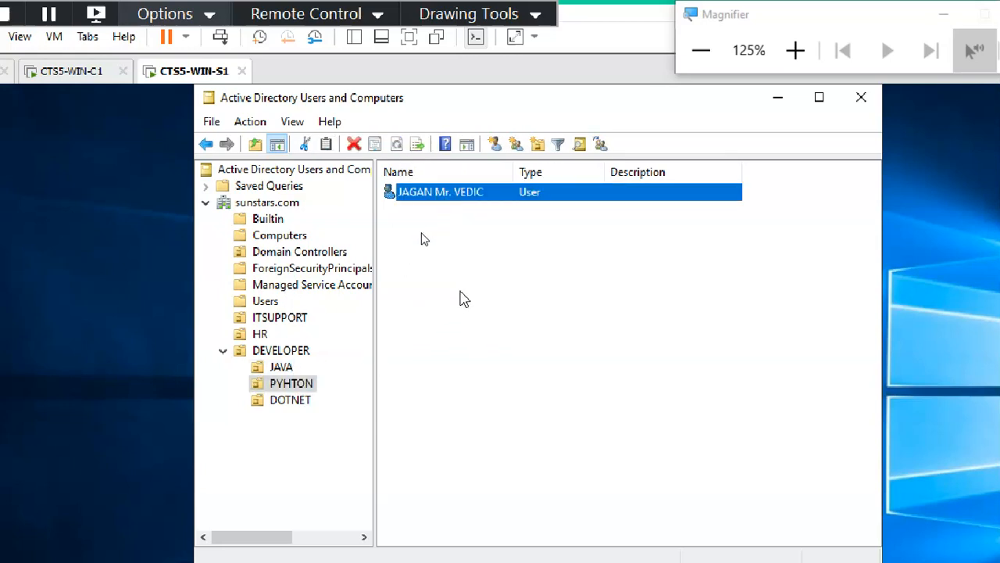
Move the selected user into the JAVA OU under DEVELOPER.
right_click(436, 194)
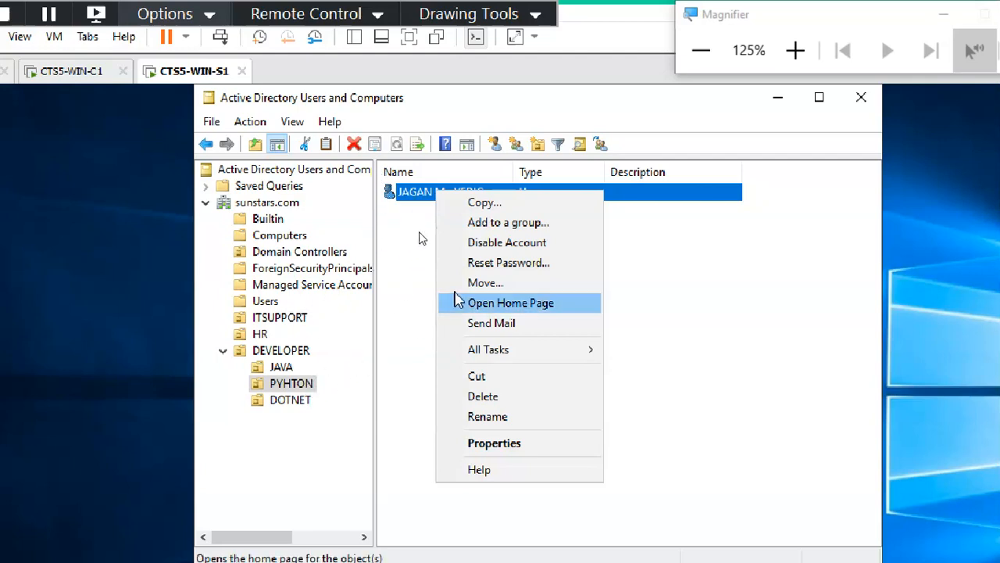
click(486, 284)
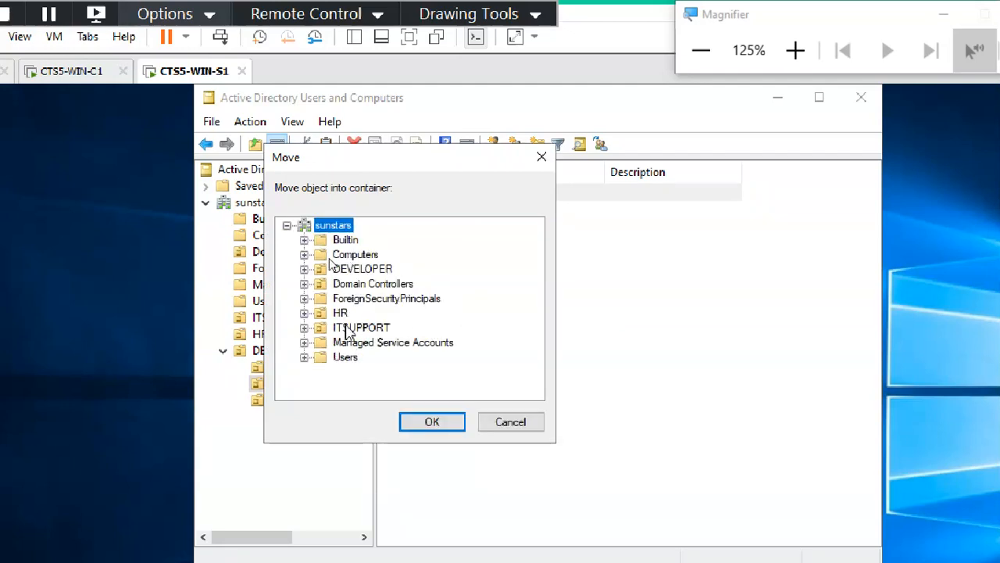
click(304, 269)
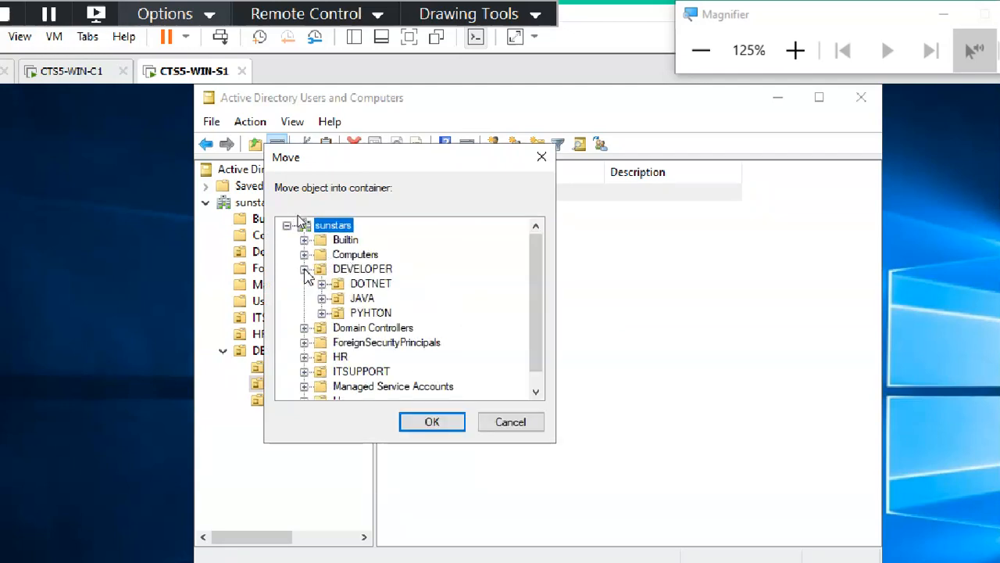
click(362, 297)
click(422, 426)
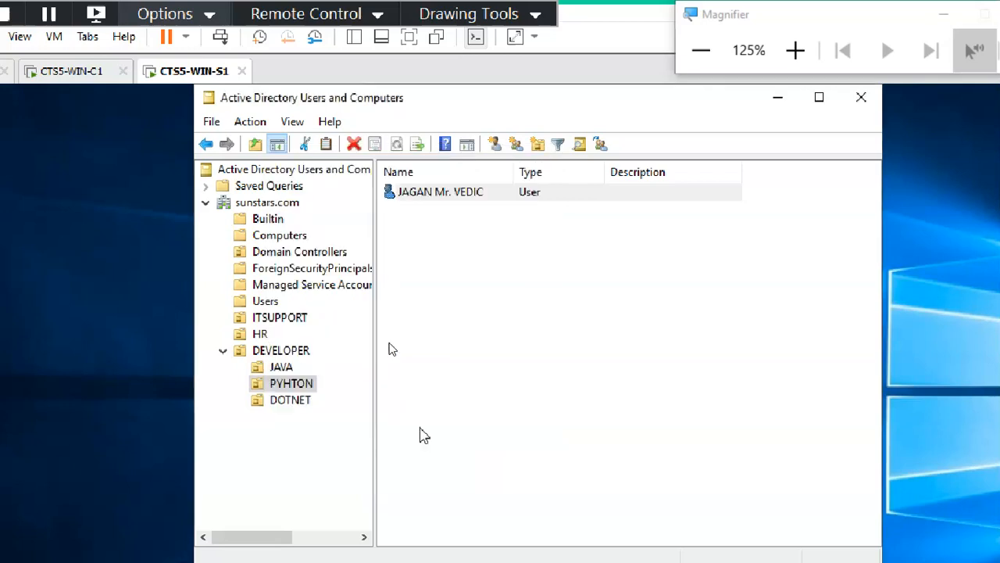
Check users in the JAVA, ITSUPPORT and PYHTON OUs, then inspect Builtin and Computers.
click(295, 368)
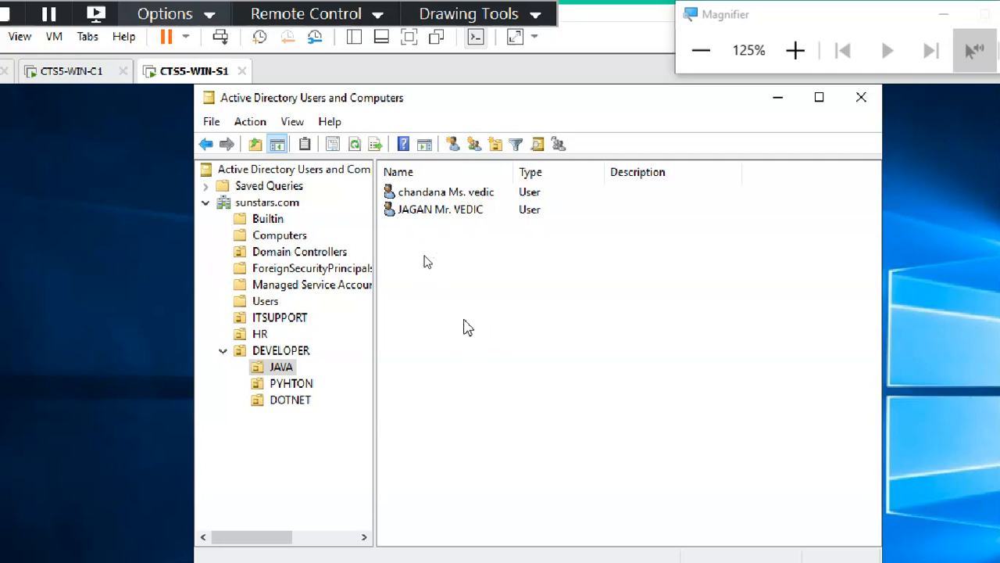
click(444, 210)
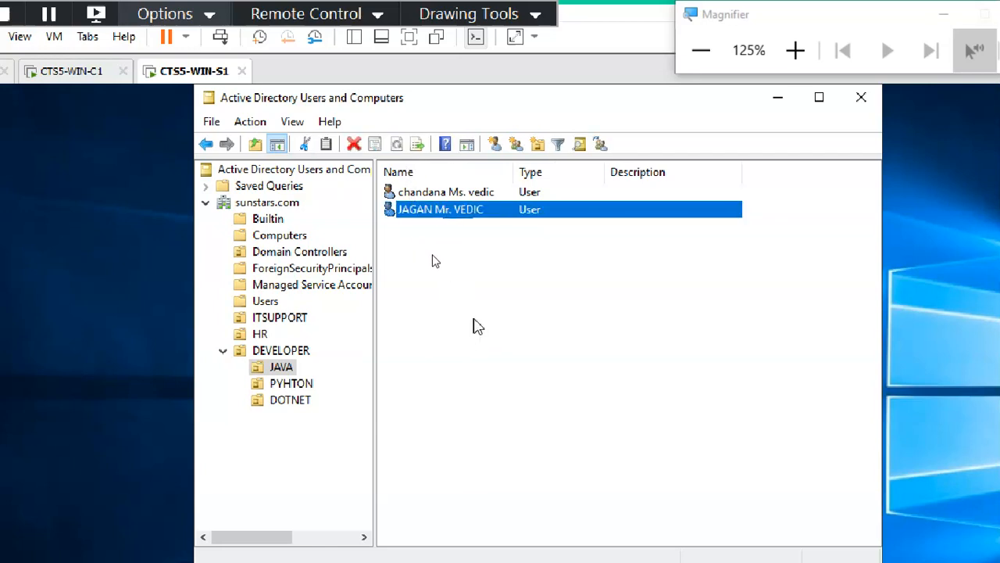
click(283, 317)
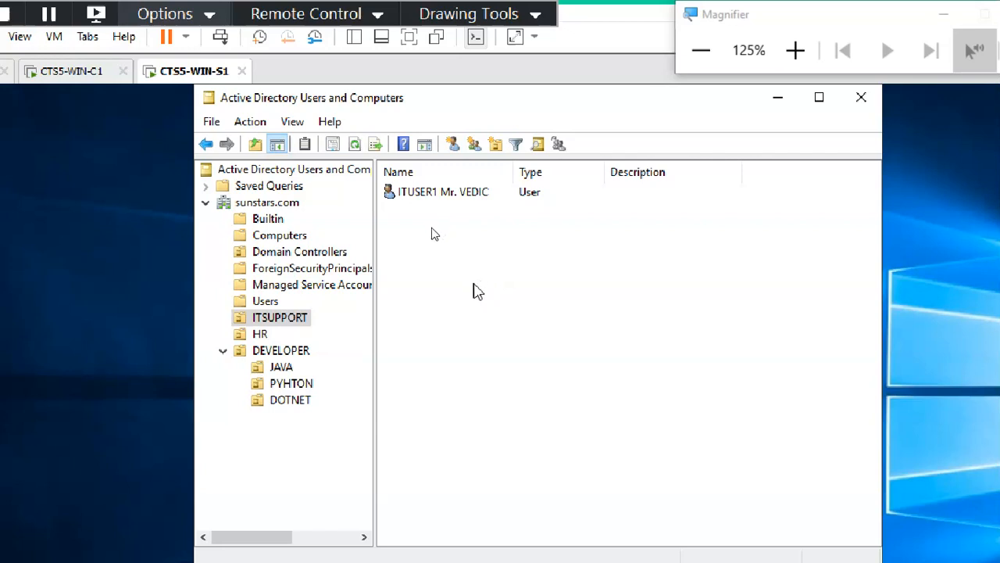
click(283, 383)
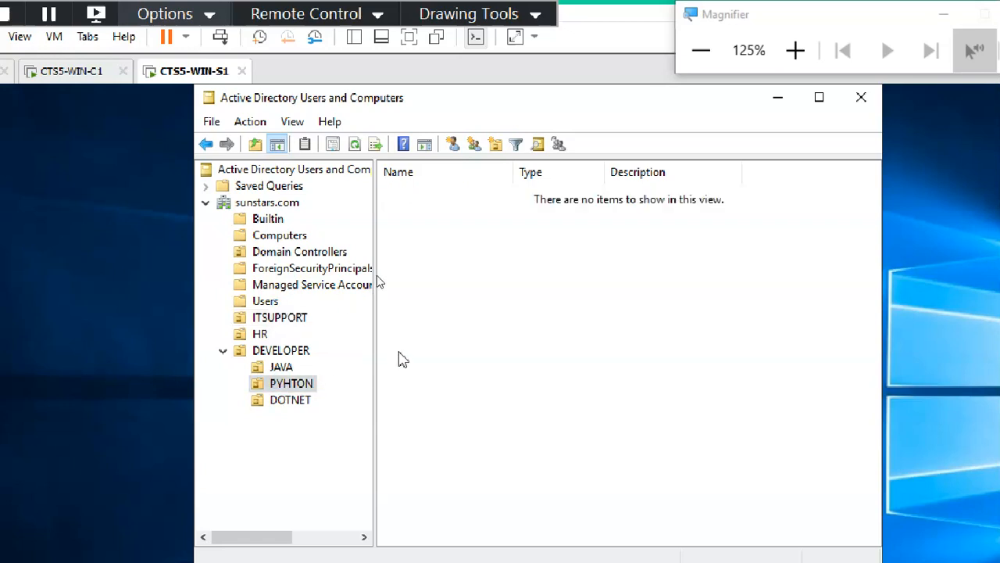
click(288, 368)
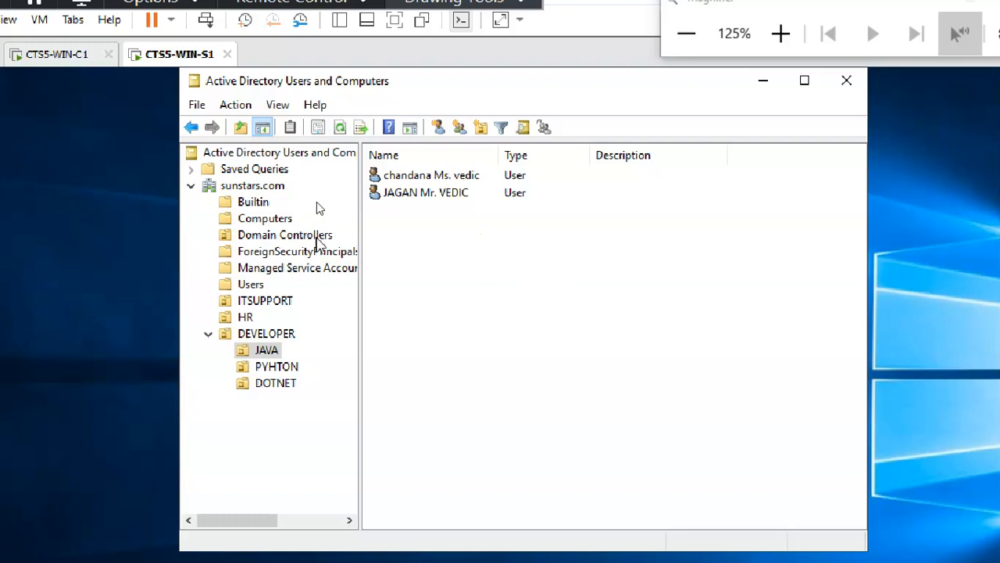
click(286, 221)
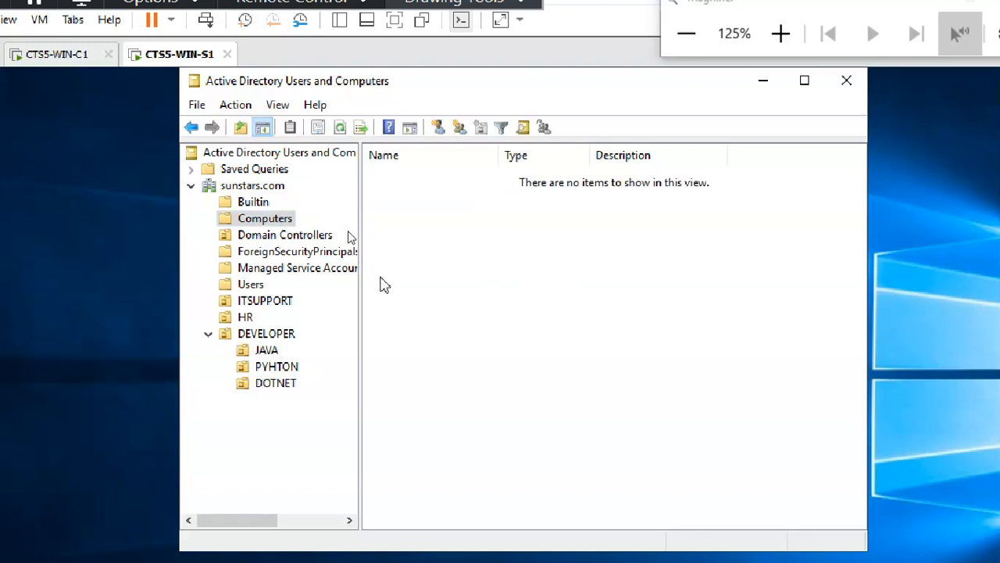
click(252, 201)
click(262, 219)
Switch to the CTS5-WIN-C1 client VM and sign in to the student account.
click(61, 63)
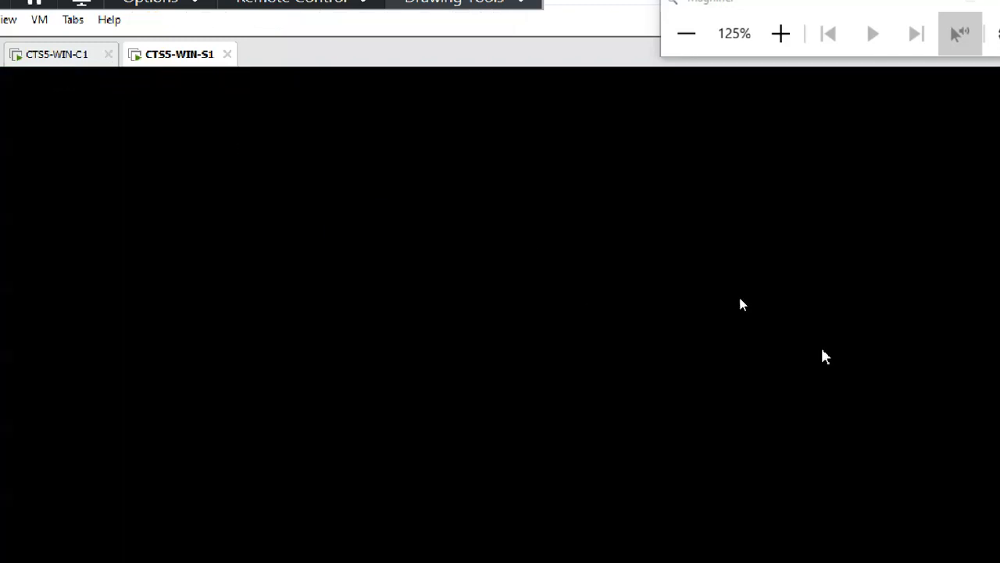
click(687, 34)
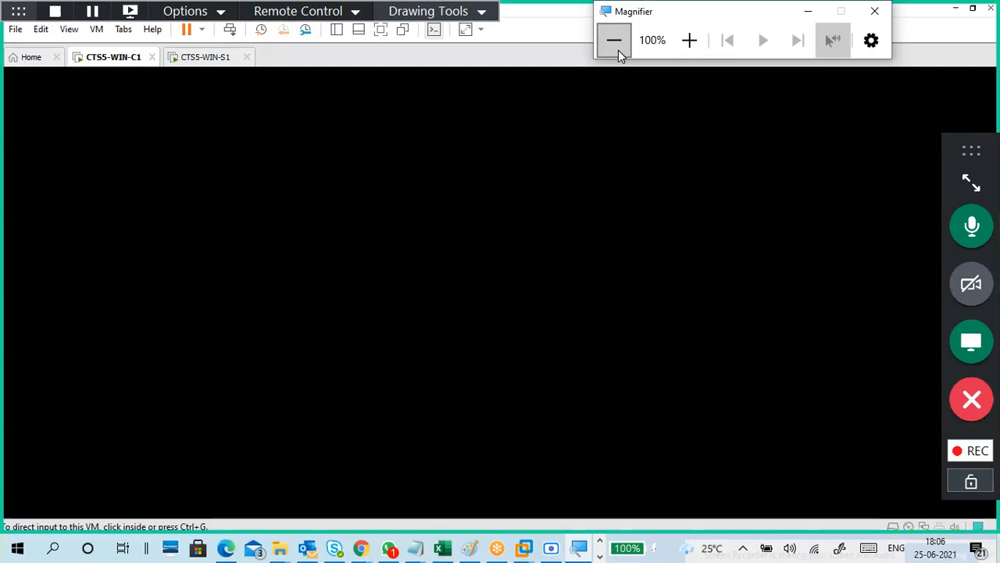
drag(649, 15, 816, 18)
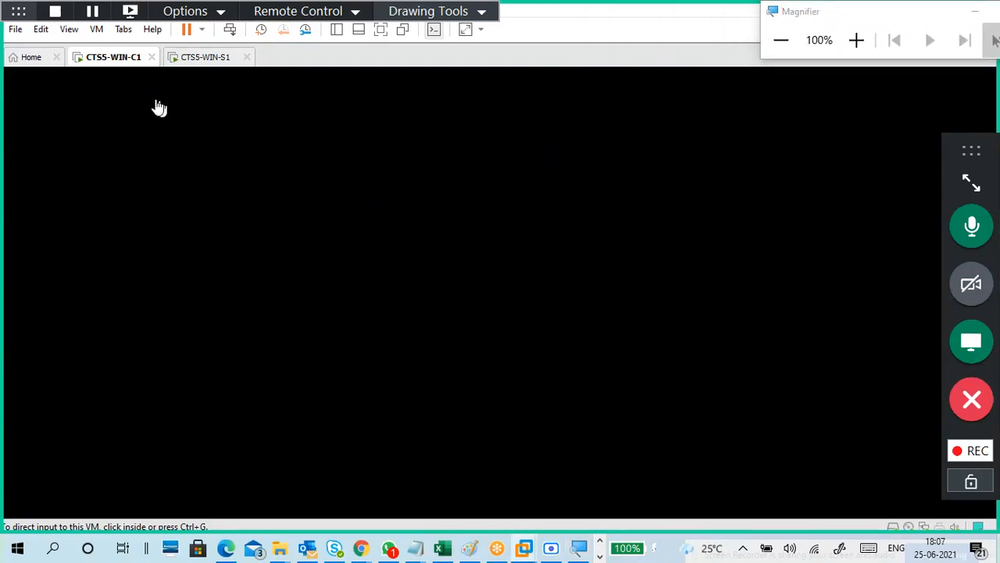
click(591, 299)
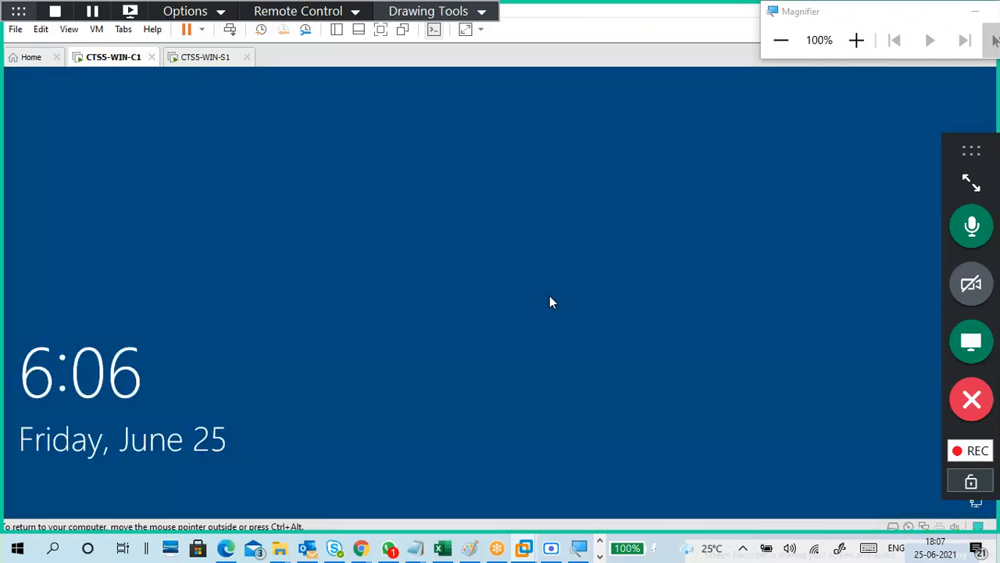
click(550, 301)
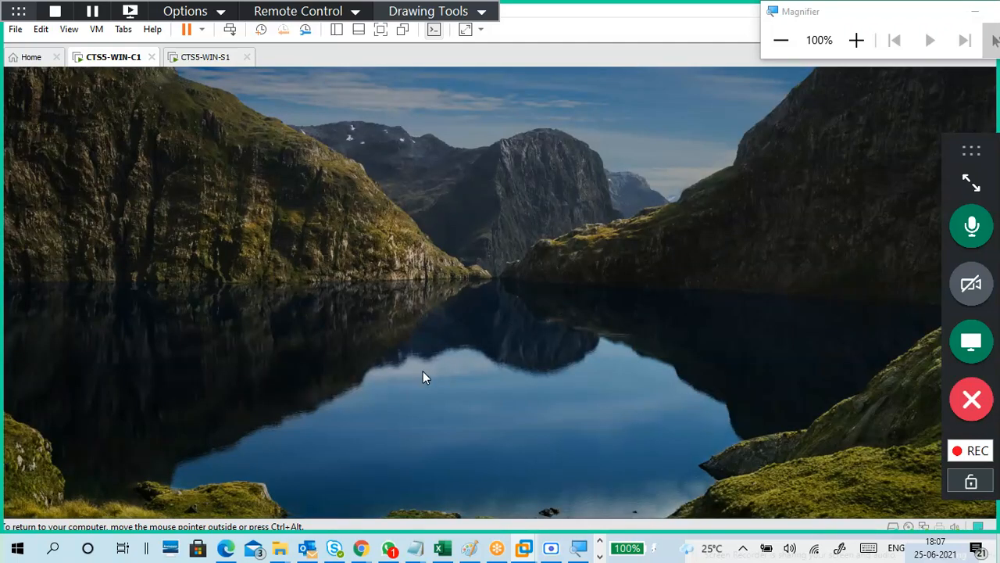
click(491, 316)
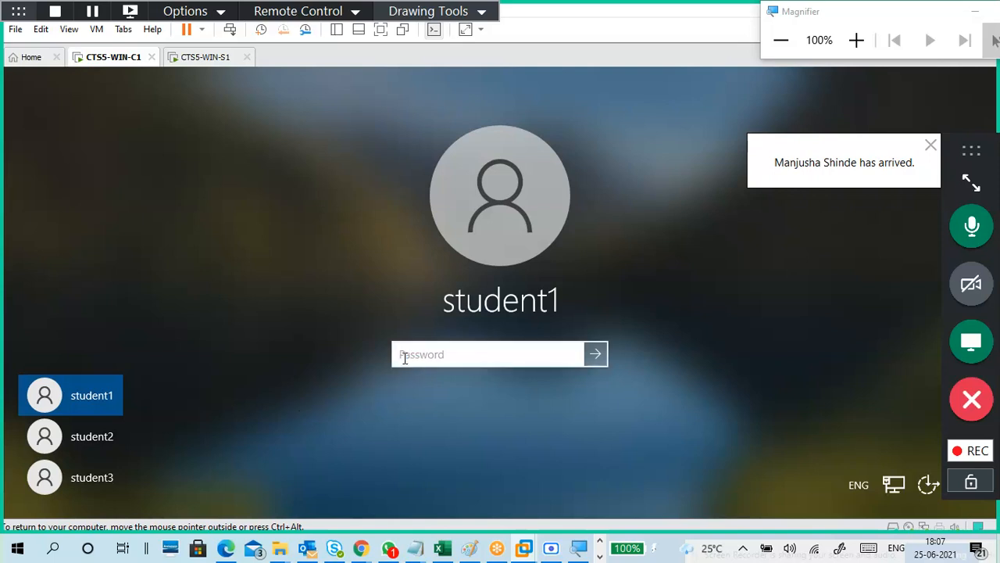
text(*****)
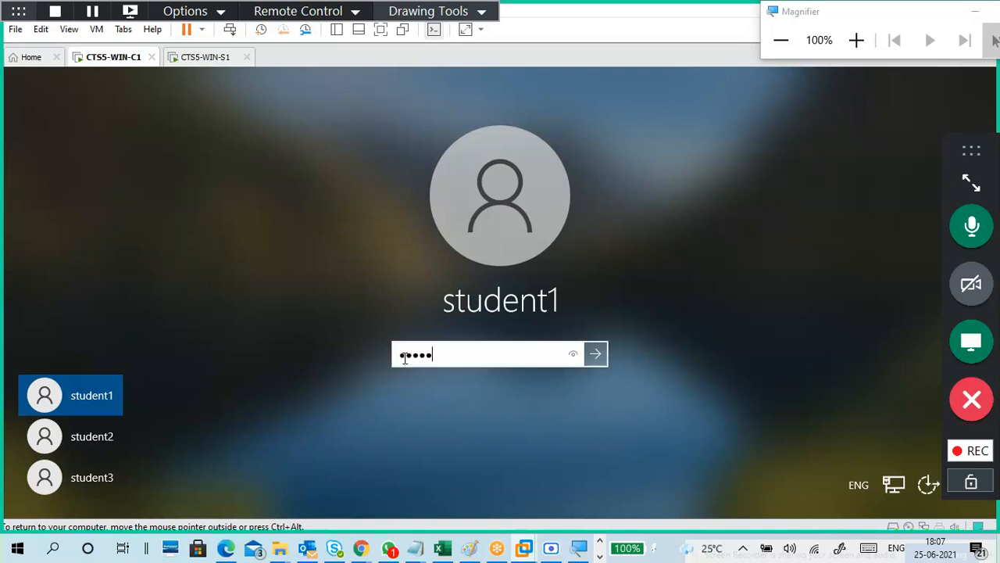
text(****)
key(Return)
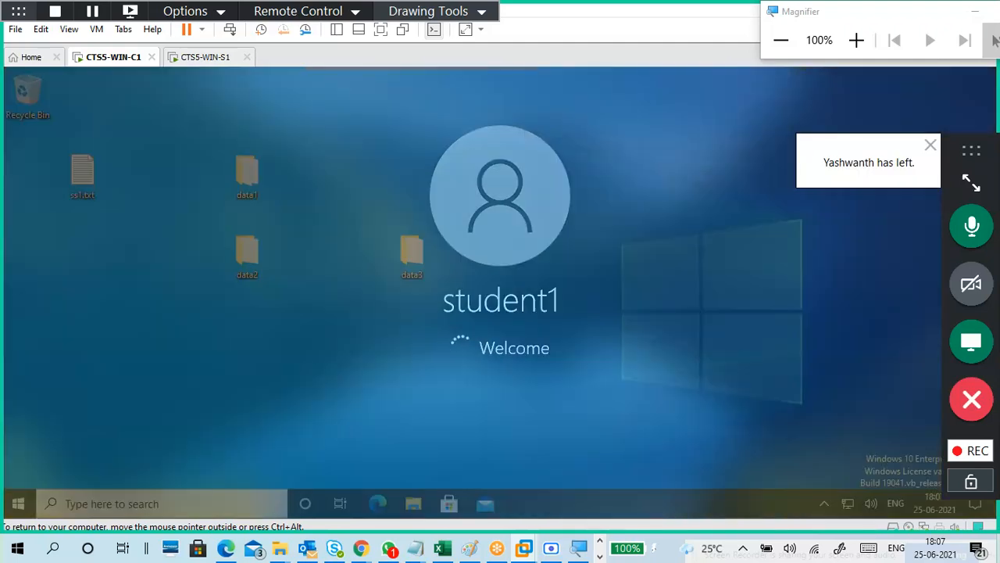
Add the heading 'Add /join computer to domain' below the divider in 25-6.txt.
mouse_move(414, 547)
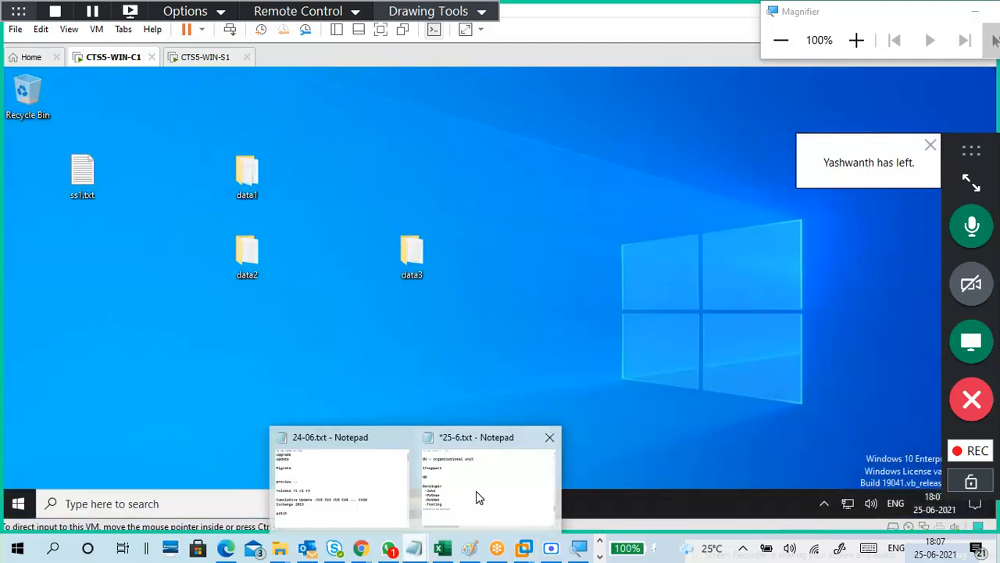
click(475, 491)
scroll(331, 312, down, 2)
click(312, 258)
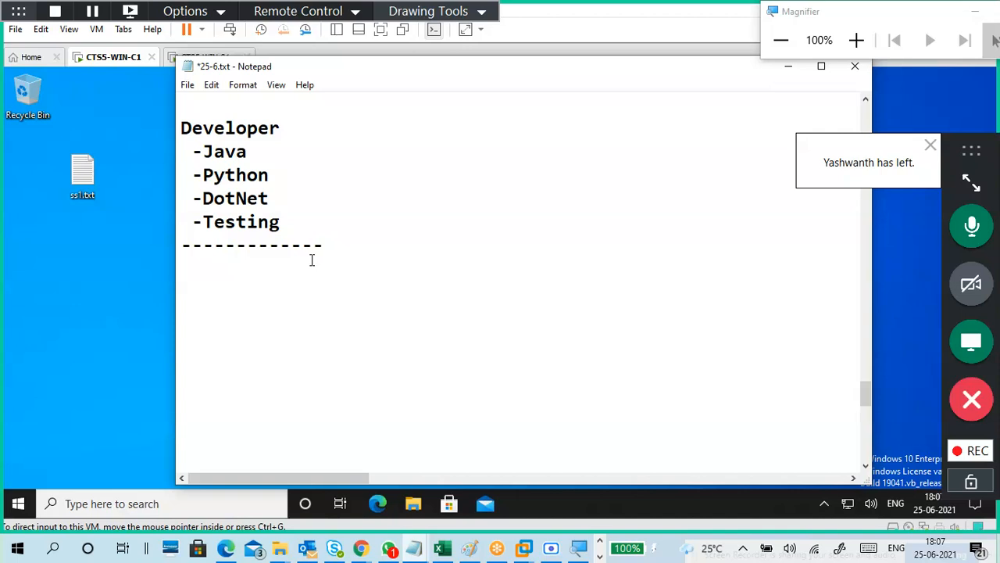
key(Return)
text(Add )
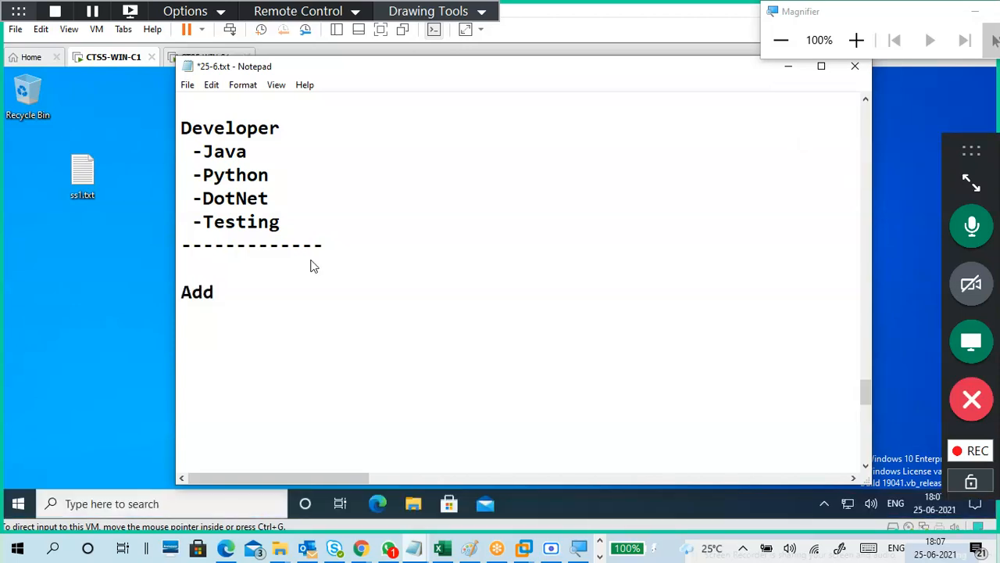
text(/join )
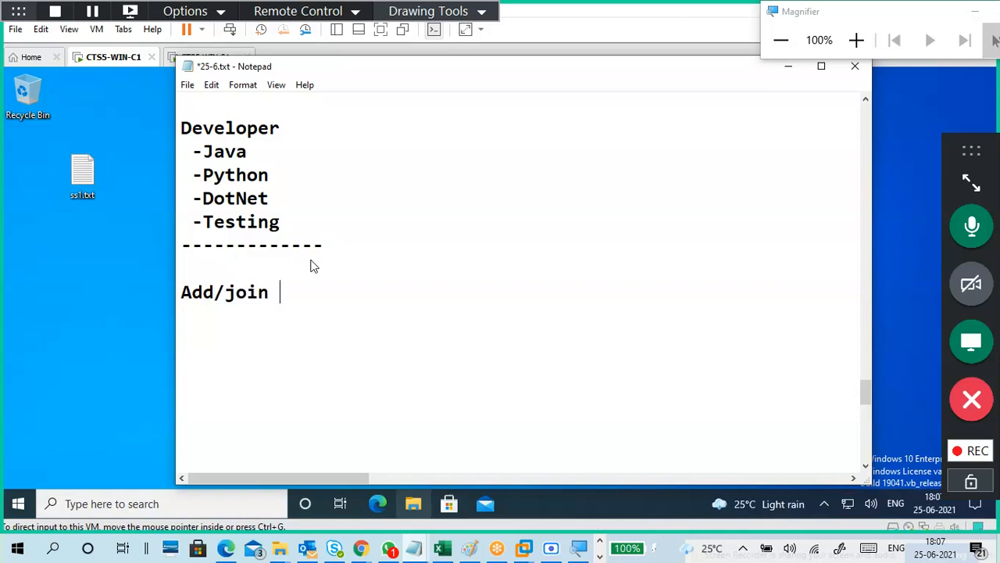
text(computer)
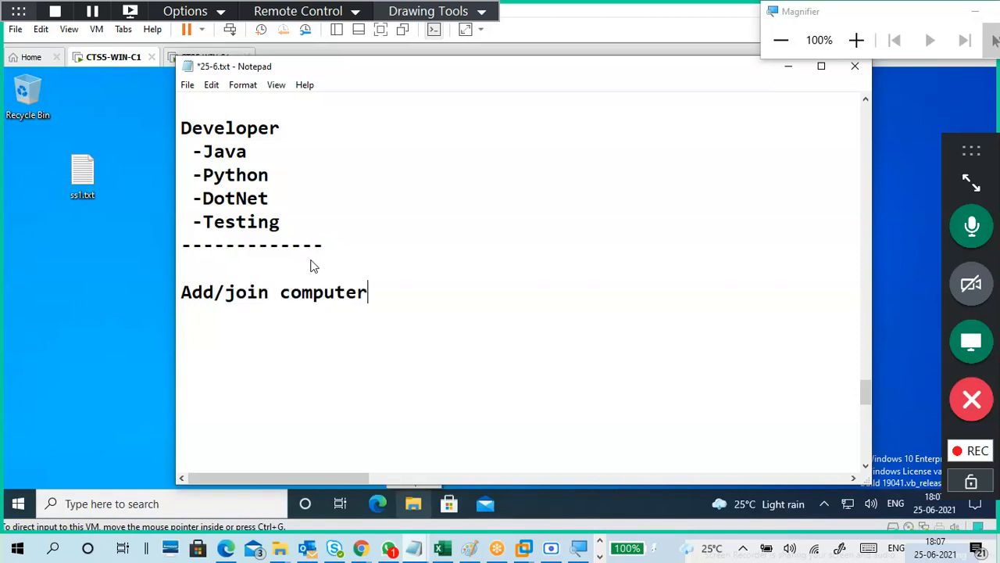
text( to domain)
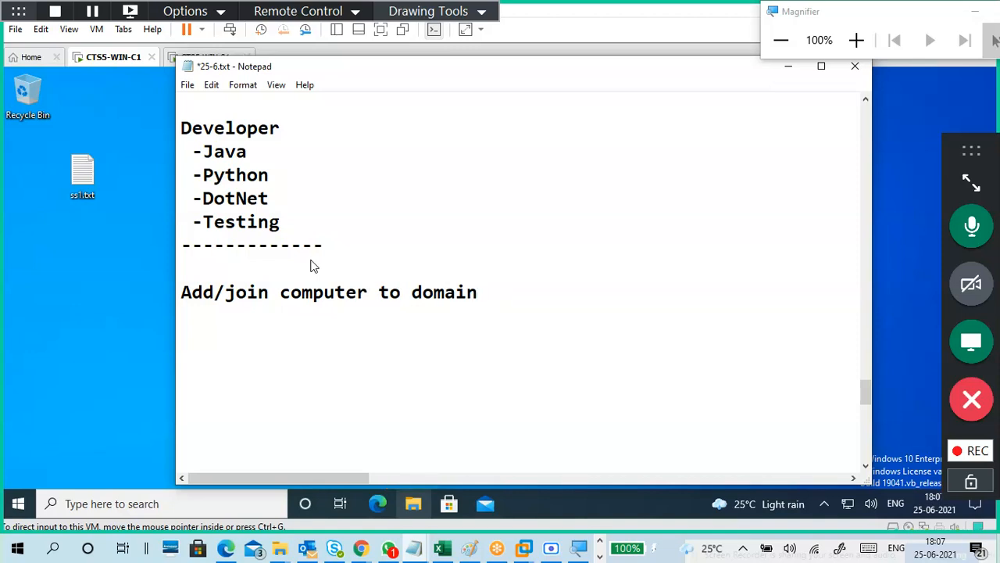
key(Return)
key(Return)
Start a 'C1:' line further down the notes.
scroll(311, 266, down, 1)
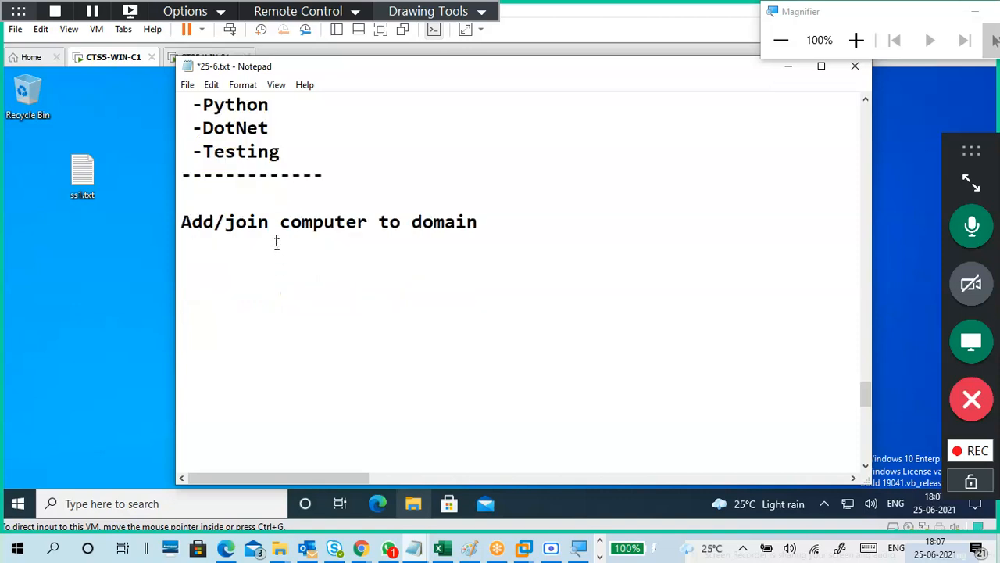
click(273, 231)
click(286, 265)
click(275, 252)
click(278, 268)
text(C)
key(BackSpace)
text(C1:)
key(Return)
key(Return)
Under C1, note 'Check ip address :' and 'Logical and physical network', fixing the typo.
text(Check )
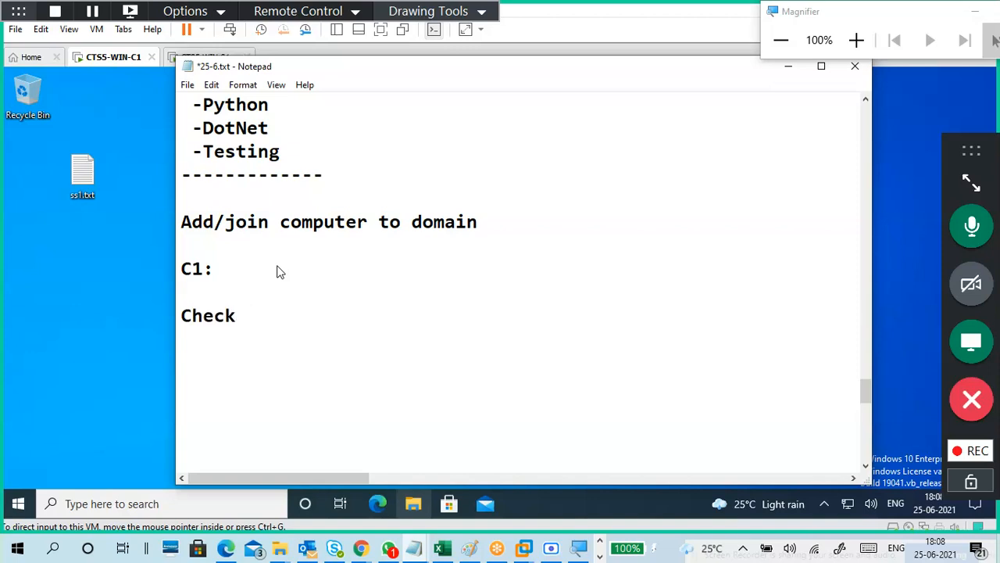
text(ip address)
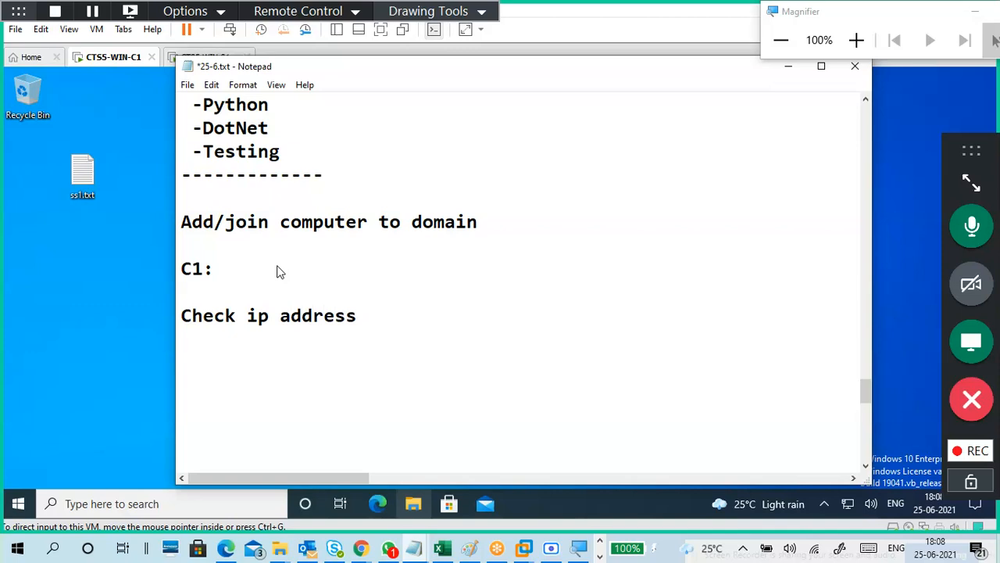
text( :)
key(Return)
text(Logical )
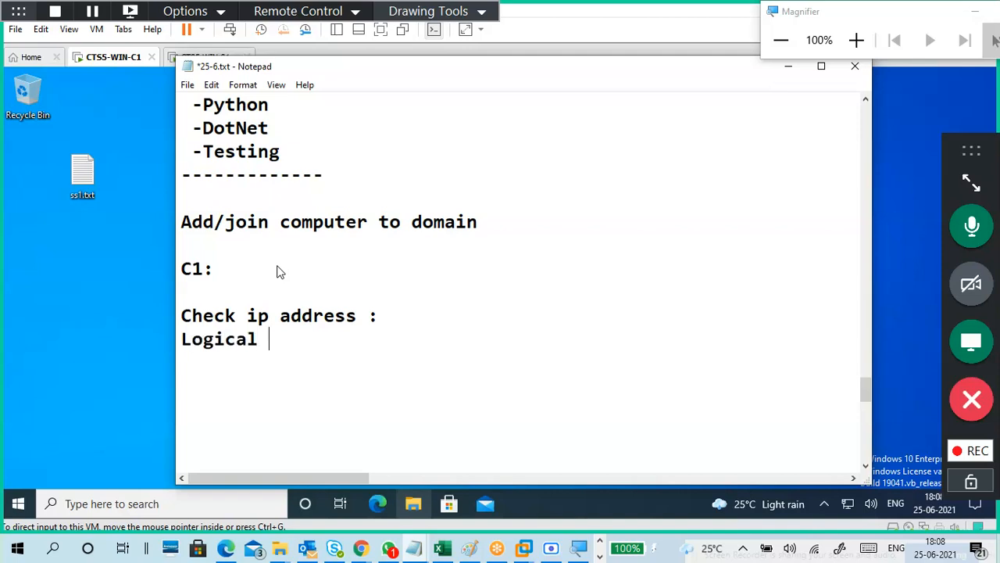
text(and ph)
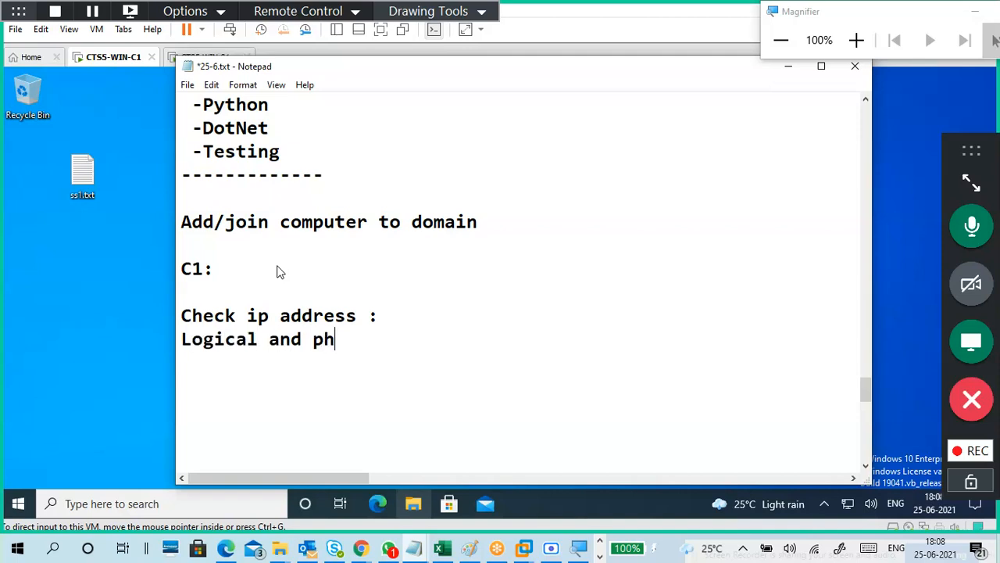
text(ysical)
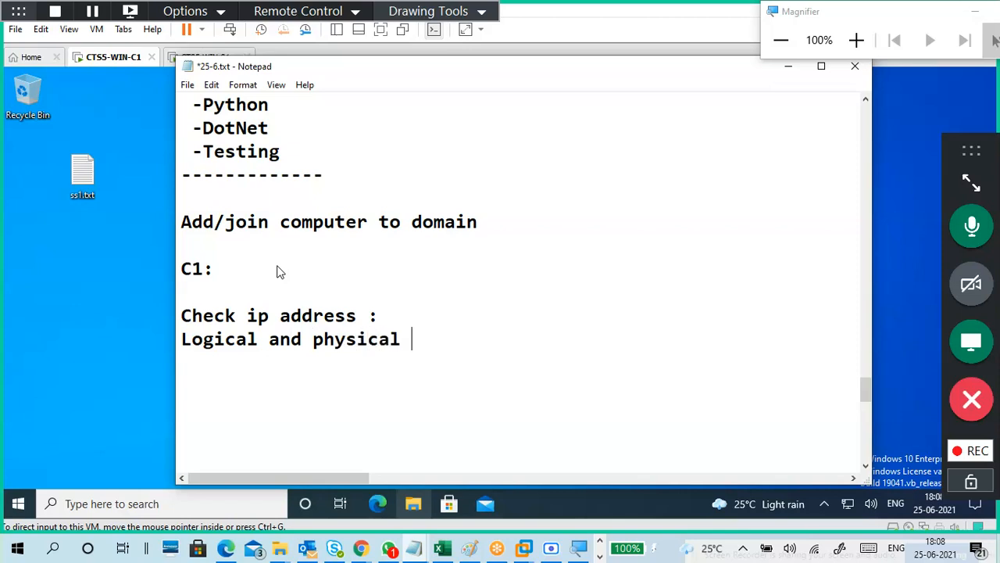
text( networl)
key(Return)
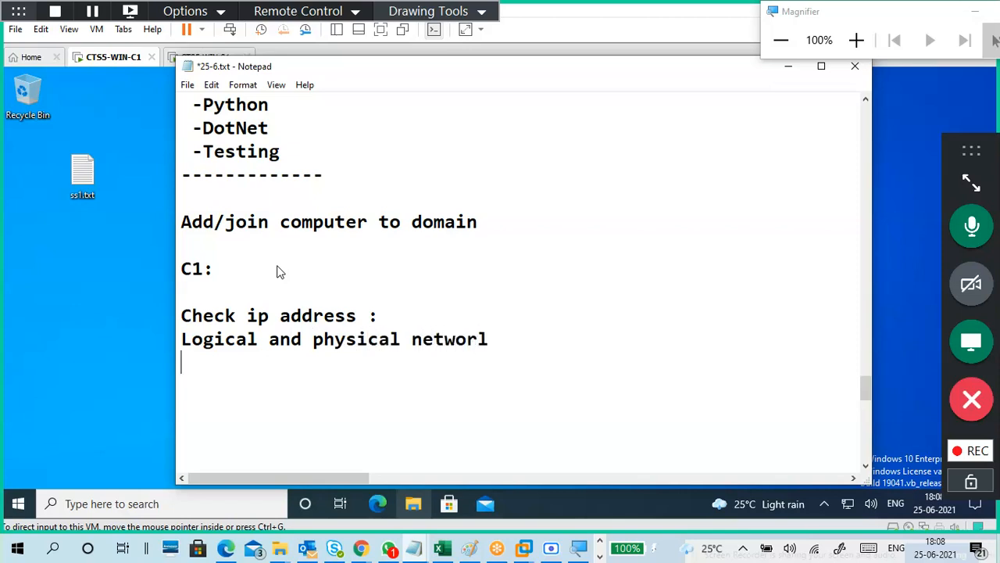
key(BackSpace)
key(BackSpace)
text(k)
key(Return)
key(Return)
Add the line 'Change WINC1', highlight 'Logical' in the network note, and minimize Notepad.
text(Change)
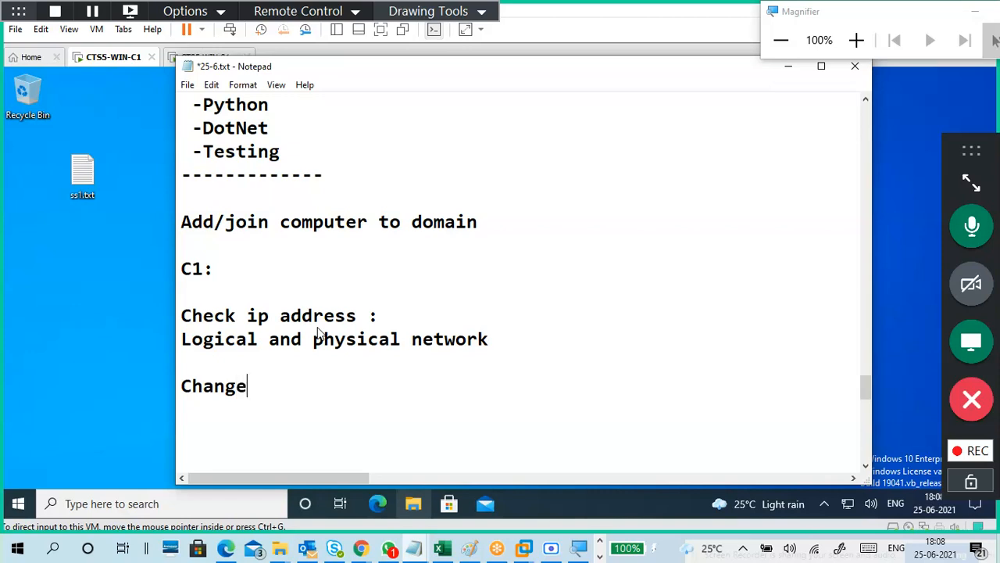
text( C1)
key(Left)
key(Left)
text(WIN)
key(Return)
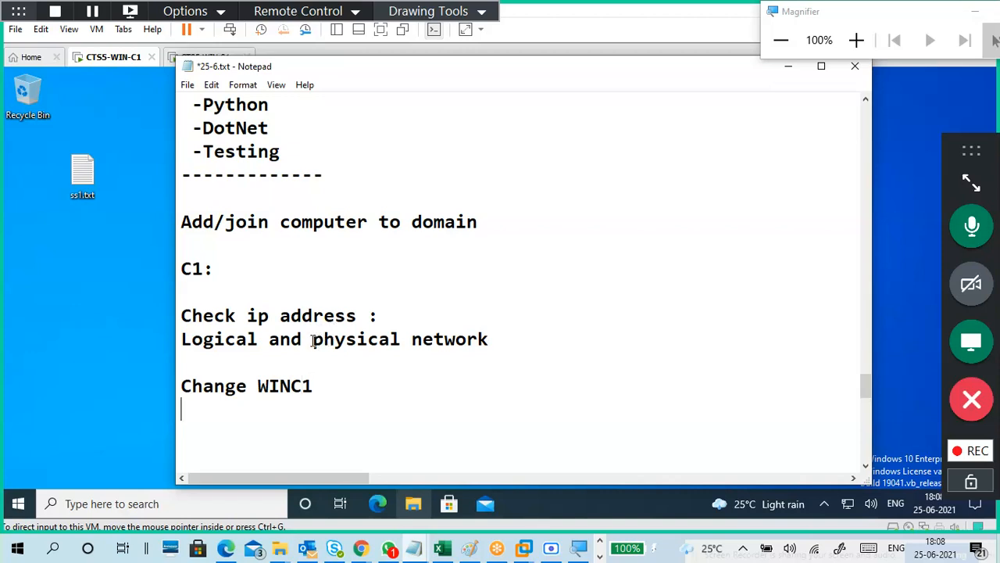
drag(313, 342, 490, 341)
drag(261, 342, 182, 344)
click(271, 358)
click(790, 70)
Confirm the CTS5-WIN-S1 server's network adapter uses Custom VMnet1 in its VM settings.
click(208, 57)
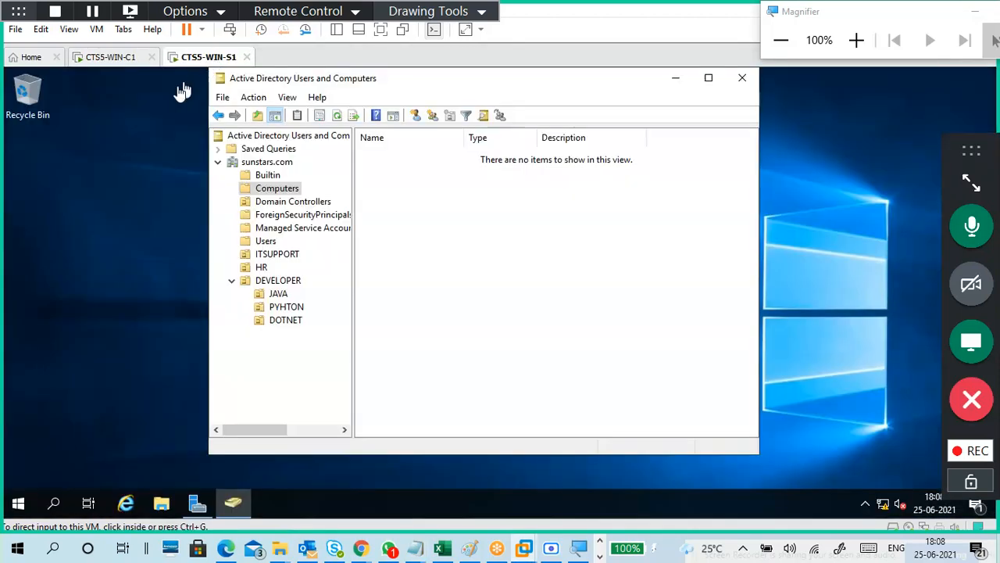
click(97, 29)
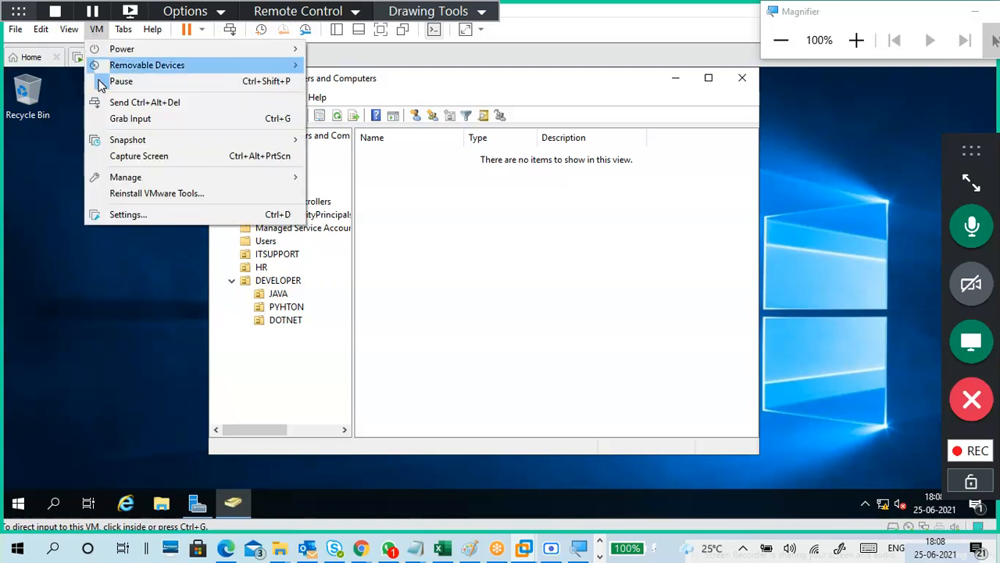
click(128, 216)
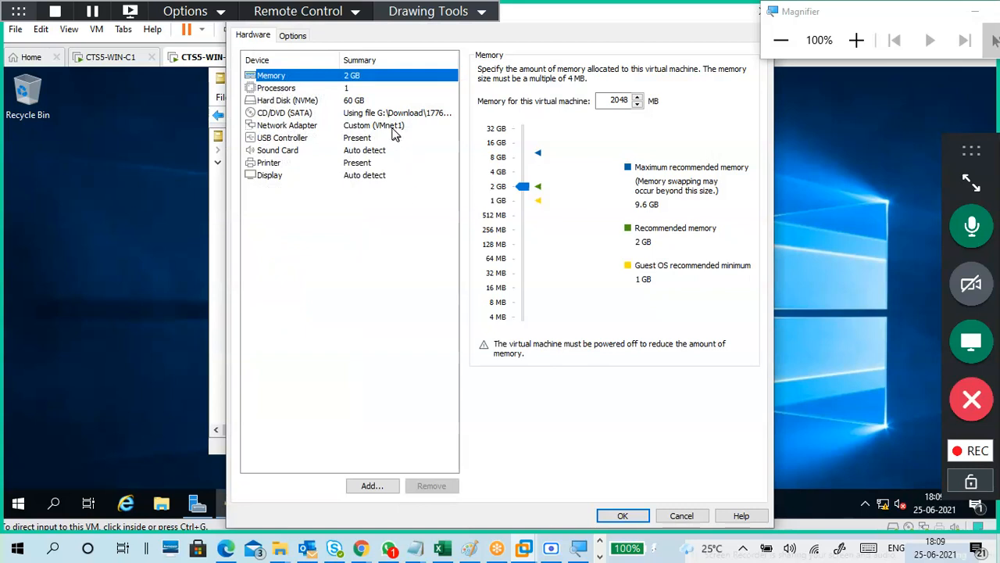
click(393, 127)
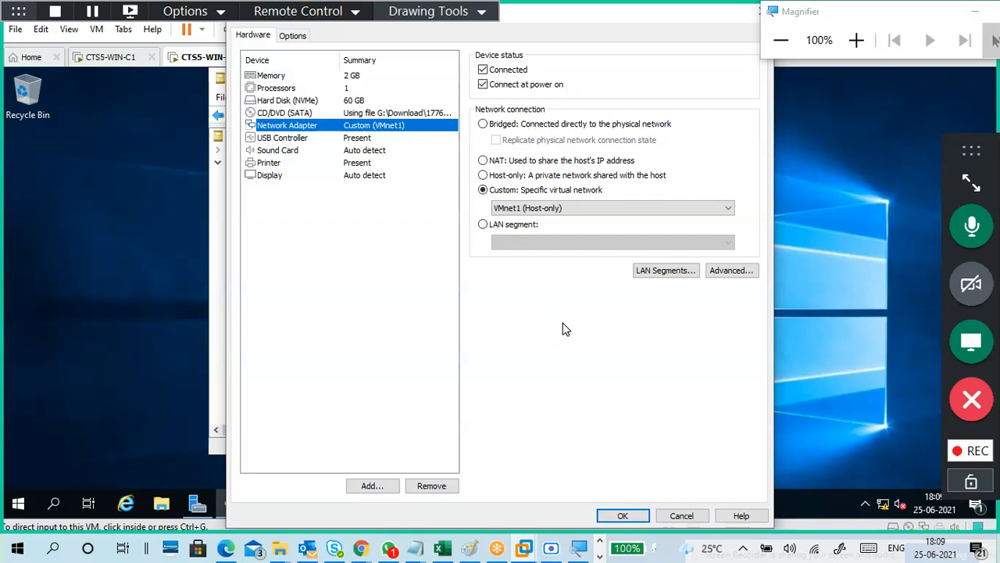
click(617, 516)
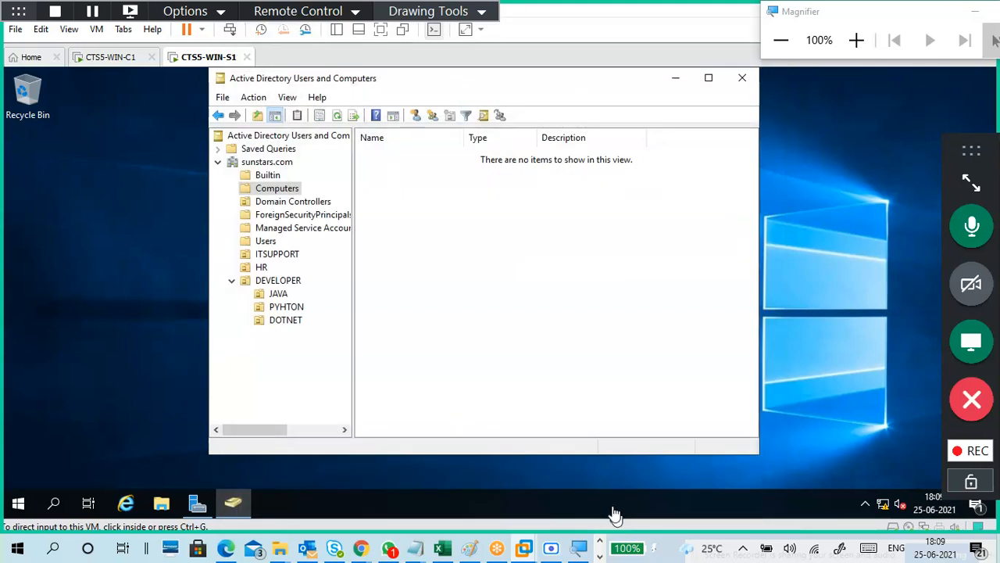
click(121, 62)
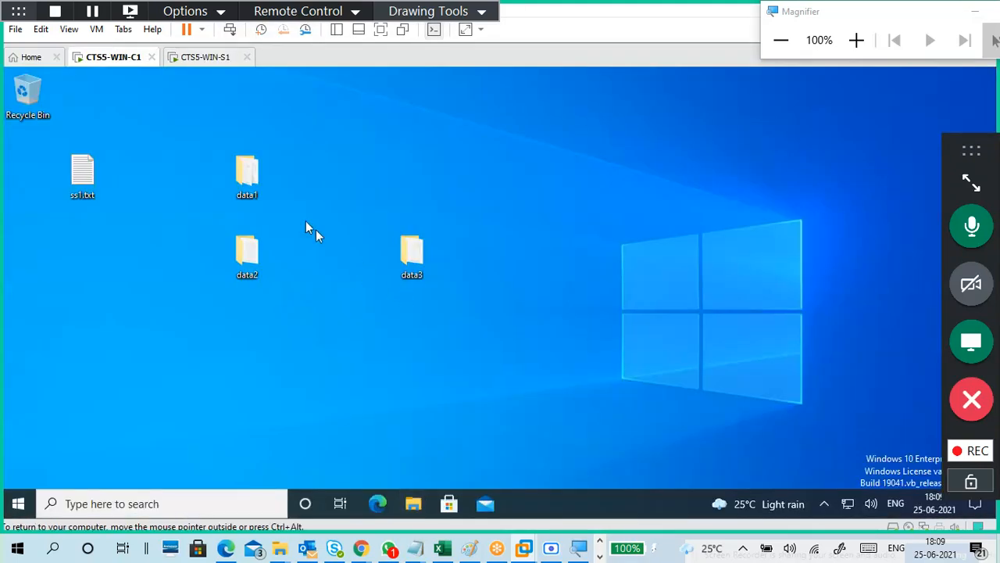
Switch the CTS5-WIN-C1 network adapter from VMnet0 to custom VMnet1 (Host-only) and apply.
click(96, 29)
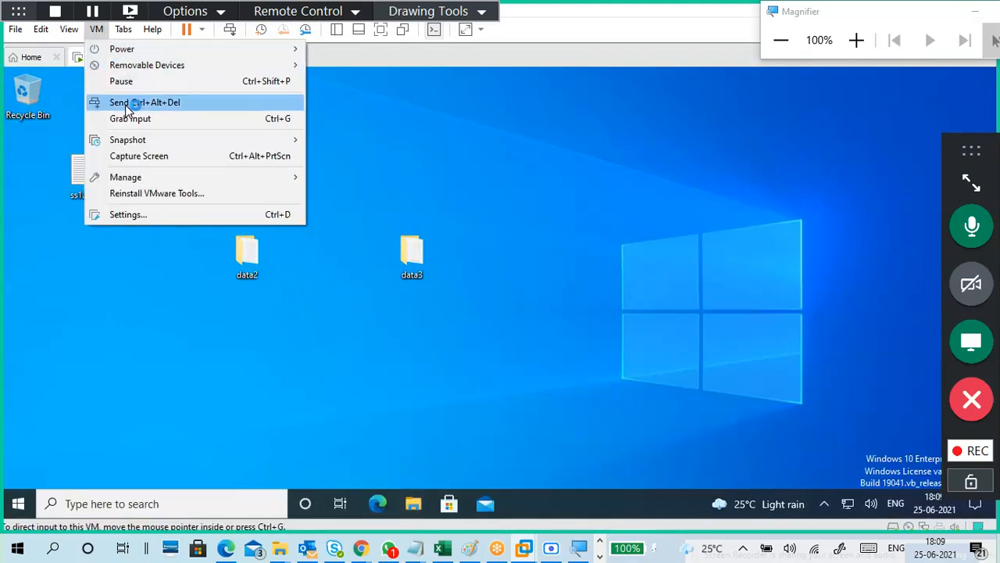
click(153, 208)
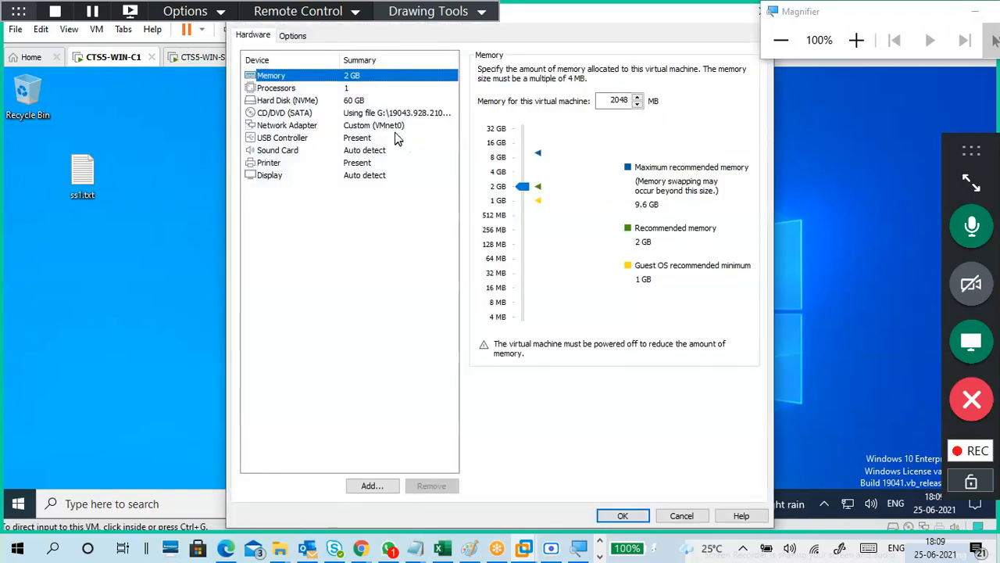
click(395, 127)
click(594, 208)
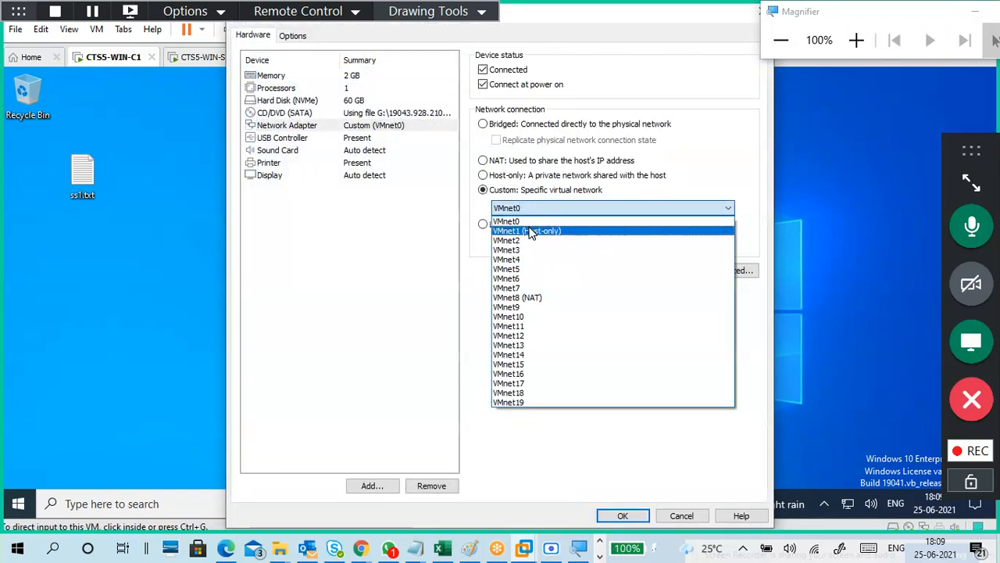
click(531, 231)
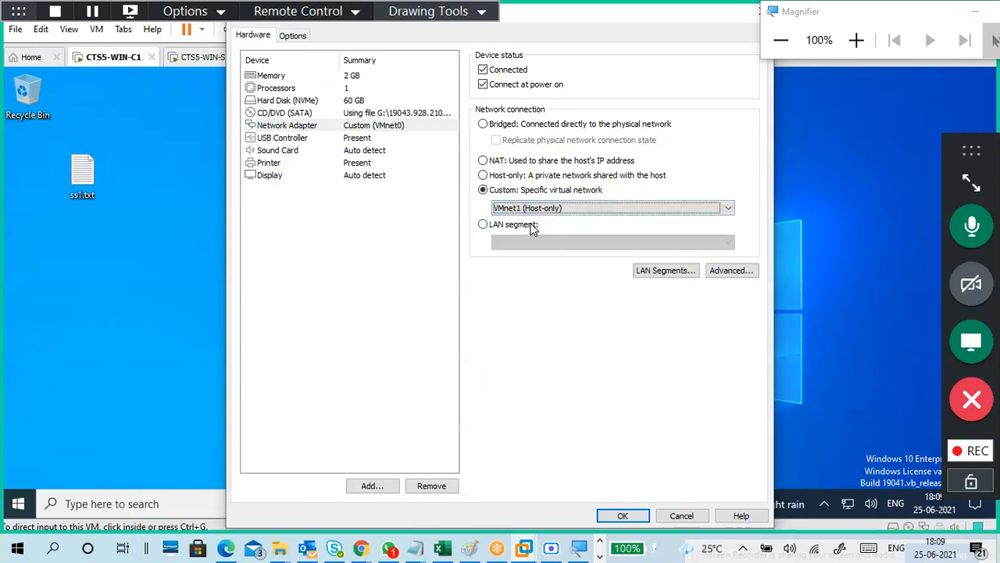
click(855, 39)
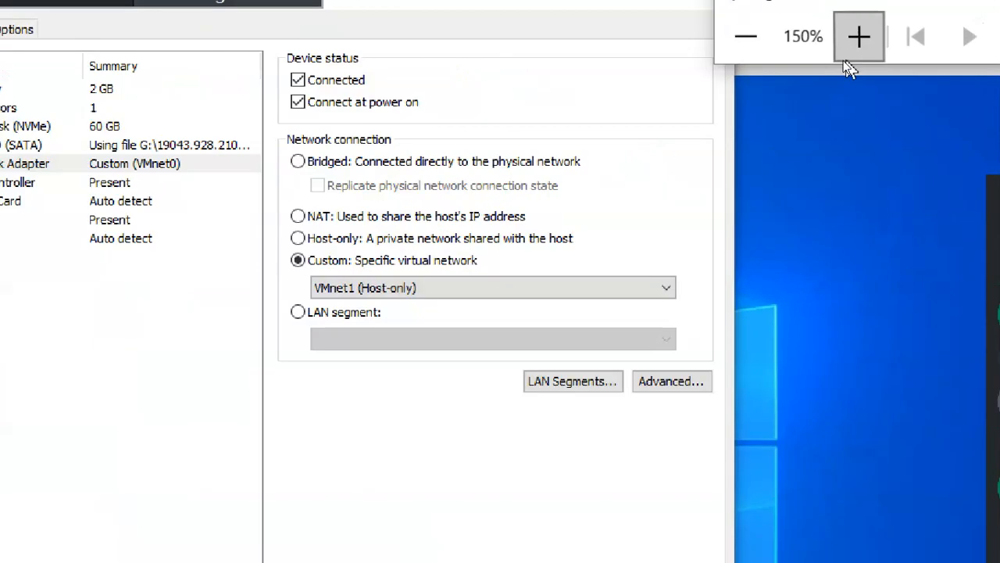
click(373, 289)
click(375, 308)
click(375, 289)
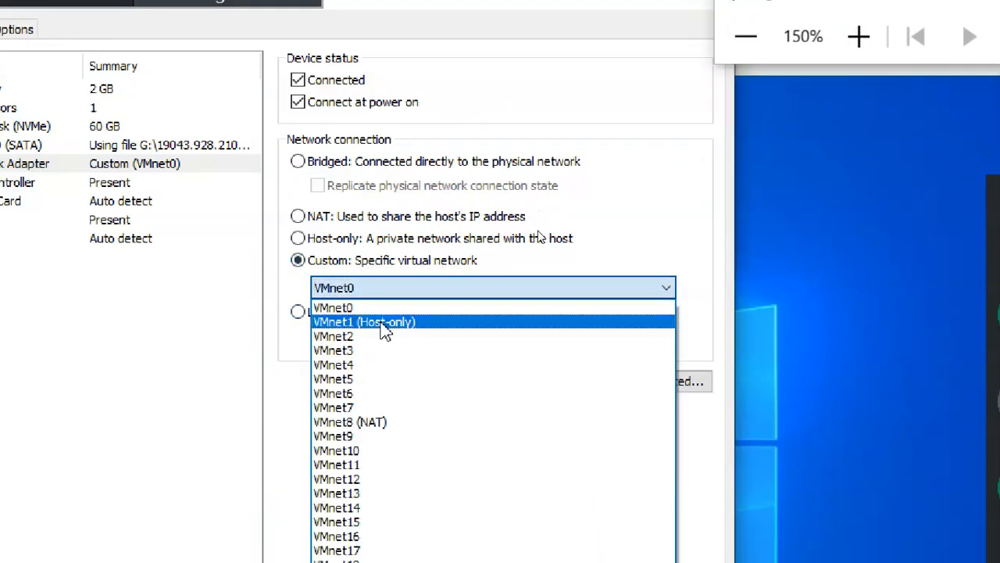
click(386, 330)
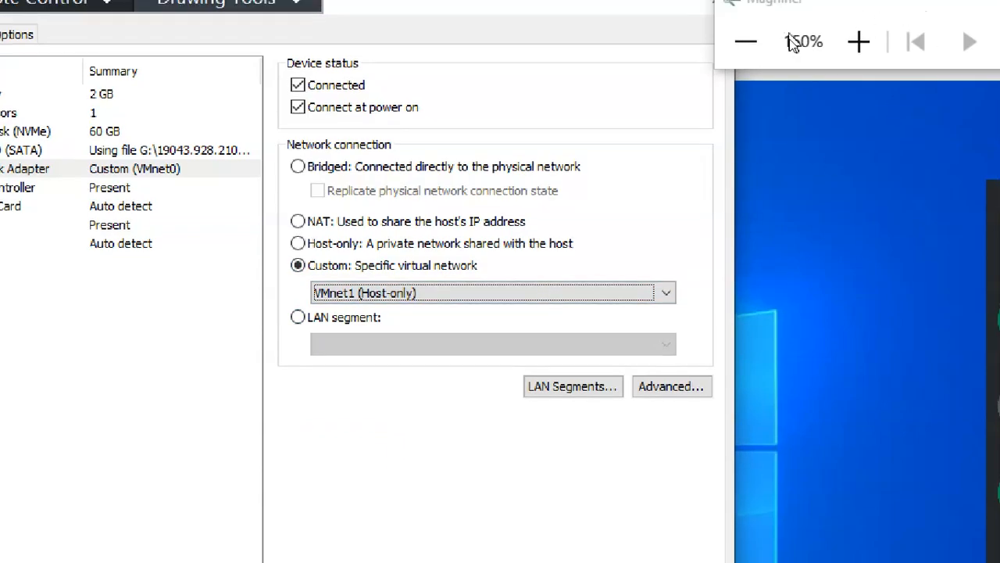
click(745, 41)
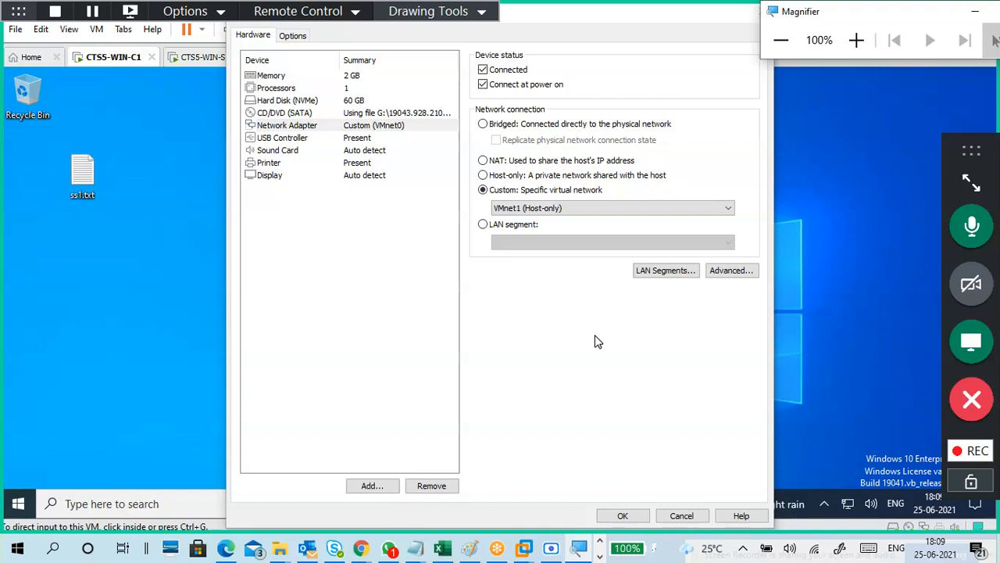
click(630, 520)
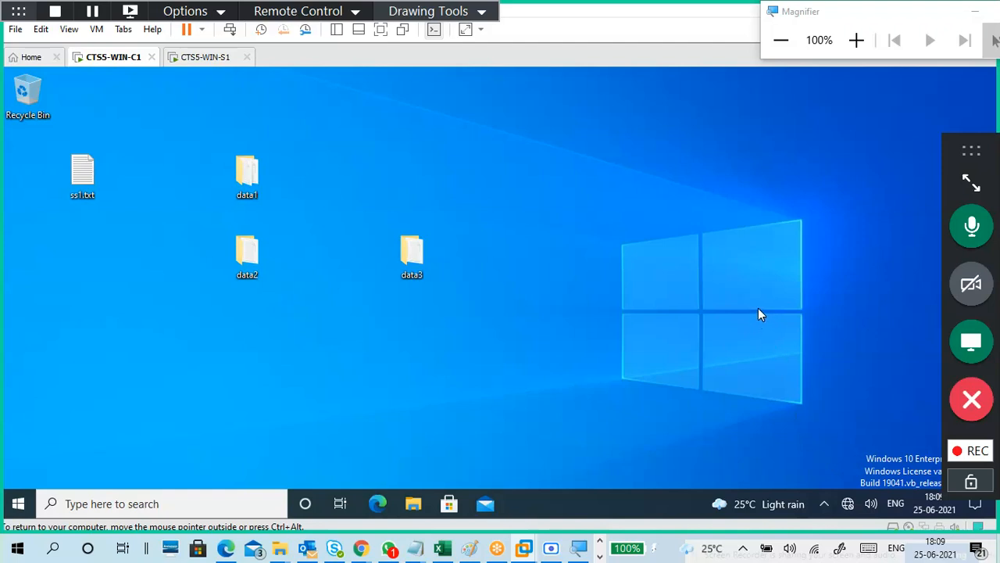
Run ncpa.cpl from the Run box to open Network Connections.
key(super+r)
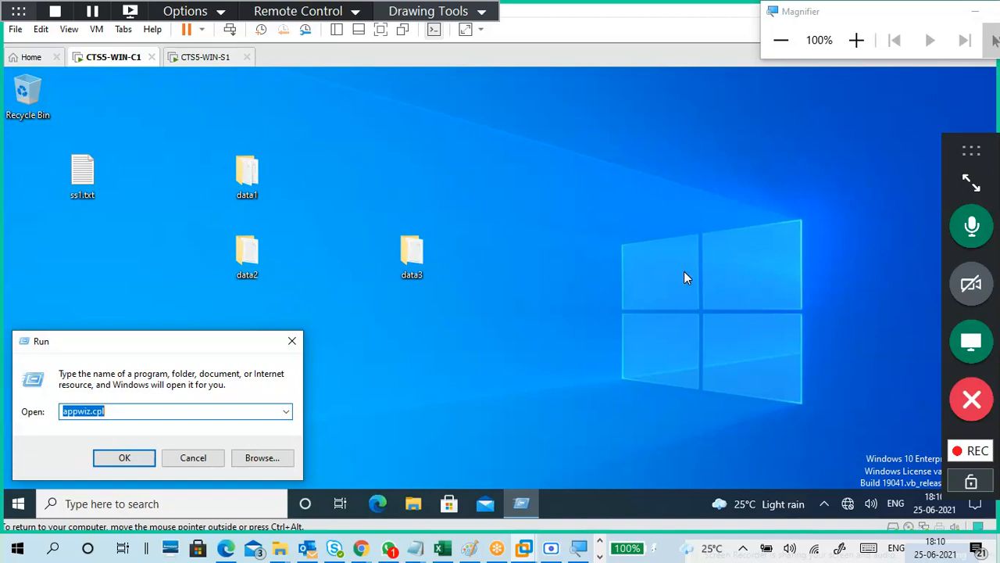
text(ncpa.cpl)
key(Return)
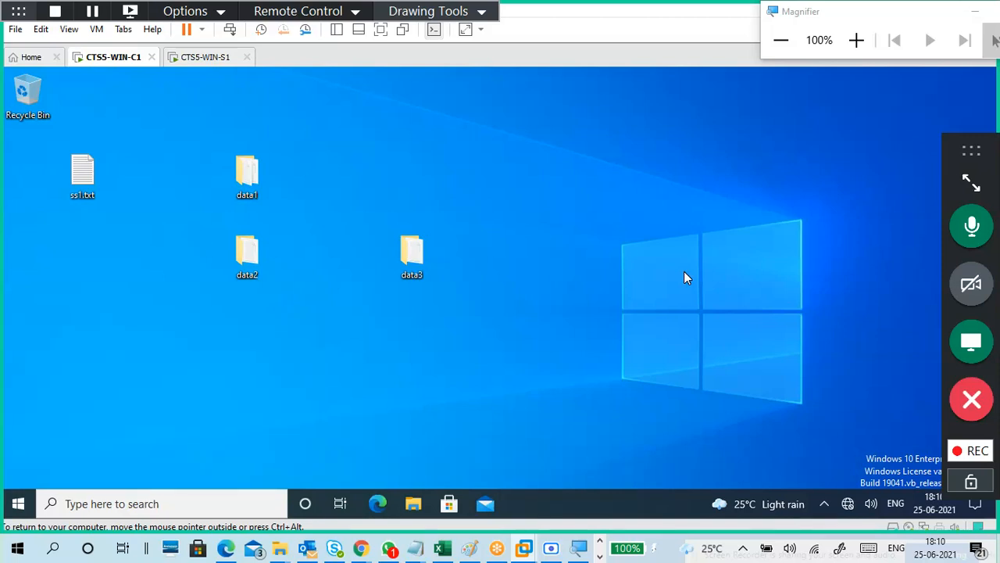
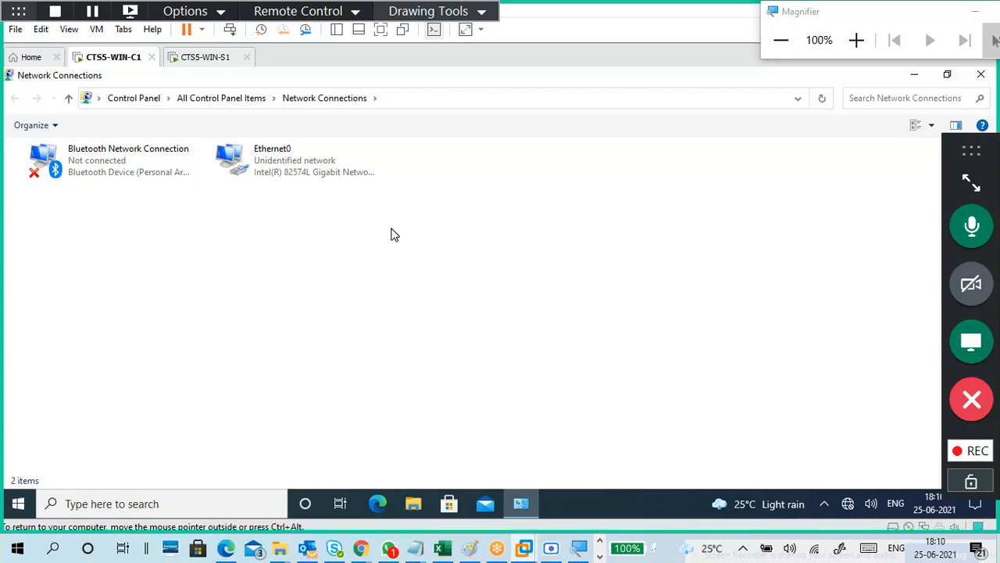
Open Ethernet0's TCP/IPv4 properties and select 'Use the following IP address'.
click(350, 175)
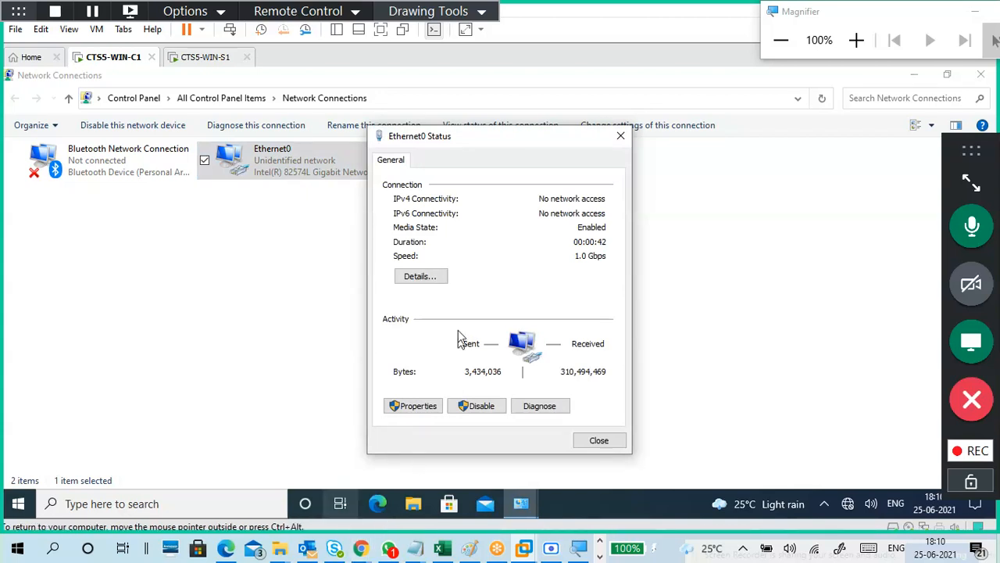
drag(485, 136, 527, 81)
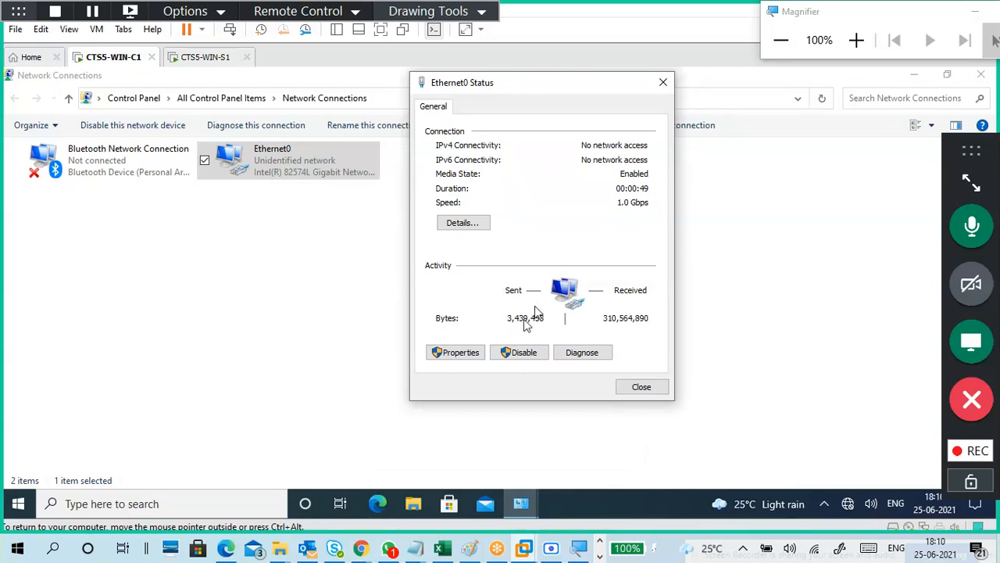
click(462, 355)
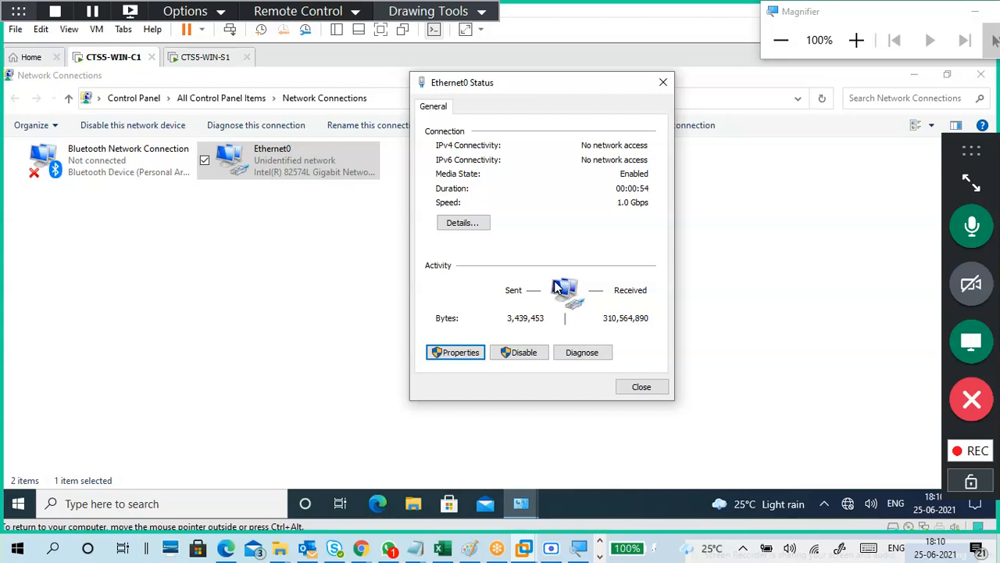
click(453, 352)
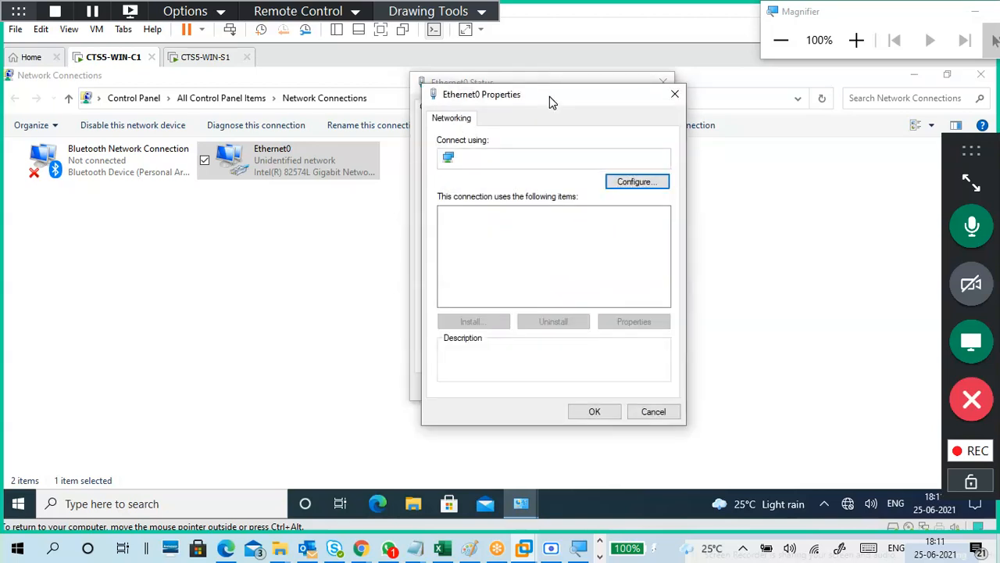
click(857, 40)
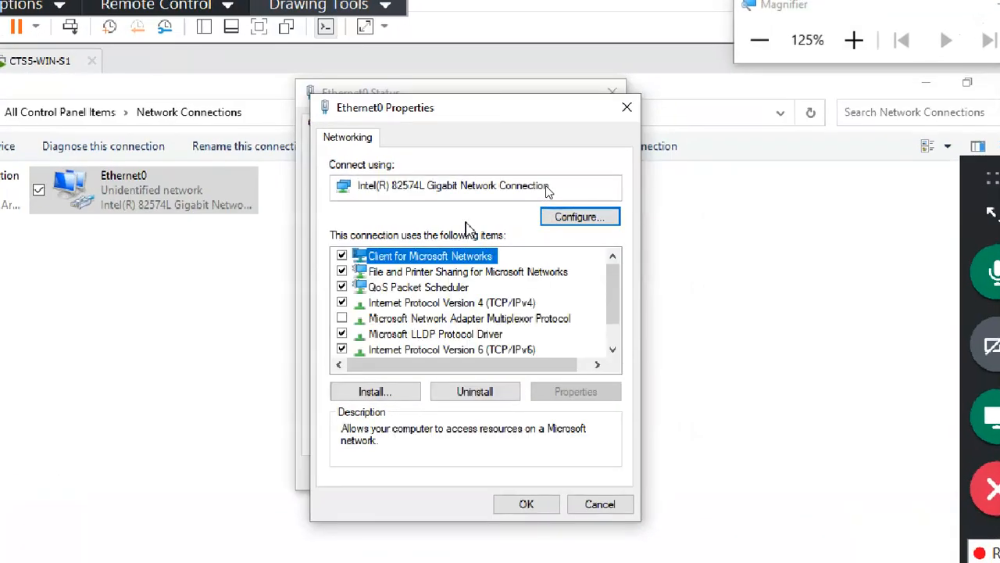
click(489, 306)
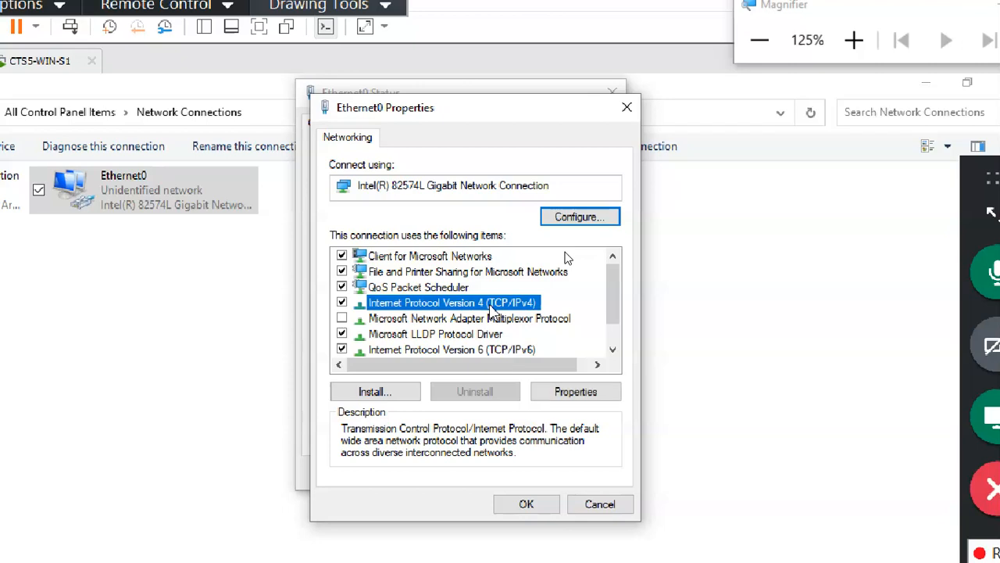
click(575, 396)
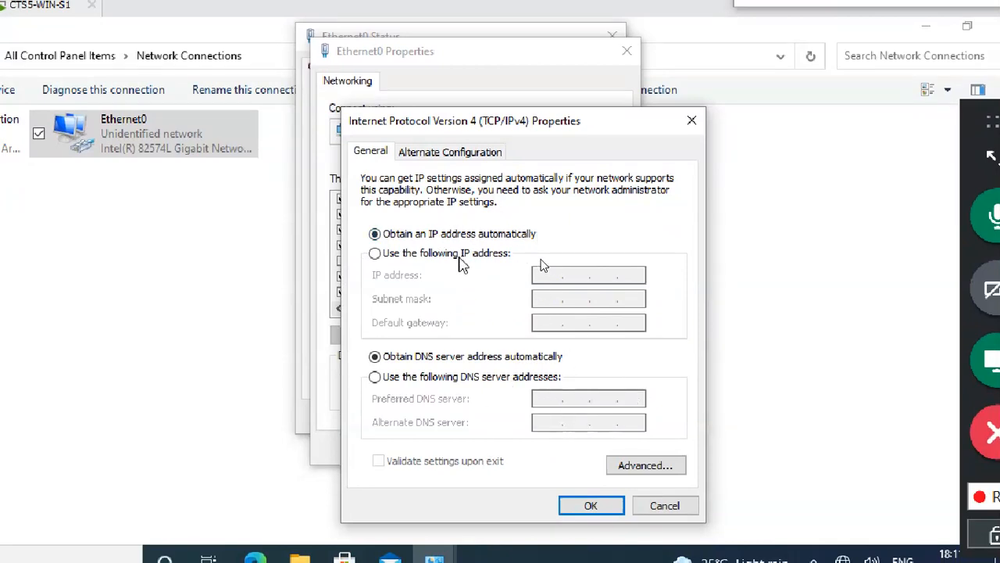
click(461, 256)
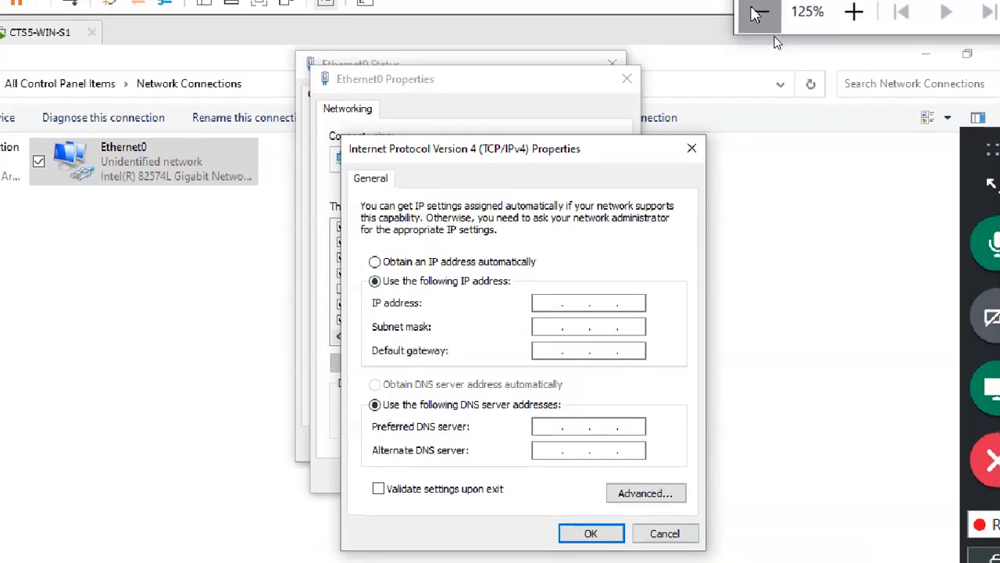
click(779, 39)
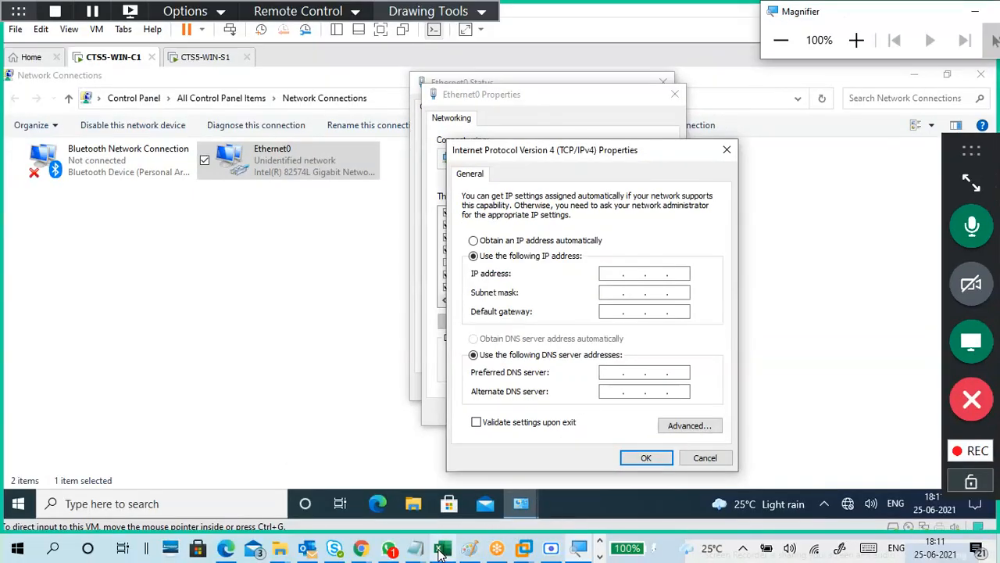
In the 25-6.txt notes, add 'server ip:172.16.0.254' and 'Ip address:' lines.
mouse_move(434, 536)
click(492, 485)
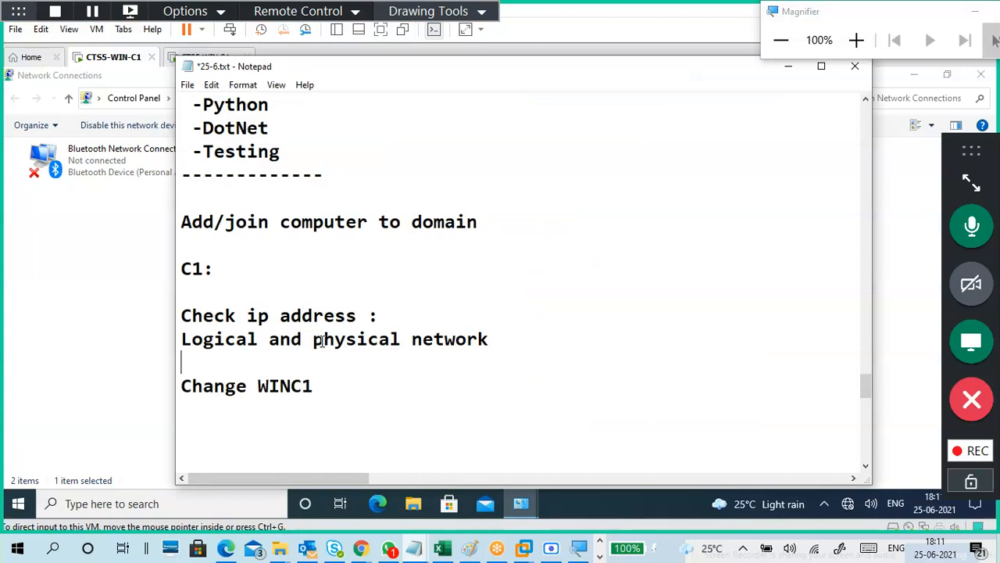
drag(322, 348, 500, 354)
click(502, 359)
key(Return)
key(Return)
key(Return)
key(Return)
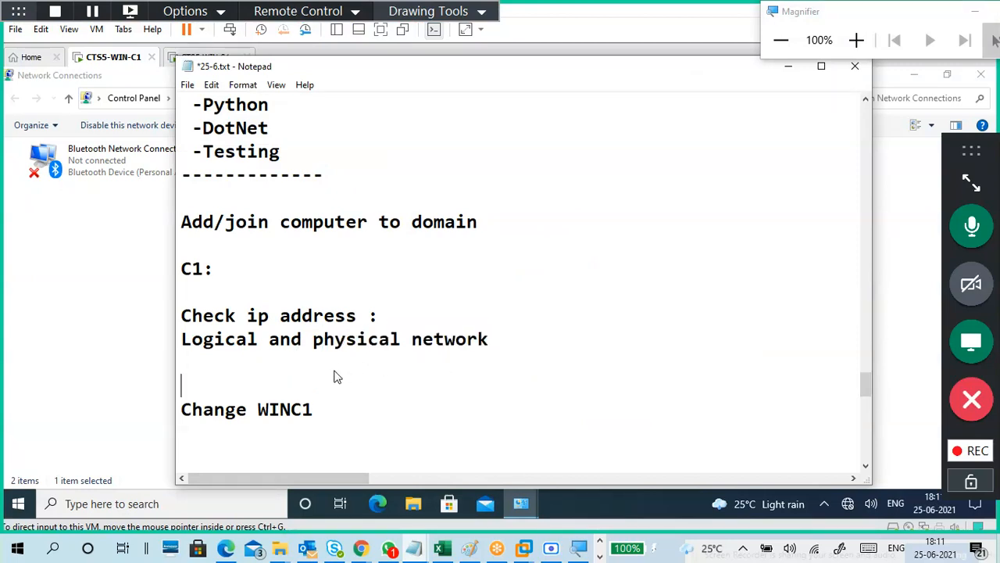
key(Up)
key(Up)
key(Up)
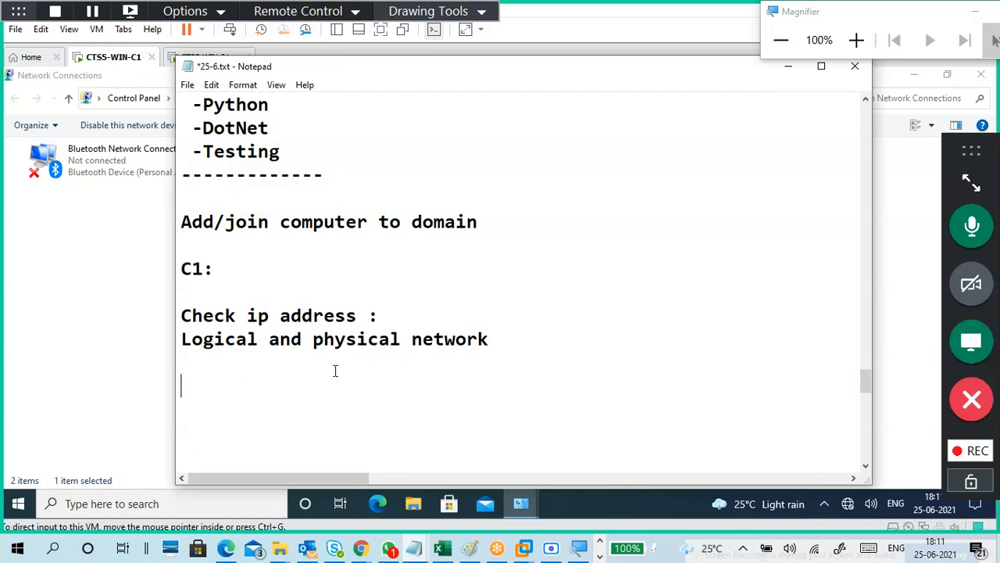
text(Ip address:)
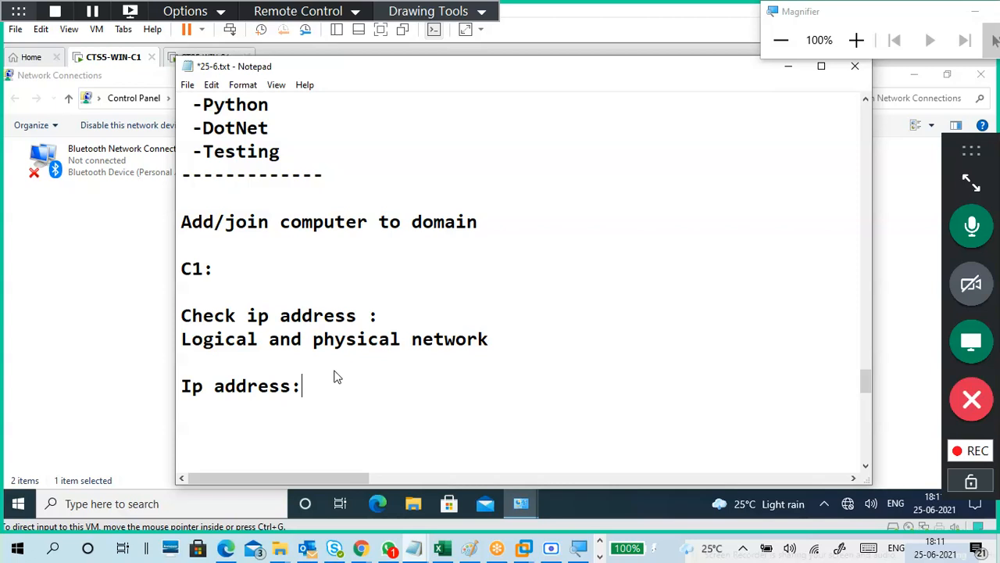
click(227, 368)
key(Return)
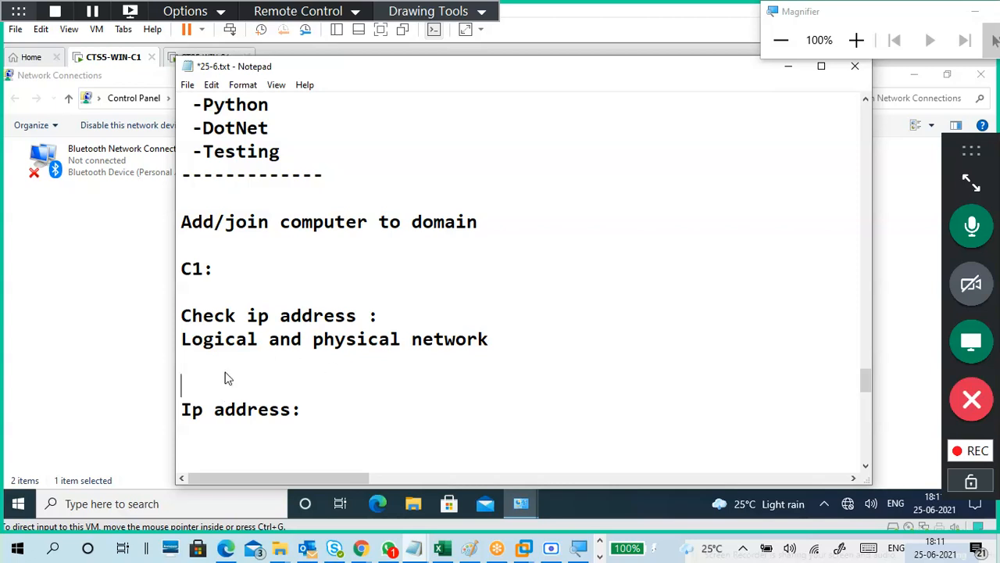
text(server ip)
key(BackSpace)
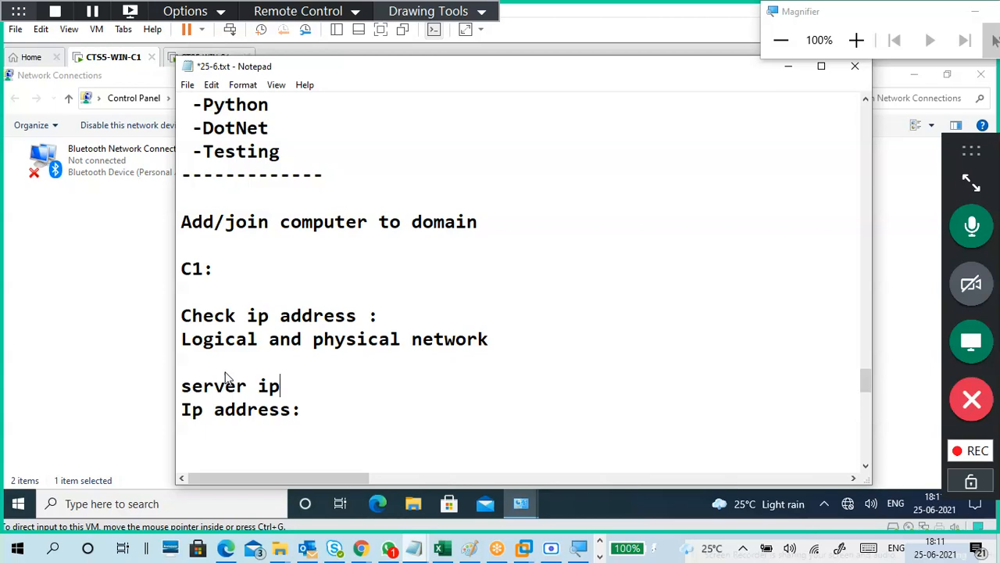
text(:172.16.0.254)
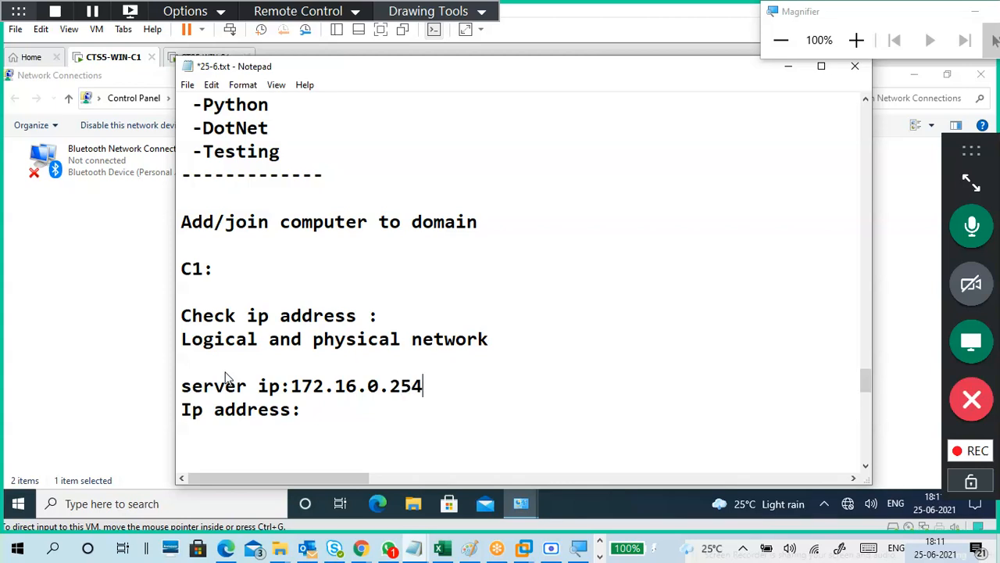
key(Return)
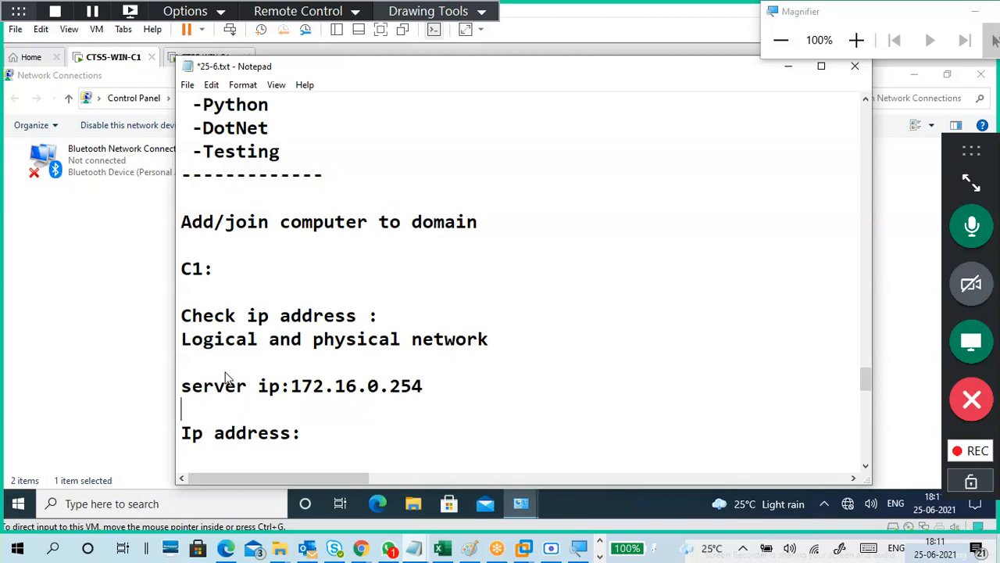
key(Down)
Complete the address line as 'C1-Ip address:' 172.16.0.10.
text(C1)
text( -)
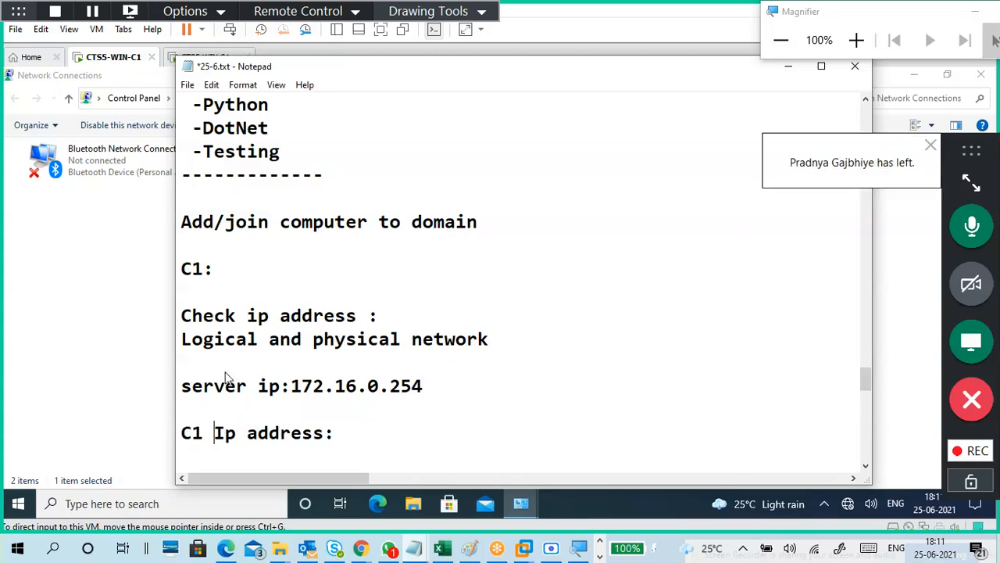
scroll(333, 305, down, 2)
scroll(333, 306, down, 1)
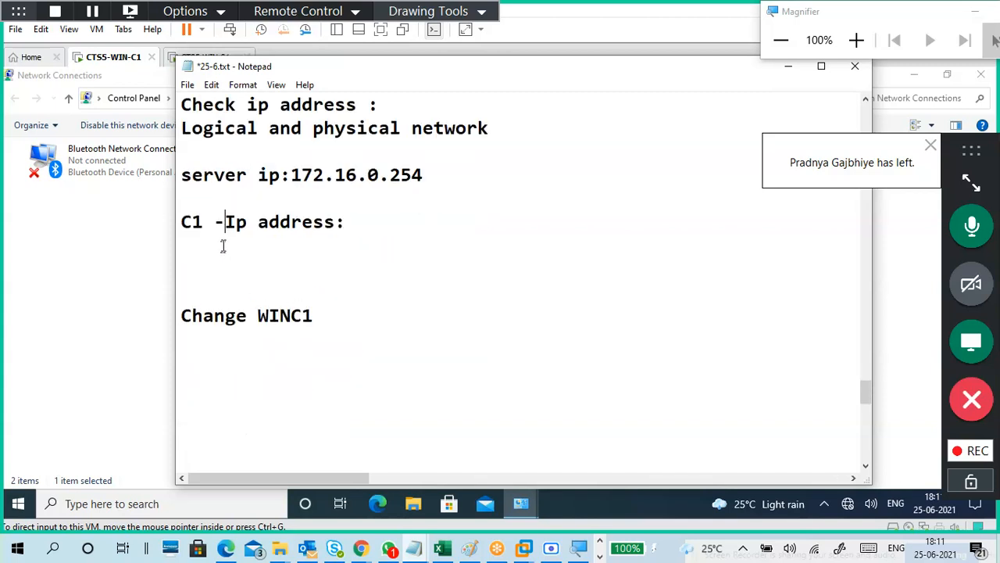
click(352, 222)
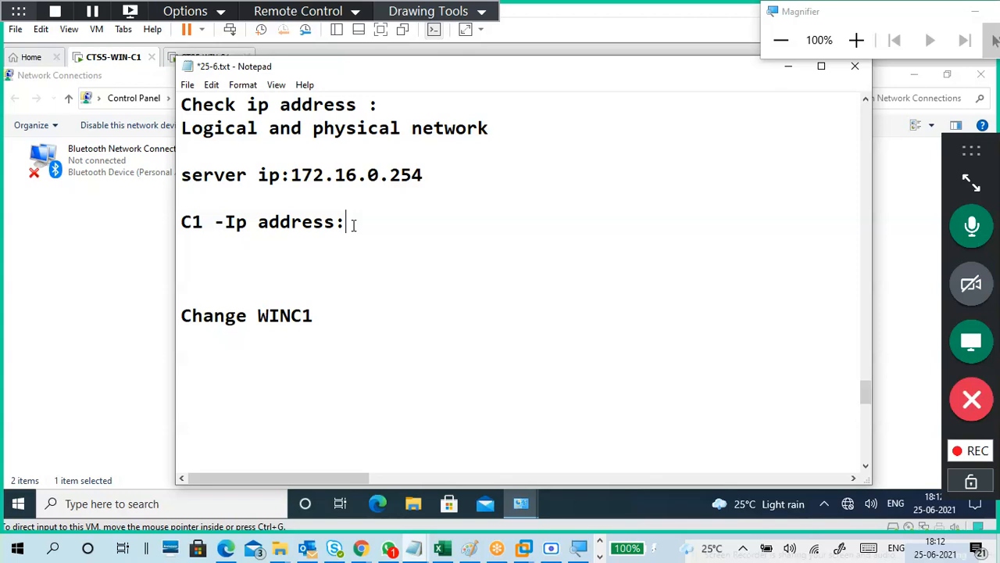
text(172.16.)
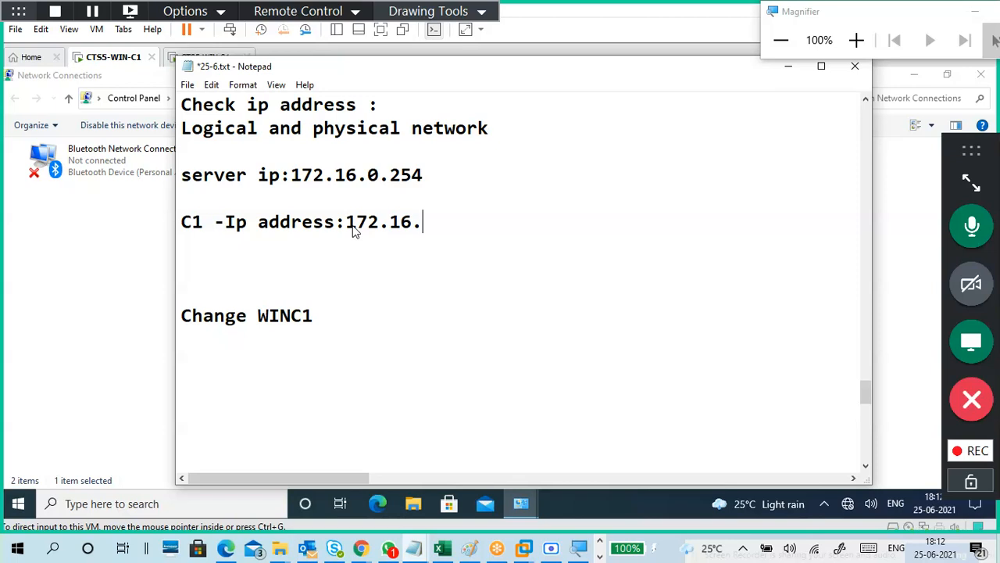
key(Left)
key(Left)
key(Left)
key(Left)
key(Left)
key(Left)
key(Left)
key(Left)
key(Left)
key(Left)
key(Left)
key(Left)
key(Left)
key(Left)
key(Left)
key(Left)
key(Left)
key(Left)
key(Left)
key(BackSpace)
key(Right)
key(Right)
key(Right)
key(Right)
key(Right)
key(Right)
key(Right)
key(Right)
key(Right)
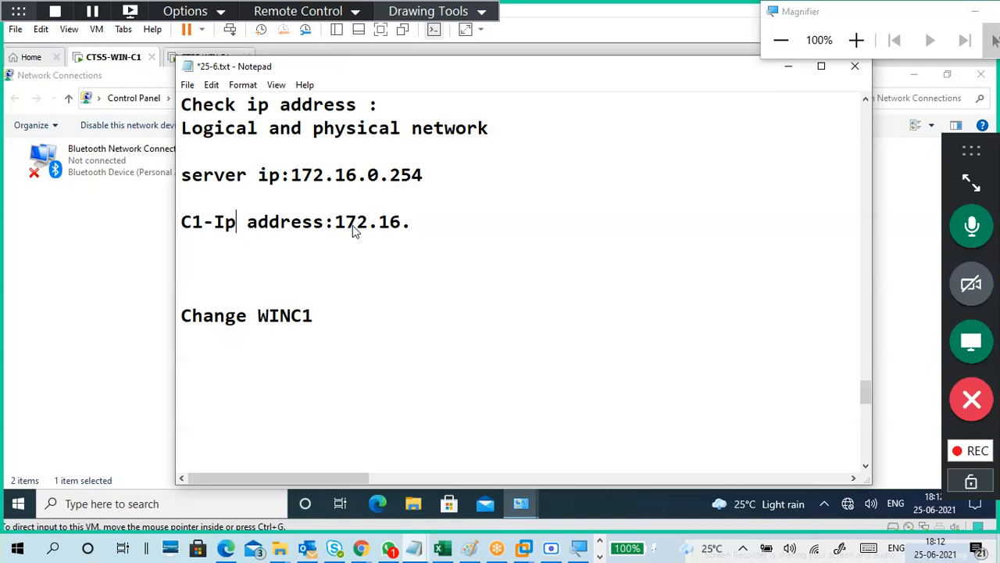
key(Right)
key(Right)
key(Right)
key(Right)
key(Right)
key(Right)
key(Right)
key(Right)
key(Right)
key(Right)
text(0.10)
Add a 'DNS server address' line reading 172.16.0.254, then minimize the notes.
key(Return)
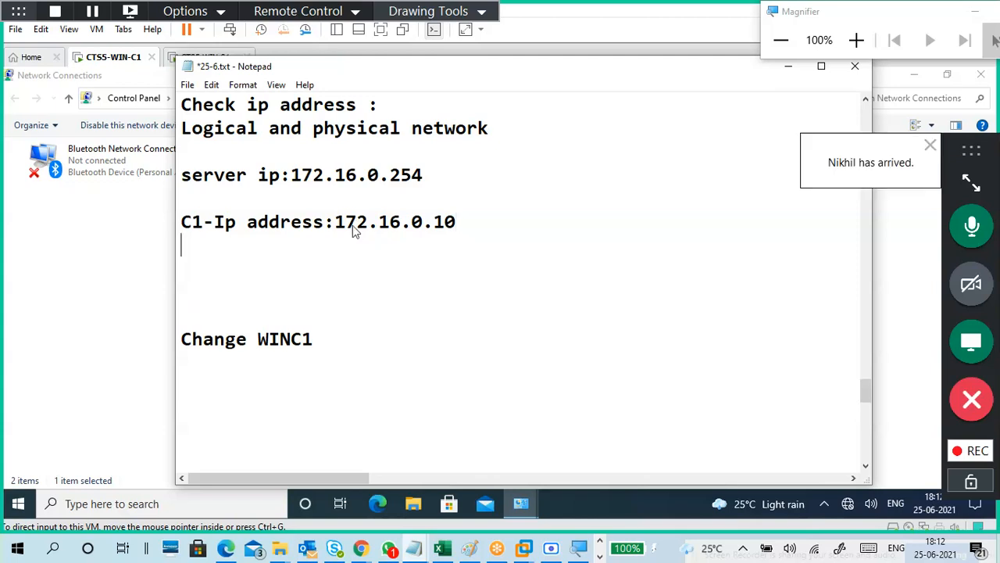
key(Return)
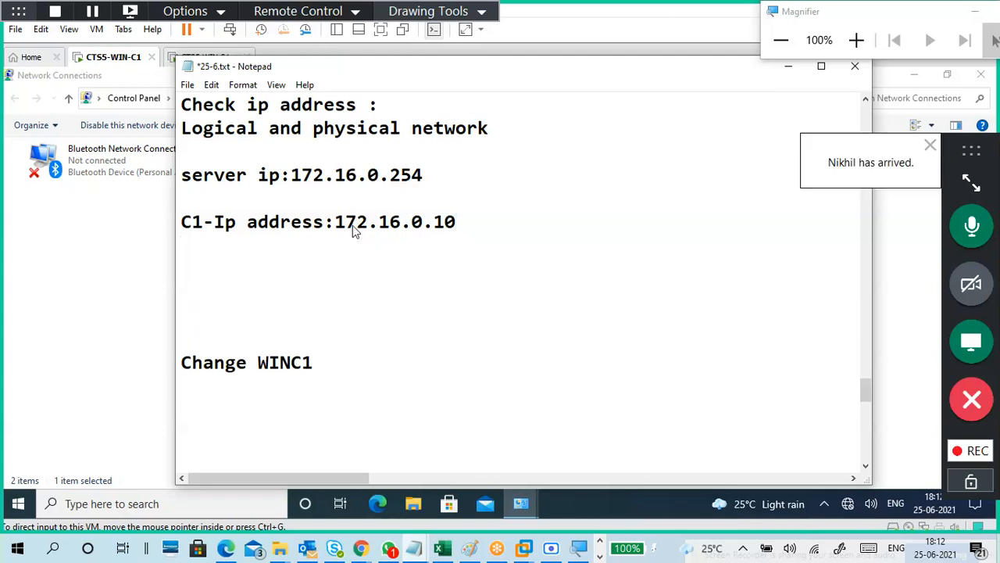
key(BackSpace)
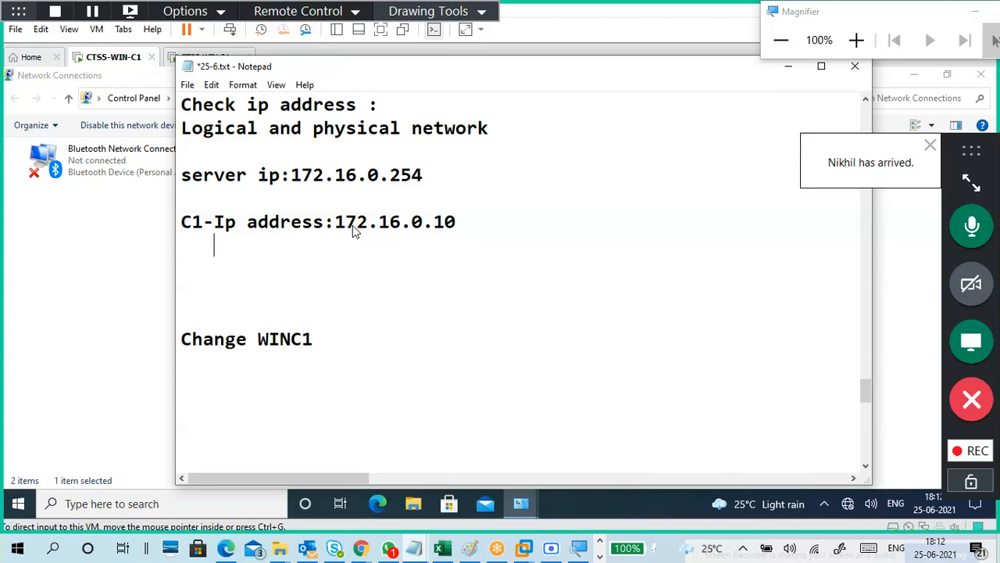
text(DNs)
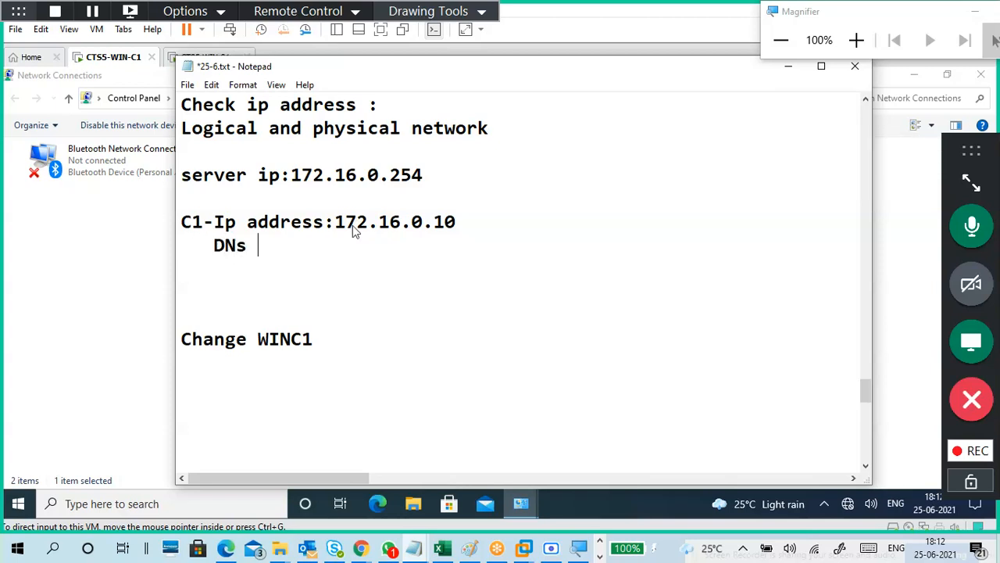
key(BackSpace)
key(BackSpace)
text(S addr)
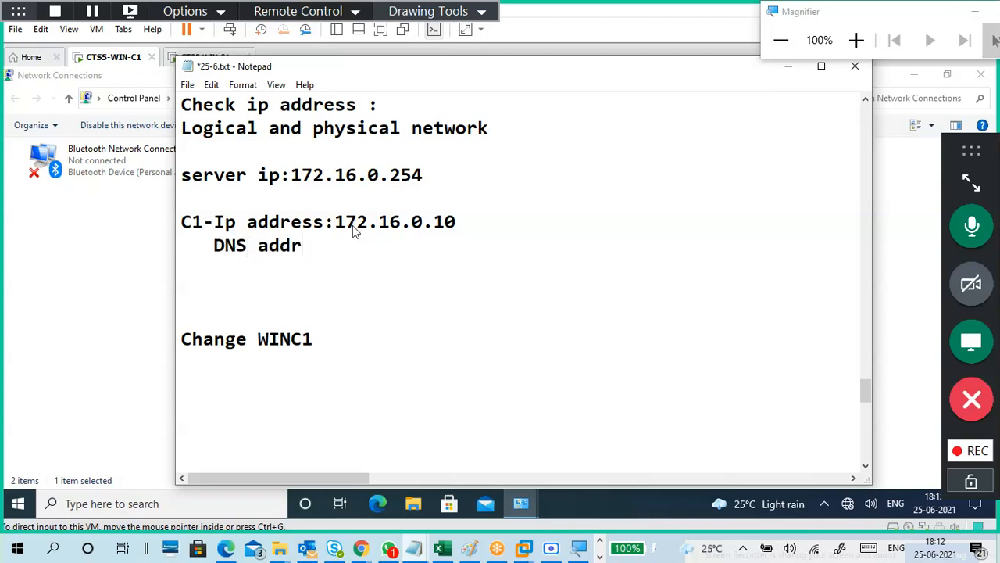
text(es)
key(Left)
key(Left)
key(Left)
key(Left)
key(Left)
key(Left)
key(Left)
key(Left)
key(Left)
key(Left)
key(BackSpace)
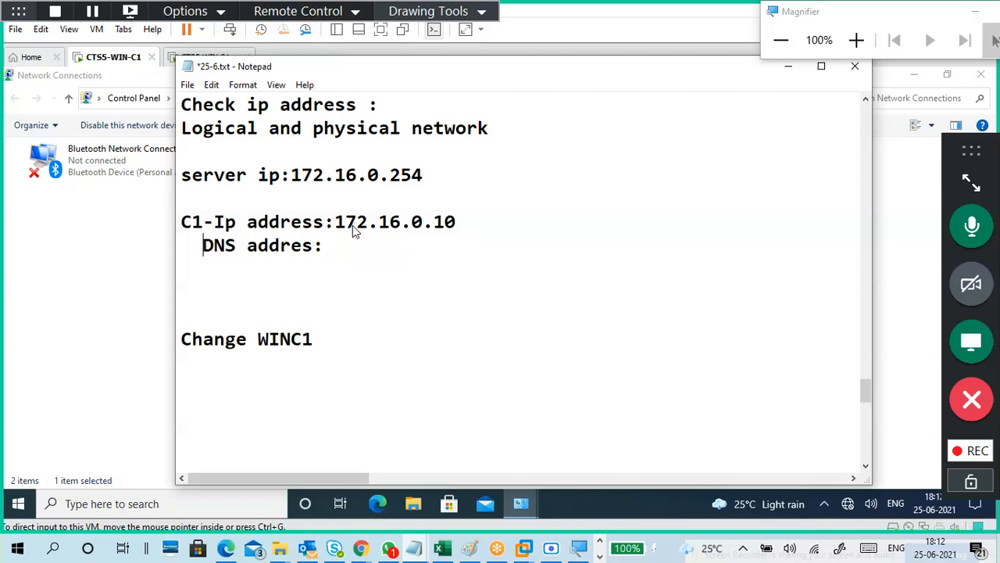
key(BackSpace)
key(BackSpace)
key(Right)
key(Right)
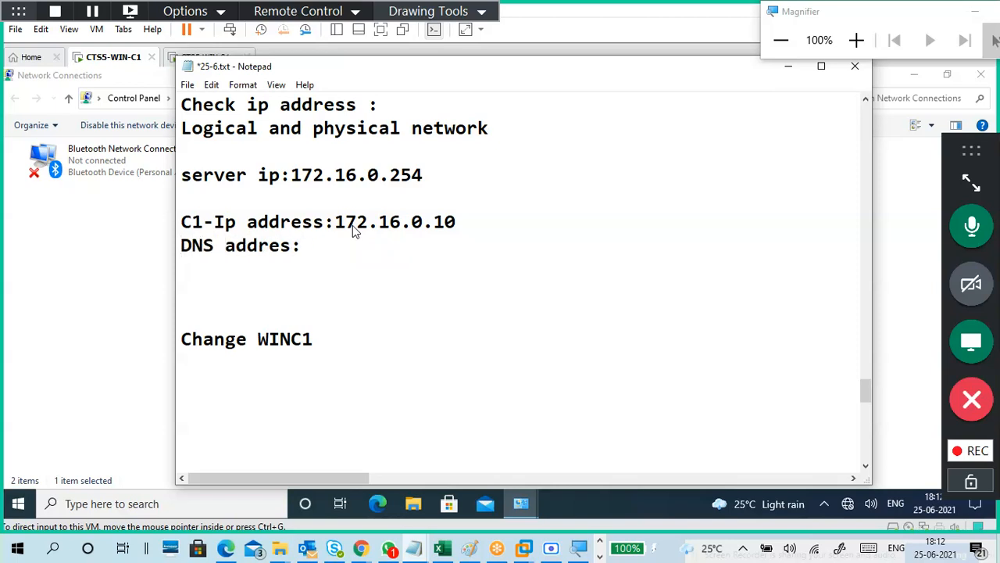
text(server)
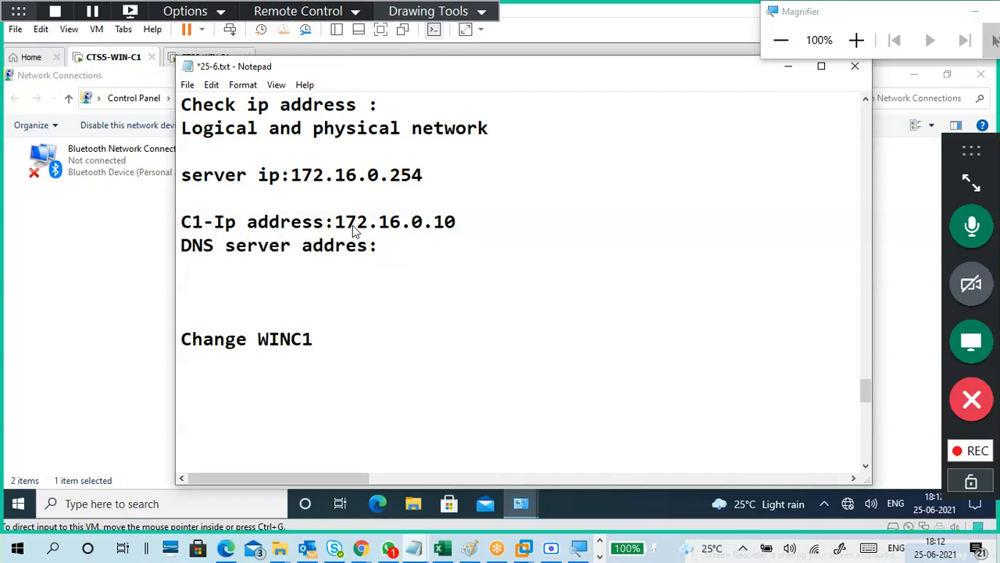
click(400, 248)
text(172.16.)
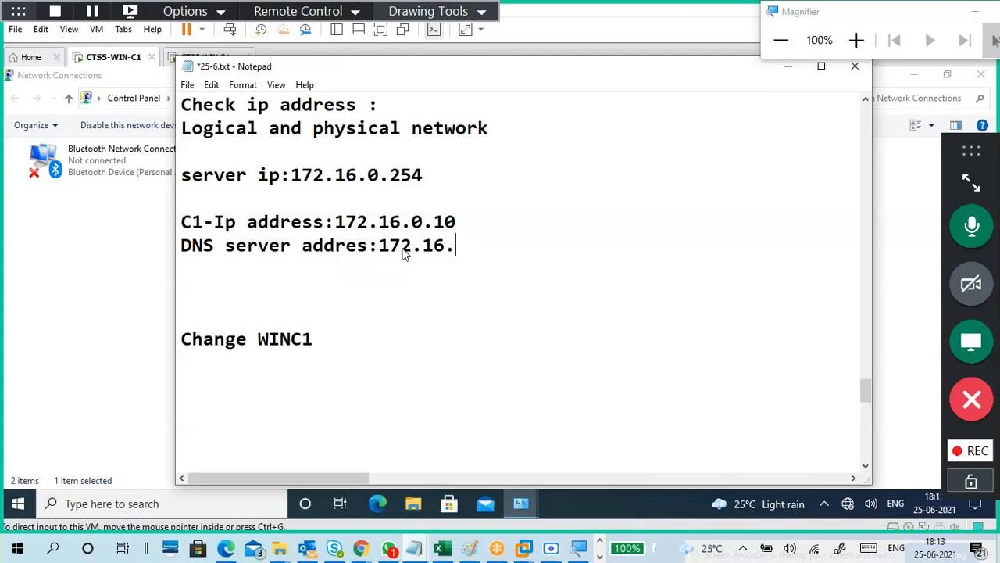
text(0.254)
click(390, 269)
key(BackSpace)
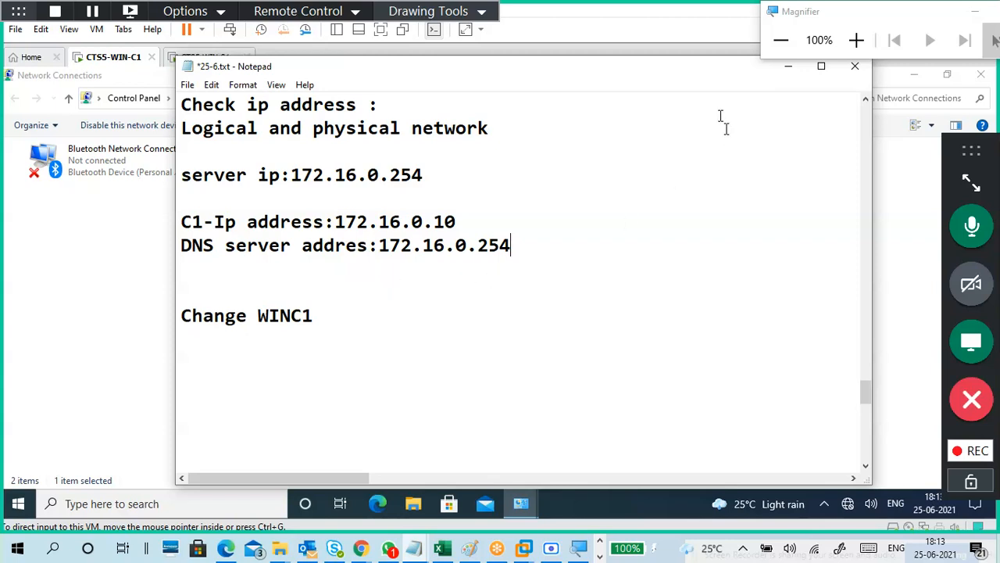
click(788, 66)
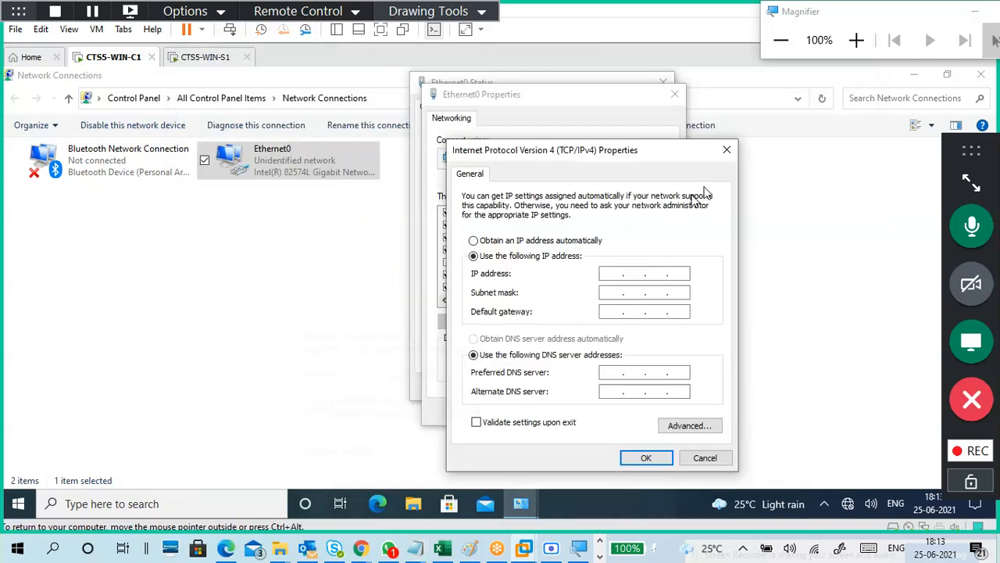
Type 172.16.0.254 into the IP address field, then erase its last octet.
click(621, 277)
text(172 . 16 . 0 . 254)
key(BackSpace)
key(BackSpace)
key(BackSpace)
Check the DNS address in the notes, then cancel the TCP/IPv4 properties.
mouse_move(414, 547)
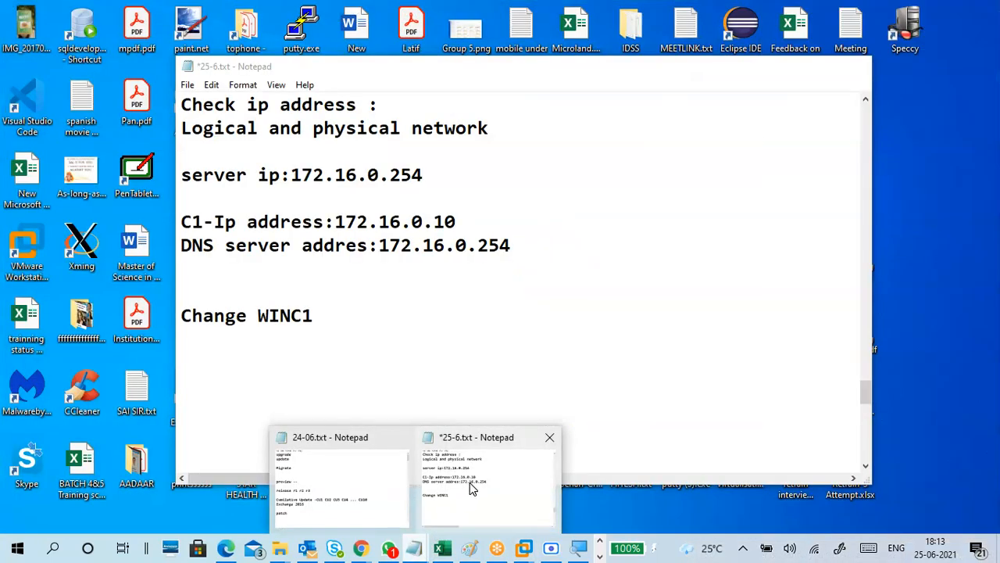
click(472, 482)
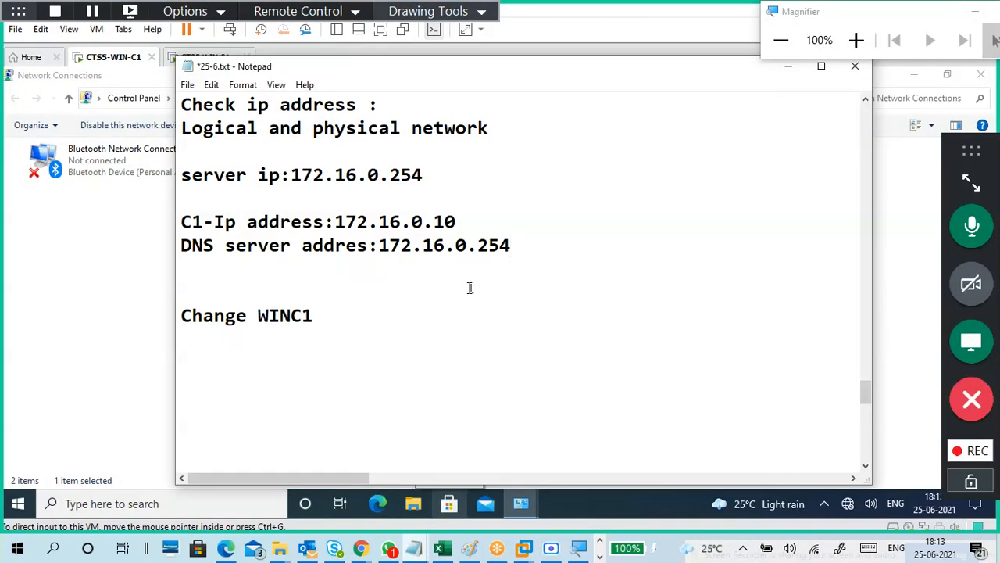
scroll(438, 212, up, 2)
scroll(429, 223, down, 2)
drag(423, 175, 291, 175)
click(325, 221)
click(787, 68)
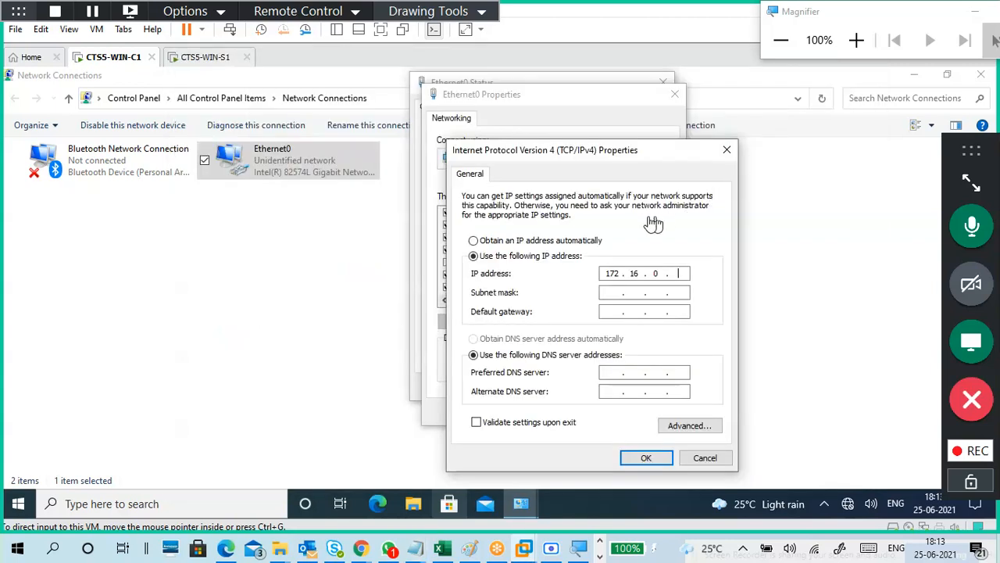
click(703, 460)
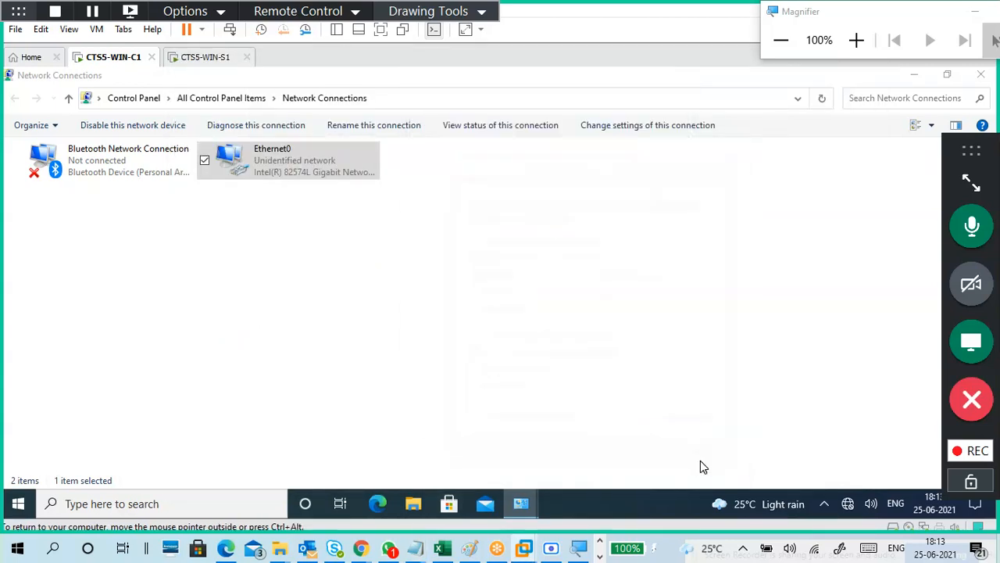
Close Network Connections and the Ethernet0 dialogs, then rerun ncpa.cpl from Run.
click(670, 430)
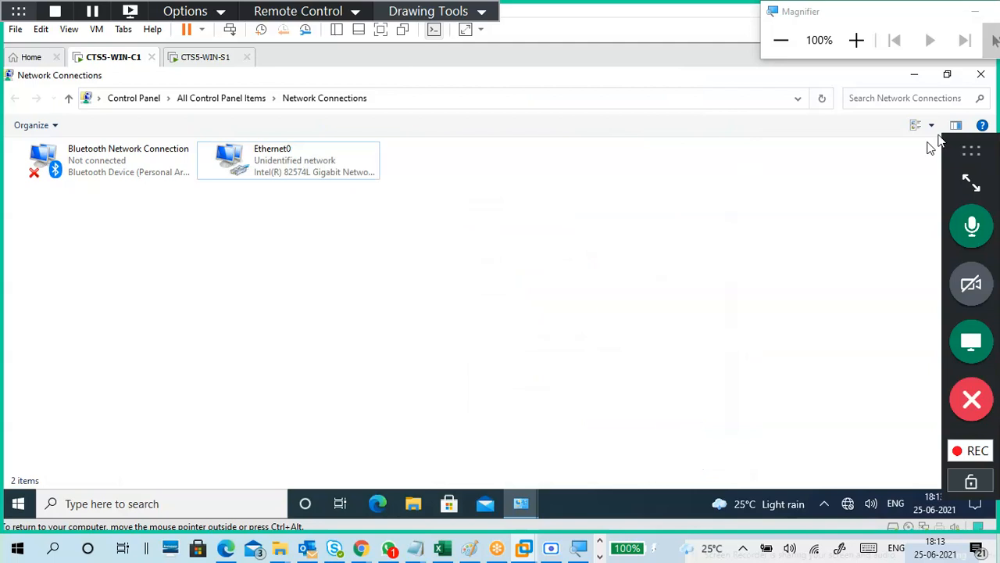
click(982, 75)
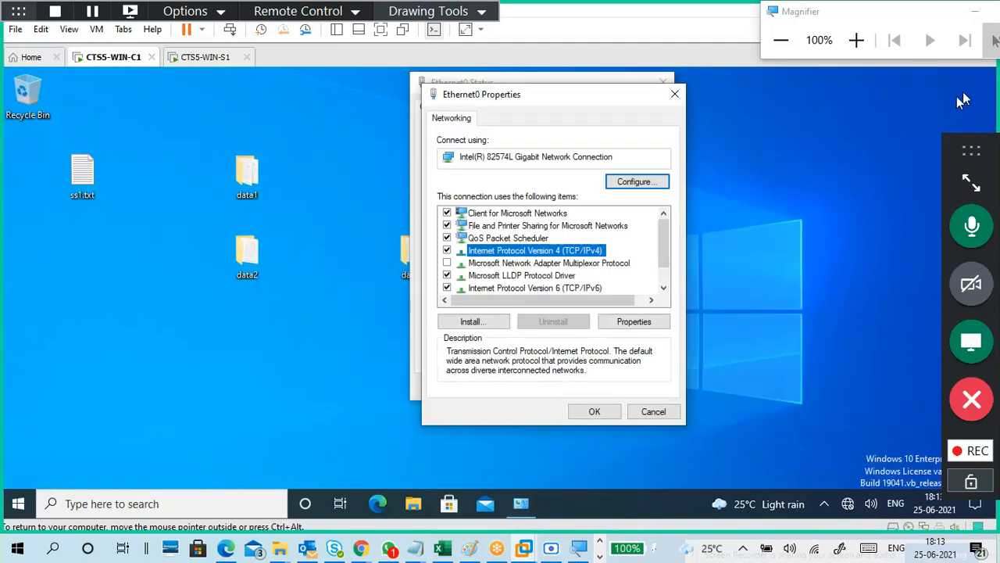
click(674, 95)
click(661, 84)
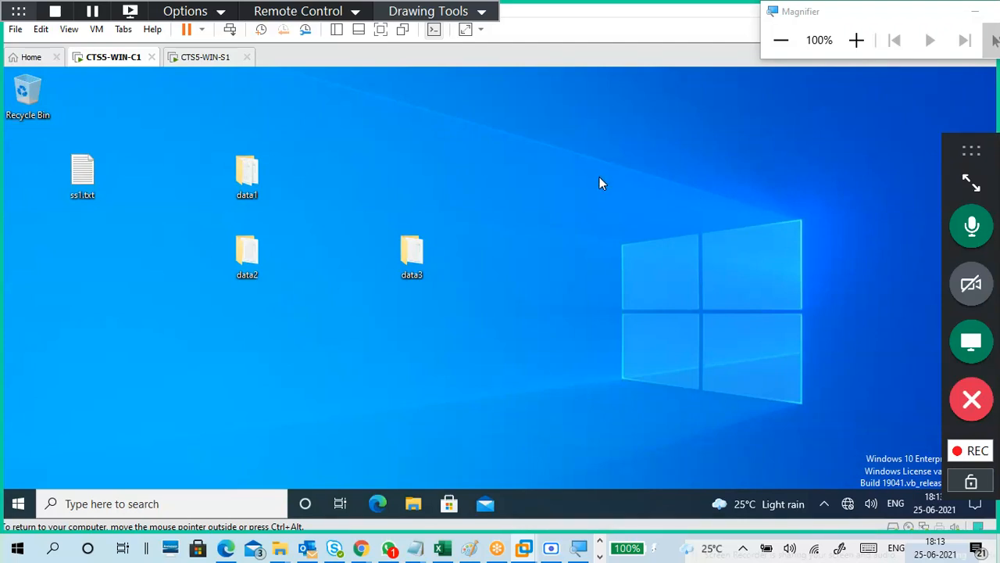
key(super+r)
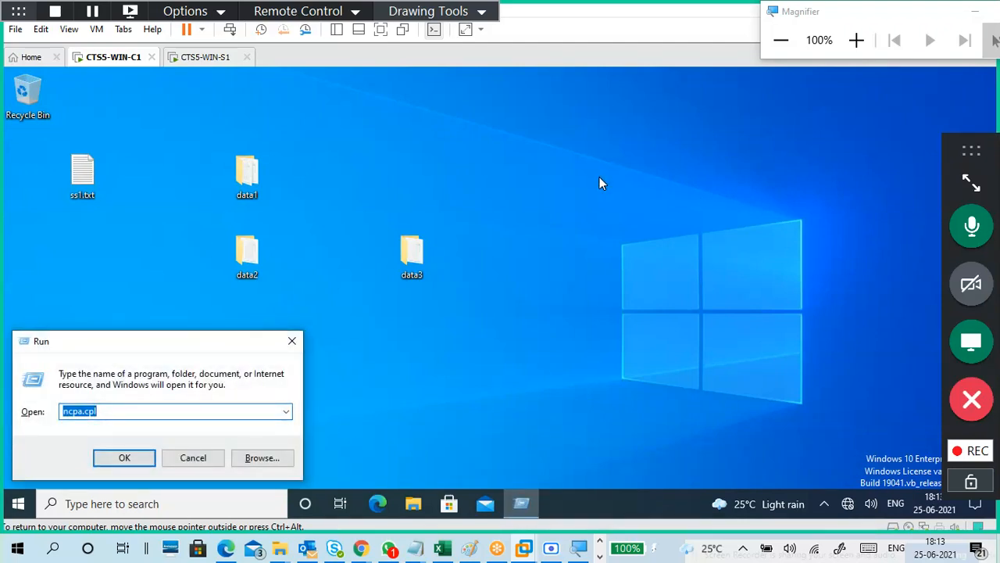
key(Right)
key(Return)
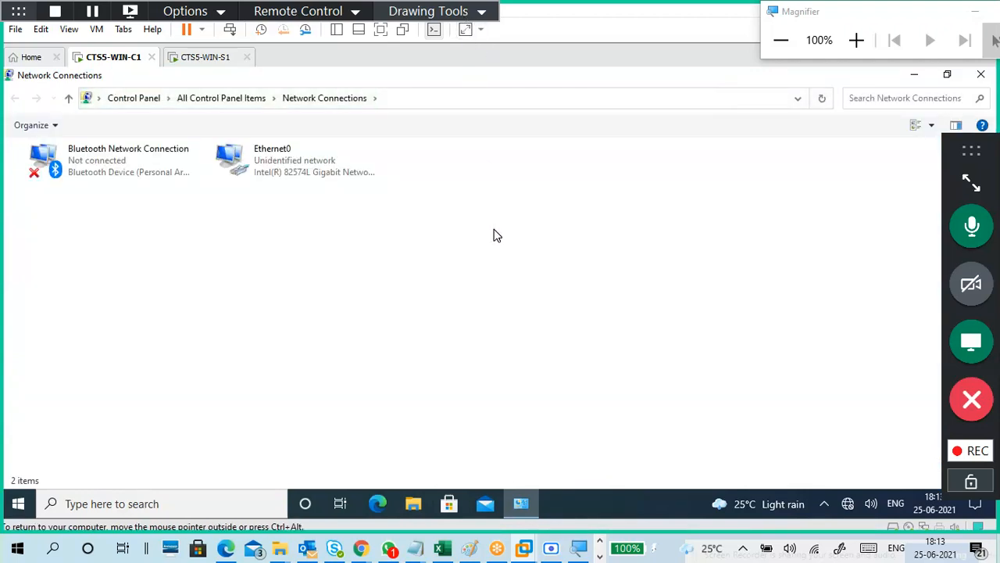
Open Ethernet0 status details, confirming DHCP on and autoconfiguration address 169.254.200.236.
click(334, 171)
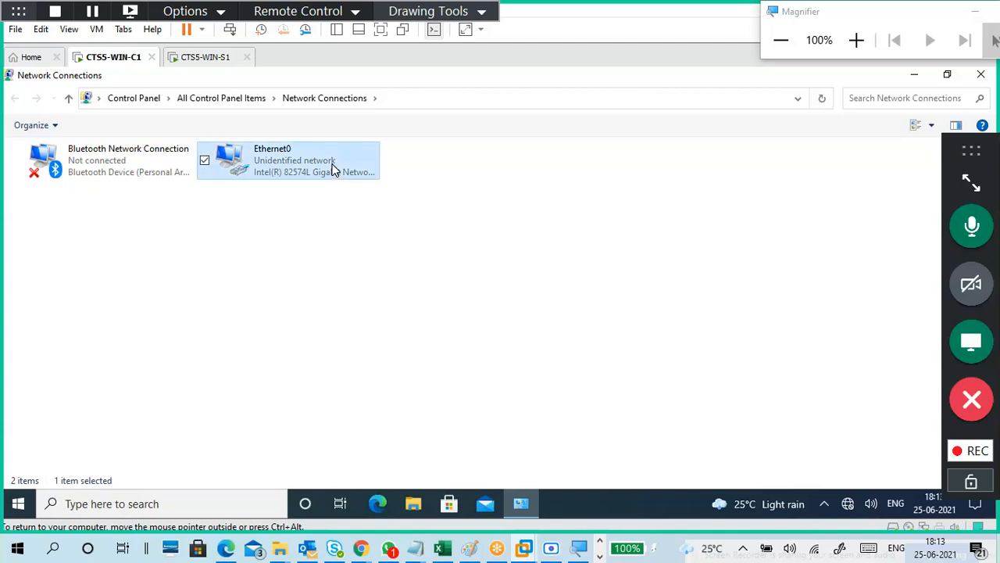
key(shift+F10)
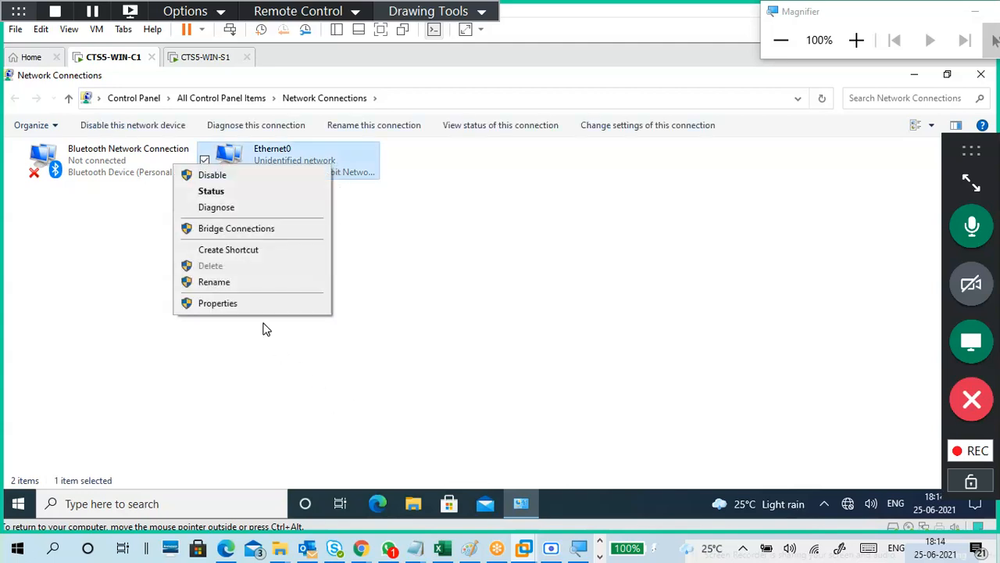
click(247, 192)
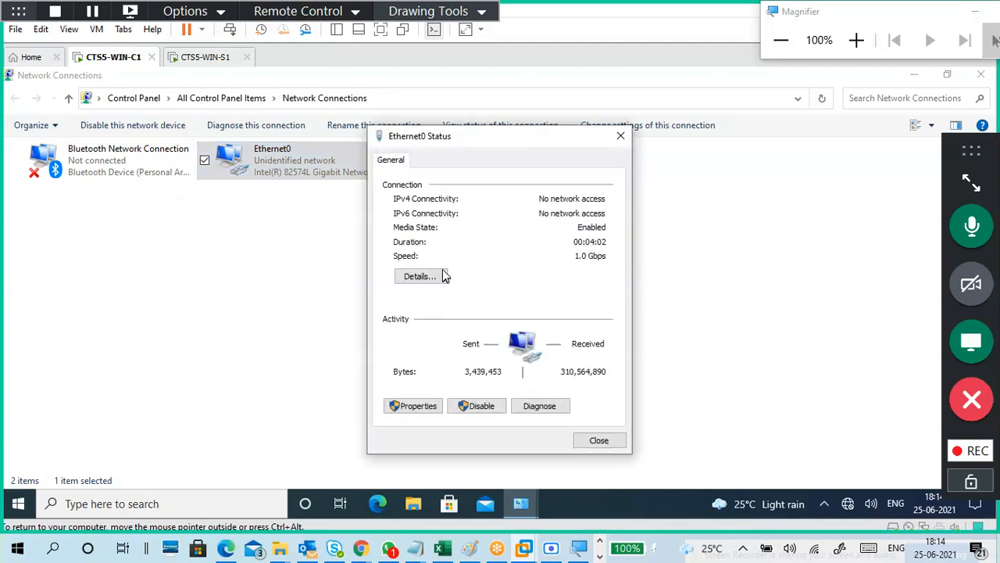
click(441, 277)
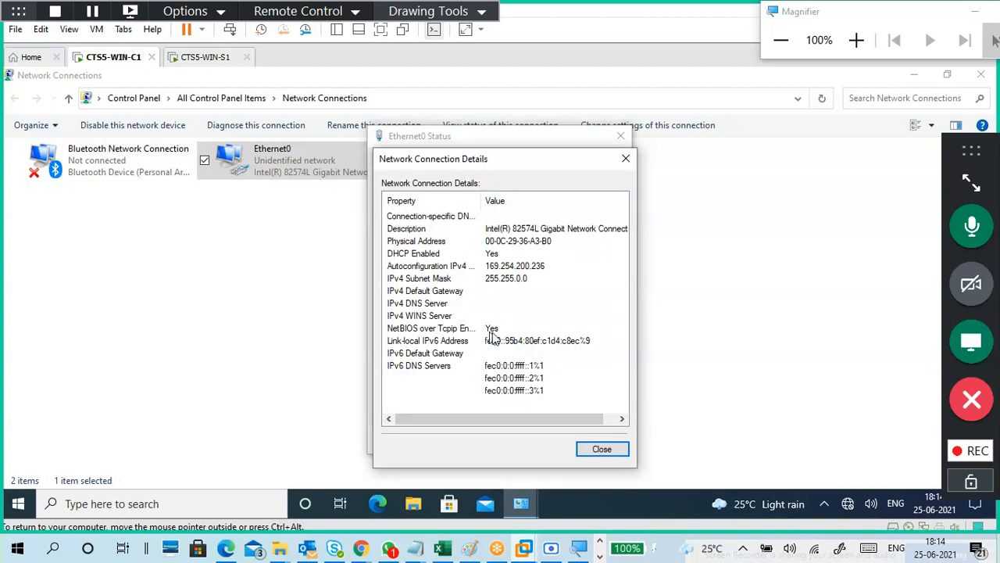
click(533, 266)
click(525, 291)
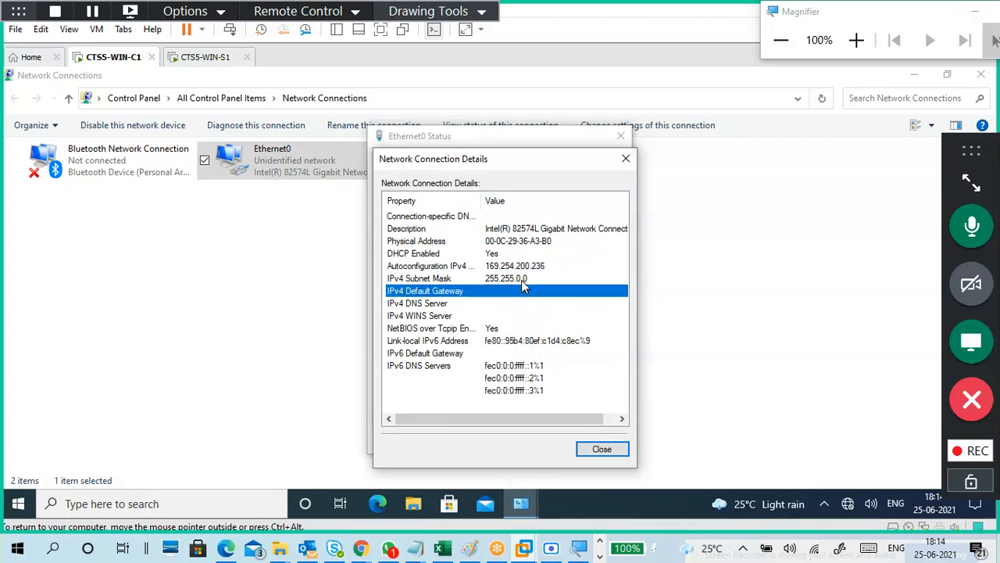
click(529, 265)
click(525, 280)
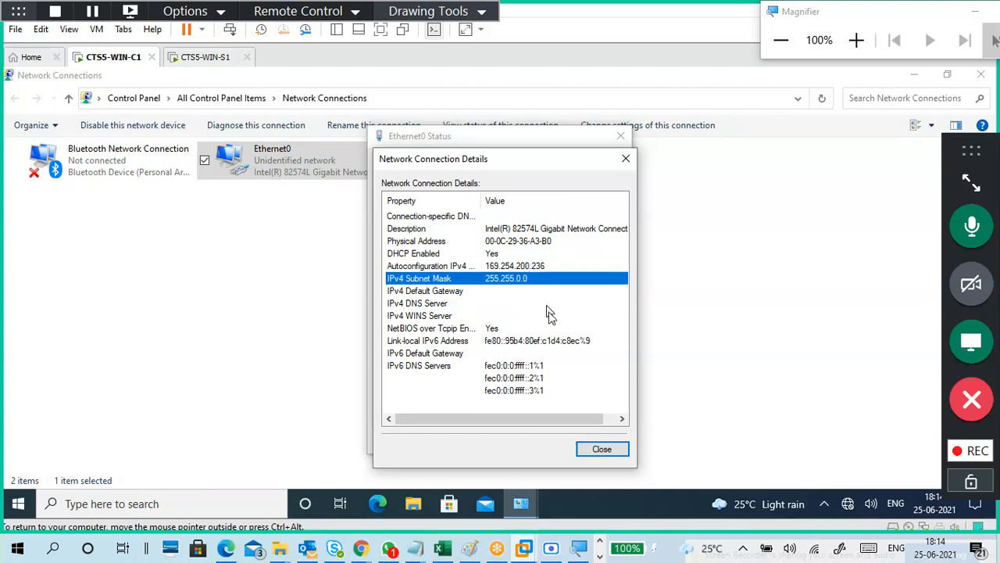
click(606, 452)
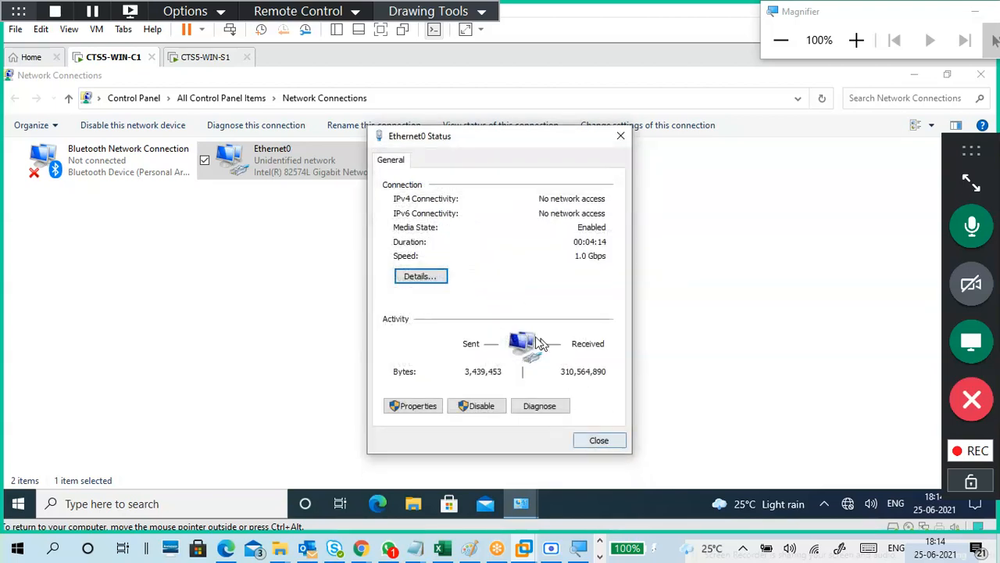
Set Ethernet0 TCP/IPv4 to static IP 172.16.0.10, mask 255.255.0.0, DNS 172.16.0.254.
click(430, 409)
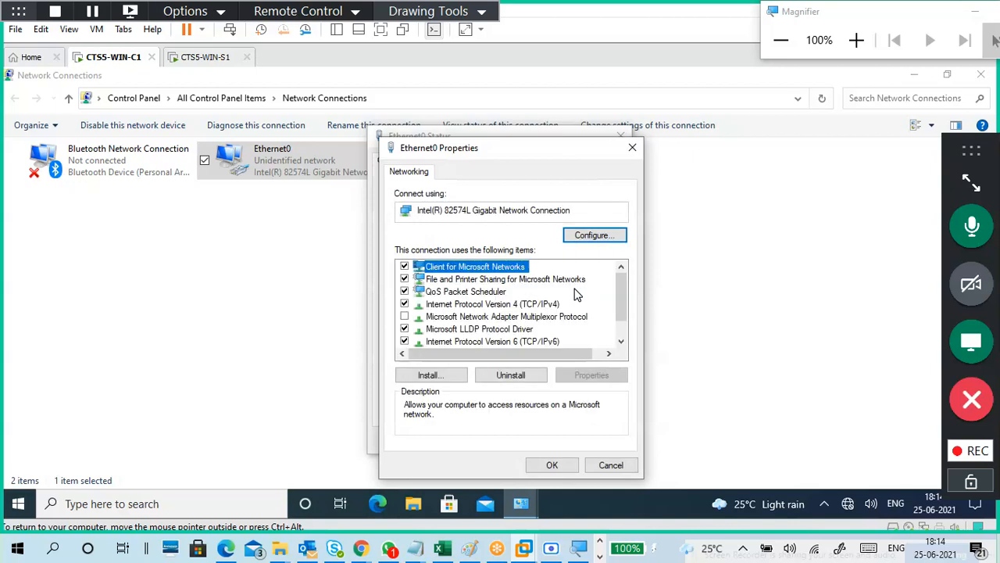
click(557, 305)
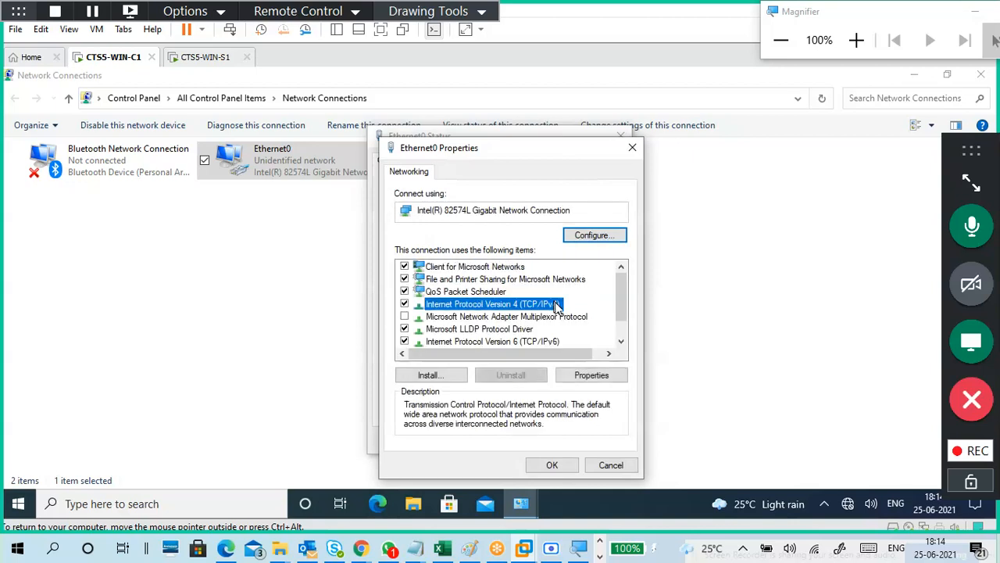
click(585, 378)
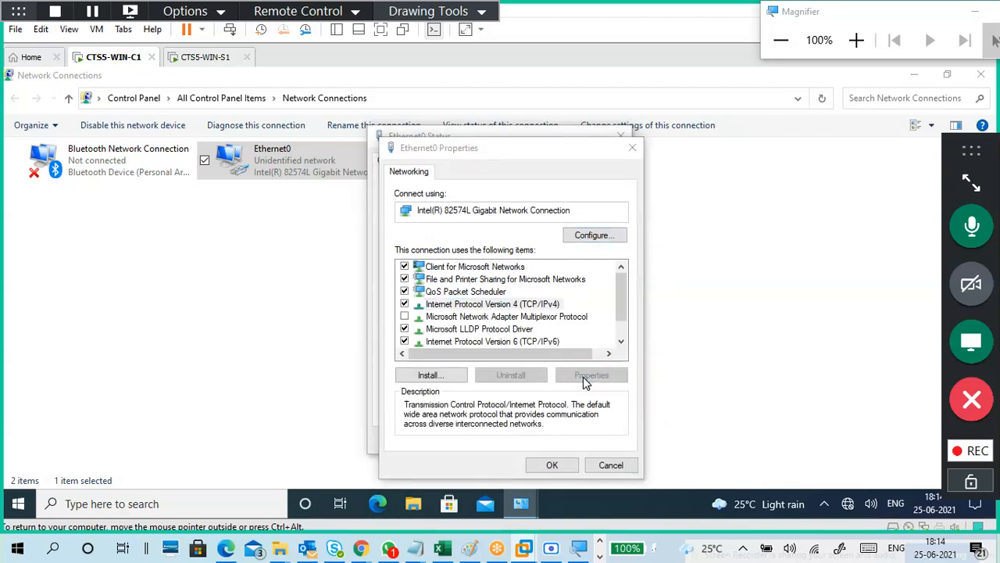
drag(570, 170, 622, 95)
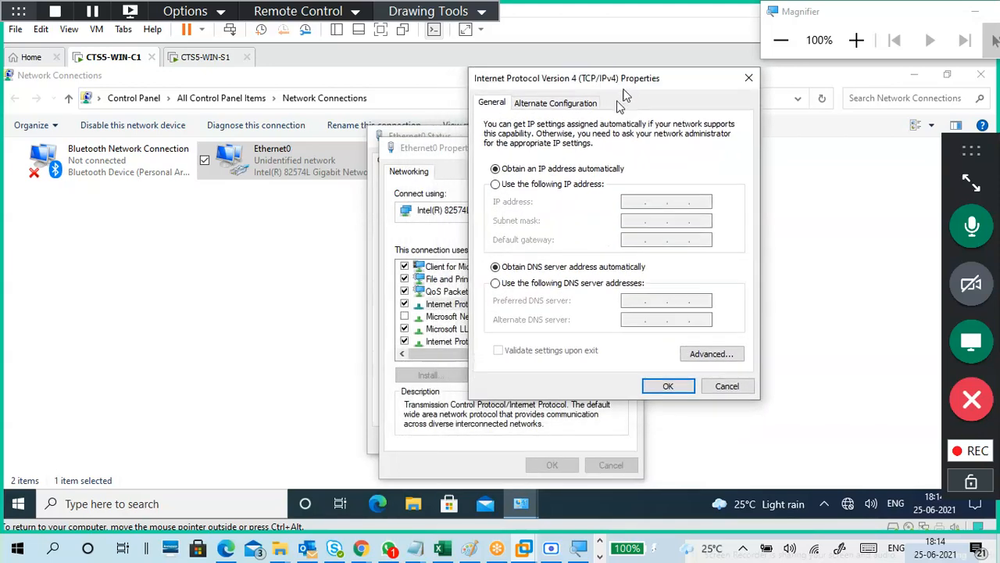
click(576, 183)
click(627, 202)
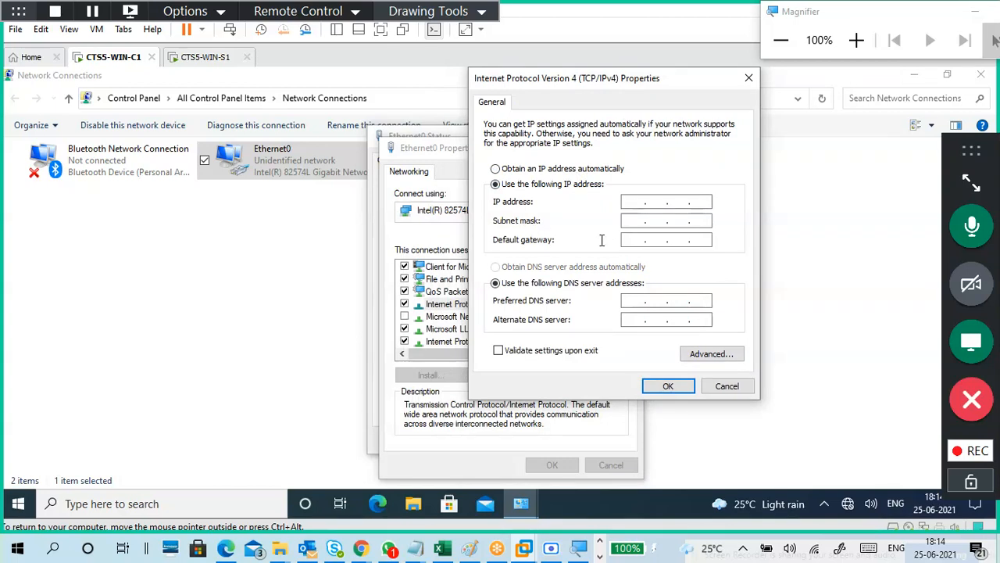
text(172)
key(Tab)
click(635, 300)
text(172 . 16 . 0 .)
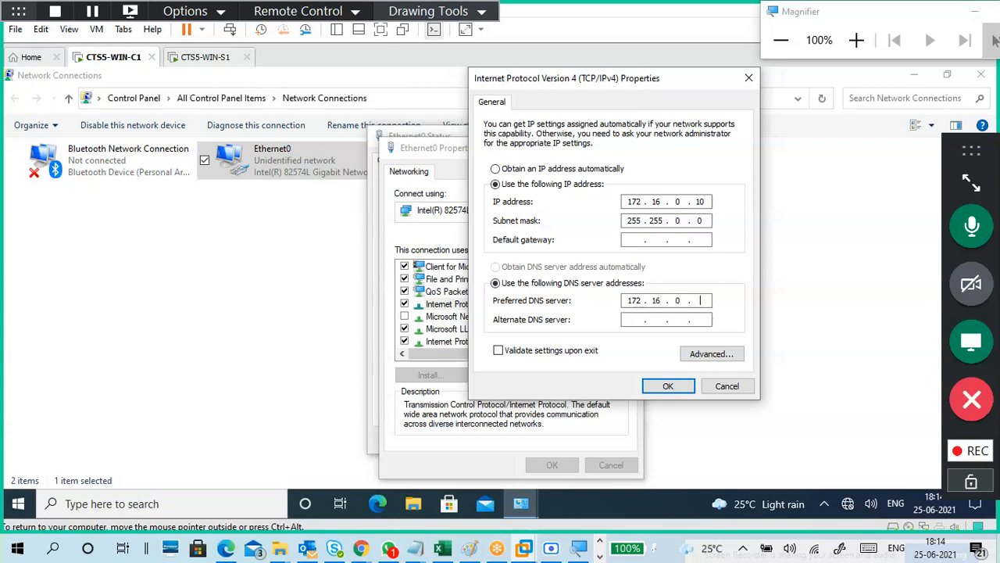
text( 254)
Apply the static IPv4 settings and close the Ethernet0 properties and status.
click(661, 386)
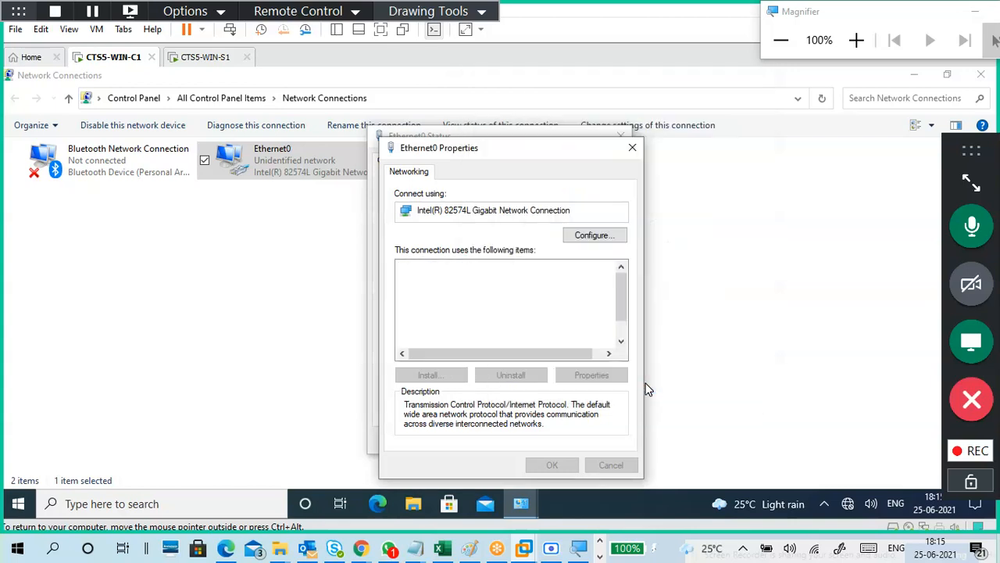
click(533, 467)
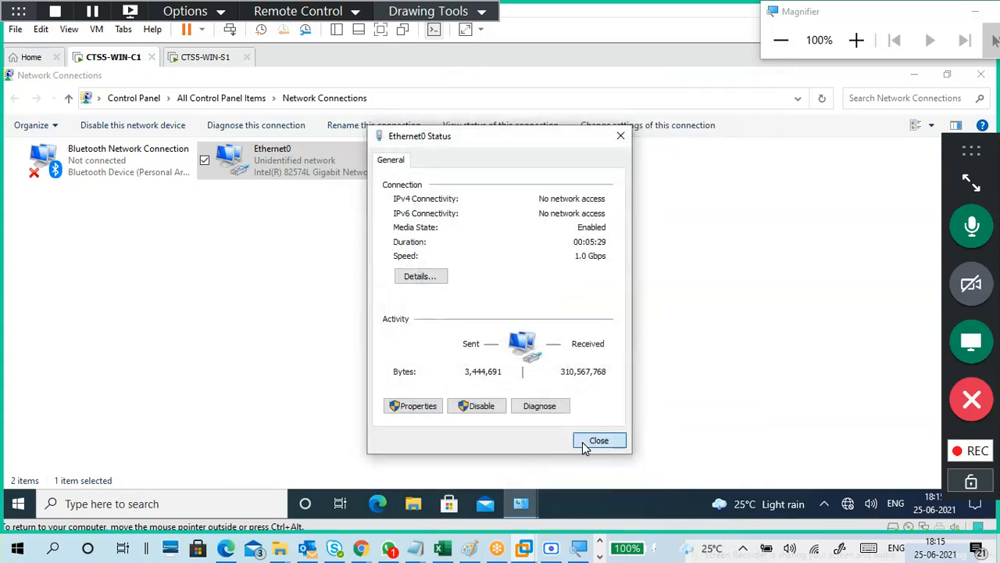
click(595, 441)
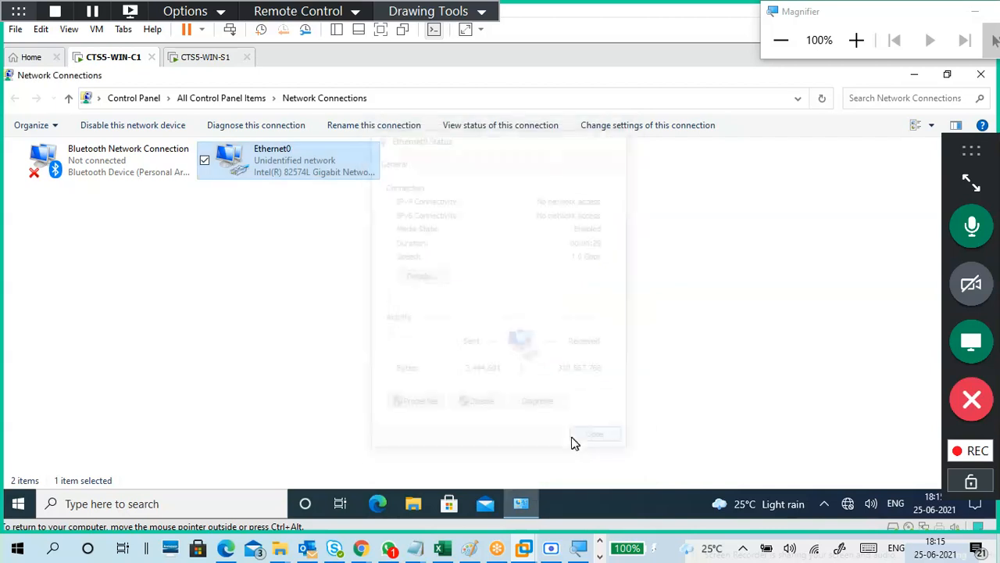
Verify IP 172.16.0.10, subnet mask and DNS 172.16.0.254 in details, then close all network windows.
double_click(309, 173)
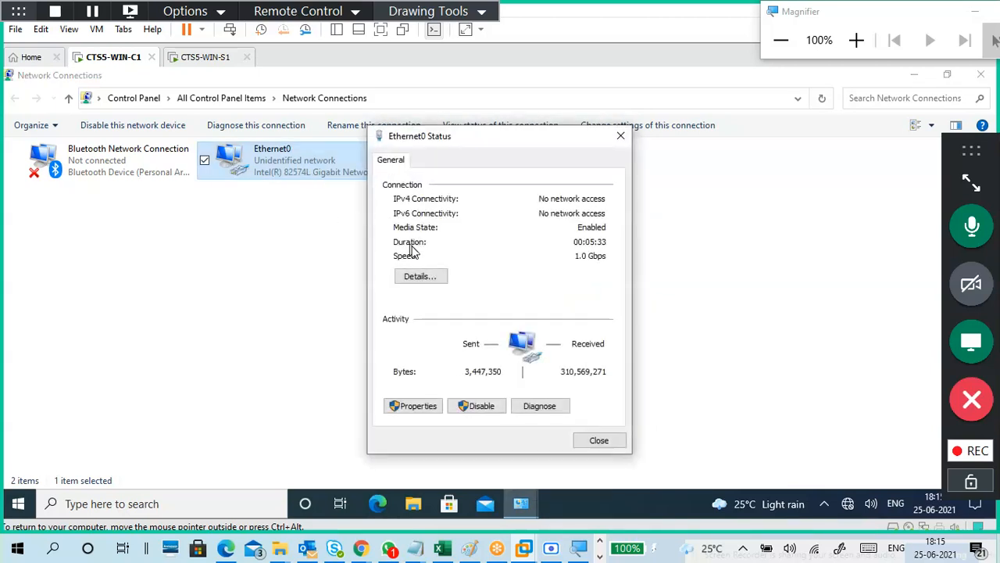
click(428, 279)
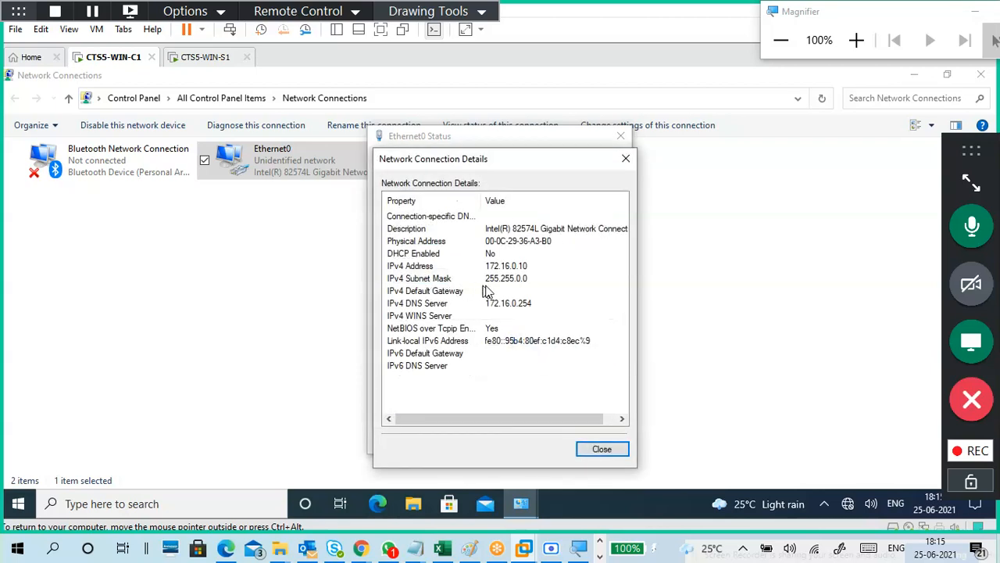
click(491, 256)
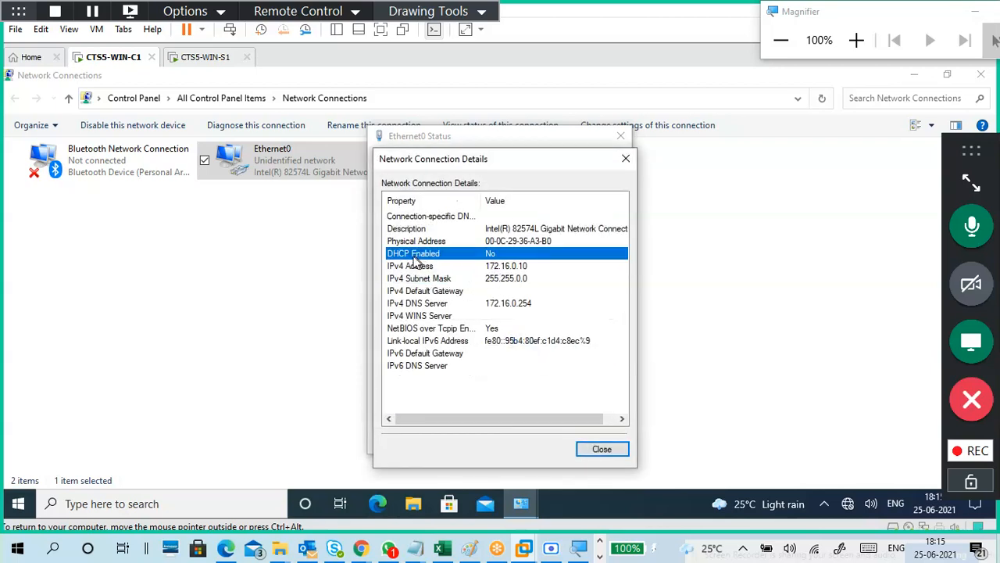
click(506, 267)
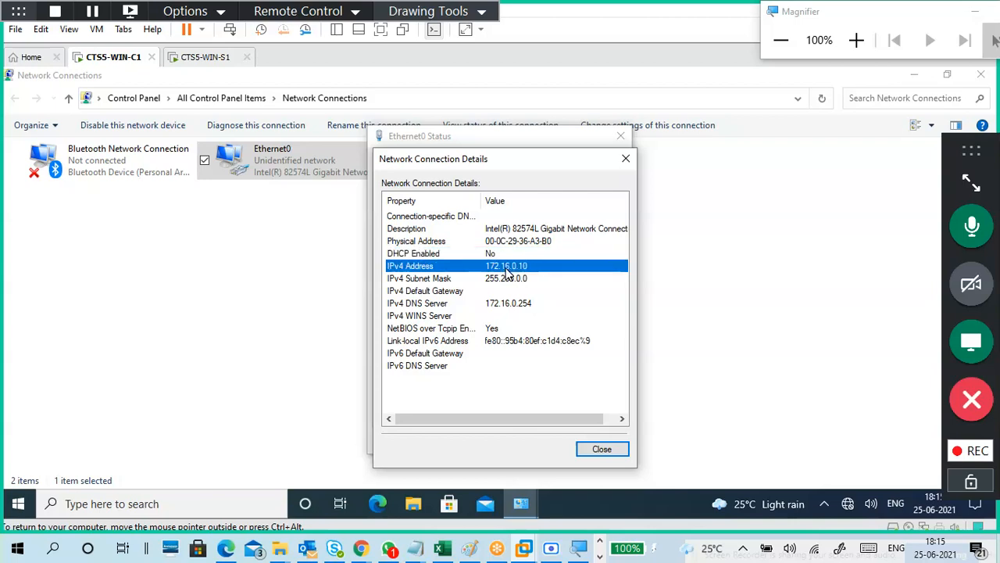
click(508, 281)
key(Up)
click(514, 282)
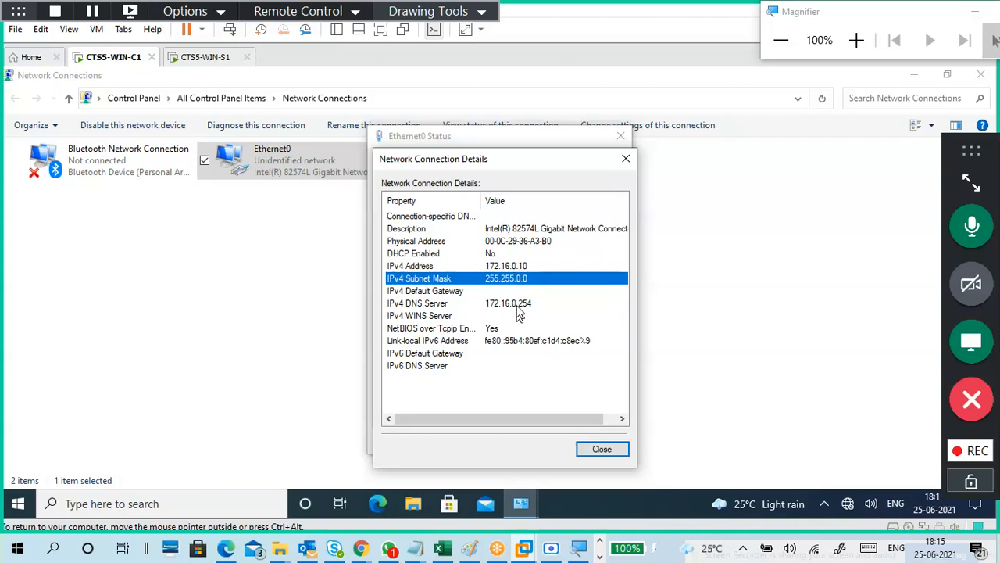
click(519, 305)
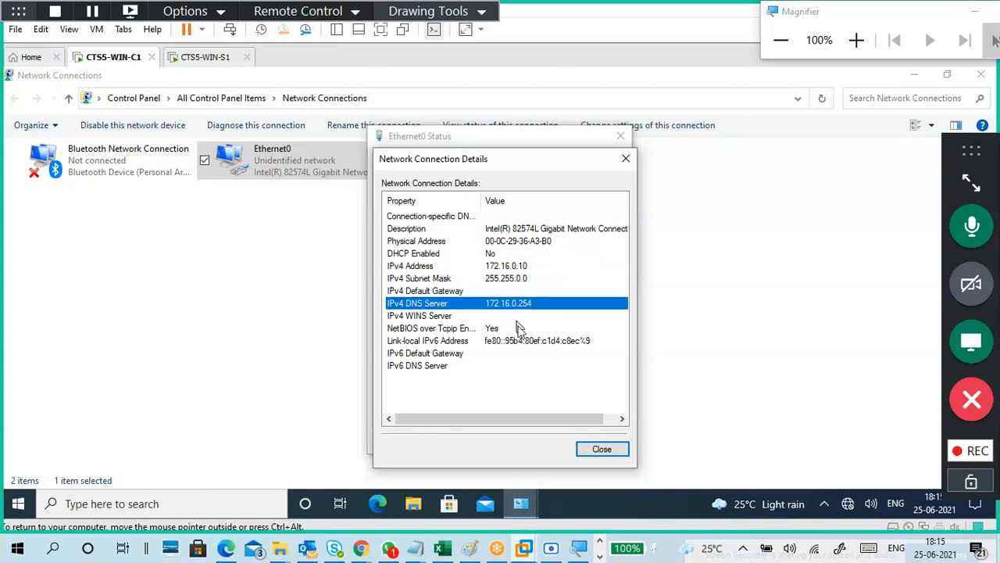
click(596, 451)
click(594, 439)
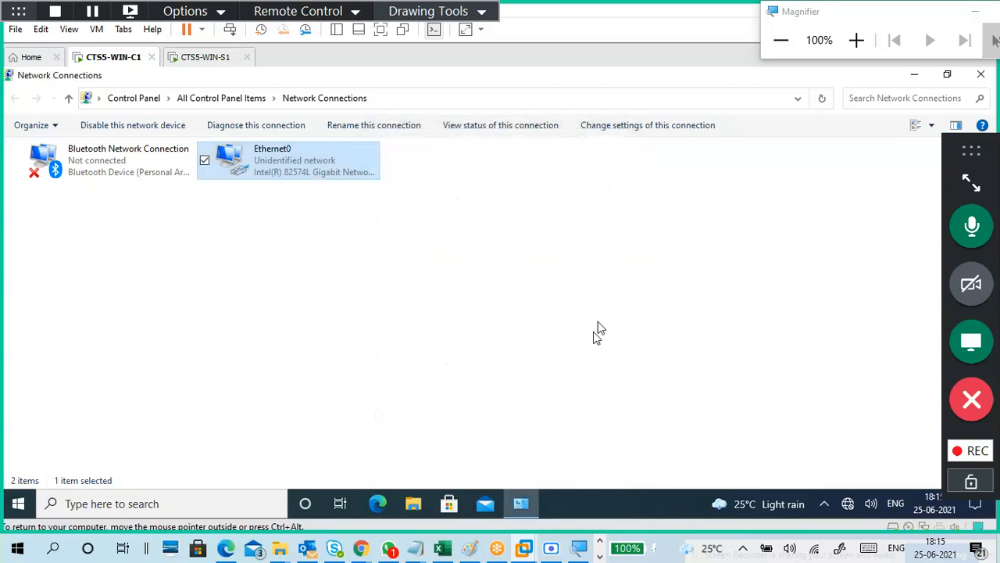
click(979, 78)
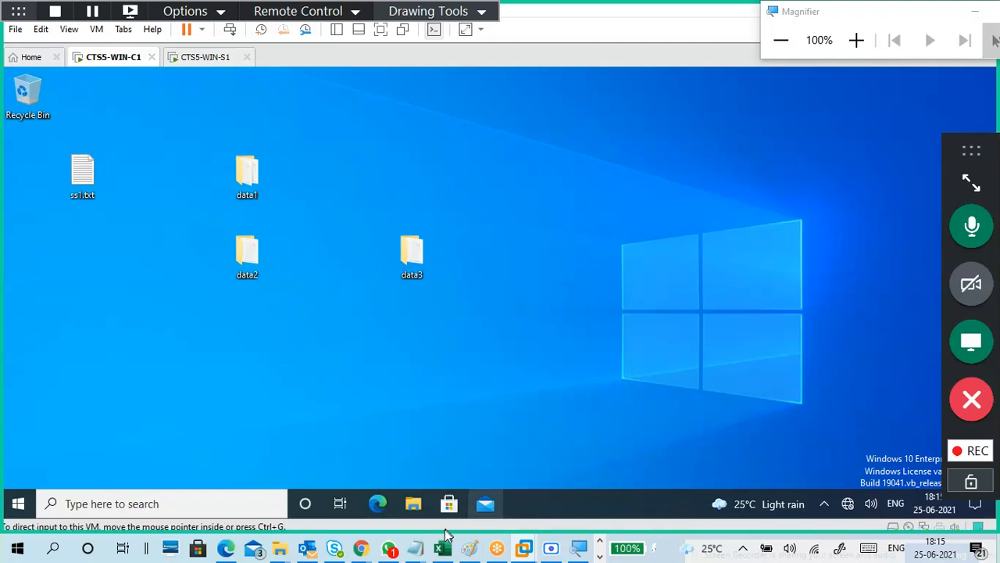
Replace 'Change WINC1' in the notes with 'test: ping 172.16.0.254'.
mouse_move(449, 503)
click(485, 476)
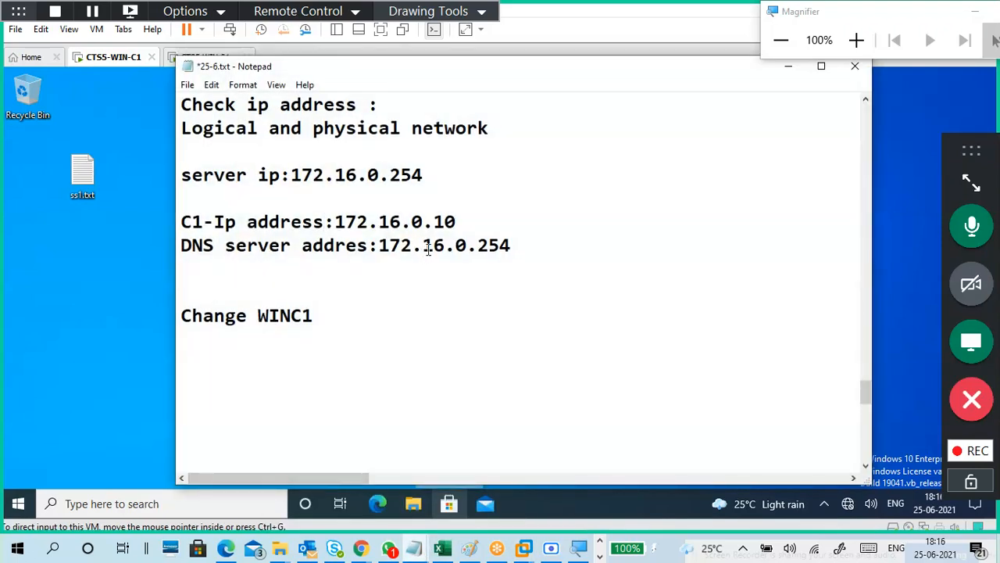
click(440, 277)
drag(397, 308, 173, 327)
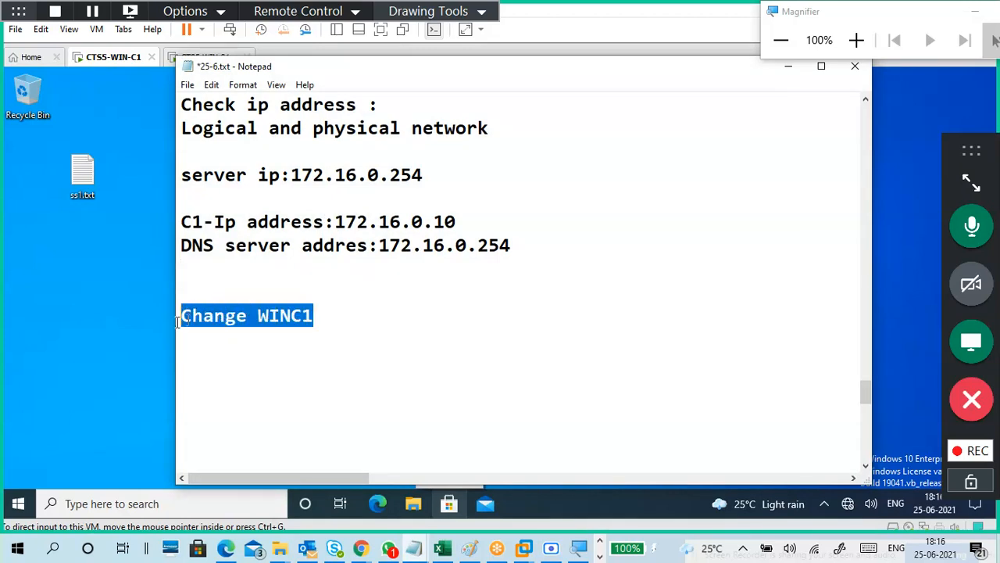
key(BackSpace)
key(BackSpace)
text(te)
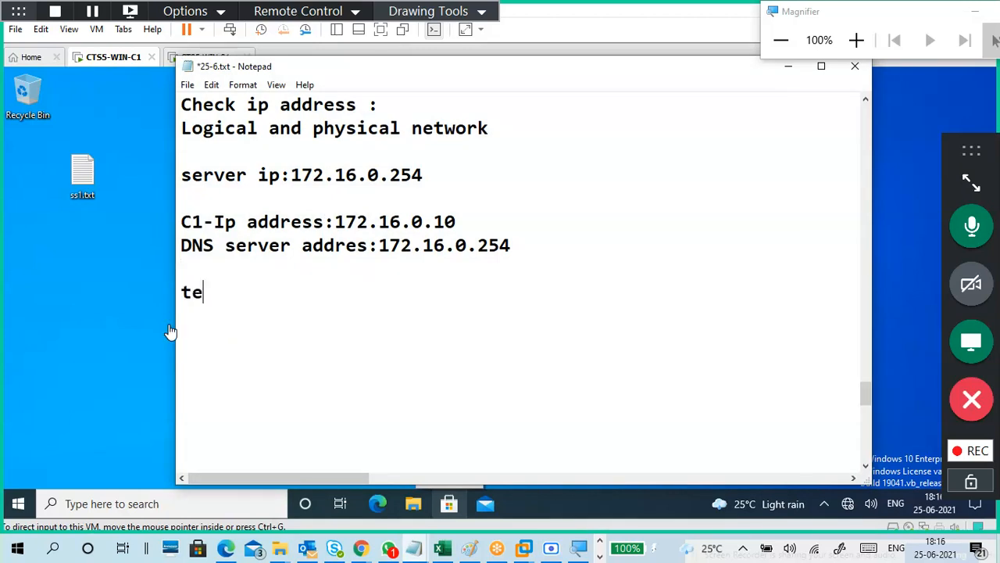
text(st: ping )
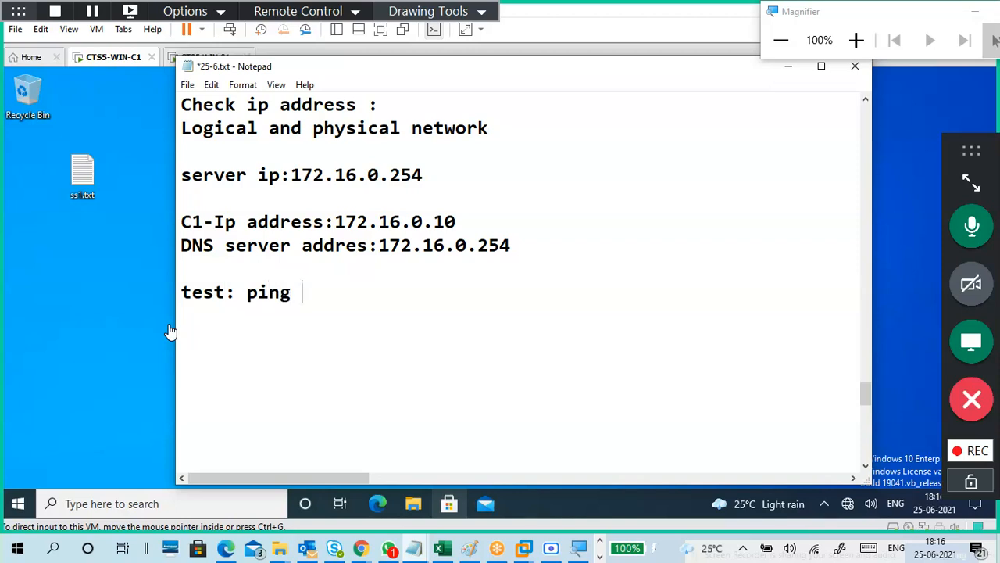
text(172.16.0.)
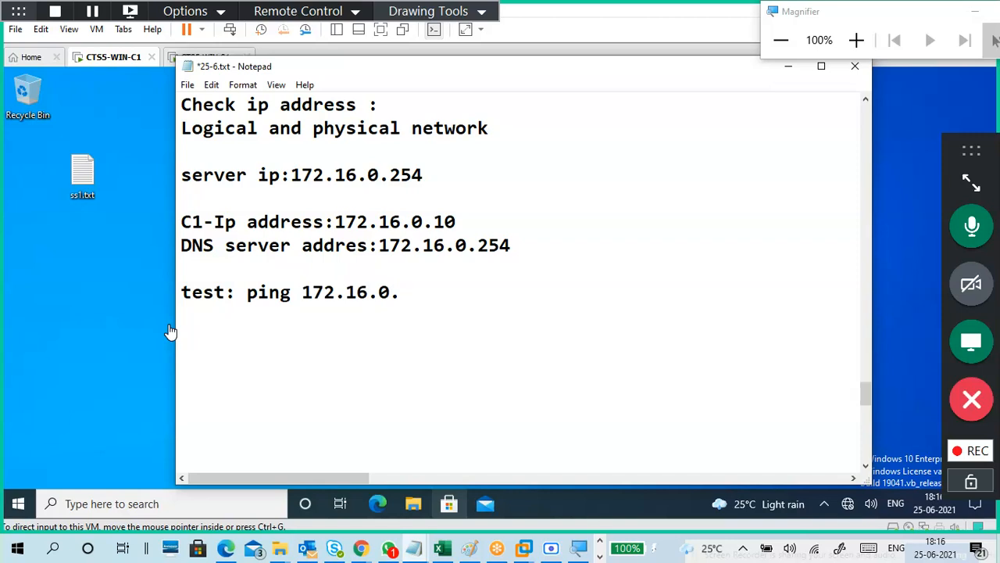
text(254)
key(Return)
key(Return)
Add a 'ping sunstars.com' line below the test line.
text(ping )
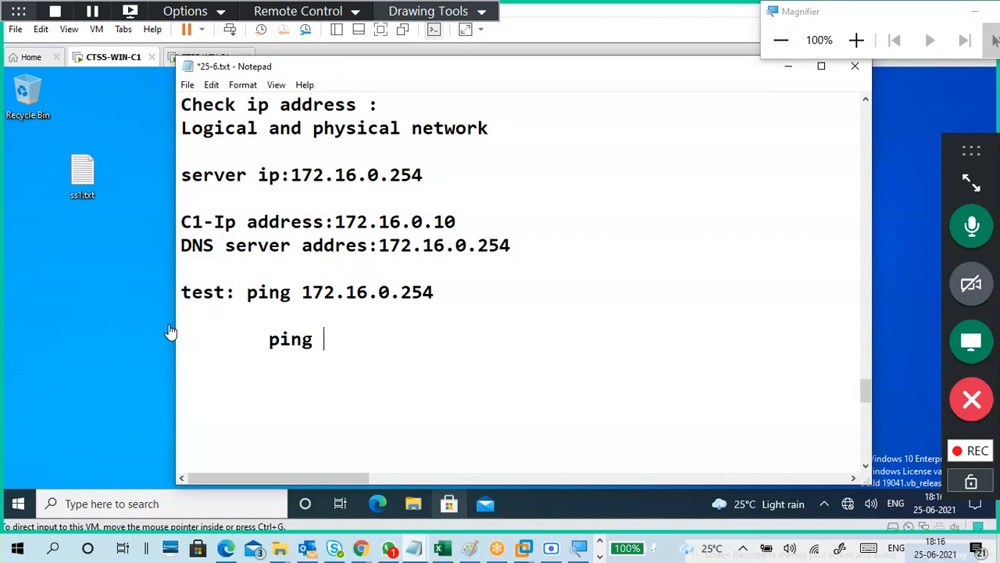
text(sunstart.c)
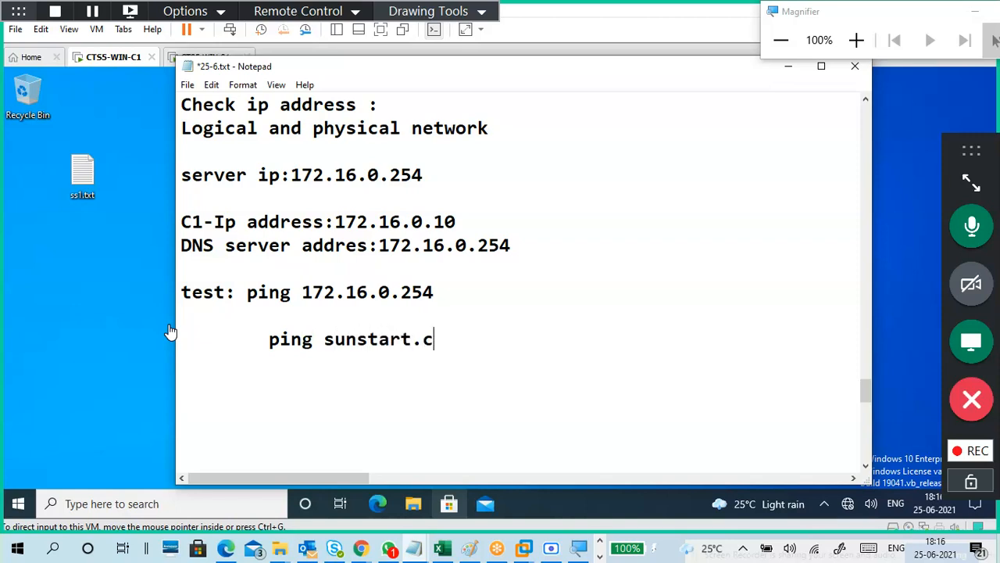
key(BackSpace)
key(BackSpace)
key(BackSpace)
text(s.com)
click(269, 339)
key(BackSpace)
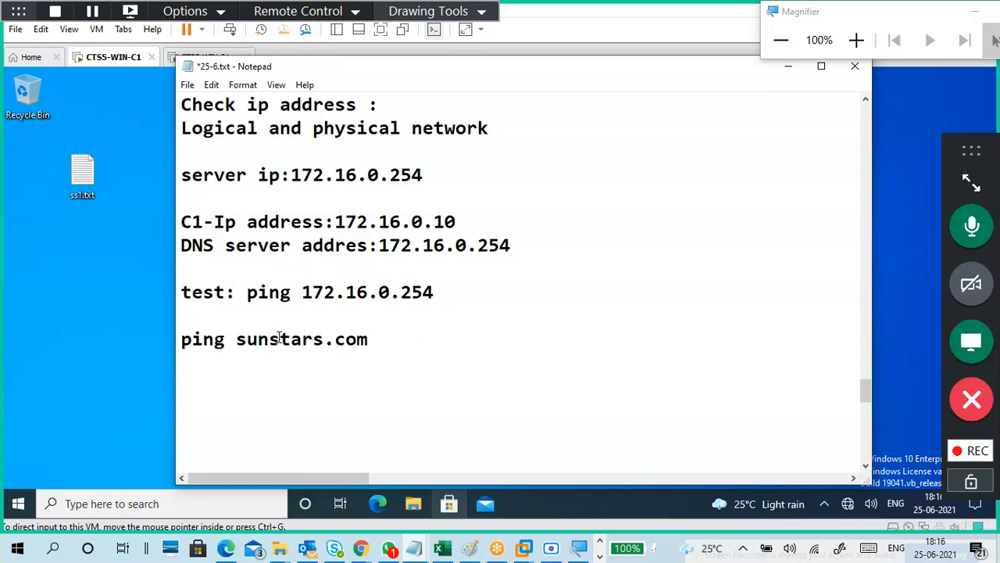
drag(303, 293, 440, 292)
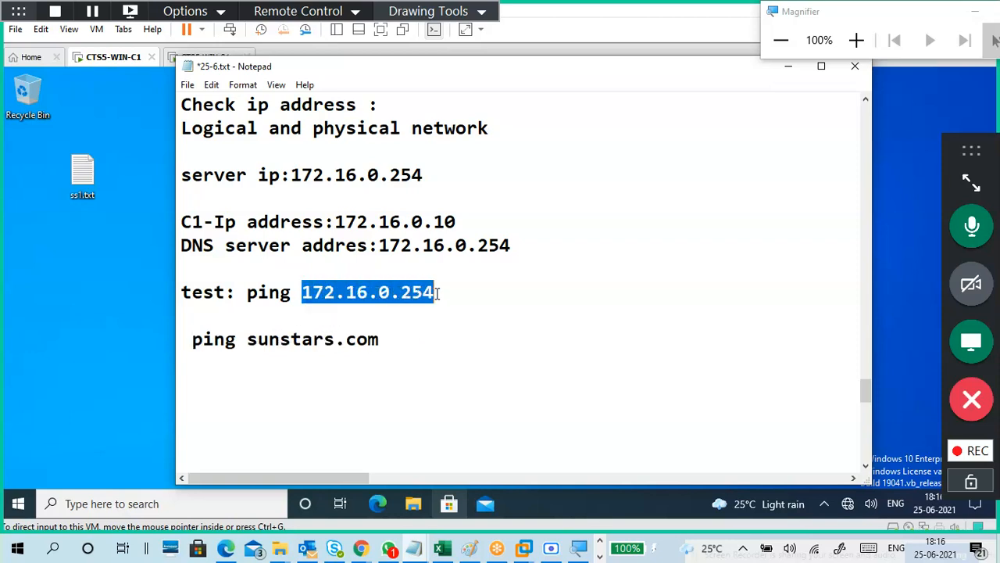
click(446, 325)
drag(303, 291, 440, 286)
click(405, 342)
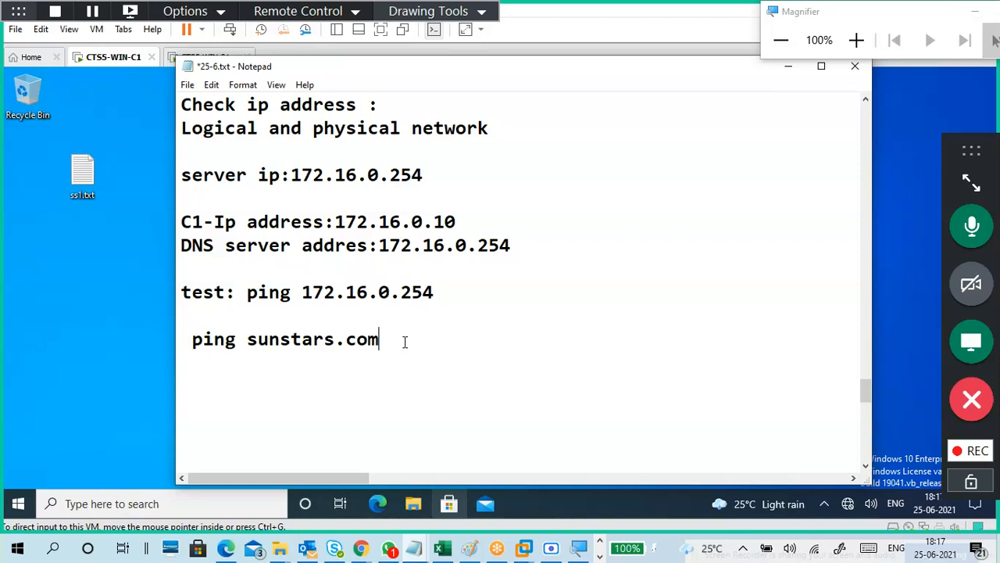
Add the note 'name to ip address -- DNS server' below the ping lines.
key(Return)
key(Return)
text(name)
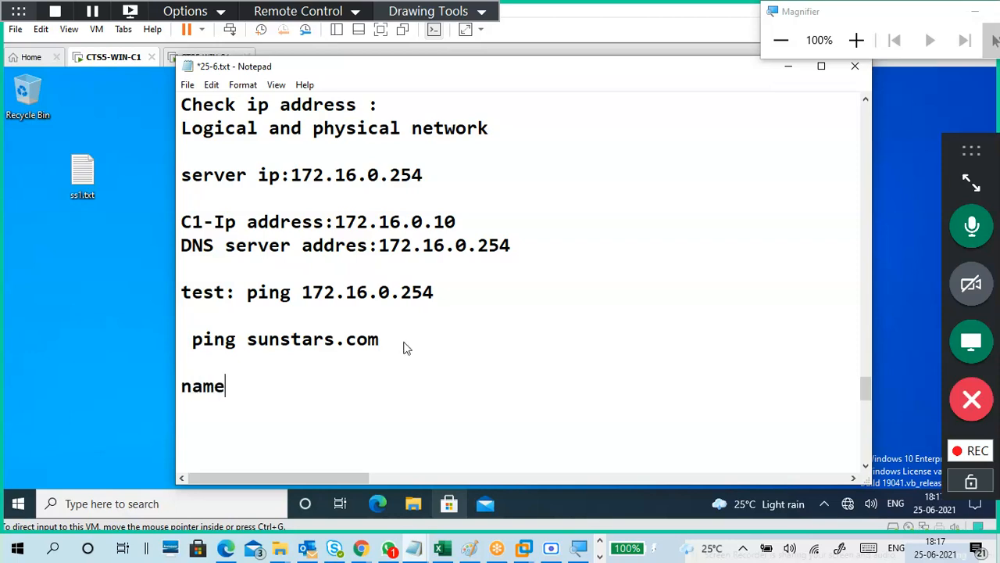
text( to ip a)
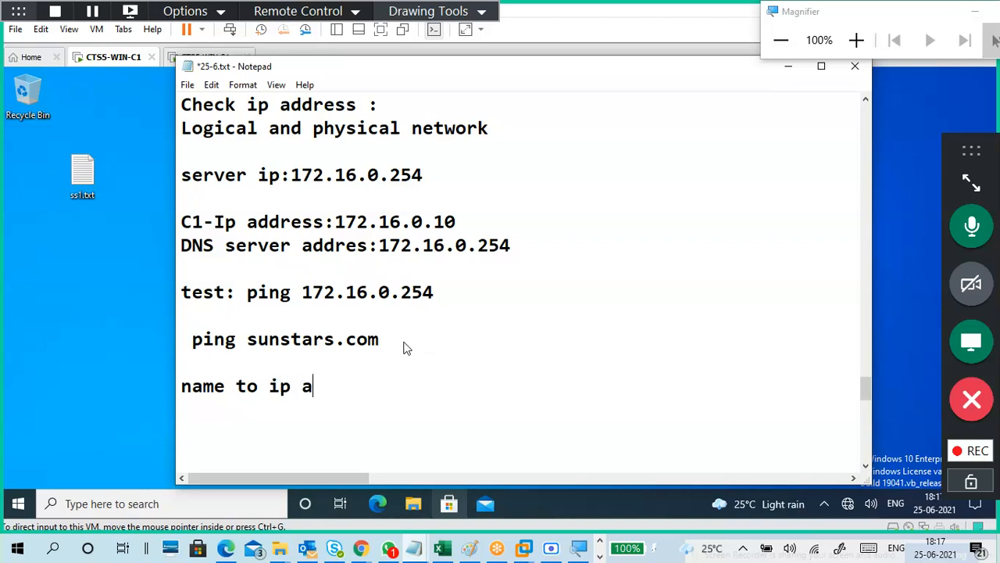
text(ddress -)
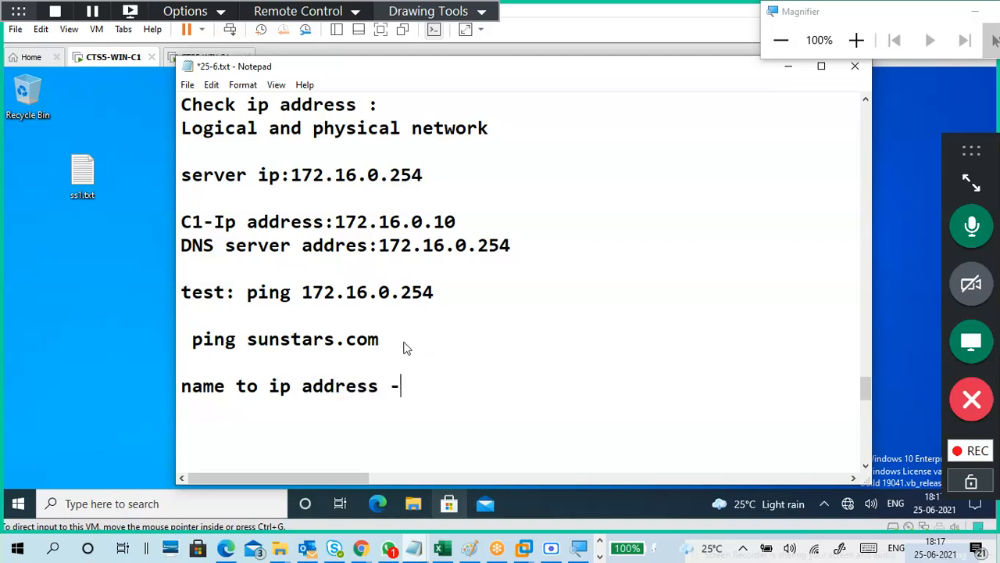
text(- DNS s)
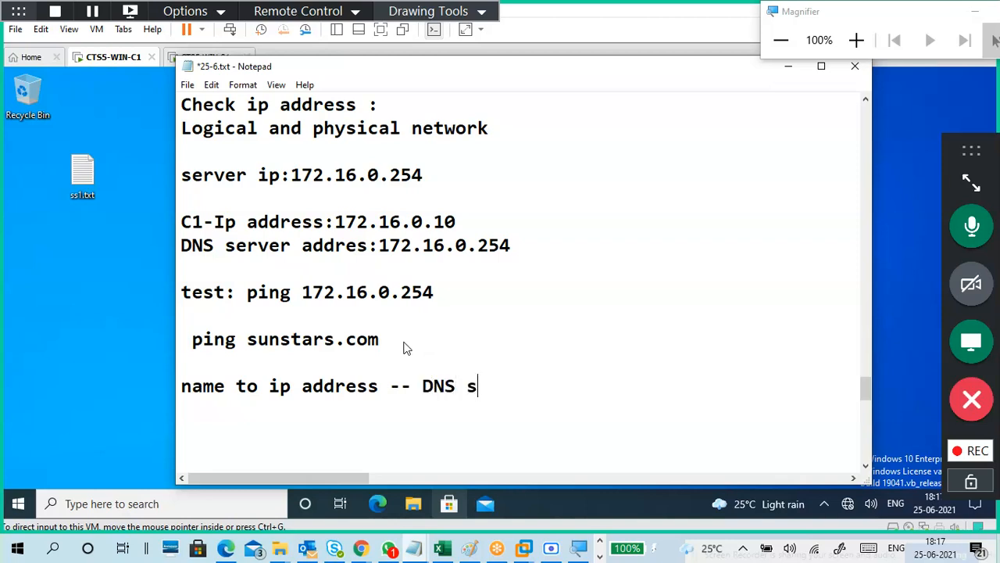
text(erver)
drag(387, 344, 196, 349)
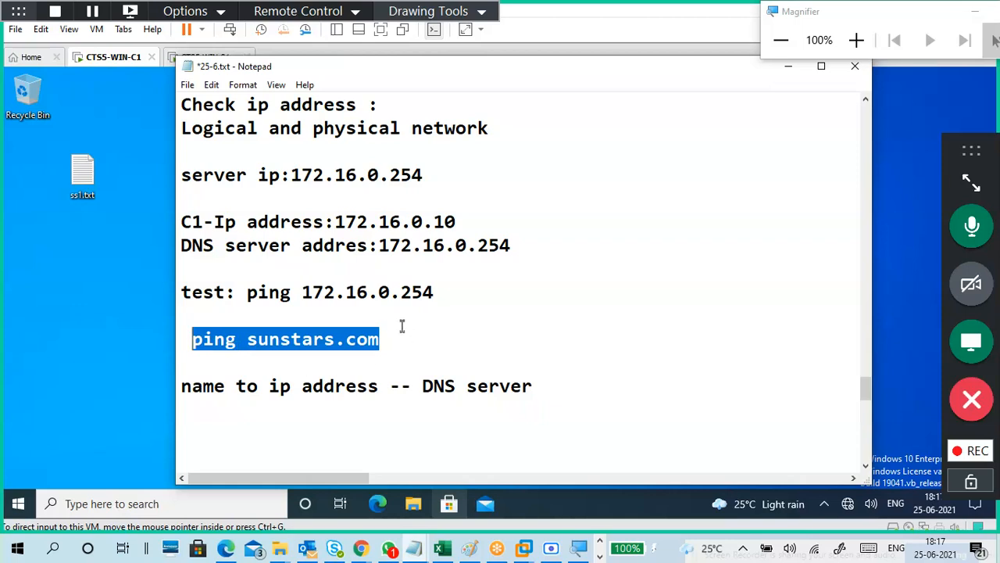
drag(442, 290, 304, 289)
drag(395, 336, 194, 348)
drag(443, 298, 294, 295)
click(386, 344)
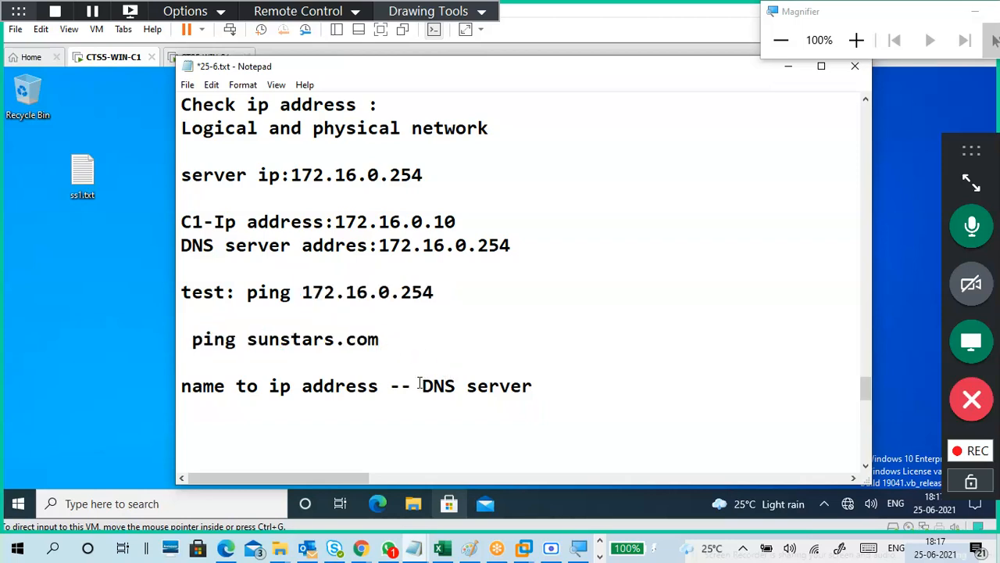
Delete the final 4 of the DNS server address, leaving 172.16.0.25.
drag(423, 384, 539, 394)
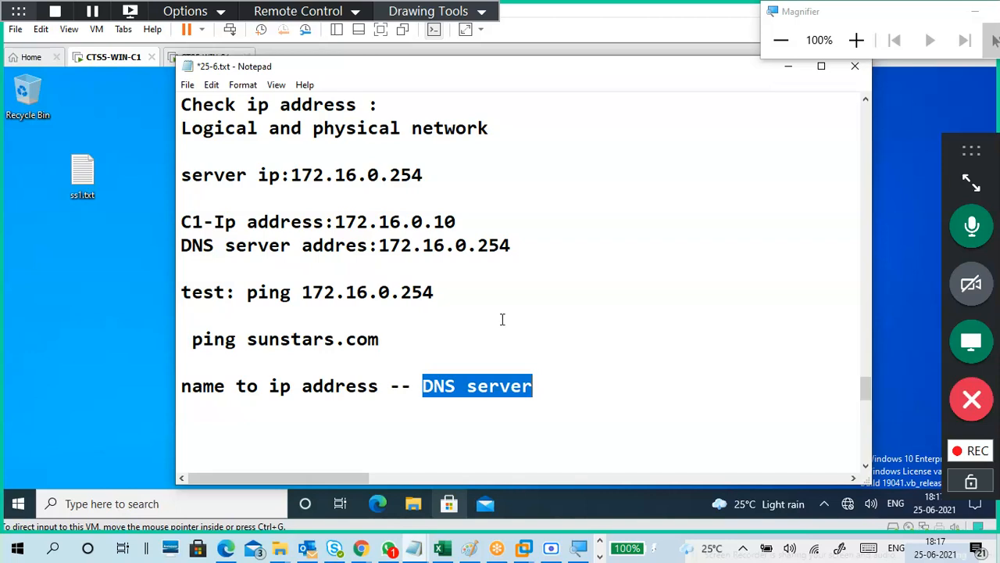
drag(501, 245, 518, 248)
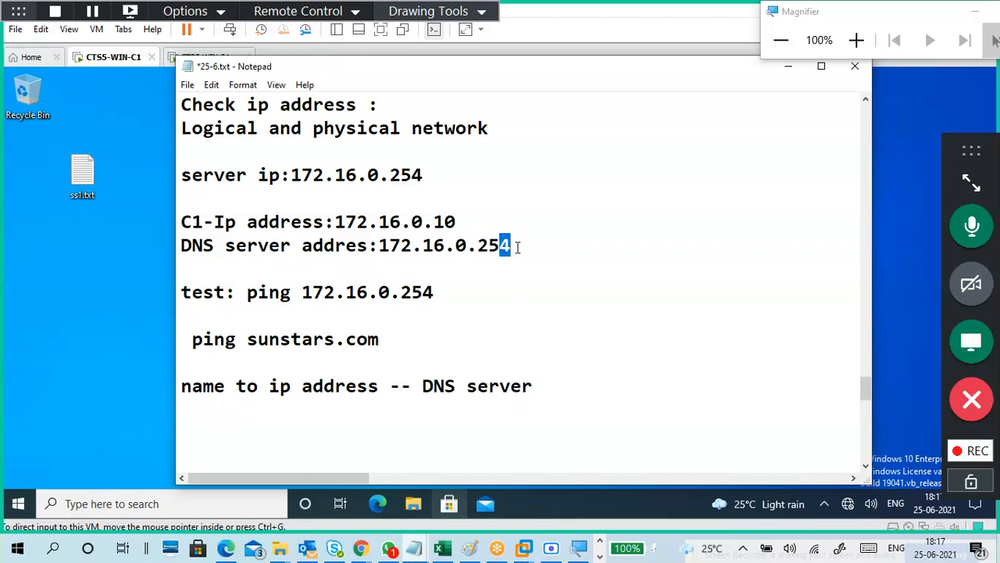
key(BackSpace)
Restore the DNS server address in the notes to 172.16.0.254.
click(389, 337)
drag(388, 337, 239, 347)
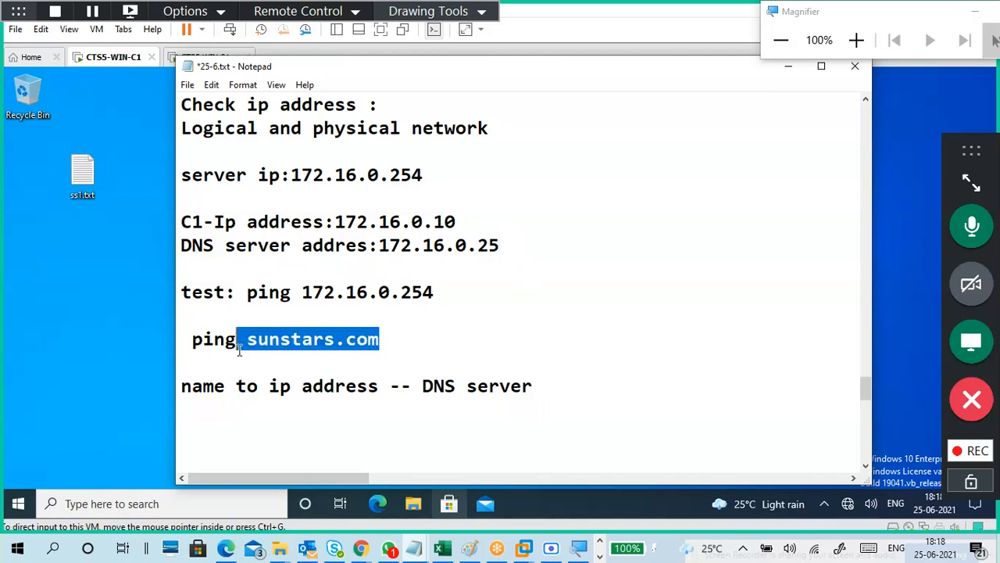
drag(437, 298, 327, 273)
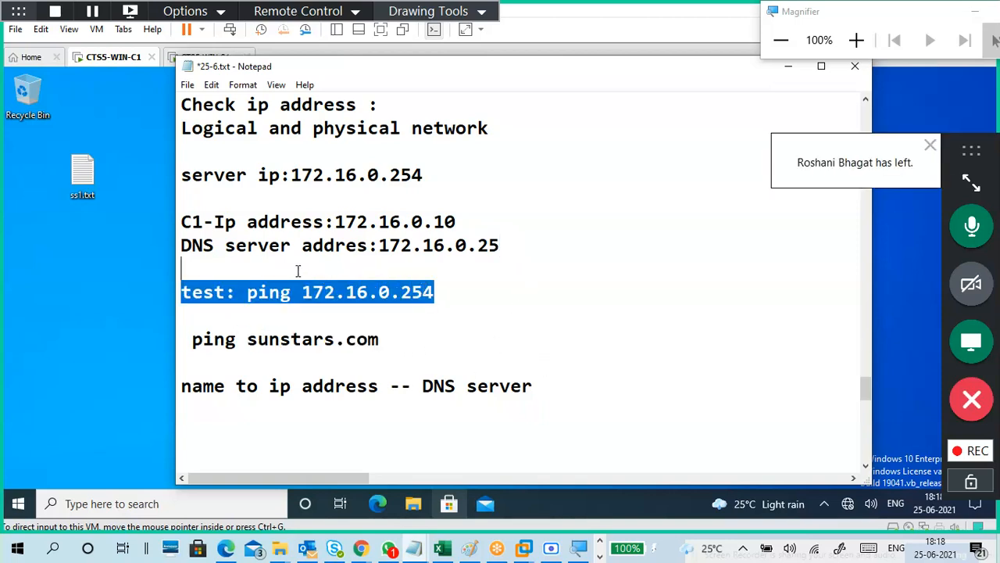
drag(404, 335, 245, 346)
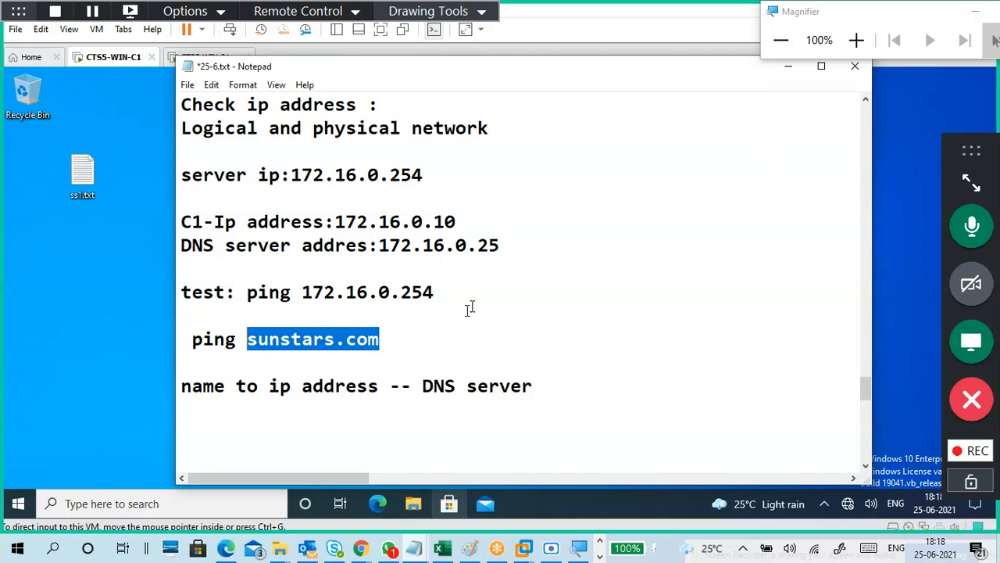
drag(502, 247, 369, 247)
click(508, 252)
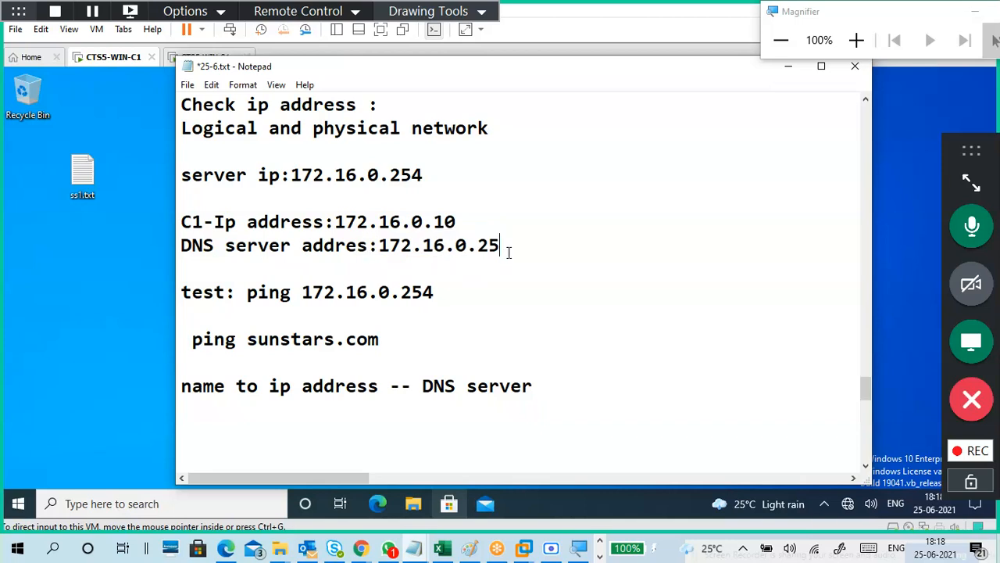
text(4)
Tidy the ping sunstars.com line and minimize Notepad to show the desktop.
click(528, 320)
click(192, 339)
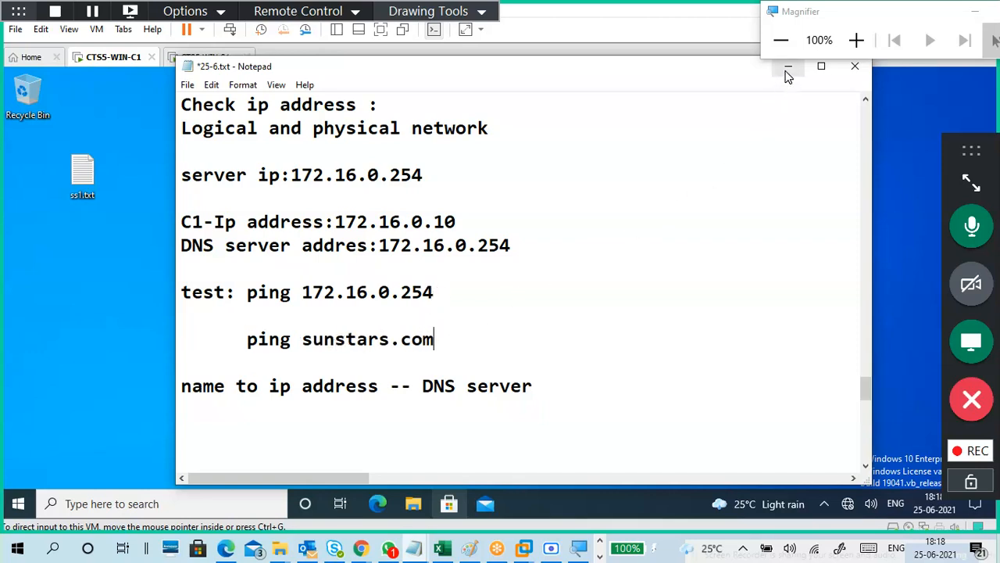
click(537, 318)
click(791, 69)
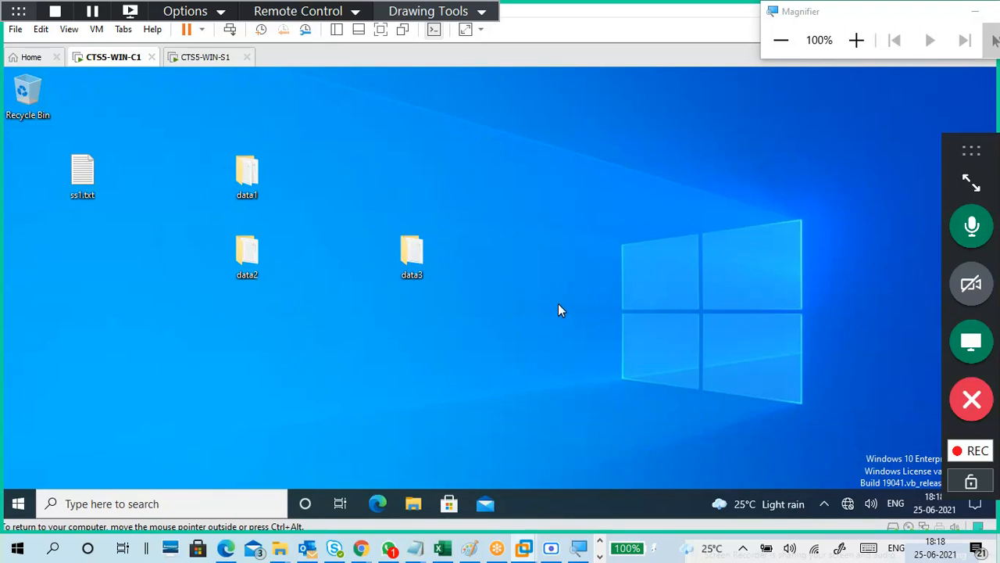
From a cmd prompt, ping 172.16.0.254 (4 of 4 replies), then start a ping to sunstars.com.
key(super+r)
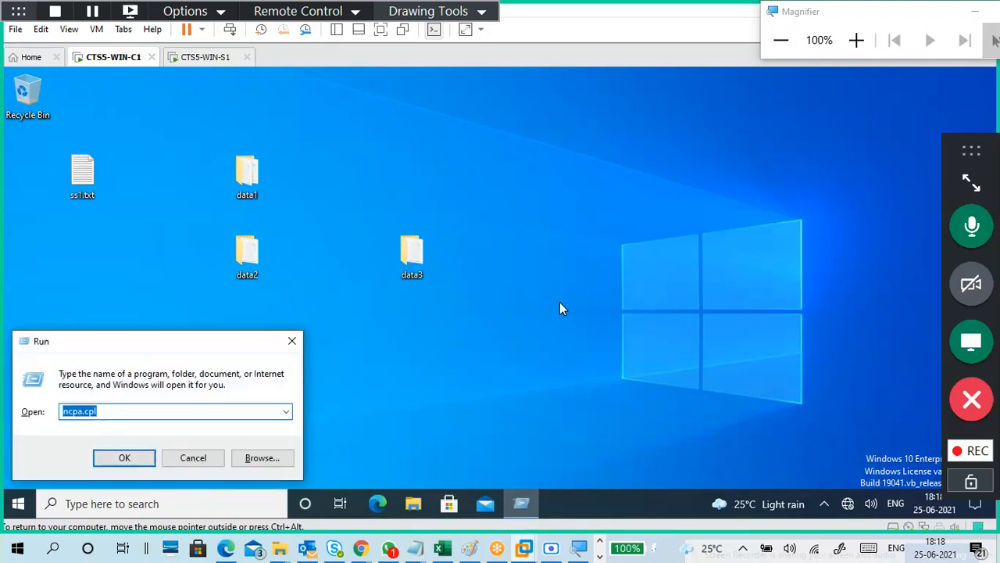
text(cmd)
key(Return)
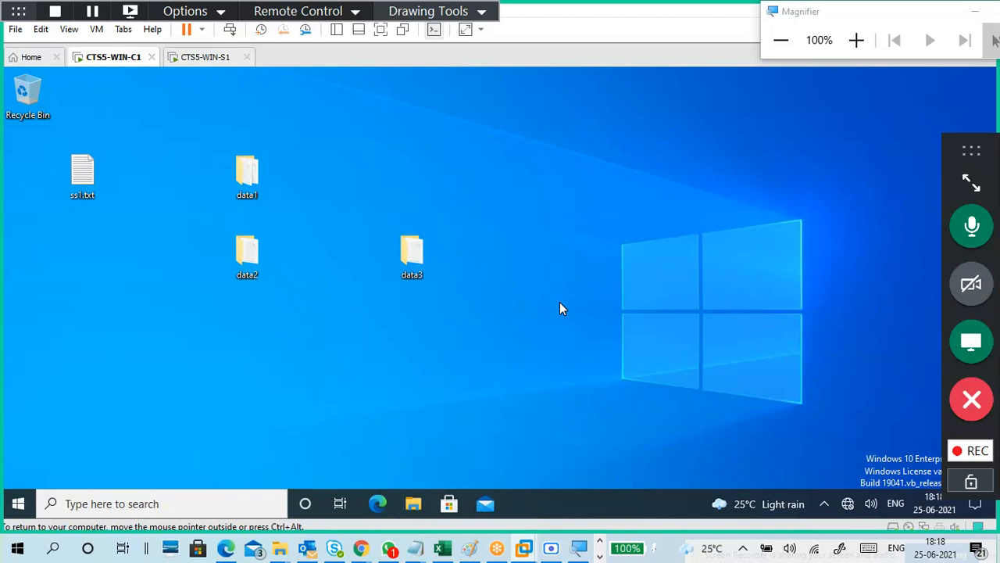
text(pi)
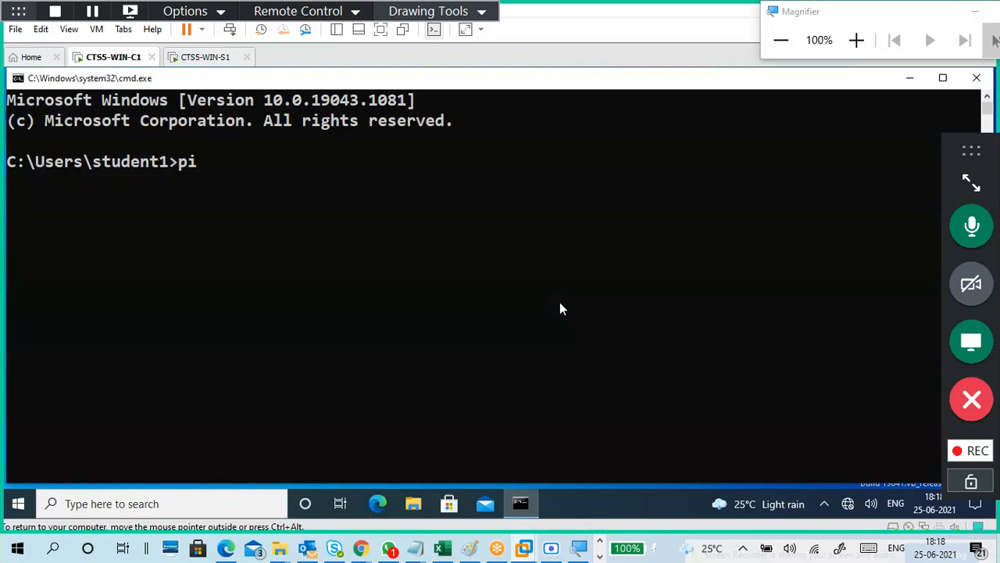
text(ng 172.16.0.)
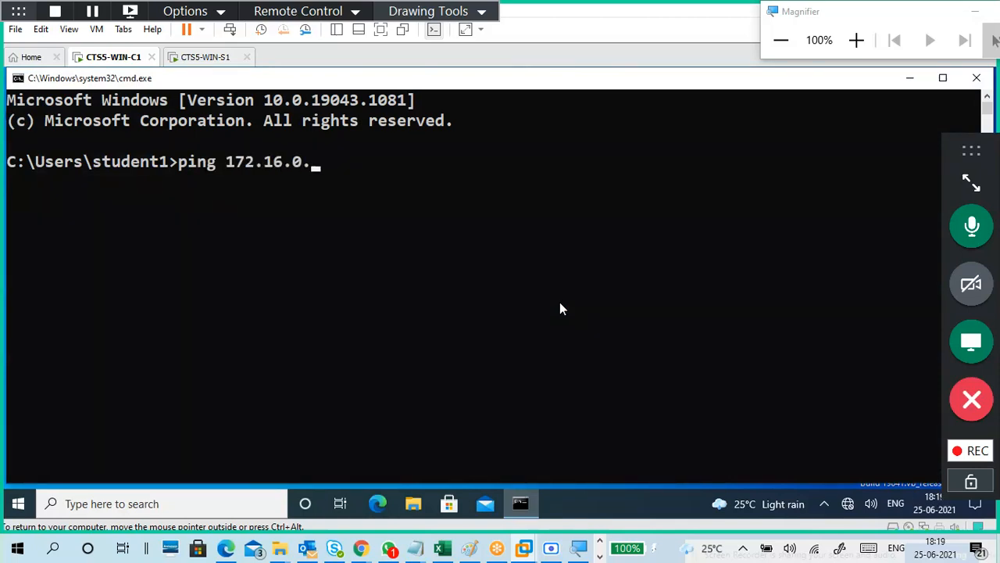
text(254)
key(Return)
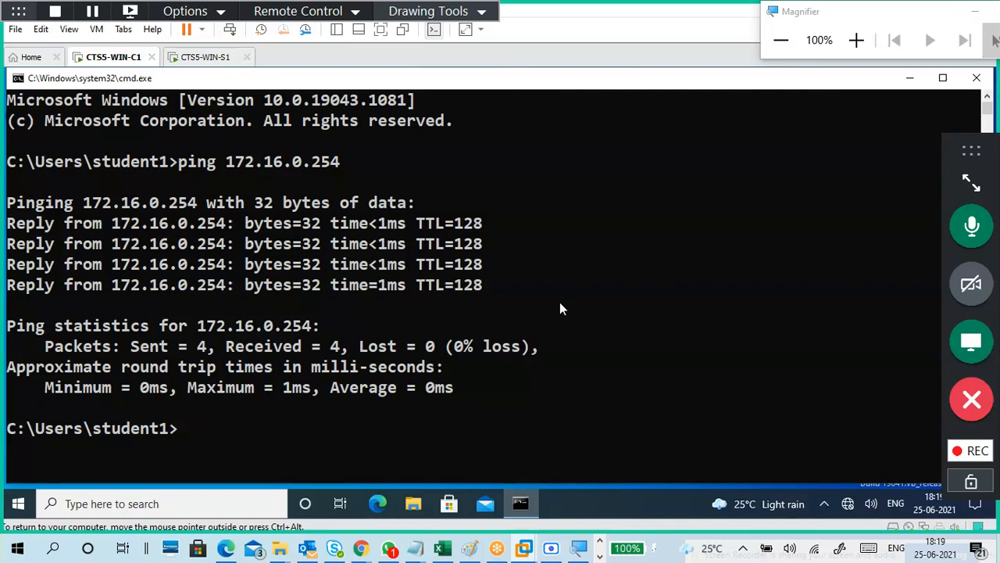
text(ping sunst)
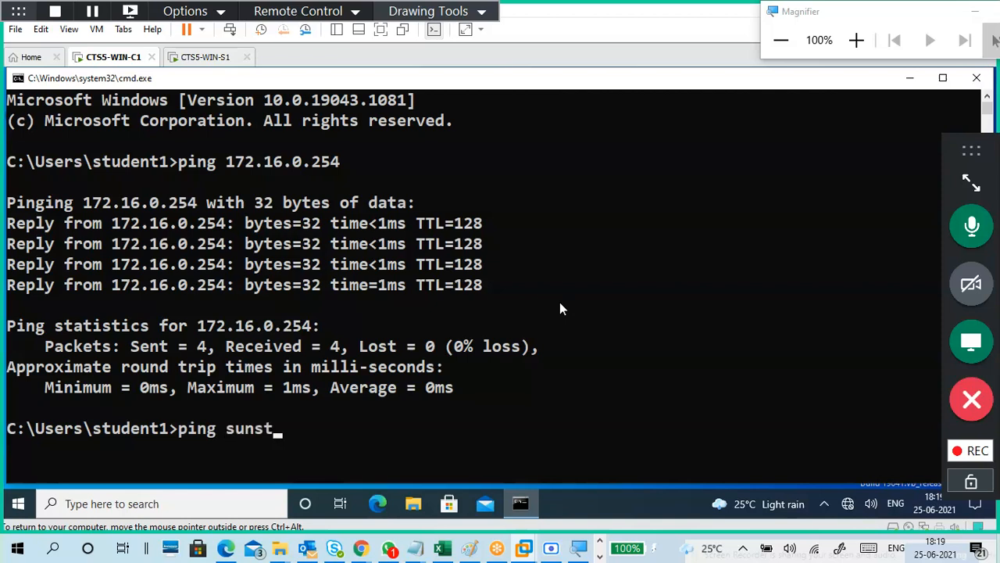
text(ars.com)
Ping sunstars.com, which resolves to 172.16.0.254 with 0% loss.
key(Return)
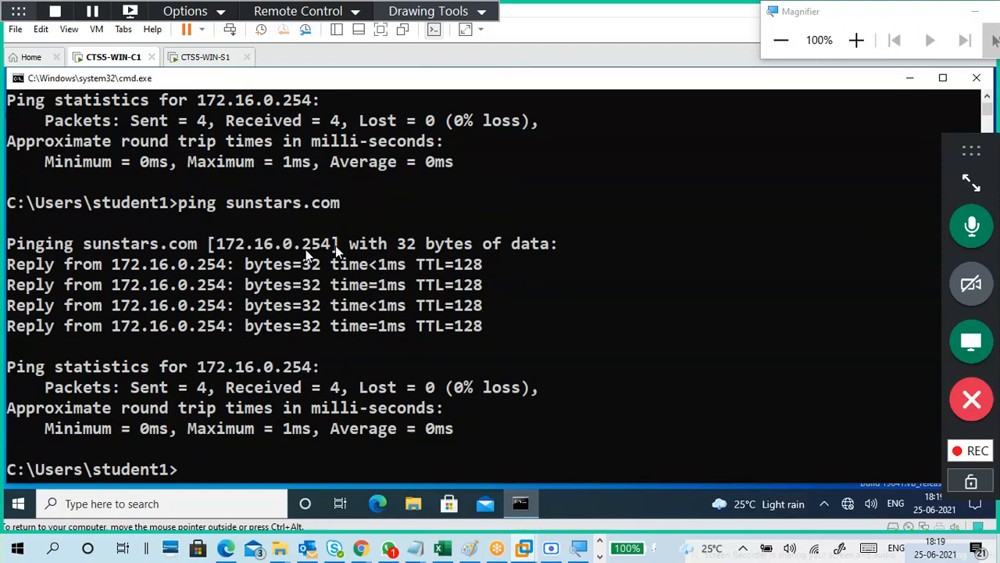
Highlight sunstars.com and its resolved address 172.16.0.254, then close the command prompt with exit.
drag(208, 243, 336, 247)
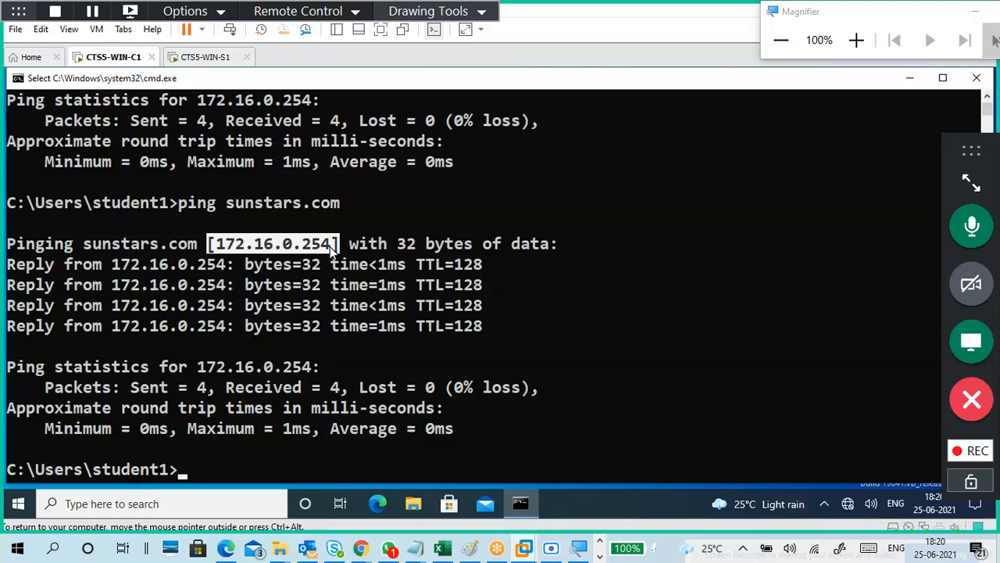
drag(354, 205, 233, 208)
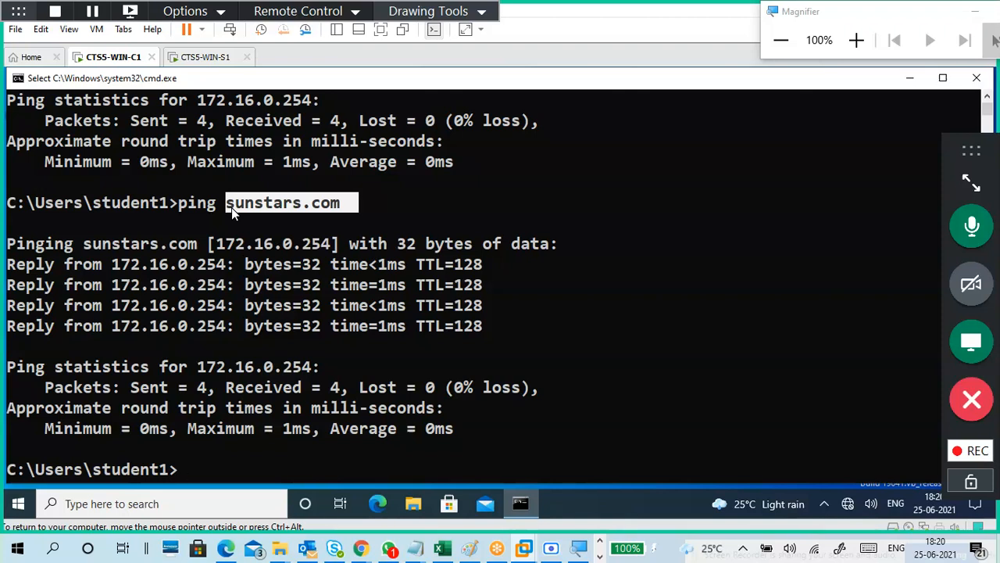
scroll(232, 211, up, 2)
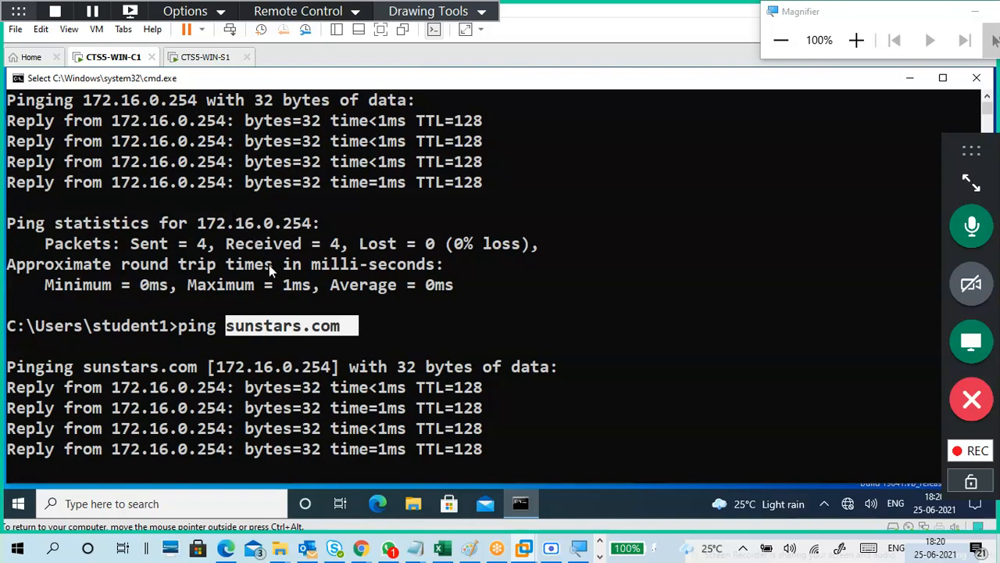
drag(218, 366, 332, 368)
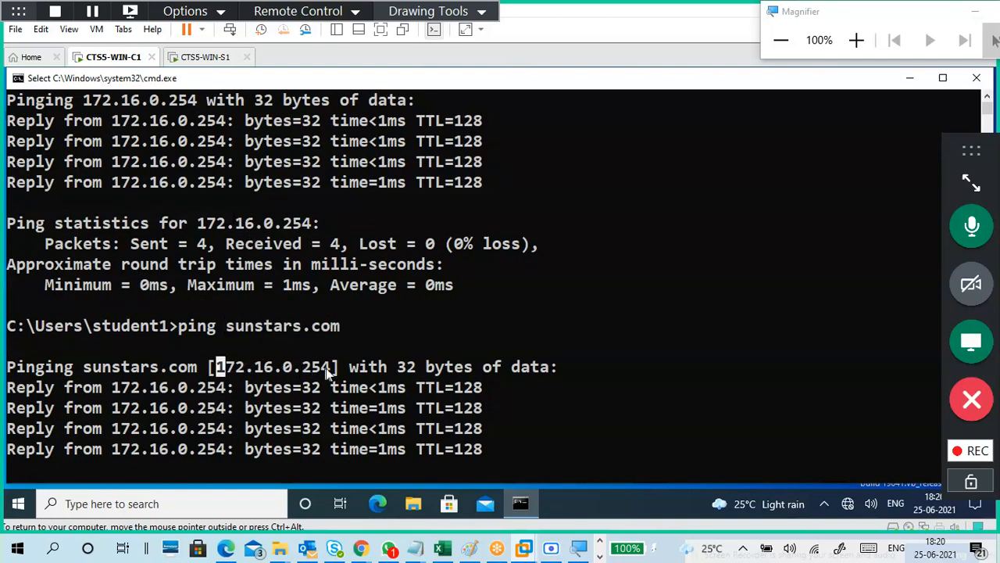
scroll(332, 367, down, 4)
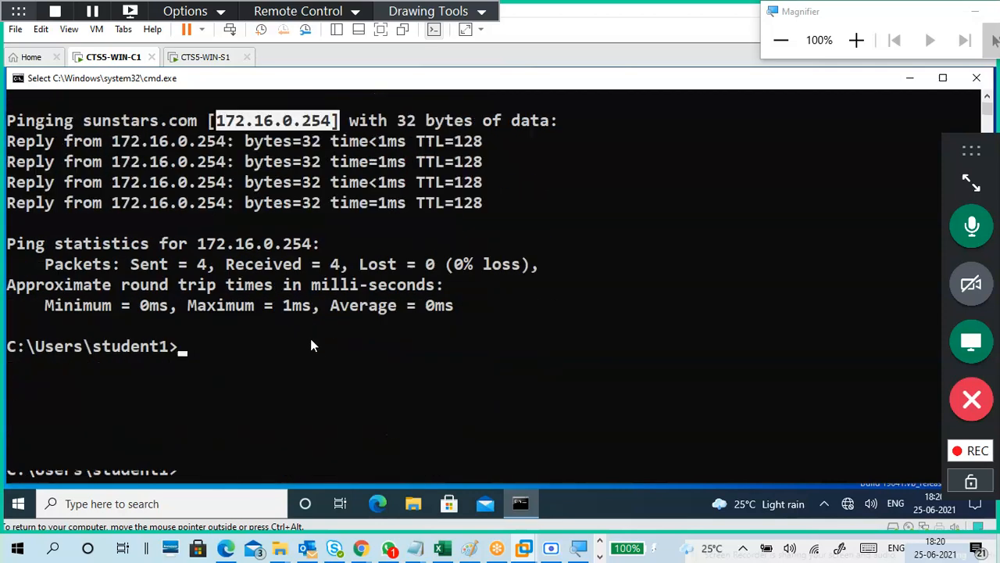
text(exit)
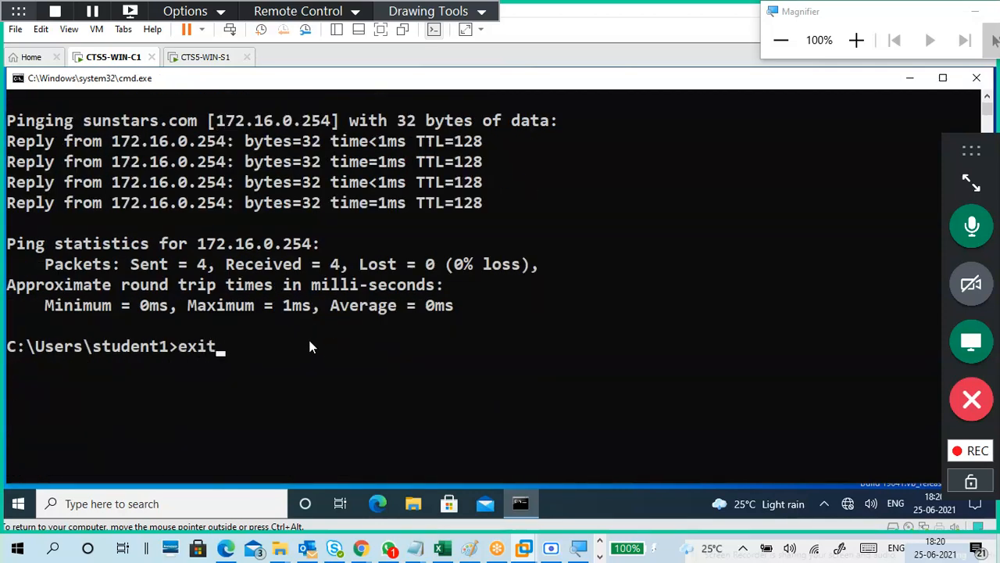
key(Return)
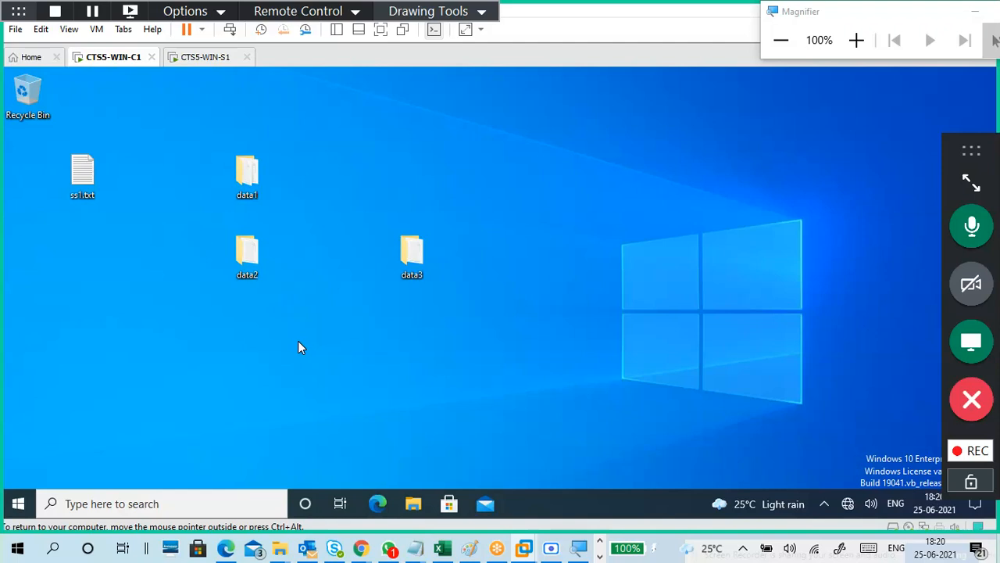
Bring up the 25-6.txt notes in Notepad and place the cursor below the DNS notes.
key(super)
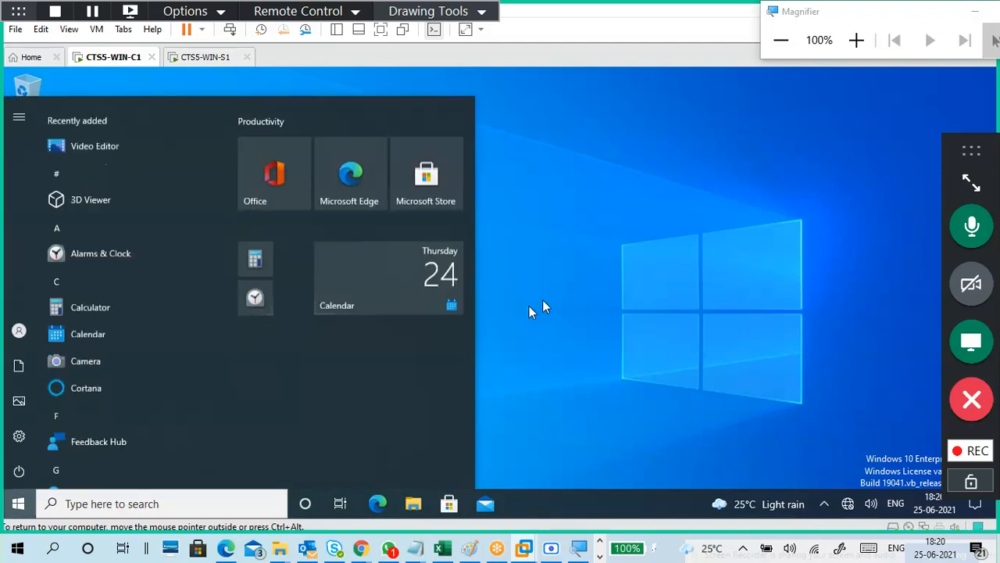
click(420, 554)
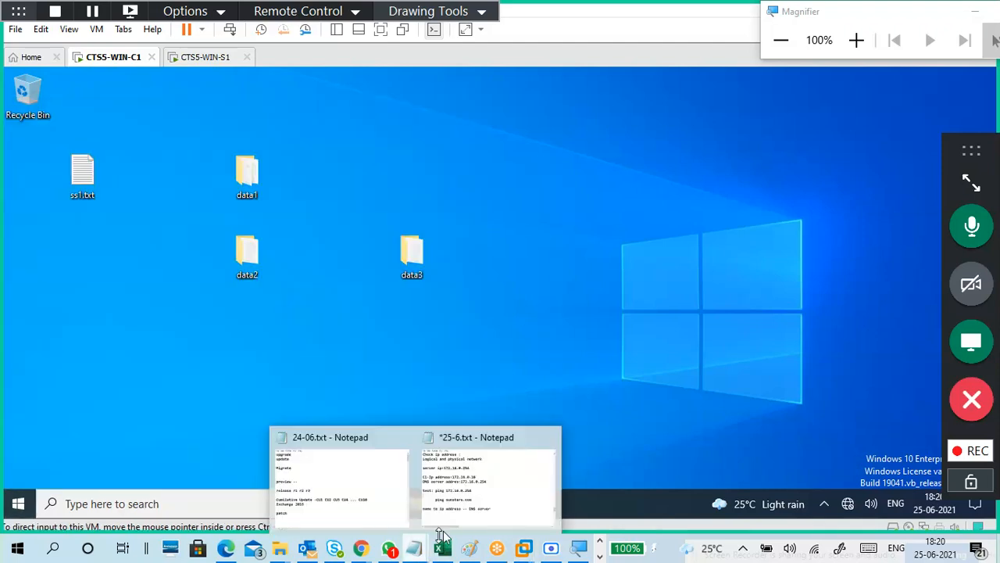
click(469, 481)
scroll(425, 360, down, 1)
click(402, 294)
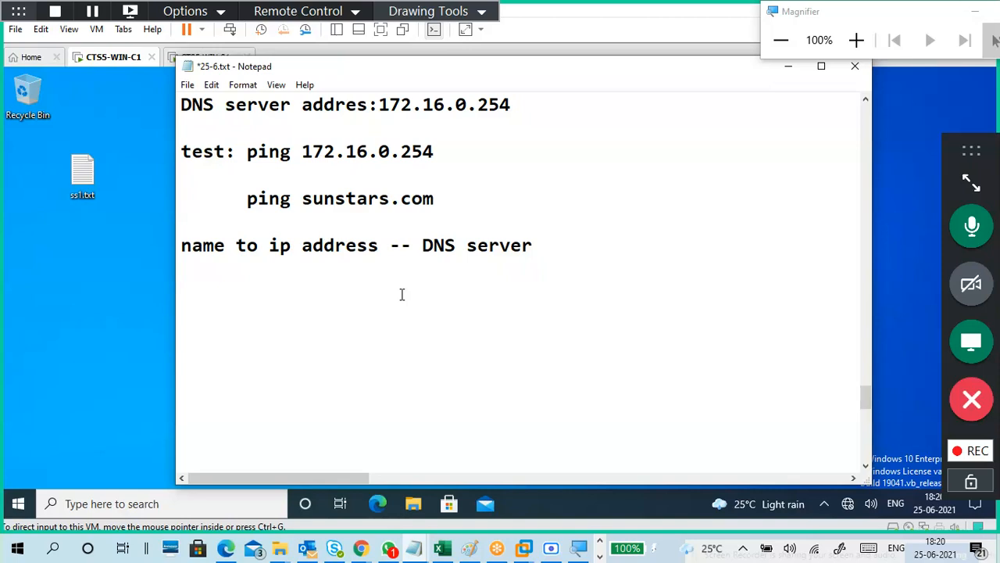
Add a note line to change the computer's name to C1.
text(--)
text(Chna)
key(BackSpace)
key(BackSpace)
text(ange)
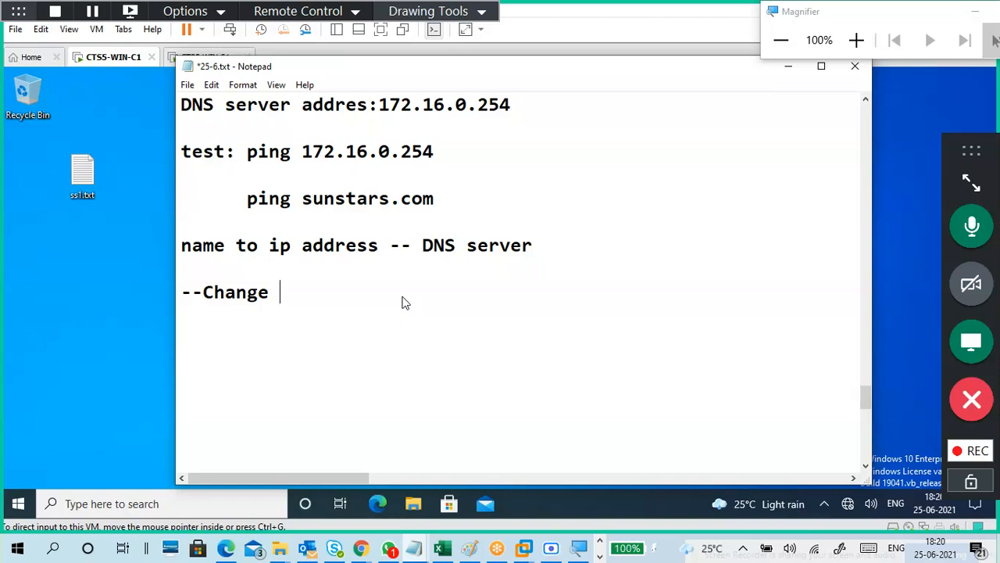
text(COmputer)
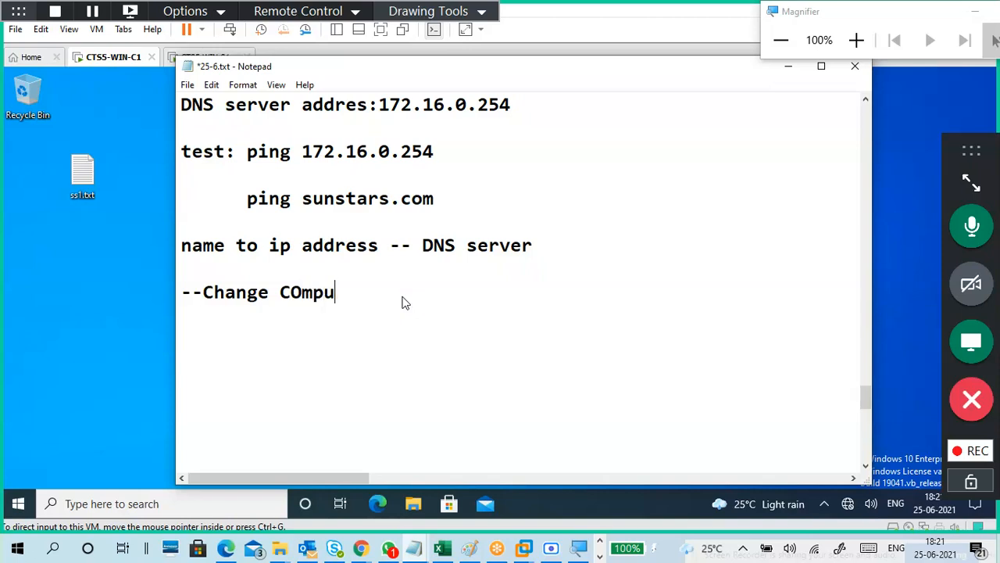
key(BackSpace)
key(BackSpace)
key(BackSpace)
key(BackSpace)
key(BackSpace)
key(BackSpace)
key(BackSpace)
text(1)
key(BackSpace)
text('s name - )
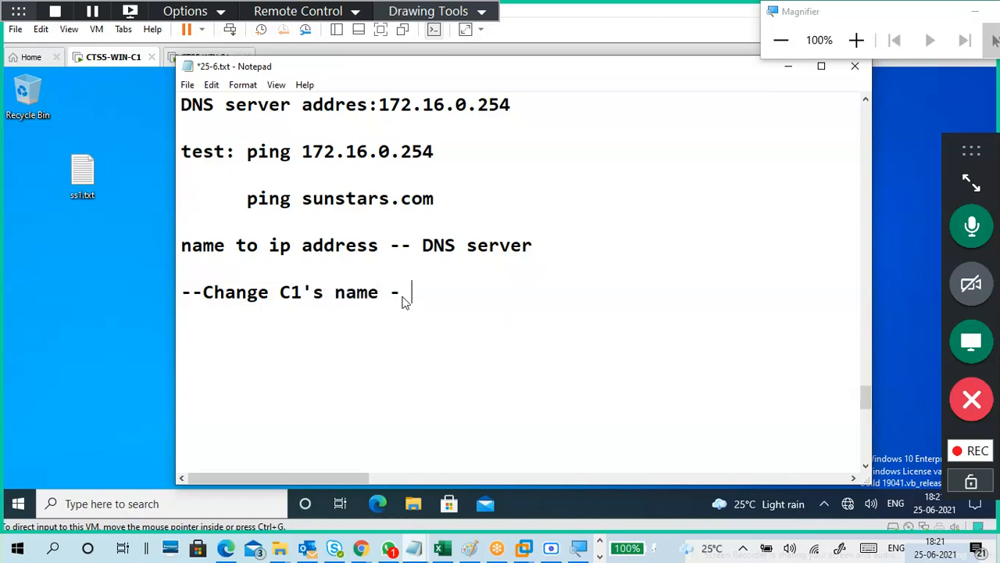
text(c1)
key(BackSpace)
key(BackSpace)
text(C1)
drag(325, 294, 279, 294)
text(cp)
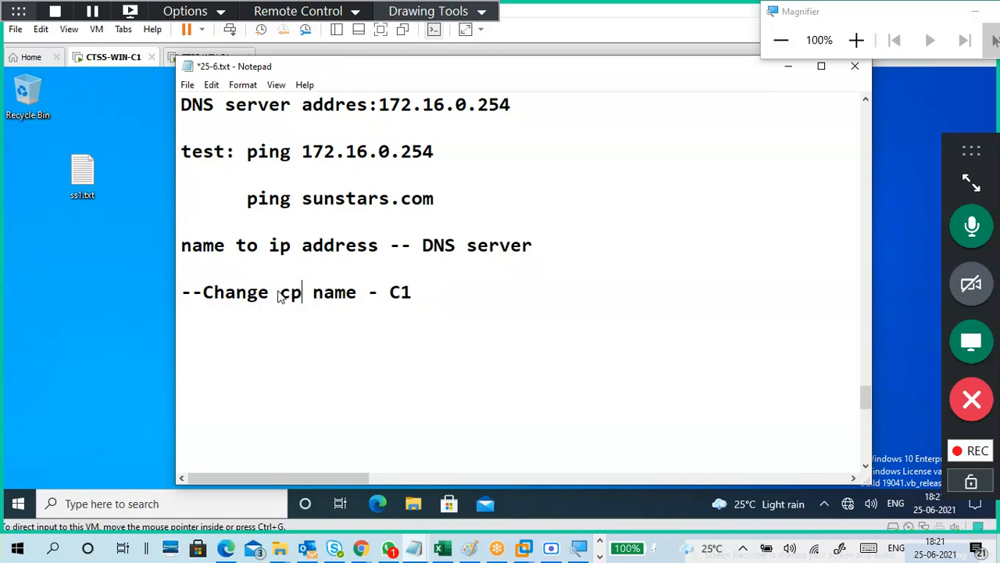
key(BackSpace)
text(omp)
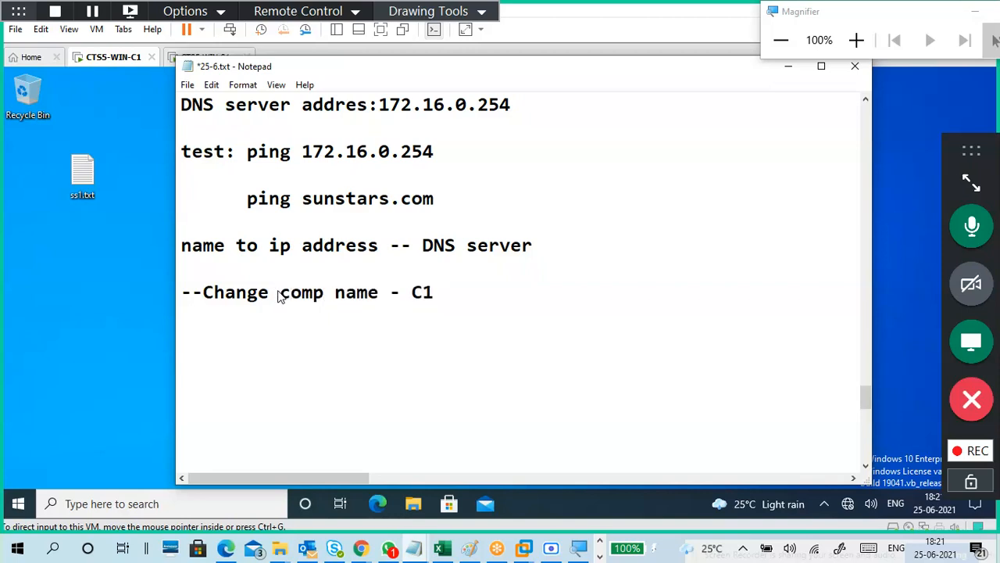
text(uter)
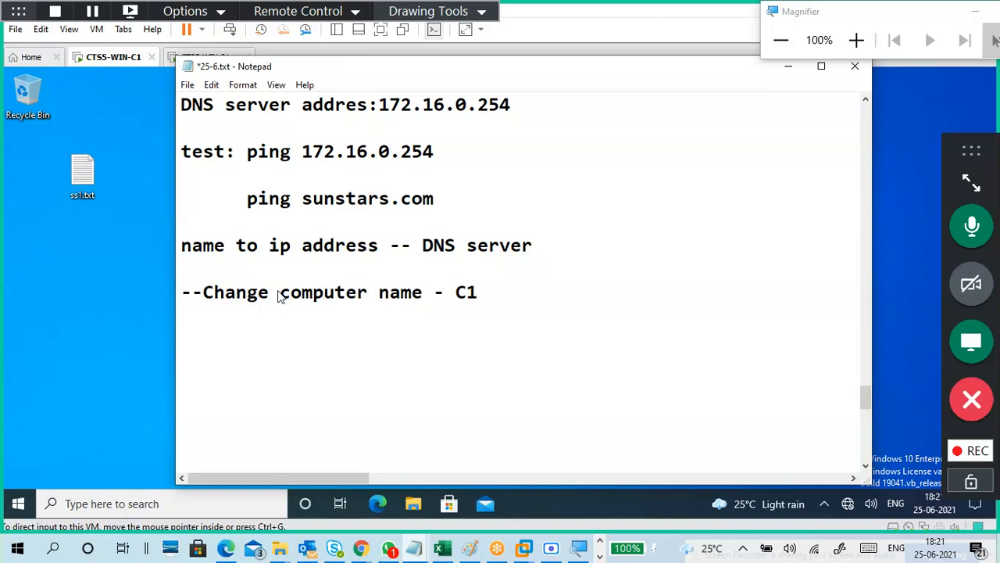
click(514, 280)
Add a line '-- member of Domain: sunstars.com', then minimize the notes.
key(Return)
key(Return)
text(-- Mememebr)
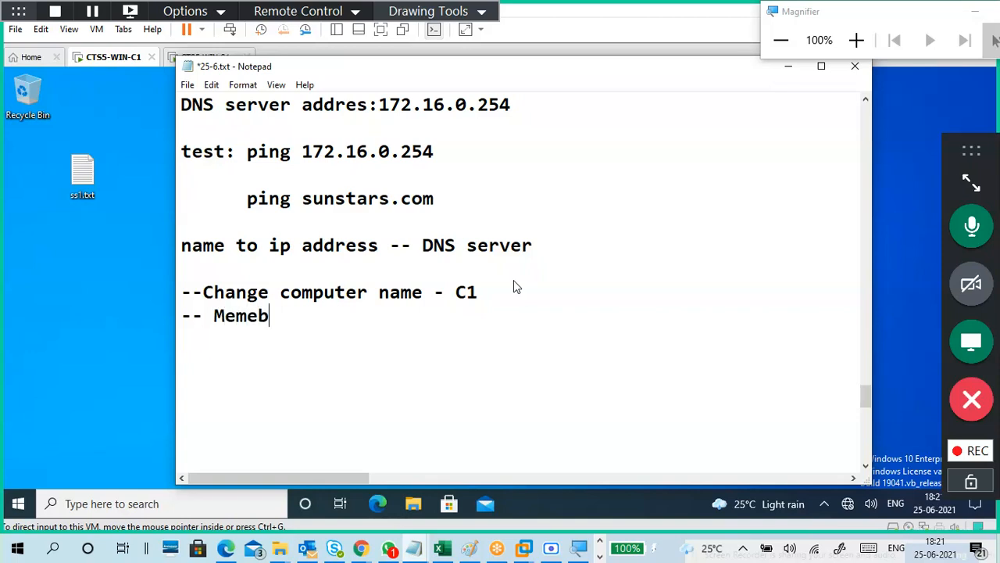
key(BackSpace)
text(er of Domain)
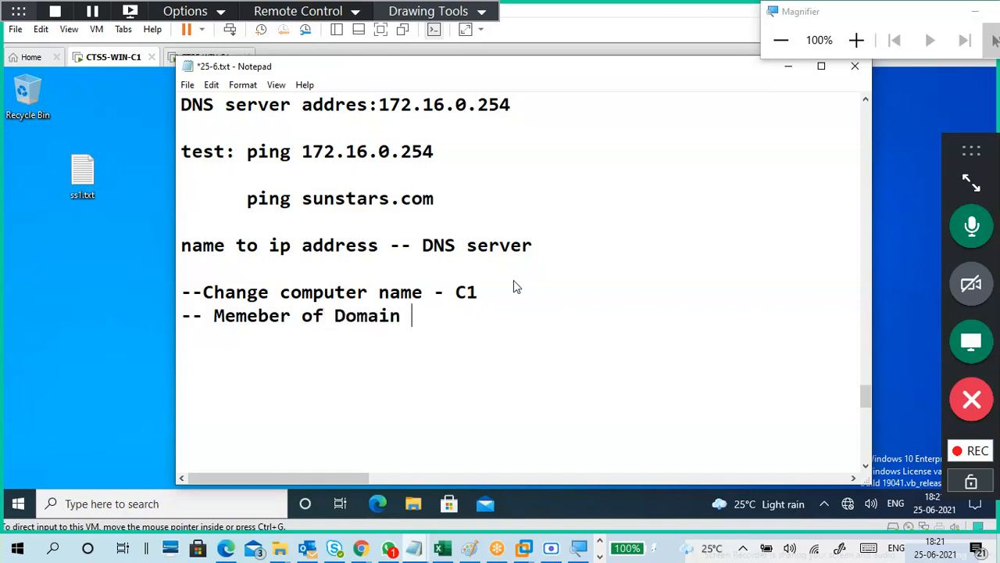
key(BackSpace)
text(: sunstar)
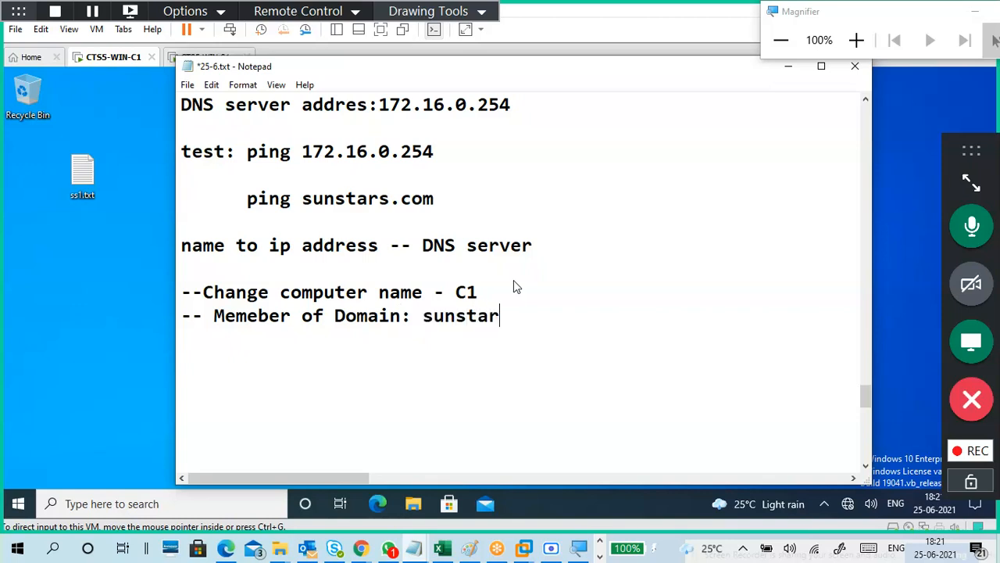
text(s.com)
drag(528, 295, 406, 294)
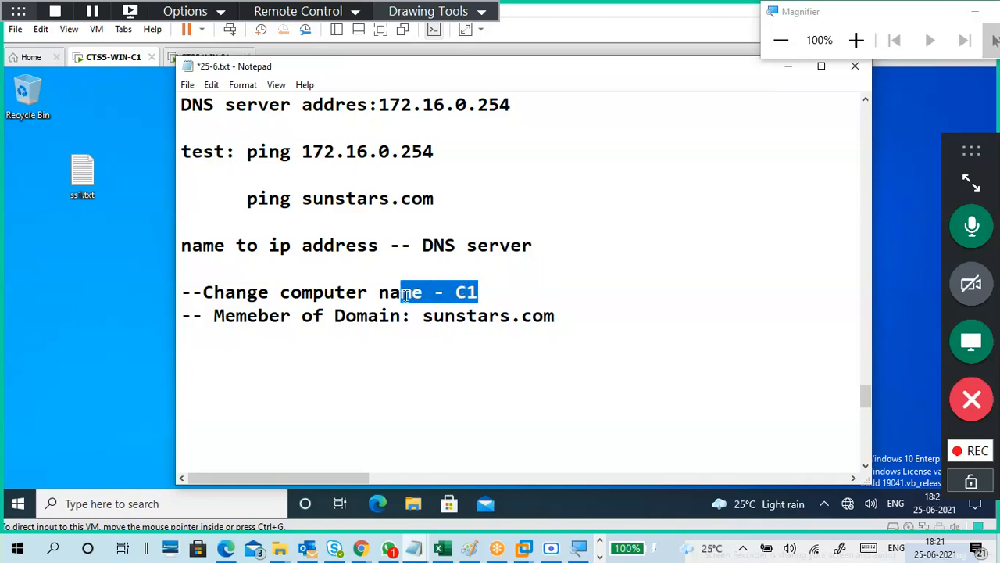
click(497, 332)
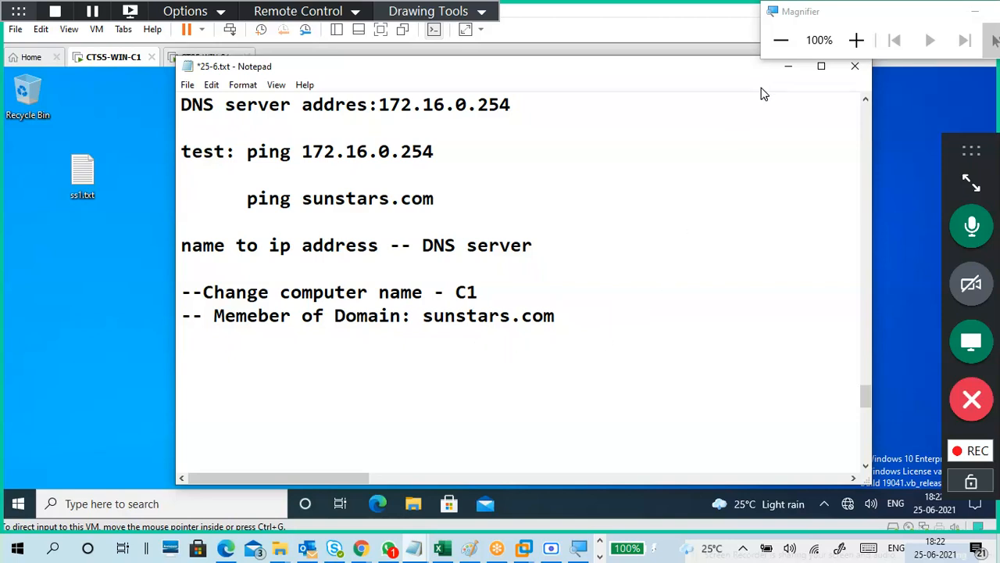
click(788, 69)
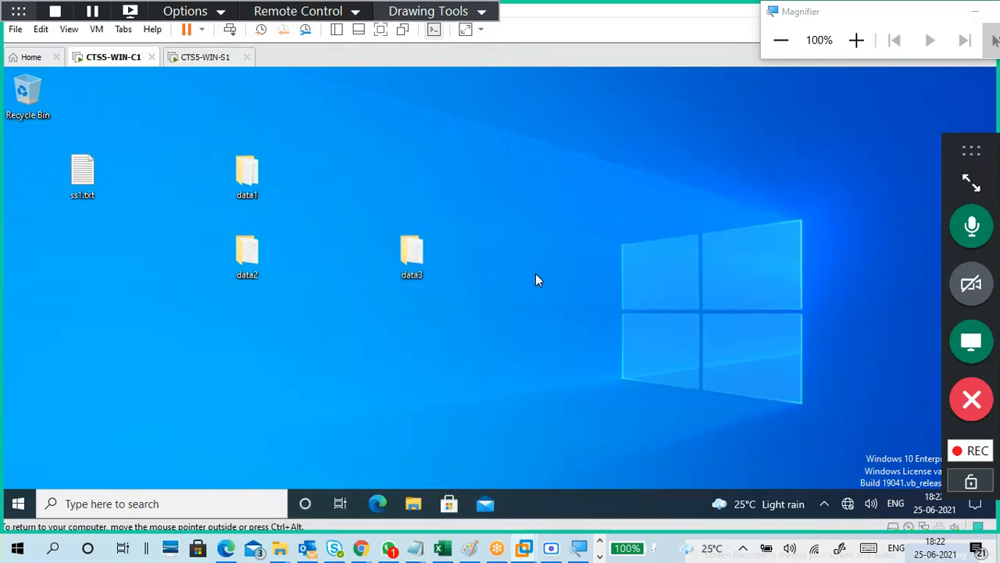
Open Windows Settings in the client VM and maximize its window.
key(super)
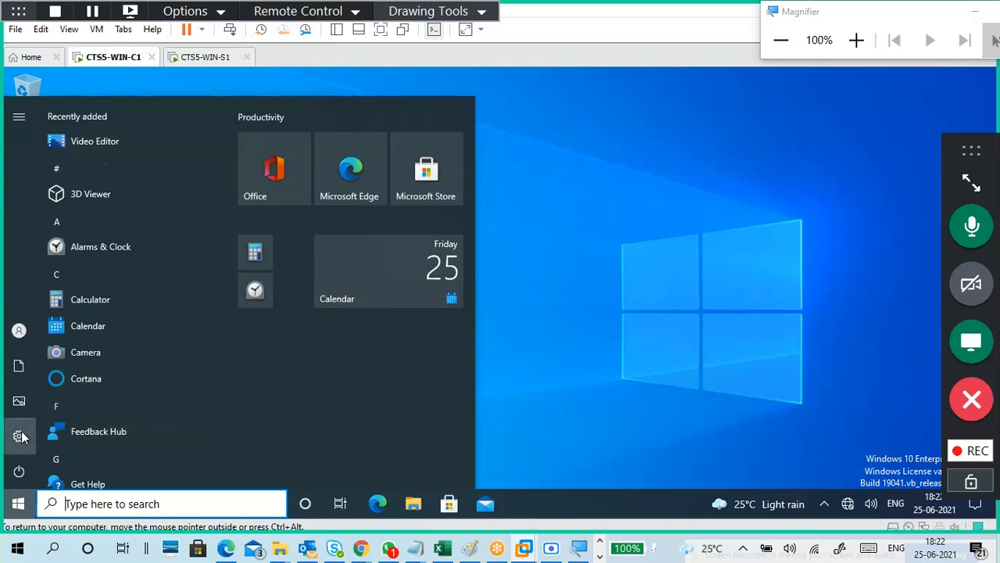
mouse_move(22, 436)
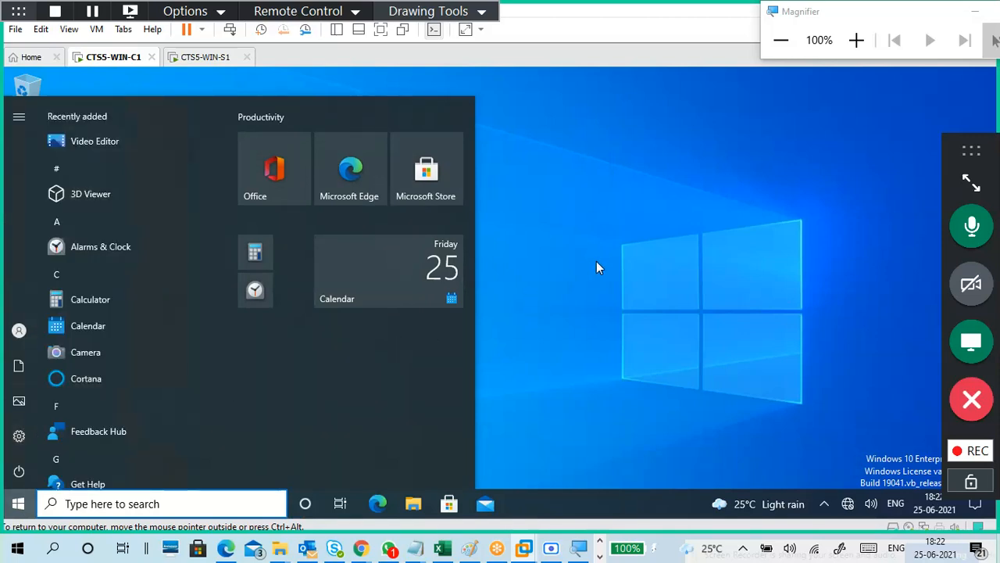
key(super+i)
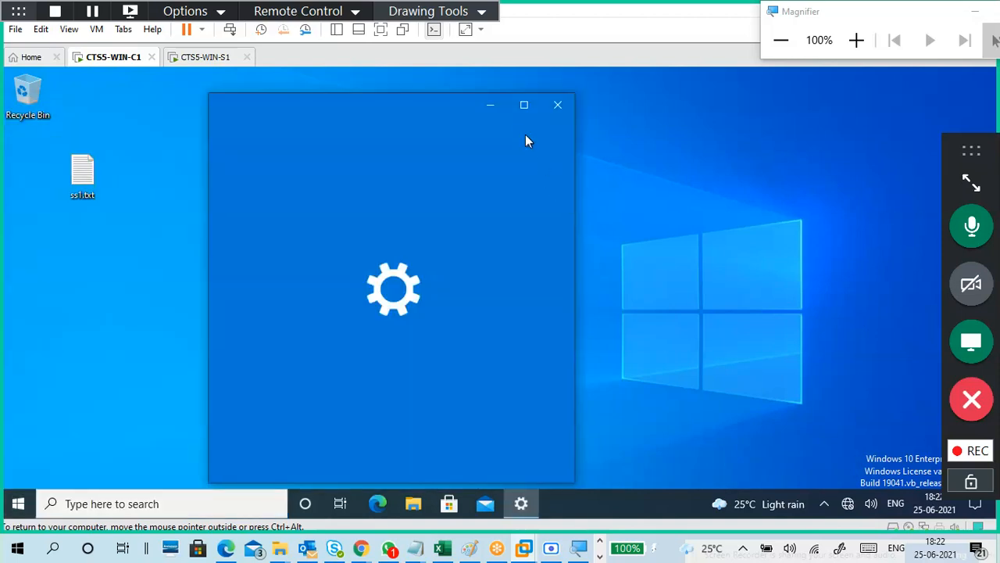
click(523, 106)
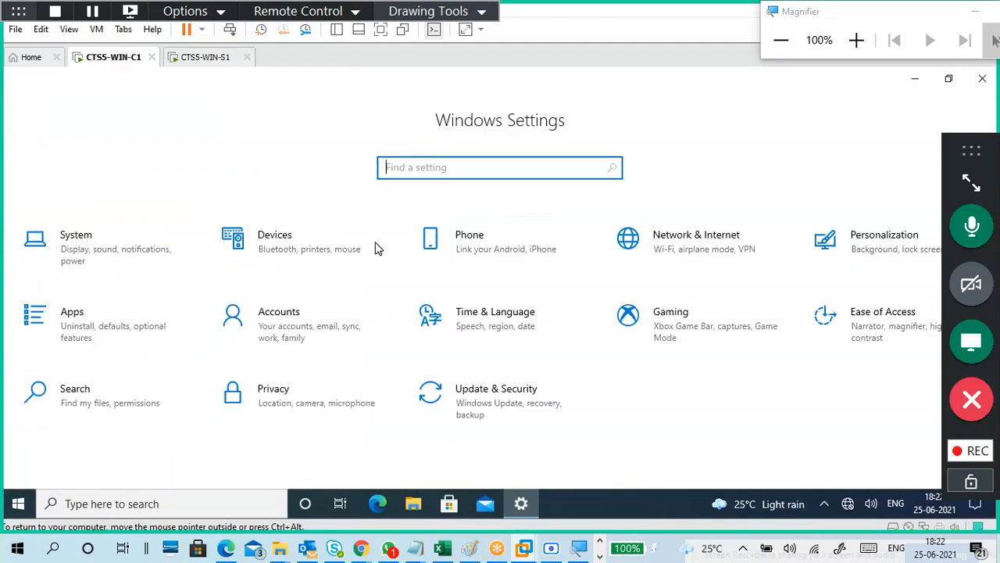
click(857, 40)
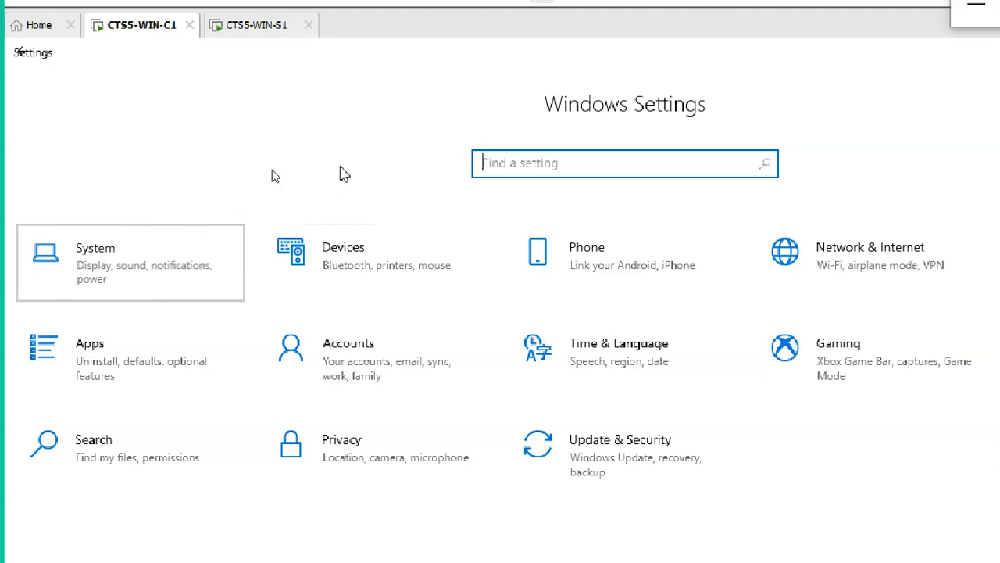
Go to System > About and view the device specifications showing DESKTOP-MLVM88T.
click(152, 243)
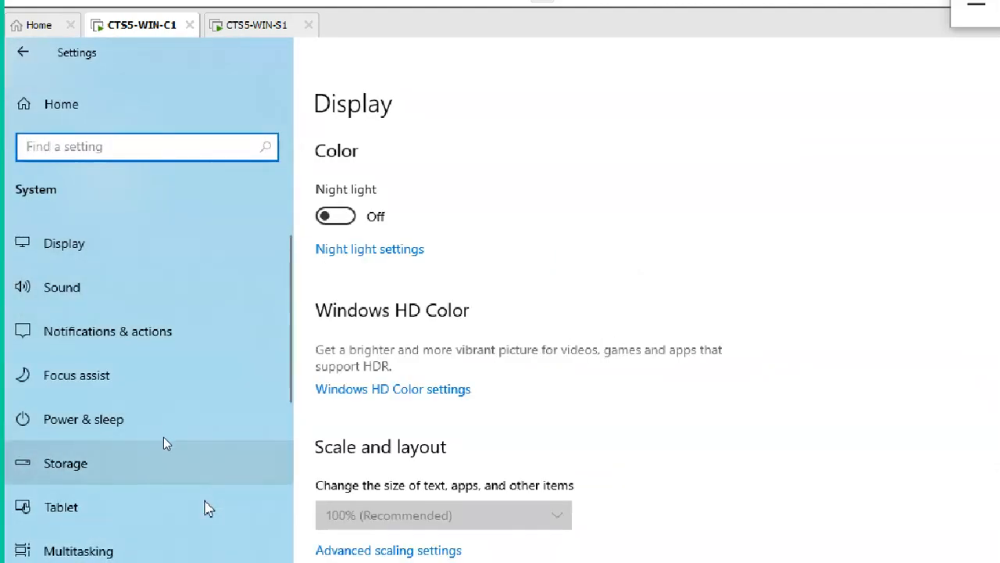
scroll(155, 472, down, 2)
scroll(154, 466, down, 4)
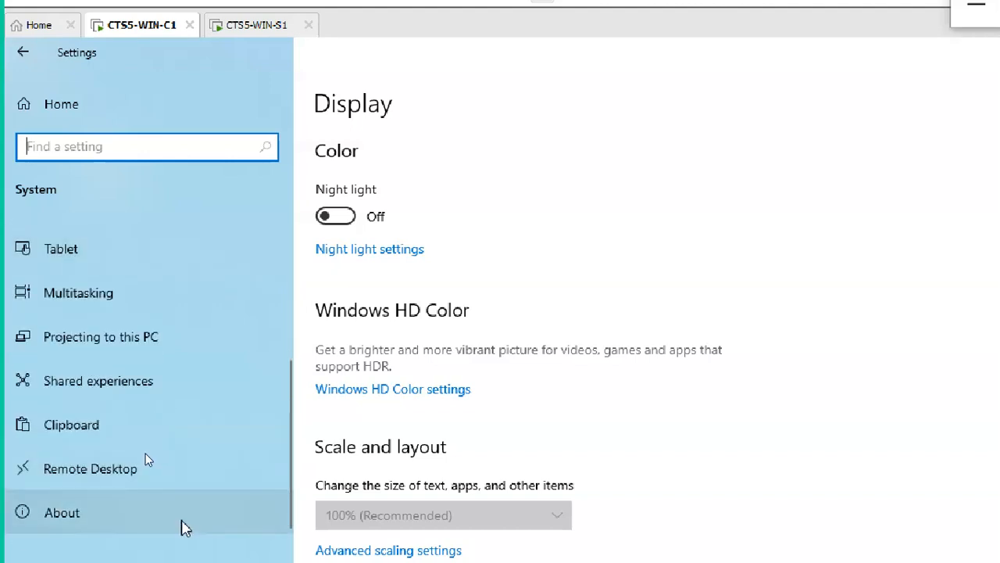
scroll(149, 464, down, 1)
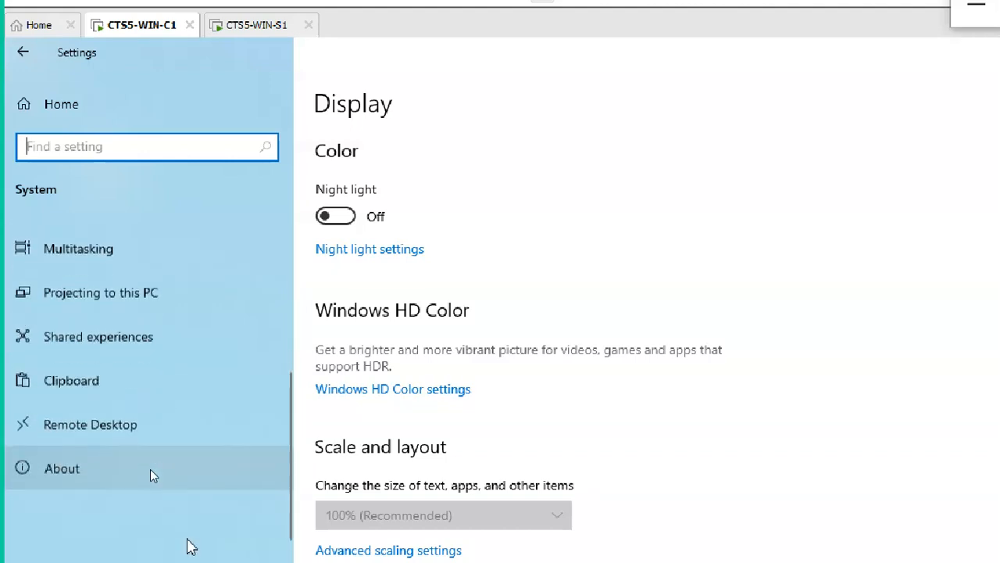
click(179, 470)
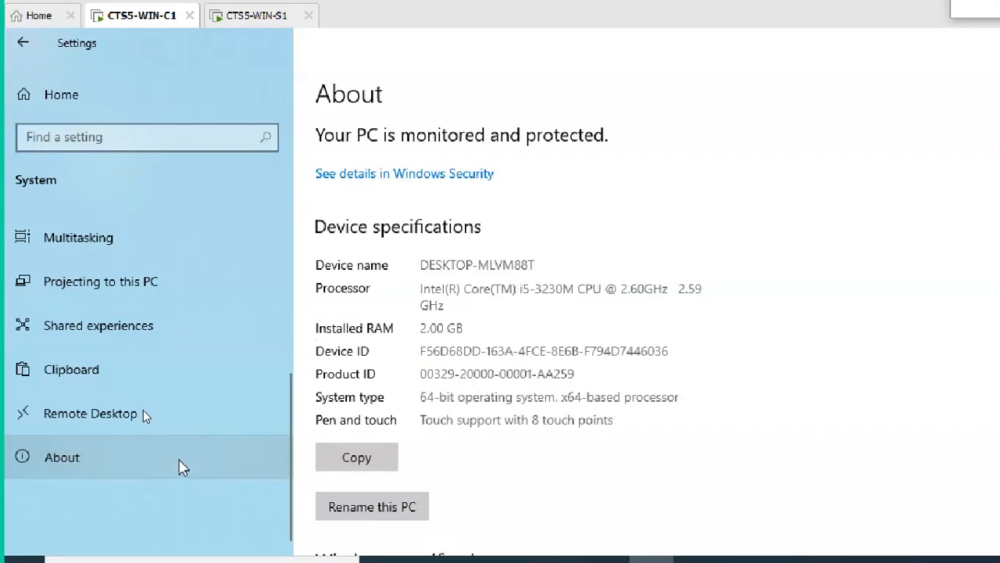
scroll(672, 304, down, 3)
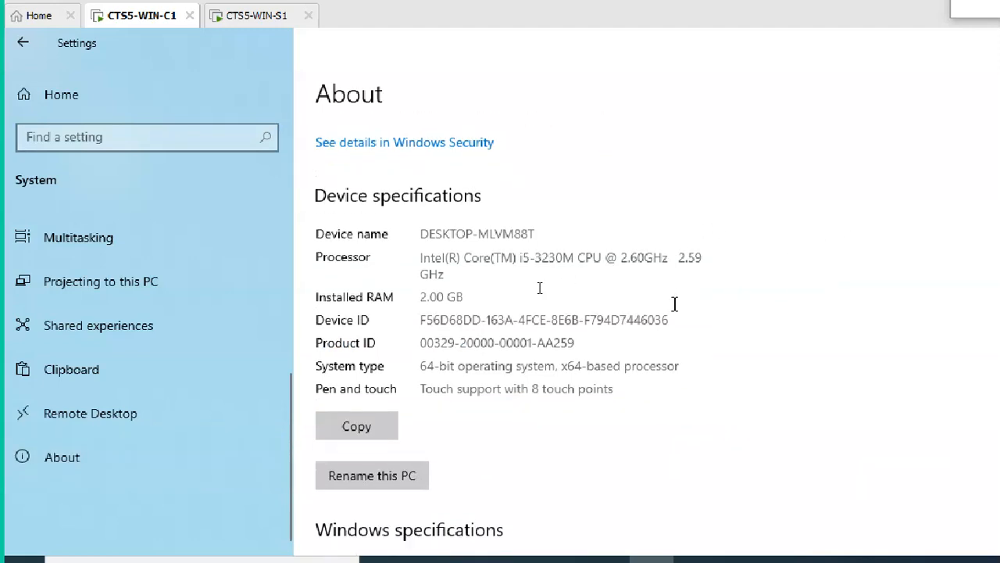
scroll(656, 268, up, 2)
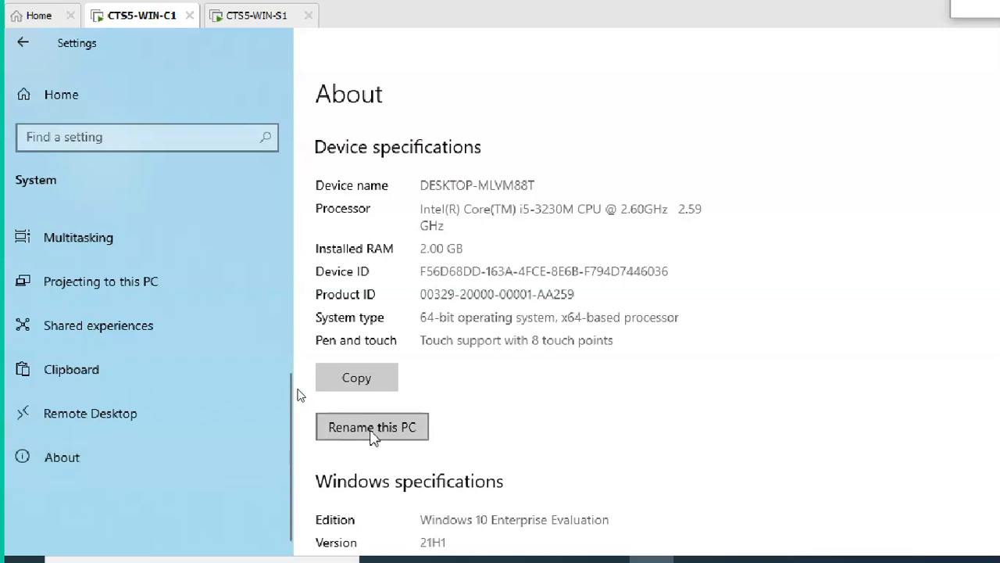
scroll(509, 468, down, 3)
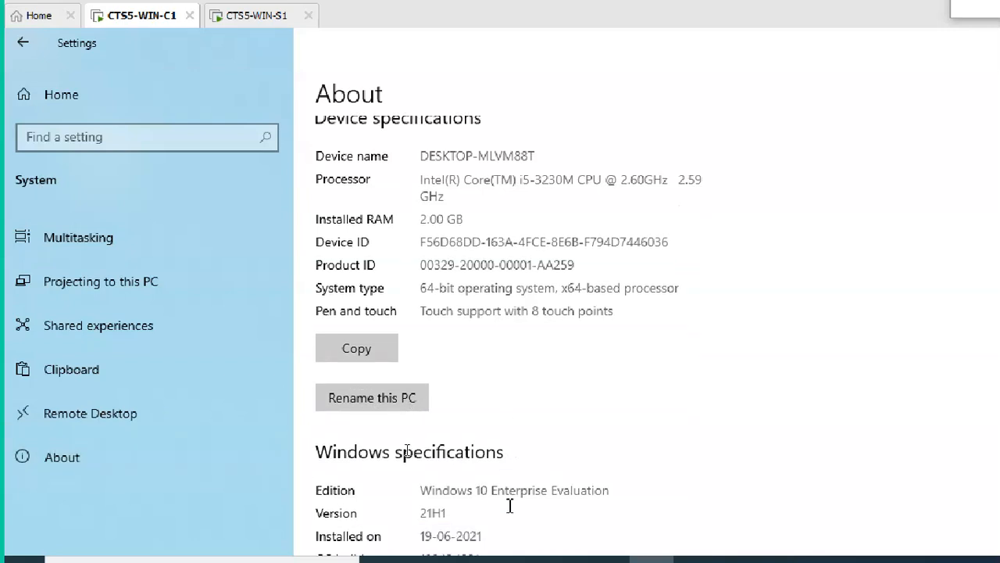
scroll(429, 263, up, 1)
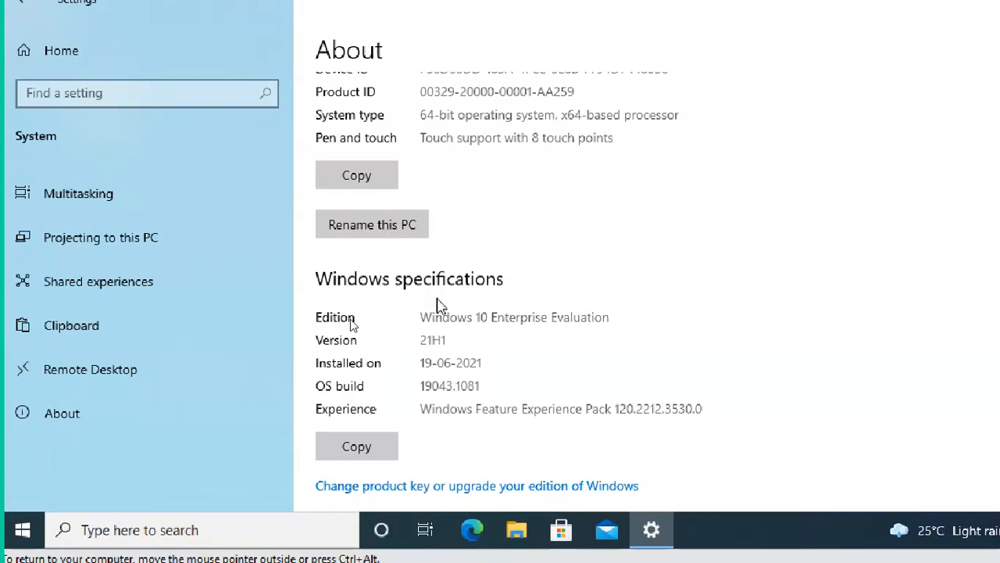
scroll(454, 296, down, 1)
scroll(454, 295, down, 1)
scroll(453, 245, up, 2)
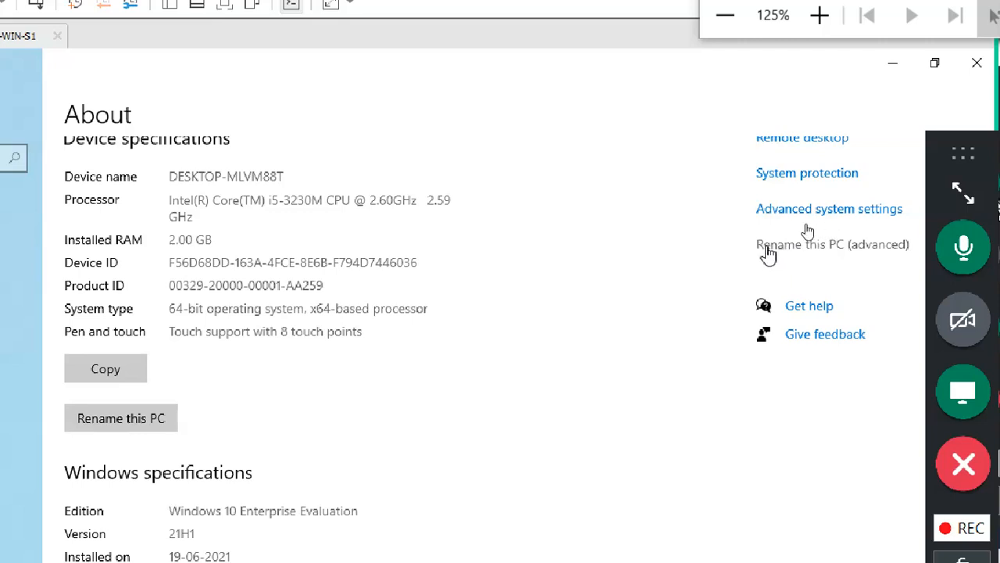
drag(287, 178, 166, 177)
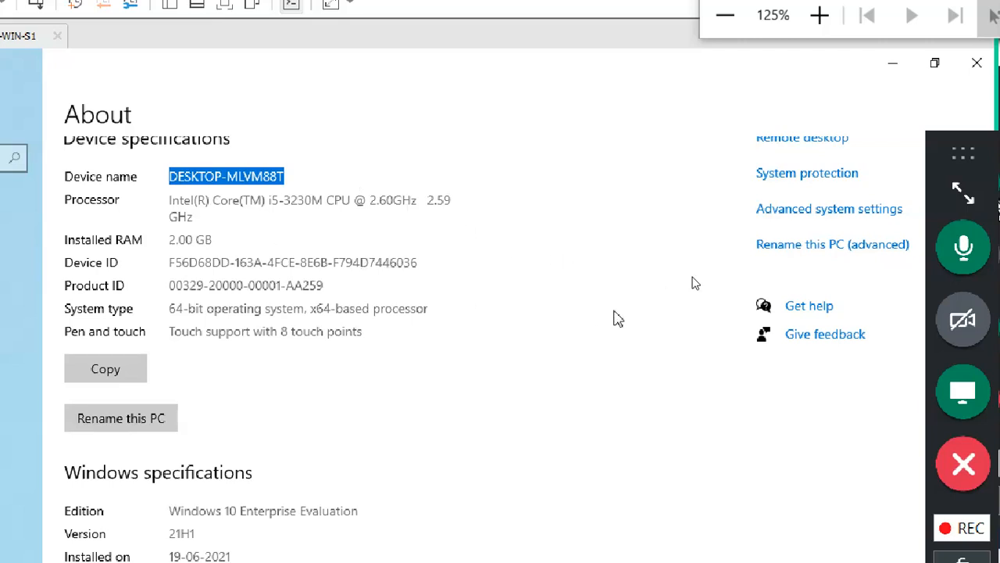
click(773, 248)
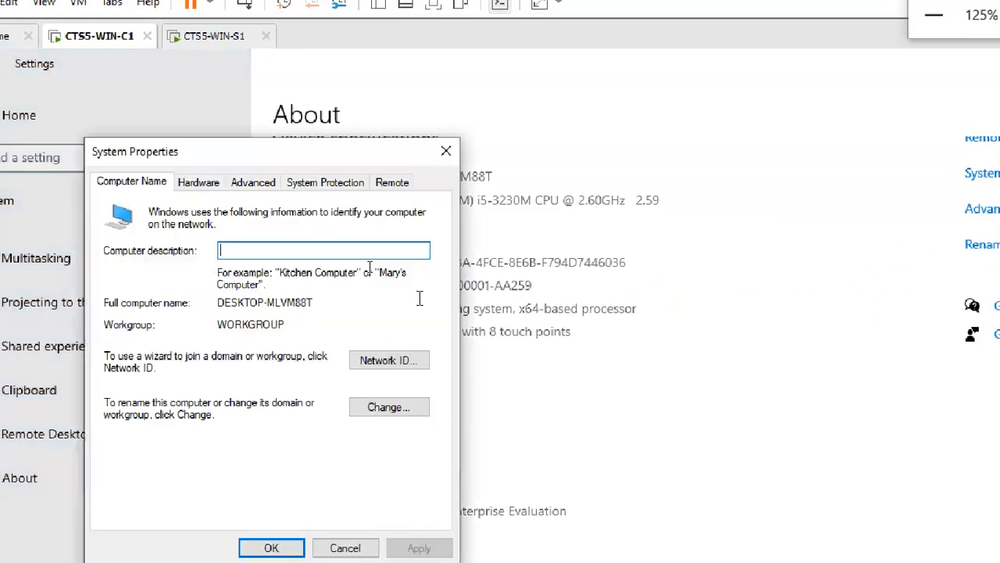
drag(350, 157, 573, 94)
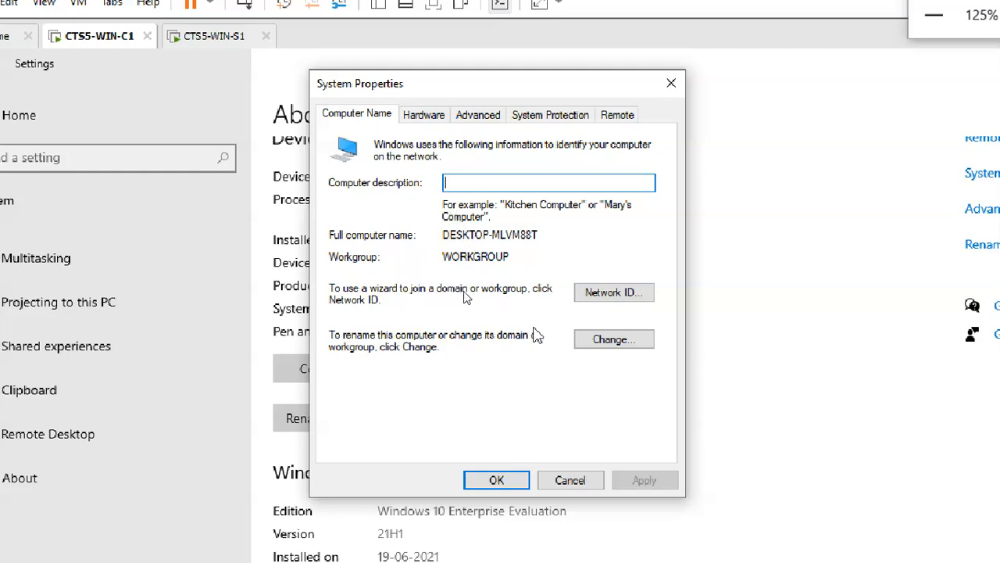
drag(510, 258, 444, 265)
drag(549, 233, 444, 231)
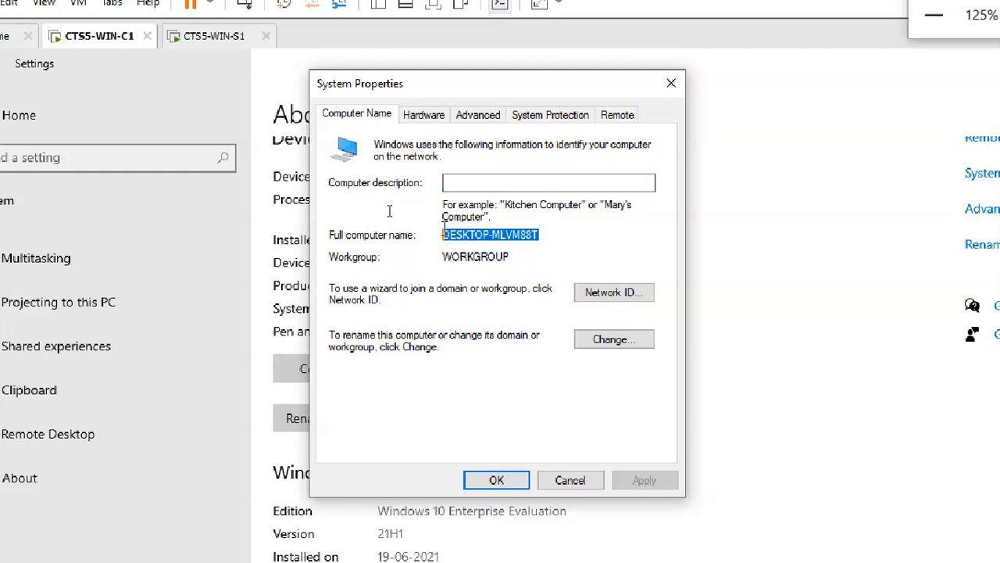
click(596, 344)
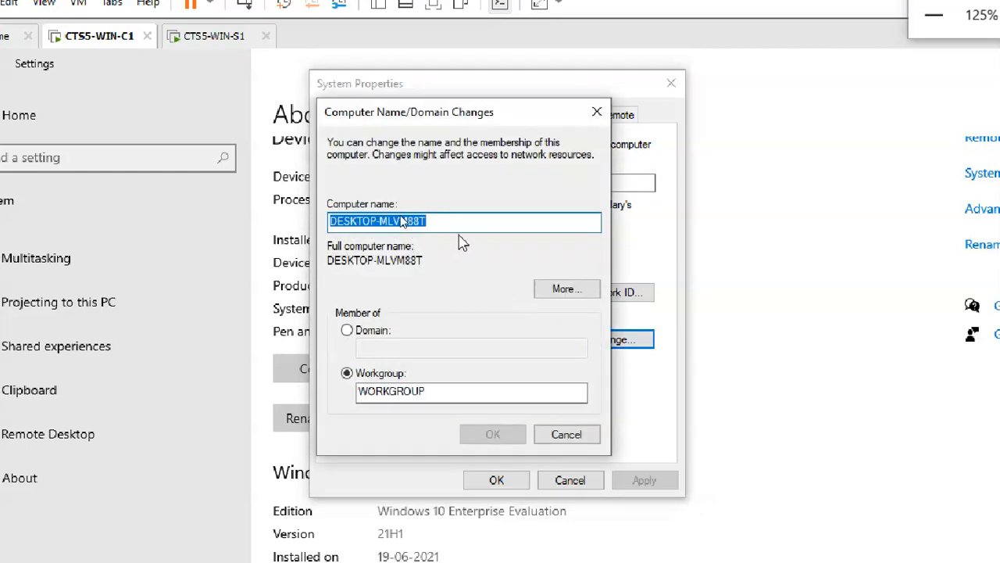
click(450, 222)
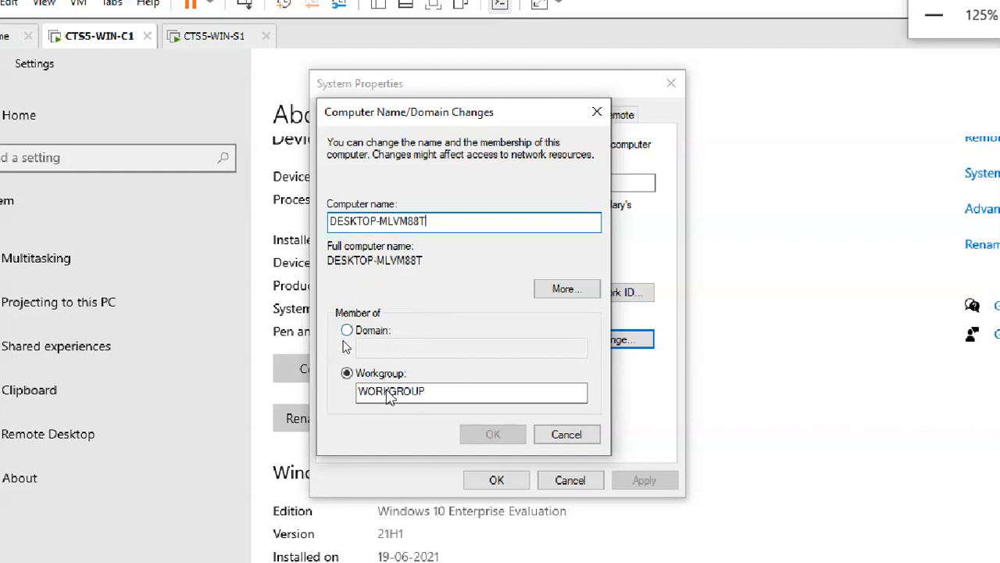
click(373, 330)
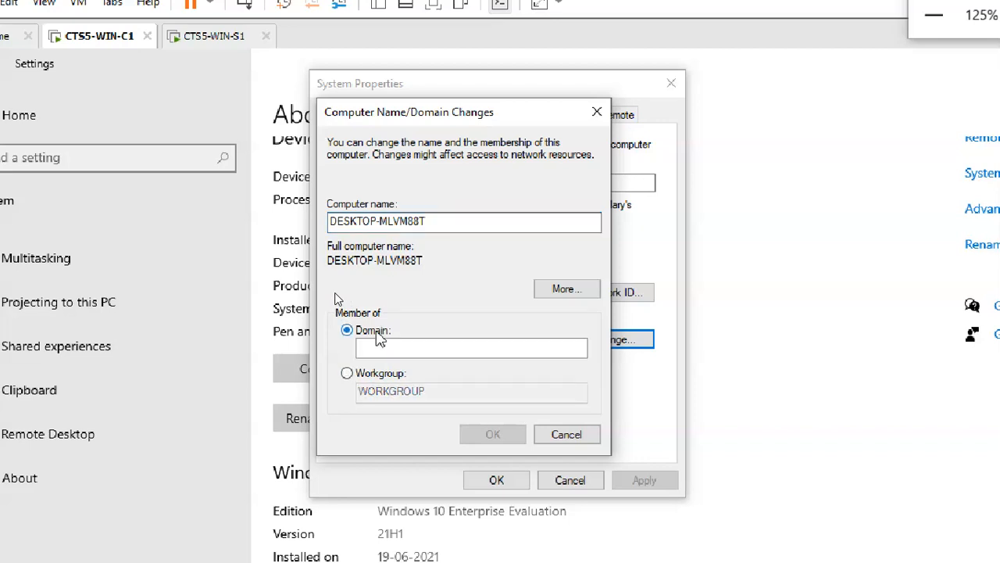
click(383, 347)
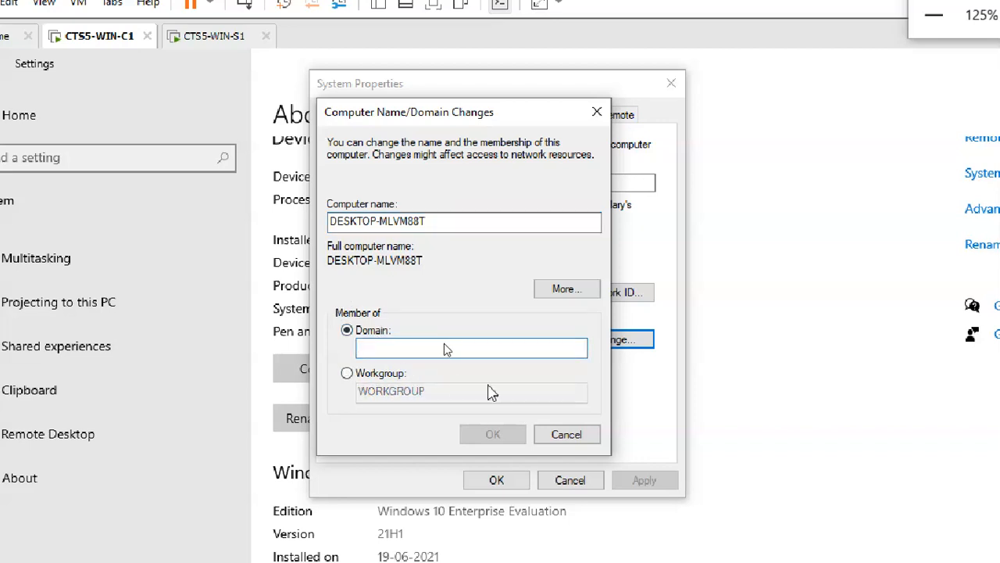
click(573, 436)
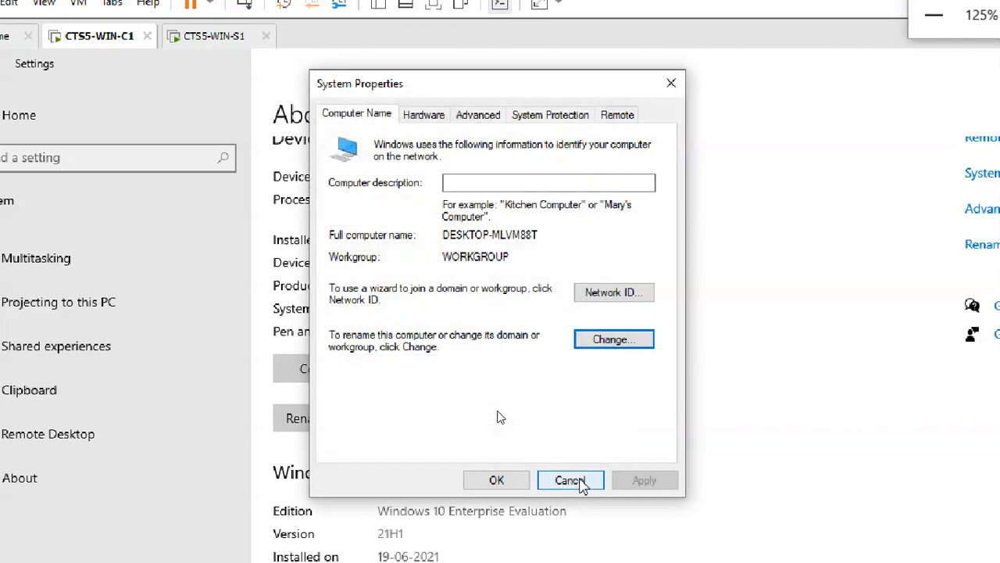
click(580, 480)
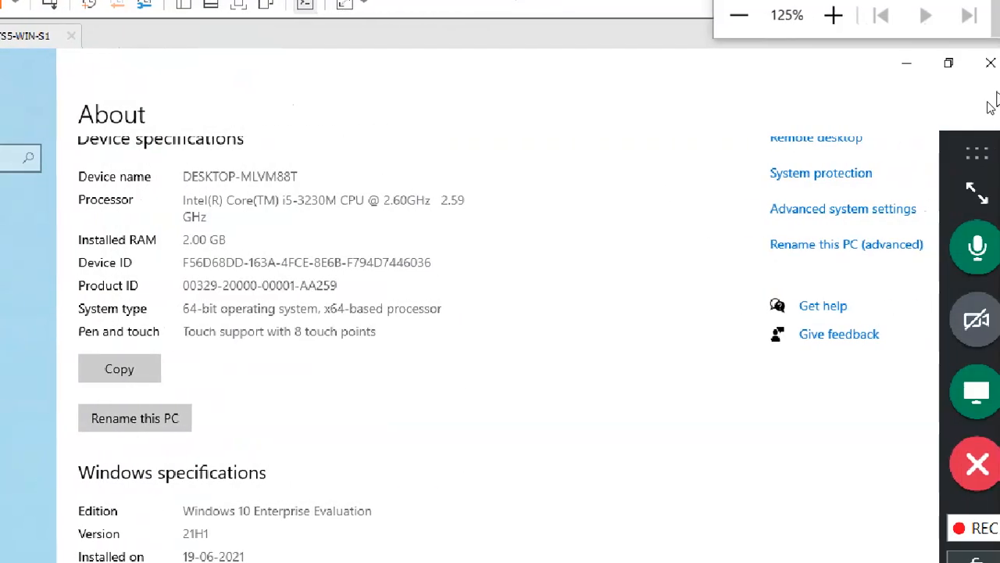
click(976, 63)
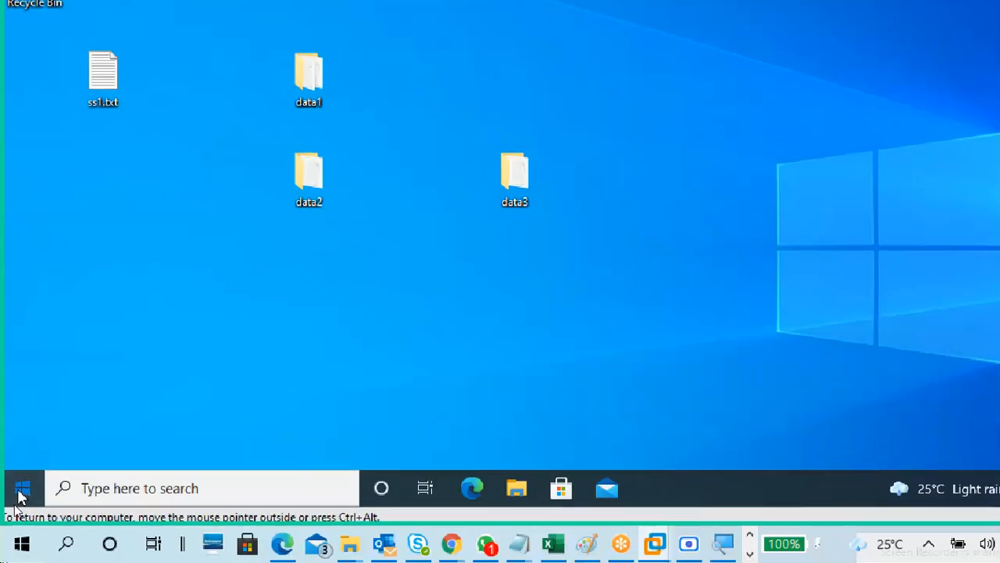
click(21, 492)
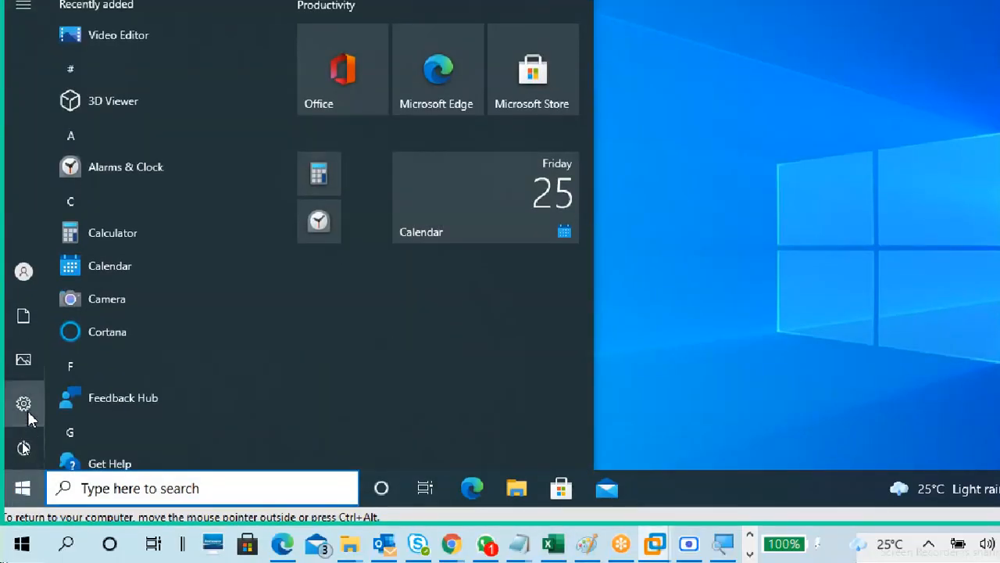
mouse_move(28, 419)
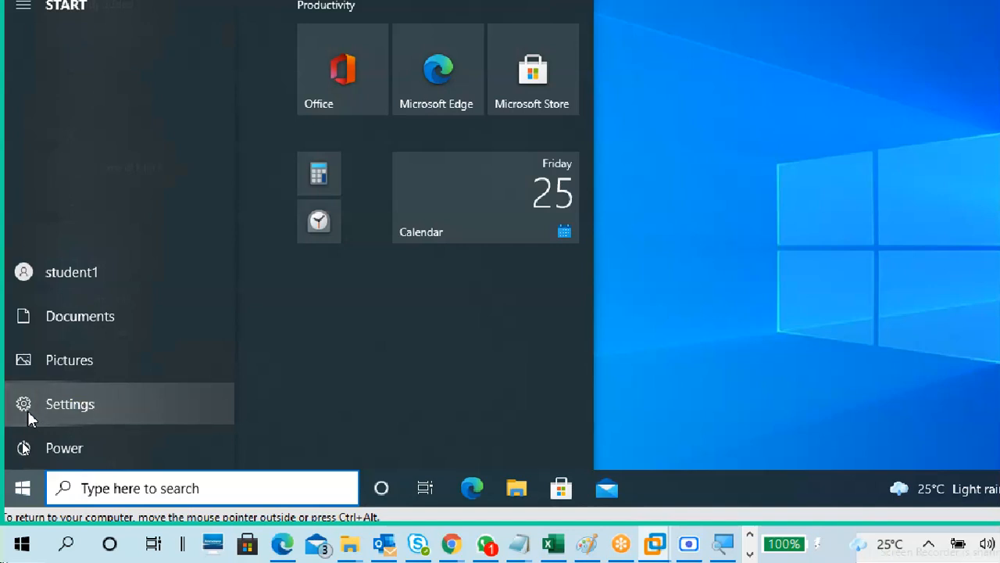
click(29, 419)
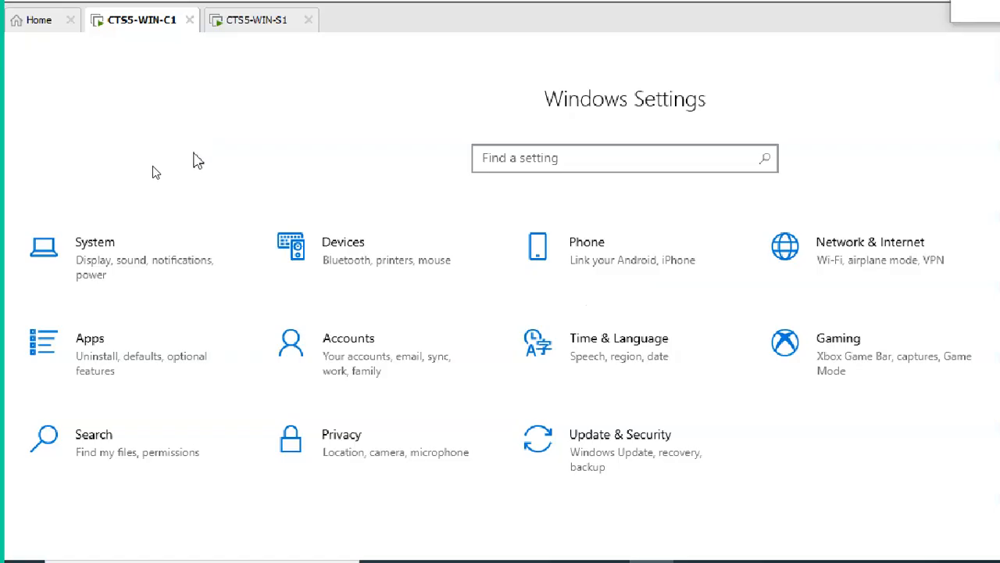
click(104, 252)
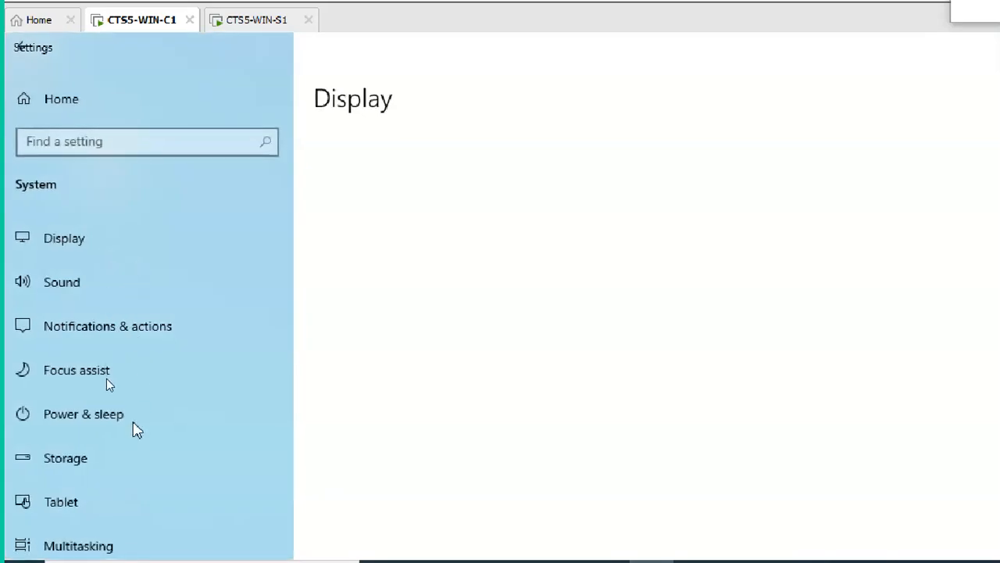
scroll(133, 500, down, 5)
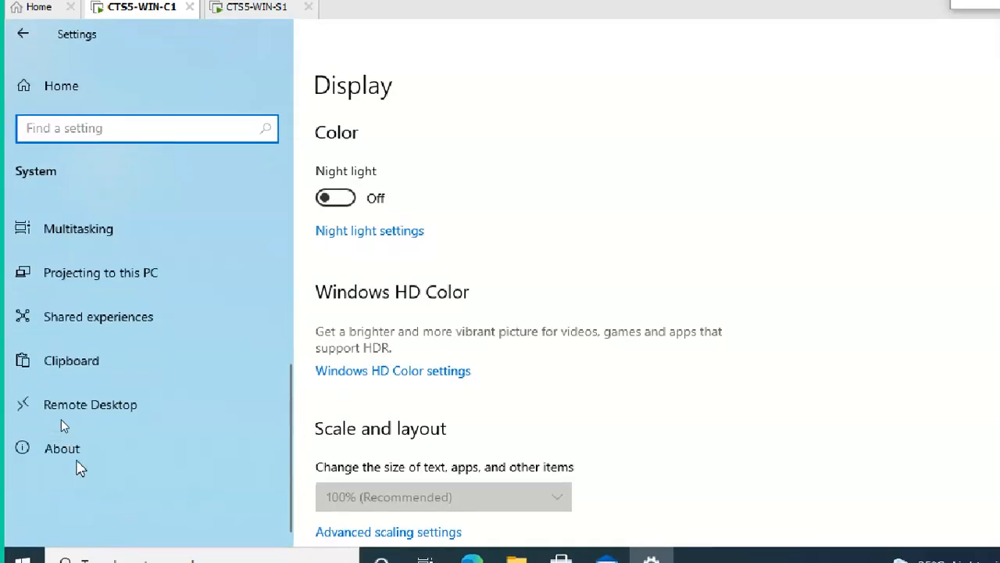
click(75, 456)
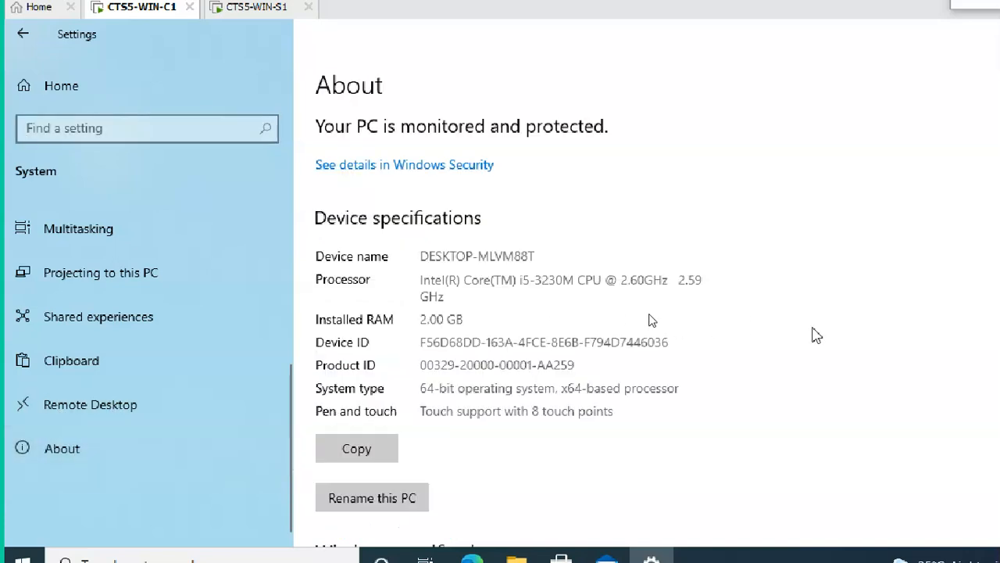
scroll(774, 320, down, 4)
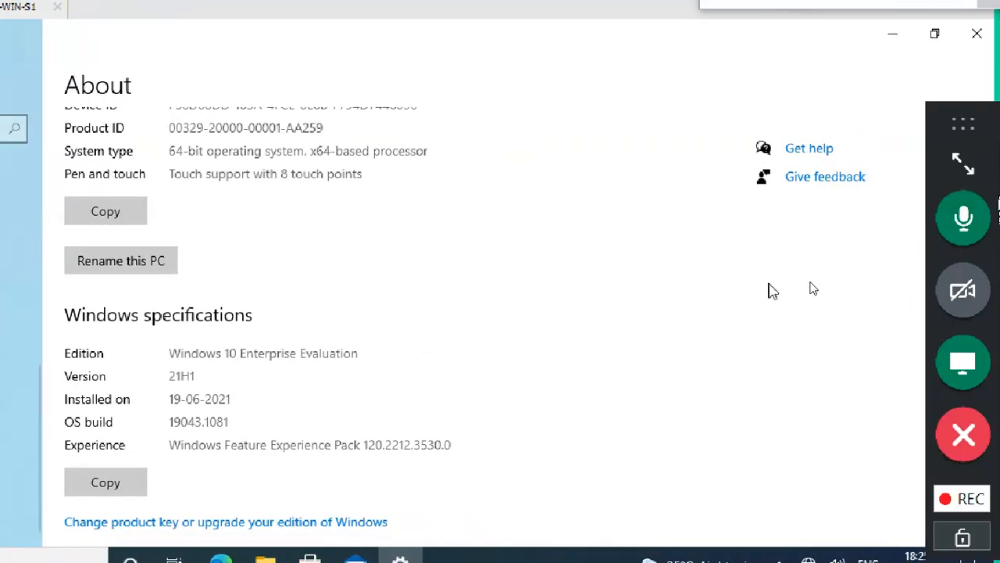
scroll(772, 291, up, 3)
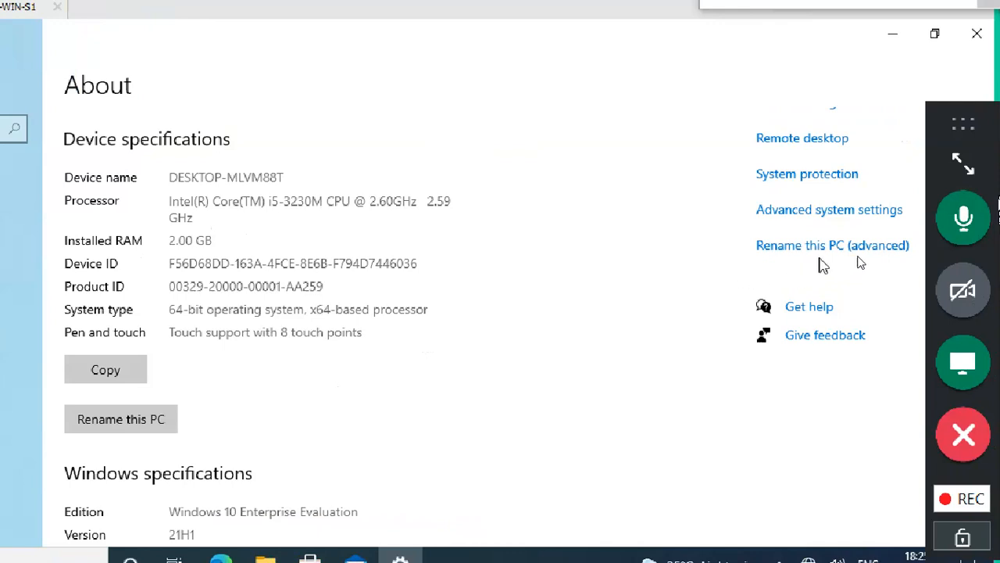
Review the About page (DESKTOP-MLVM88T, 2.00 GB RAM, 64-bit) and maximize the Settings window.
click(820, 253)
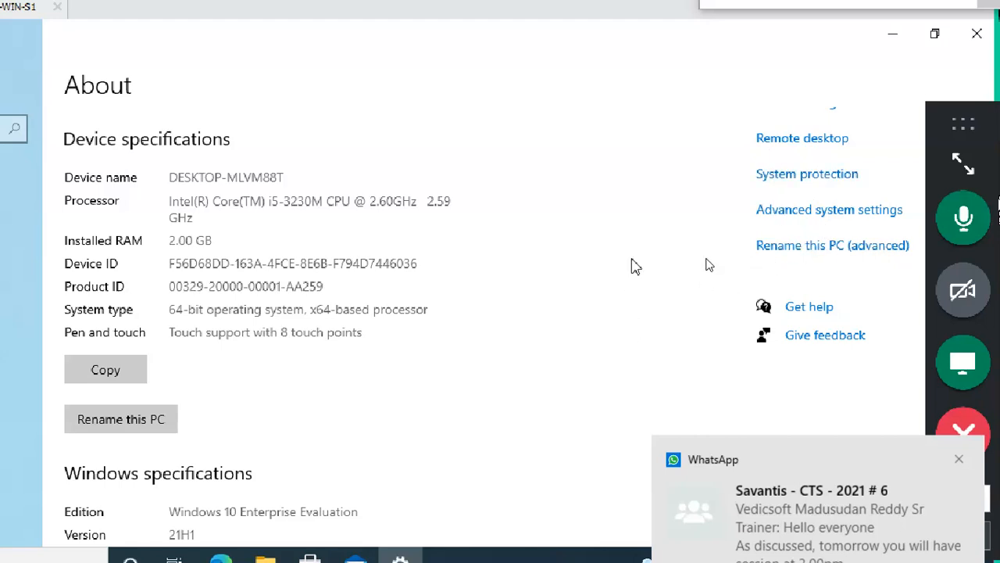
click(936, 37)
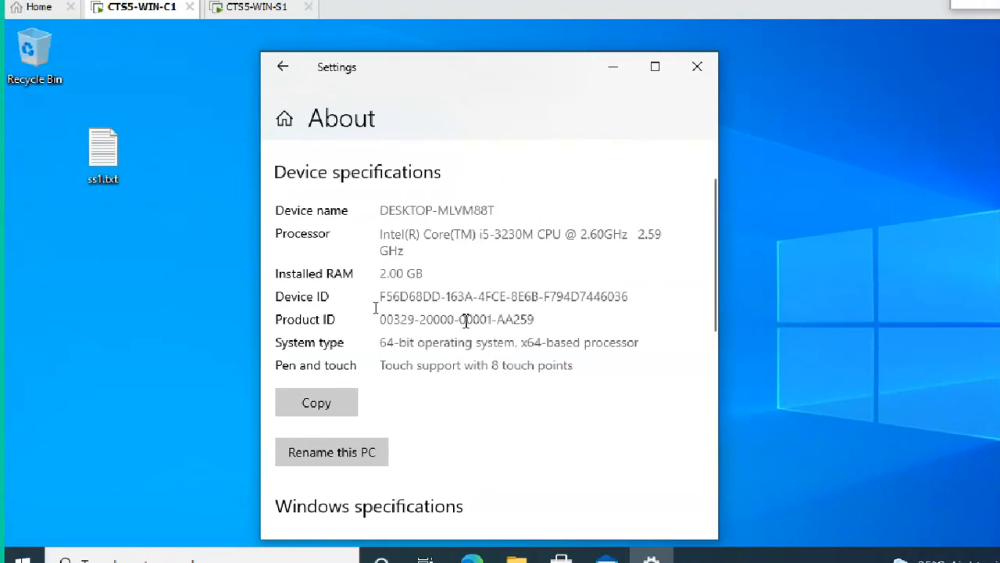
scroll(469, 367, down, 10)
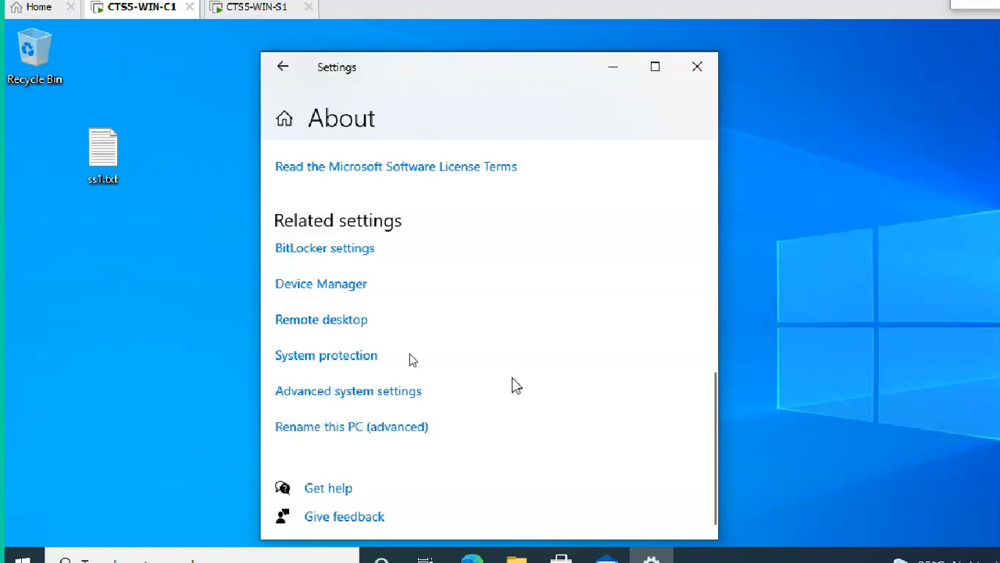
scroll(415, 355, up, 5)
scroll(429, 375, down, 5)
scroll(436, 358, up, 10)
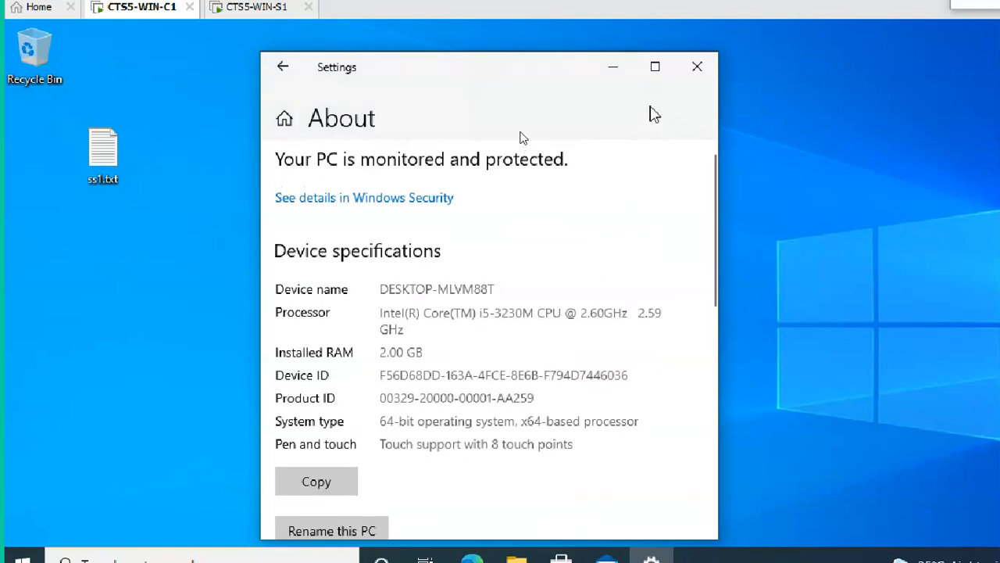
click(655, 67)
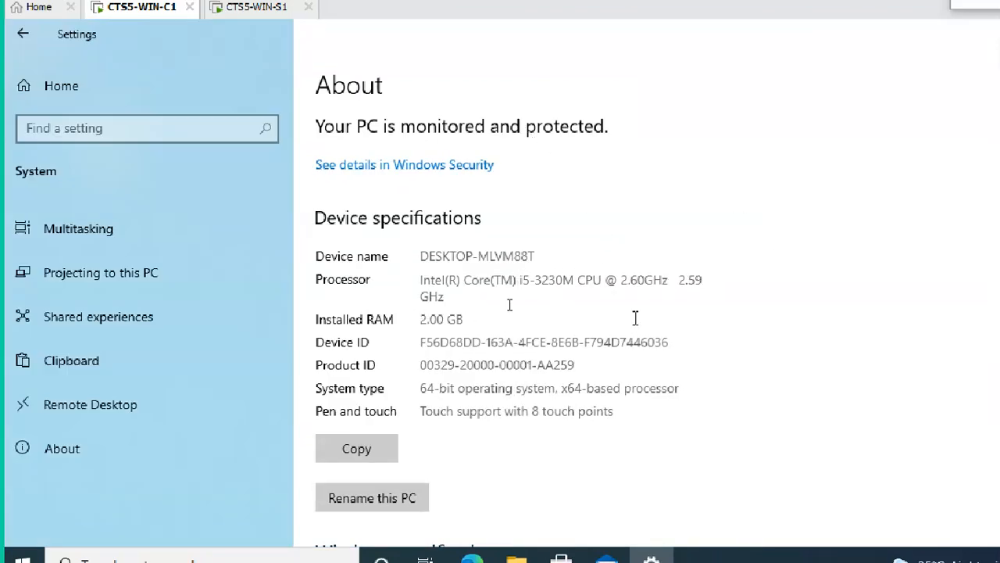
scroll(539, 373, down, 2)
scroll(539, 373, down, 3)
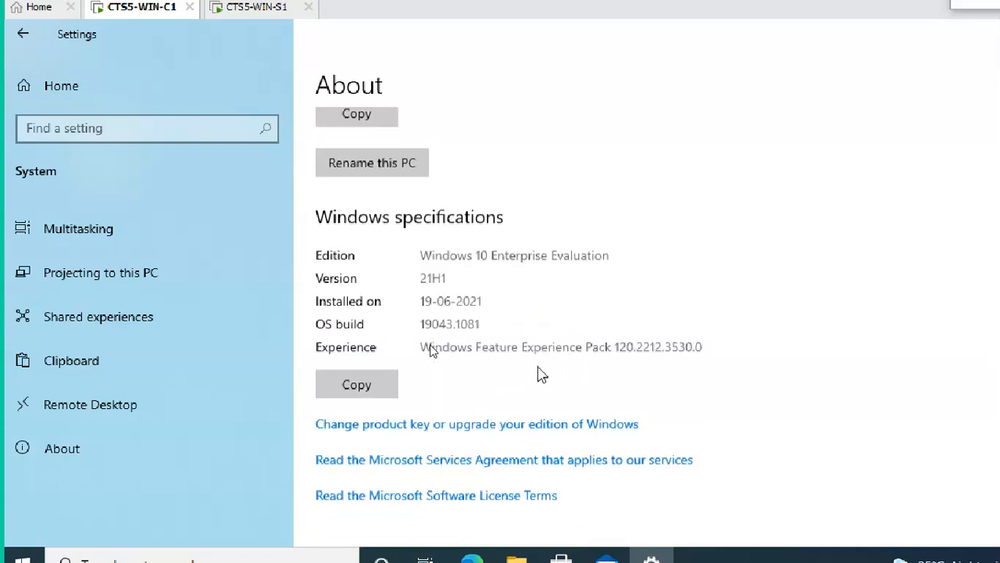
scroll(539, 370, up, 1)
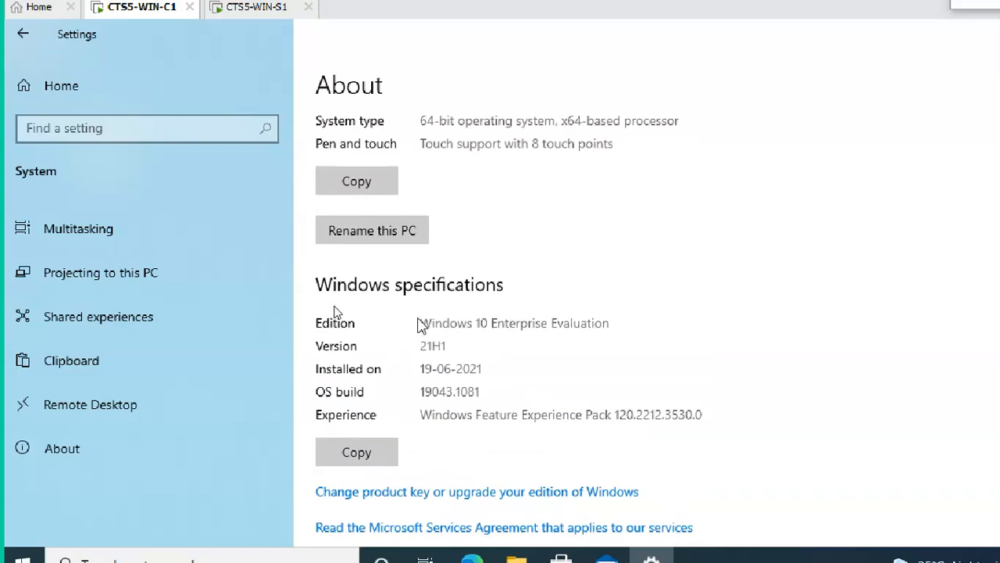
drag(420, 322, 612, 322)
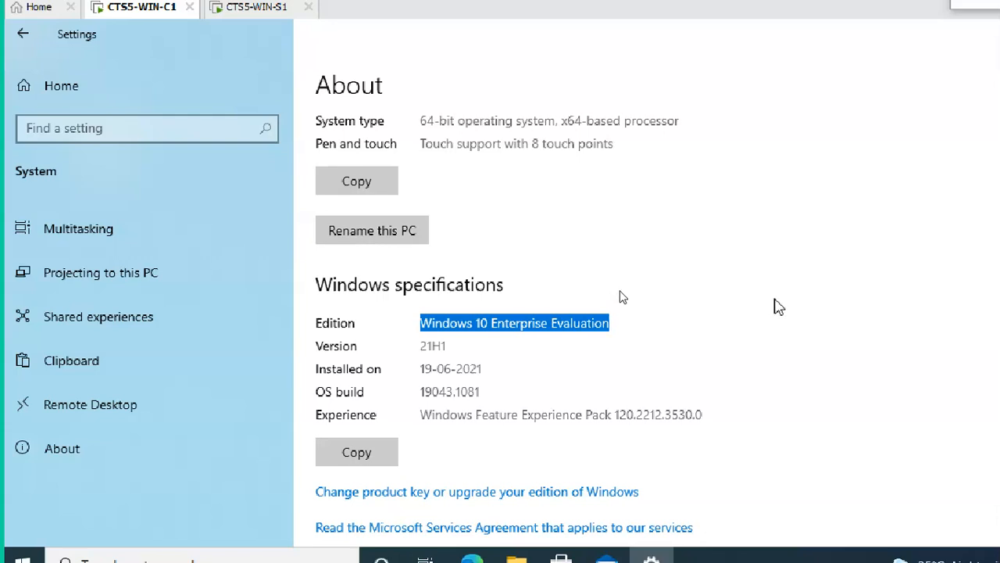
click(775, 299)
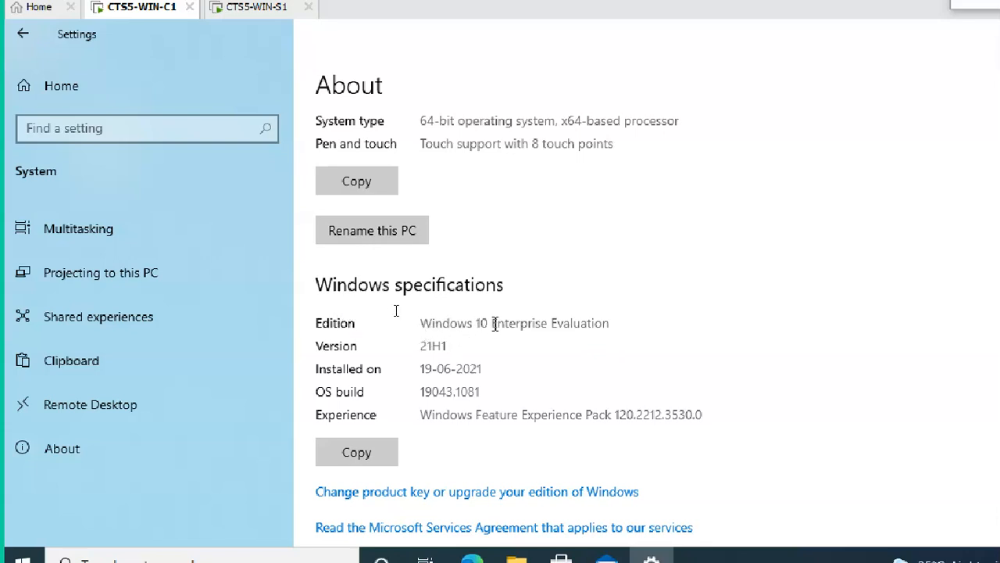
drag(422, 323, 607, 323)
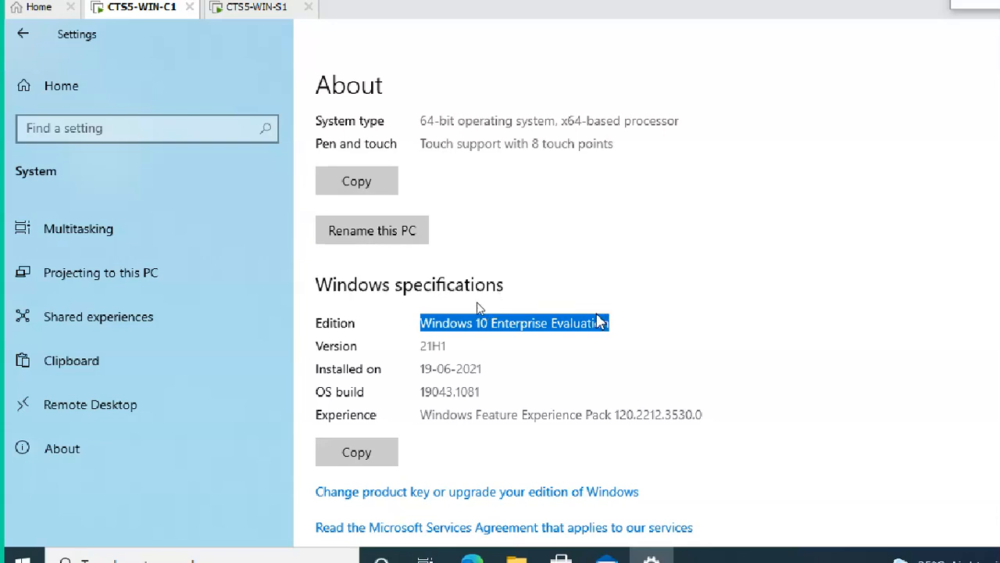
click(570, 342)
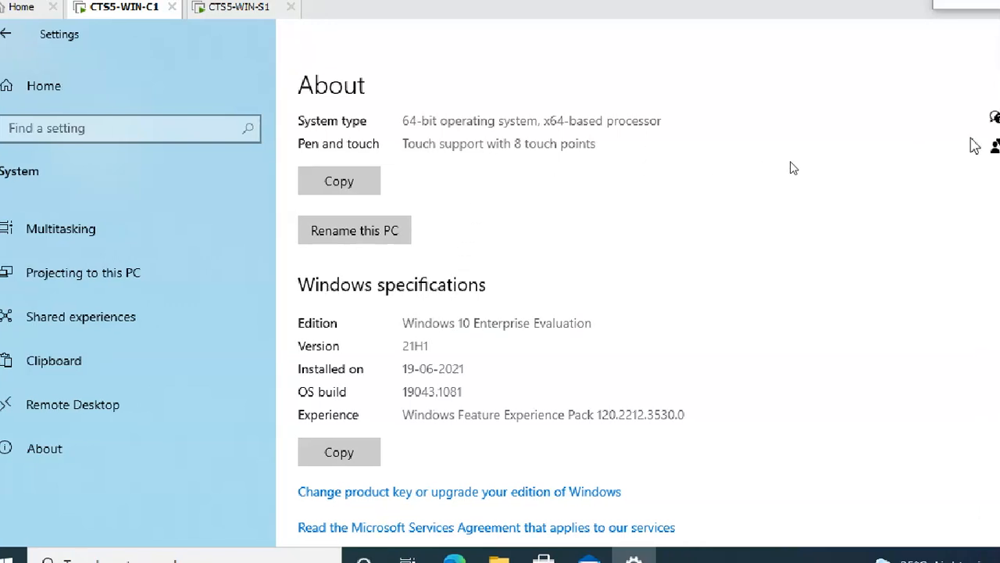
scroll(734, 245, up, 3)
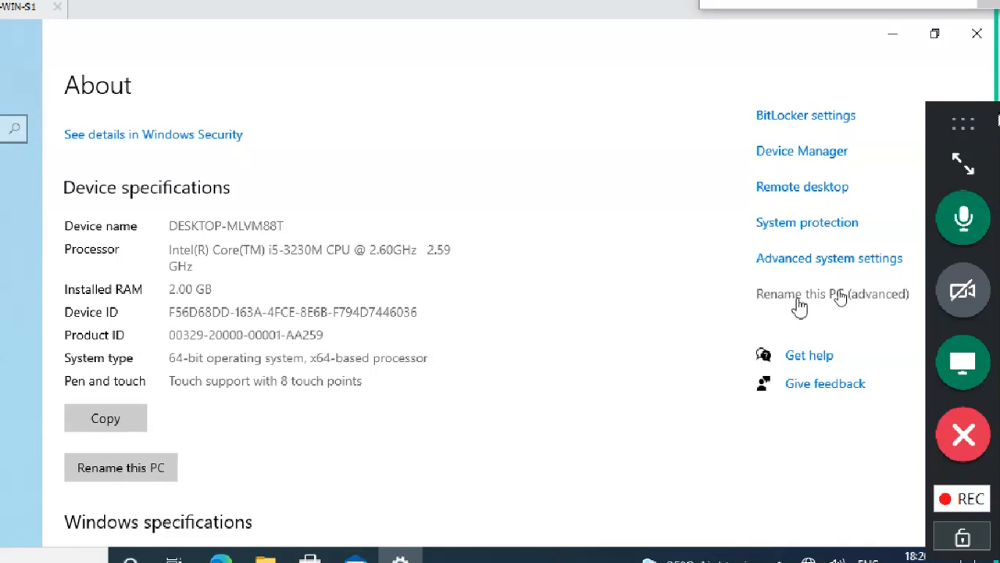
In Computer Name/Domain Changes, enter computer name WINC1 and domain sunstars.com.
click(798, 299)
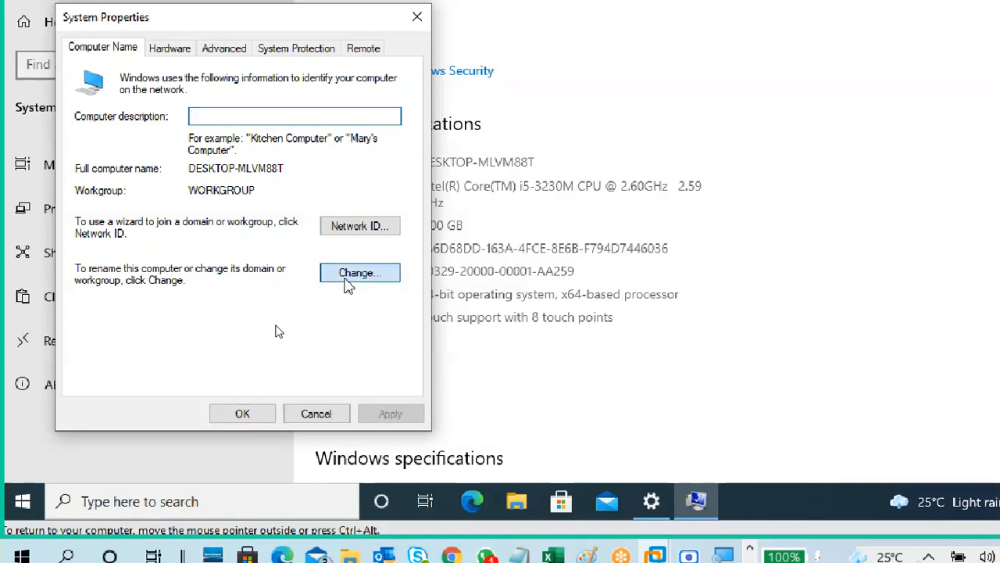
click(348, 278)
click(177, 156)
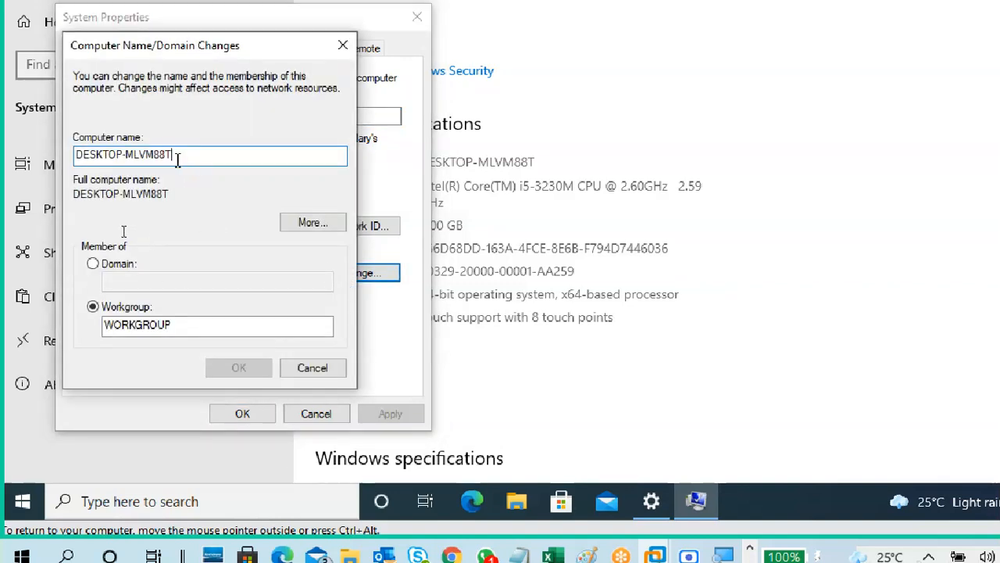
drag(177, 155, 58, 152)
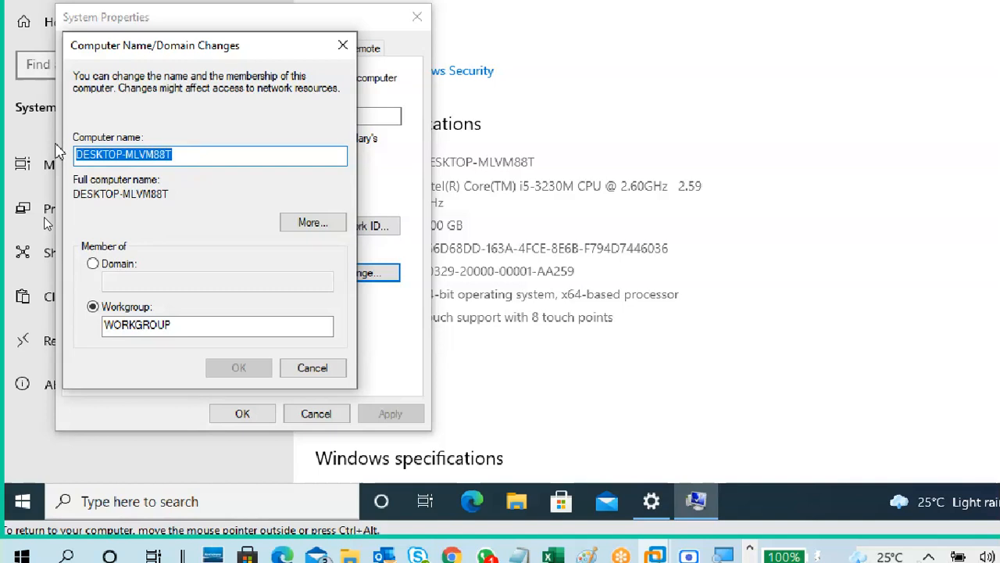
text(WINC)
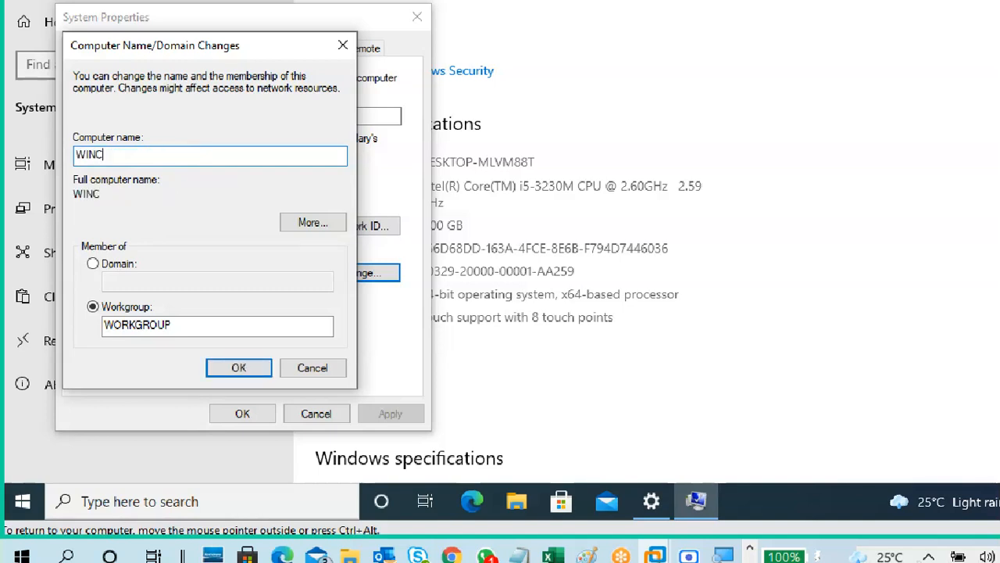
text(1)
click(92, 264)
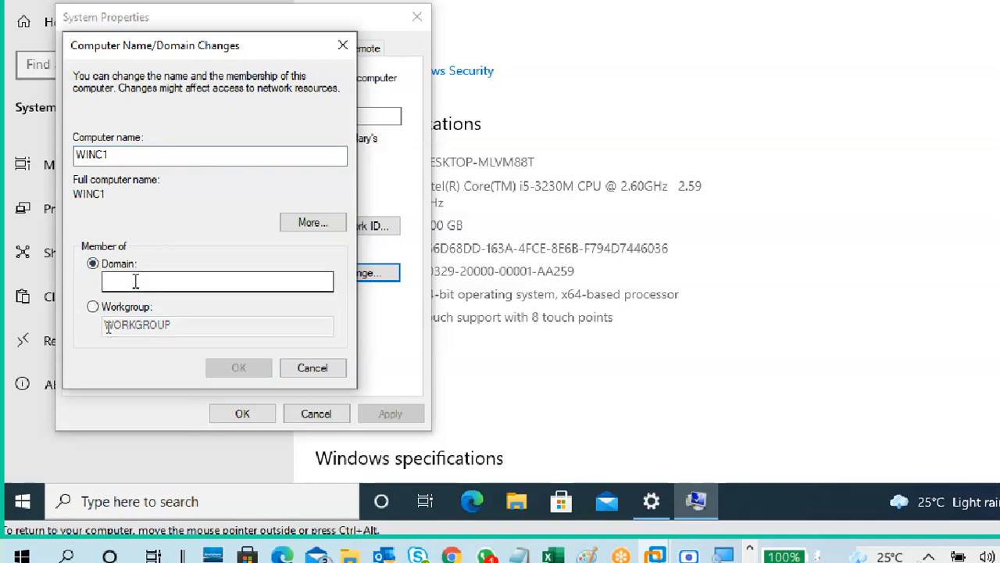
click(135, 282)
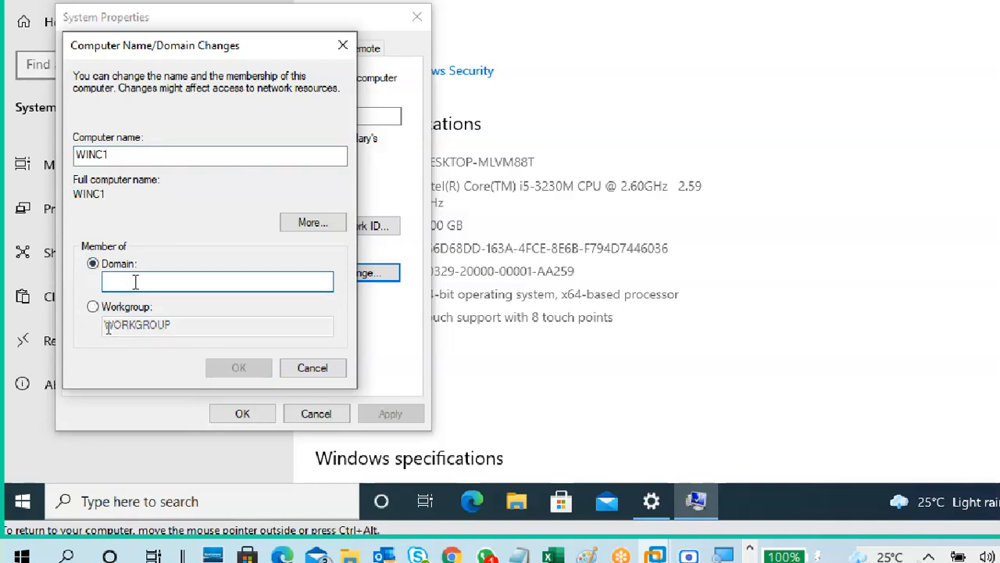
text(sunst)
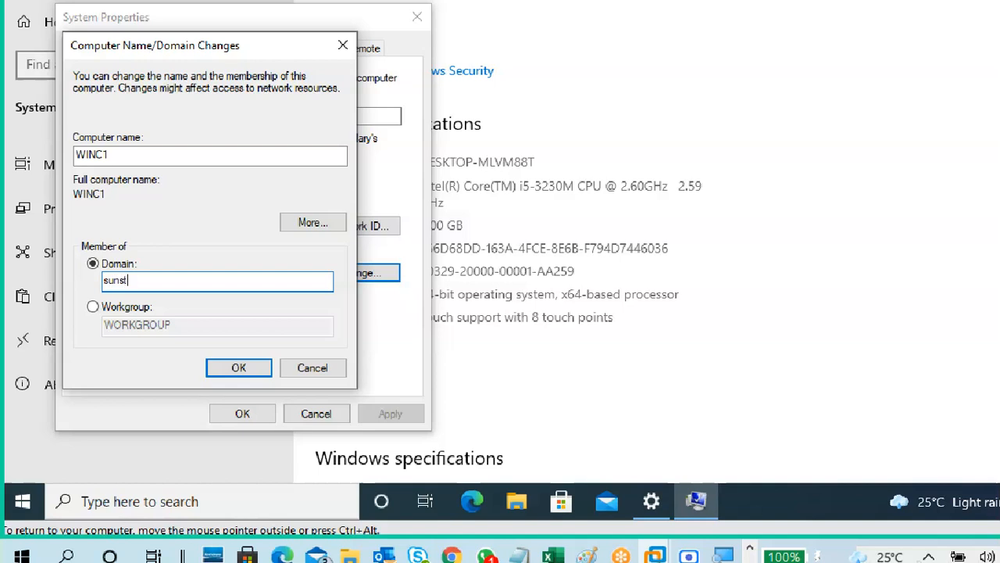
text(ars.com)
OK the changes and enter the domain administrator user name and password in the credential prompt.
click(239, 368)
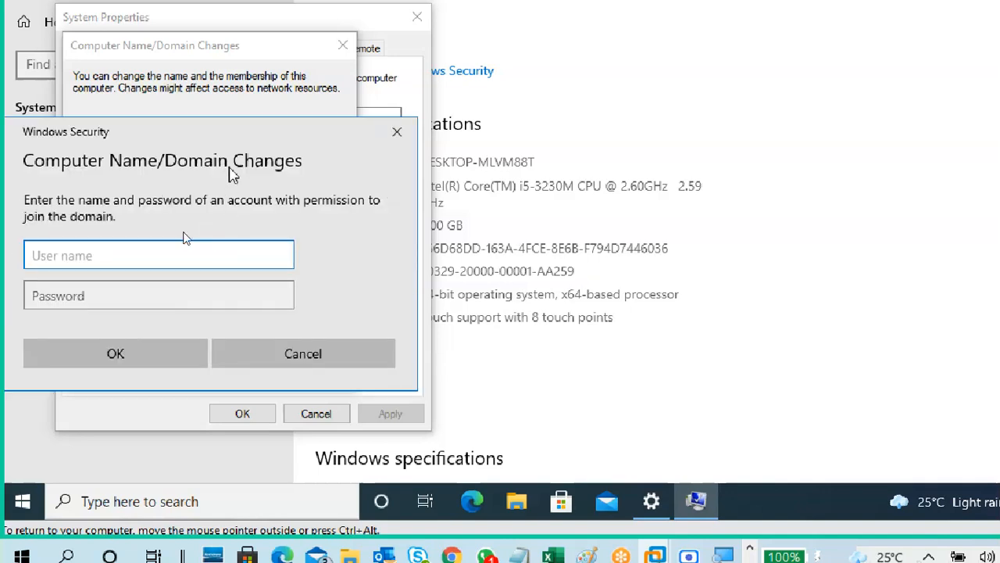
drag(224, 140, 427, 102)
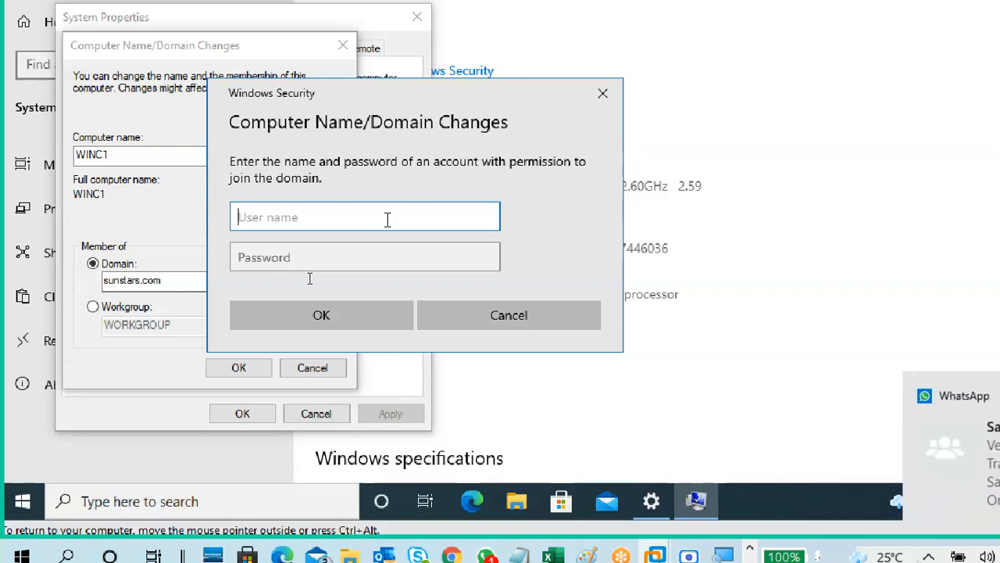
text(admin)
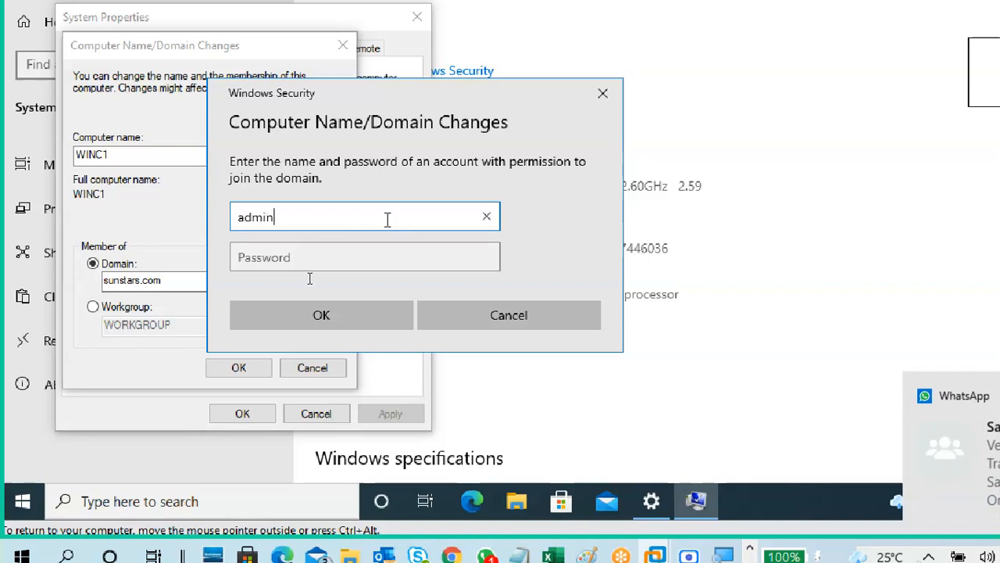
text(istrator)
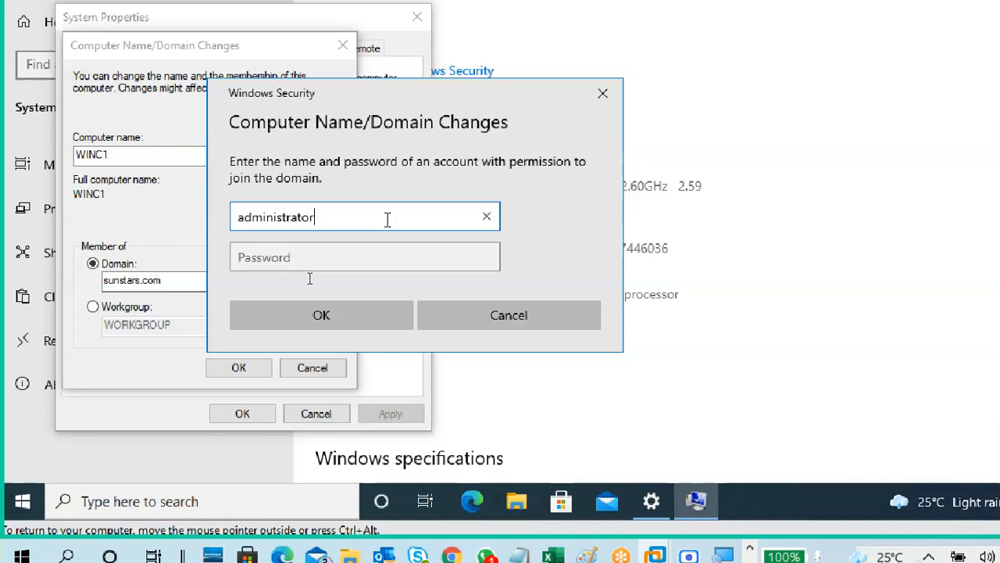
key(Tab)
text(•••••)
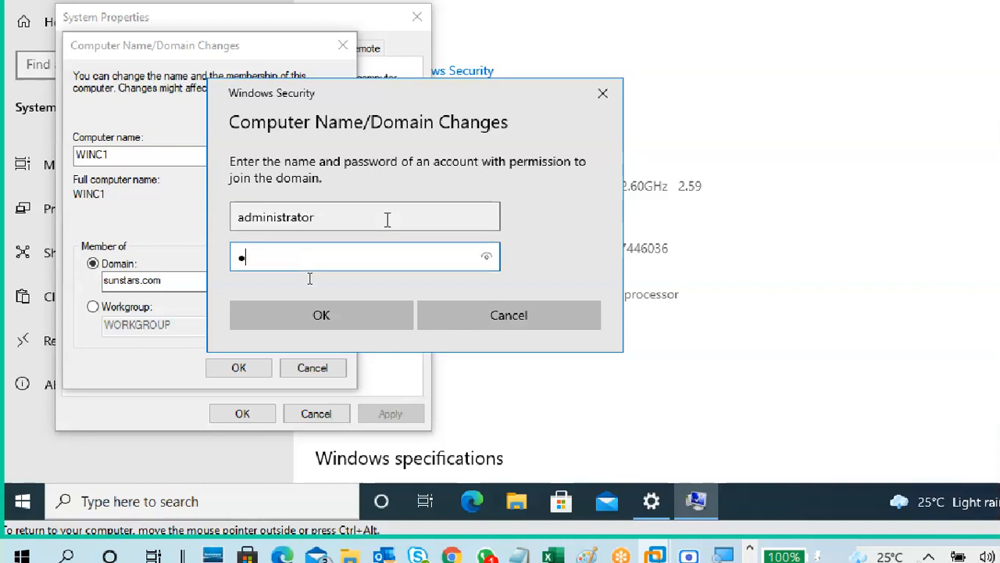
text(••••)
click(387, 219)
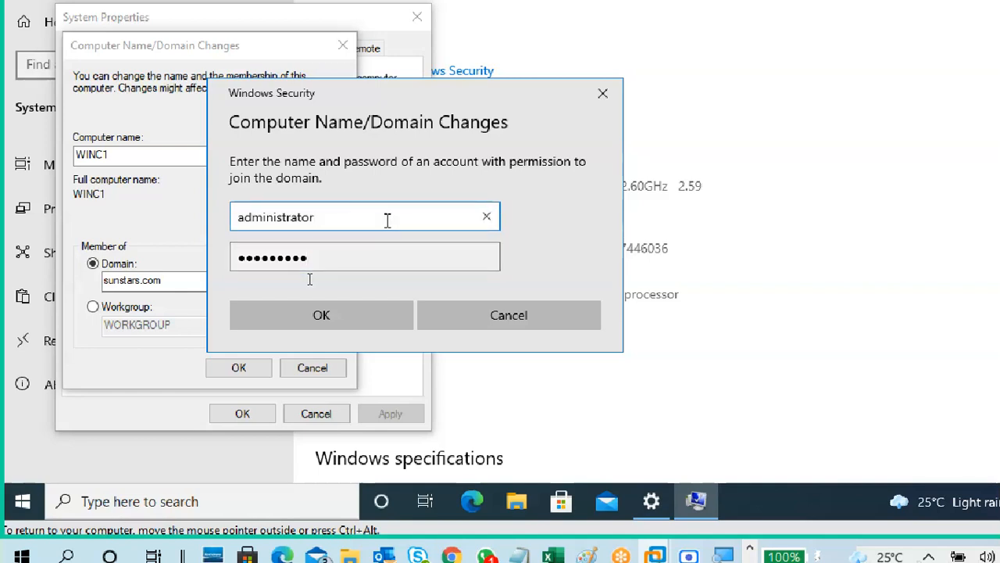
key(Tab)
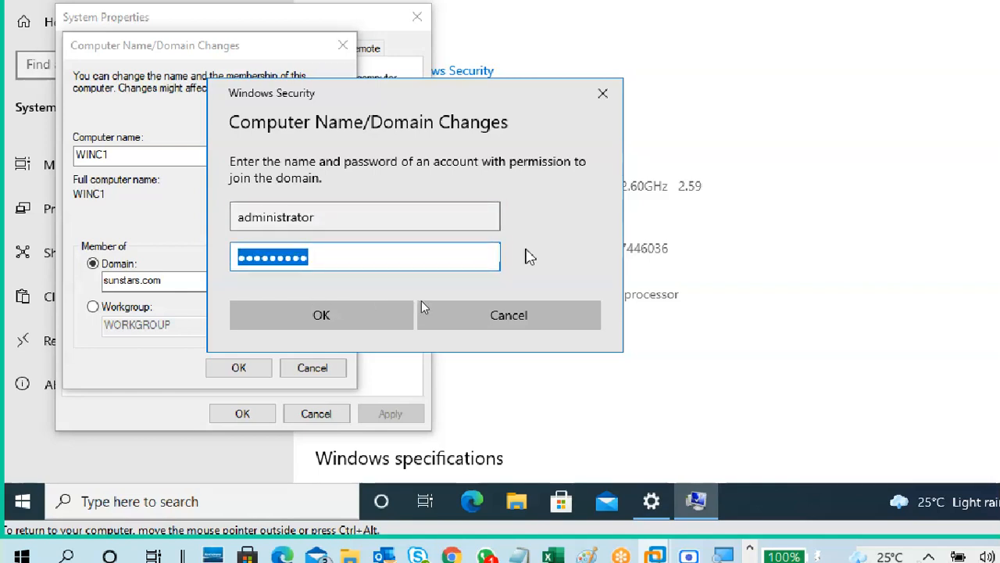
key(shift+Tab)
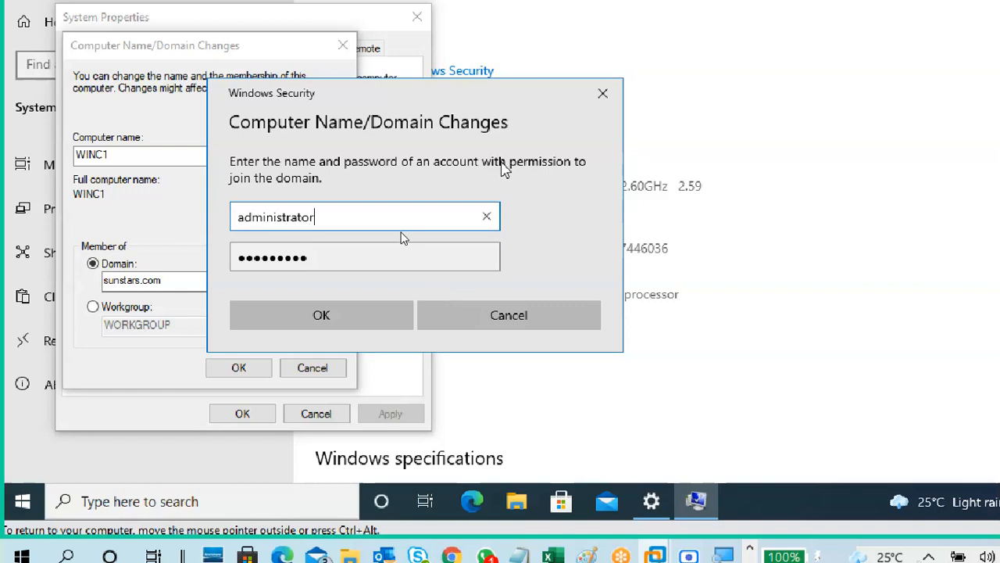
drag(422, 103, 575, 77)
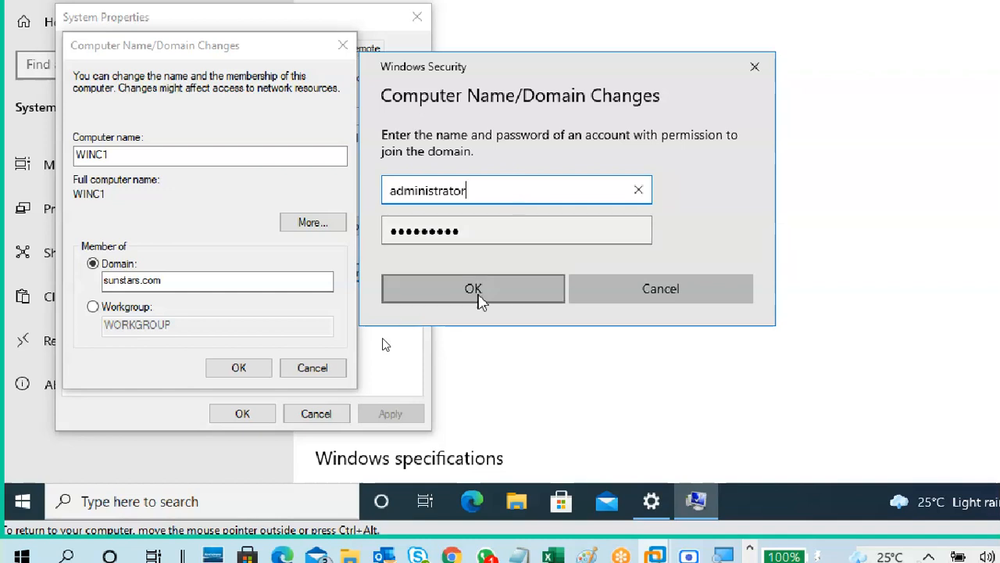
Submit the credentials, acknowledge the welcome to sunstars.com and DNS messages, and close System Properties.
click(478, 295)
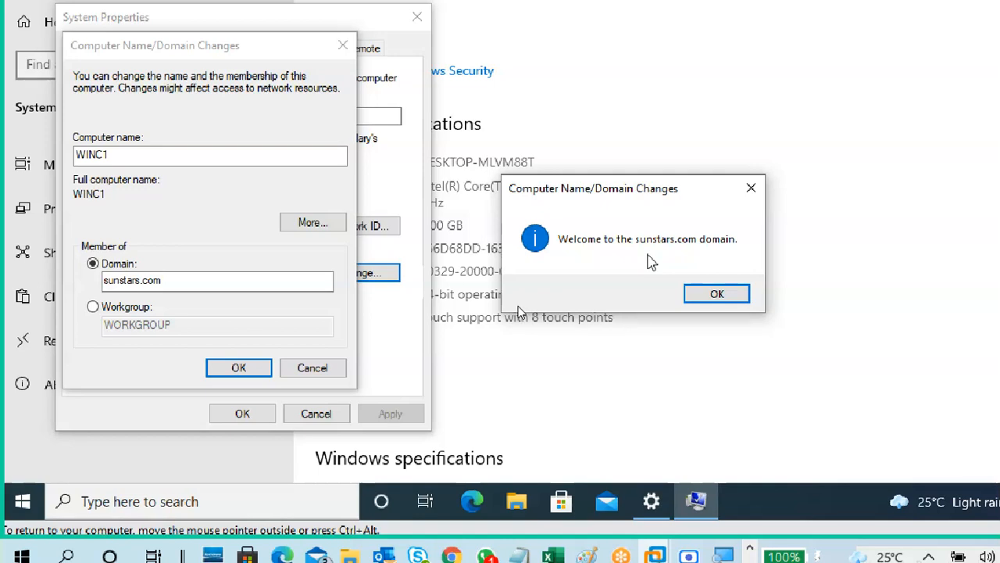
click(714, 291)
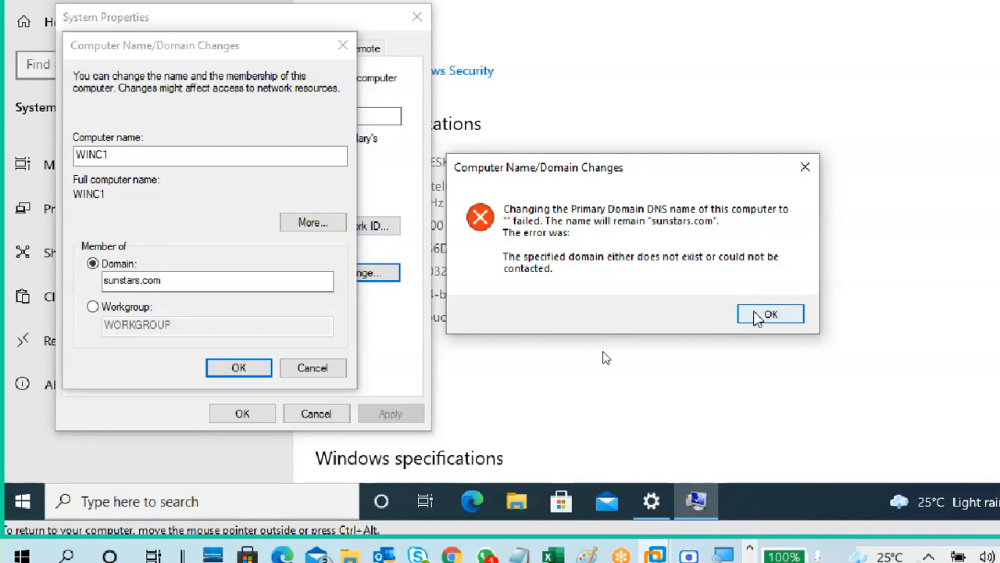
click(757, 317)
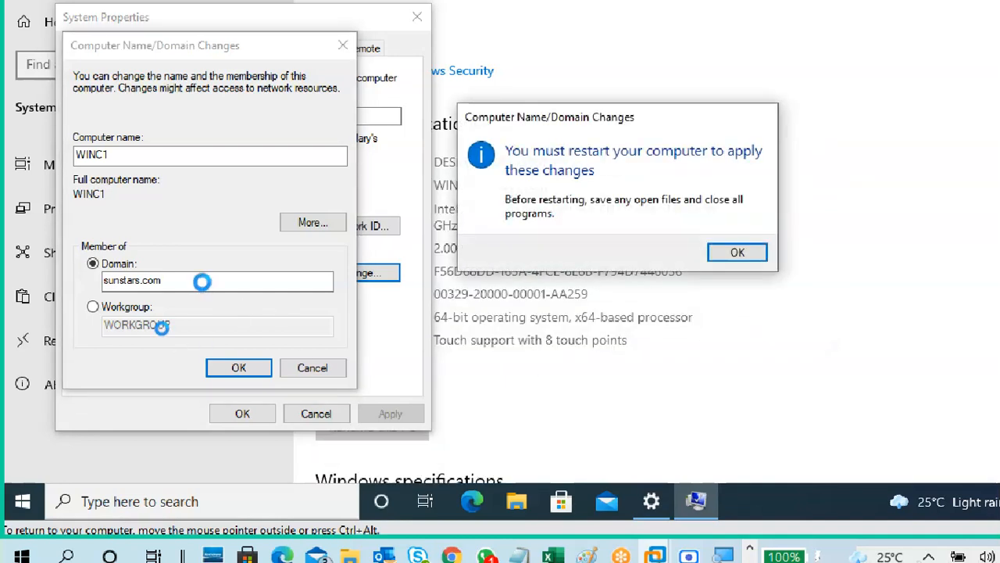
click(734, 253)
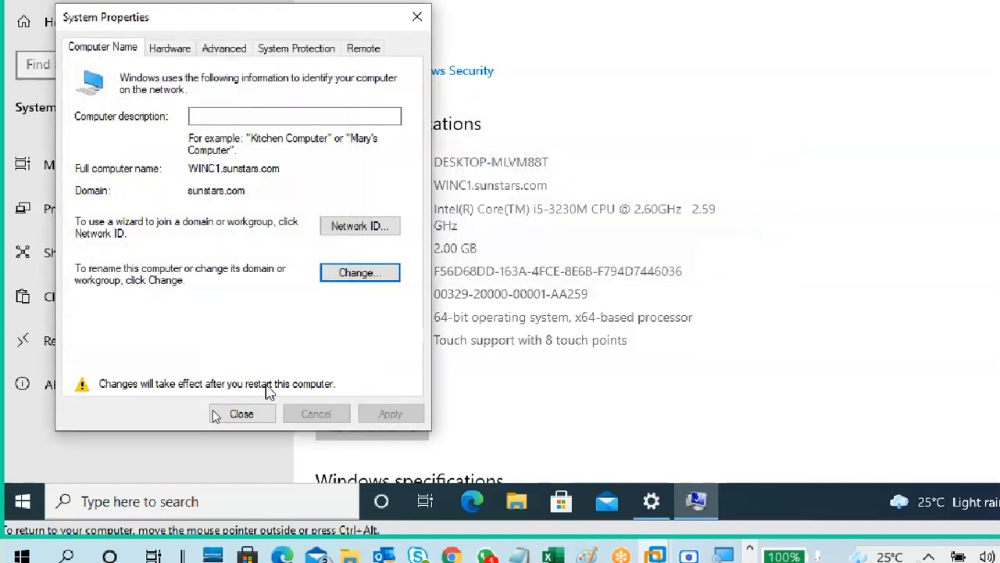
click(248, 413)
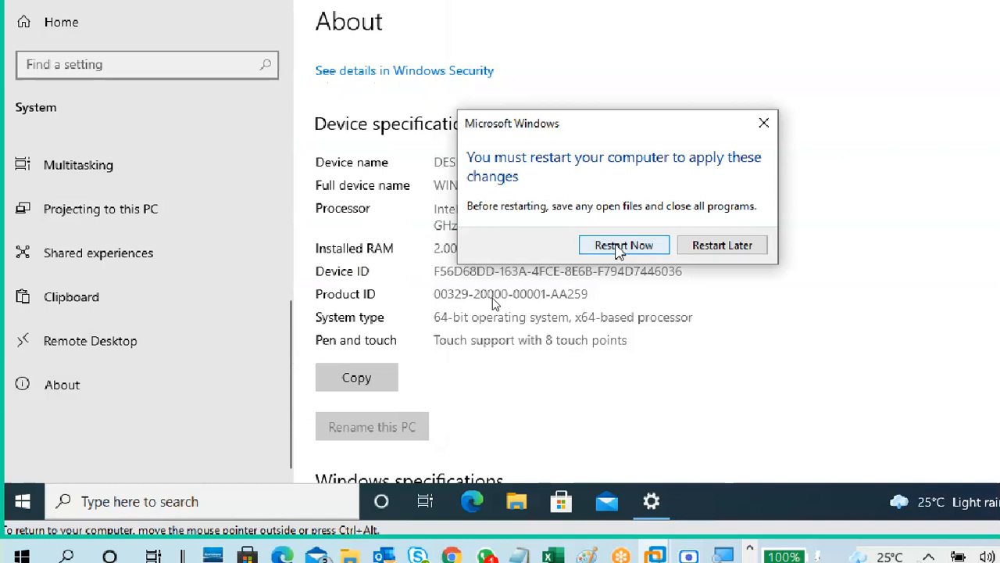
Restart the client VM and sign in to the CTS5-WIN-S1 server with the administrator password.
click(617, 245)
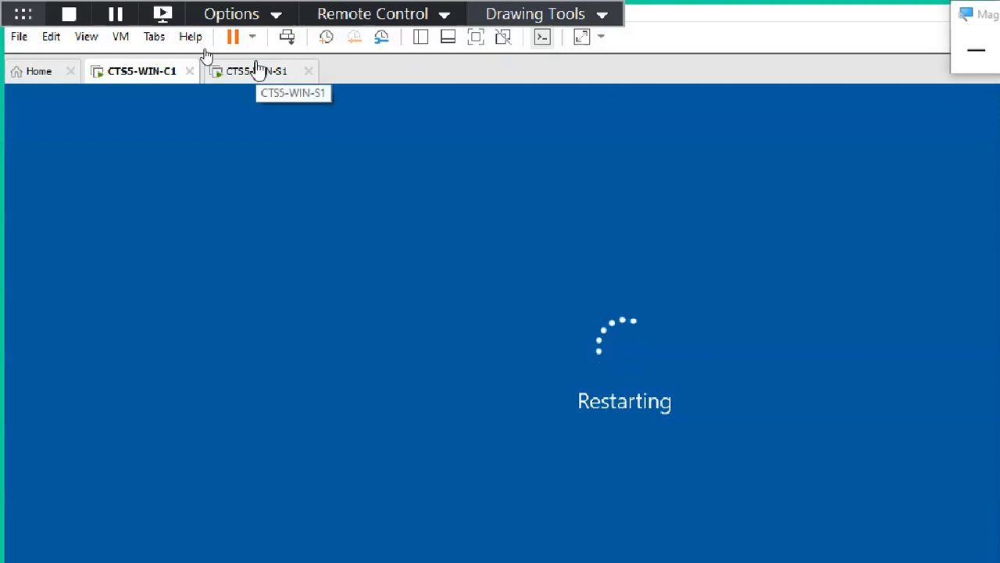
click(255, 70)
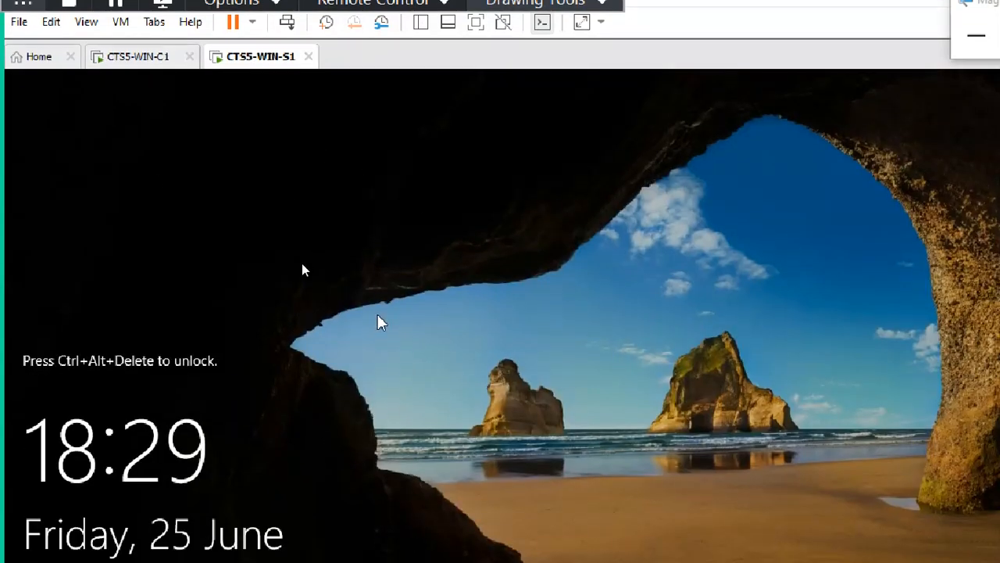
key(ctrl+alt+Insert)
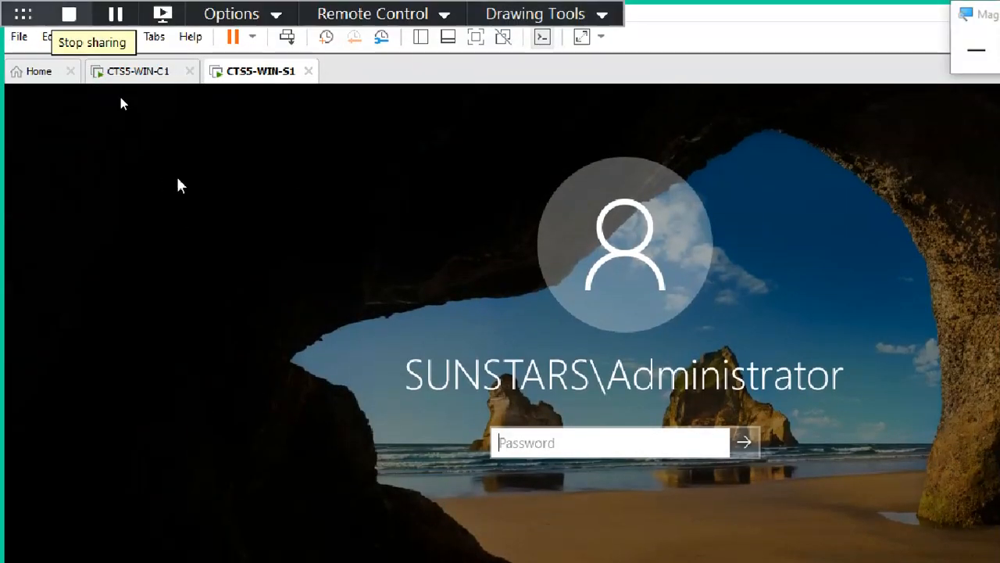
click(137, 73)
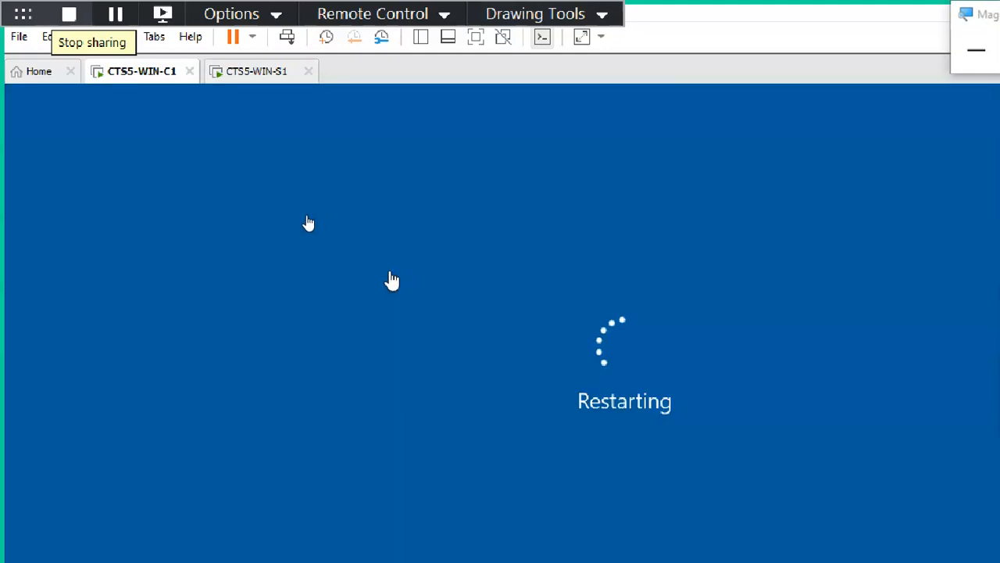
click(260, 72)
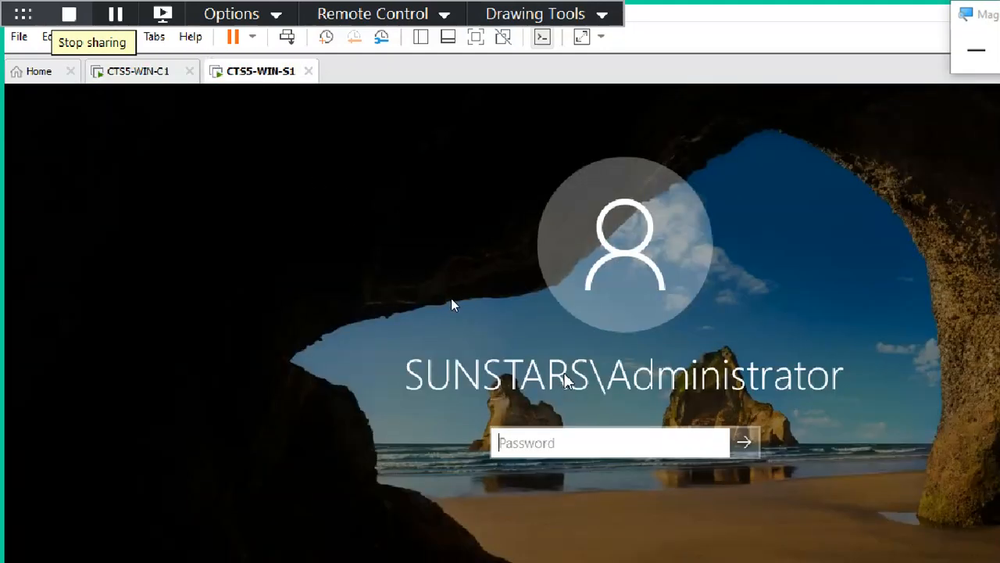
click(549, 442)
text(P@)
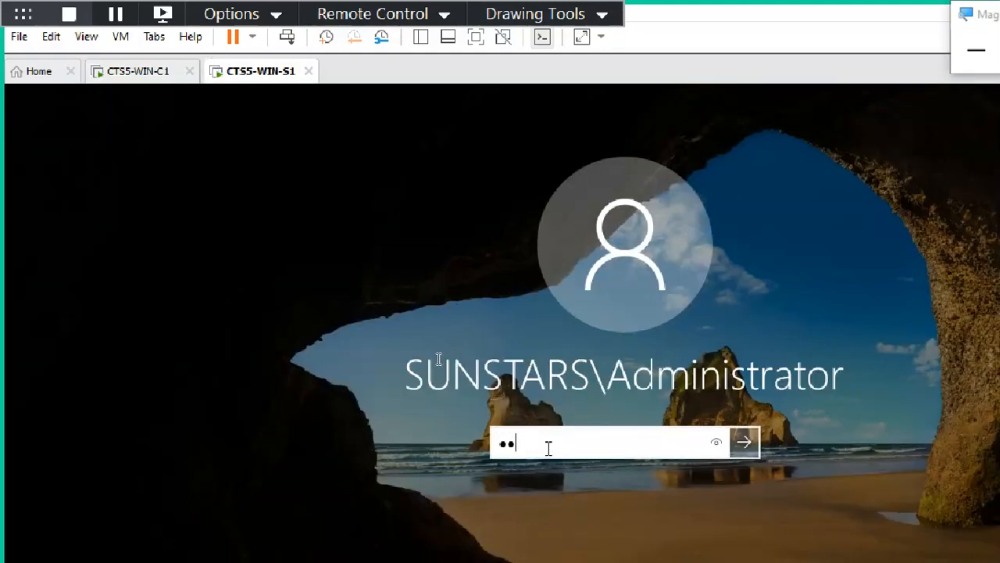
text(ssw0rd12)
key(Return)
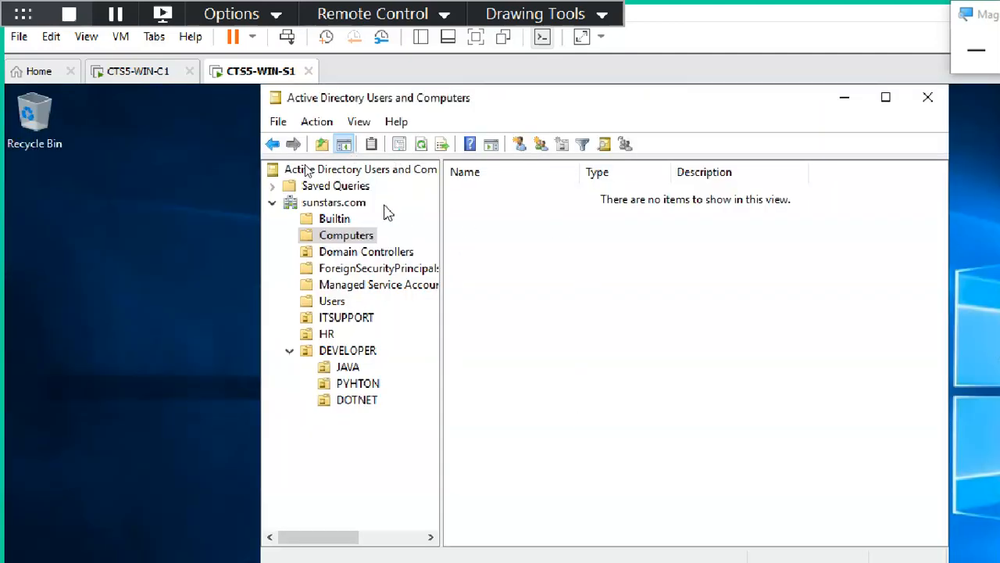
Open sunstars.com > Computers, refresh so WINC1 appears, and open WINC1's properties.
click(346, 202)
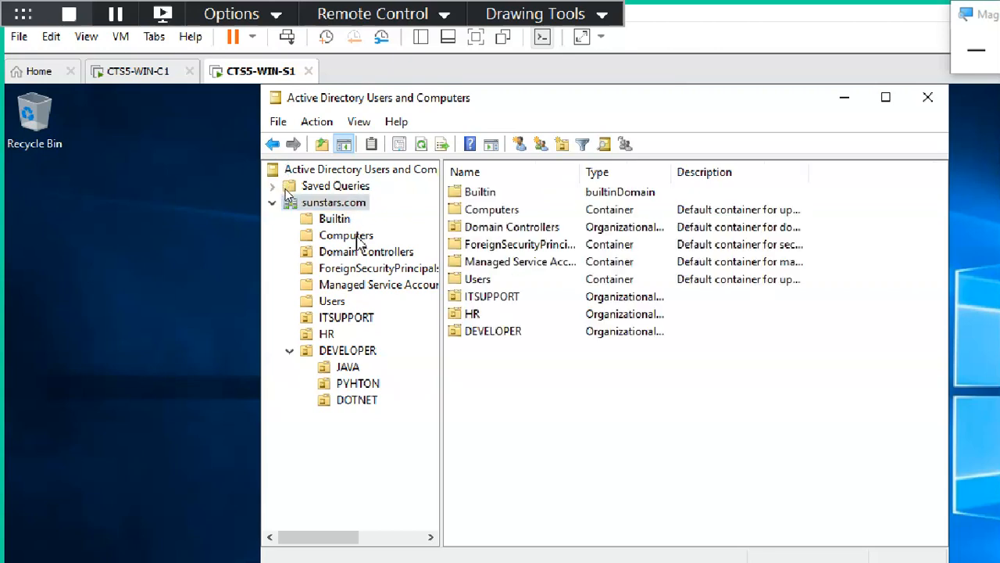
click(360, 236)
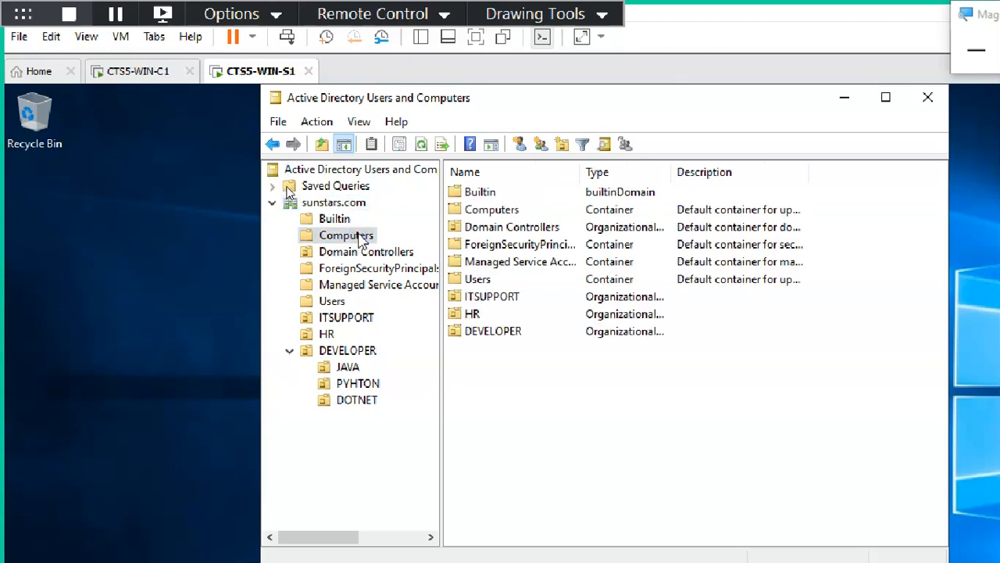
click(422, 147)
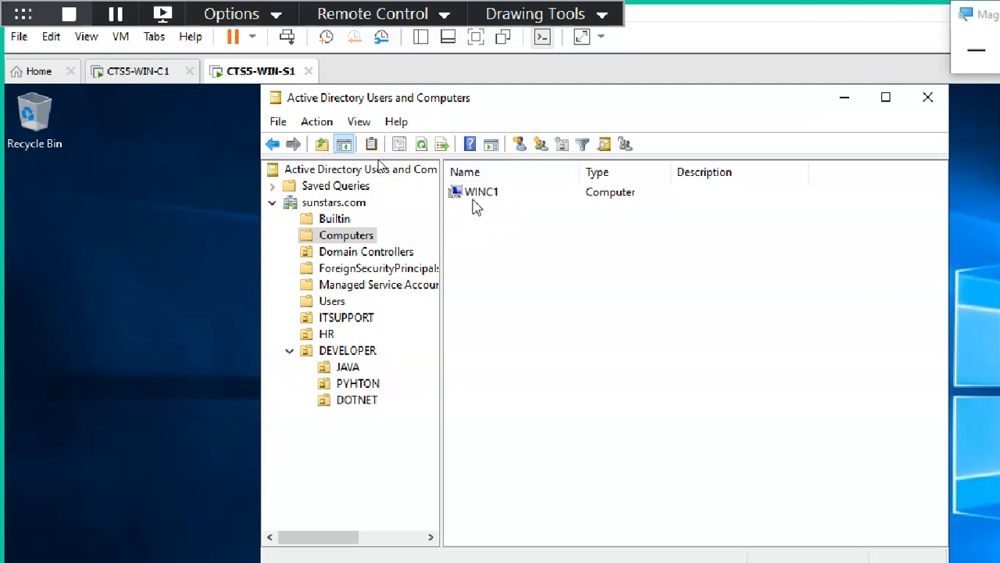
click(476, 202)
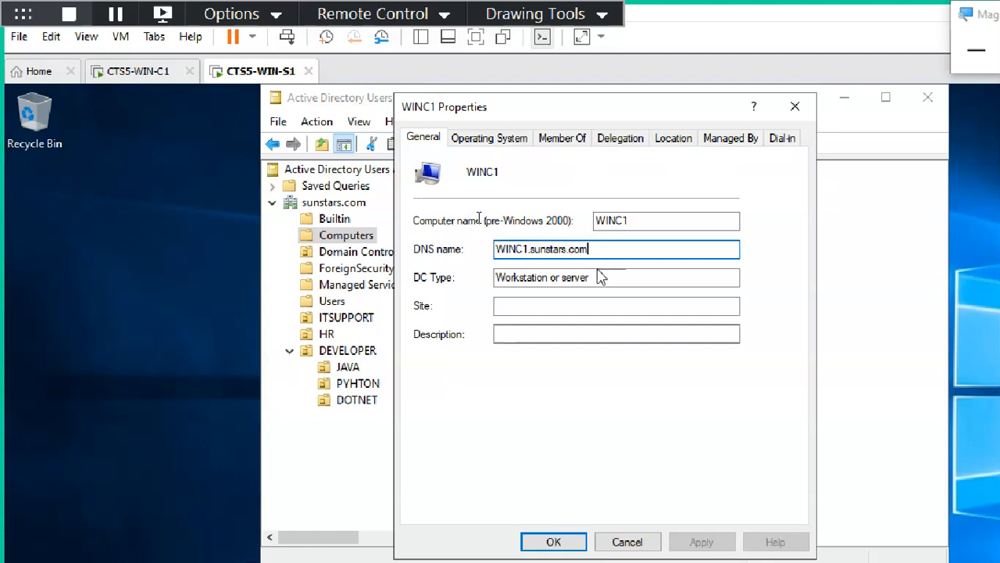
click(639, 220)
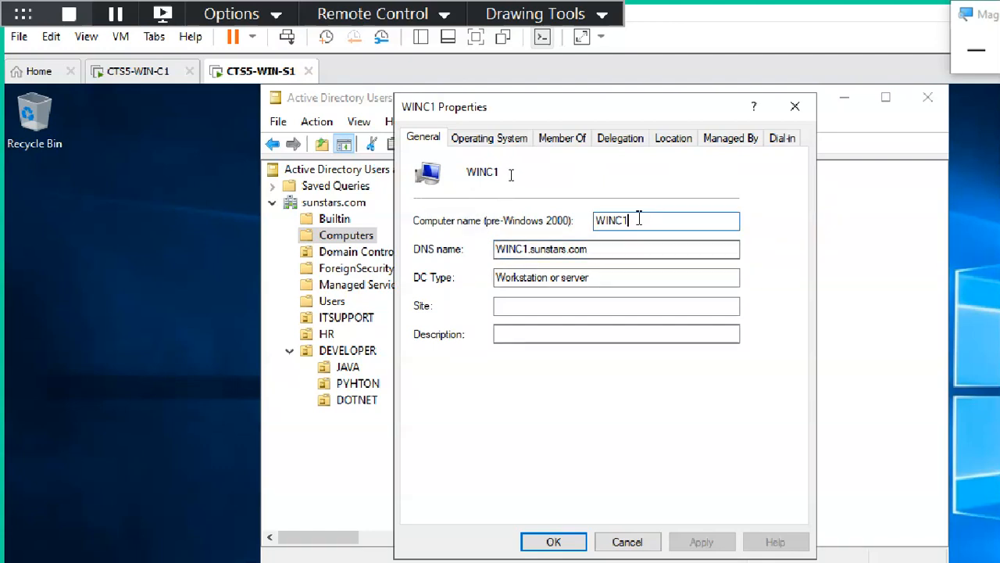
Browse WINC1's property tabs, noting DNS name WINC1.sunstars.com, then close the properties.
click(481, 143)
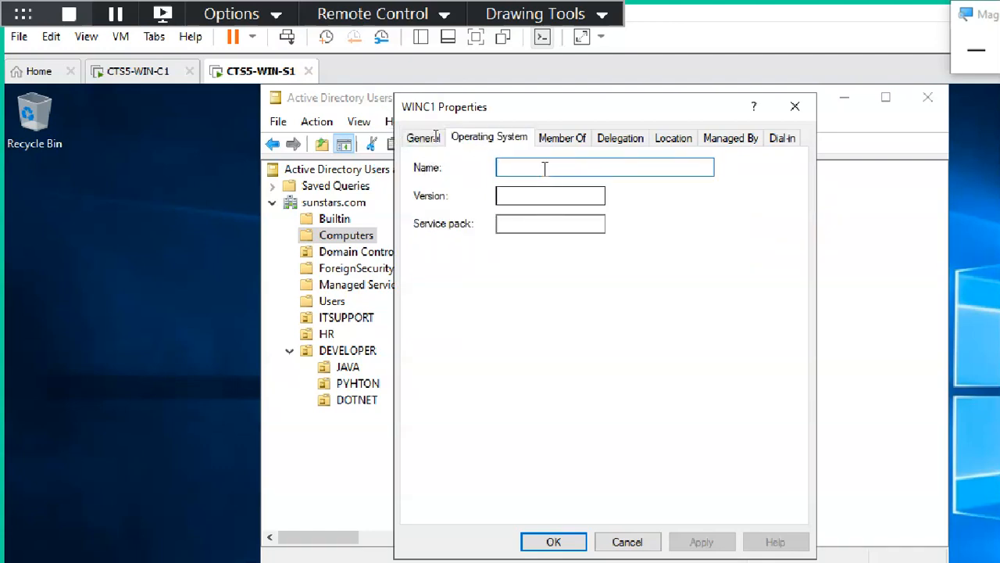
click(562, 139)
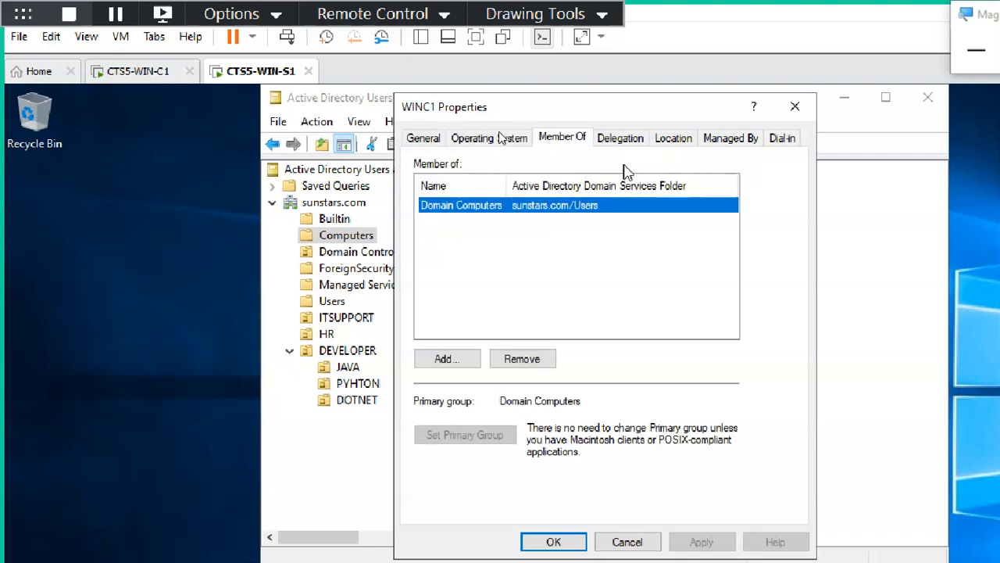
click(629, 139)
click(670, 141)
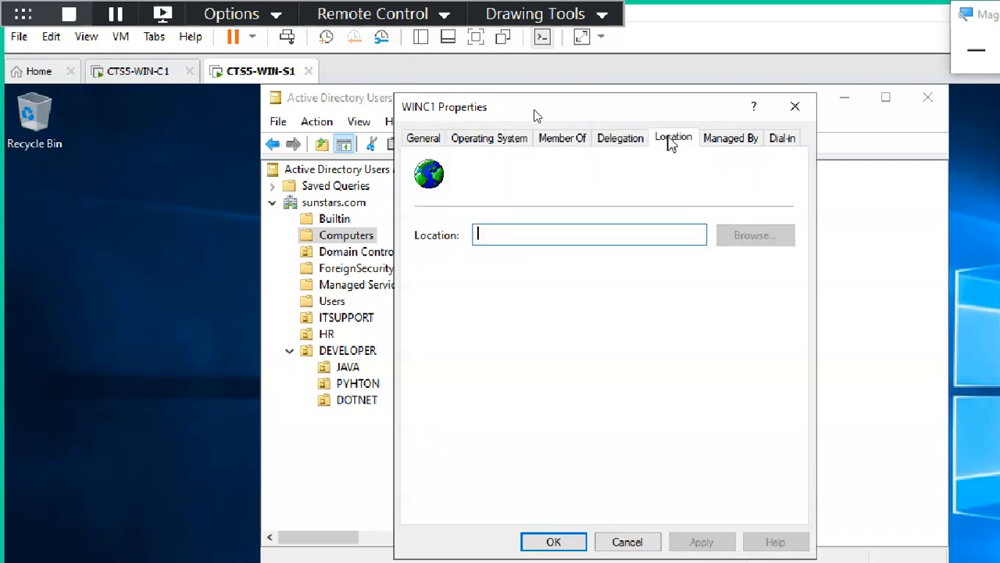
click(731, 141)
click(782, 140)
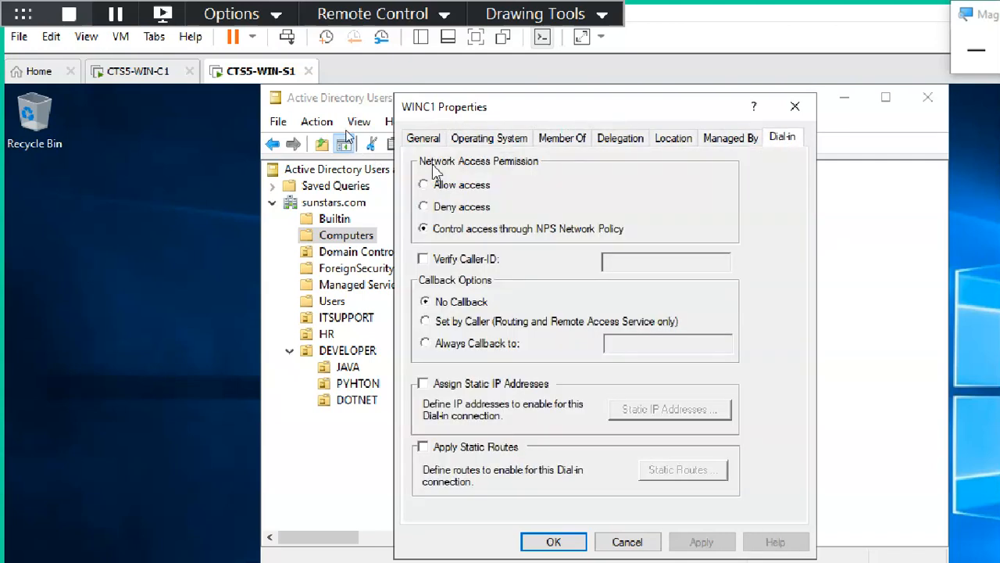
click(426, 139)
click(603, 248)
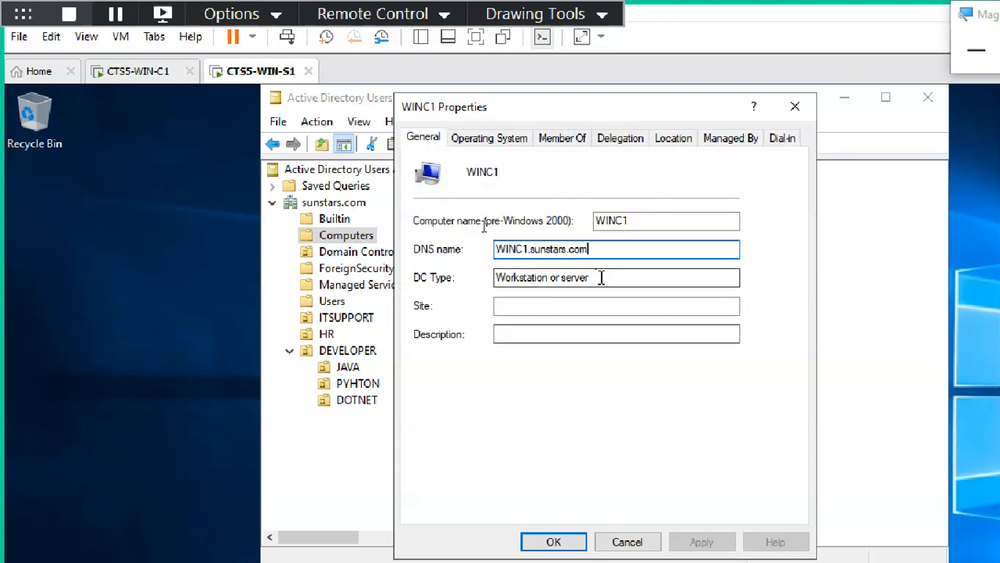
click(603, 279)
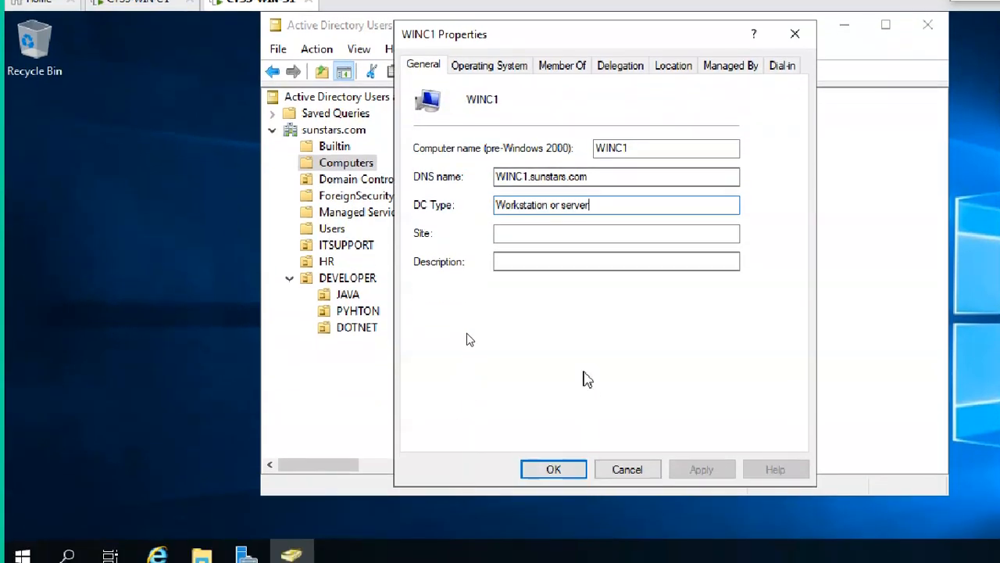
click(512, 66)
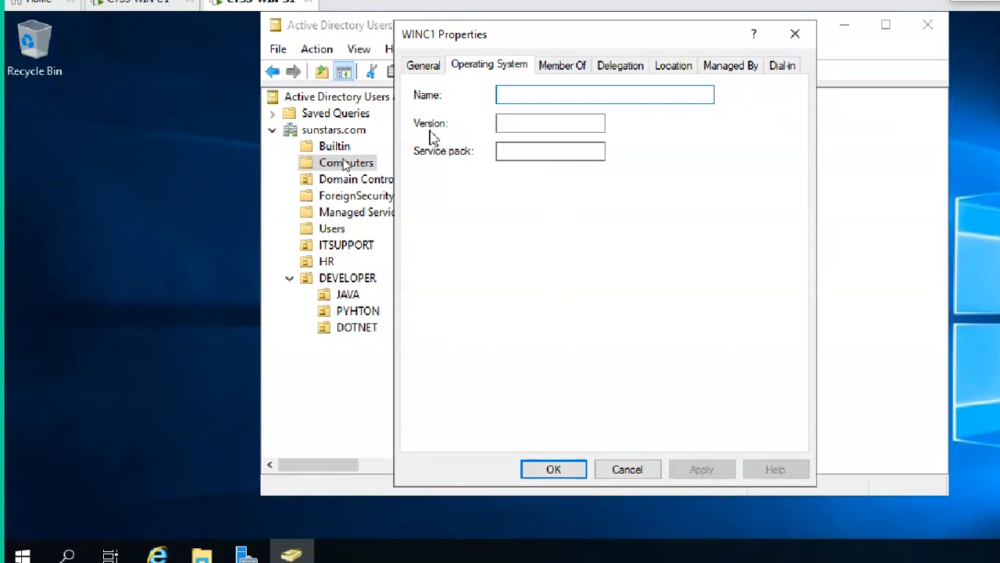
click(431, 69)
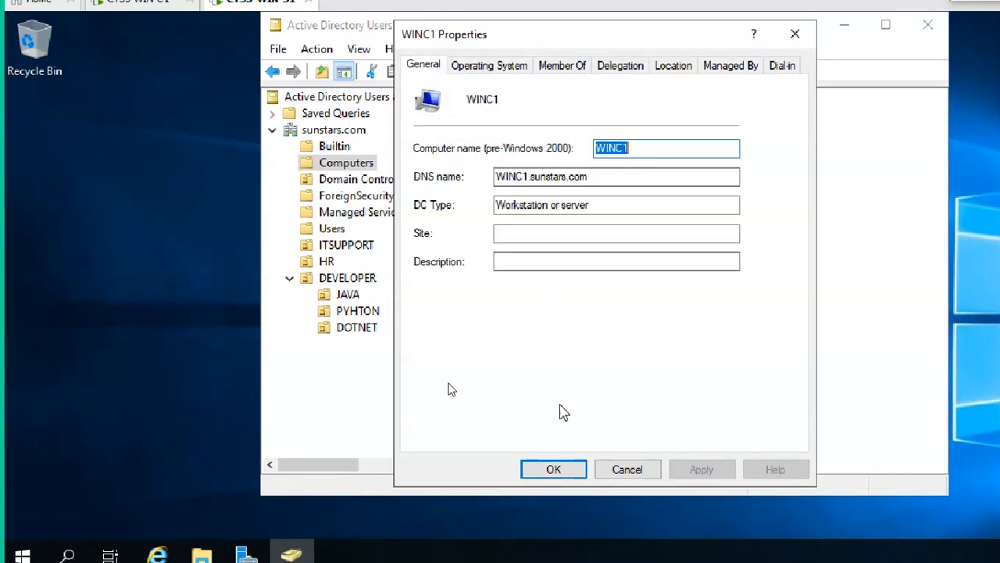
click(561, 472)
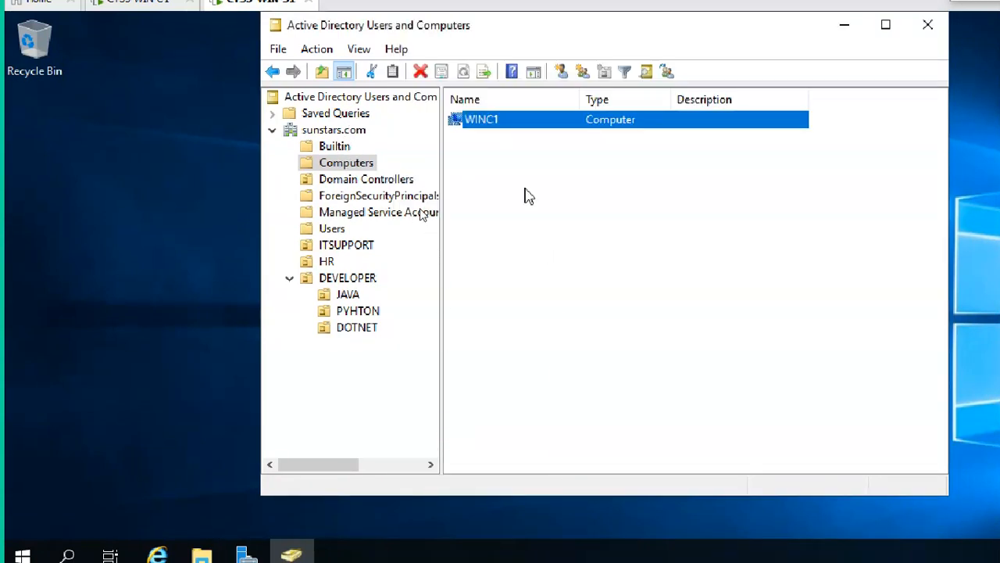
click(483, 131)
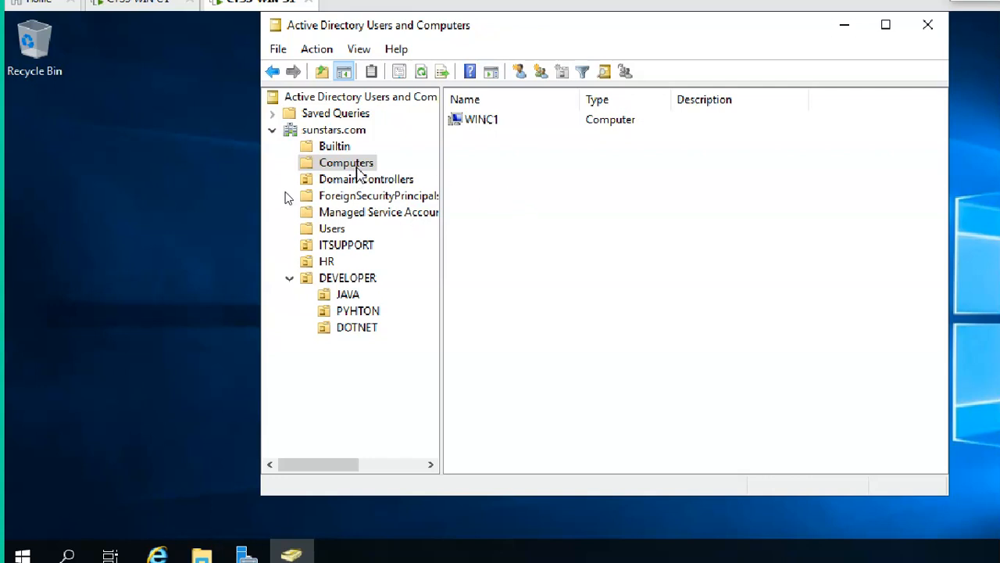
Refresh sunstars.com to confirm WINC1 is still in Computers, then view the booting CTS5-WIN-C1 console.
click(500, 123)
click(332, 131)
click(422, 72)
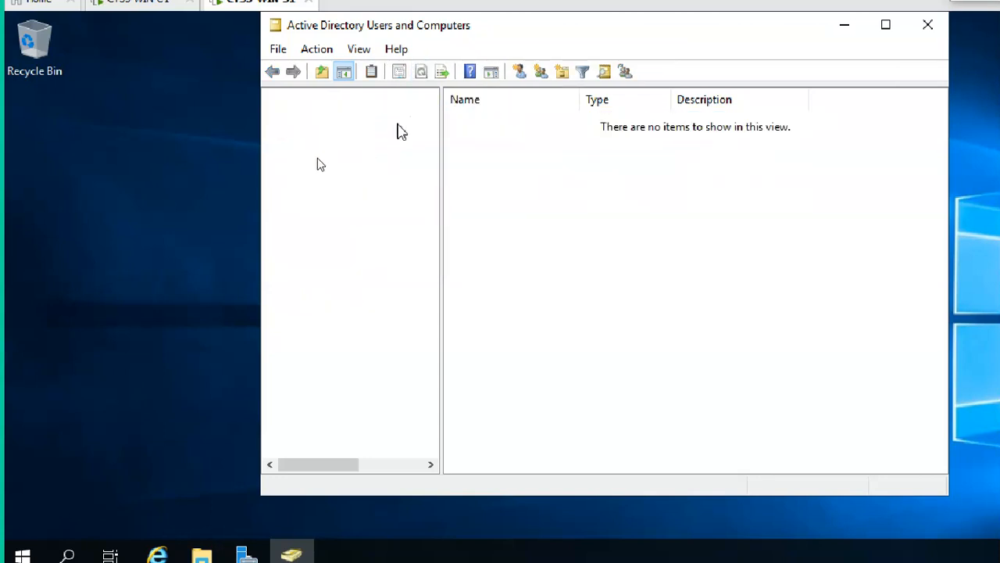
click(348, 164)
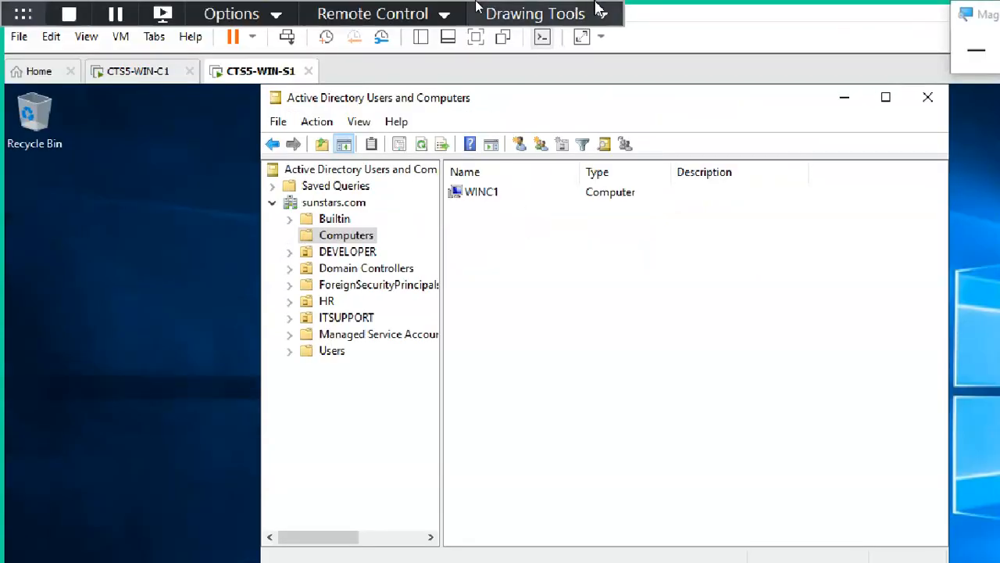
click(136, 71)
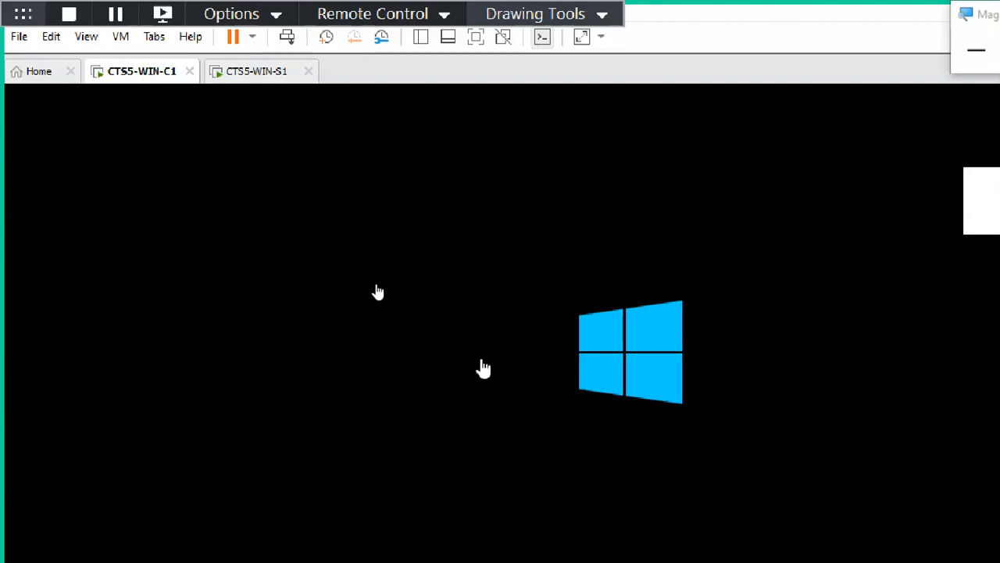
click(261, 75)
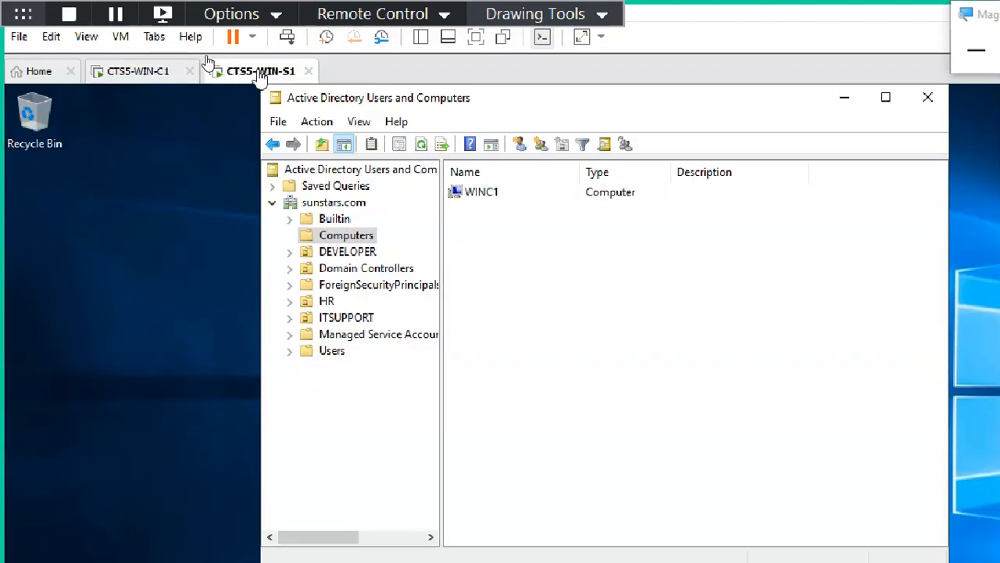
click(148, 70)
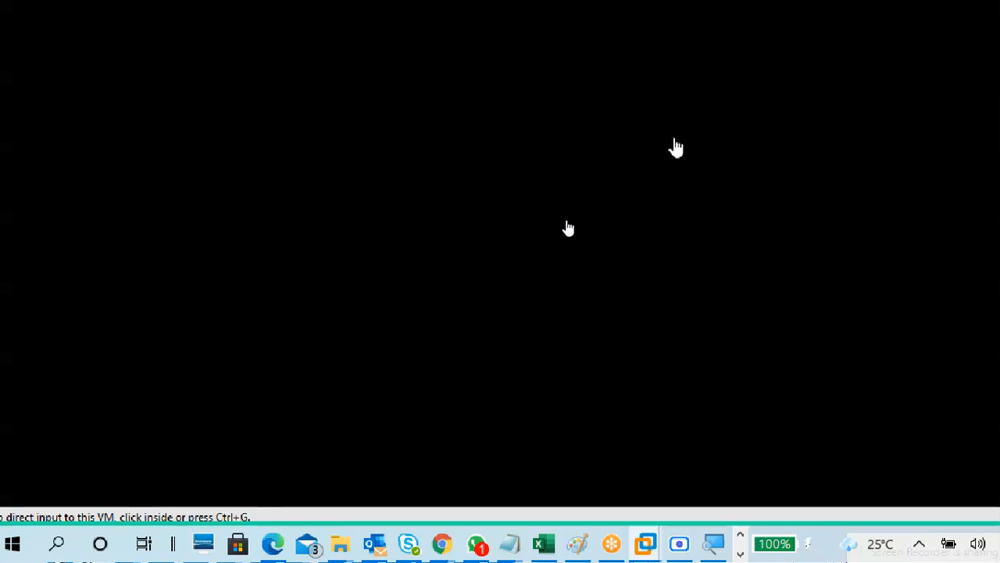
mouse_move(877, 31)
mouse_down()
mouse_move(849, 55)
mouse_move(859, 41)
mouse_up()
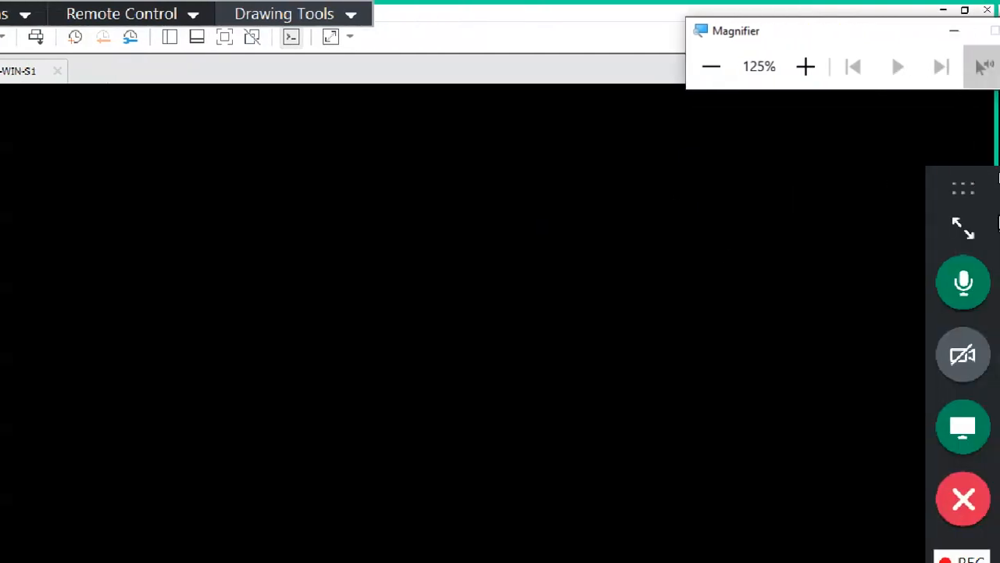
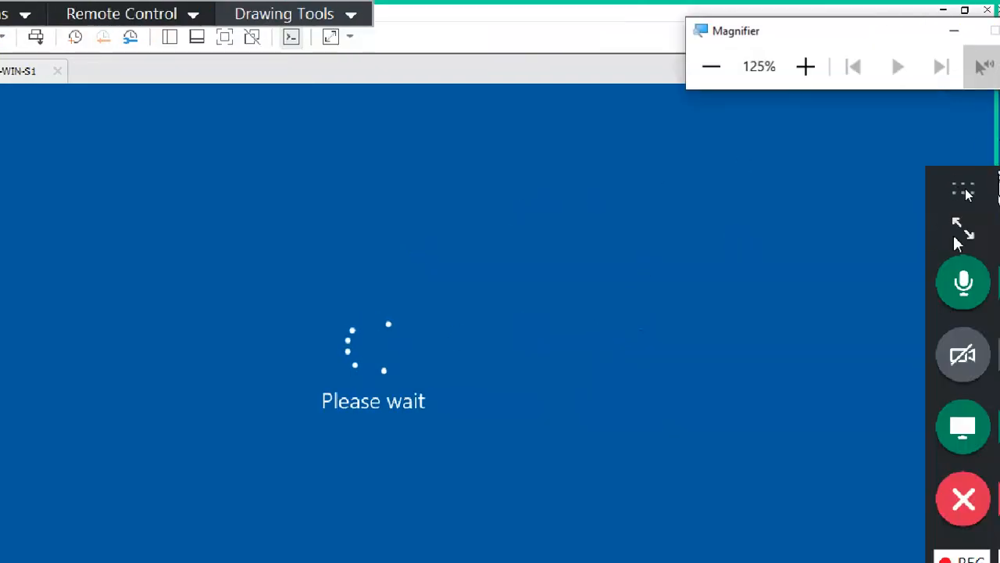
Read the latest meeting chat message while the VM restarts, then close chat and collapse the panel.
click(964, 233)
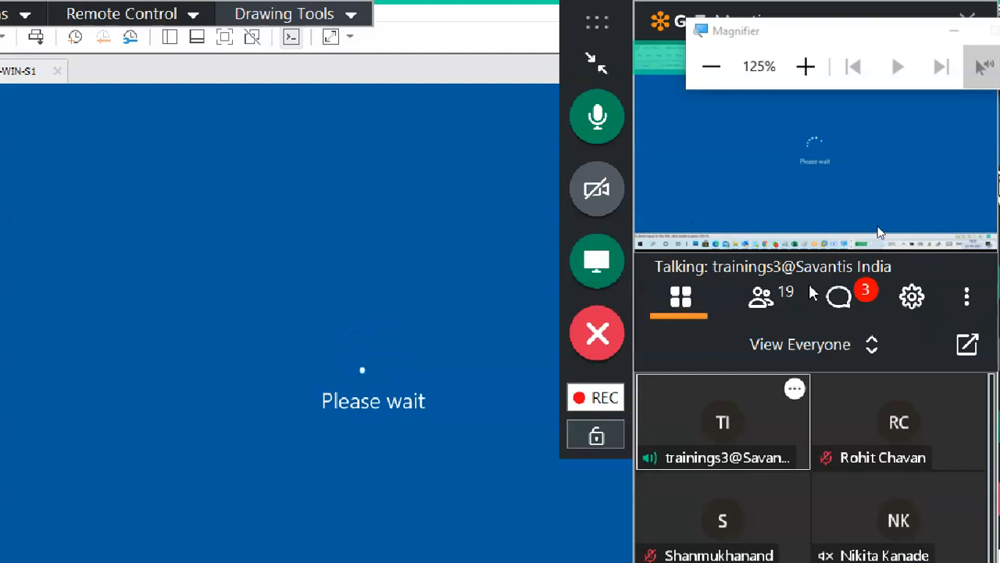
click(836, 300)
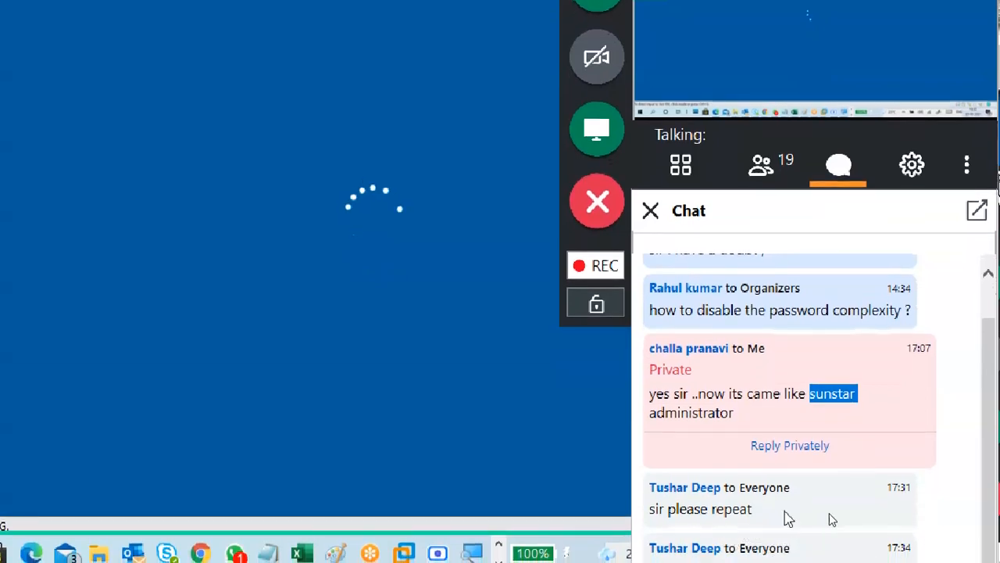
drag(788, 516, 703, 497)
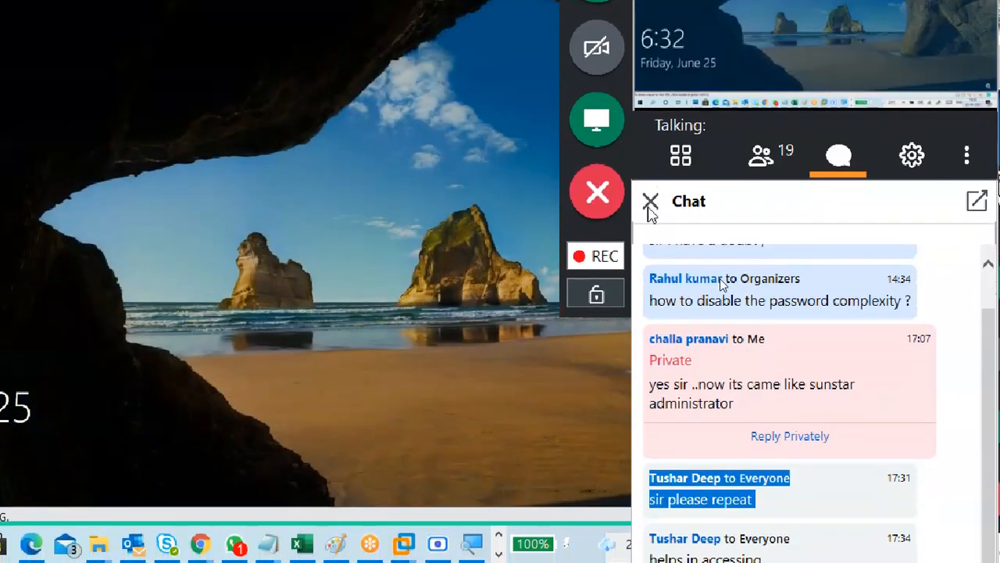
click(651, 211)
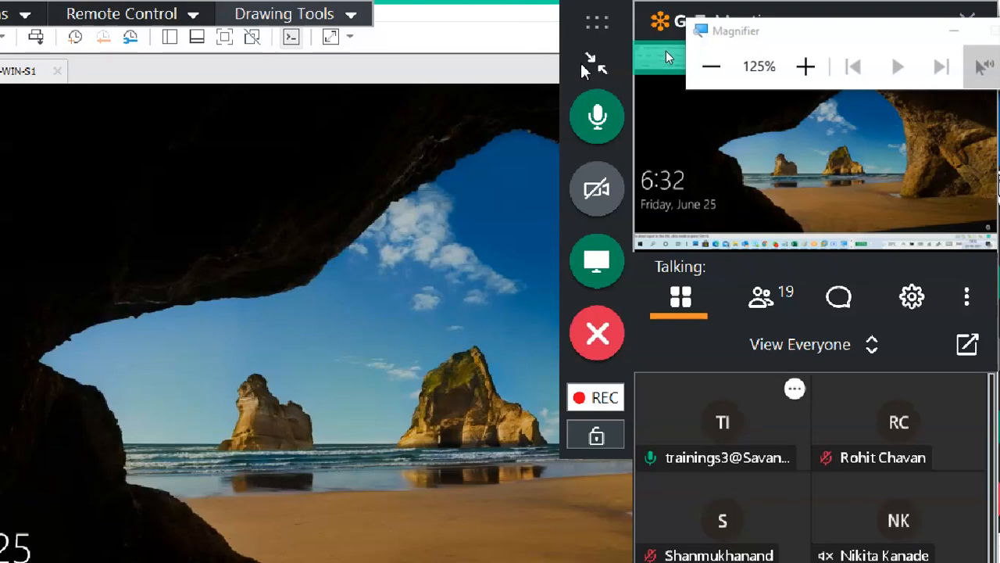
click(596, 64)
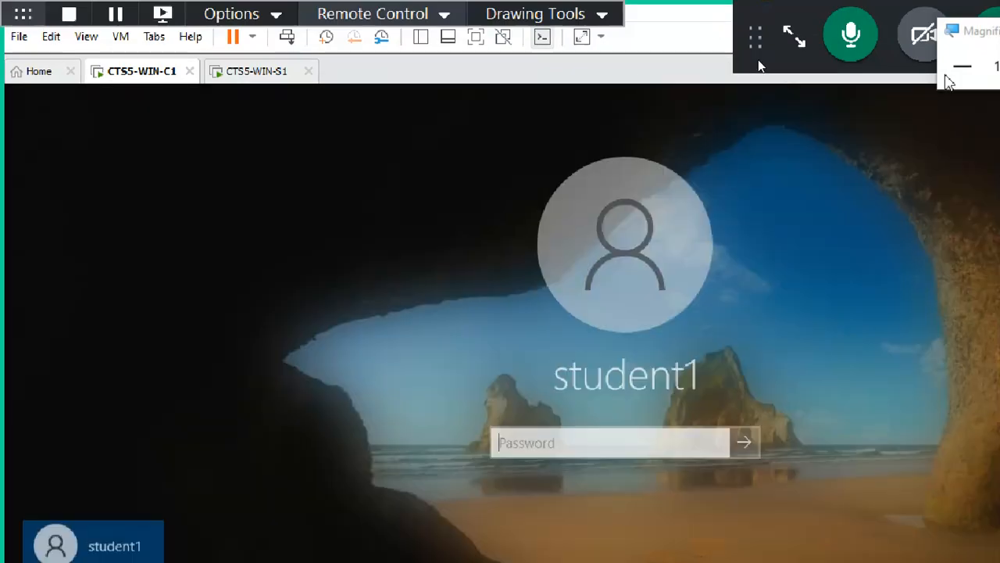
Dismiss the CTS5-WIN-C1 lock screen, magnify the view, and choose Other user for SUNSTARS sign-in.
click(962, 66)
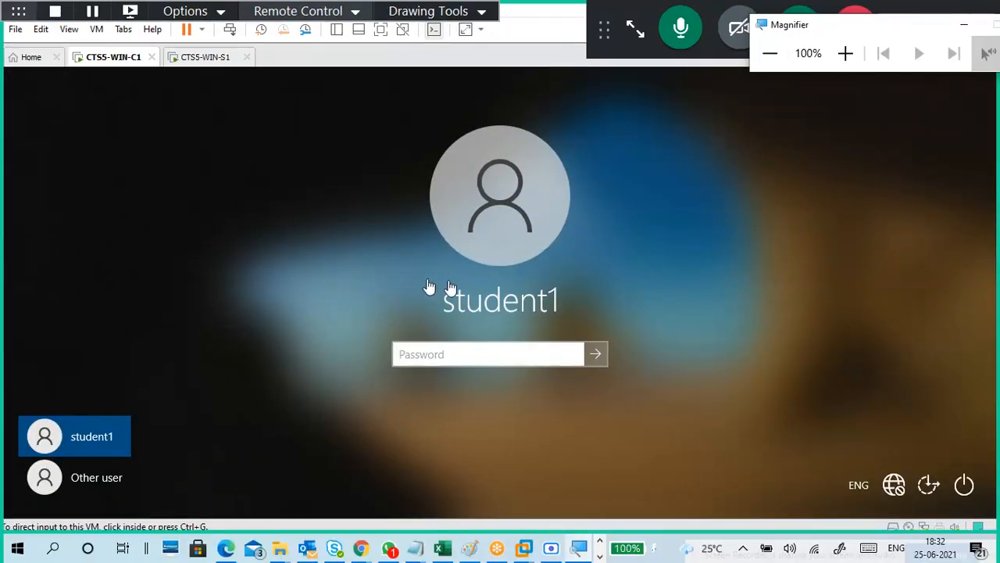
click(842, 55)
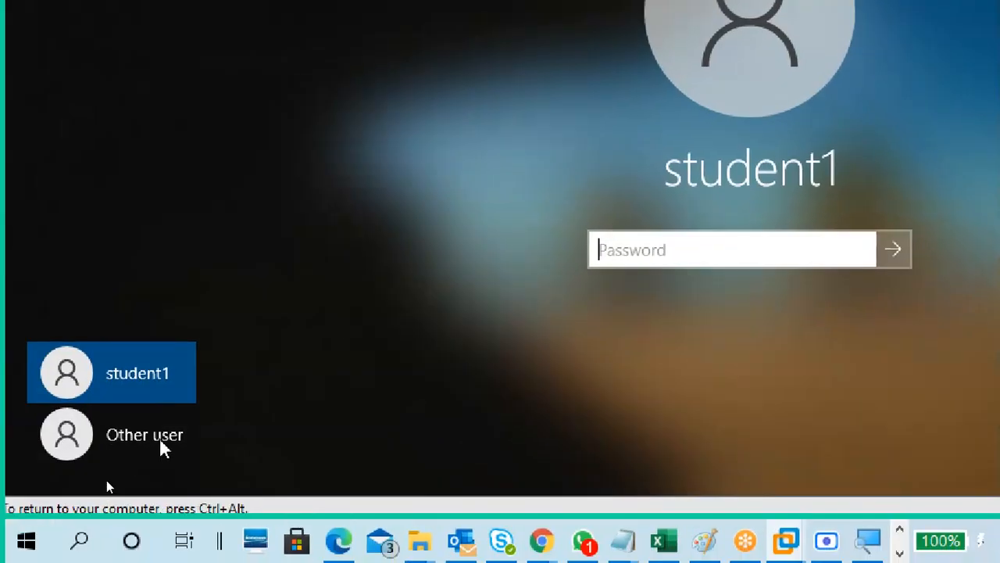
click(153, 445)
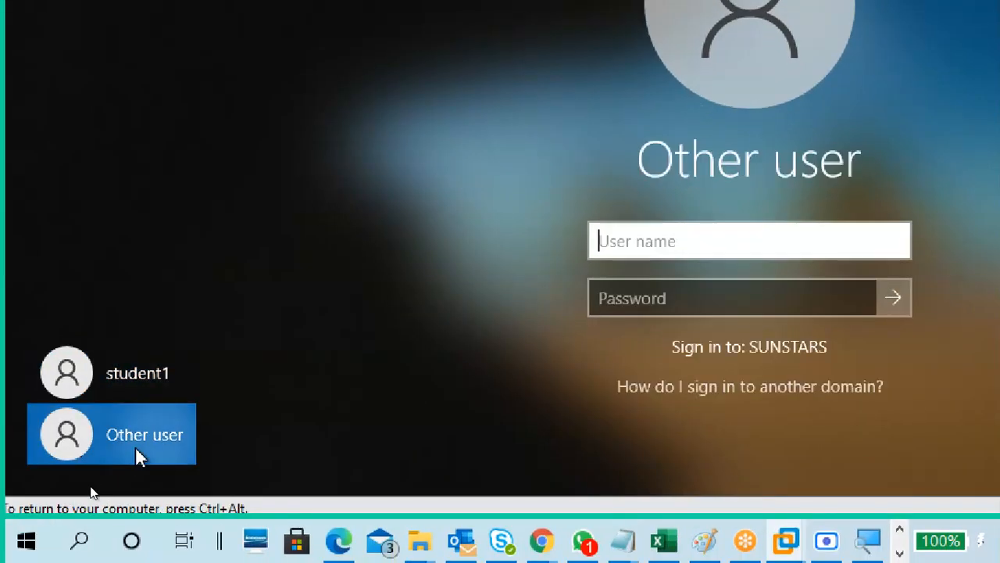
click(137, 441)
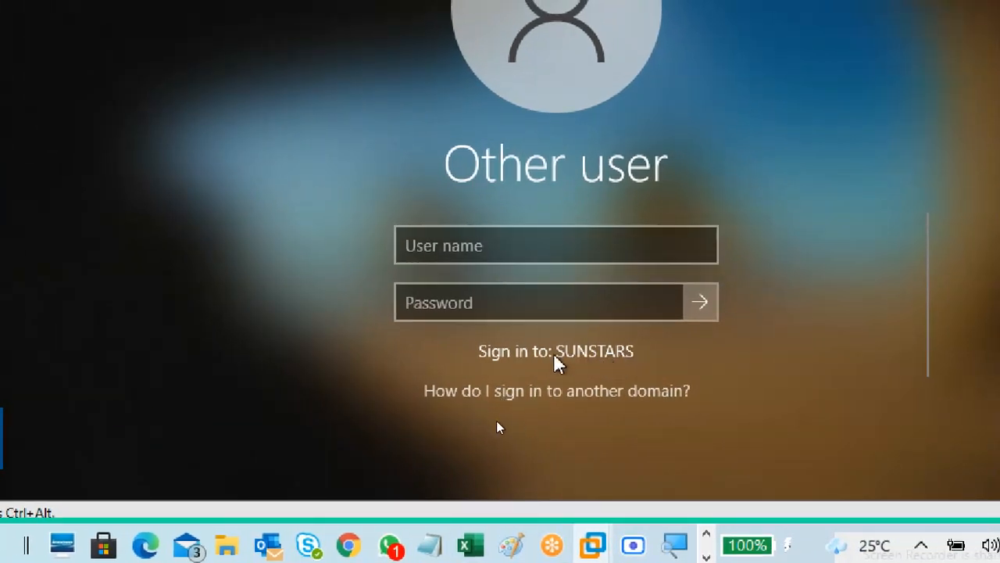
Enter the domain user's name and account password in the SUNSTARS Other user form.
click(562, 245)
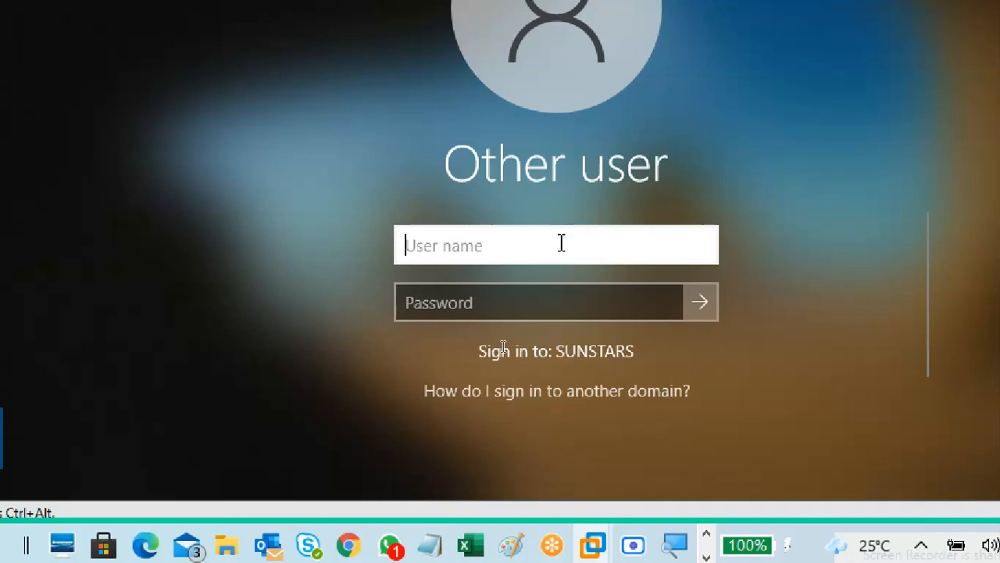
text(cha)
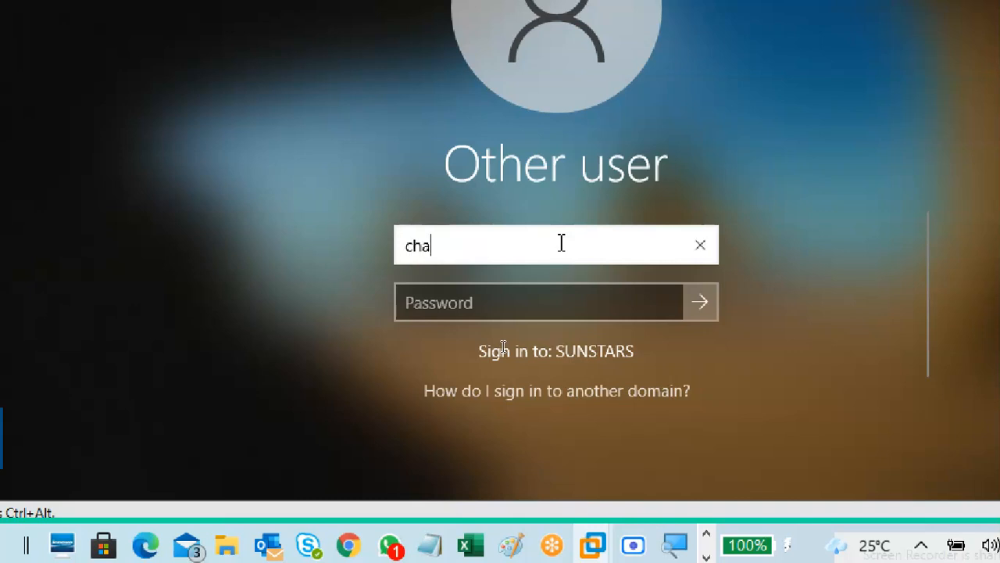
text(ndana)
key(Tab)
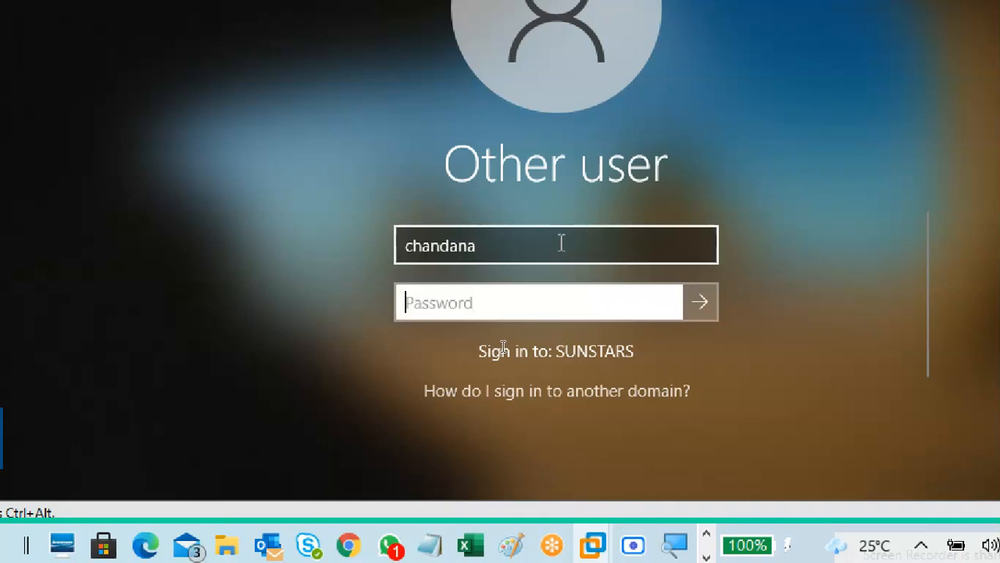
text(••••••)
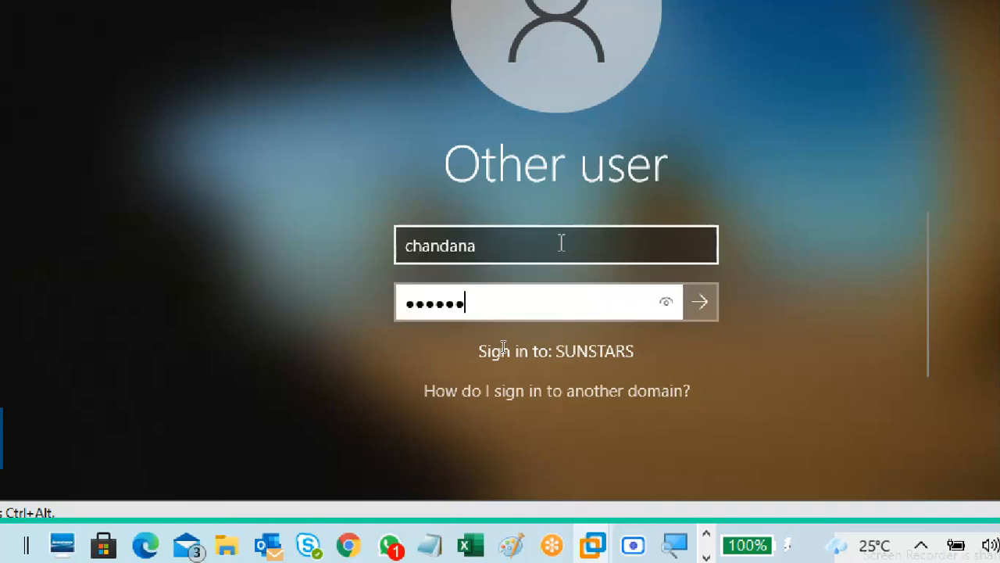
text(•••)
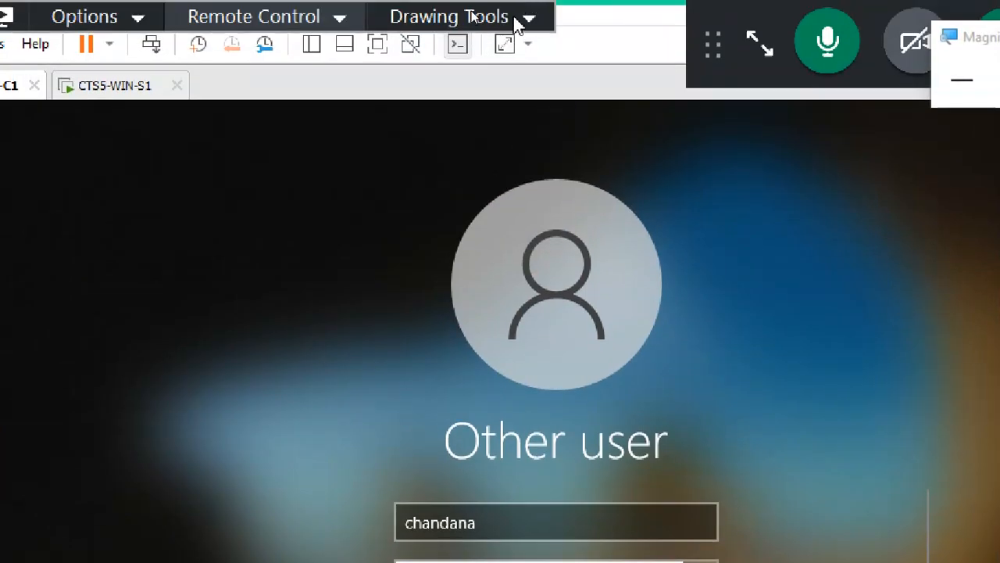
click(515, 23)
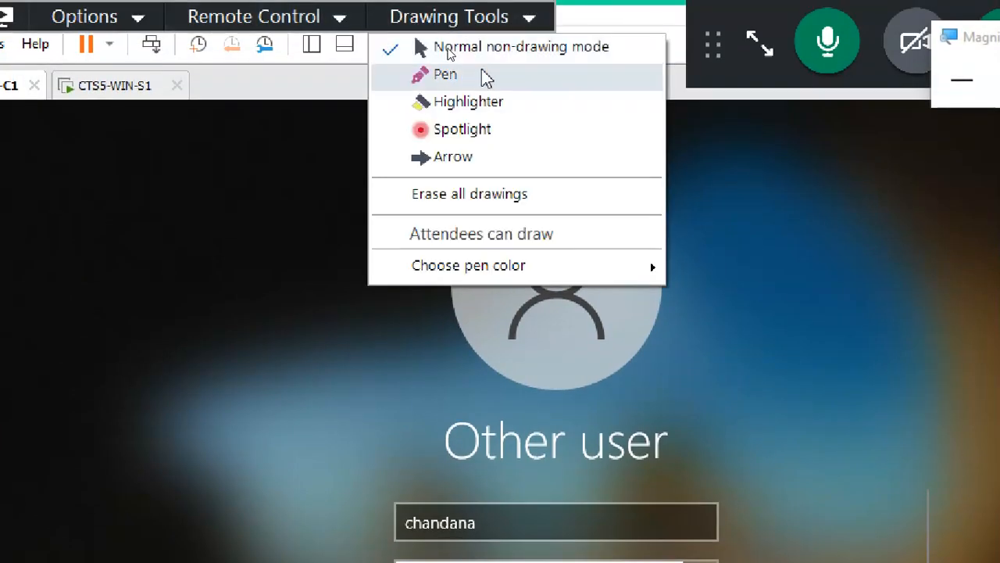
click(480, 74)
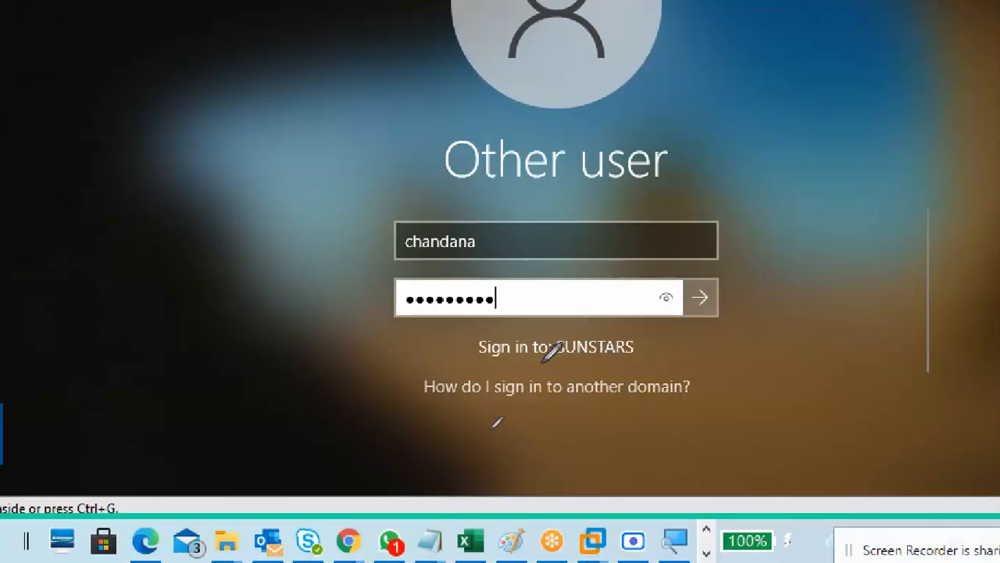
mouse_move(539, 361)
mouse_down()
mouse_move(655, 362)
mouse_move(658, 335)
mouse_up()
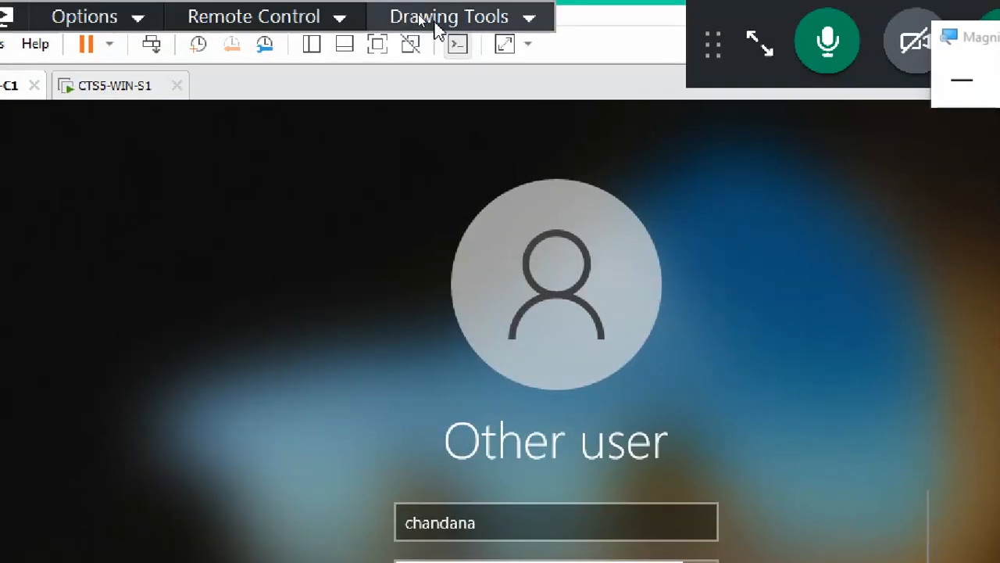
click(428, 22)
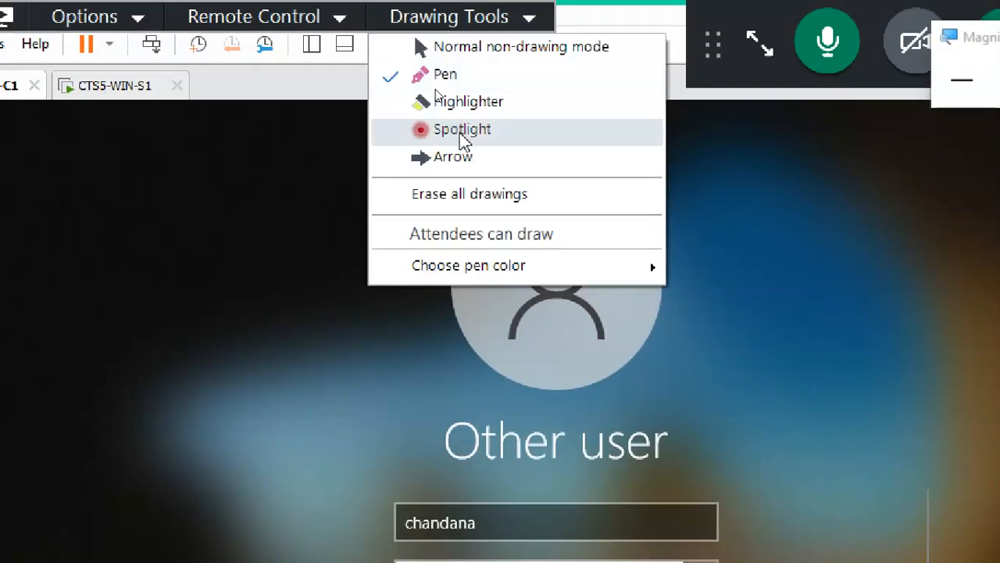
click(407, 203)
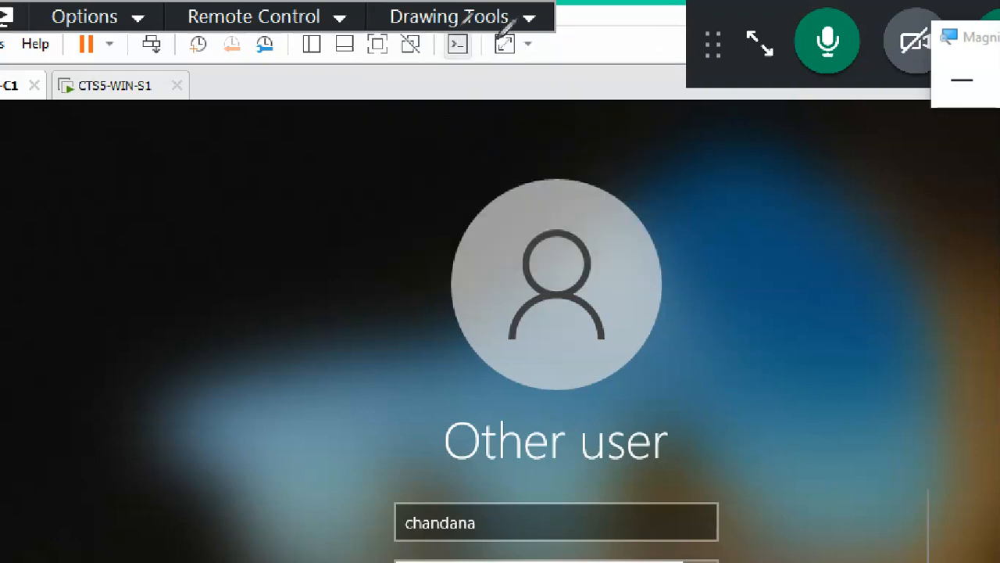
click(462, 18)
click(487, 48)
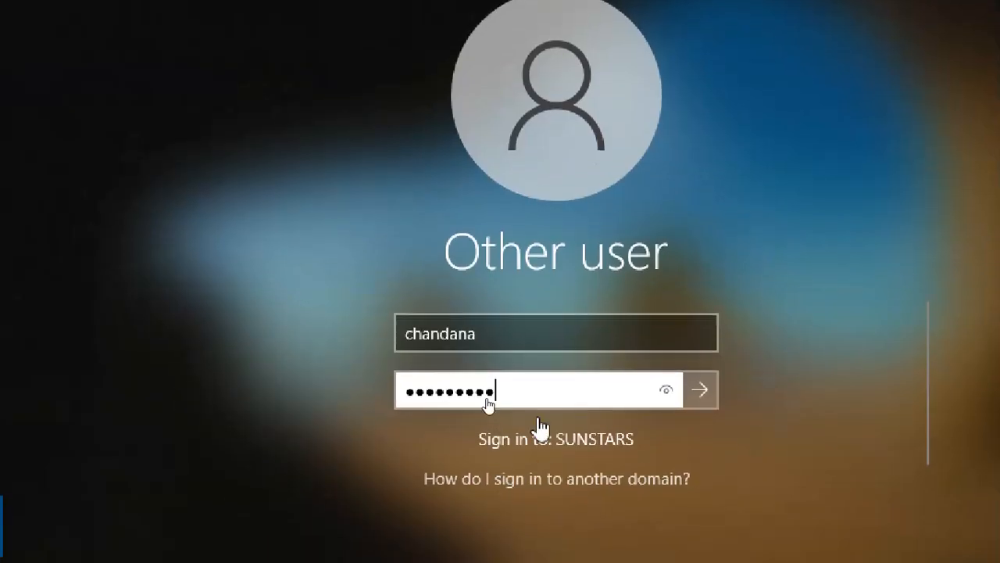
click(518, 518)
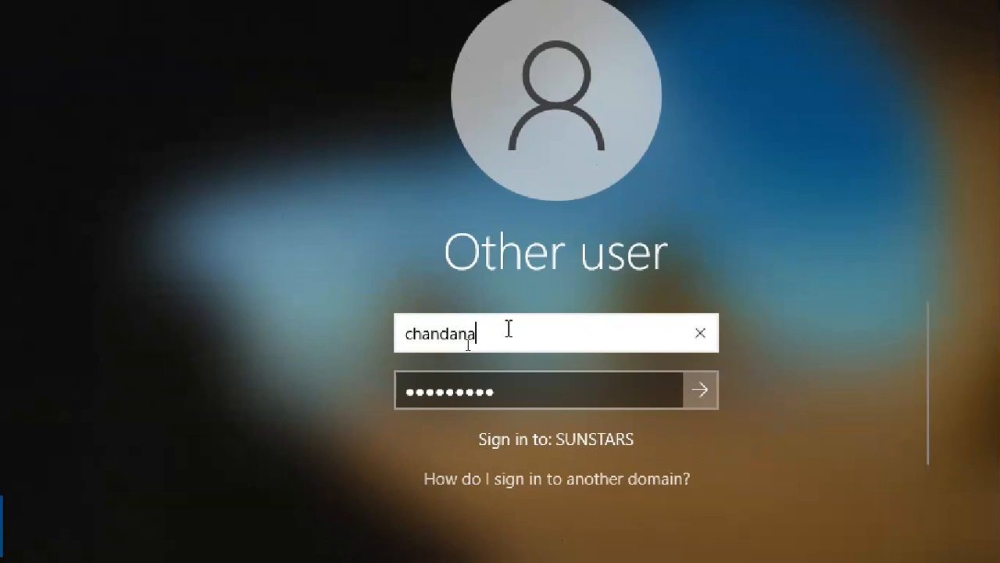
text(@sun)
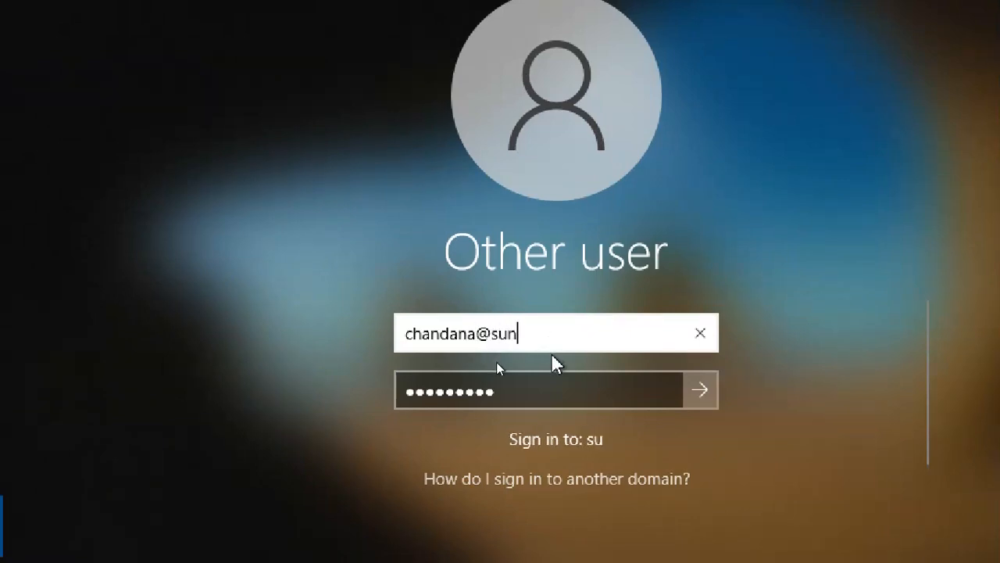
text(stars.com)
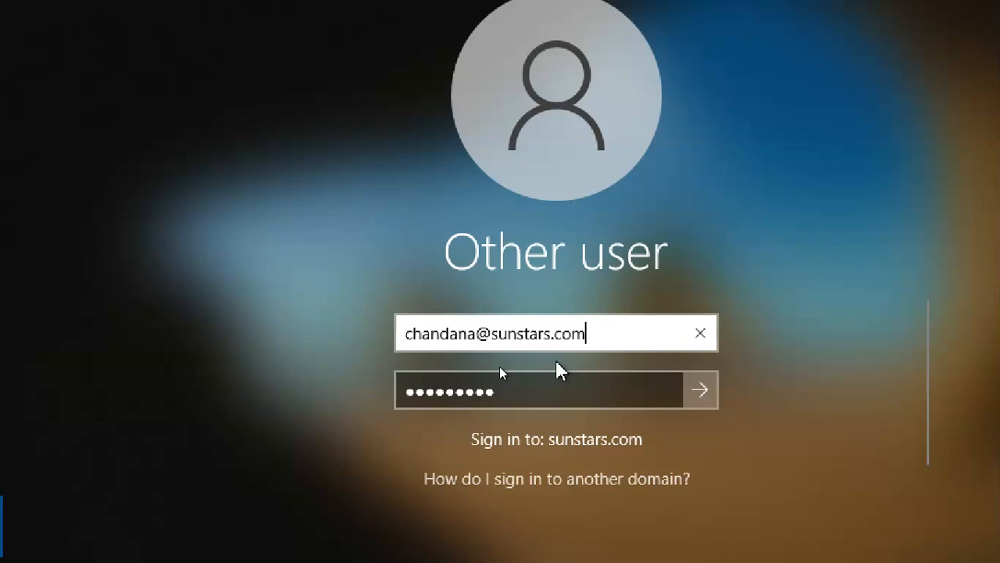
key(BackSpace)
key(BackSpace)
key(BackSpace)
key(BackSpace)
key(BackSpace)
key(BackSpace)
key(BackSpace)
key(BackSpace)
key(BackSpace)
key(BackSpace)
key(BackSpace)
key(BackSpace)
key(BackSpace)
key(BackSpace)
key(BackSpace)
key(BackSpace)
key(BackSpace)
key(BackSpace)
key(BackSpace)
key(BackSpace)
key(BackSpace)
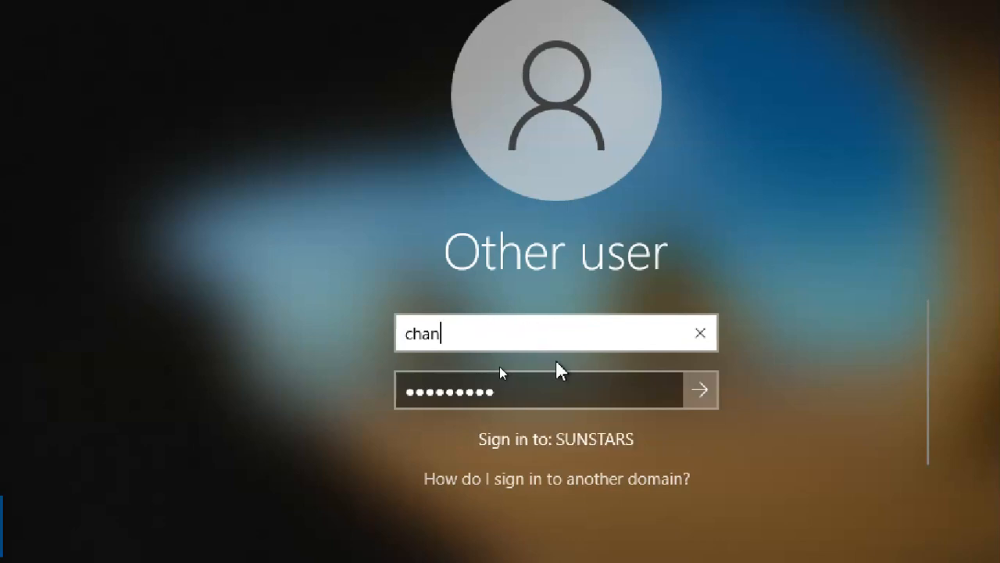
text(sunstars\)
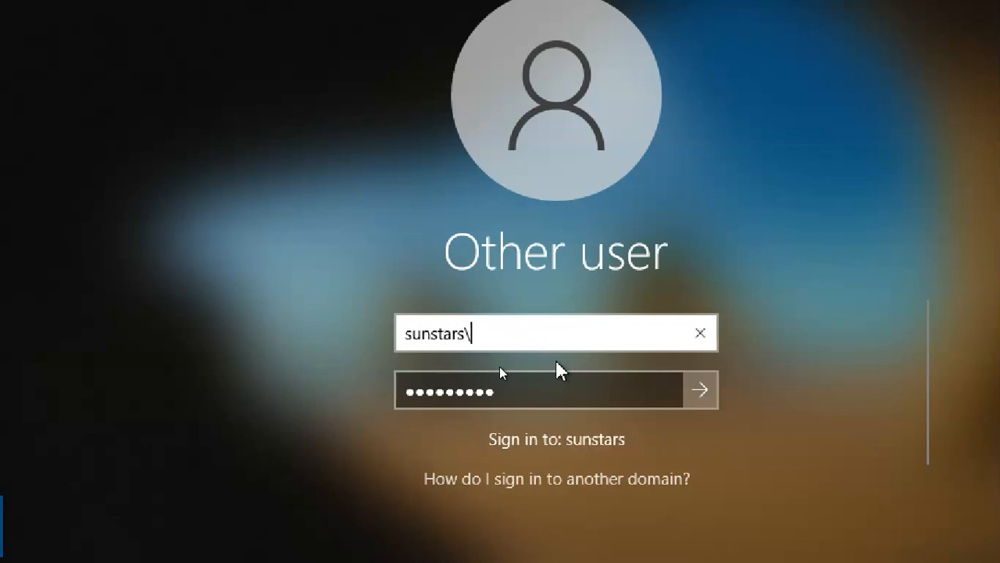
text(chandana)
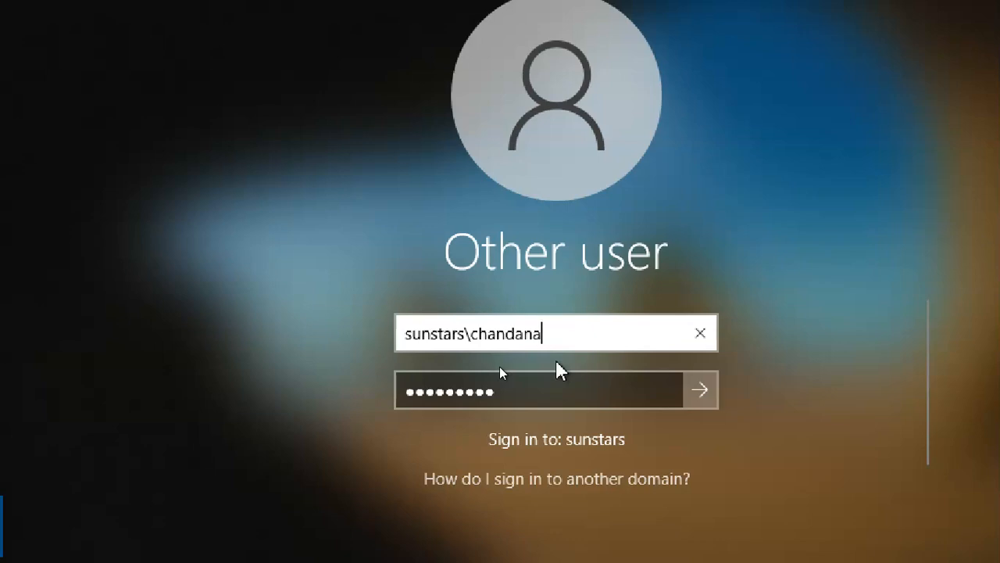
key(BackSpace)
key(BackSpace)
key(BackSpace)
key(BackSpace)
key(BackSpace)
key(BackSpace)
key(BackSpace)
key(BackSpace)
key(BackSpace)
key(BackSpace)
key(BackSpace)
key(BackSpace)
key(BackSpace)
key(BackSpace)
key(BackSpace)
key(BackSpace)
key(BackSpace)
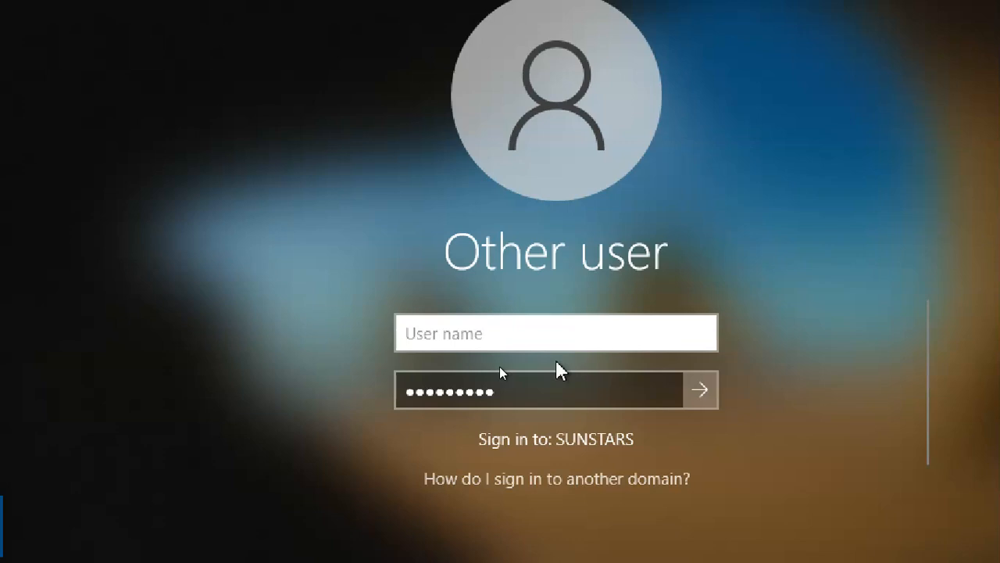
text(ad)
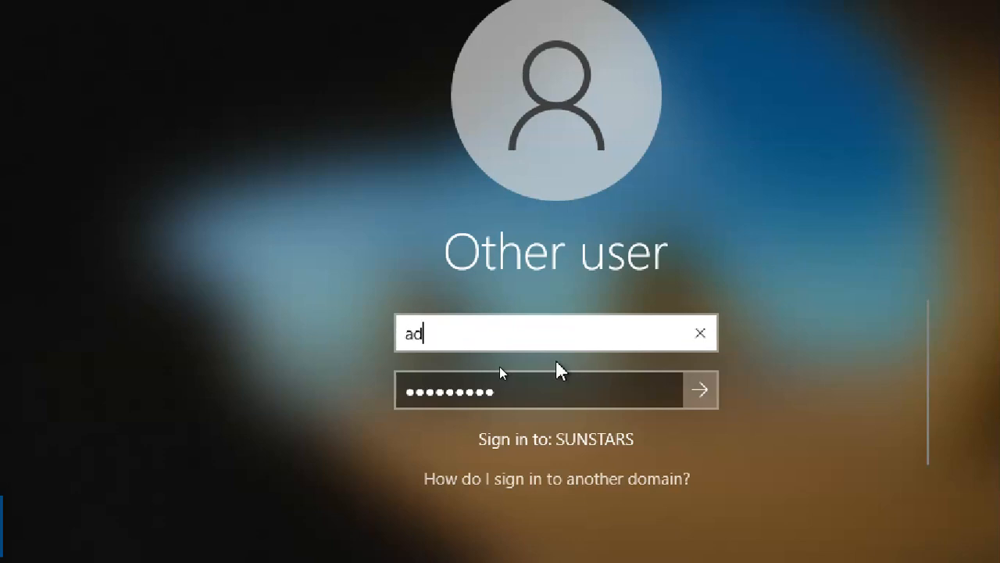
text(ministrator)
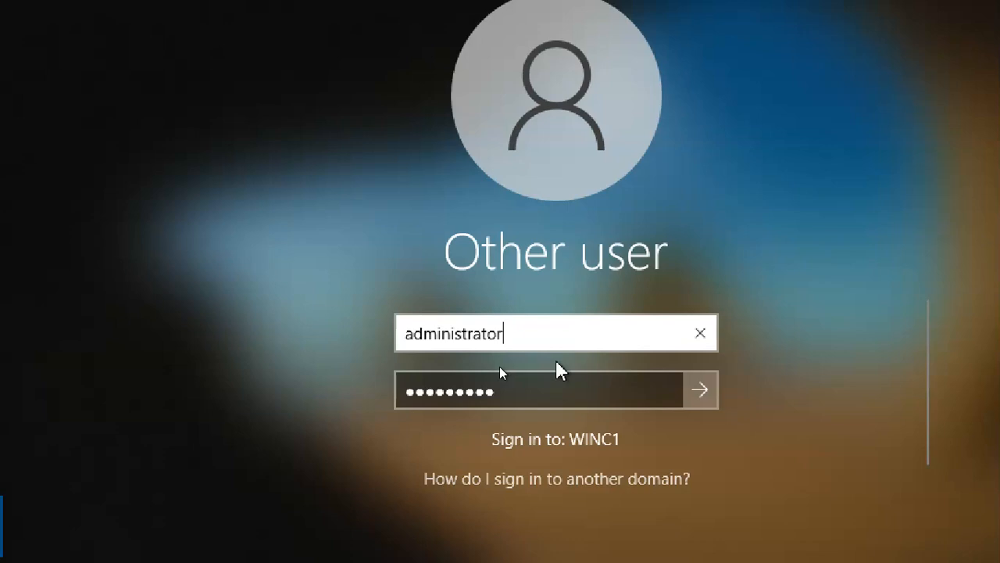
key(BackSpace)
key(BackSpace)
key(BackSpace)
key(BackSpace)
key(BackSpace)
key(BackSpace)
key(BackSpace)
key(BackSpace)
key(BackSpace)
key(BackSpace)
key(BackSpace)
key(BackSpace)
key(BackSpace)
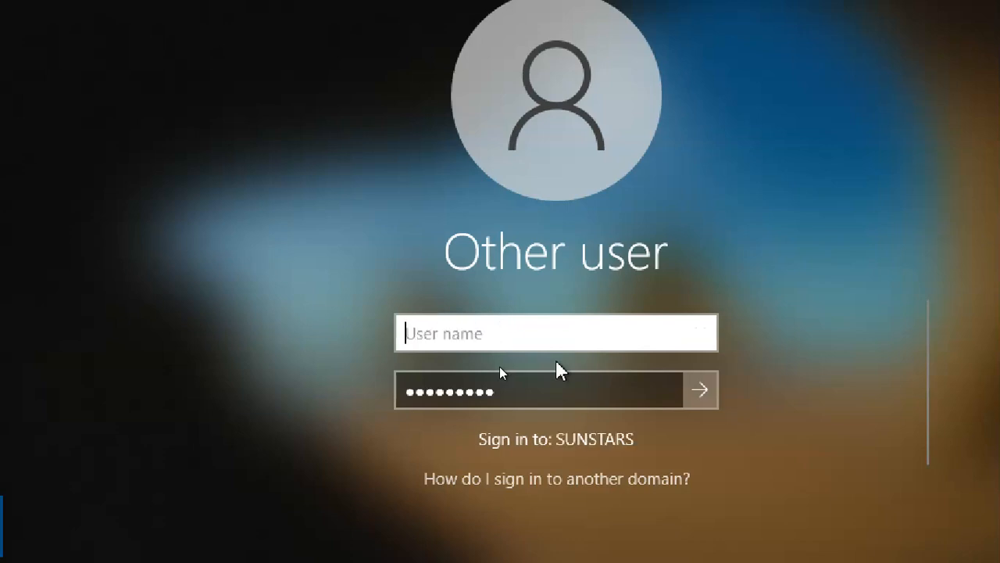
text(chan)
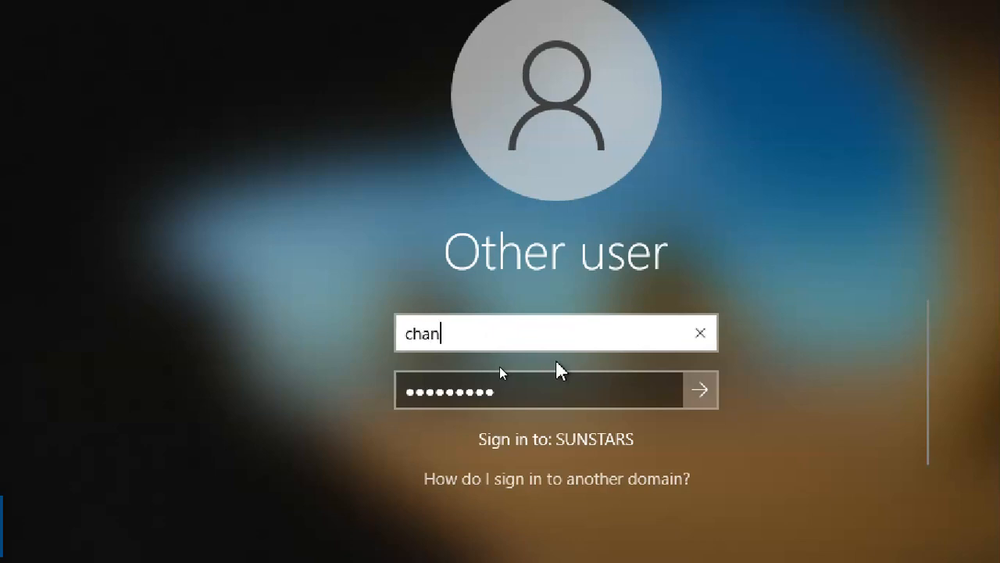
text(dana)
Submit the domain user's password to sign the client VM in to SUNSTARS.
click(649, 395)
click(651, 391)
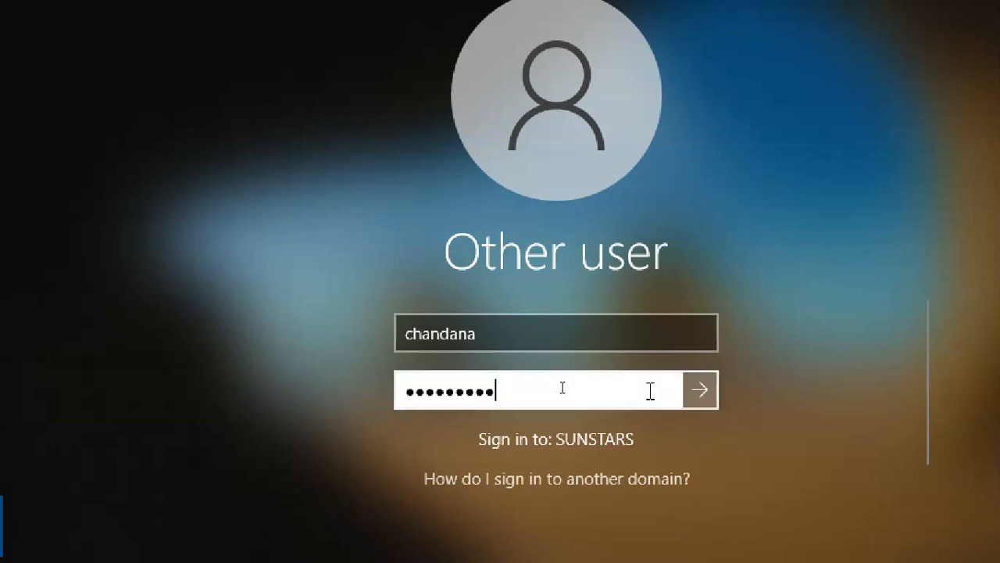
click(708, 400)
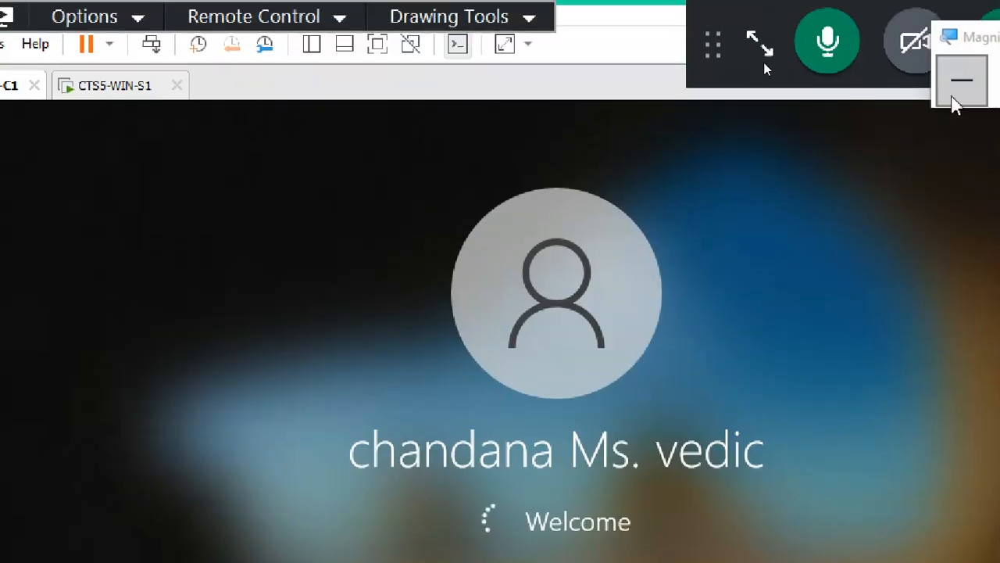
Reposition the meeting toolbar and bring up the CTS5-WIN-S1 server's Active Directory view.
click(956, 101)
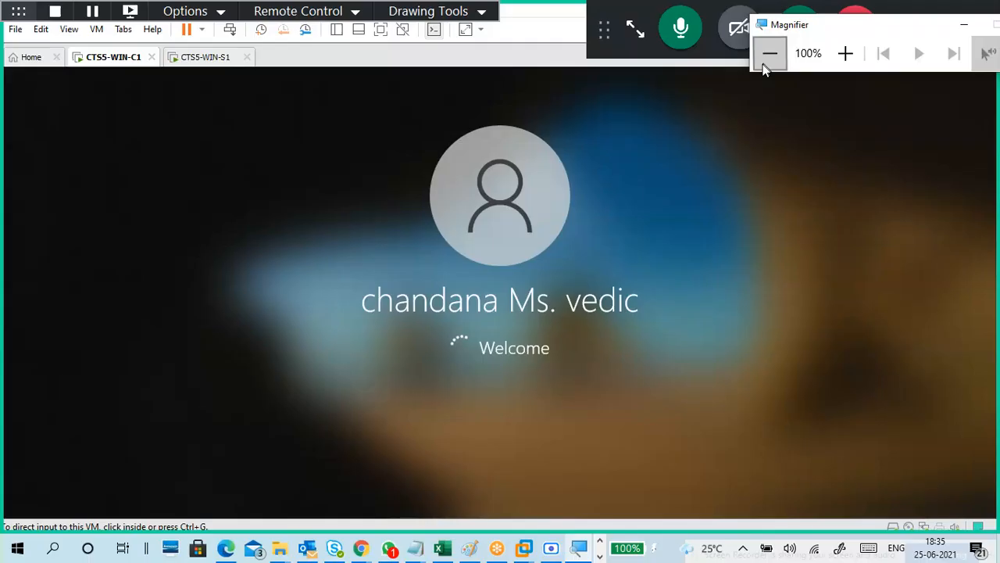
click(635, 31)
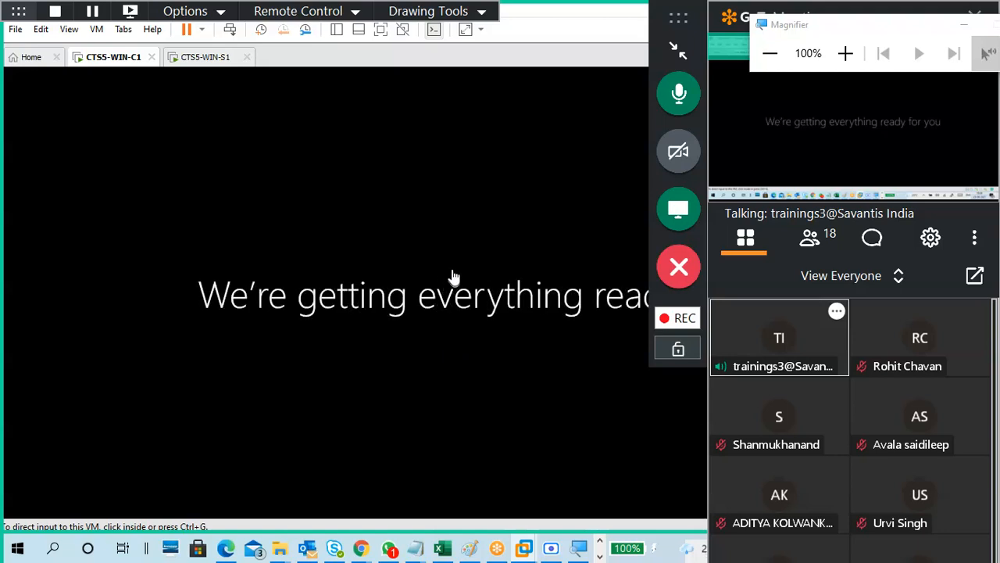
click(678, 48)
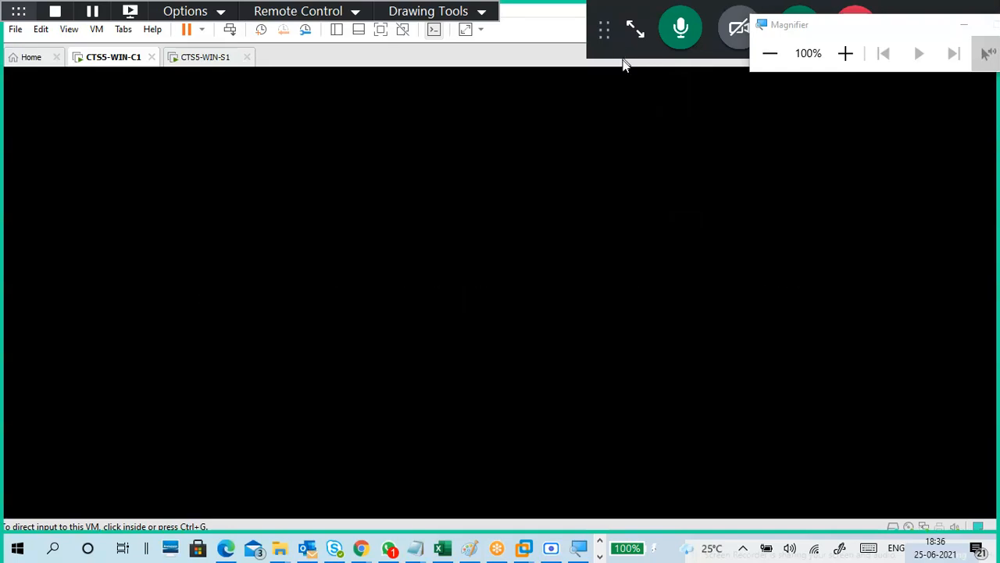
drag(616, 46, 891, 182)
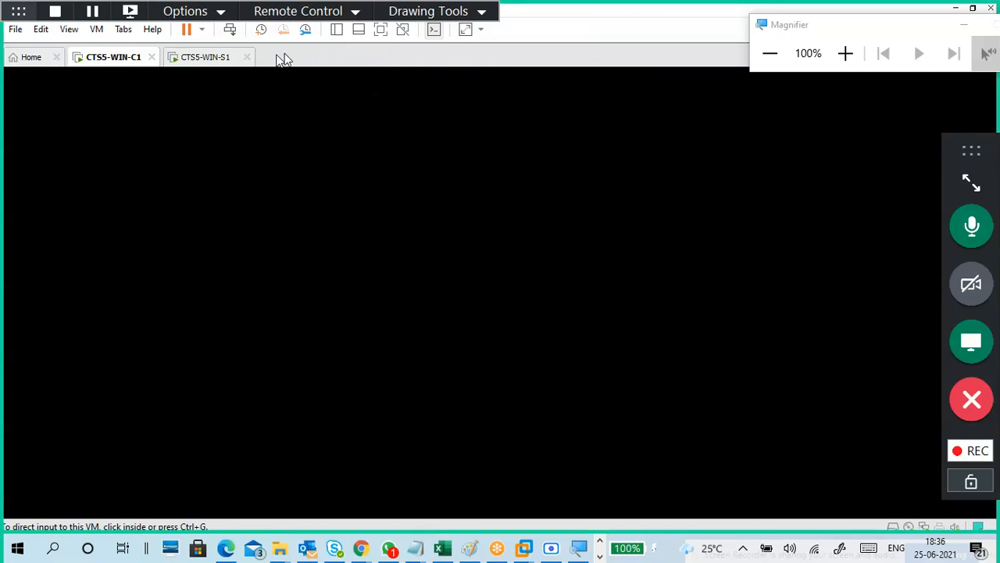
click(197, 59)
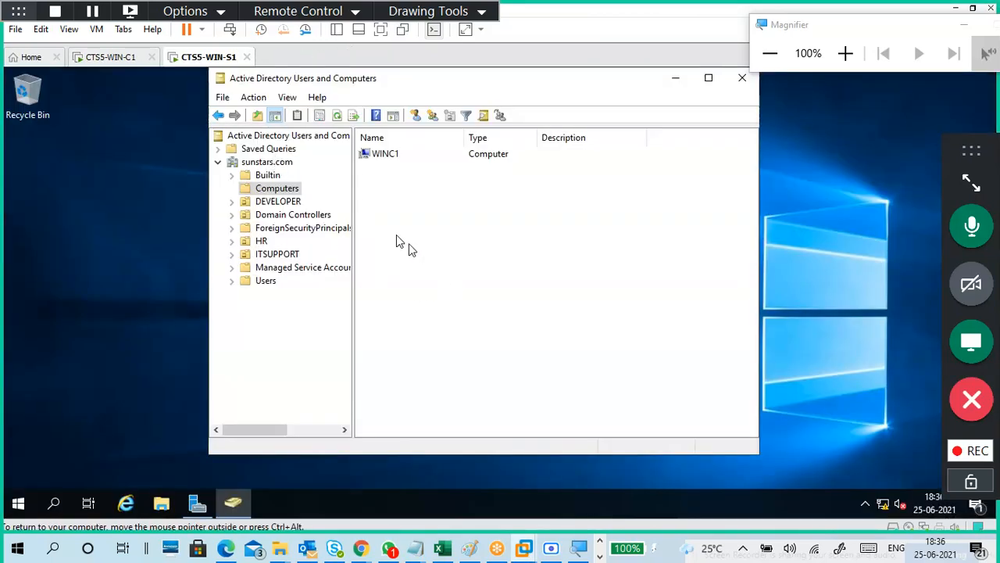
click(277, 176)
click(283, 190)
click(337, 117)
click(443, 12)
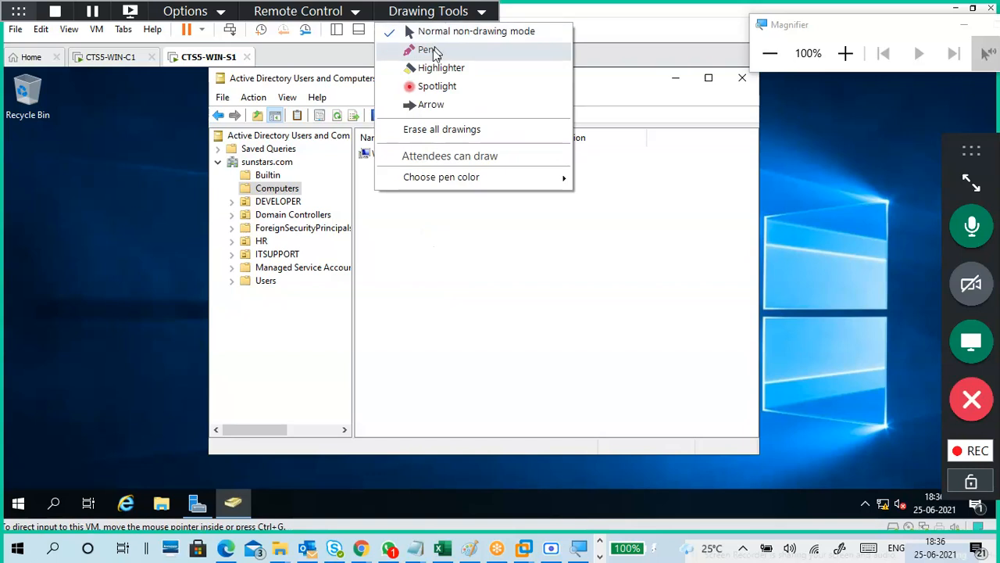
click(455, 258)
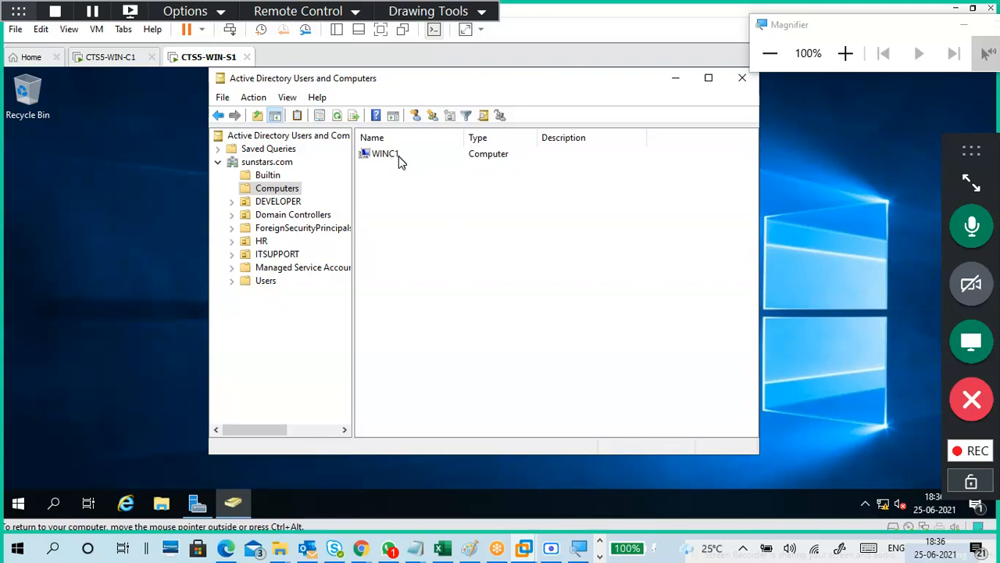
click(111, 57)
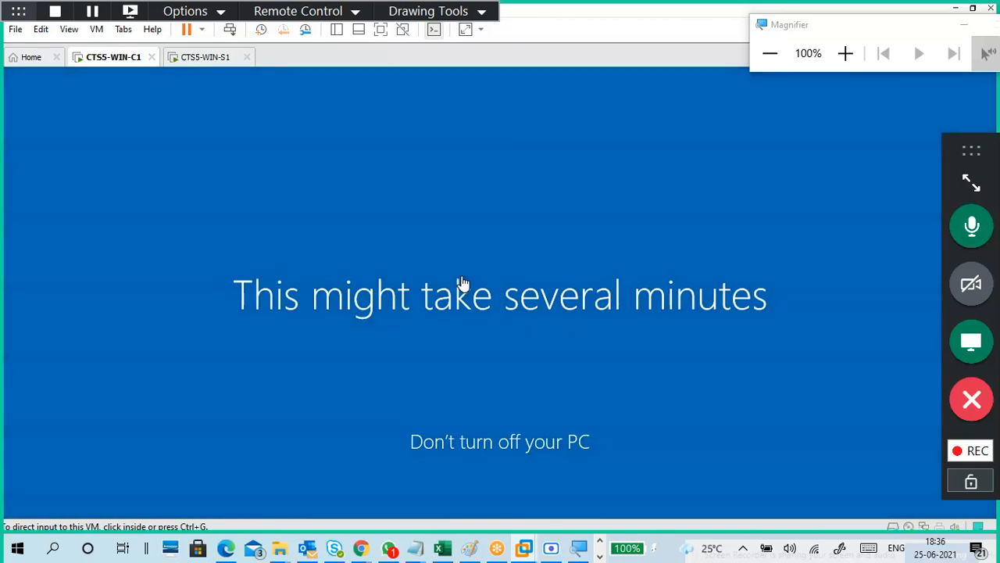
click(205, 57)
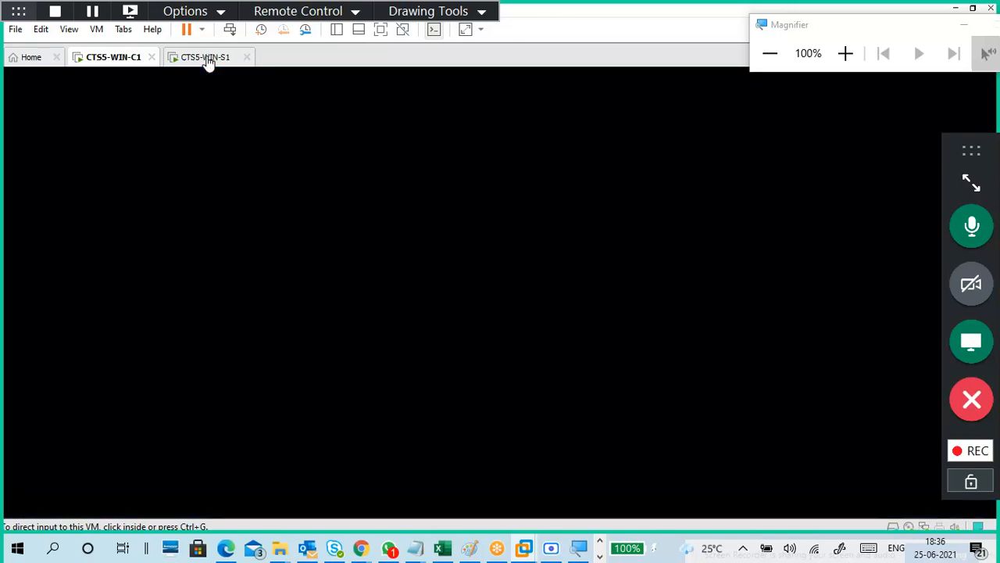
click(127, 59)
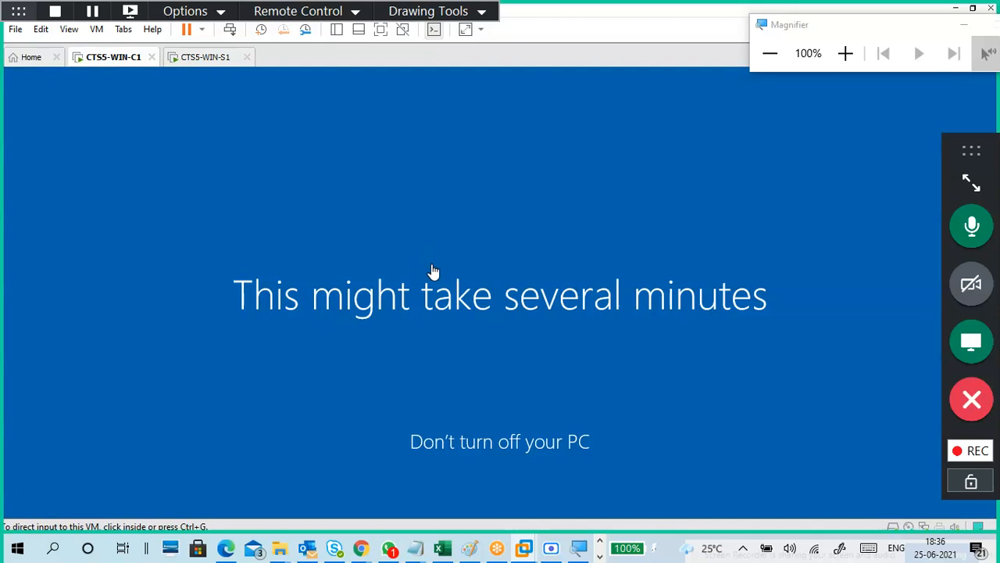
click(202, 59)
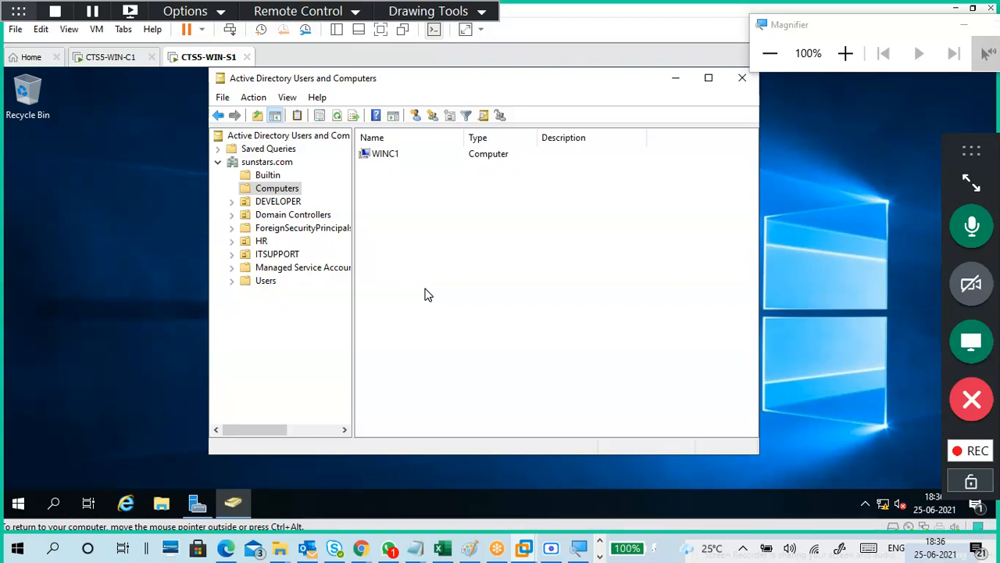
click(109, 57)
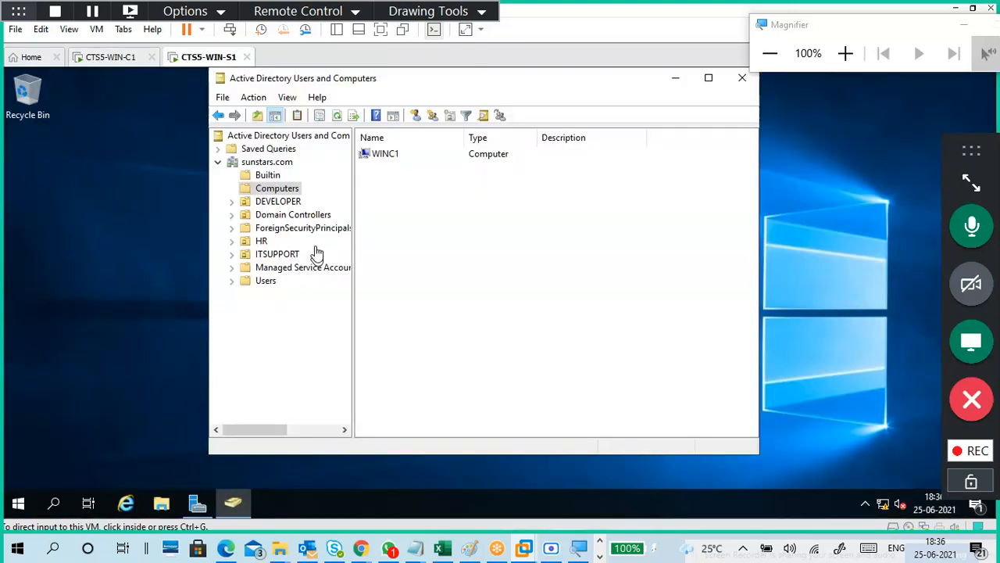
click(111, 57)
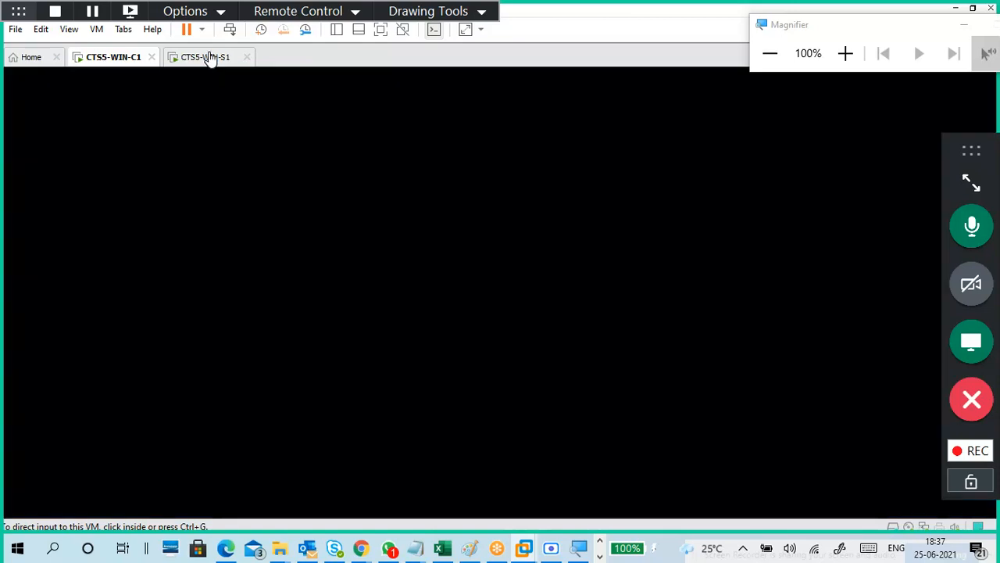
Toggle between the VM tabs, tidy the meeting panel, and settle on CTS5-WIN-S1 showing WINC1 under Computers.
click(209, 60)
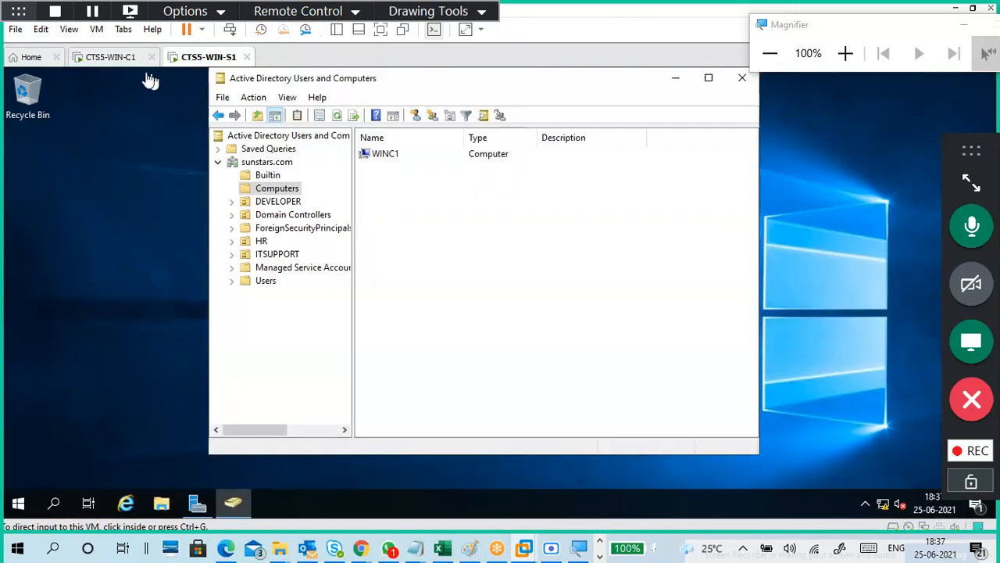
click(118, 60)
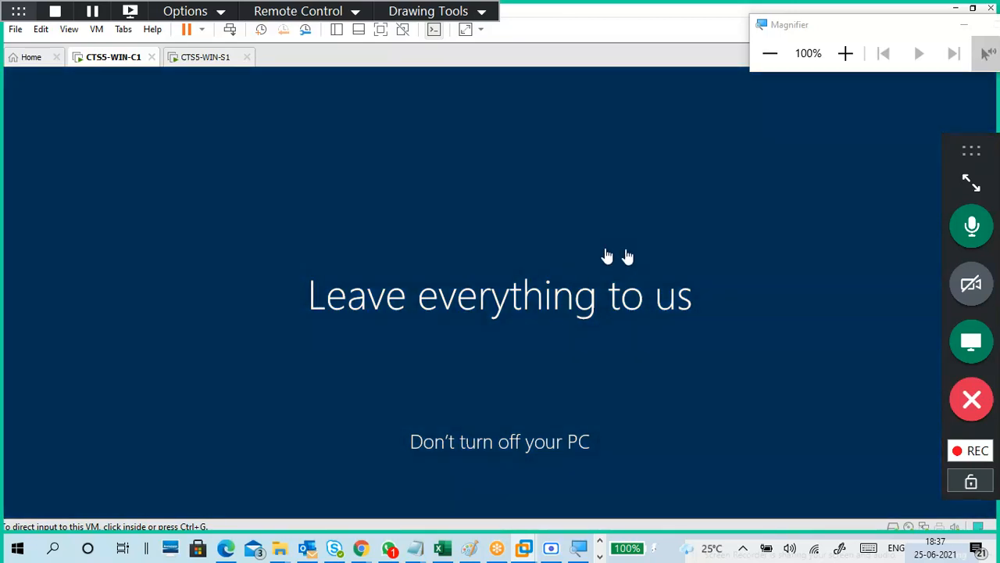
click(972, 182)
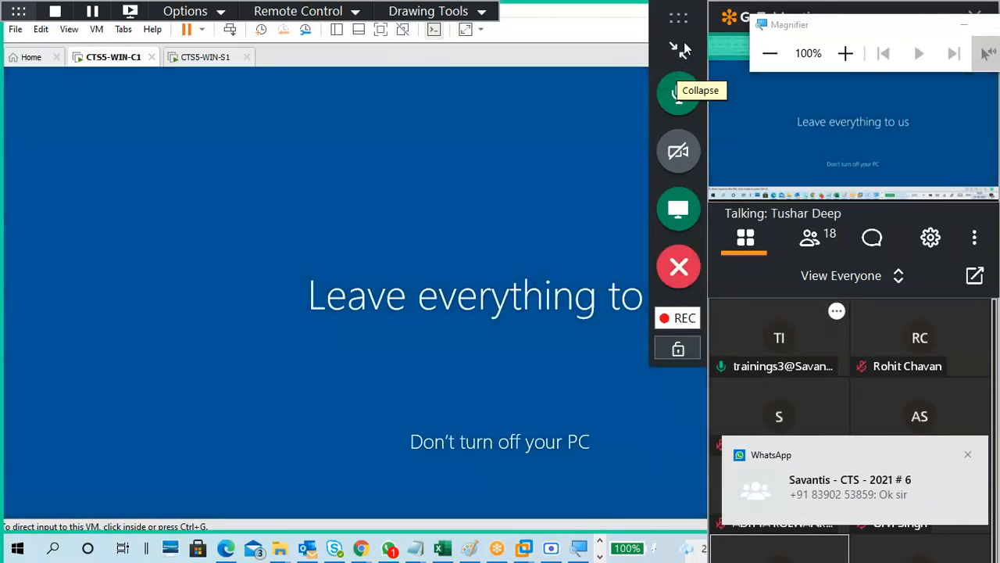
click(684, 44)
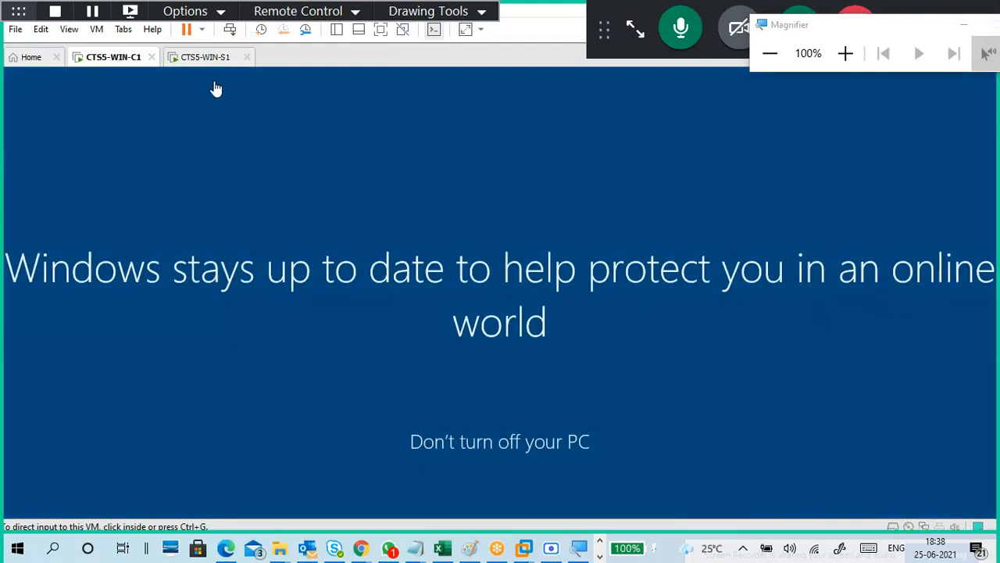
click(205, 57)
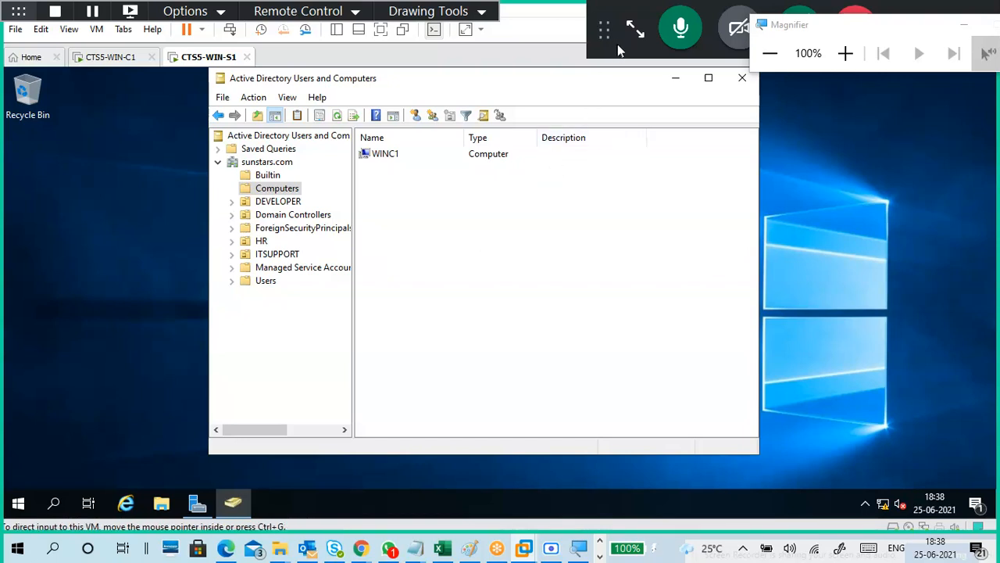
Dock the recorder toolbar at the right edge, then return to the CTS5-WIN-C1 Windows 10 desktop.
drag(622, 41, 990, 192)
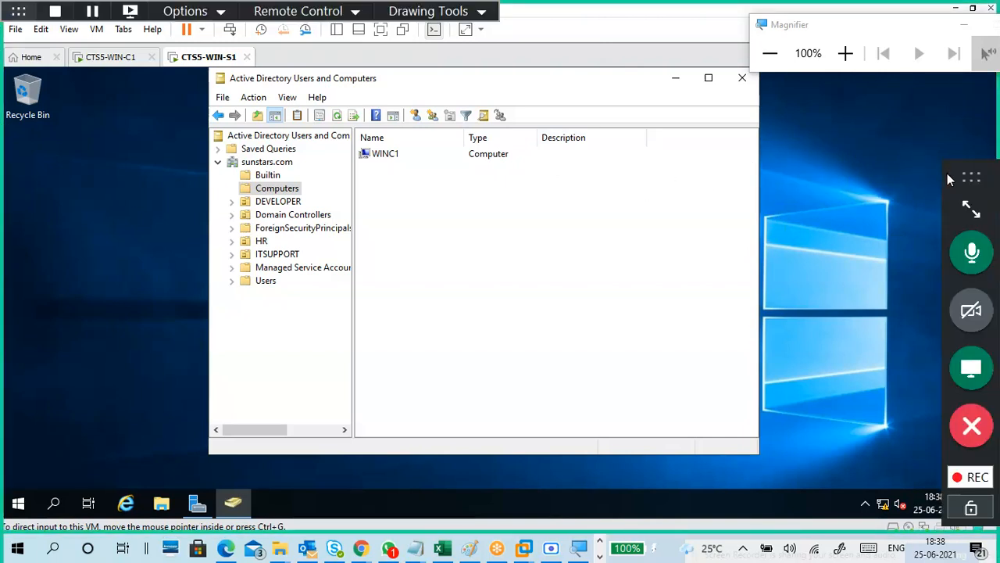
drag(947, 173, 939, 135)
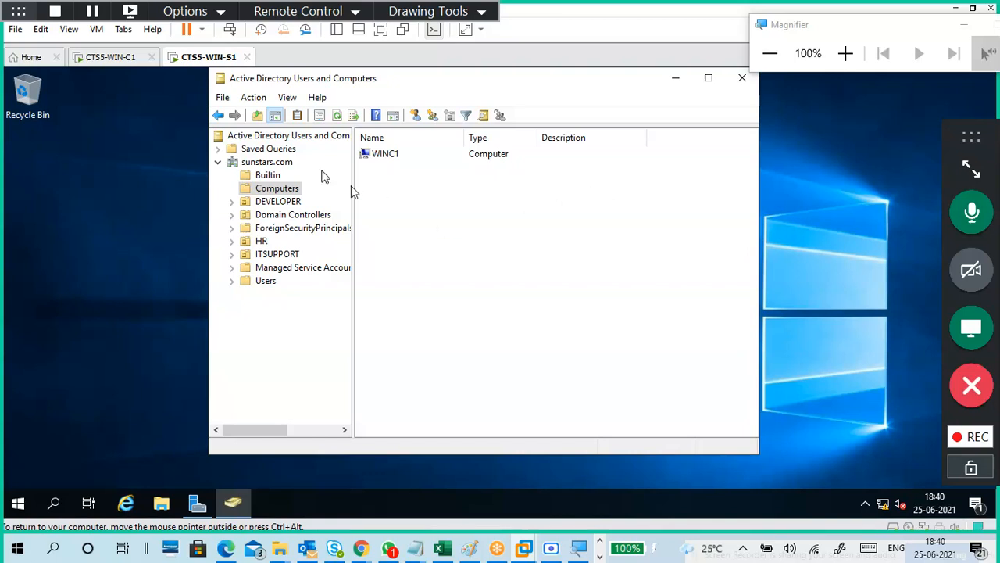
click(113, 63)
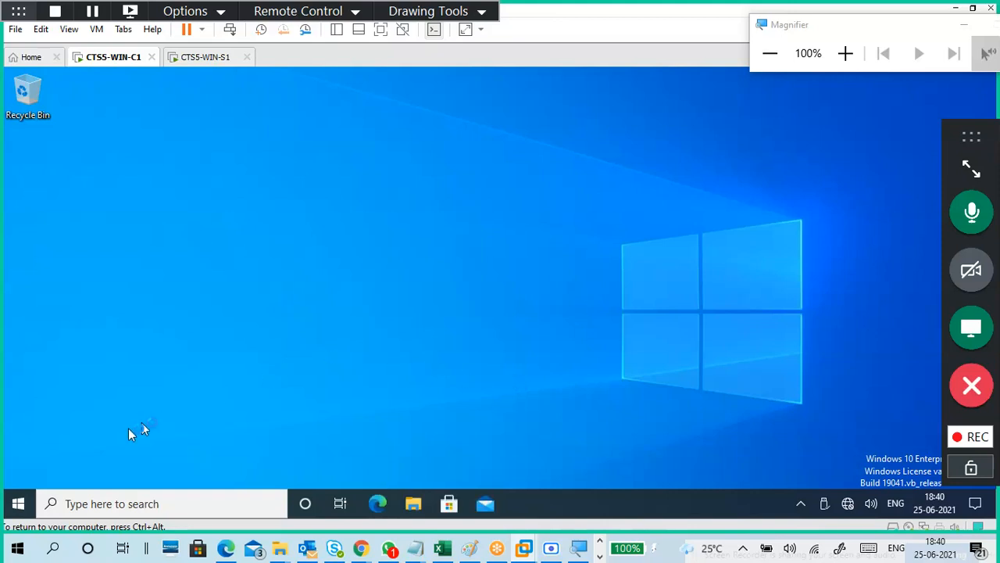
click(25, 504)
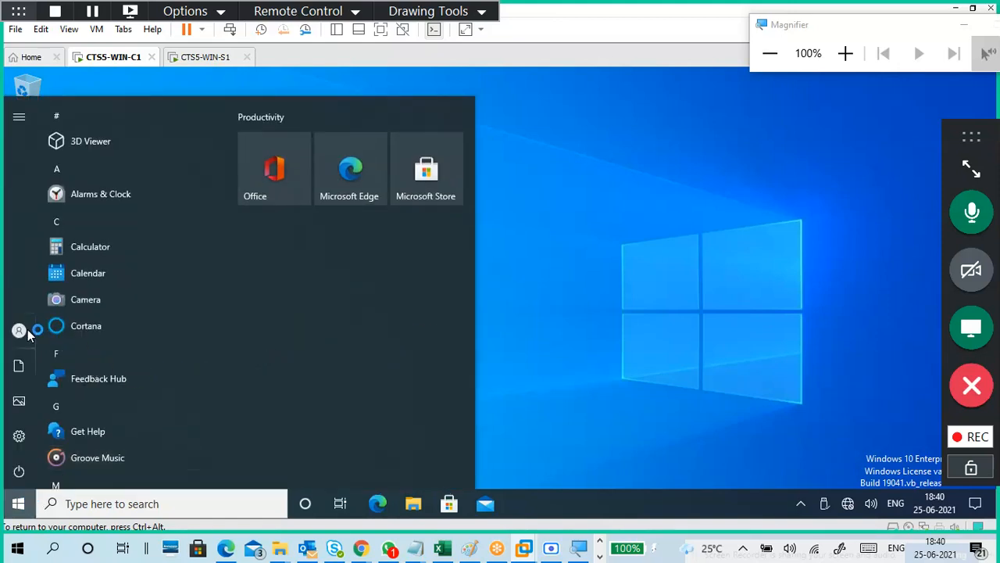
mouse_move(28, 334)
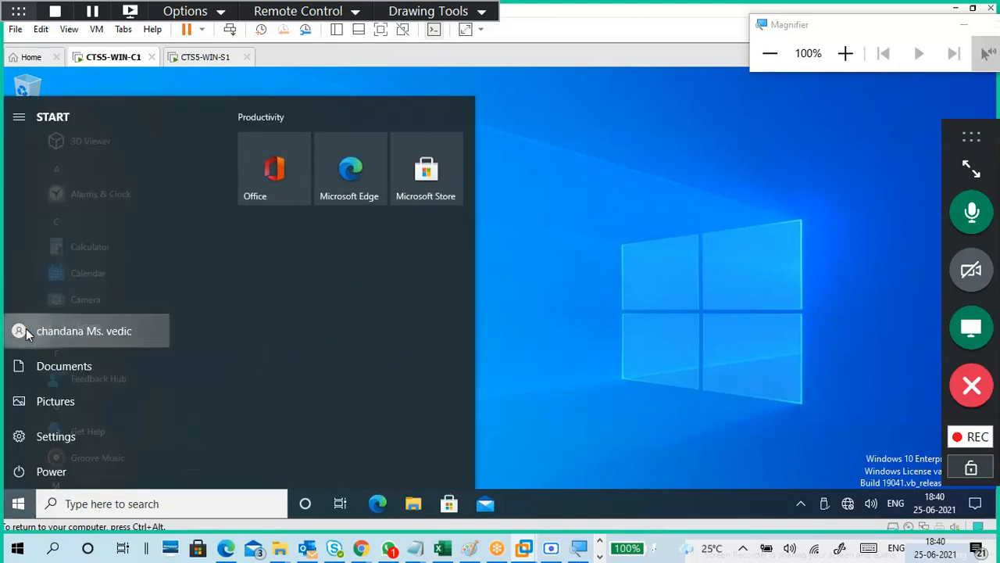
click(82, 336)
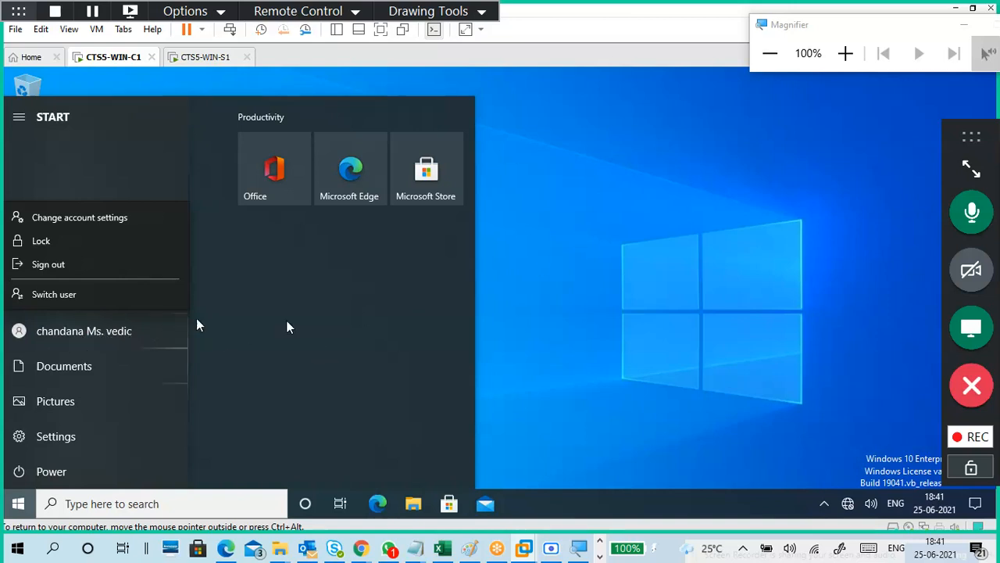
click(641, 246)
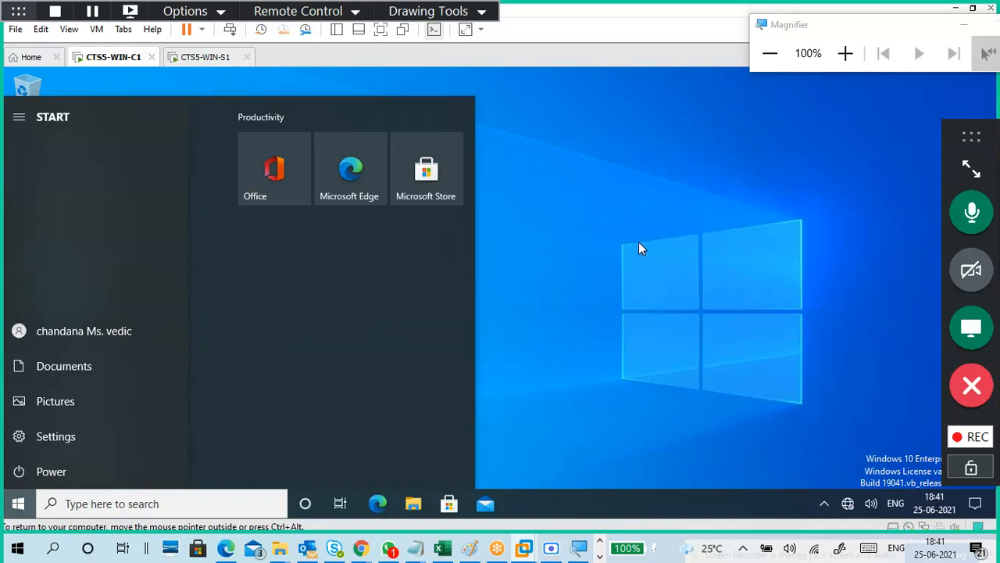
click(640, 243)
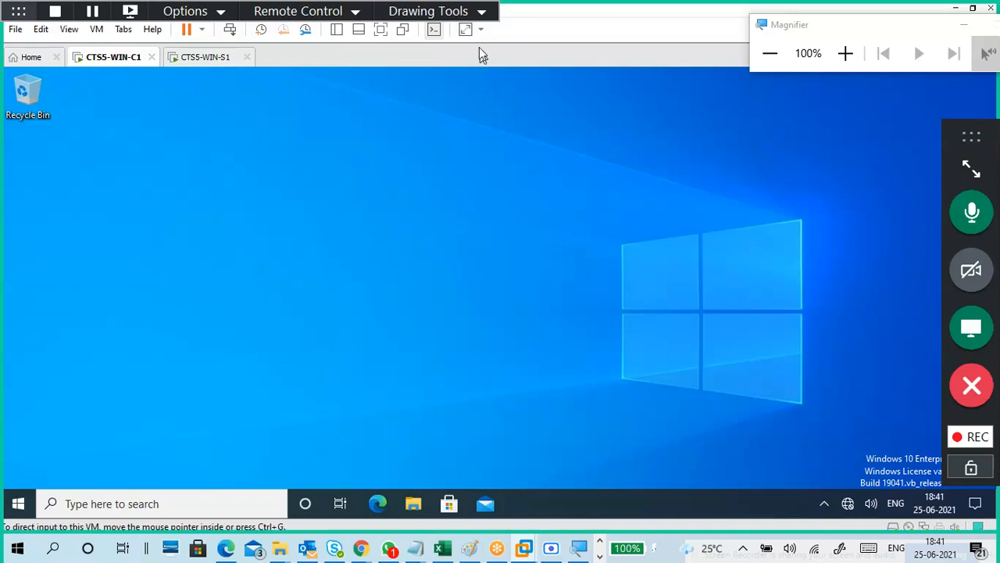
click(480, 12)
click(457, 49)
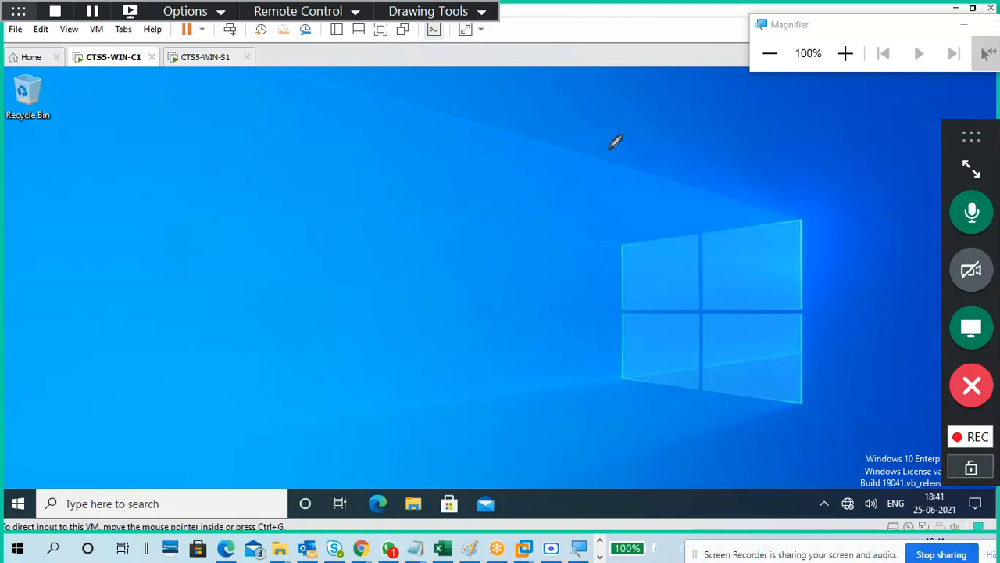
mouse_move(606, 145)
mouse_down()
mouse_move(616, 164)
mouse_move(655, 138)
mouse_up()
mouse_move(619, 167)
mouse_down()
mouse_move(608, 156)
mouse_move(614, 207)
mouse_move(630, 219)
mouse_up()
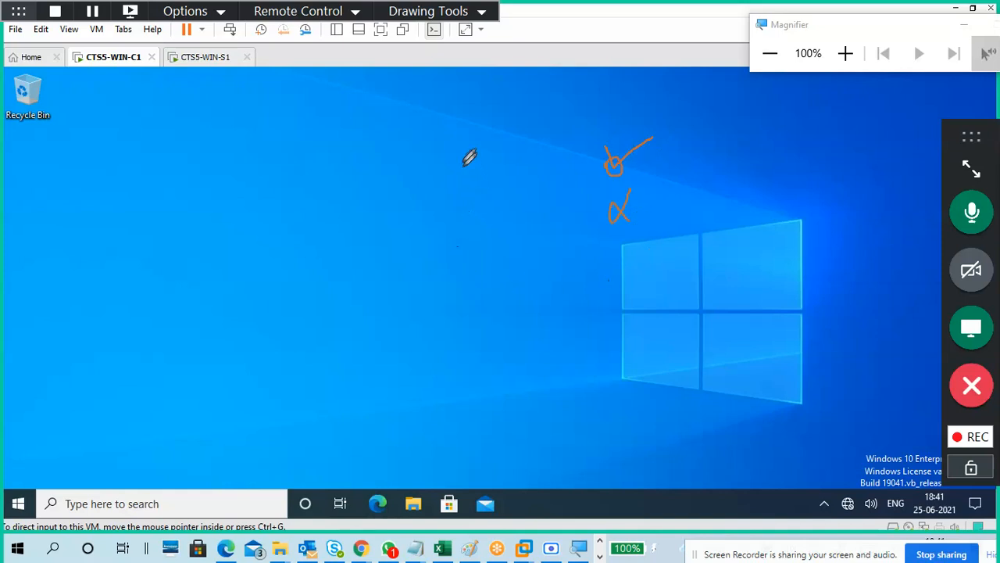
click(445, 15)
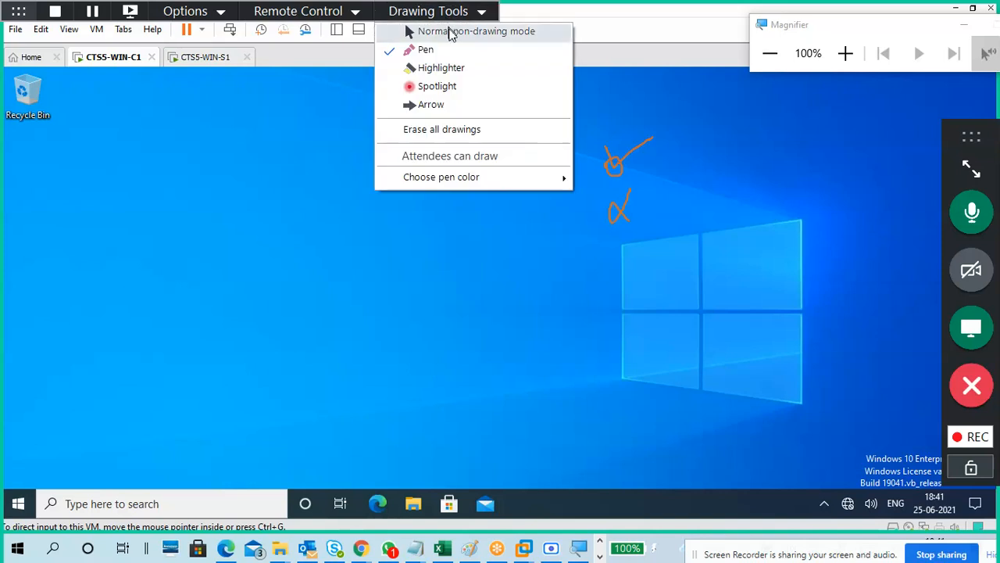
click(462, 134)
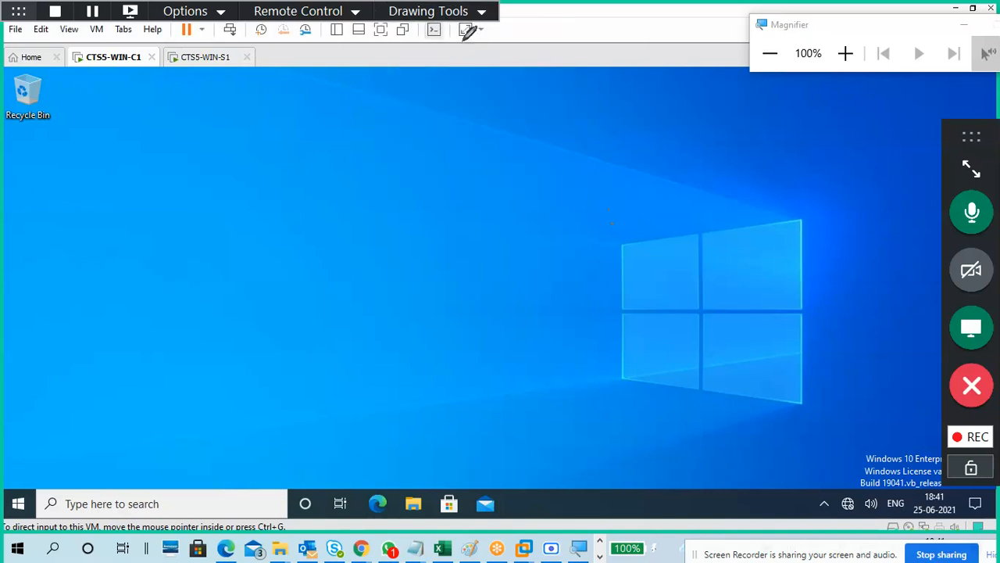
click(465, 12)
click(461, 31)
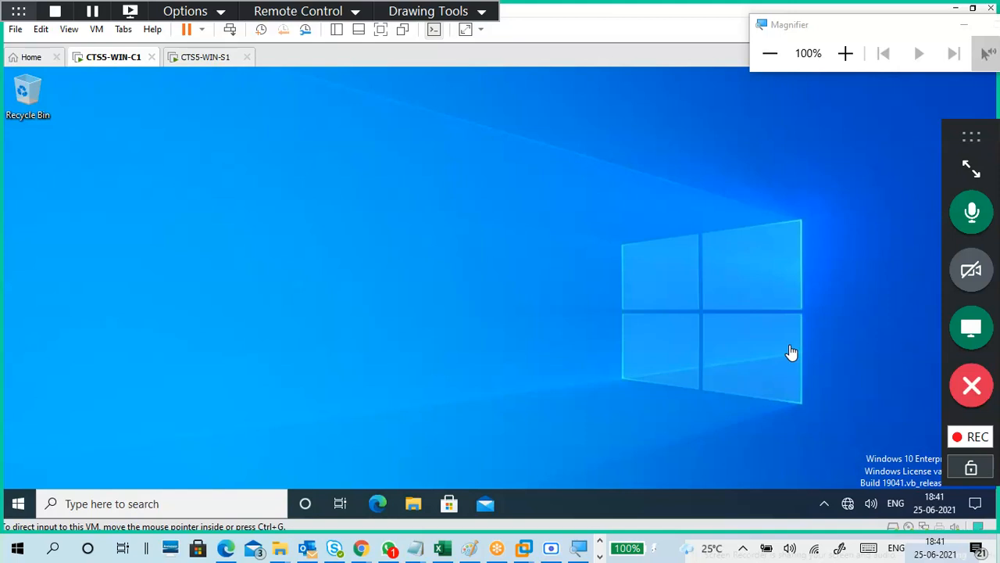
click(486, 241)
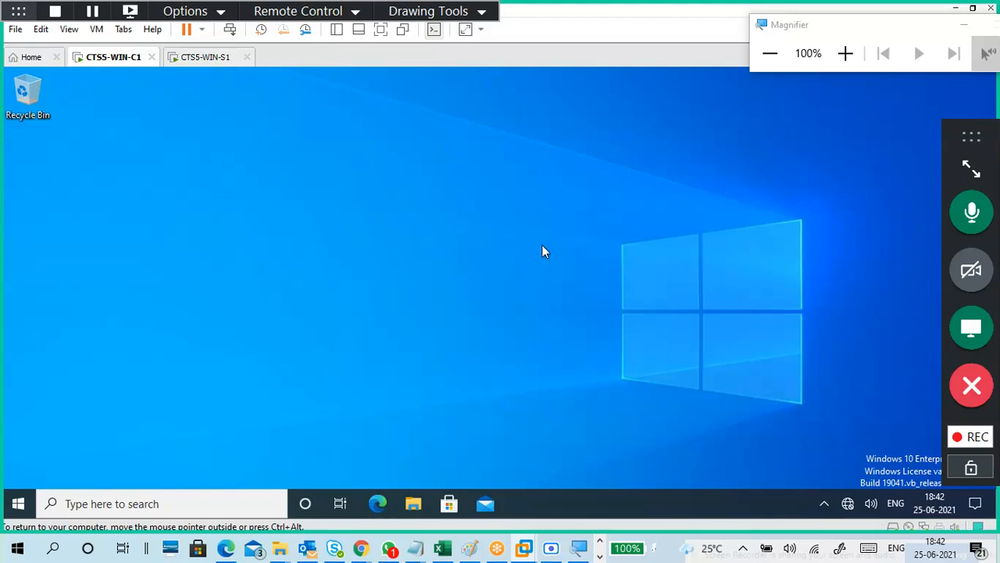
click(208, 58)
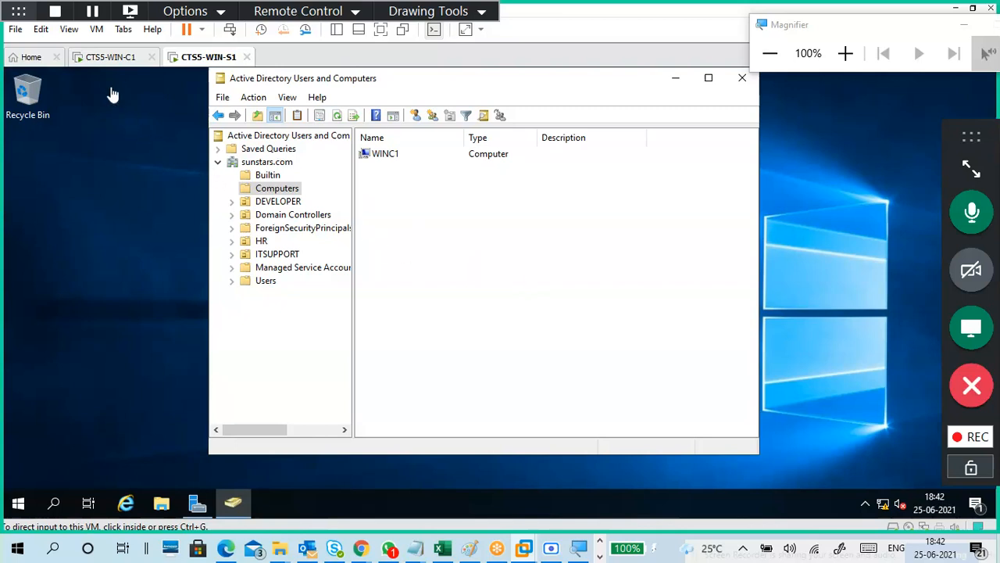
click(112, 59)
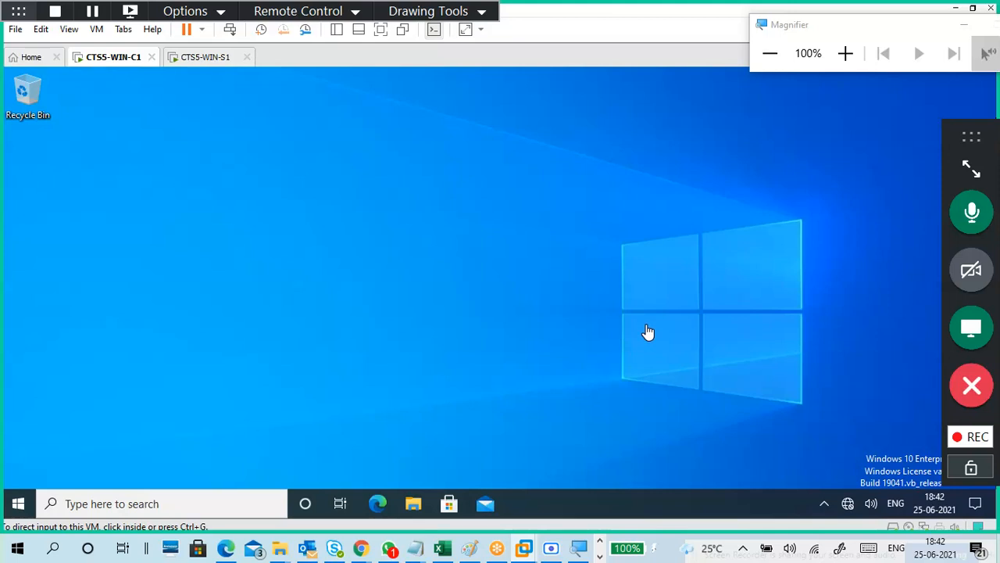
click(648, 331)
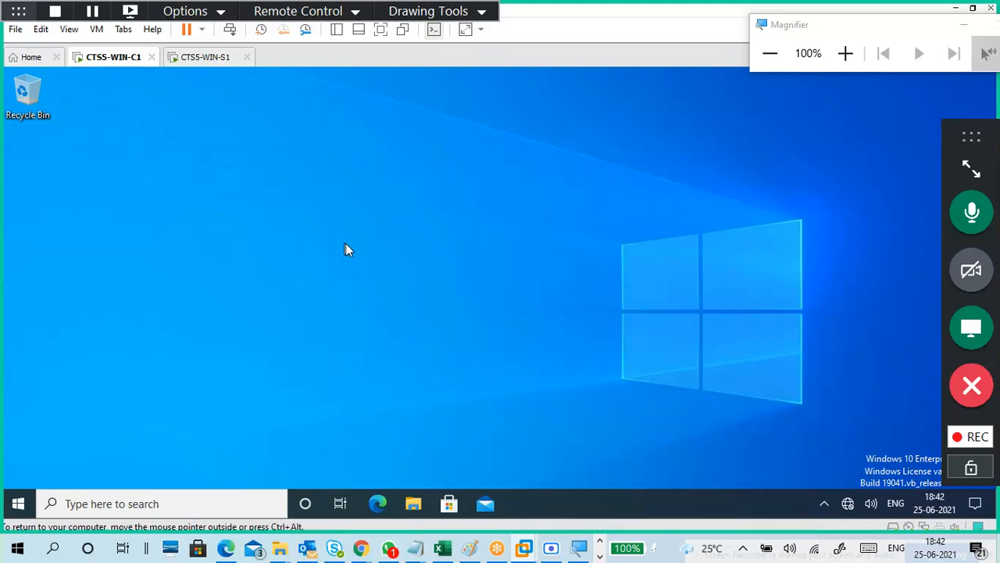
Flip between the S1 and C1 tabs, start the meeting recording, and restore Screen Recorder.
click(207, 57)
click(117, 59)
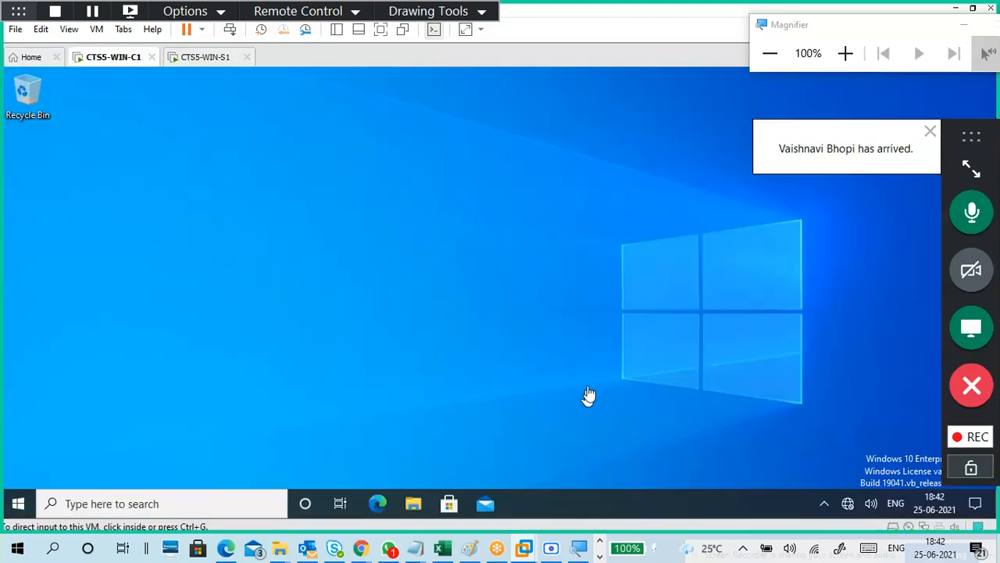
click(964, 442)
click(912, 453)
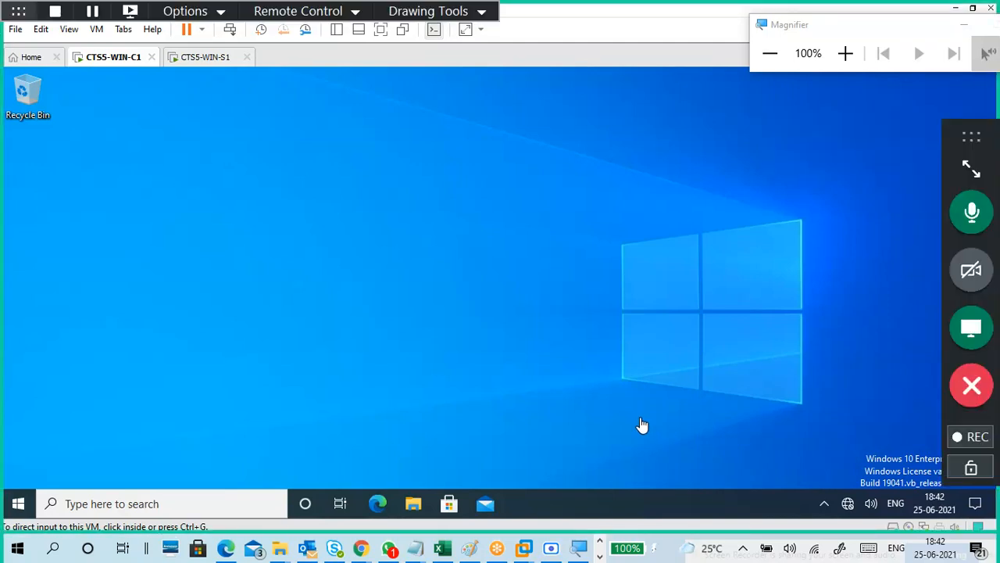
click(557, 548)
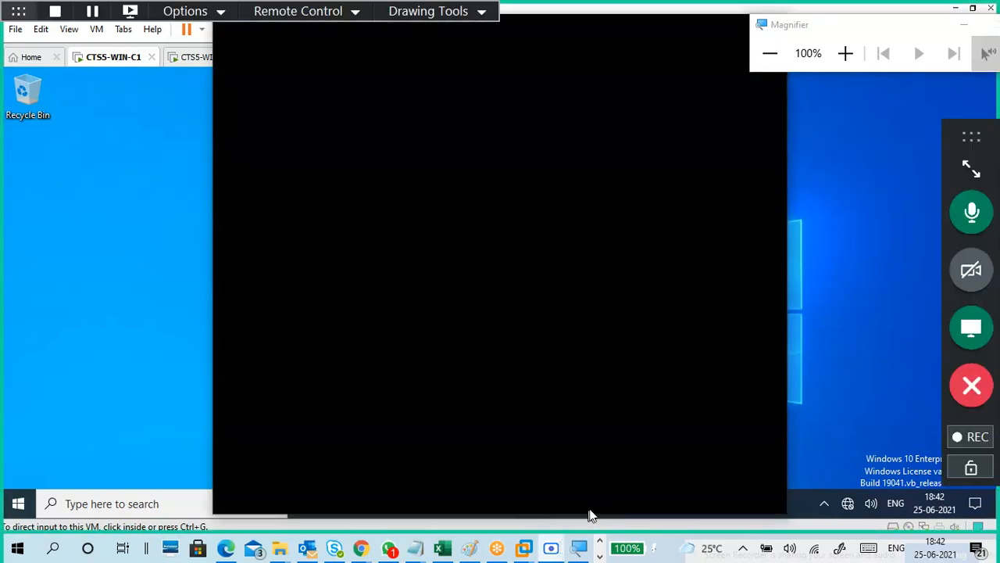